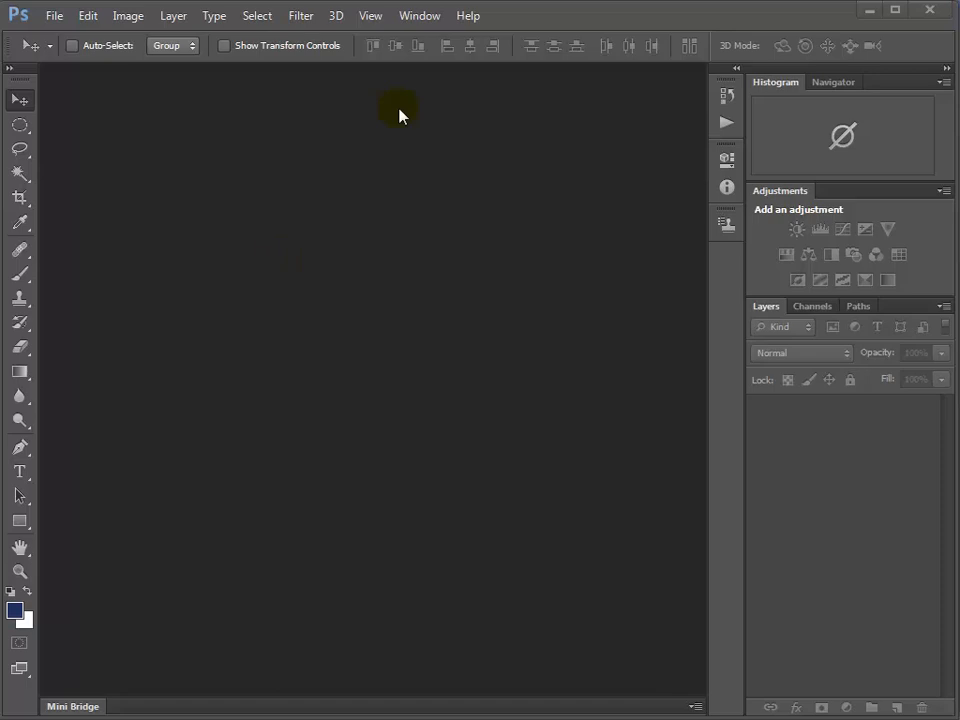
# Switch the workspace to 3D and from there to Painting.
pyautogui.click(420, 17)
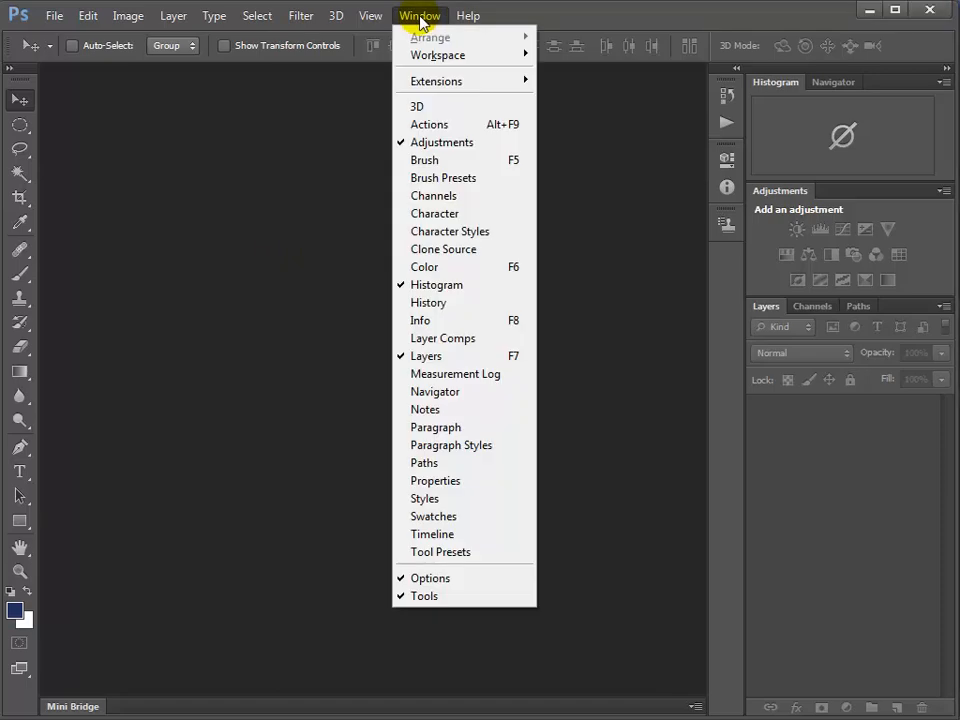
pyautogui.moveTo(490, 57)
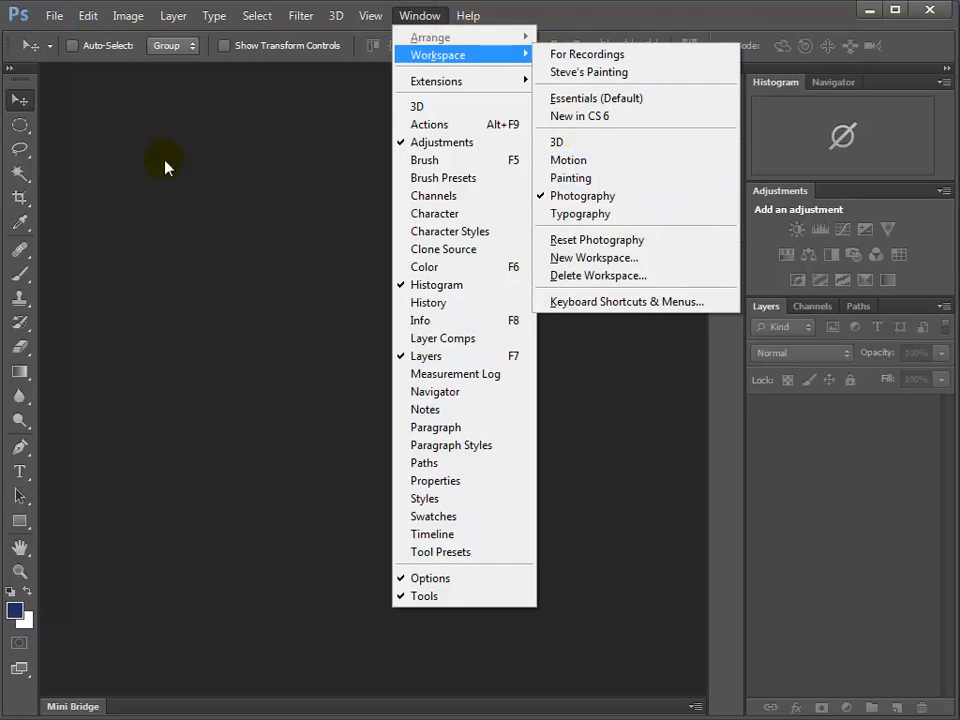
pyautogui.click(606, 148)
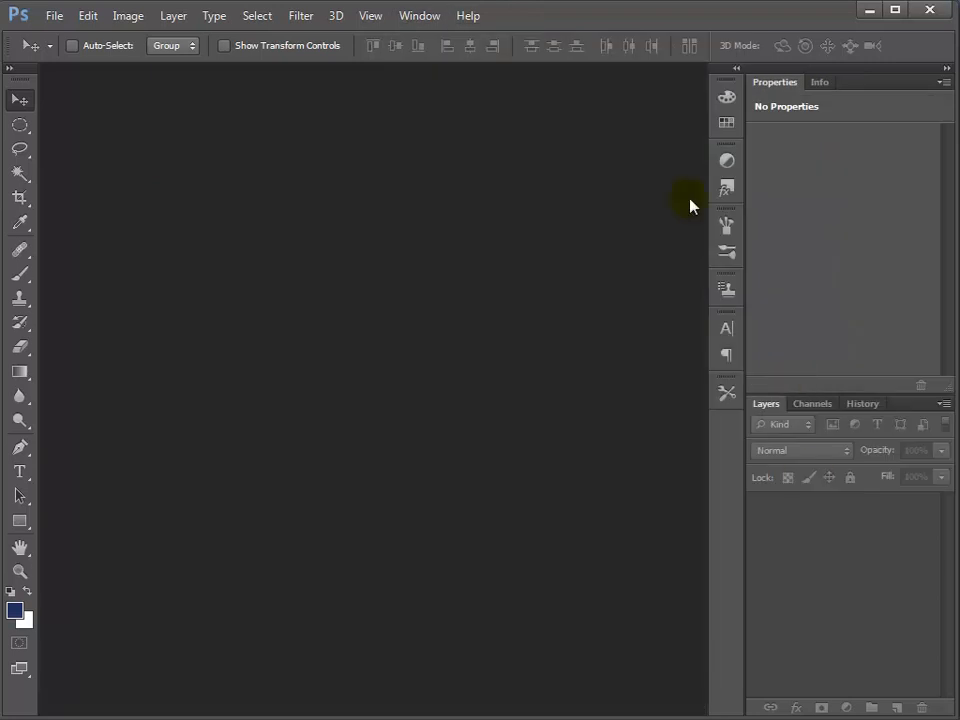
pyautogui.click(422, 14)
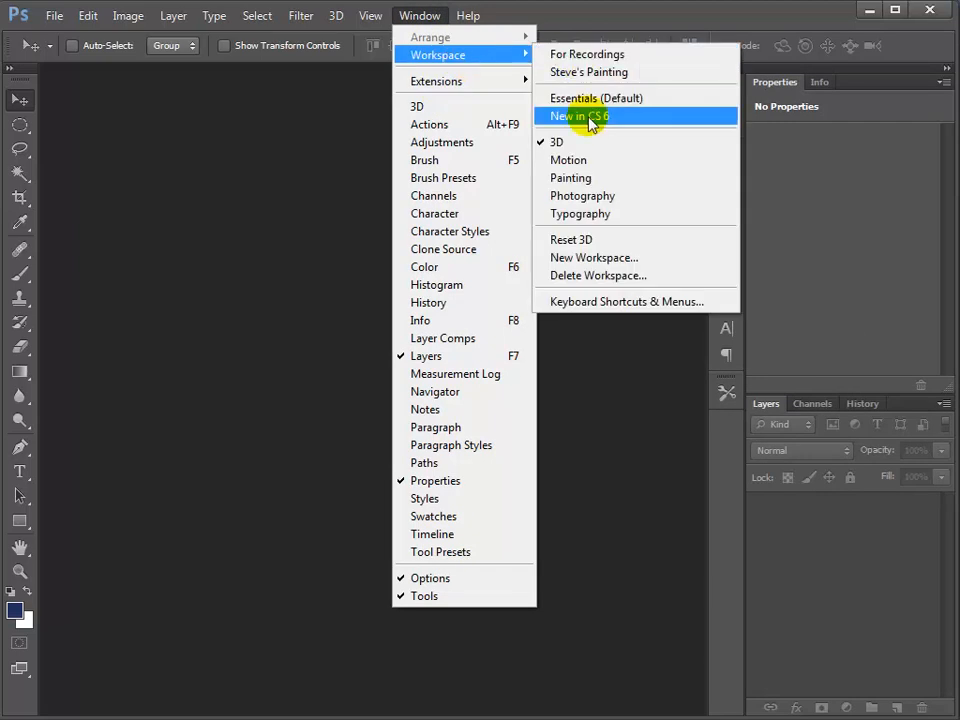
pyautogui.click(590, 179)
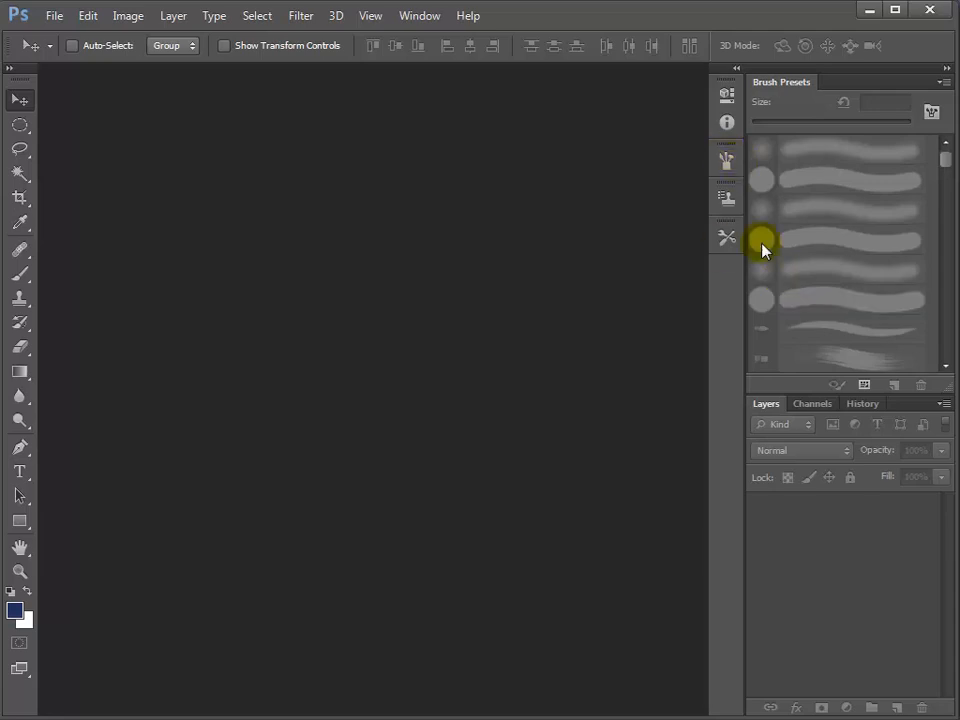
# Switch the workspace to Photography.
pyautogui.click(421, 16)
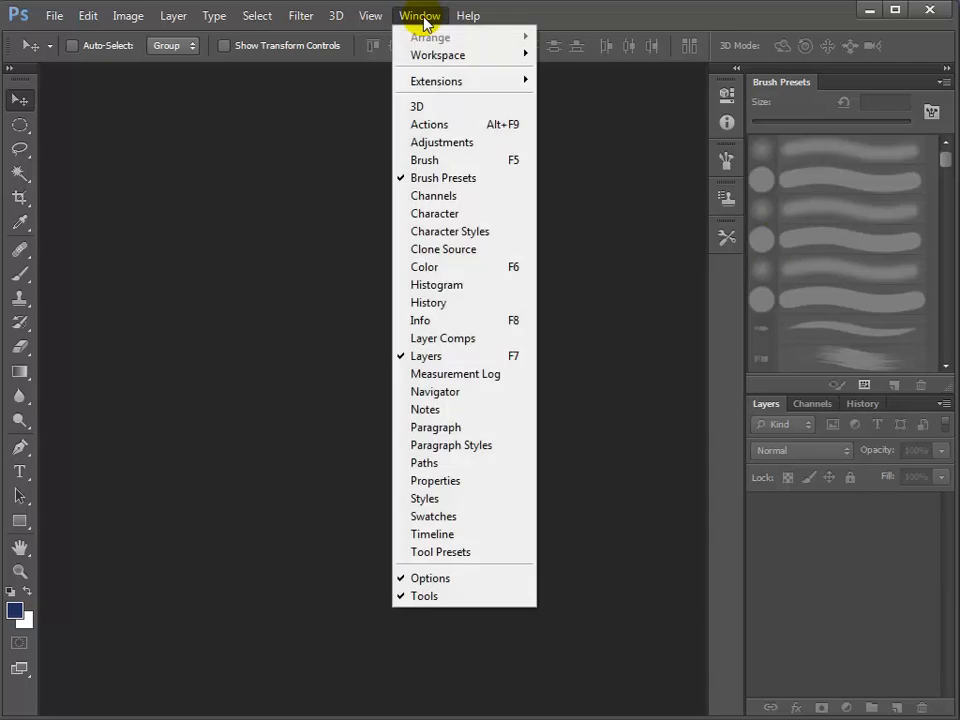
pyautogui.moveTo(437, 57)
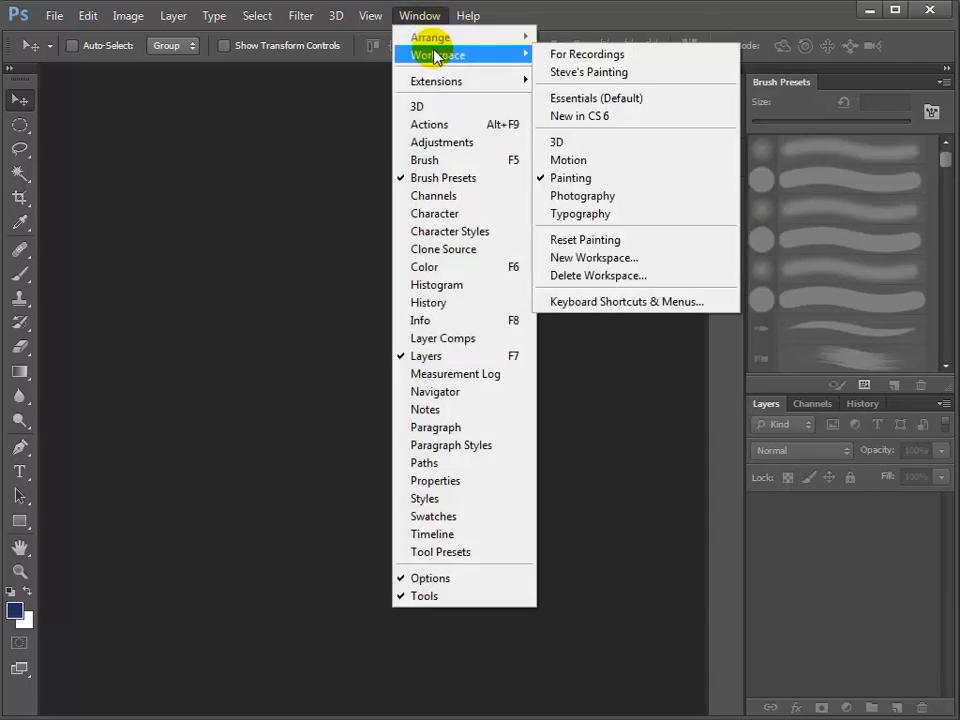
pyautogui.click(617, 198)
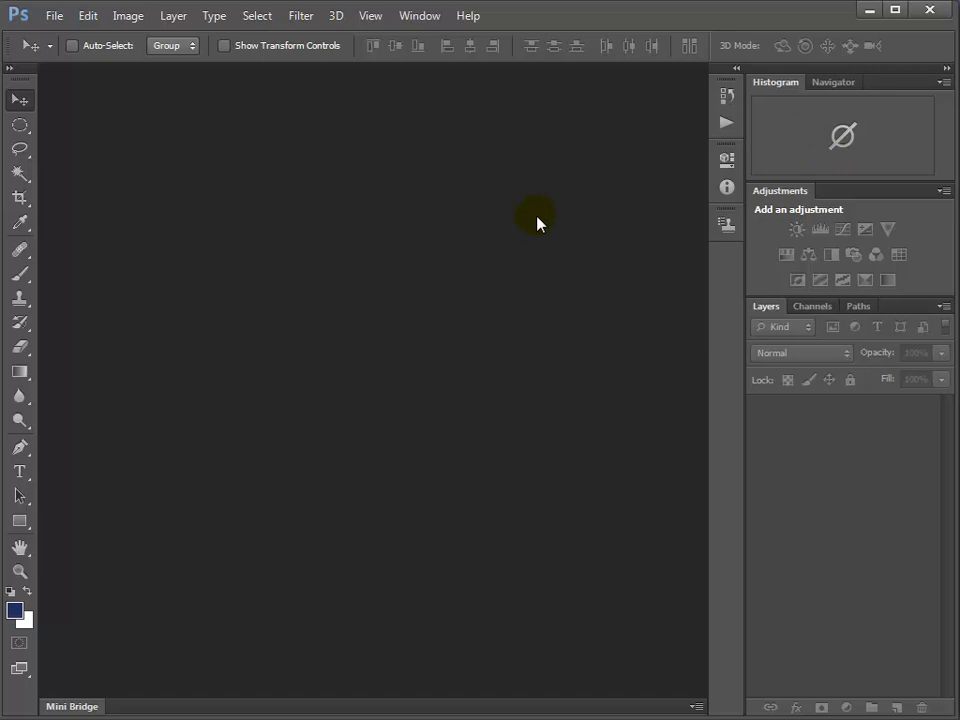
# Open the image shadow_driver.jpg from the Images for ACE184 folder.
pyautogui.click(53, 16)
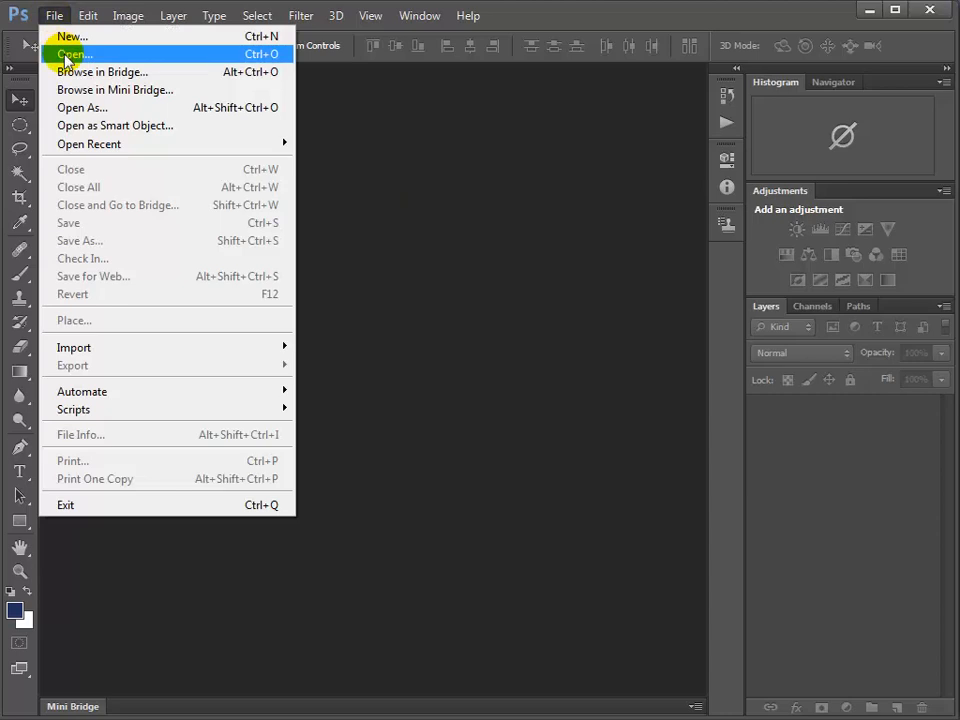
pyautogui.click(210, 55)
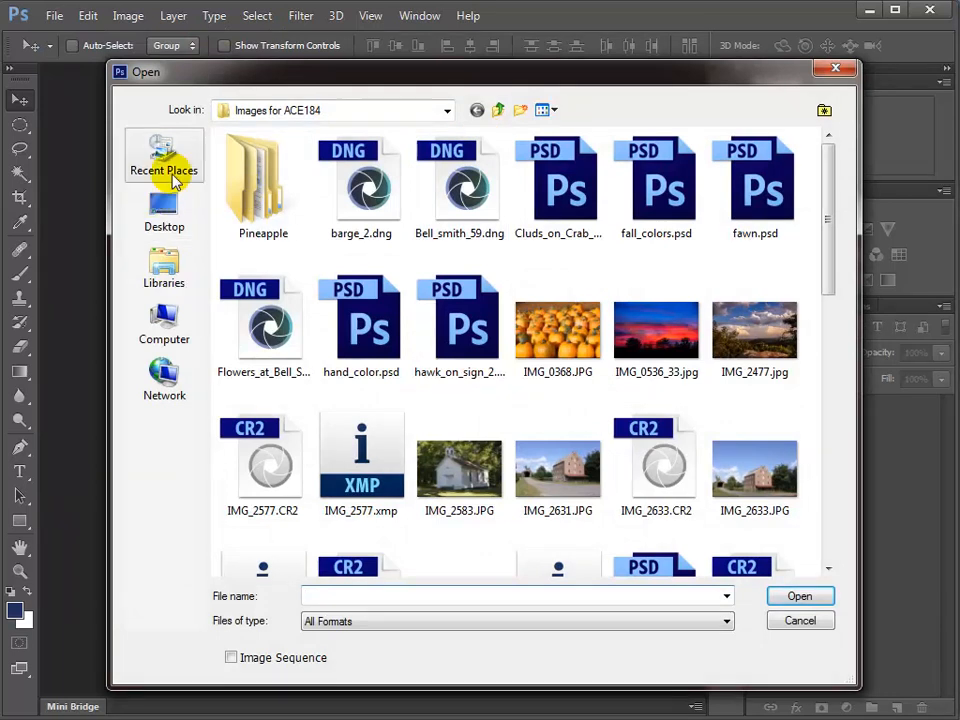
pyautogui.click(447, 110)
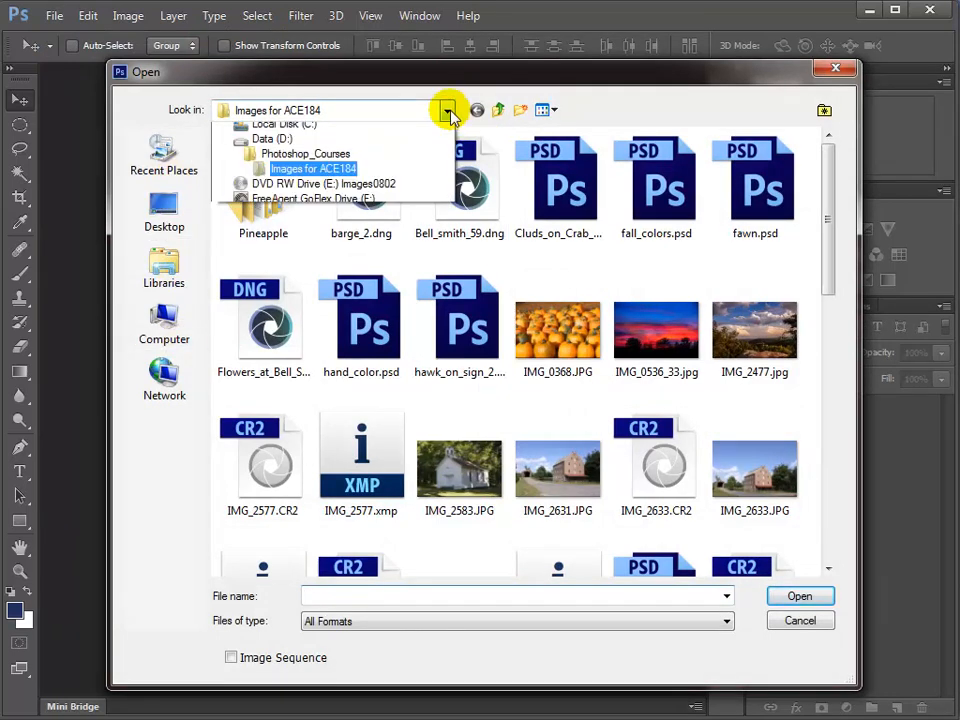
pyautogui.click(585, 113)
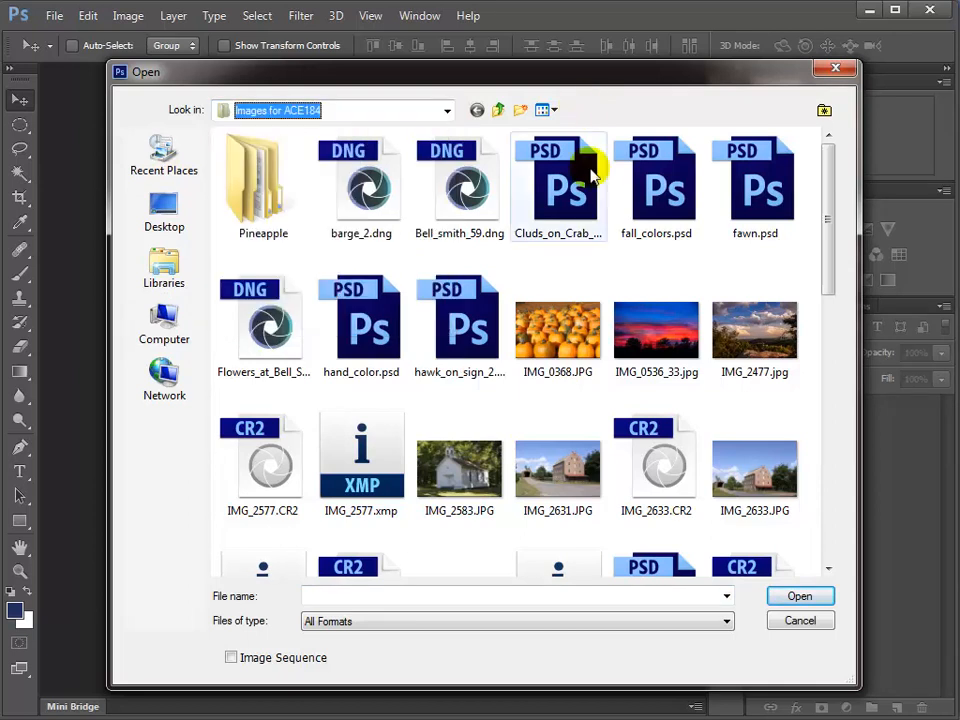
pyautogui.moveTo(828, 237); pyautogui.dragTo(814, 536)
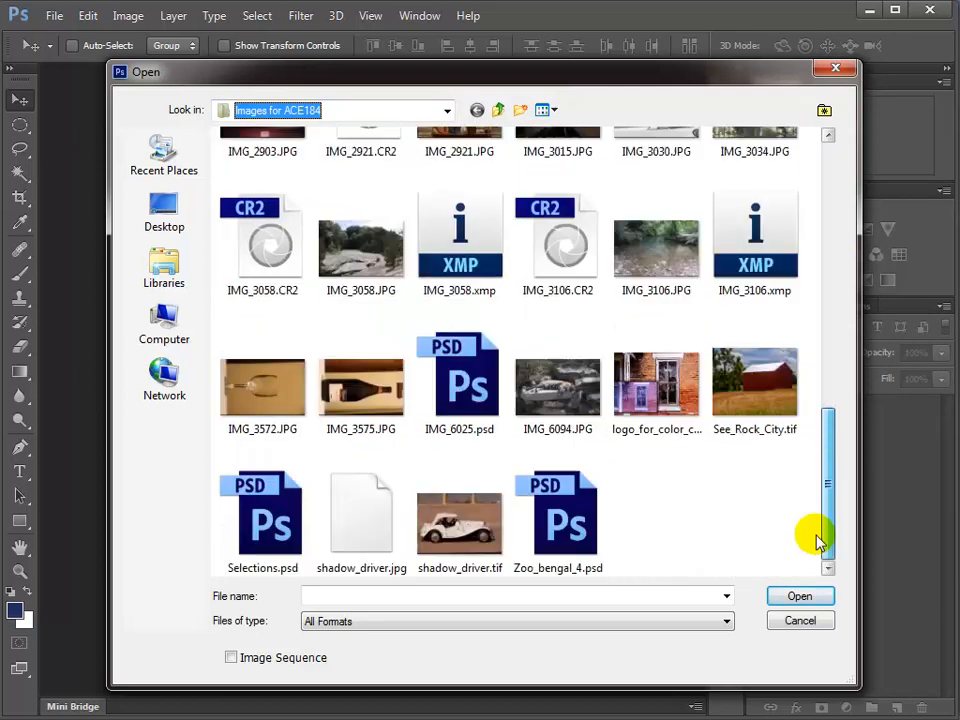
pyautogui.click(350, 528)
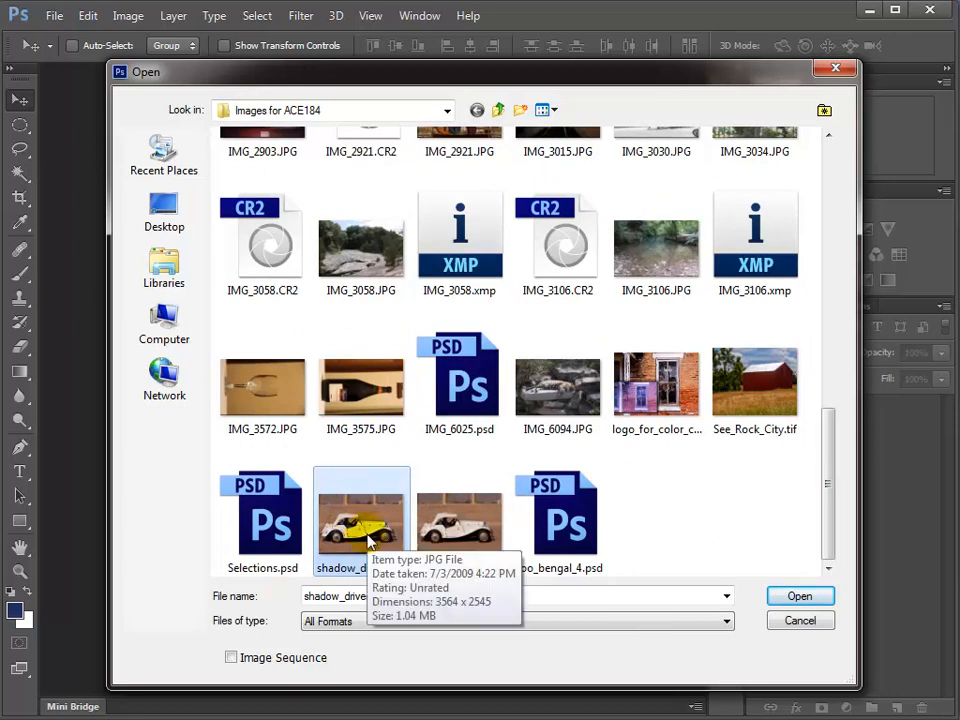
pyautogui.click(790, 598)
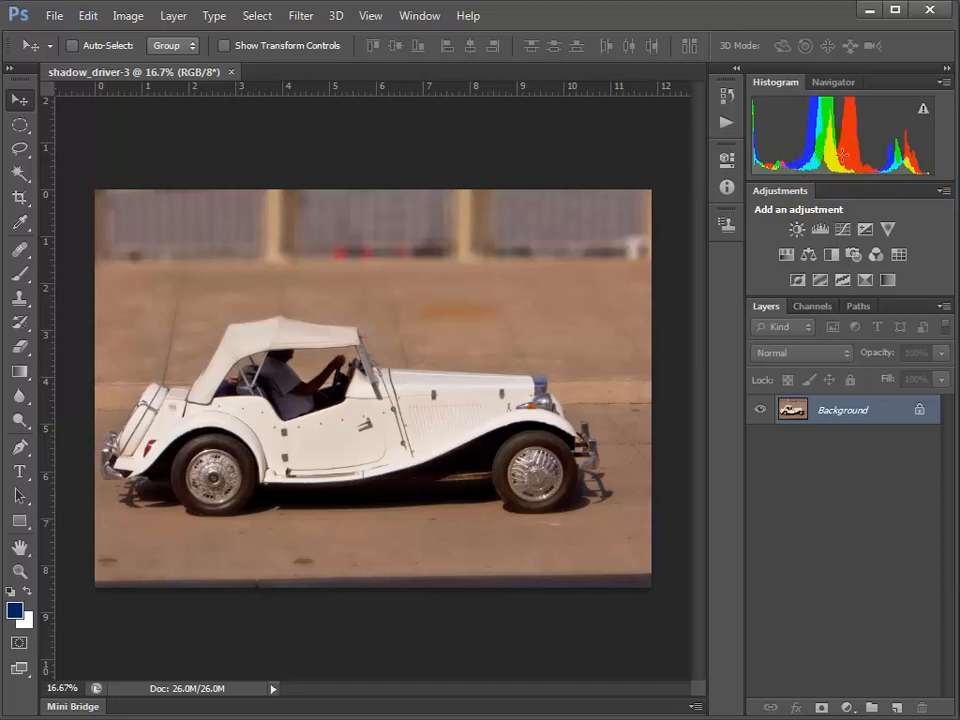
# Zoom the car image in to 50% around the windshield and hood.
pyautogui.click(344, 346)
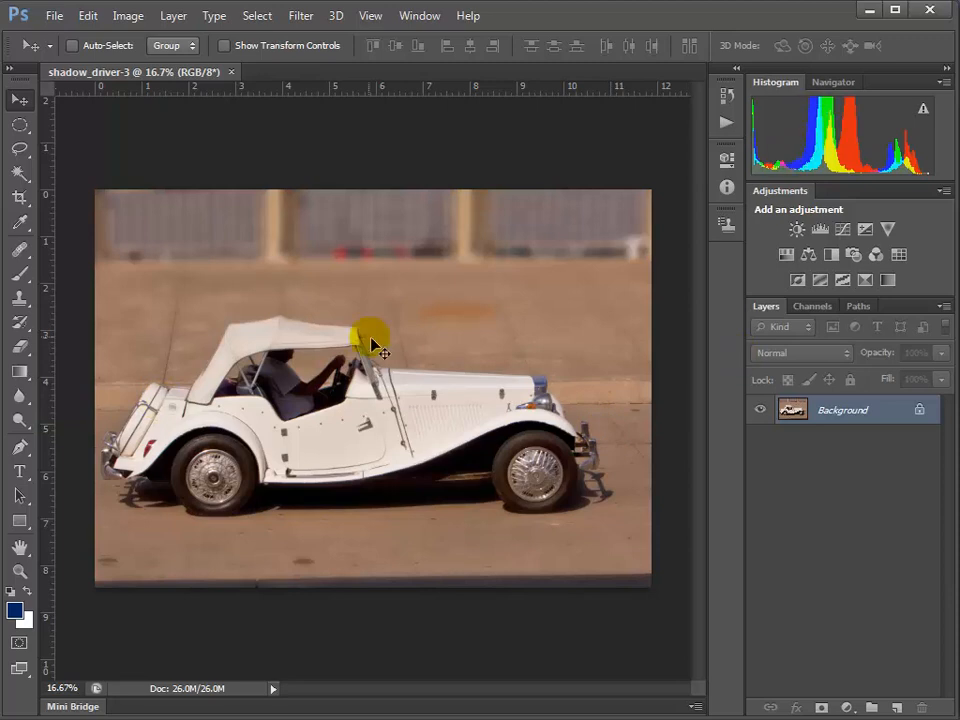
pyautogui.click(401, 383)
pyautogui.click(402, 382)
pyautogui.click(402, 382)
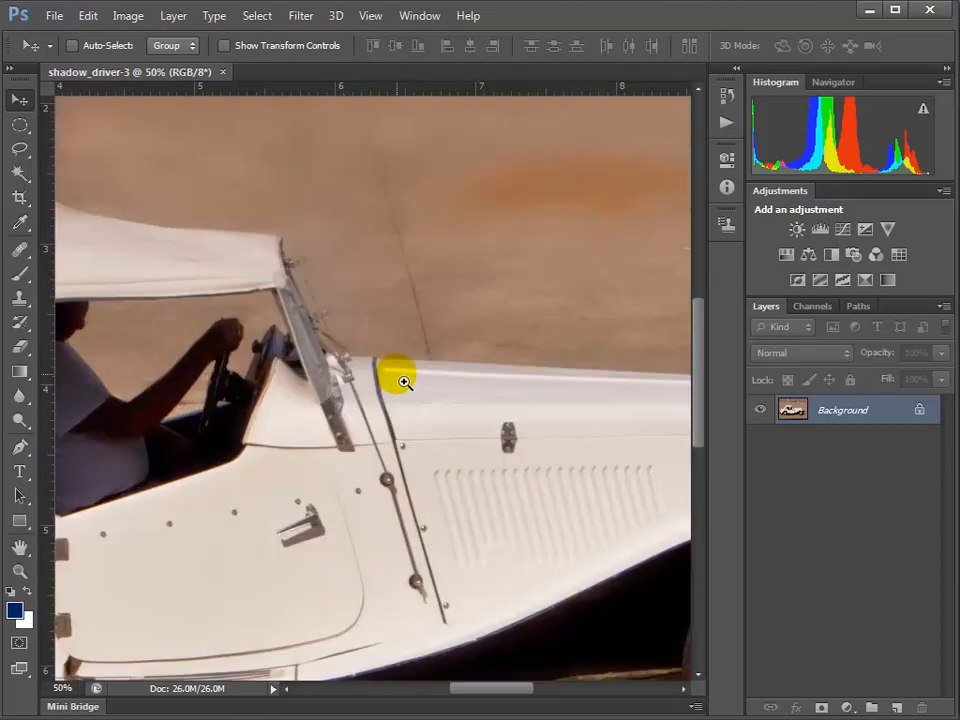
# Using the Navigator, set the magnification to about 38.67% and bring the rear half of the car into view.
pyautogui.click(844, 86)
pyautogui.moveTo(857, 133); pyautogui.dragTo(864, 194)
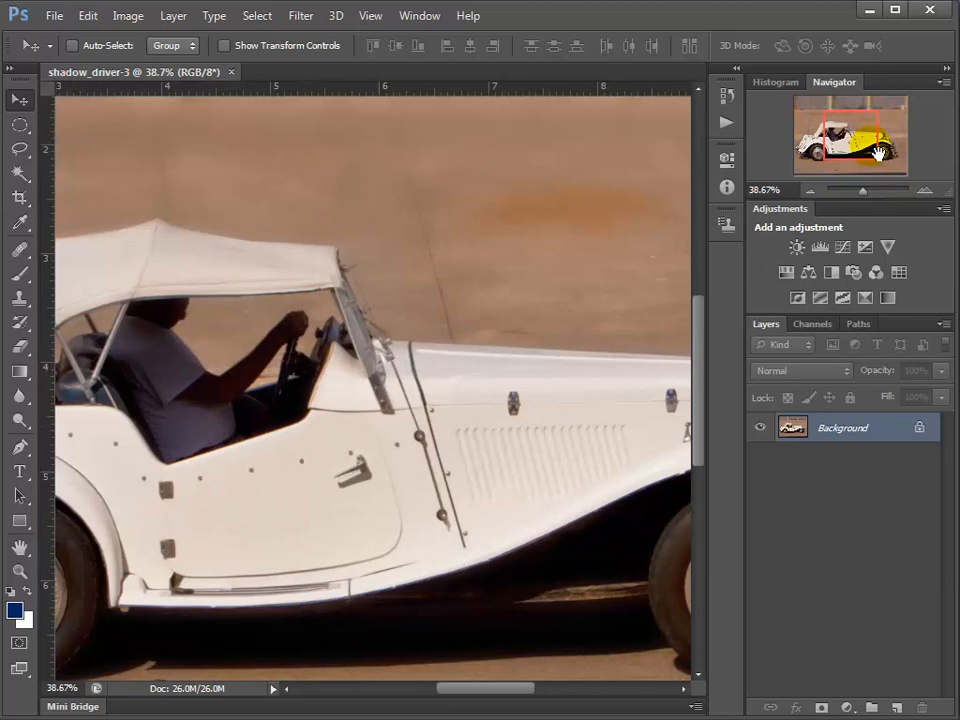
pyautogui.moveTo(878, 152); pyautogui.dragTo(849, 155)
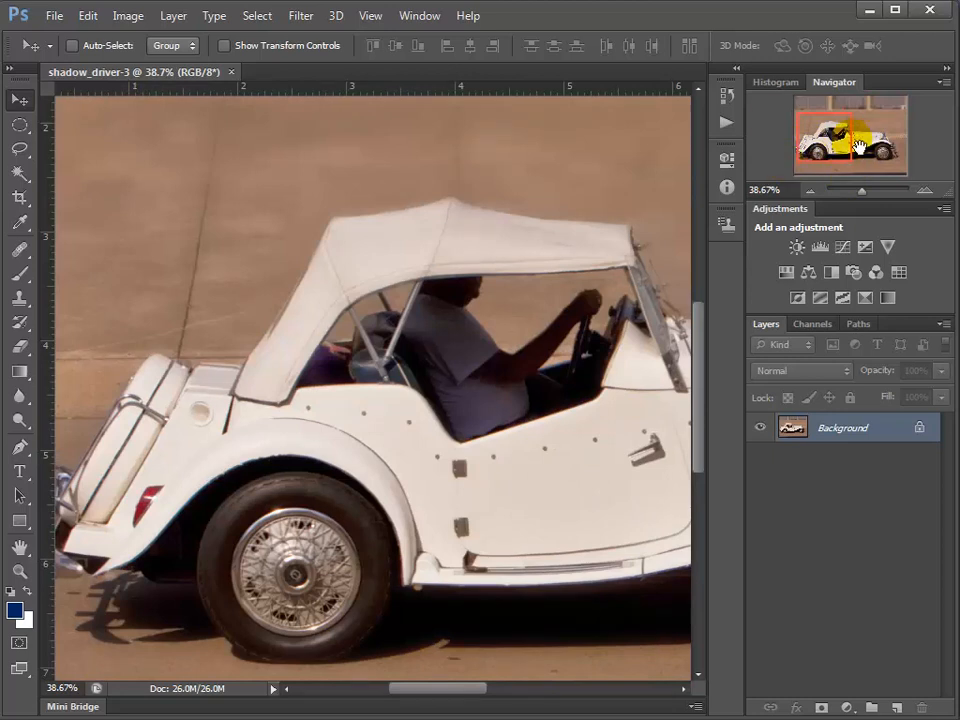
pyautogui.click(422, 18)
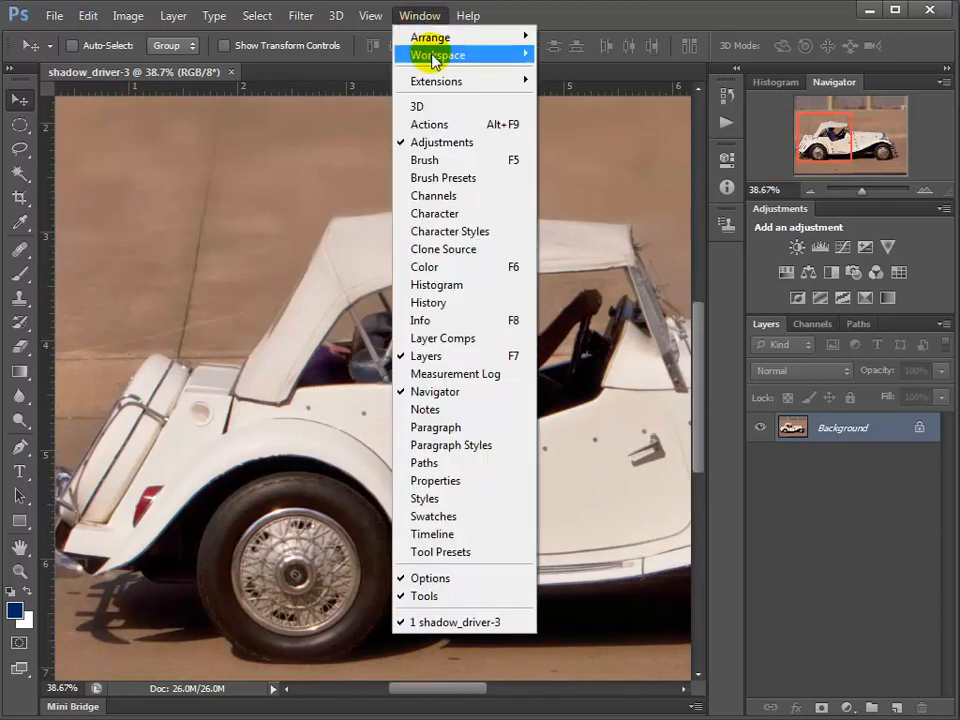
pyautogui.moveTo(434, 56)
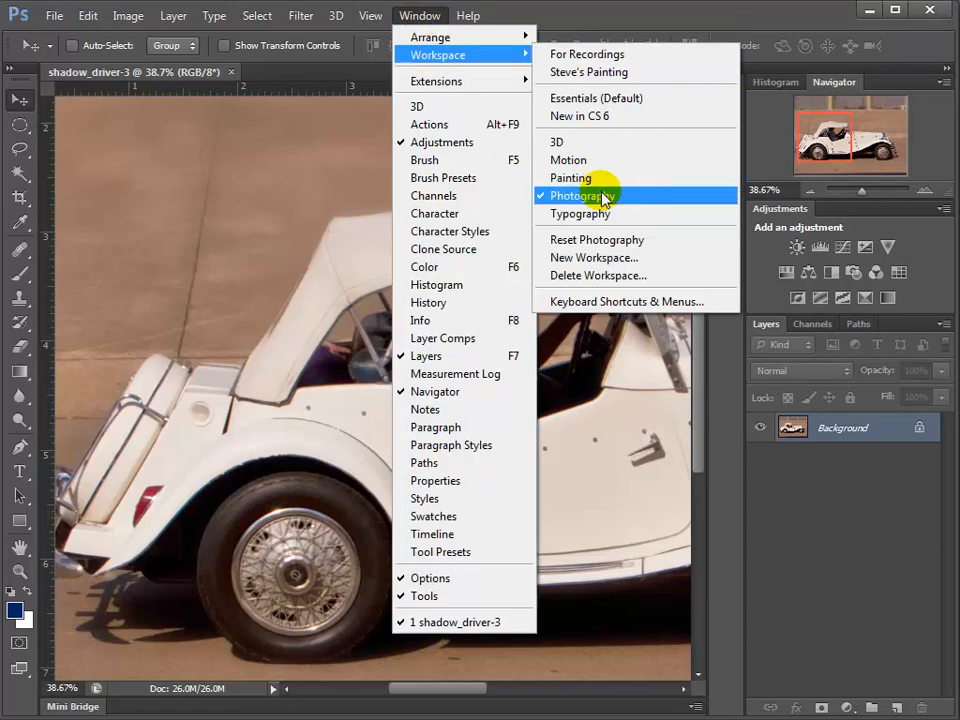
# Reorder the Histogram and Navigator group so the Navigator comes first, and bring the Navigator to the front.
pyautogui.click(776, 82)
pyautogui.click(784, 86)
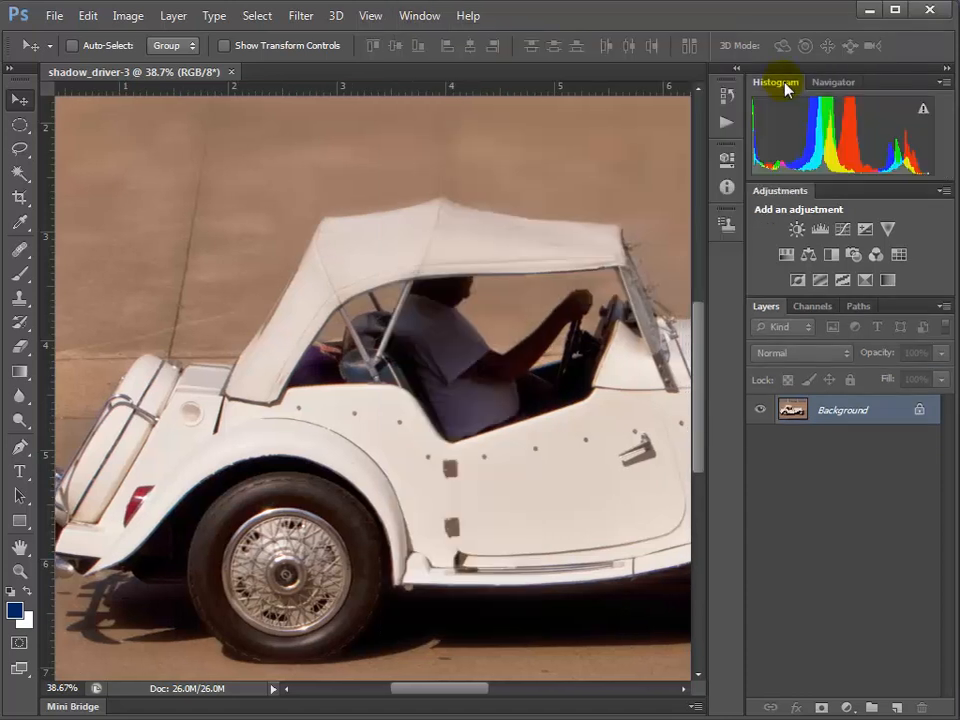
pyautogui.click(816, 84)
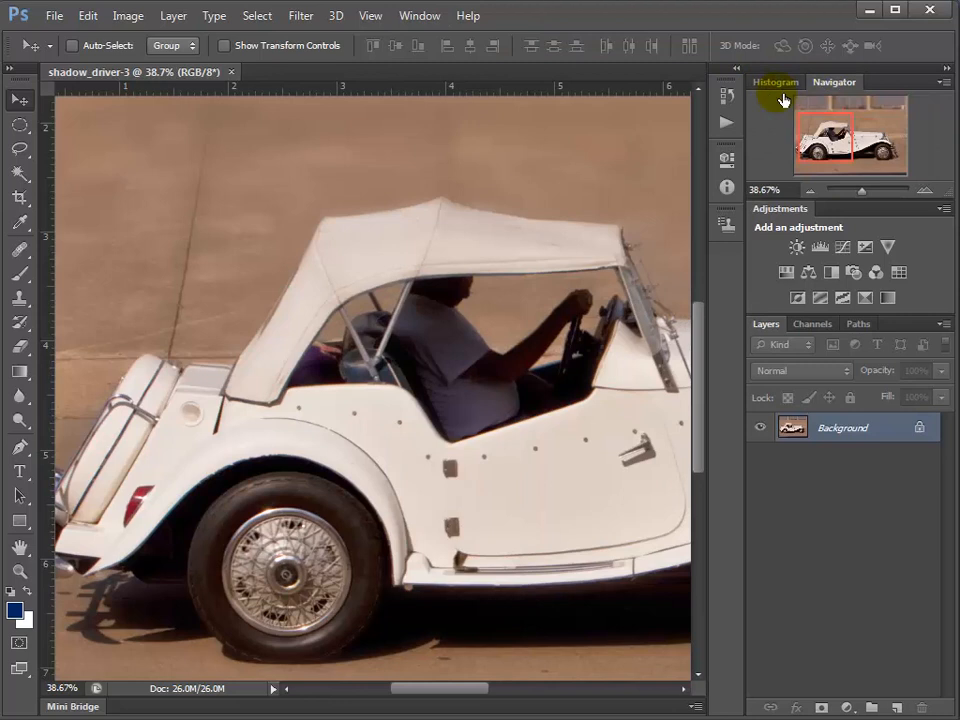
pyautogui.click(772, 87)
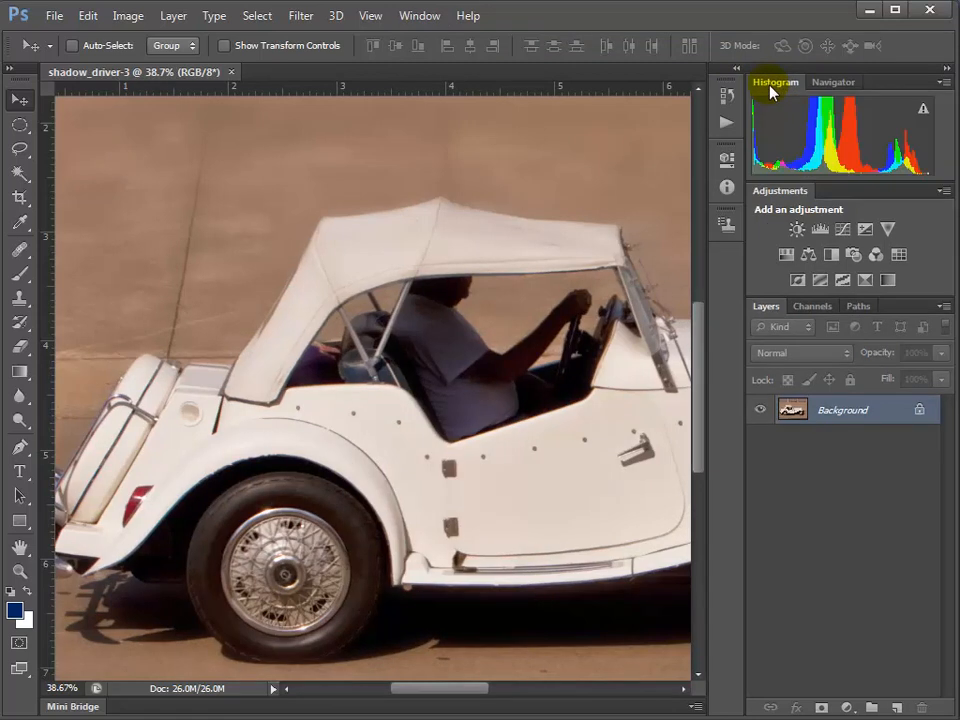
pyautogui.moveTo(765, 90); pyautogui.dragTo(866, 90)
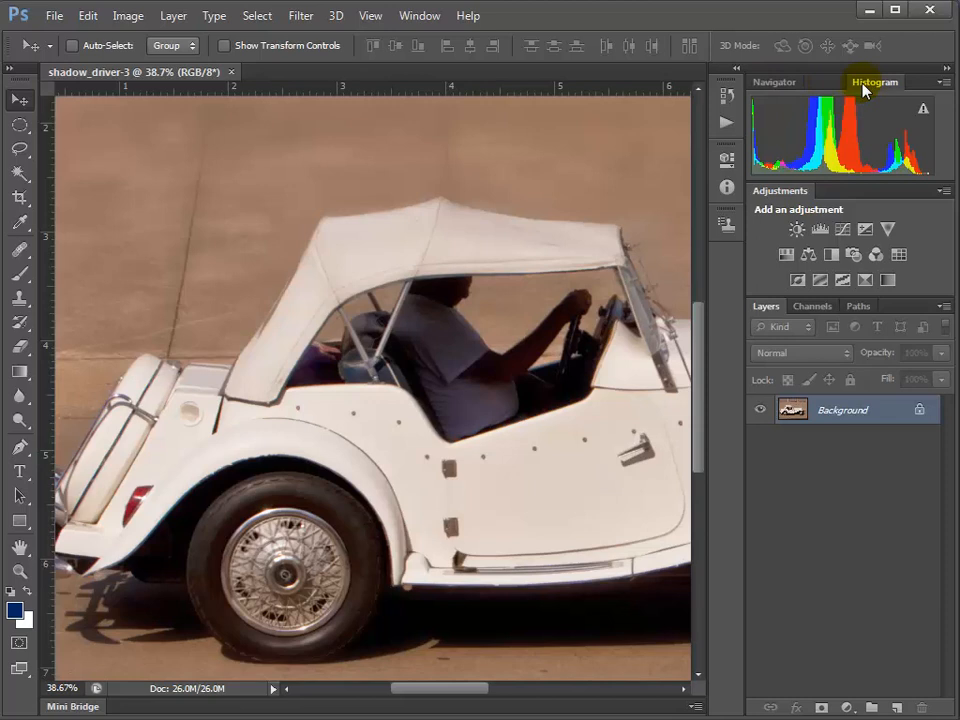
pyautogui.click(768, 84)
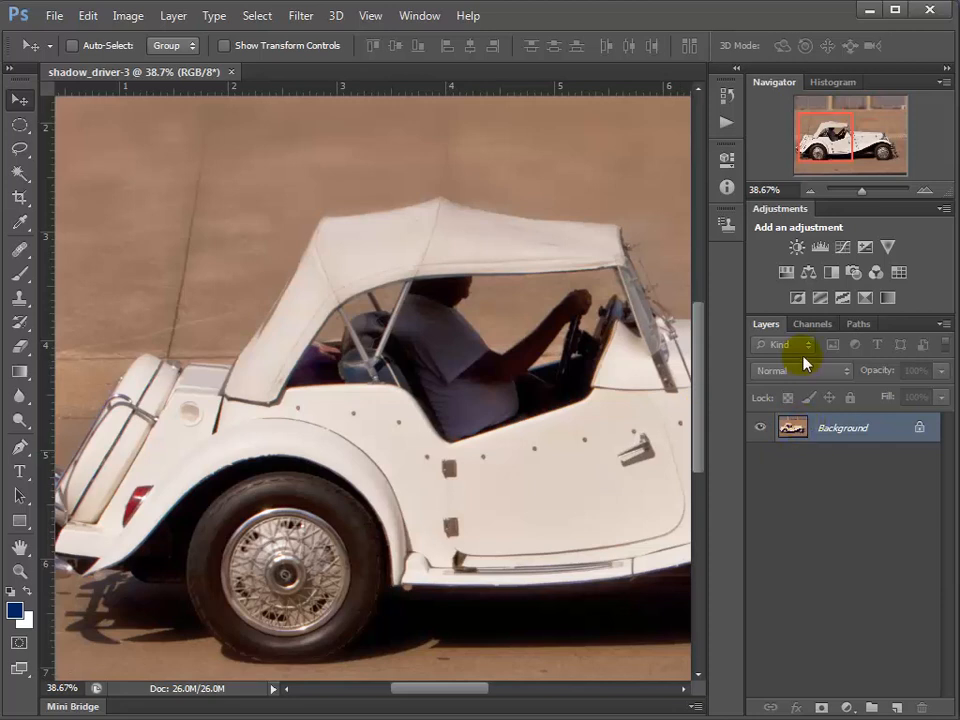
# Display the image's Blue, Green and Red channels individually, one after another.
pyautogui.click(811, 326)
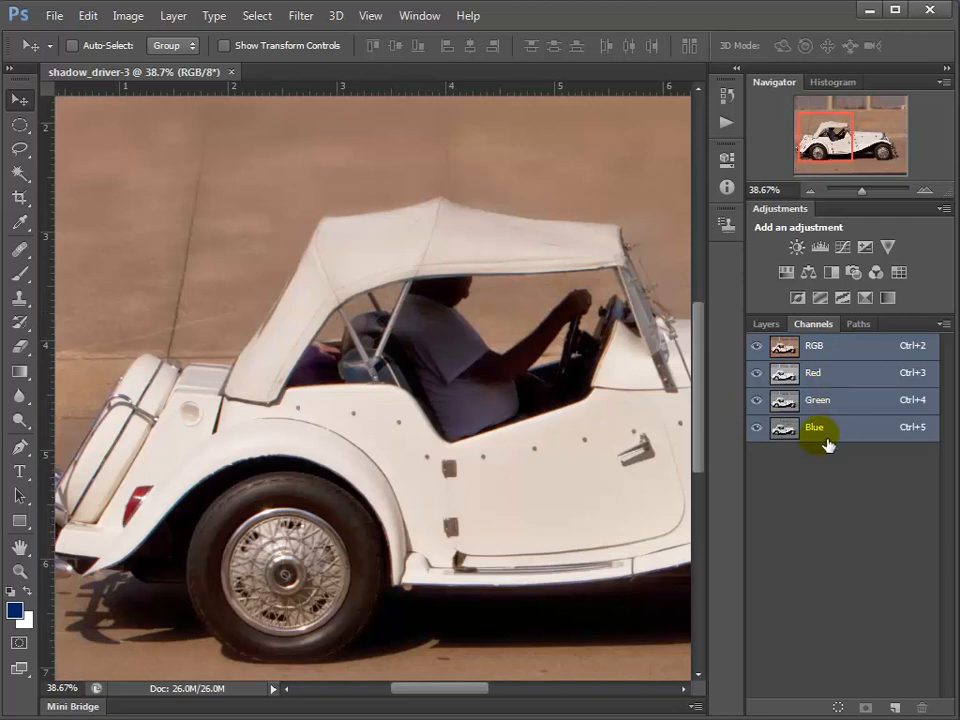
pyautogui.click(758, 372)
pyautogui.click(758, 400)
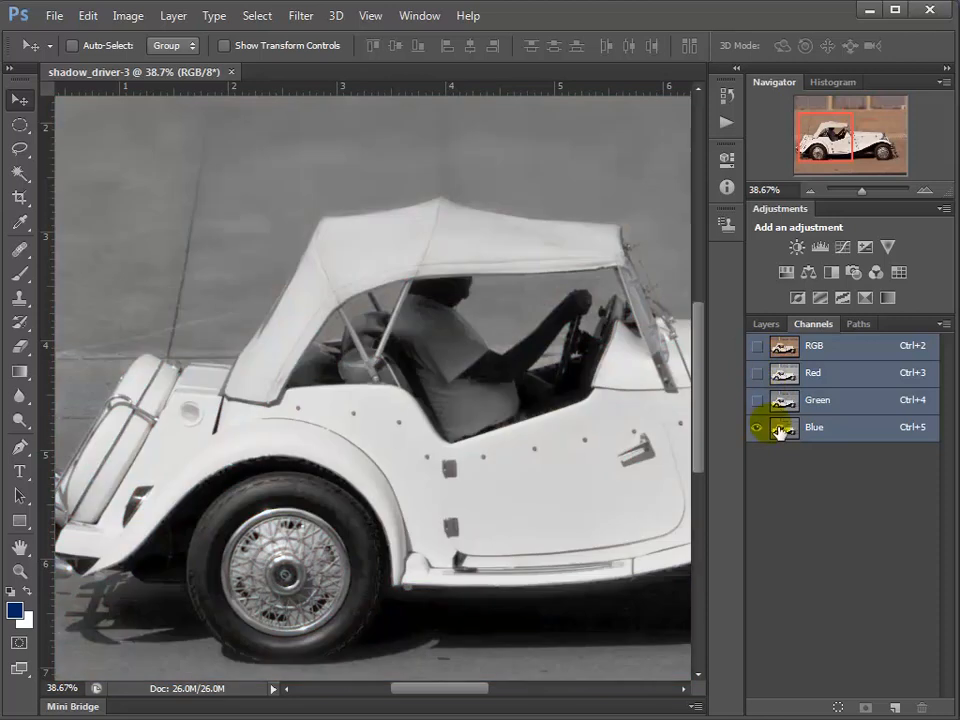
pyautogui.click(758, 400)
pyautogui.click(758, 427)
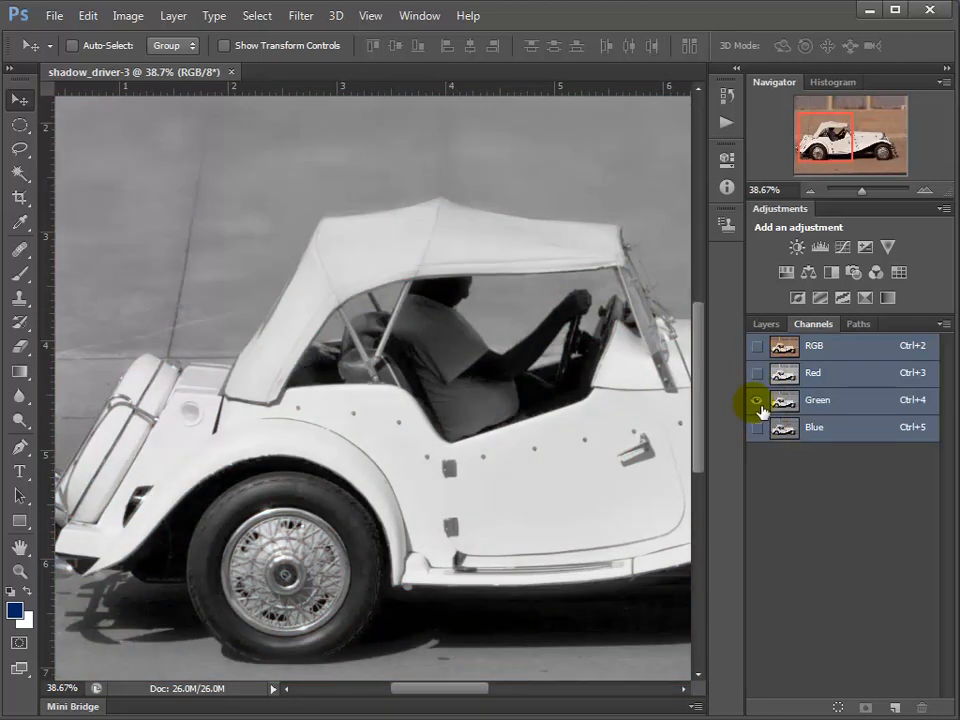
pyautogui.click(758, 372)
pyautogui.click(758, 400)
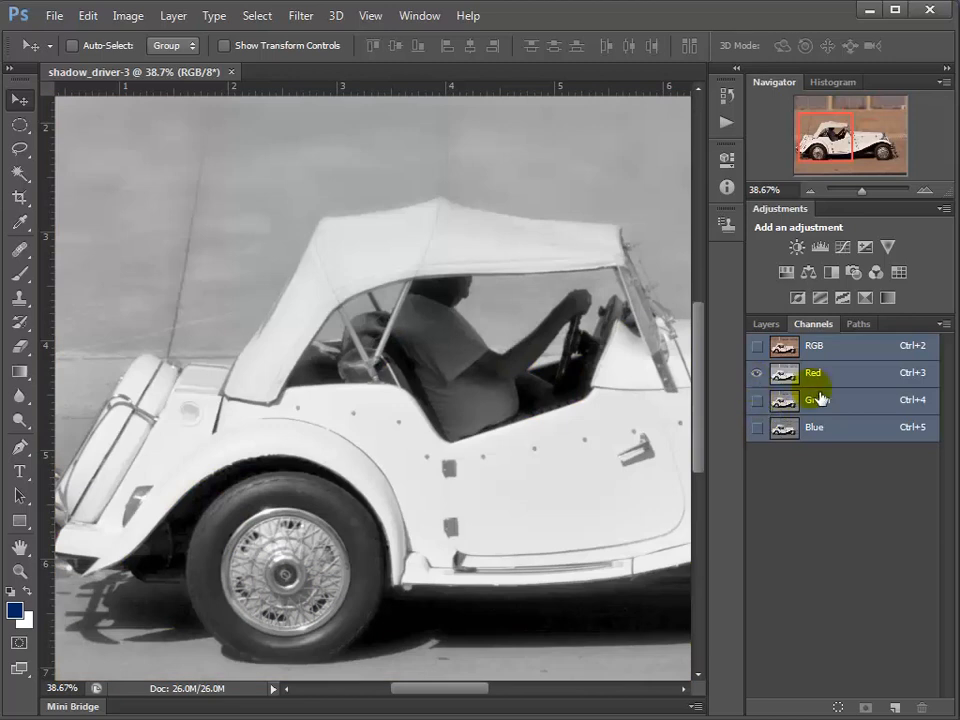
# Examine the image with channels shown in pairs: Red with Green, Red with Blue, and Green with Blue.
pyautogui.click(758, 400)
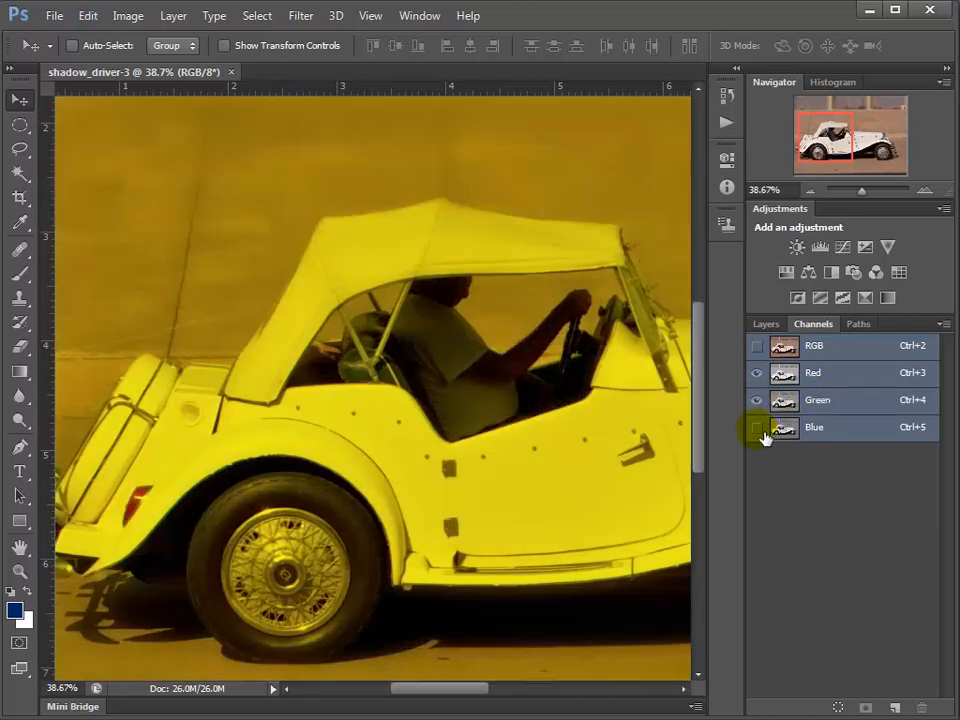
pyautogui.click(758, 427)
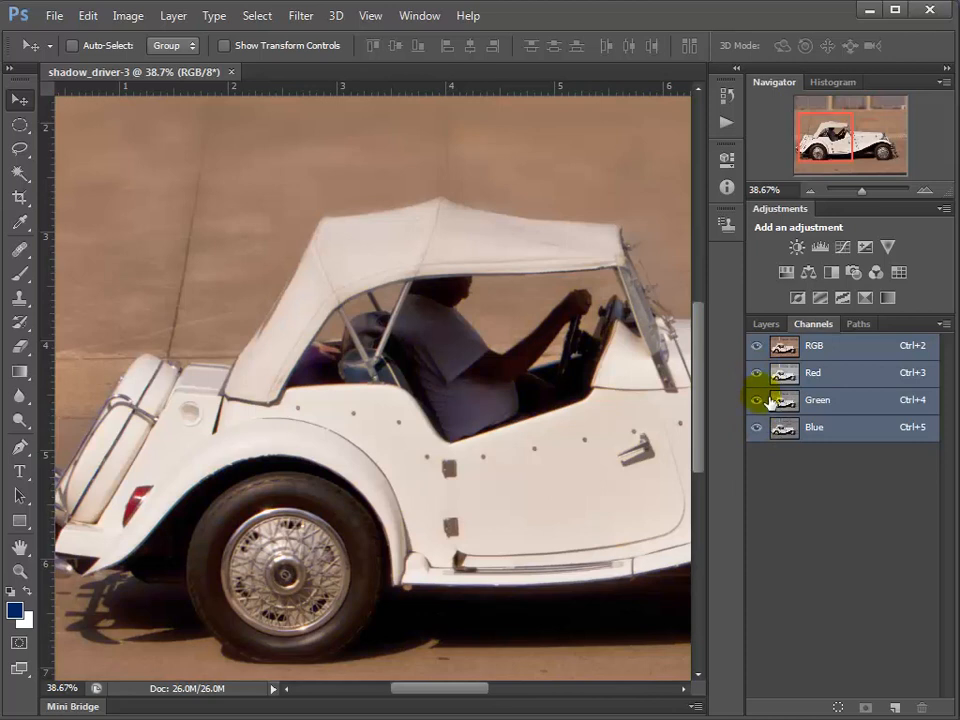
pyautogui.click(758, 400)
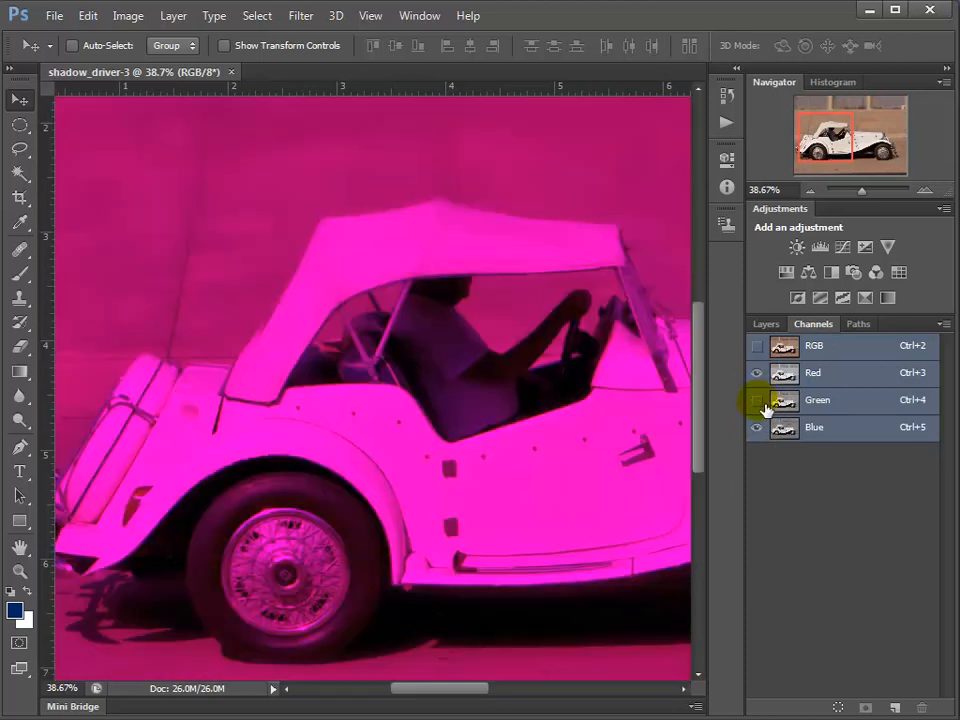
pyautogui.click(758, 373)
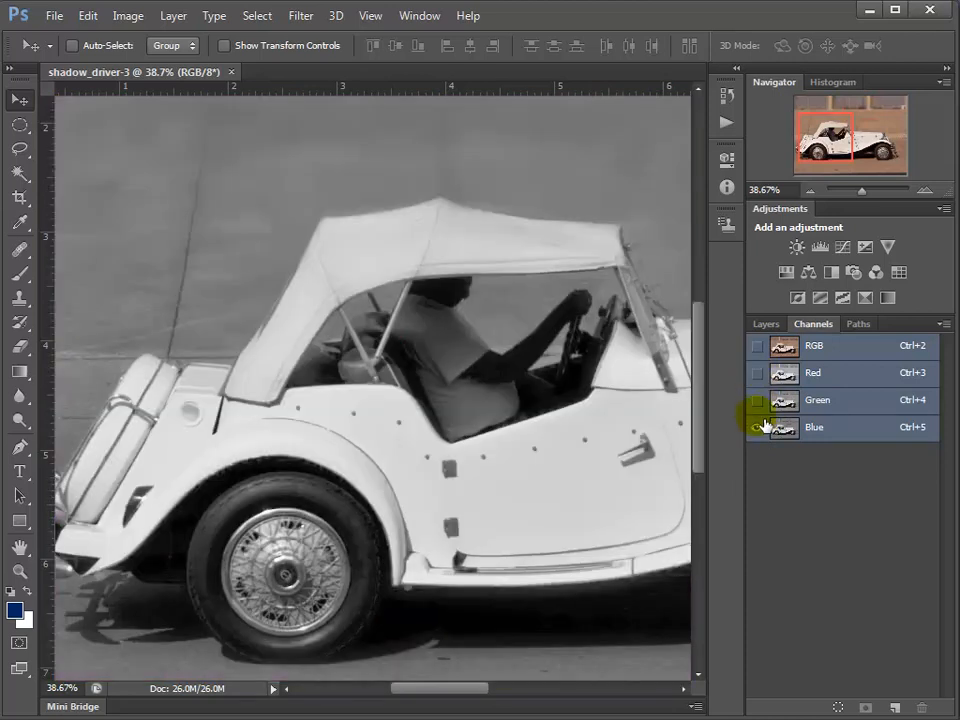
pyautogui.click(758, 400)
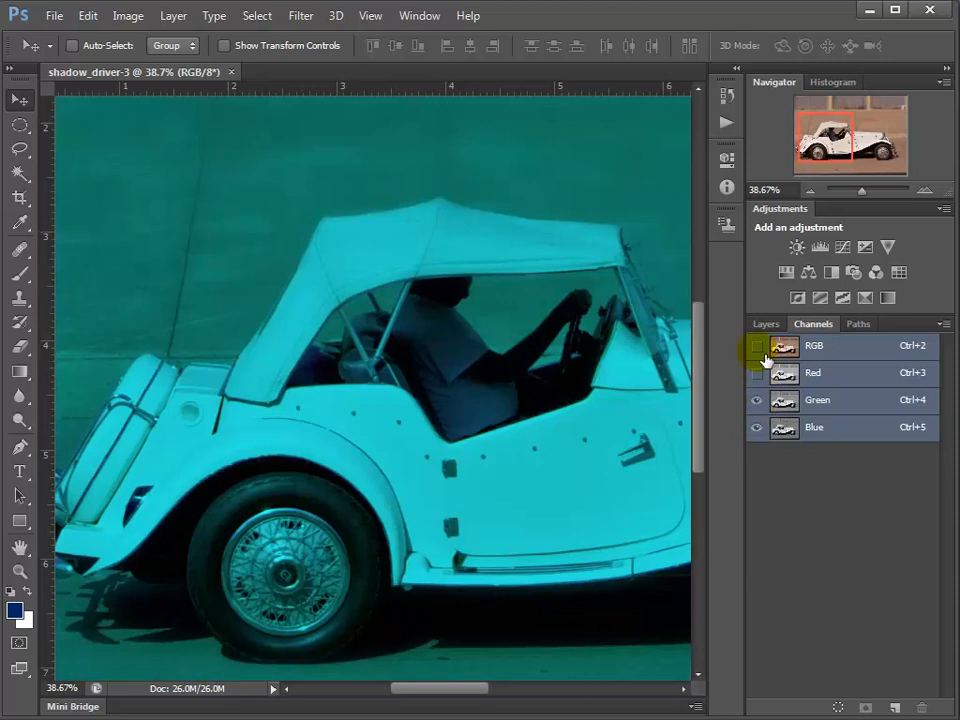
# View the Red and Green channels together, and restore the full RGB composite.
pyautogui.click(758, 373)
pyautogui.click(760, 426)
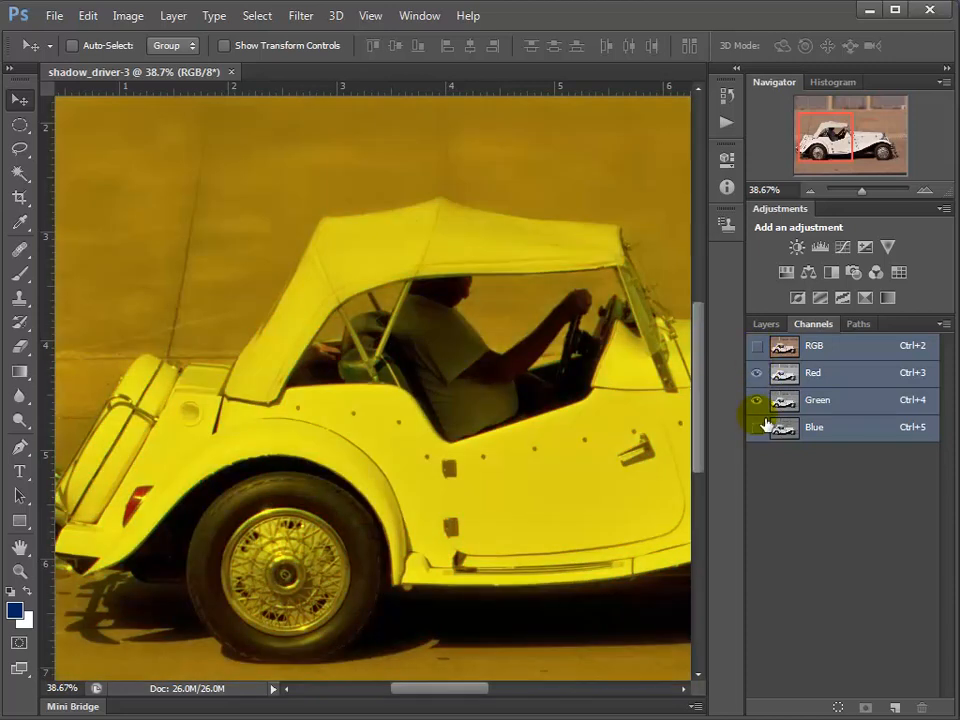
pyautogui.click(757, 346)
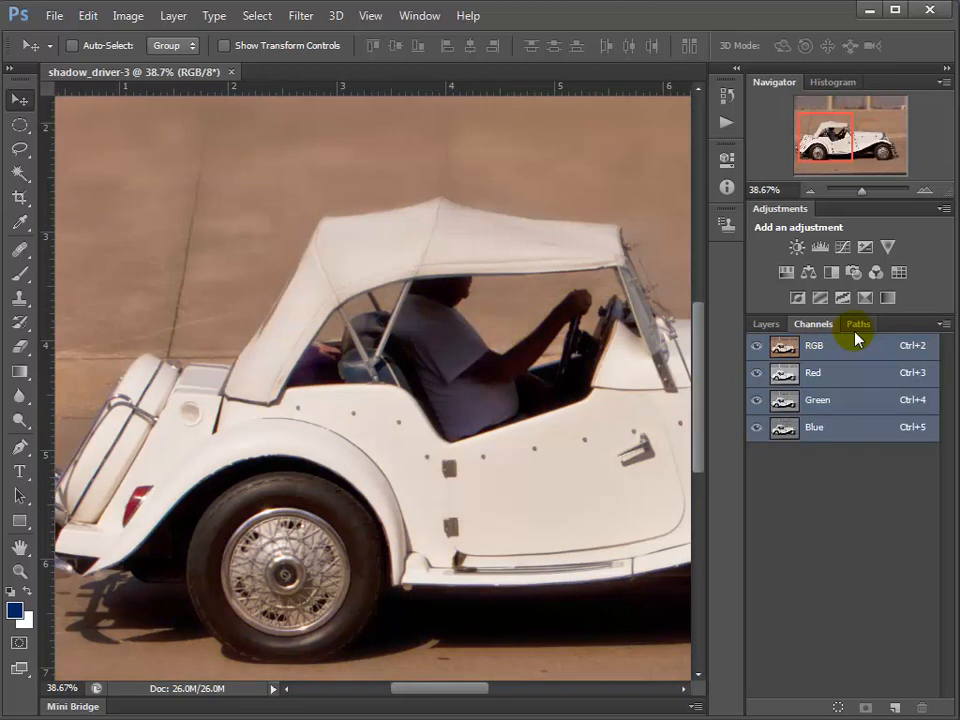
# Bring the Paths panel forward, detach it from the Layers and Channels group, and close it.
pyautogui.click(856, 326)
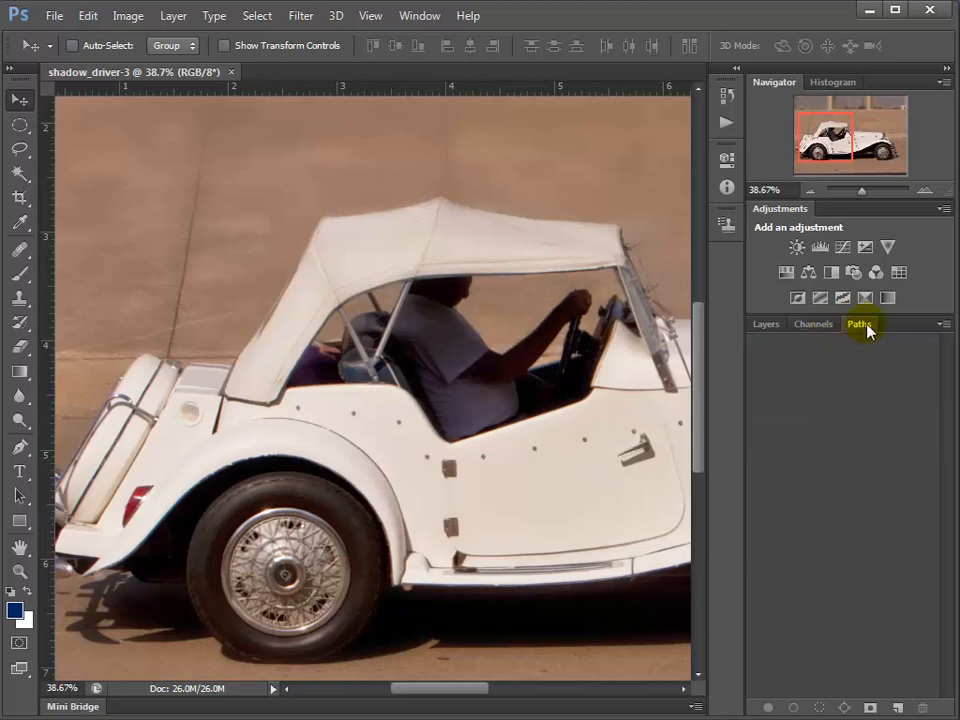
pyautogui.moveTo(866, 330); pyautogui.dragTo(303, 266)
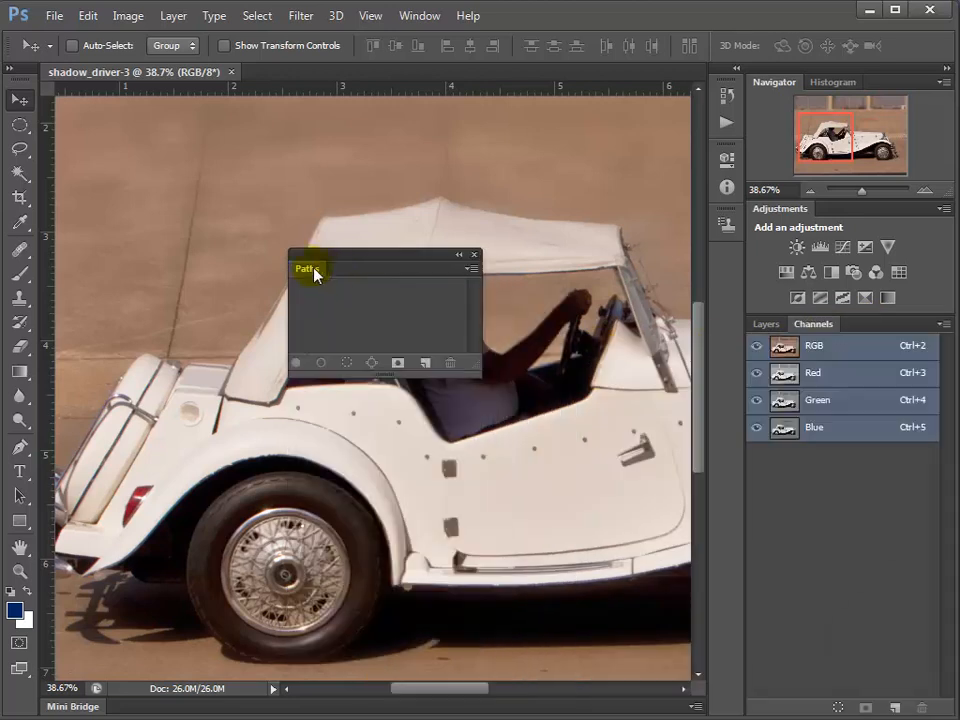
pyautogui.click(475, 256)
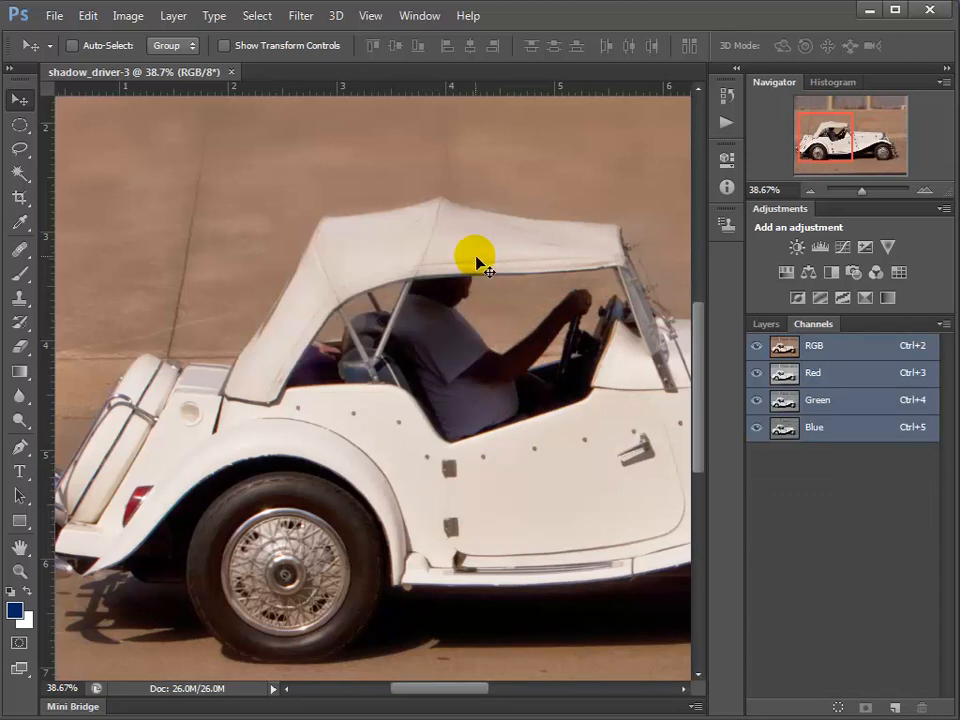
# Reopen the Paths panel as a floating panel and close it again.
pyautogui.click(419, 17)
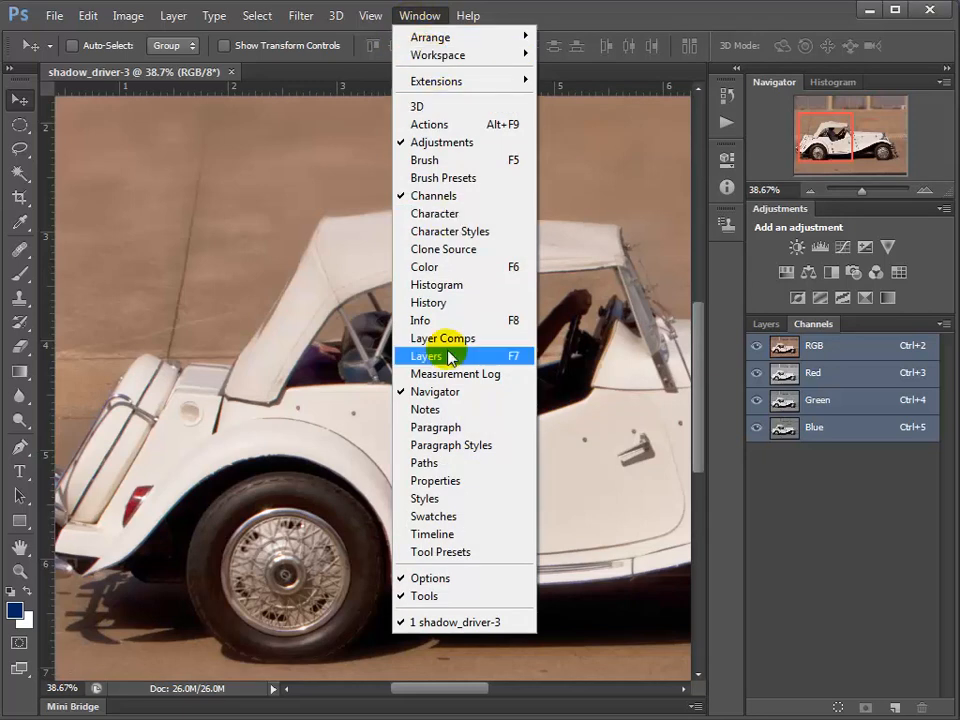
pyautogui.click(441, 467)
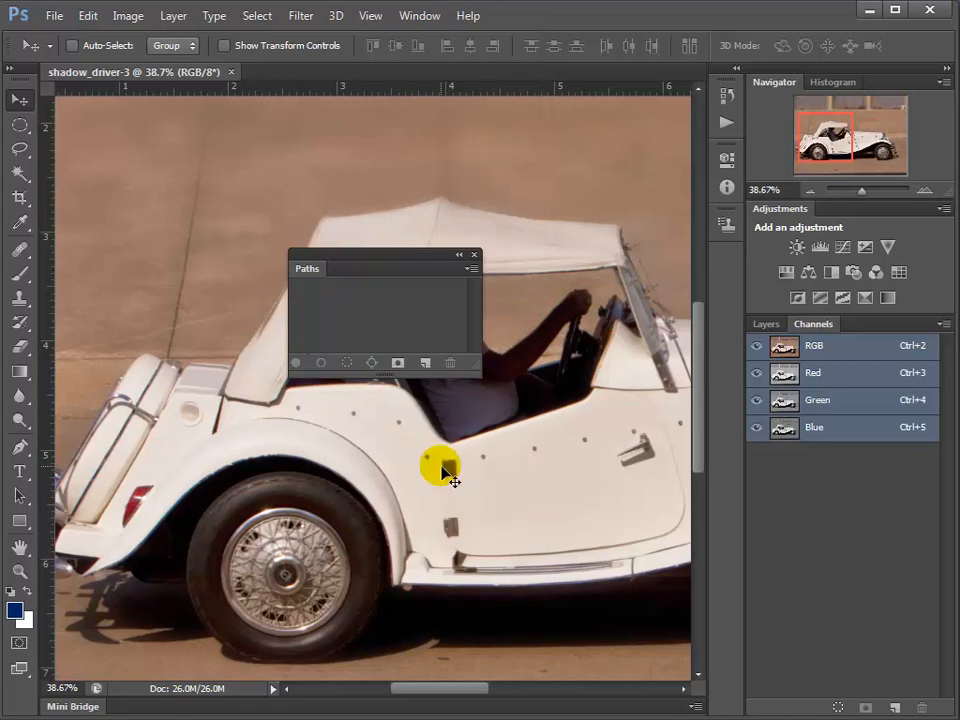
pyautogui.click(475, 256)
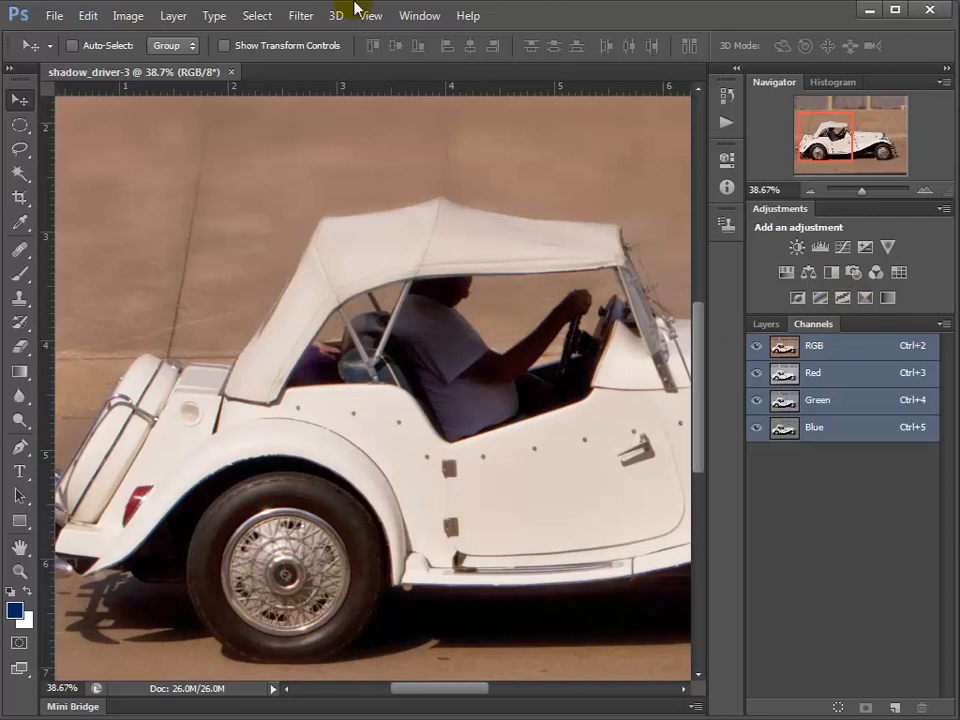
# Open the History panel, detach it from Actions, and dock it in the Layers and Channels group.
pyautogui.click(412, 17)
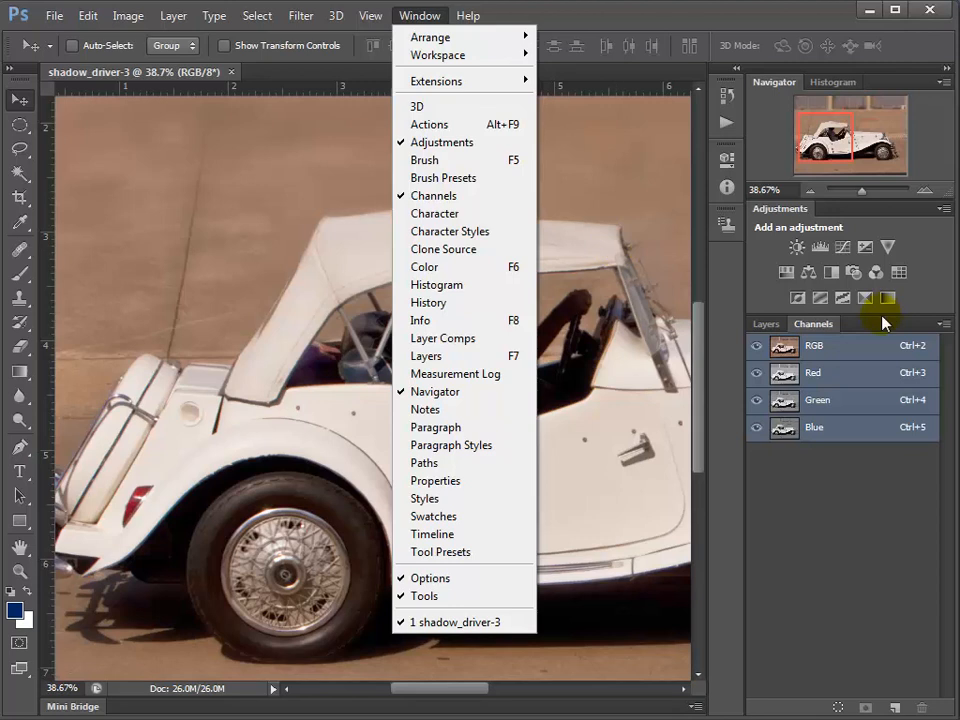
pyautogui.click(433, 308)
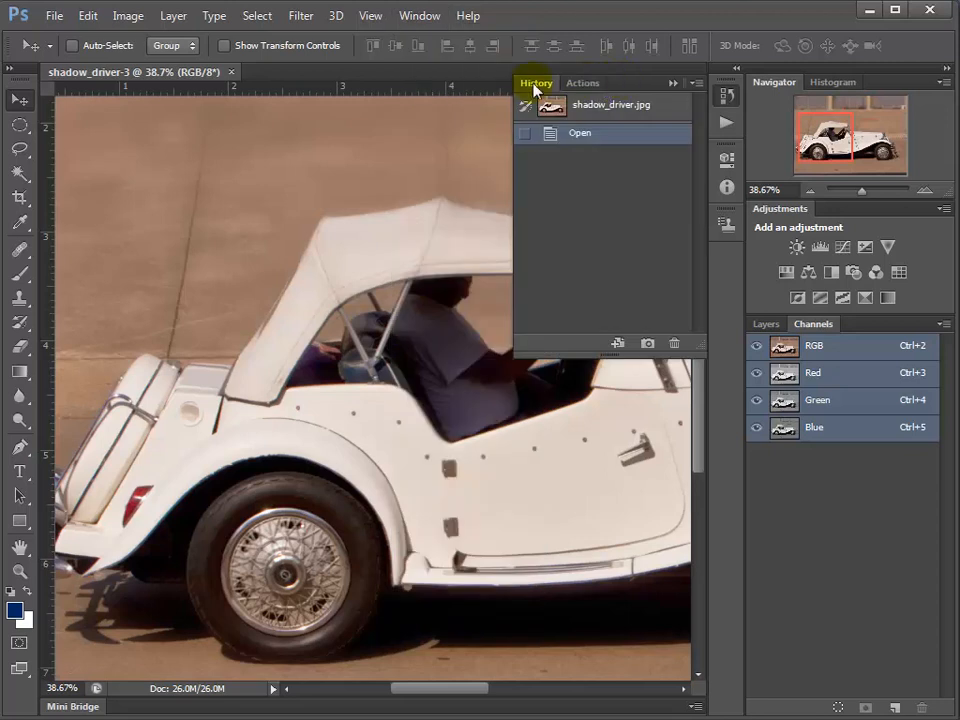
pyautogui.moveTo(538, 84); pyautogui.dragTo(291, 355)
pyautogui.click(673, 84)
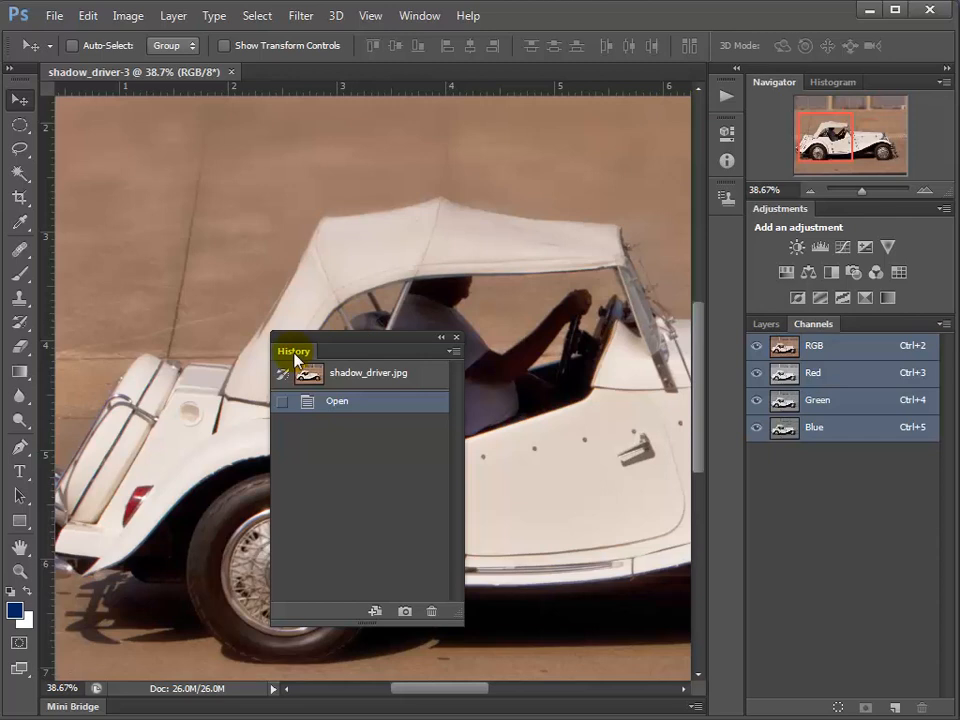
pyautogui.moveTo(296, 357); pyautogui.dragTo(879, 332)
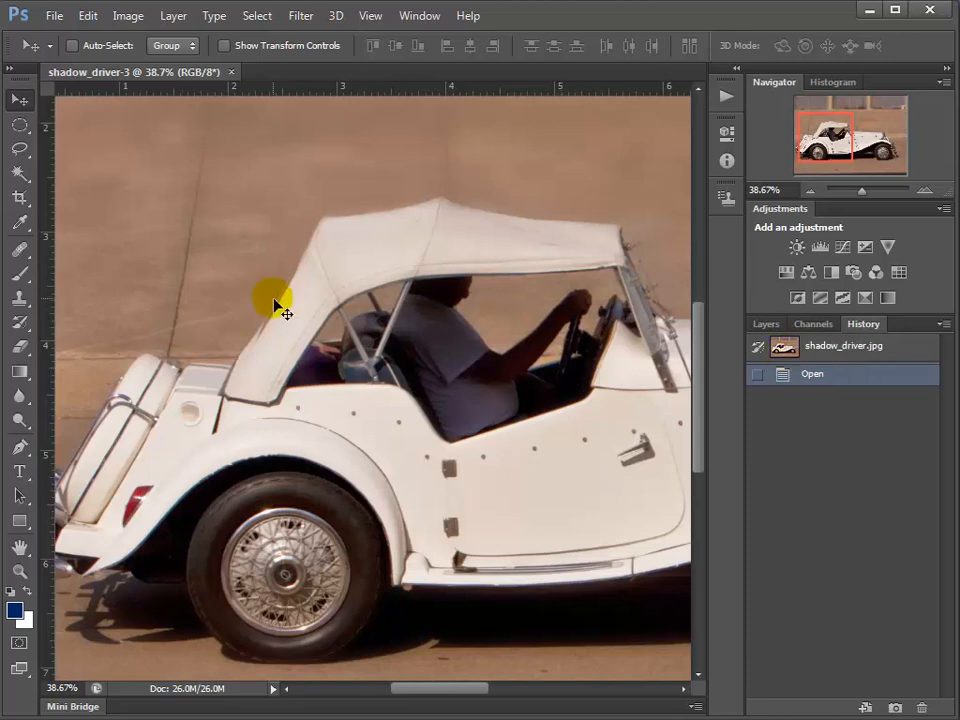
# Scribble an Eraser stroke and a dark blue Brush stroke across the rear of the car.
pyautogui.click(20, 347)
pyautogui.moveTo(192, 318)
pyautogui.mouseDown()
pyautogui.moveTo(208, 332)
pyautogui.moveTo(231, 407)
pyautogui.moveTo(285, 425)
pyautogui.mouseUp()
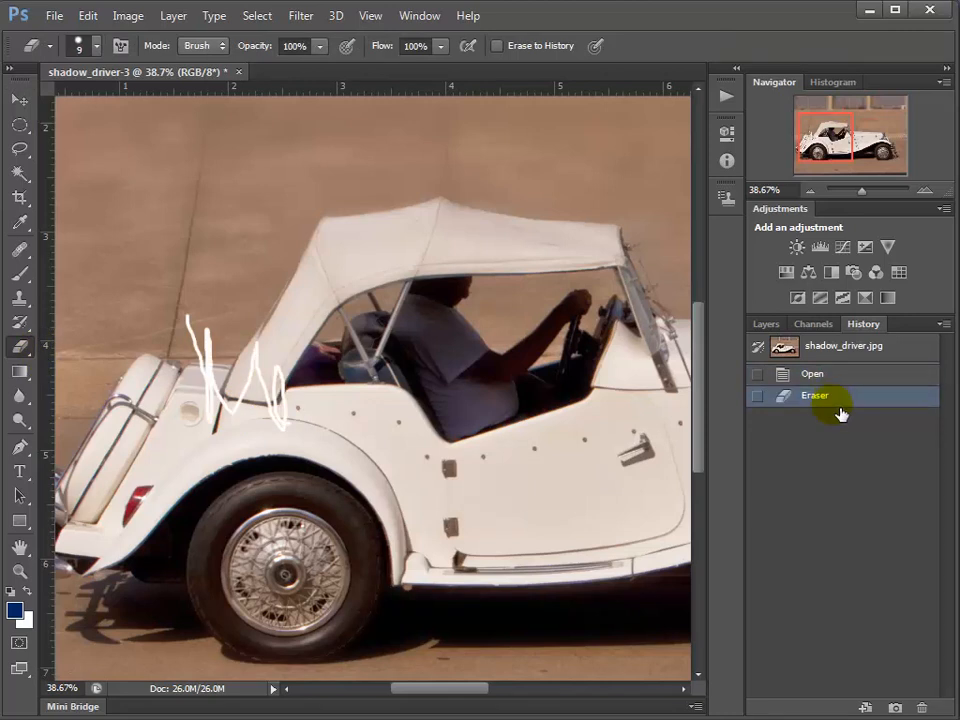
pyautogui.click(18, 273)
pyautogui.moveTo(232, 246)
pyautogui.mouseDown()
pyautogui.moveTo(265, 274)
pyautogui.moveTo(214, 343)
pyautogui.moveTo(270, 318)
pyautogui.moveTo(300, 400)
pyautogui.mouseUp()
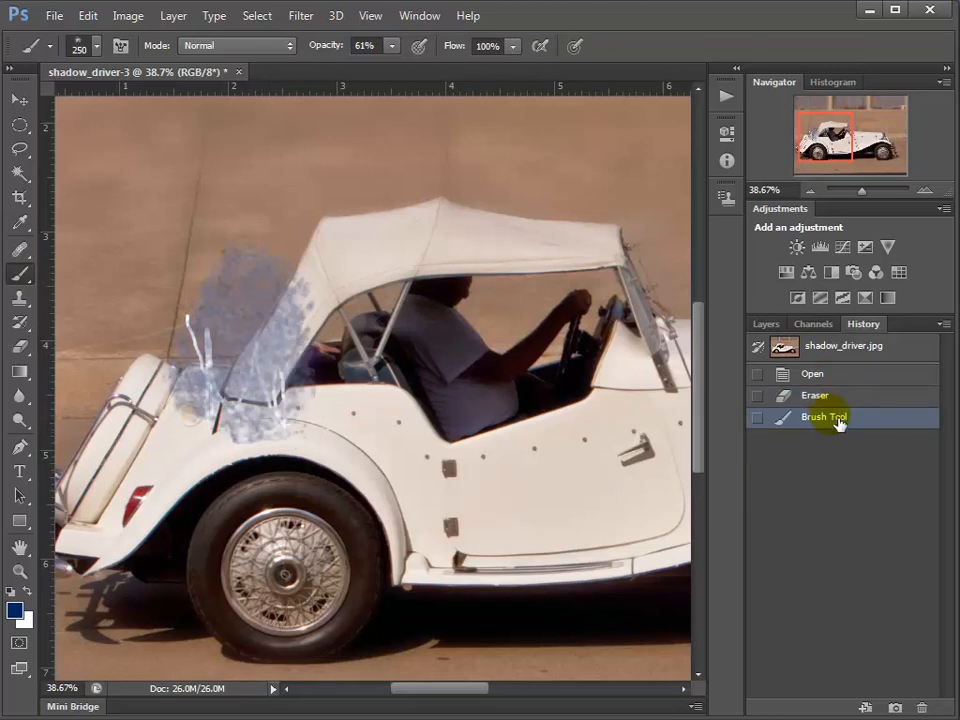
# Crop the image at the 10 in by 8 in preset to a small area behind the car's roof.
pyautogui.click(19, 198)
pyautogui.moveTo(163, 230)
pyautogui.mouseDown()
pyautogui.moveTo(268, 375)
pyautogui.moveTo(299, 386)
pyautogui.mouseUp()
pyautogui.doubleClick(396, 382)
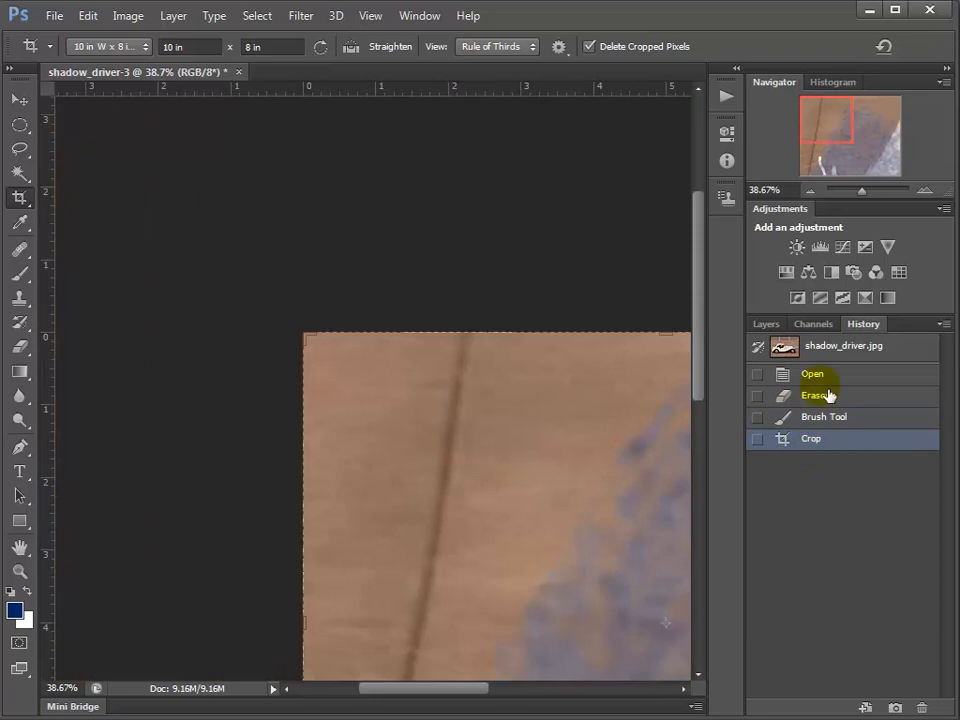
# Step back through the history states to the original shadow_driver.jpg snapshot and fit the whole image on screen.
pyautogui.click(835, 418)
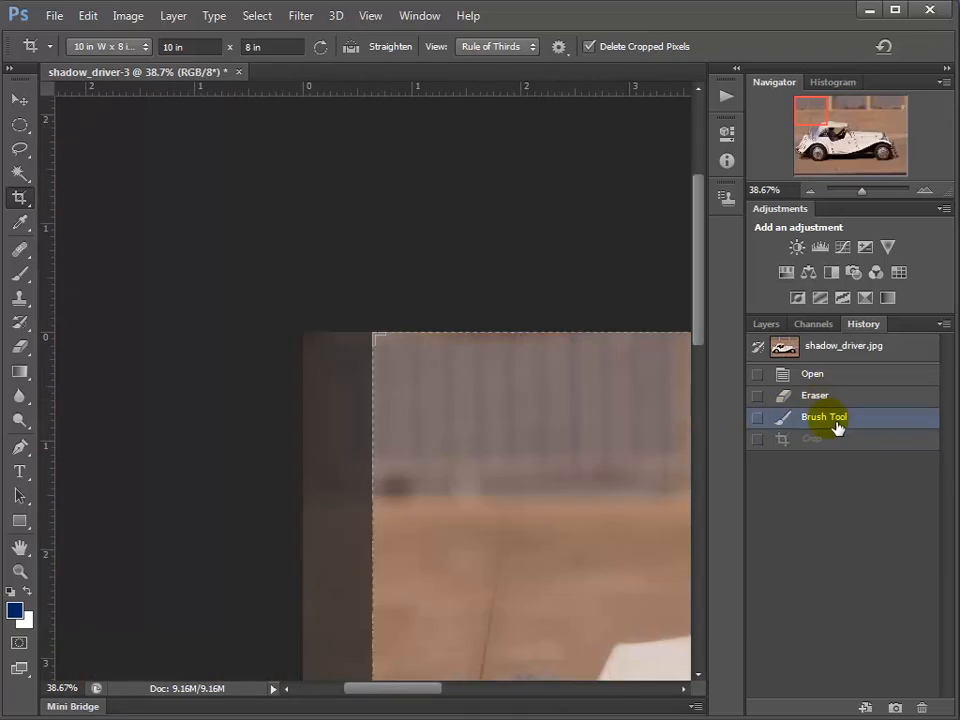
pyautogui.click(838, 397)
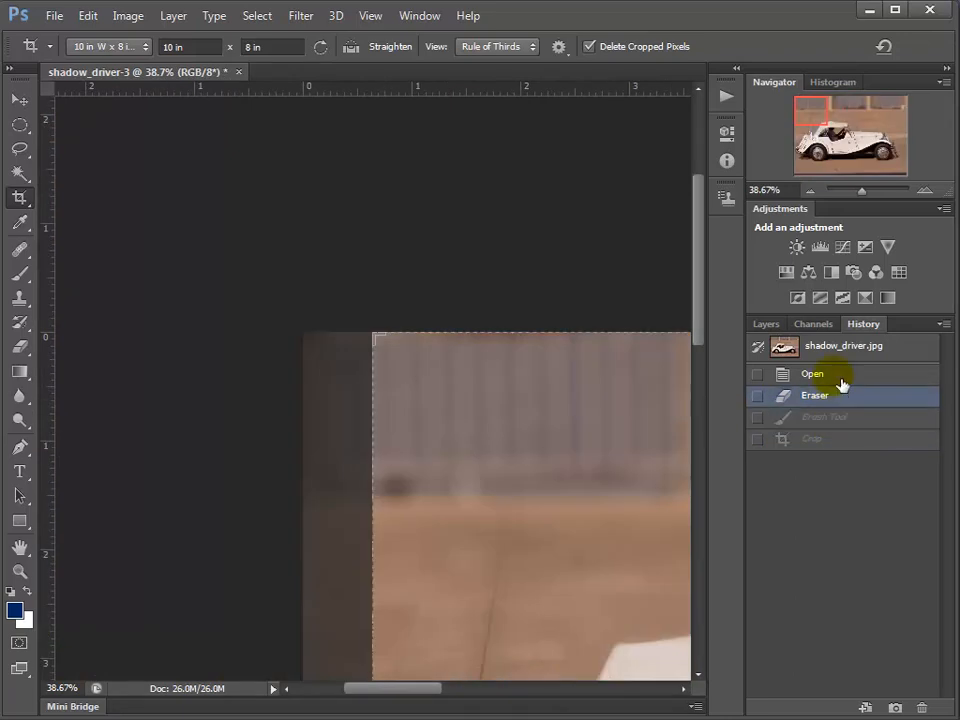
pyautogui.click(841, 378)
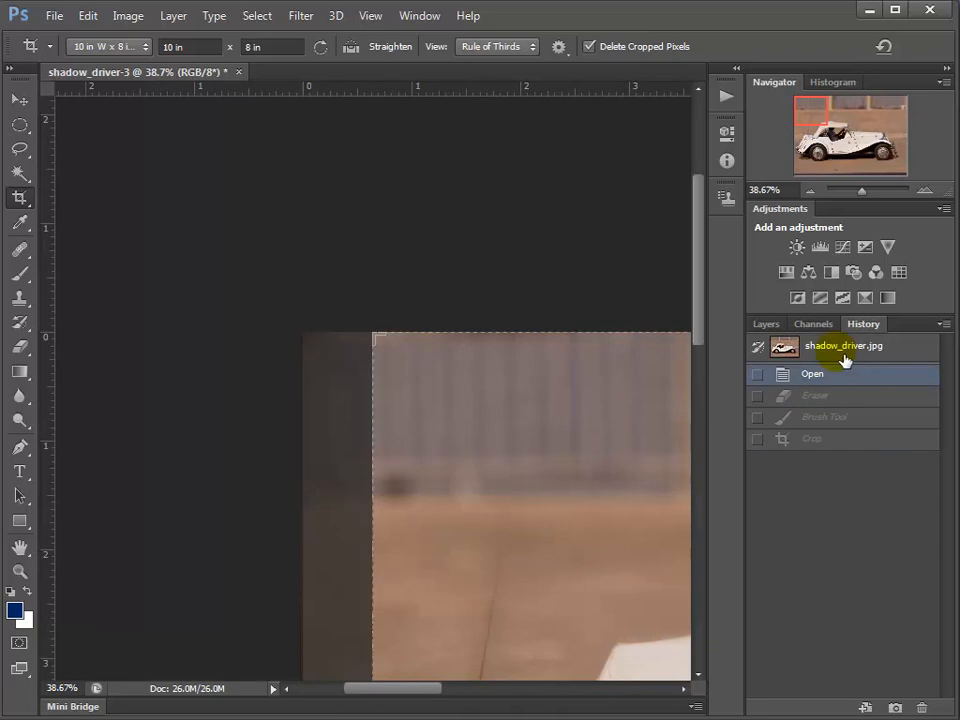
pyautogui.click(845, 357)
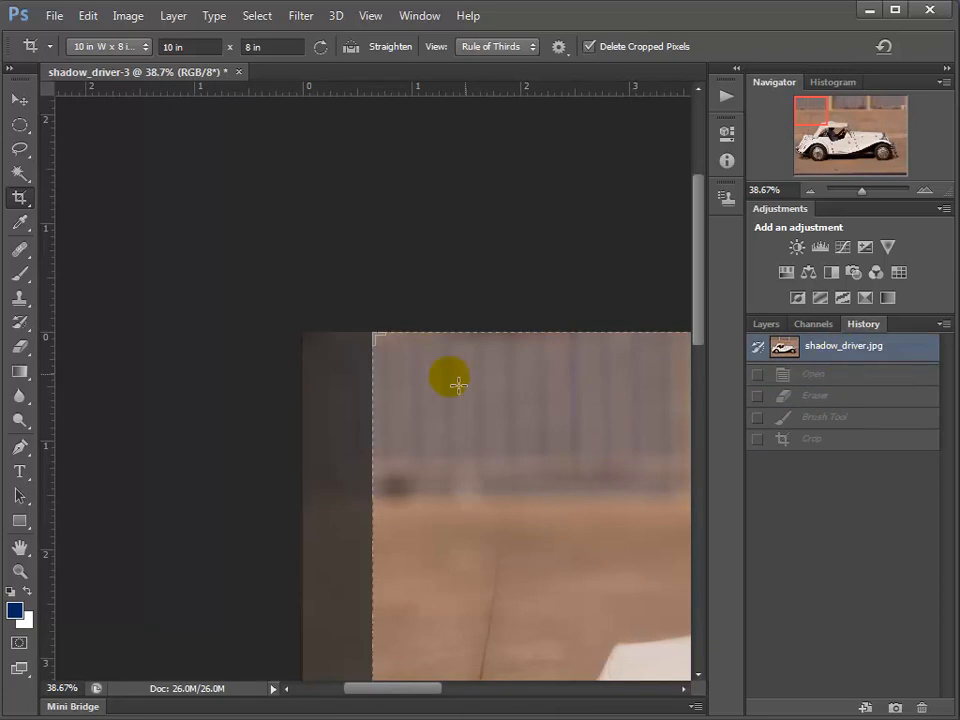
pyautogui.click(20, 100)
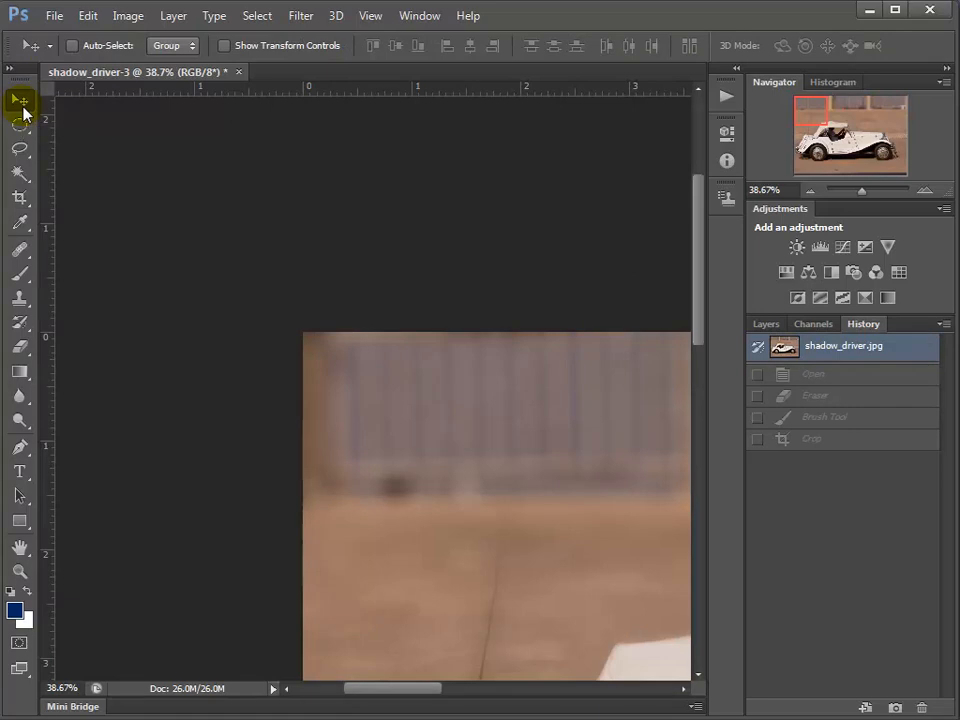
pyautogui.hotkey('ctrl', '0')
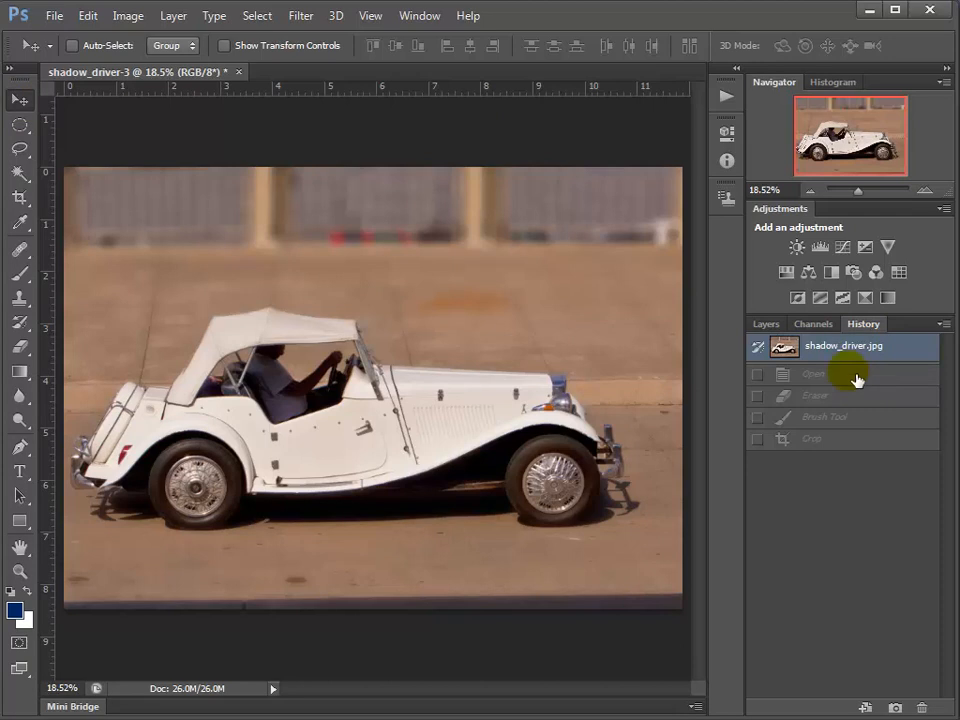
# Bring the Layers panel to the front and switch to the Painting workspace.
pyautogui.click(771, 328)
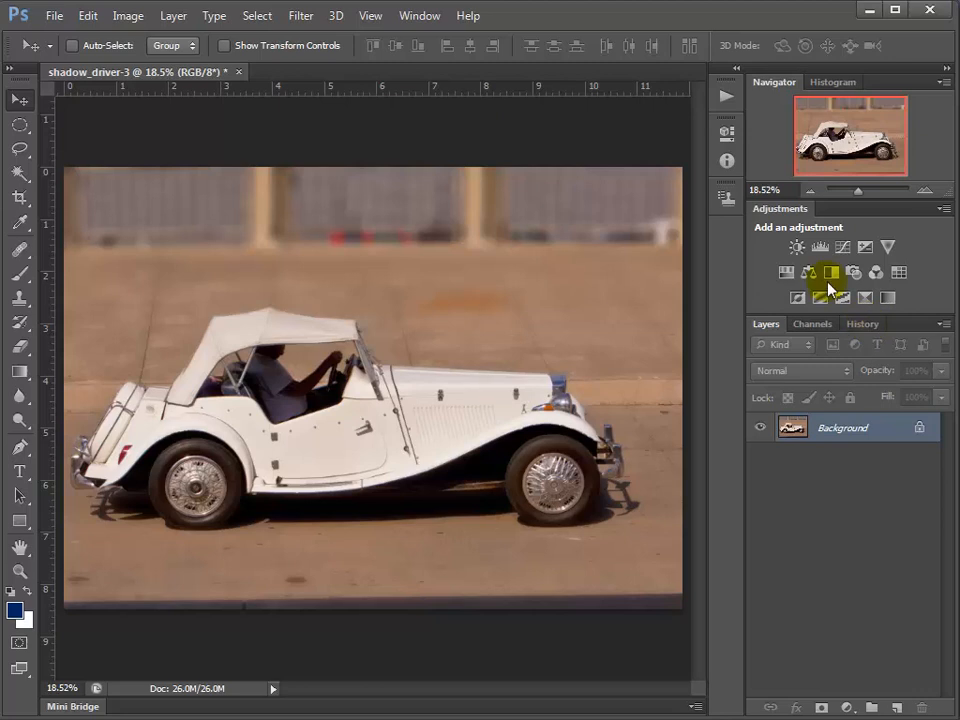
pyautogui.click(419, 15)
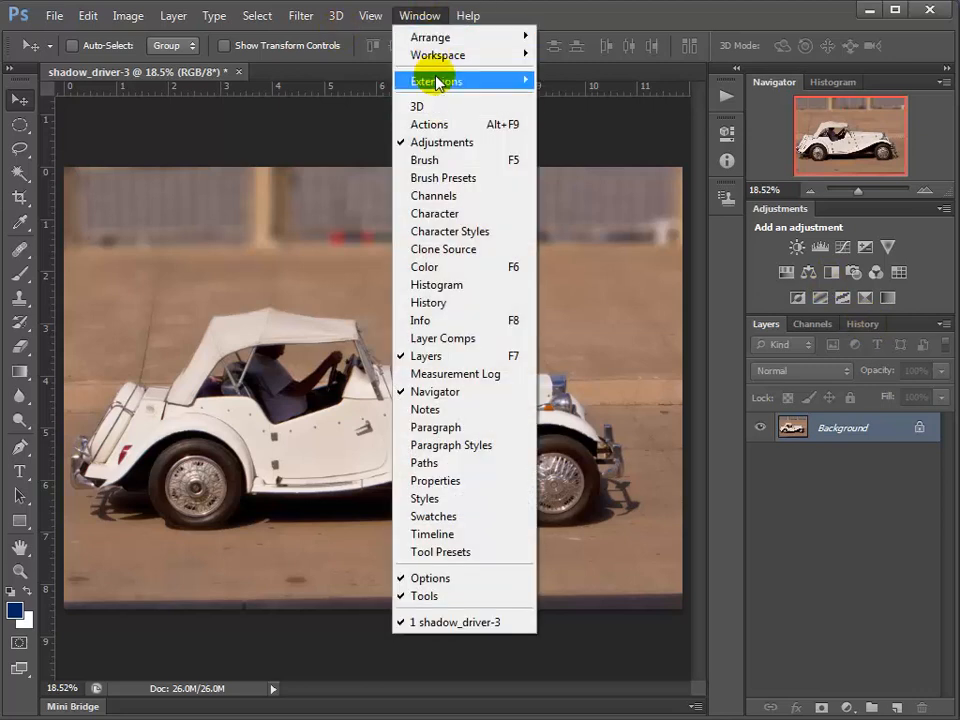
pyautogui.moveTo(514, 54)
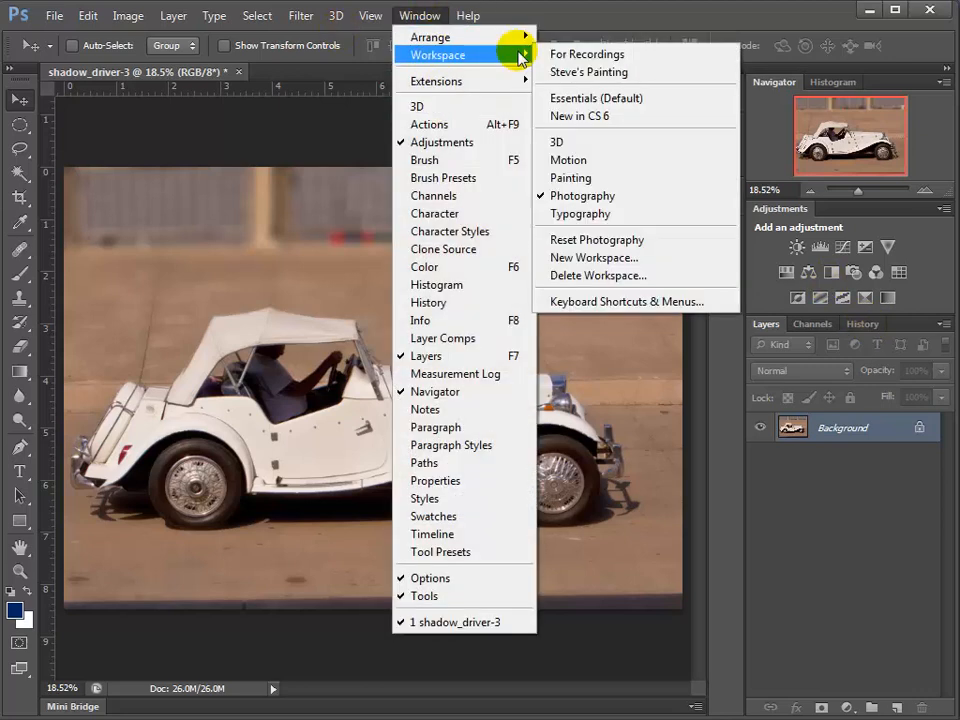
pyautogui.click(576, 177)
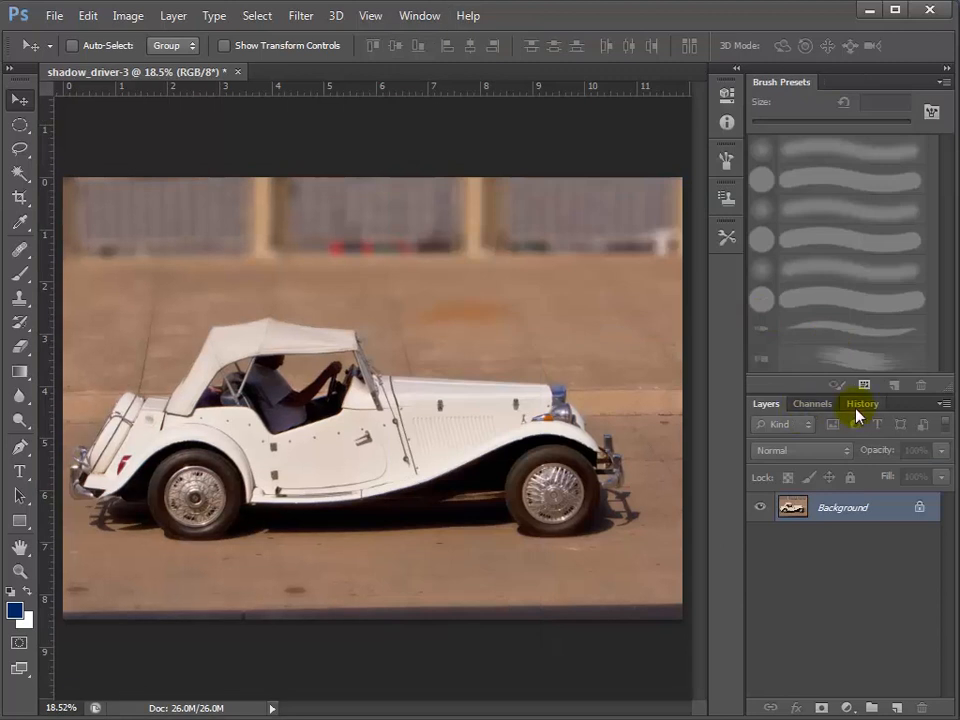
# Switch back to the Photography workspace.
pyautogui.click(418, 18)
pyautogui.moveTo(463, 60)
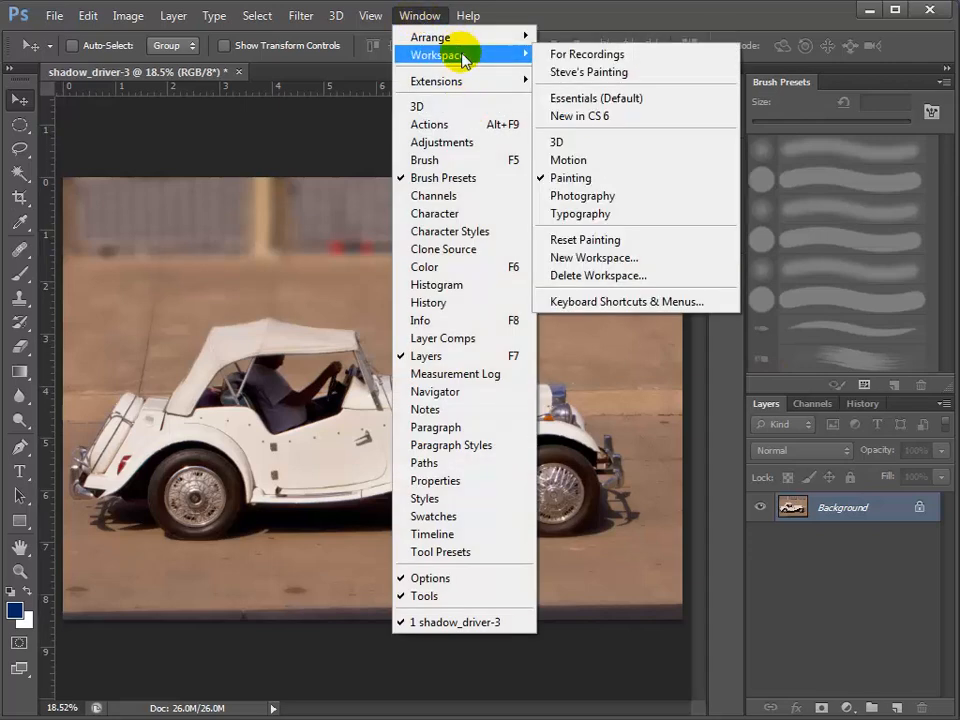
pyautogui.click(583, 195)
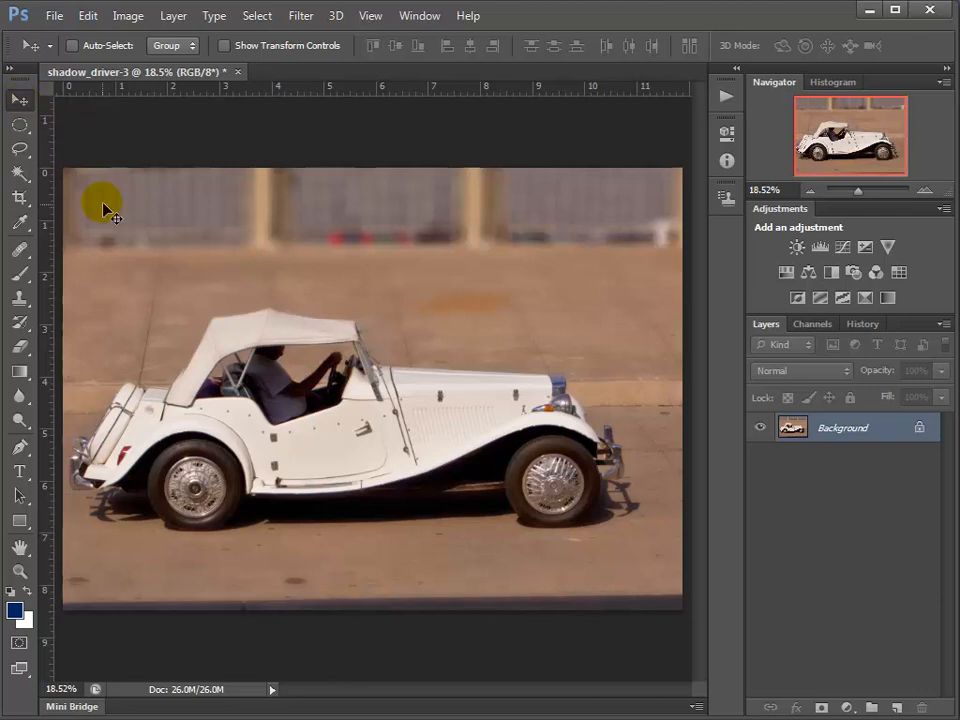
# Copy a rectangular selection around the car's roof and driver to a new layer, and check it with the Background briefly hidden.
pyautogui.rightClick(14, 130)
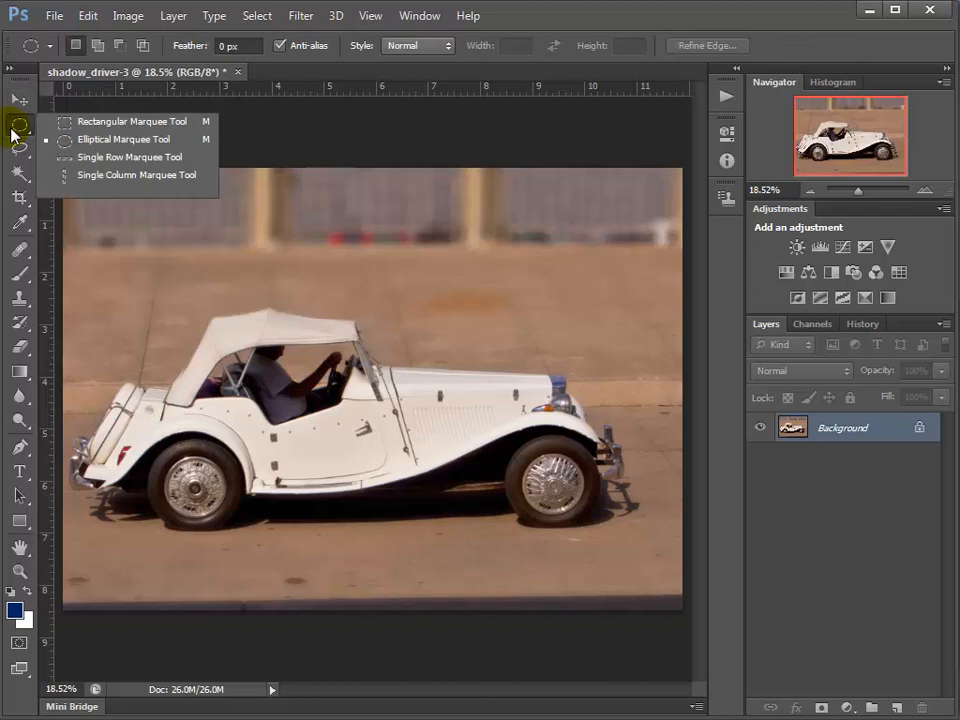
pyautogui.click(78, 122)
pyautogui.moveTo(171, 299); pyautogui.dragTo(398, 432)
pyautogui.hotkey('ctrl', 'j')
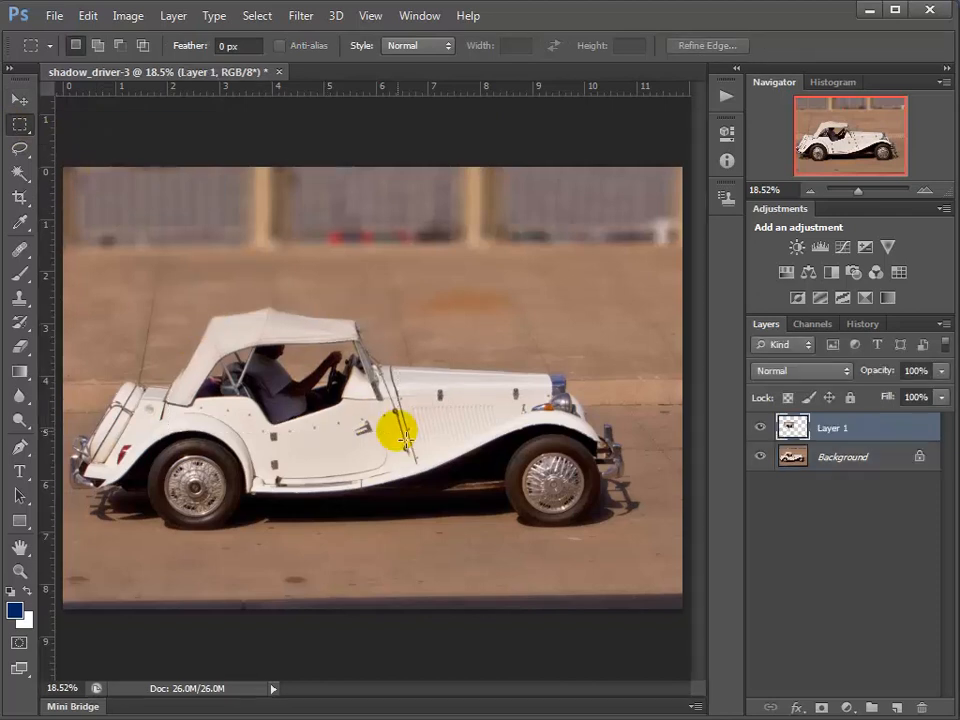
pyautogui.click(762, 457)
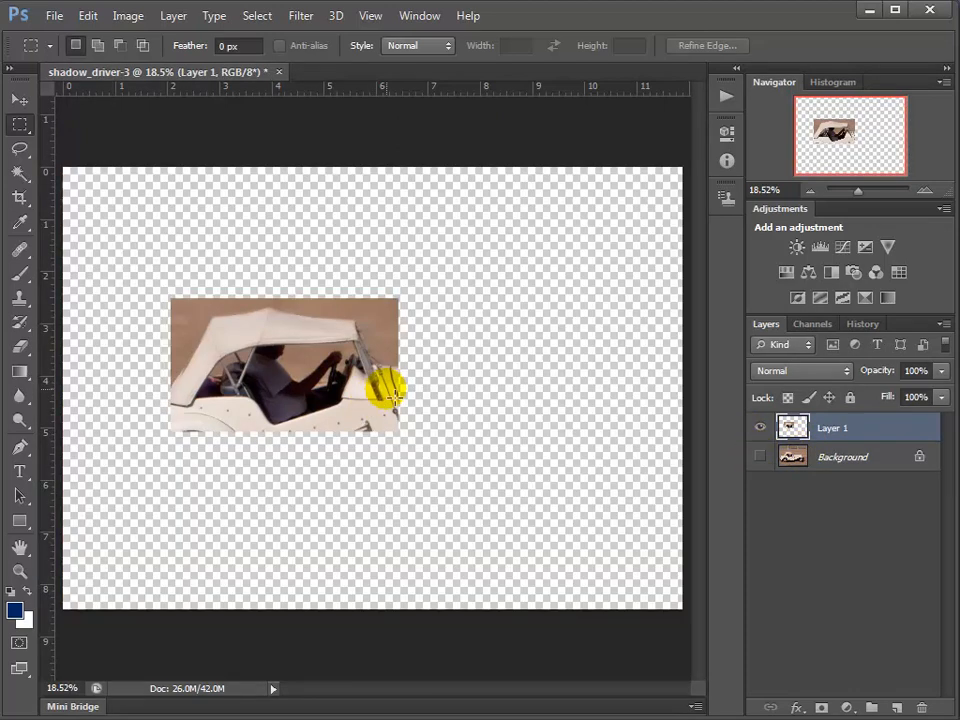
pyautogui.click(762, 457)
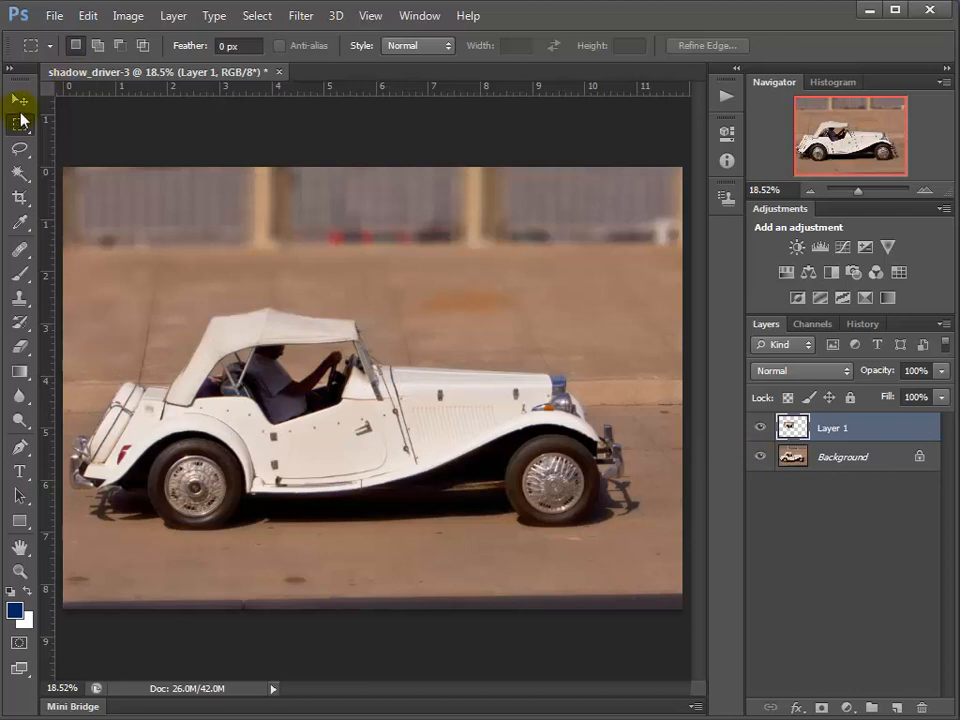
# Move the copied roof and driver piece over the car's hood, and reposition it above the original roof.
pyautogui.click(20, 101)
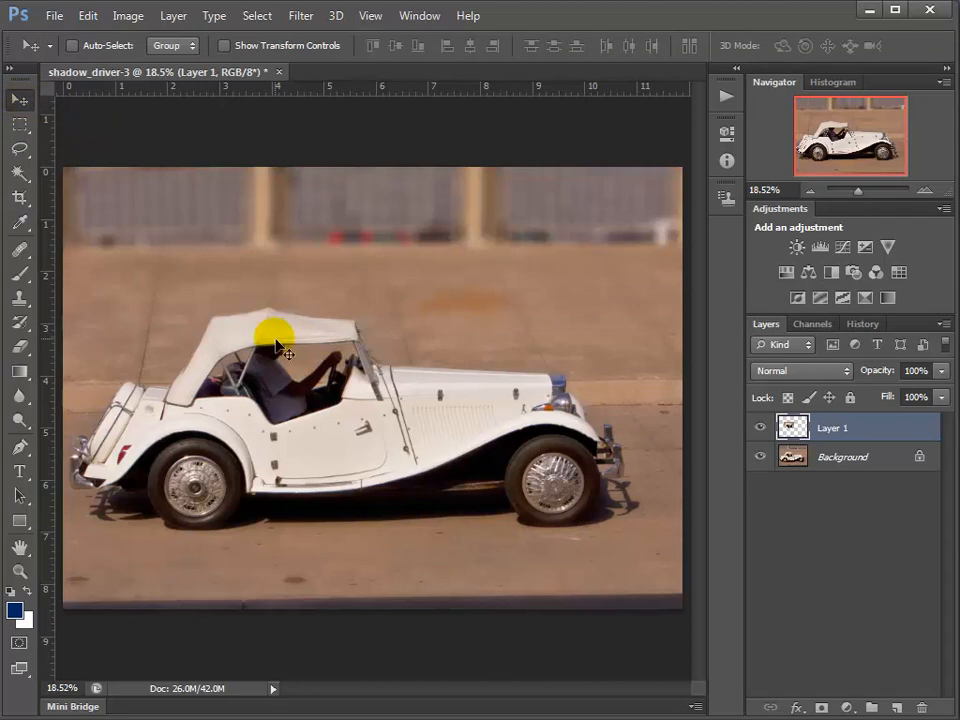
pyautogui.moveTo(285, 352); pyautogui.dragTo(454, 394)
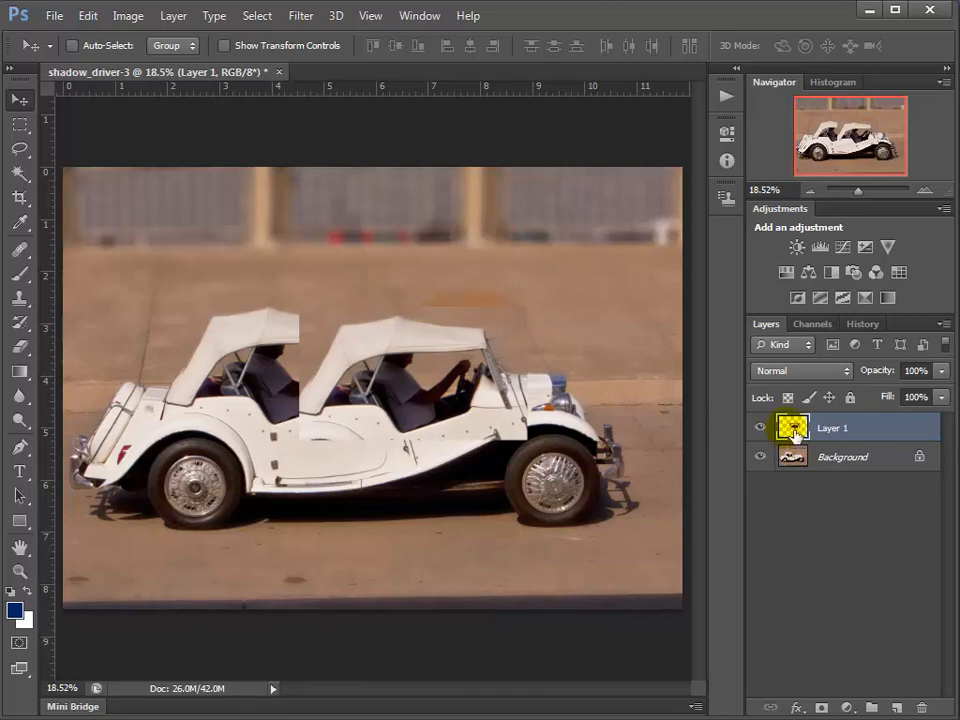
pyautogui.moveTo(440, 395); pyautogui.dragTo(318, 308)
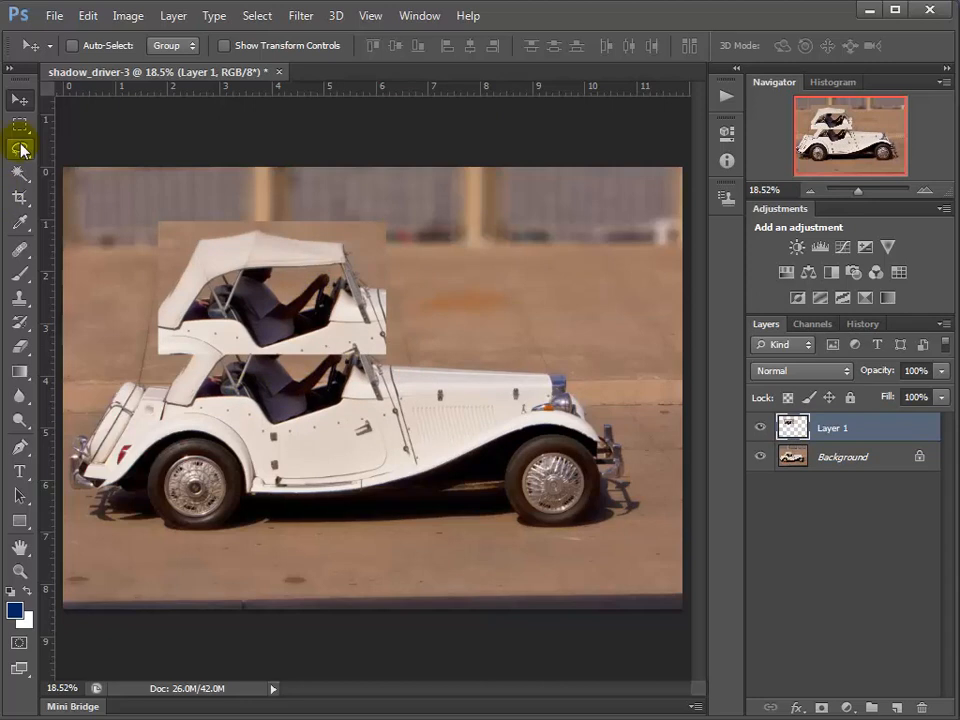
# Select the area around the front wheel with the Rectangular Marquee and try to copy it from Layer 1.
pyautogui.click(19, 124)
pyautogui.moveTo(497, 418); pyautogui.dragTo(646, 538)
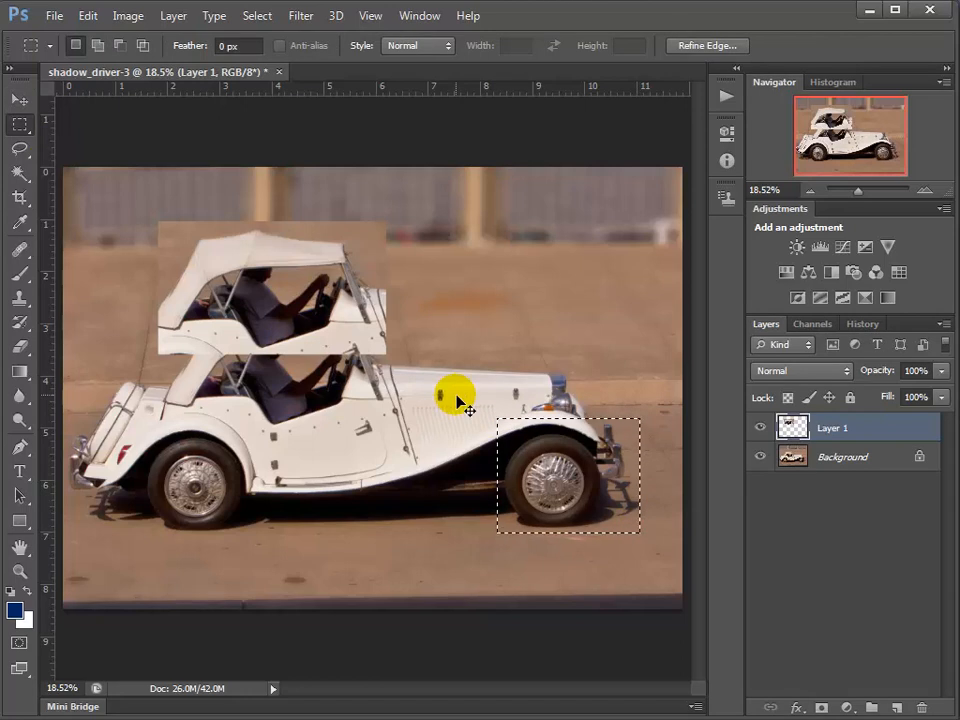
pyautogui.click(88, 16)
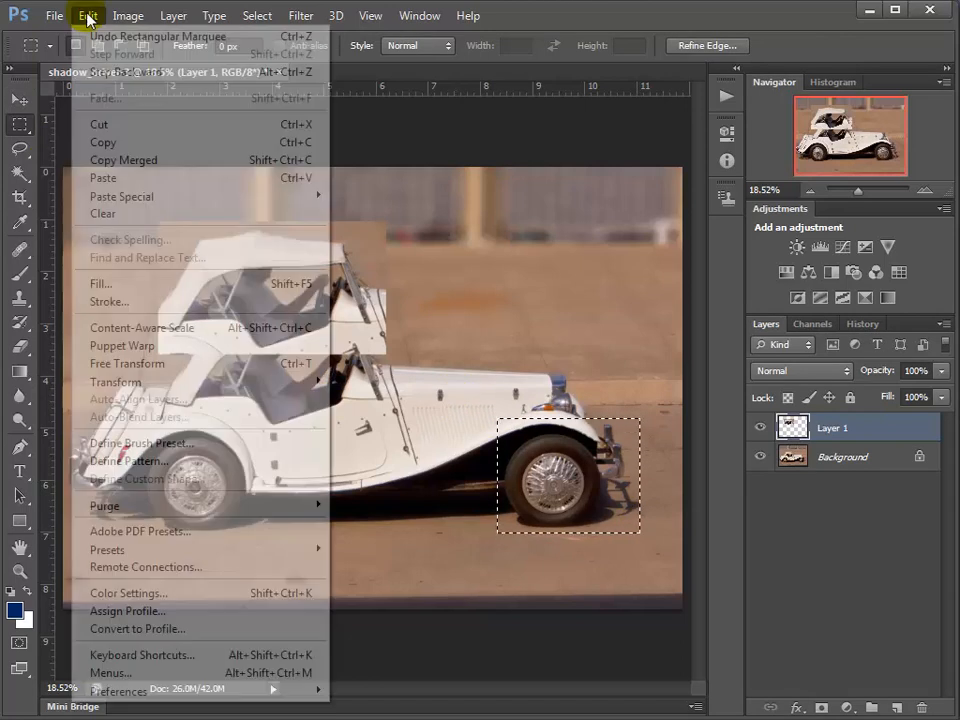
pyautogui.click(103, 143)
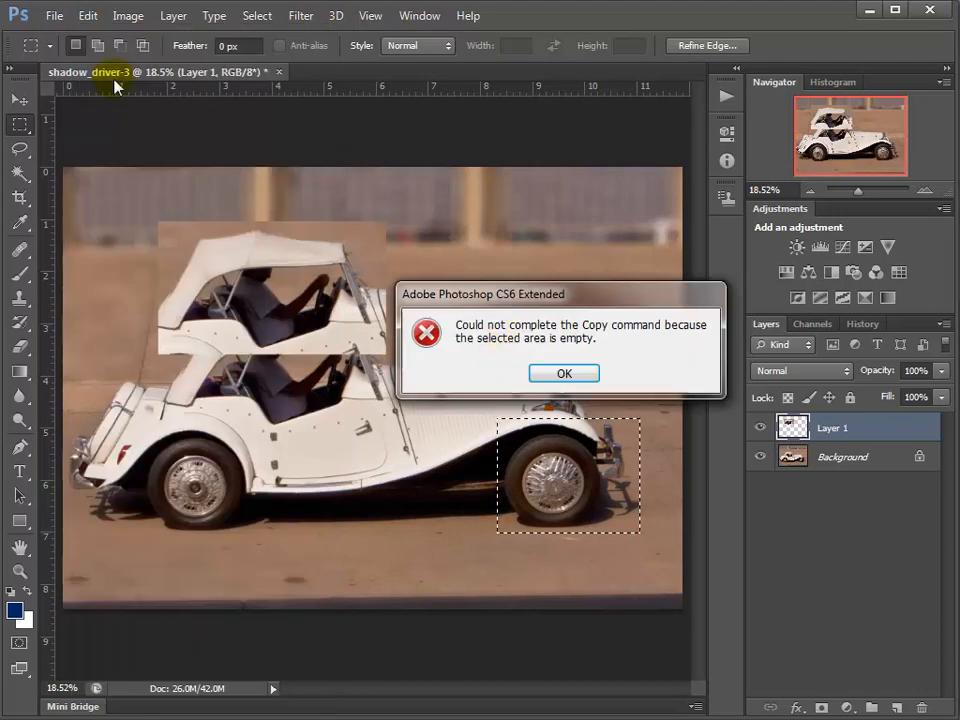
pyautogui.click(562, 374)
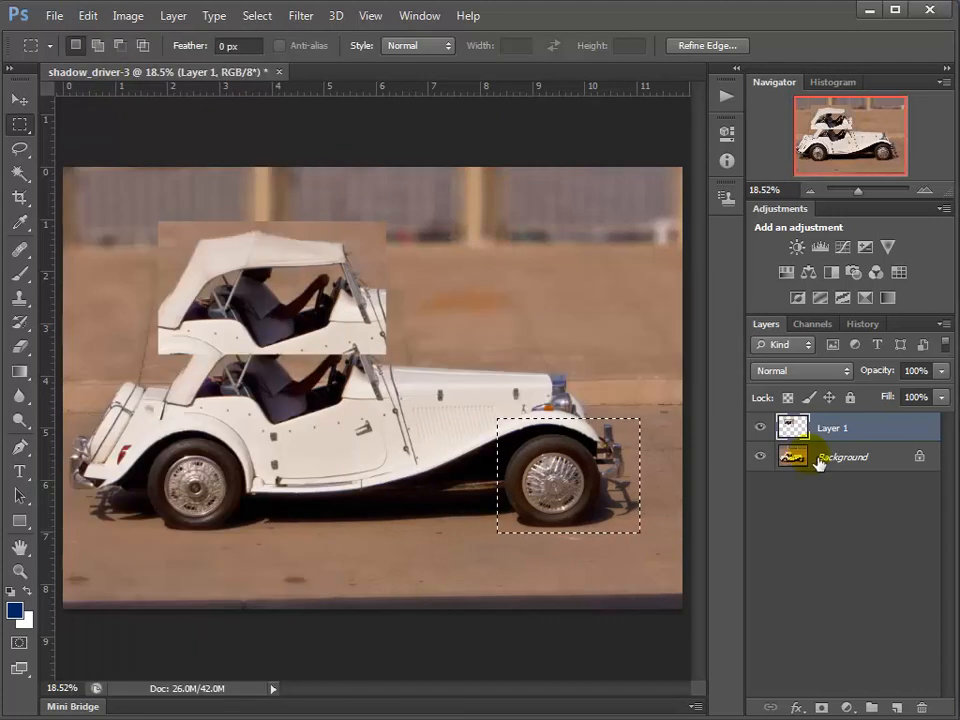
# Copy the selected front wheel from the Background layer and paste it as a new layer.
pyautogui.click(819, 462)
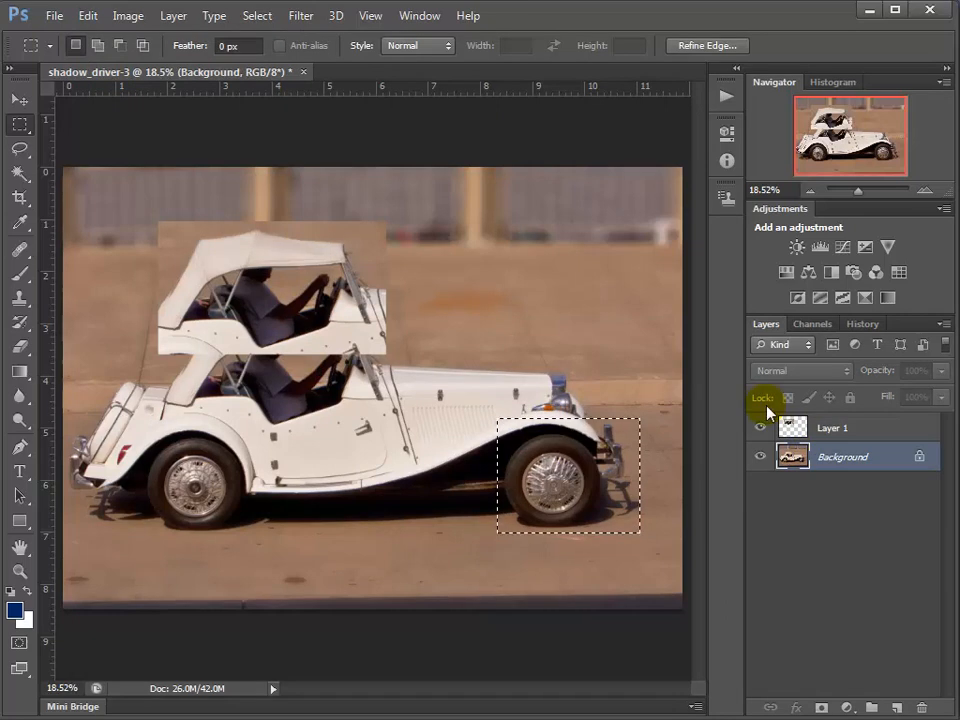
pyautogui.click(89, 16)
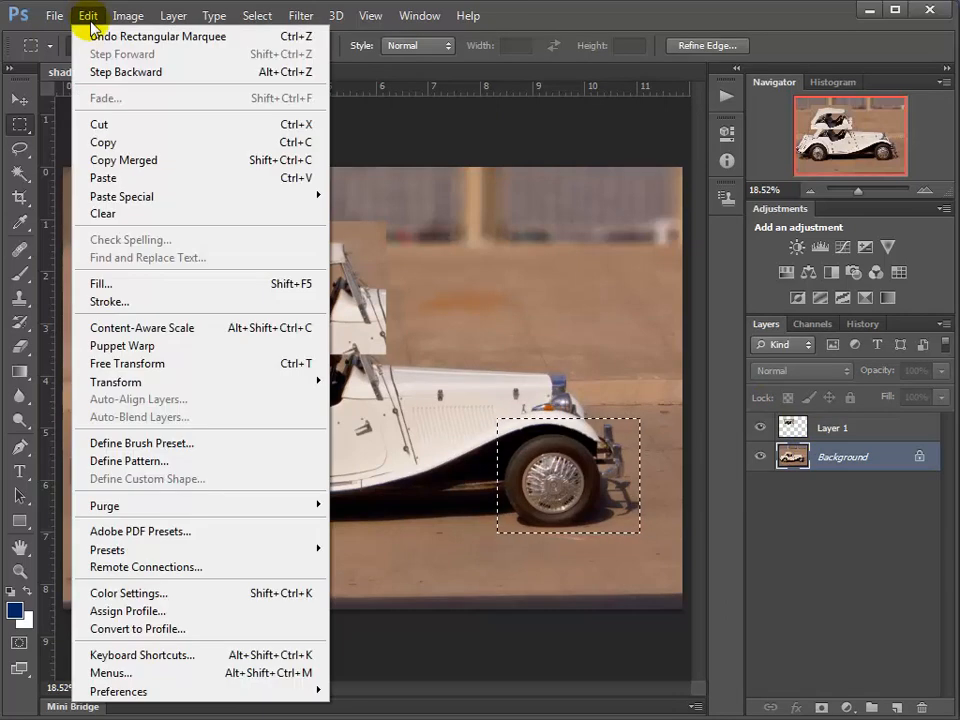
pyautogui.click(122, 147)
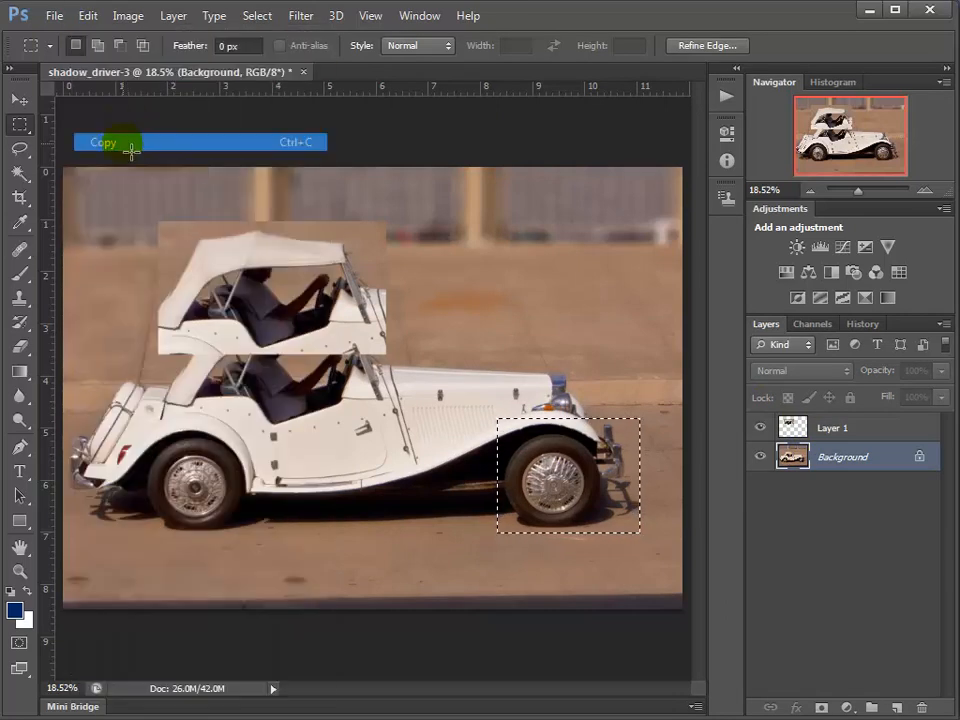
pyautogui.click(89, 16)
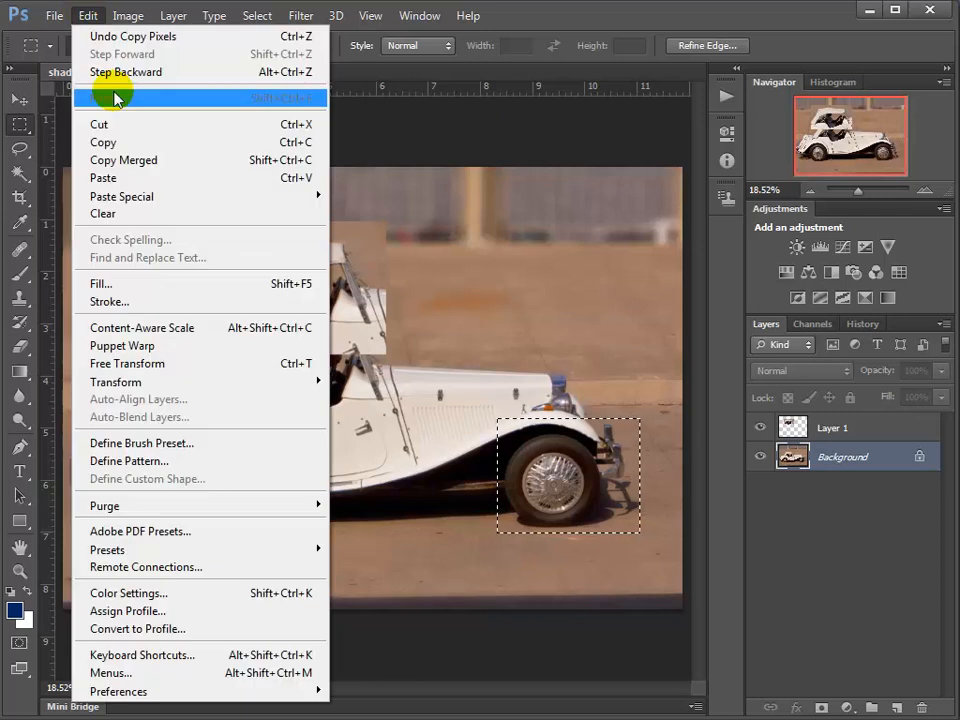
pyautogui.click(129, 178)
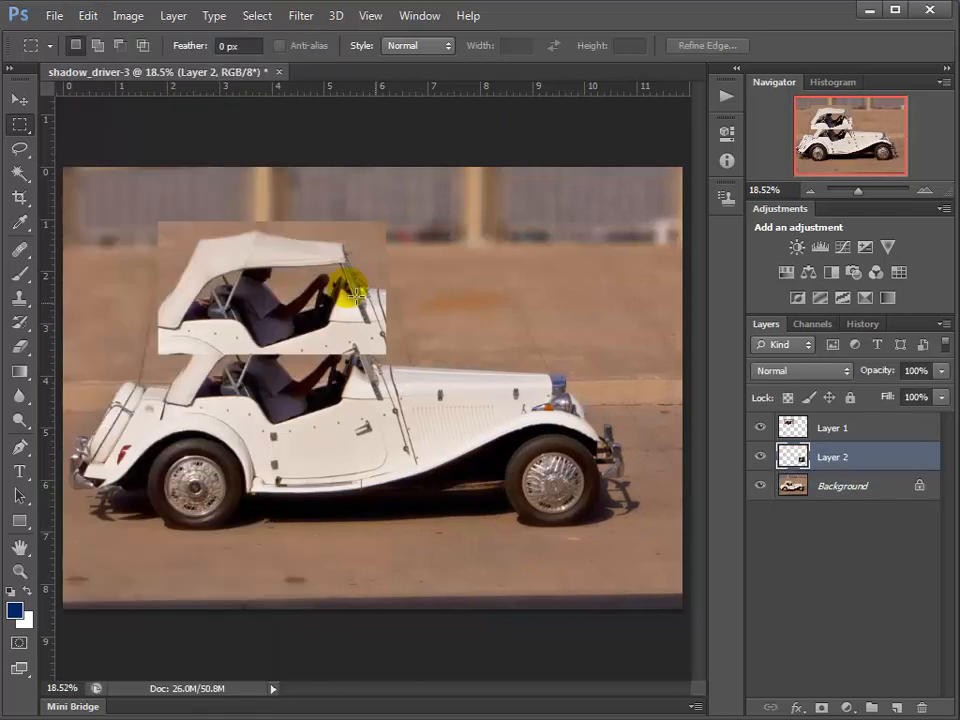
# Move the copied wheel piece above the car's hood, and lower it until it overlaps the original front wheel.
pyautogui.click(19, 100)
pyautogui.moveTo(445, 380); pyautogui.dragTo(440, 296)
pyautogui.moveTo(521, 364); pyautogui.dragTo(531, 296)
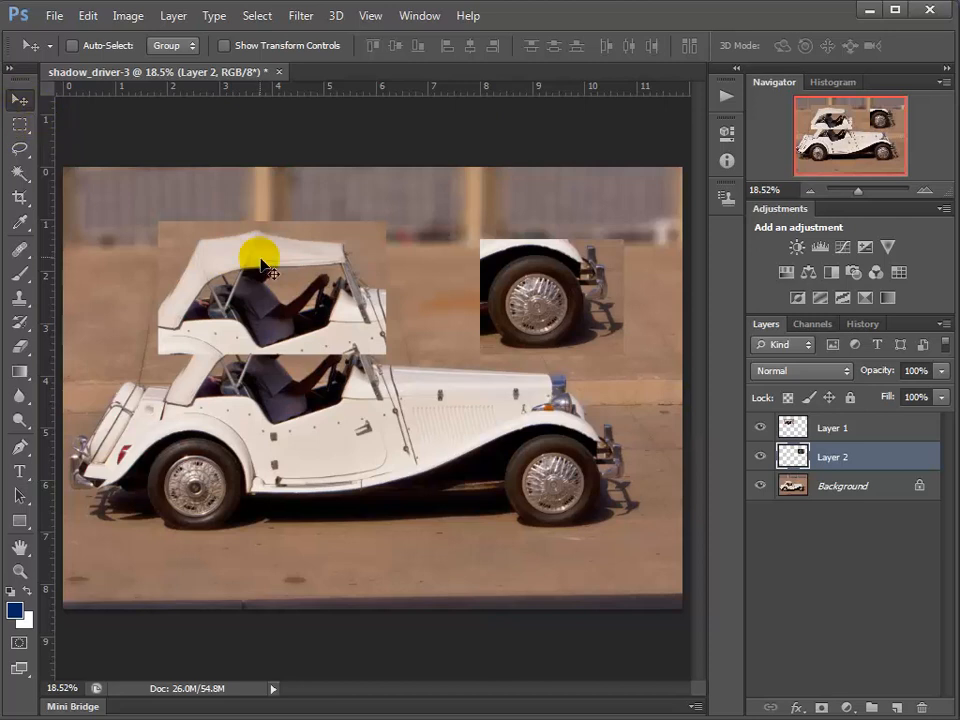
pyautogui.moveTo(253, 251); pyautogui.dragTo(262, 391)
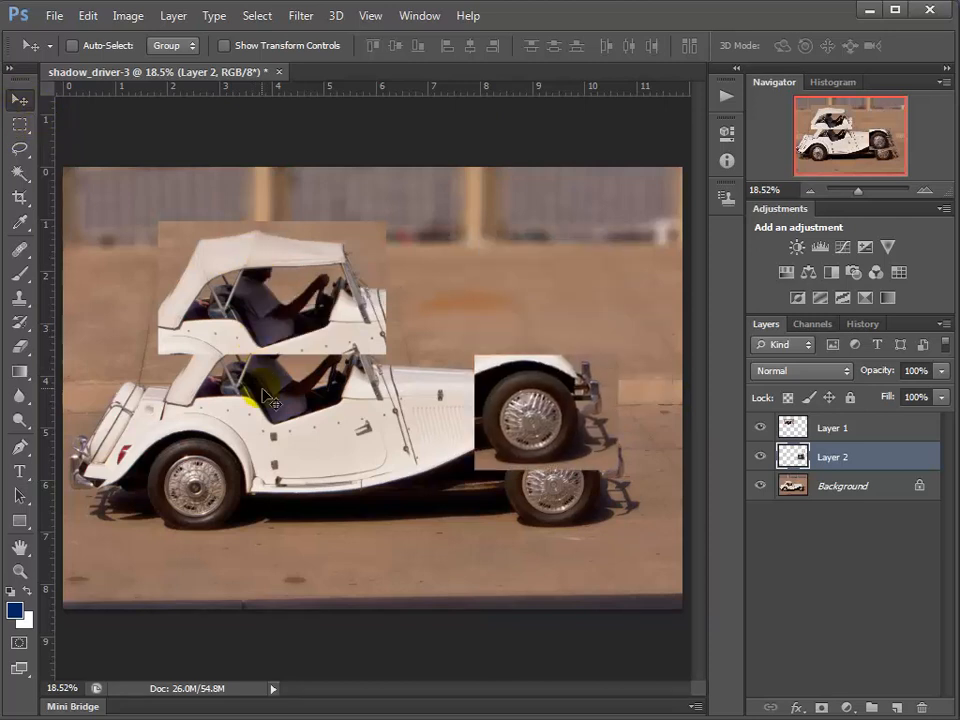
# Pick the roof piece on the canvas and move it over the car's rear, and move the wheel piece above the hood.
pyautogui.keyDown('ctrl'); pyautogui.click(237, 260); pyautogui.keyUp('ctrl')
pyautogui.moveTo(270, 335); pyautogui.dragTo(232, 470)
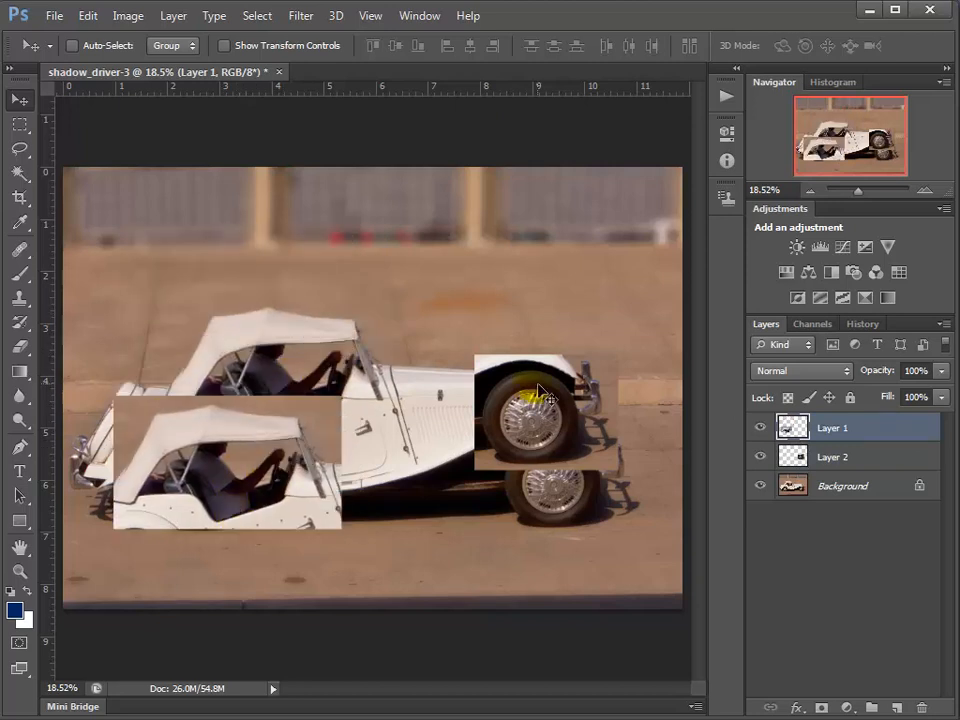
pyautogui.keyDown('ctrl'); pyautogui.click(539, 386); pyautogui.keyUp('ctrl')
pyautogui.moveTo(539, 386); pyautogui.dragTo(466, 257)
# Switch the active layer by picking the roof piece, the wheel piece and the car directly on the canvas.
pyautogui.click(833, 428)
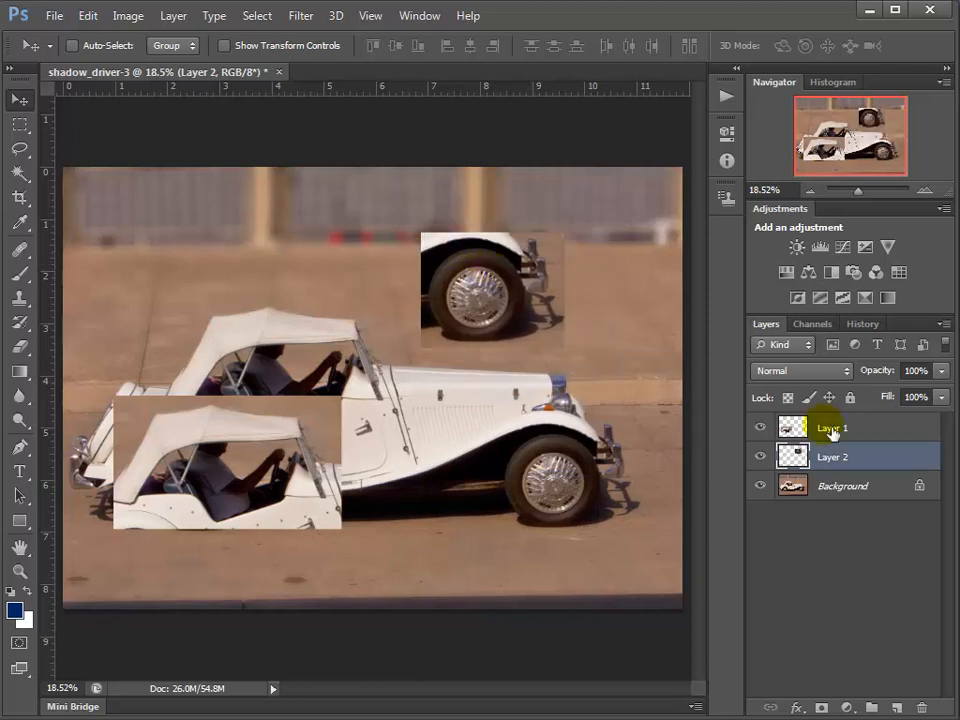
pyautogui.keyDown('ctrl'); pyautogui.click(214, 456); pyautogui.keyUp('ctrl')
pyautogui.keyDown('ctrl'); pyautogui.click(463, 283); pyautogui.keyUp('ctrl')
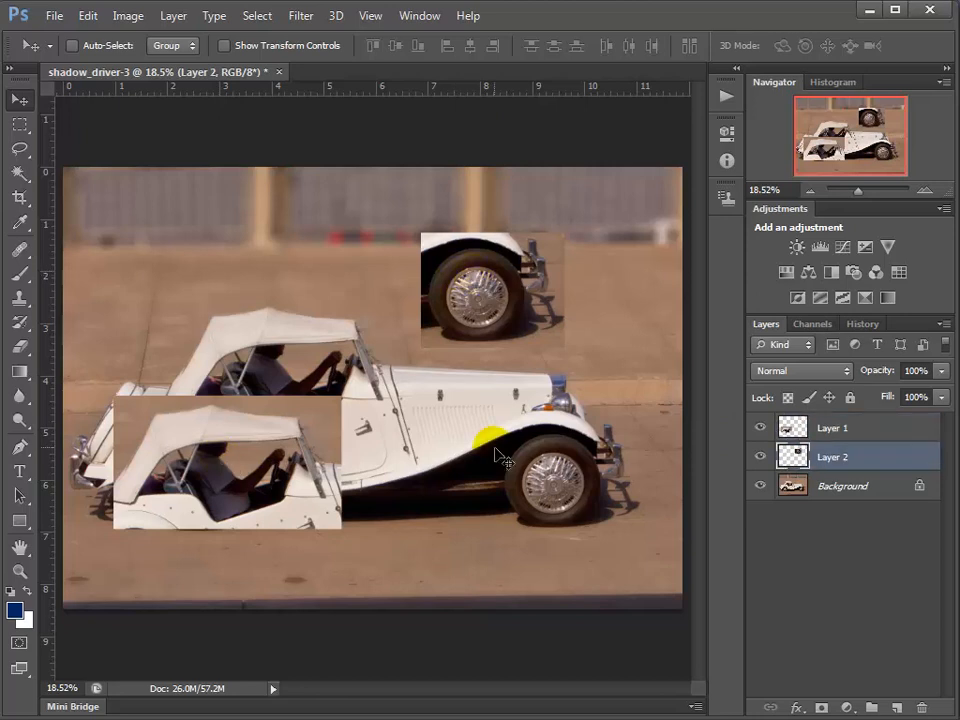
pyautogui.keyDown('ctrl'); pyautogui.click(489, 435); pyautogui.keyUp('ctrl')
pyautogui.keyDown('ctrl'); pyautogui.click(456, 285); pyautogui.keyUp('ctrl')
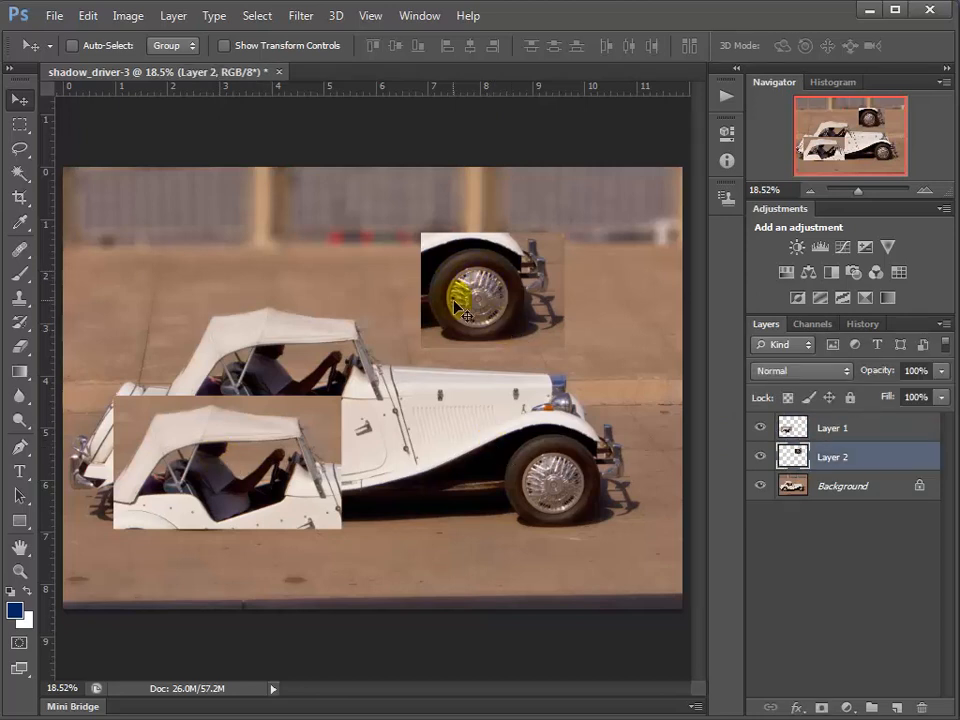
# Delete both copied layers, the roof piece and the wheel piece, leaving only the Background.
pyautogui.keyDown('ctrl'); pyautogui.click(222, 468); pyautogui.keyUp('ctrl')
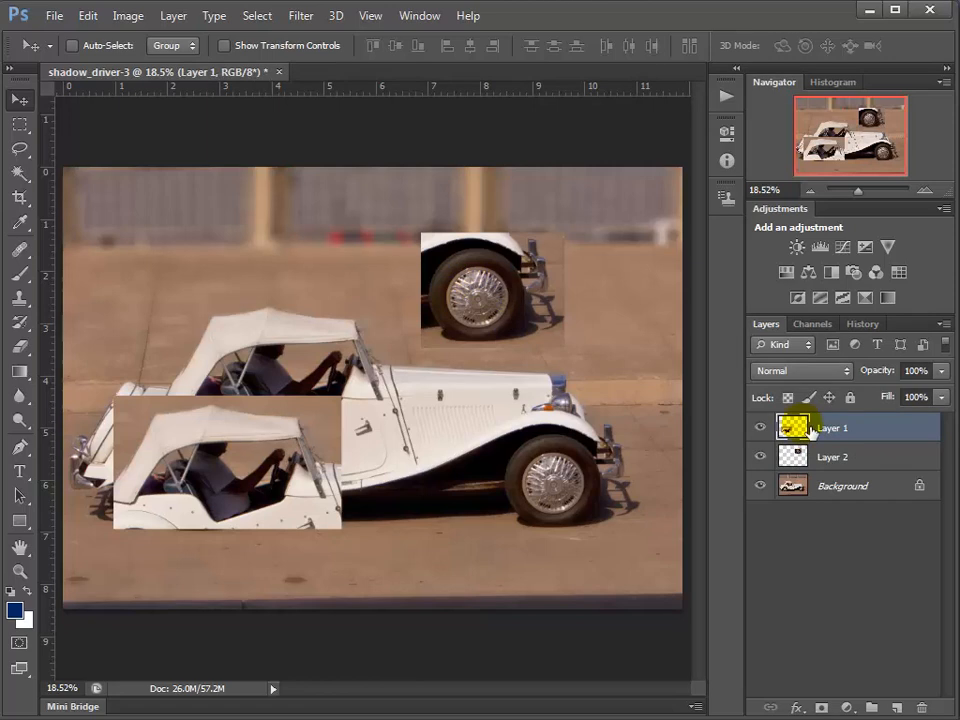
pyautogui.press('Delete')
pyautogui.press('Delete')
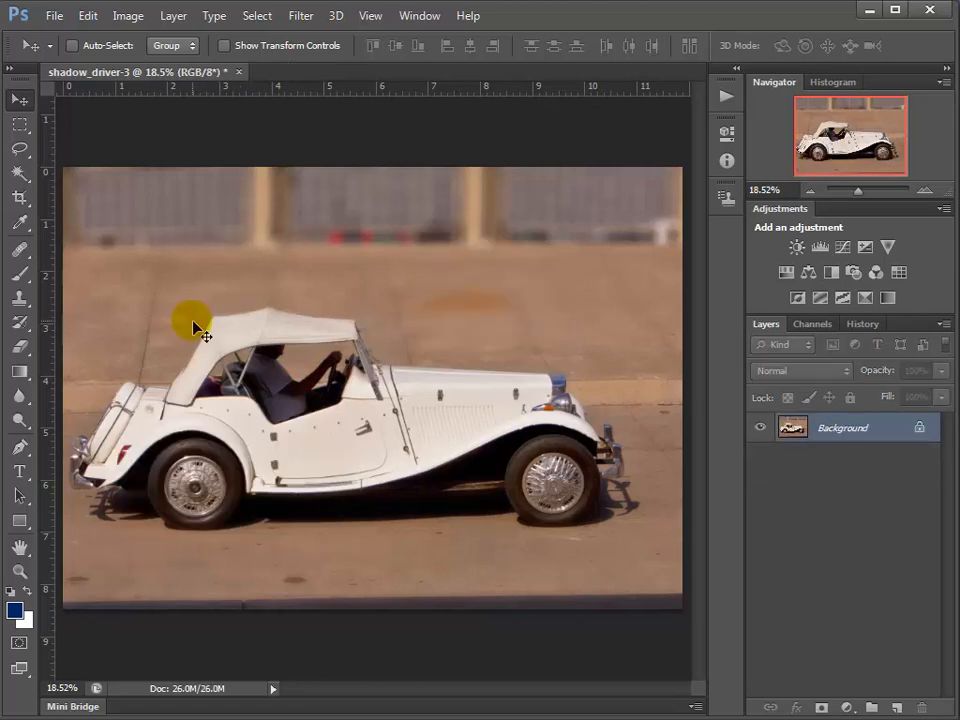
pyautogui.click(20, 124)
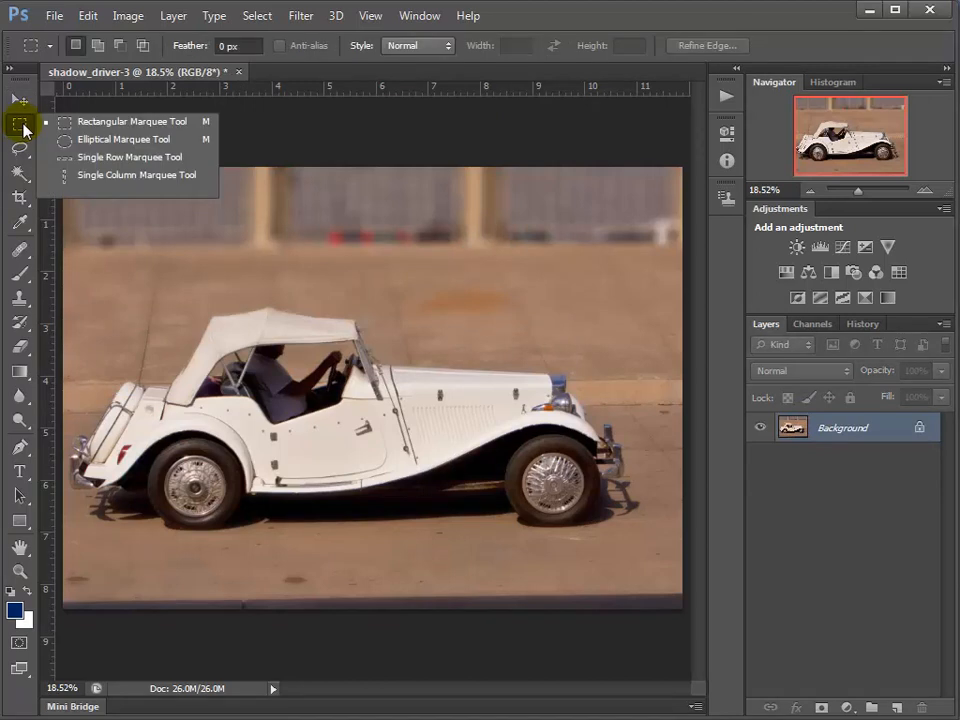
pyautogui.click(26, 131)
pyautogui.click(28, 129)
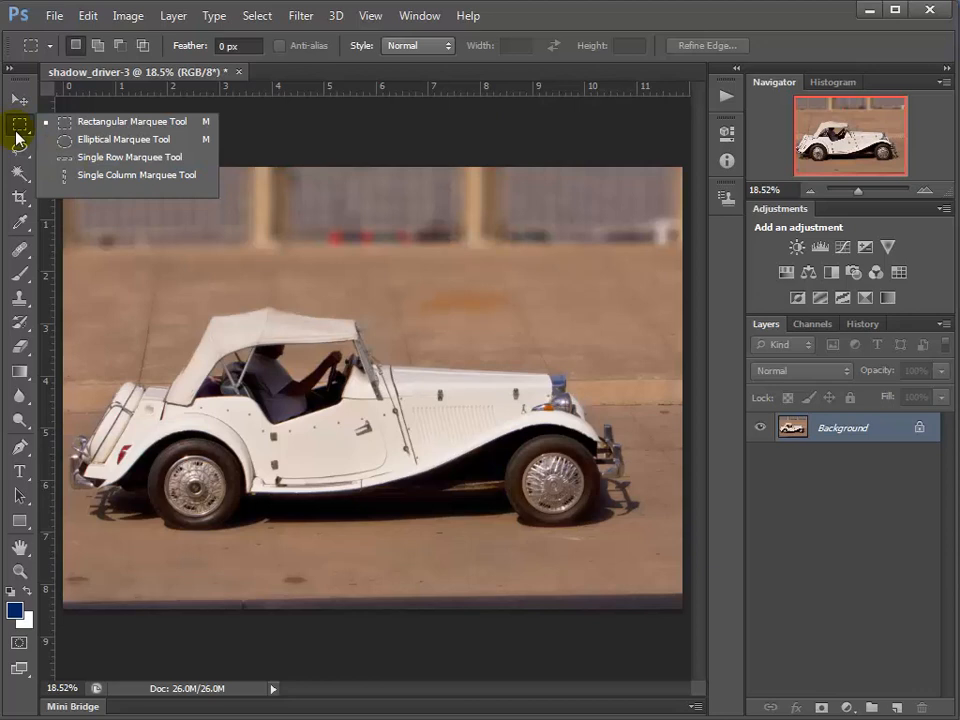
pyautogui.click(19, 99)
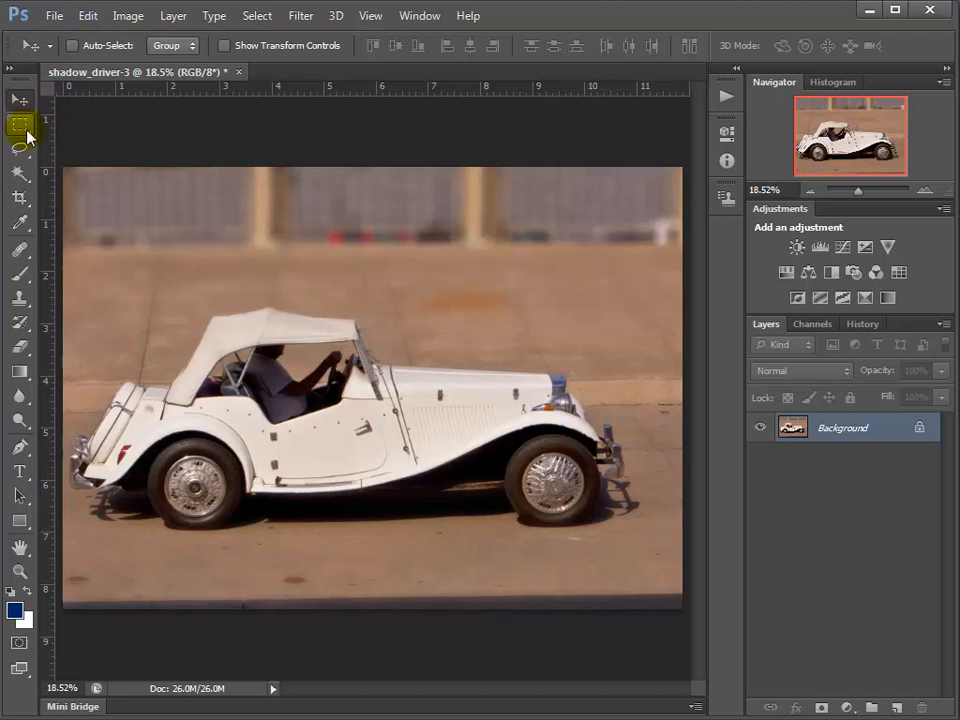
# Draw a rectangular selection around the car's roof and driver with the Rectangular Marquee tool.
pyautogui.click(27, 132)
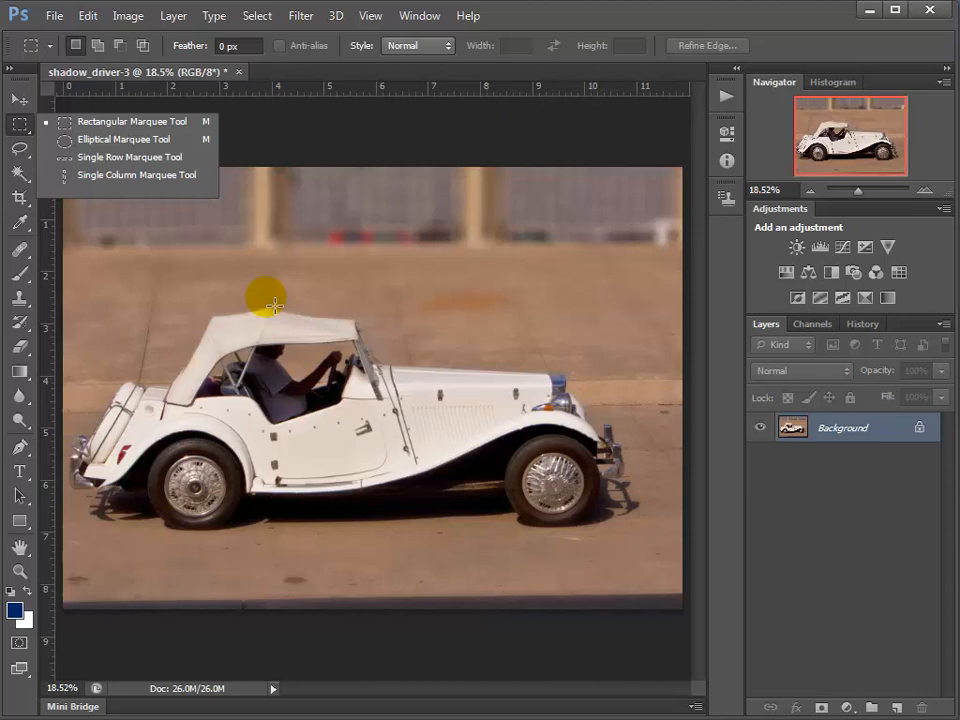
pyautogui.click(195, 284)
pyautogui.moveTo(190, 281); pyautogui.dragTo(388, 425)
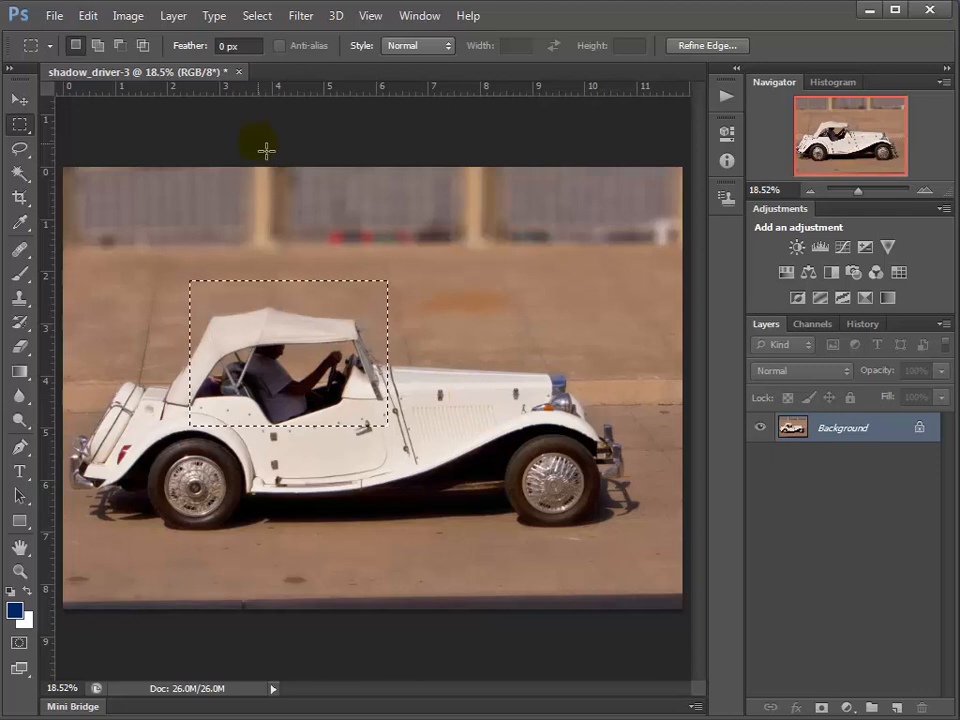
# Draw a circular selection over the driver and door with the Elliptical Marquee, and replace it with one around the front hubcap.
pyautogui.click(19, 128)
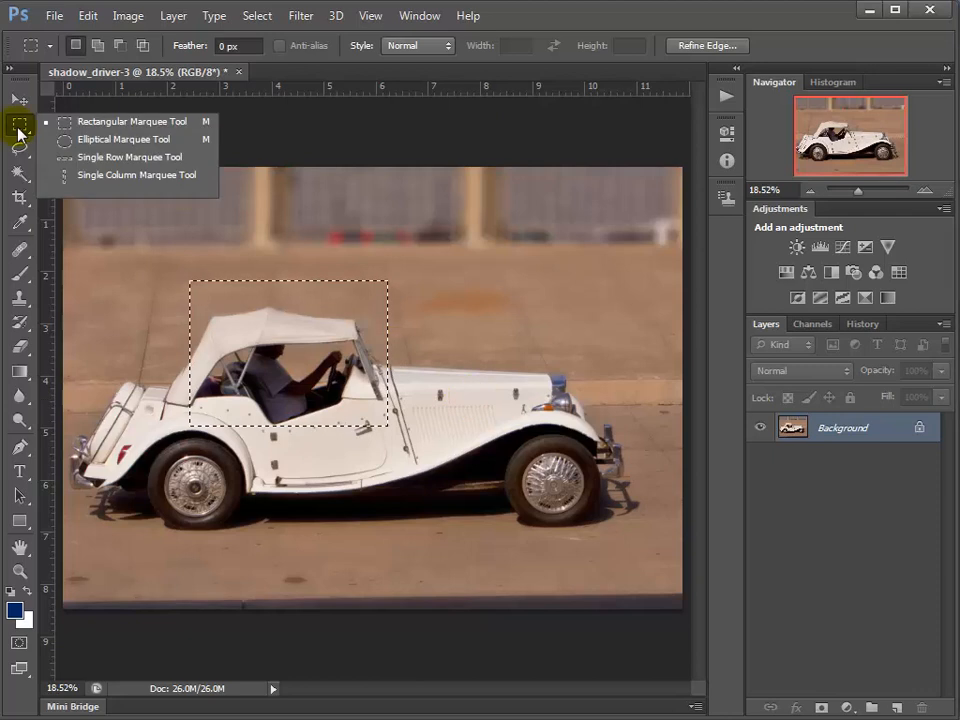
pyautogui.click(133, 143)
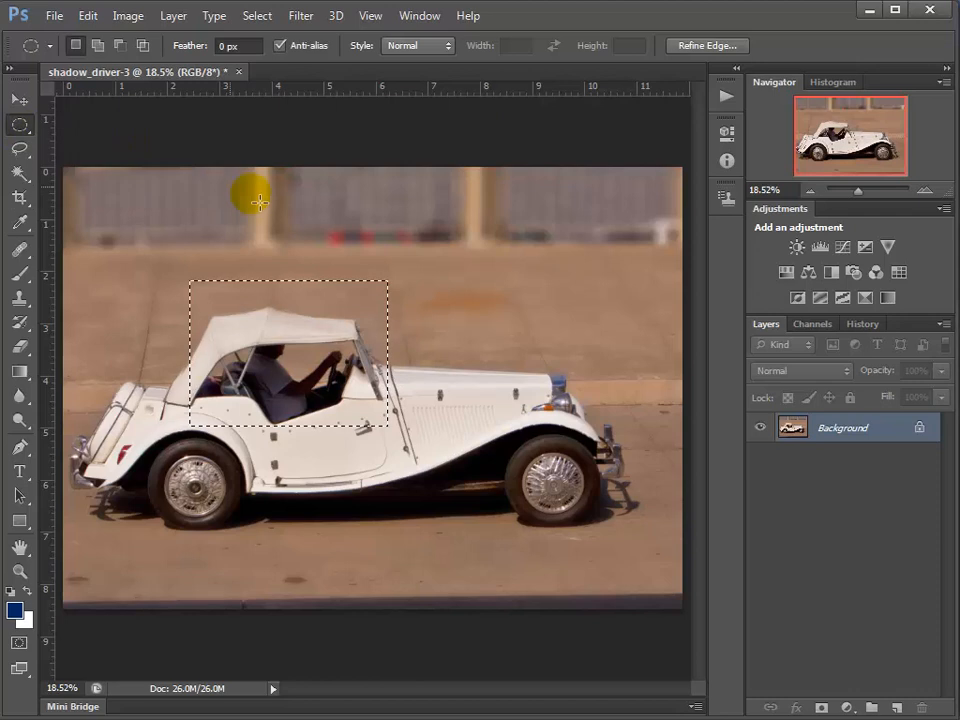
pyautogui.click(488, 345)
pyautogui.moveTo(234, 302); pyautogui.dragTo(416, 462)
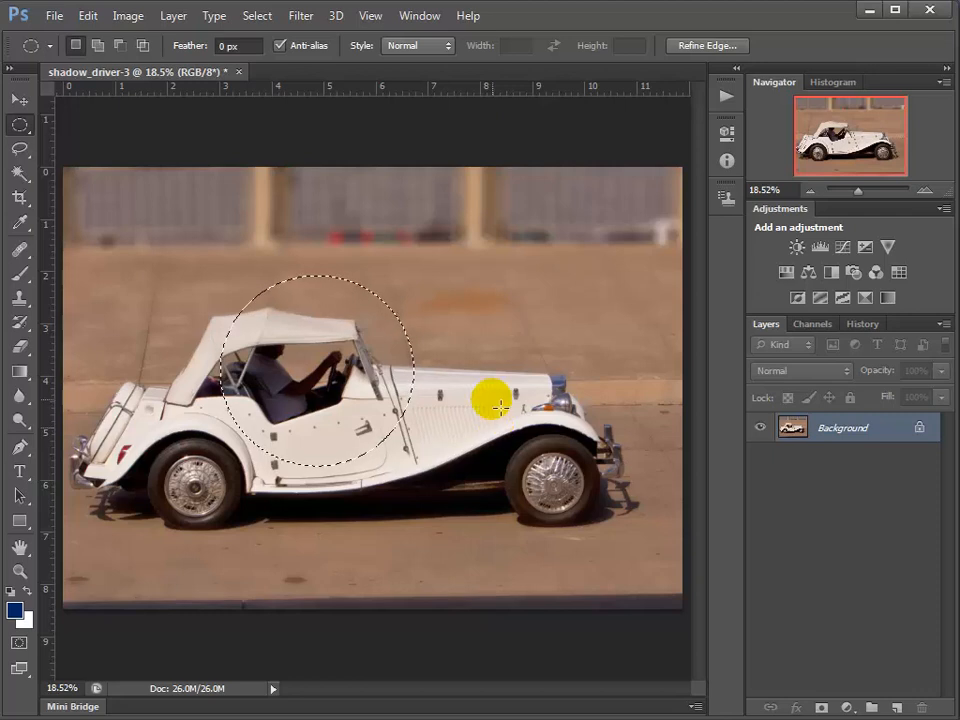
pyautogui.moveTo(537, 462); pyautogui.dragTo(591, 519)
pyautogui.press('space')
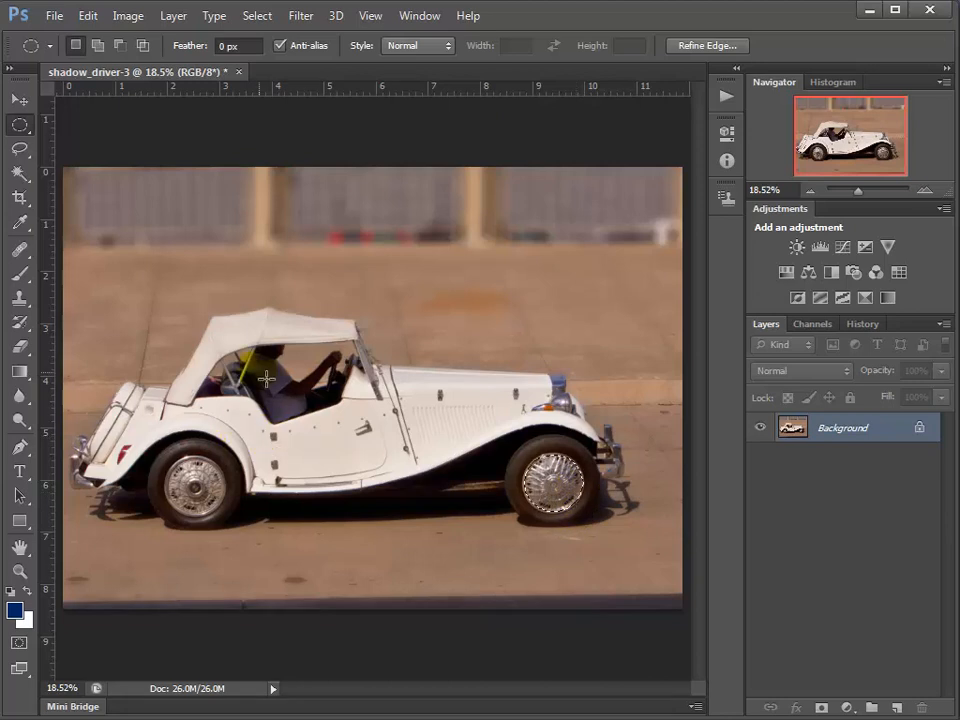
# Place a Single Row Marquee selection across the image just below the fence and inspect it up close.
pyautogui.click(20, 124)
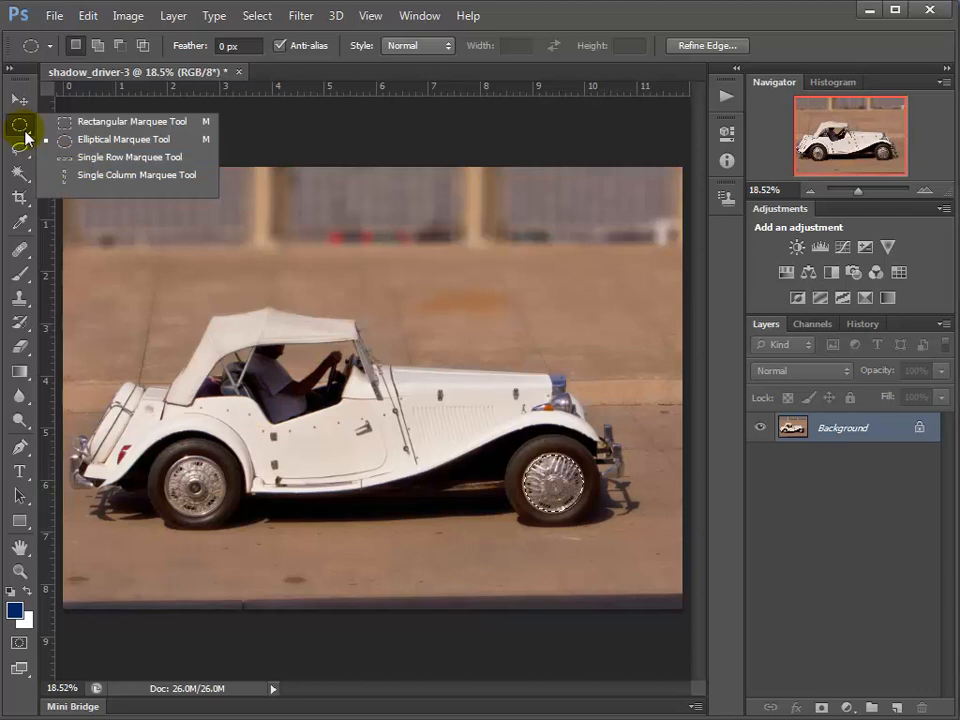
pyautogui.click(78, 166)
pyautogui.click(428, 262)
pyautogui.moveTo(456, 288); pyautogui.dragTo(440, 253)
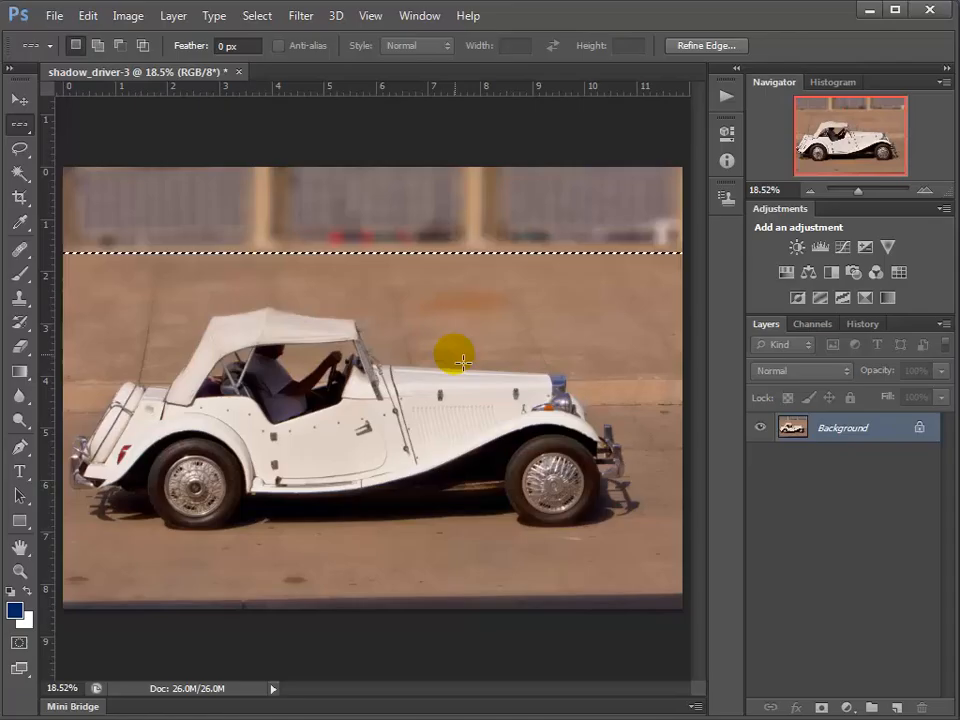
pyautogui.click(382, 262)
pyautogui.click(381, 261)
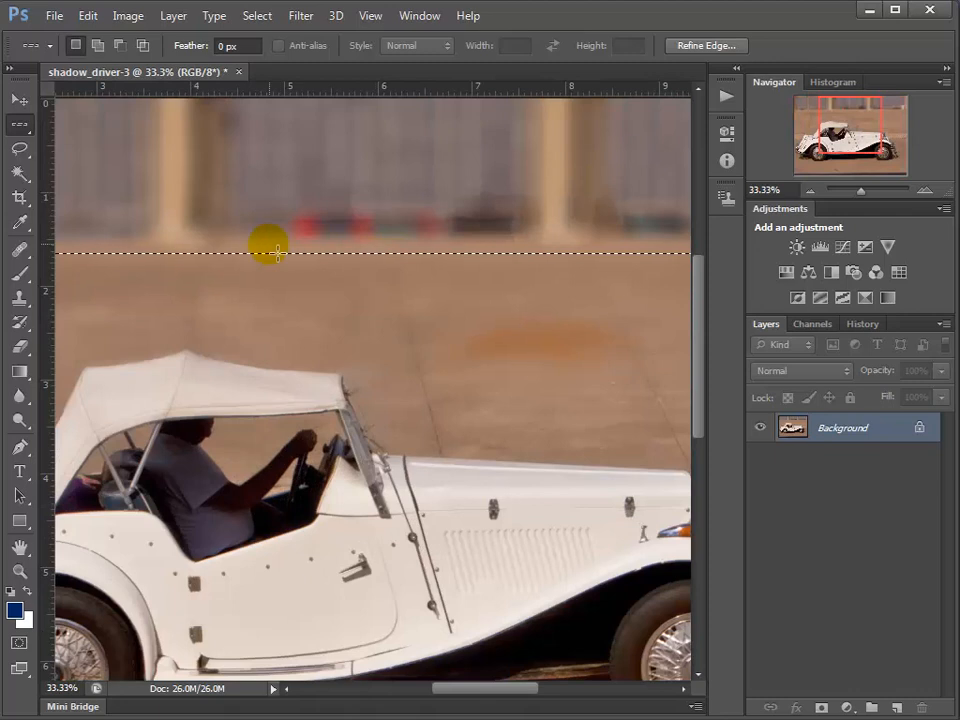
pyautogui.hotkey('ctrl', '-')
pyautogui.hotkey('ctrl', '-')
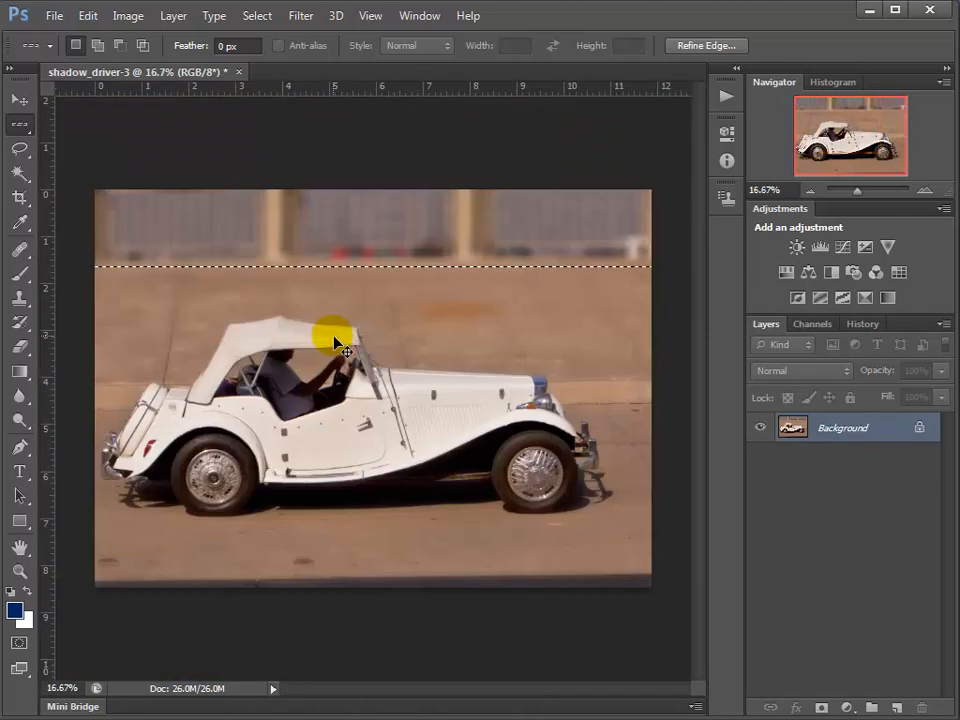
# Place a Single Column Marquee selection through the car's rear wheel and inspect it at several magnifications.
pyautogui.rightClick(19, 135)
pyautogui.click(86, 172)
pyautogui.click(207, 246)
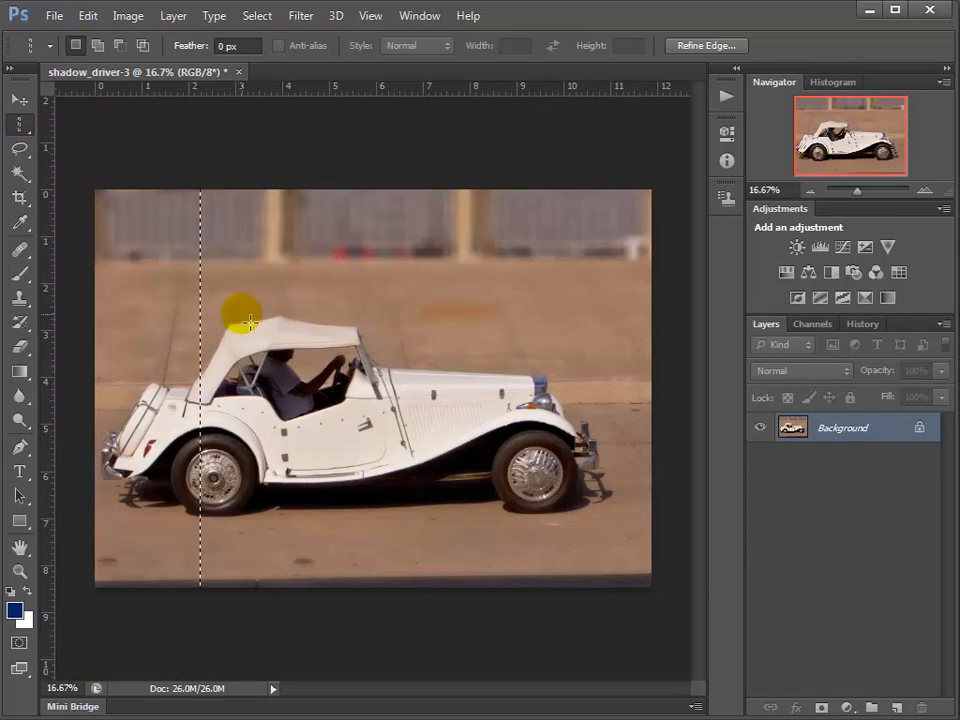
pyautogui.hotkey('ctrl', '-')
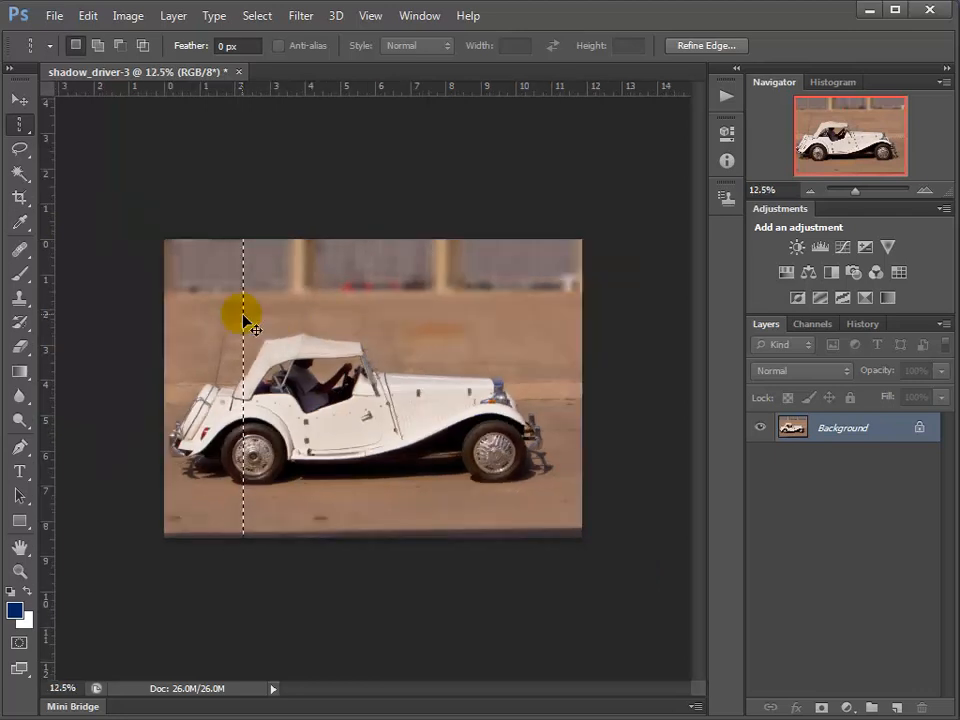
pyautogui.hotkey('ctrl', '+')
pyautogui.hotkey('ctrl', '+')
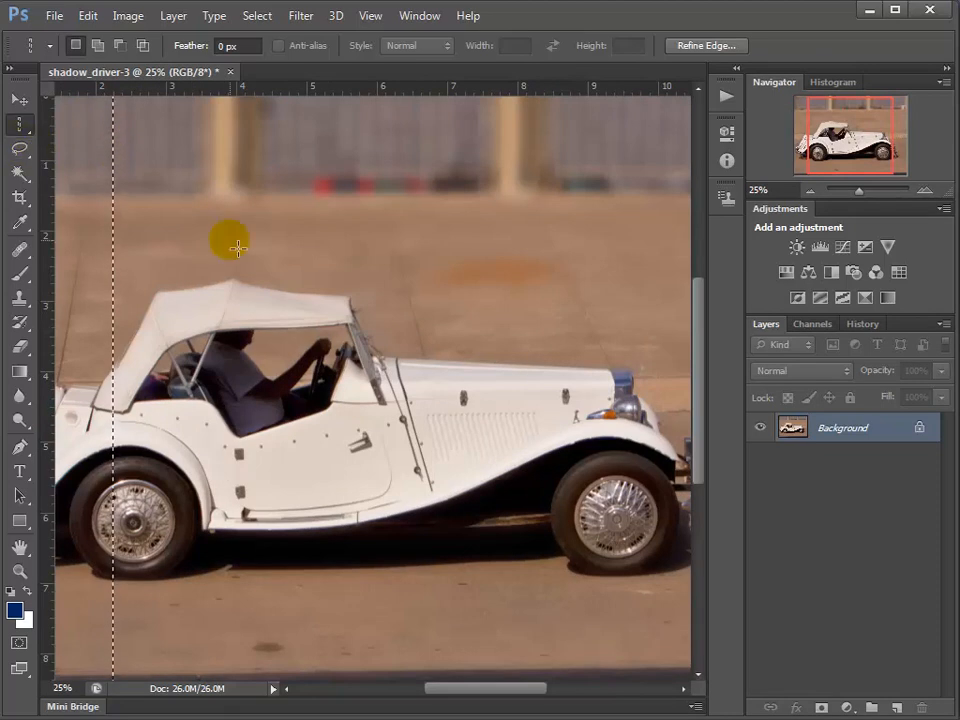
pyautogui.hotkey('ctrl', '-')
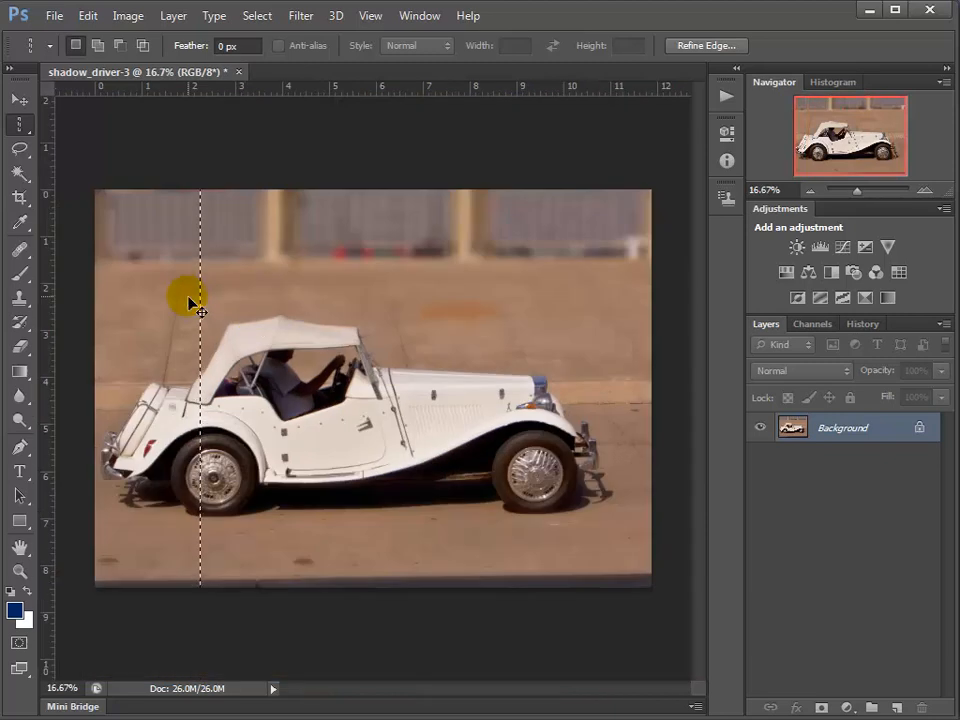
# Switch back to the Rectangular Marquee tool and clear the column selection.
pyautogui.rightClick(22, 124)
pyautogui.click(88, 128)
pyautogui.moveTo(249, 272); pyautogui.dragTo(250, 276)
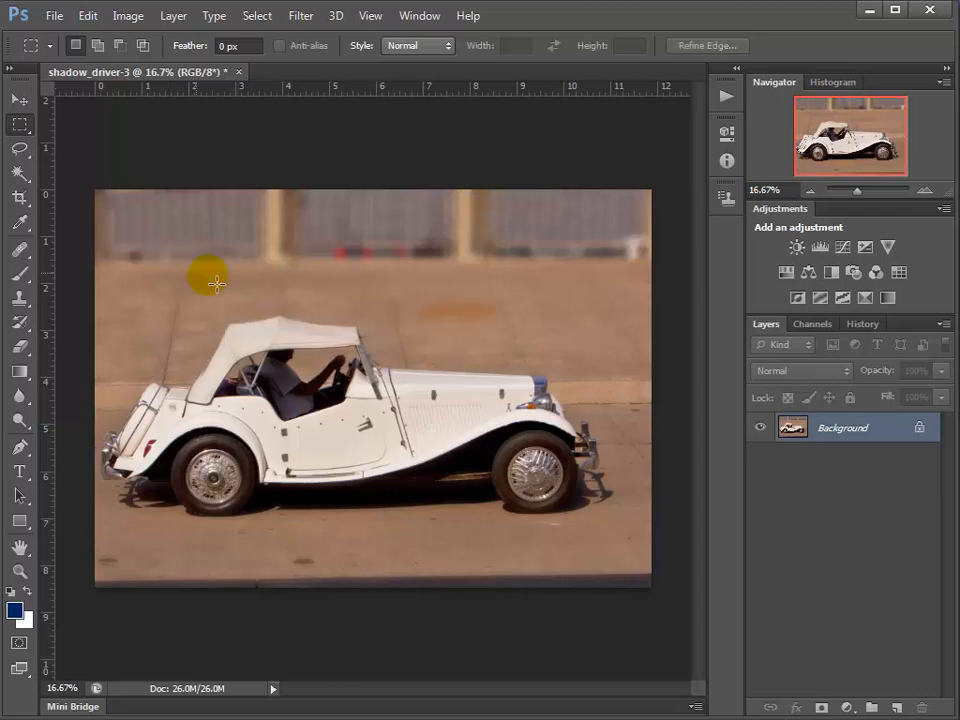
# Draw several rectangular selections over the car's roof and cabin, clearing each one before drawing another.
pyautogui.moveTo(188, 265); pyautogui.dragTo(459, 452)
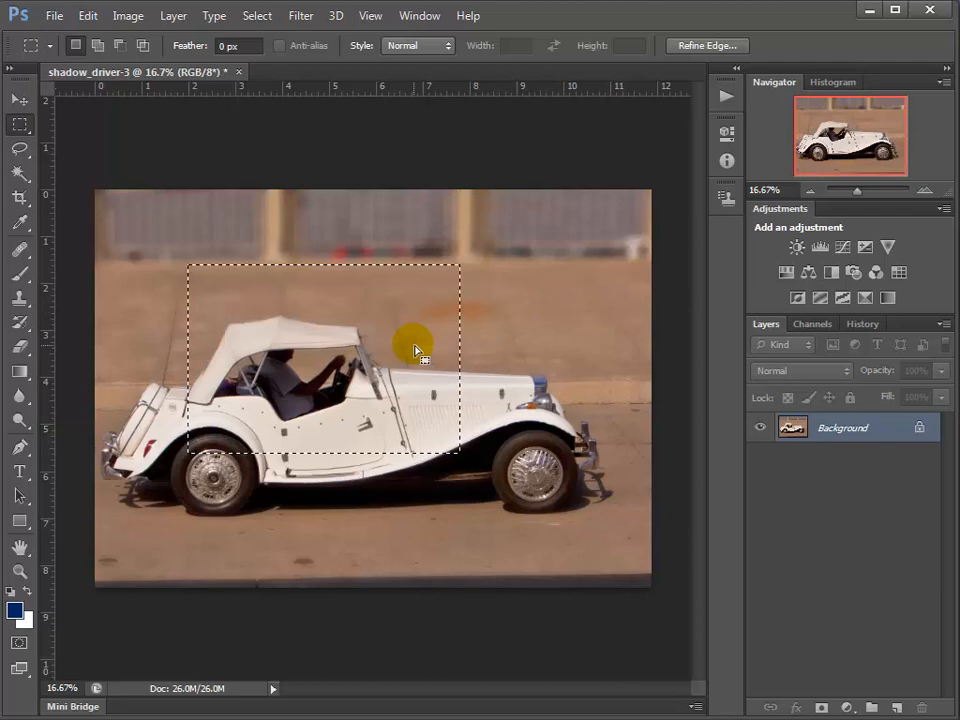
pyautogui.click(402, 314)
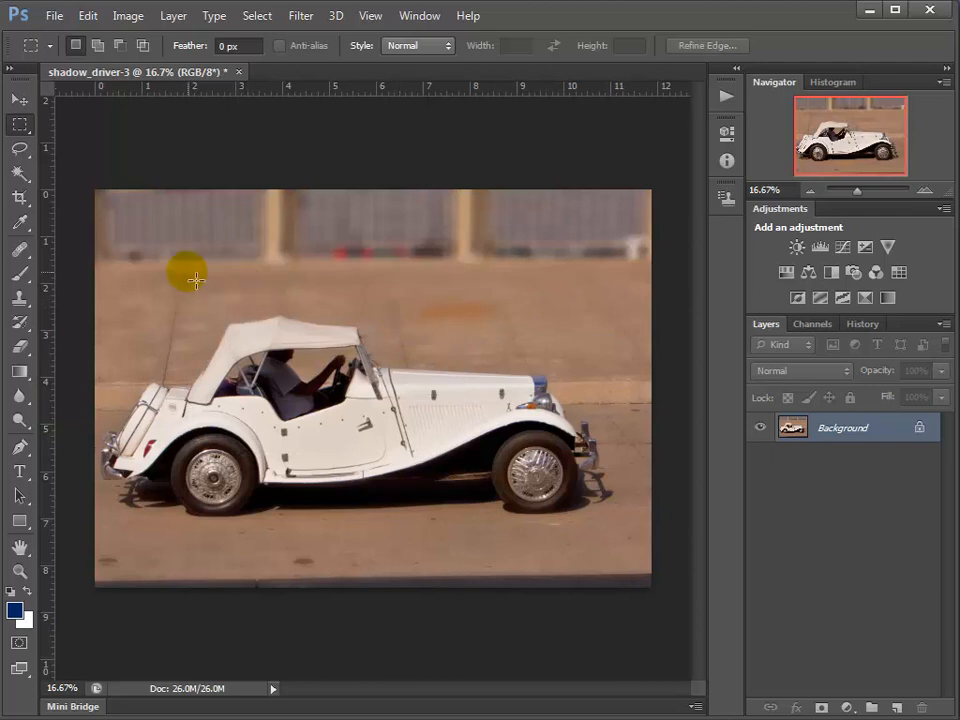
pyautogui.moveTo(188, 270); pyautogui.dragTo(420, 439)
pyautogui.click(500, 330)
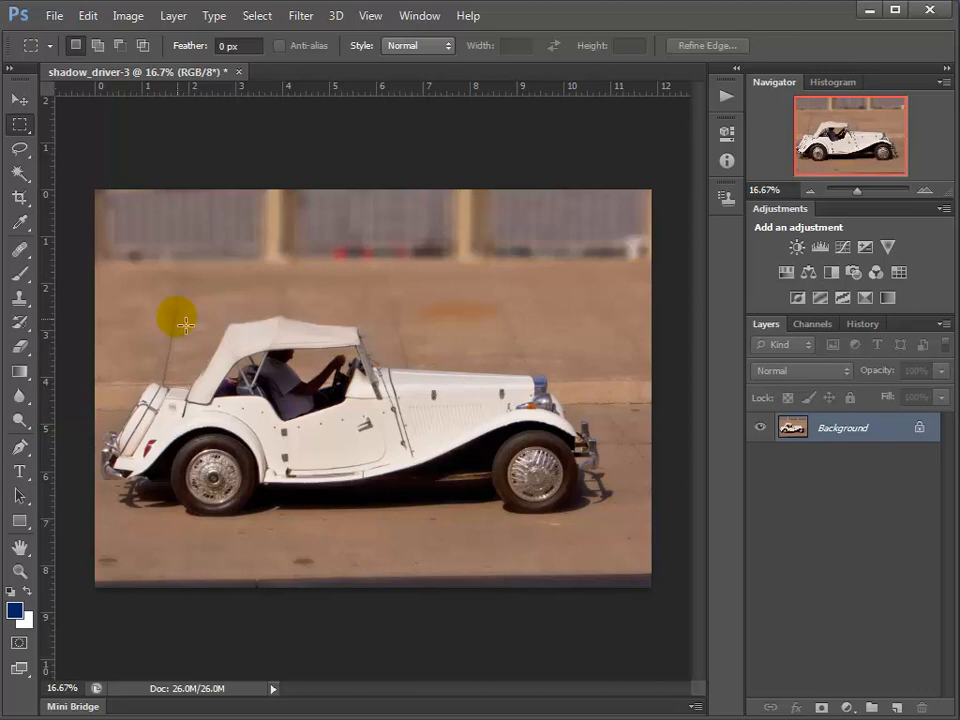
pyautogui.moveTo(172, 290); pyautogui.dragTo(402, 443)
pyautogui.click(461, 346)
# Draw two more rectangular selections around the cabin and remove each with the Deselect command.
pyautogui.moveTo(159, 301); pyautogui.dragTo(399, 459)
pyautogui.click(252, 15)
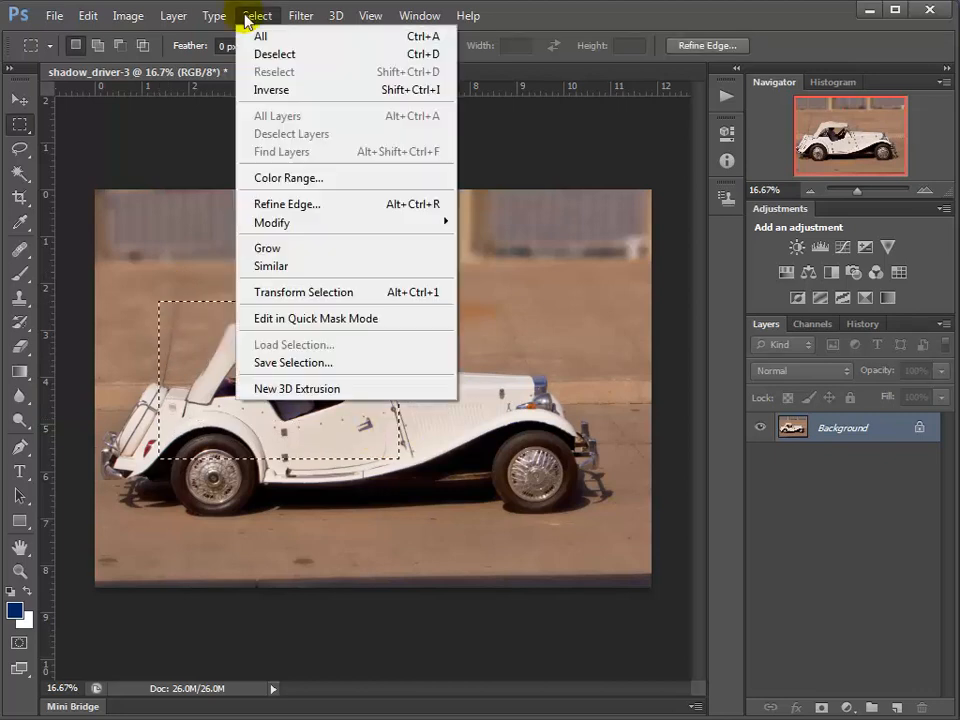
pyautogui.click(274, 58)
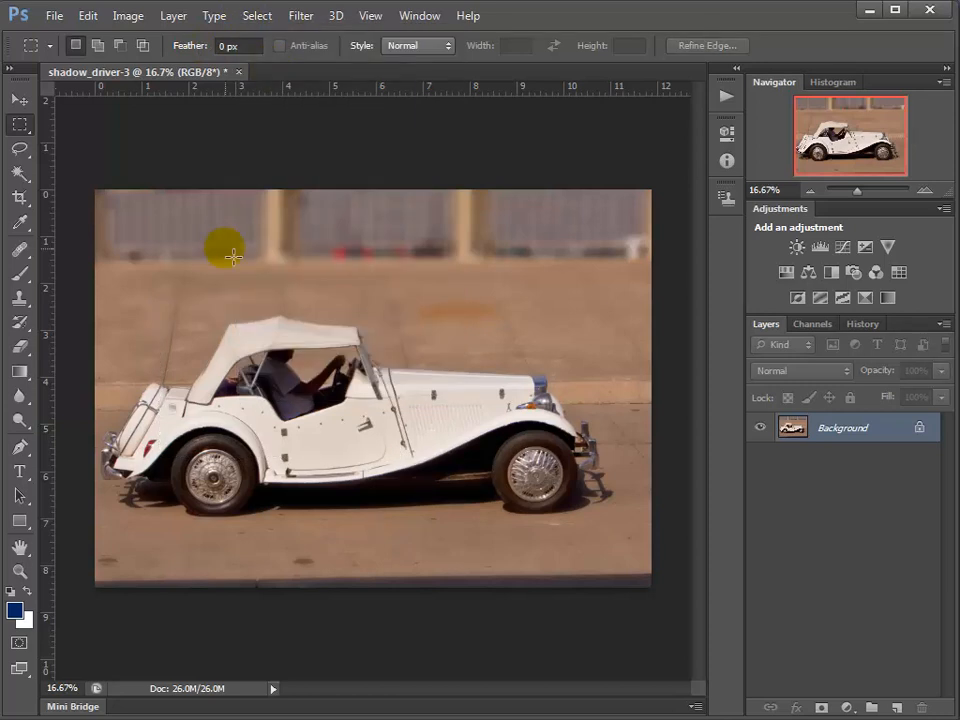
pyautogui.moveTo(205, 238); pyautogui.dragTo(401, 432)
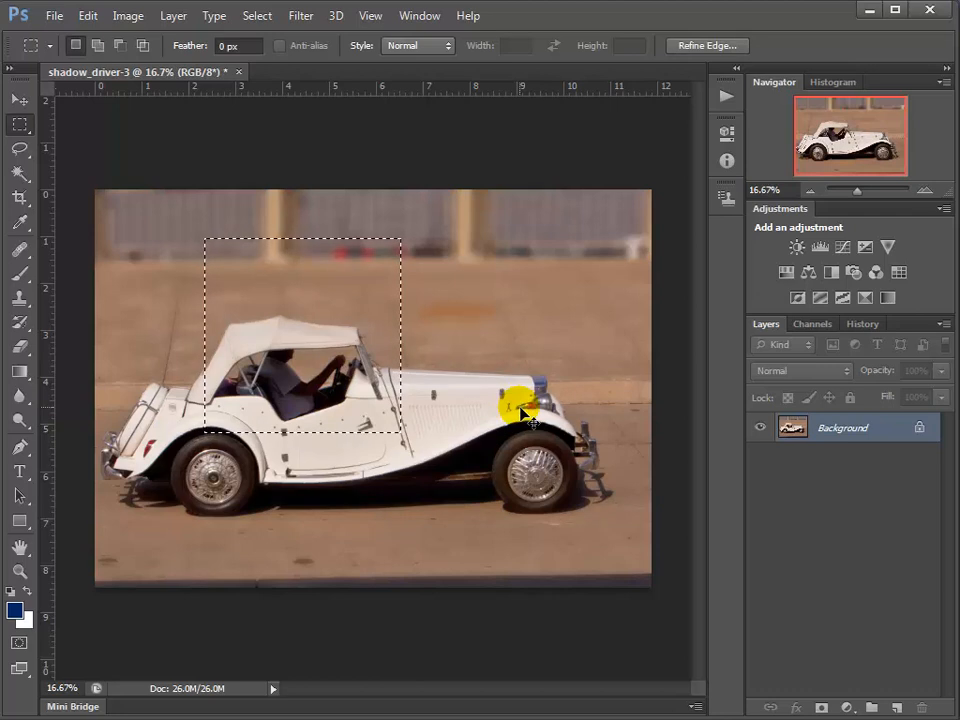
pyautogui.hotkey('ctrl', 'd')
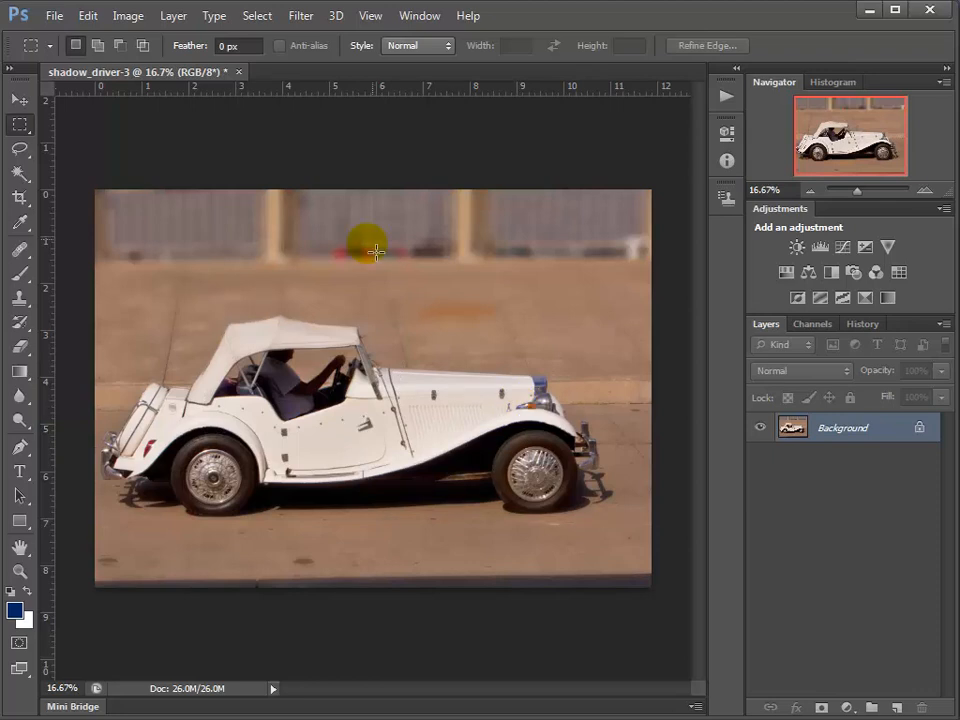
# Draw a rectangular selection around the roof and driver, deselect it, restore it with Reselect, and clear it again.
pyautogui.moveTo(210, 297); pyautogui.dragTo(403, 422)
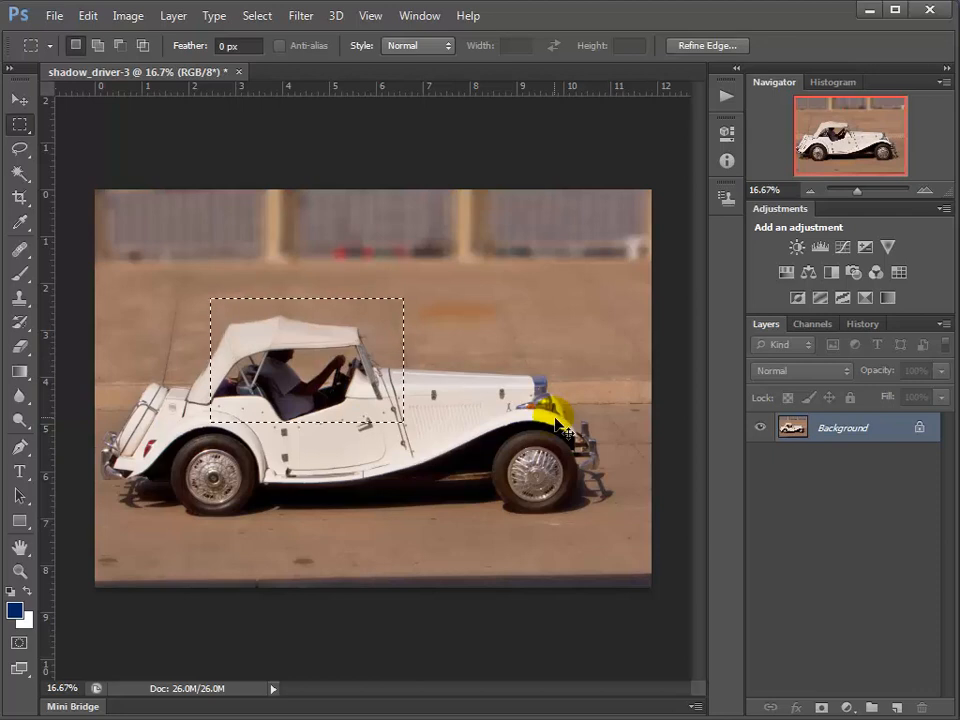
pyautogui.hotkey('ctrl', 'd')
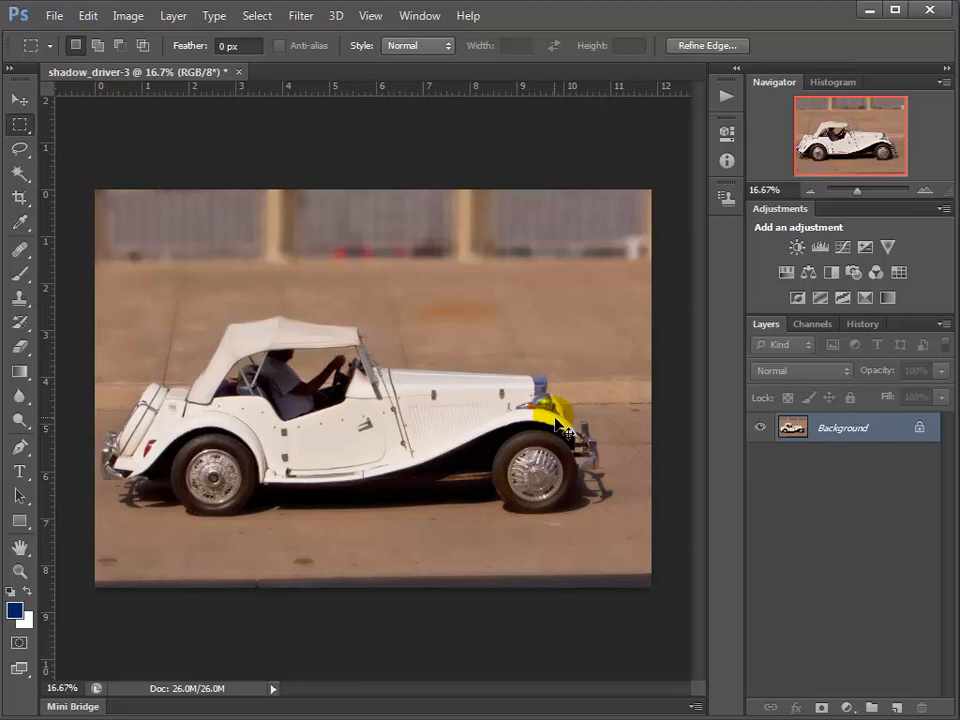
pyautogui.hotkey('ctrl', 'shift', 'd')
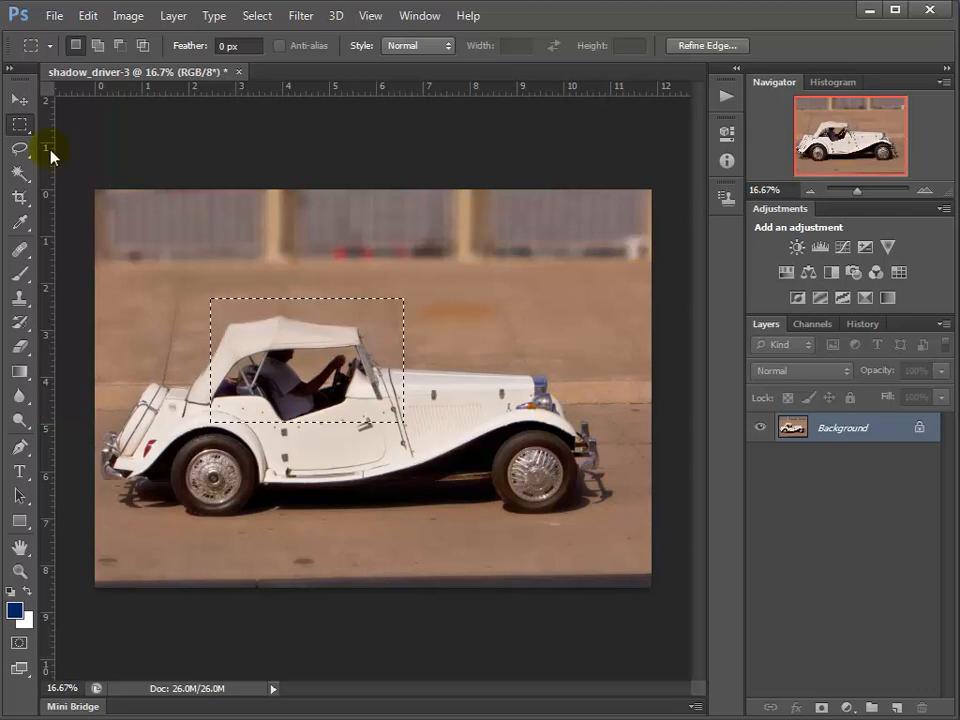
pyautogui.click(489, 281)
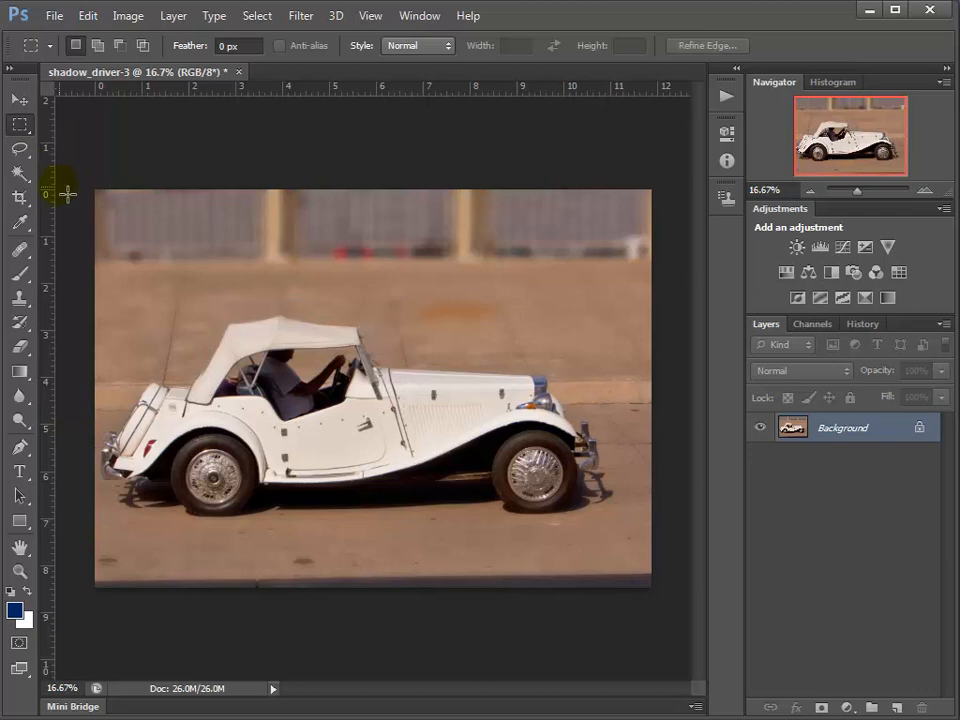
# Draw freehand Lasso selections around the roof, wheels and door in turn, and clear the last one.
pyautogui.click(27, 159)
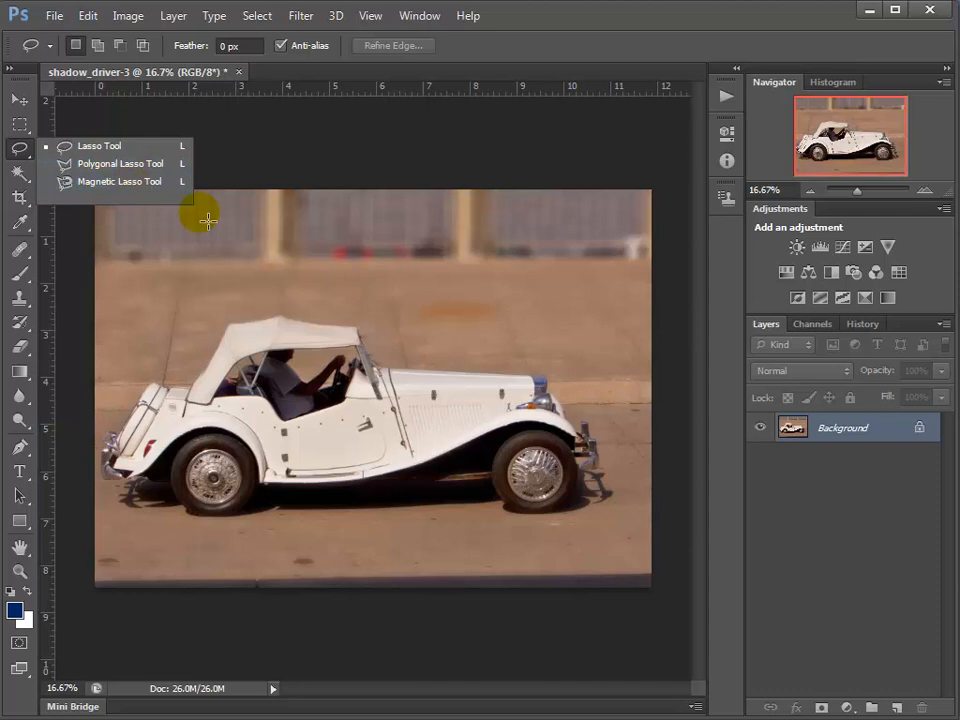
pyautogui.click(414, 293)
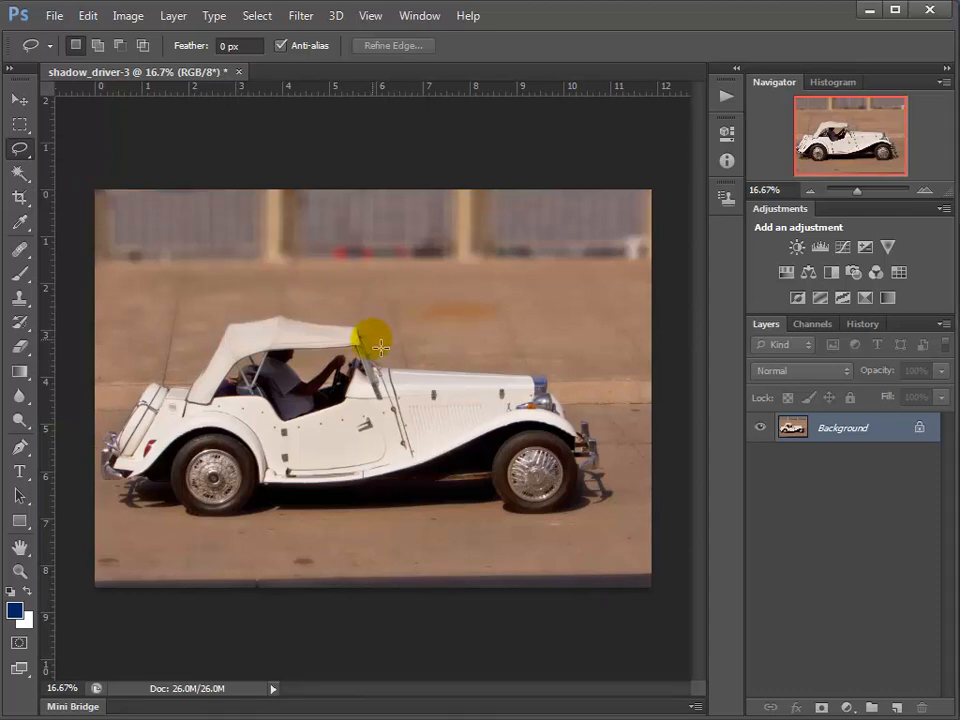
pyautogui.moveTo(380, 347)
pyautogui.mouseDown()
pyautogui.moveTo(364, 334)
pyautogui.moveTo(242, 306)
pyautogui.moveTo(411, 373)
pyautogui.moveTo(400, 332)
pyautogui.mouseUp()
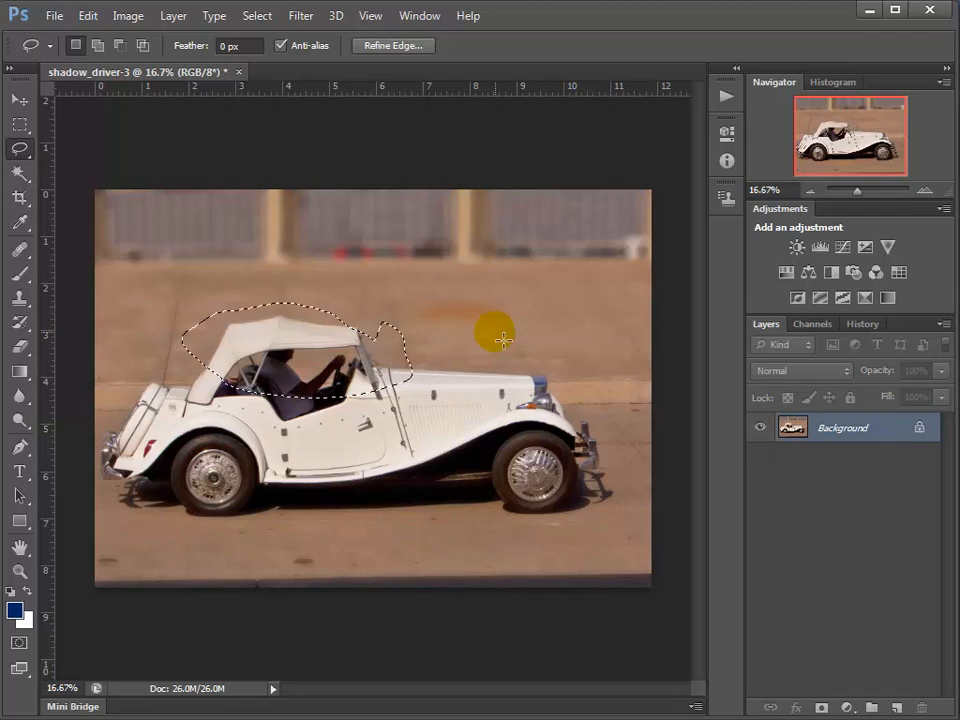
pyautogui.moveTo(522, 438)
pyautogui.mouseDown()
pyautogui.moveTo(508, 497)
pyautogui.moveTo(538, 448)
pyautogui.mouseUp()
pyautogui.moveTo(188, 448)
pyautogui.mouseDown()
pyautogui.moveTo(272, 510)
pyautogui.moveTo(265, 455)
pyautogui.mouseUp()
pyautogui.moveTo(305, 402)
pyautogui.mouseDown()
pyautogui.moveTo(390, 405)
pyautogui.moveTo(304, 408)
pyautogui.mouseUp()
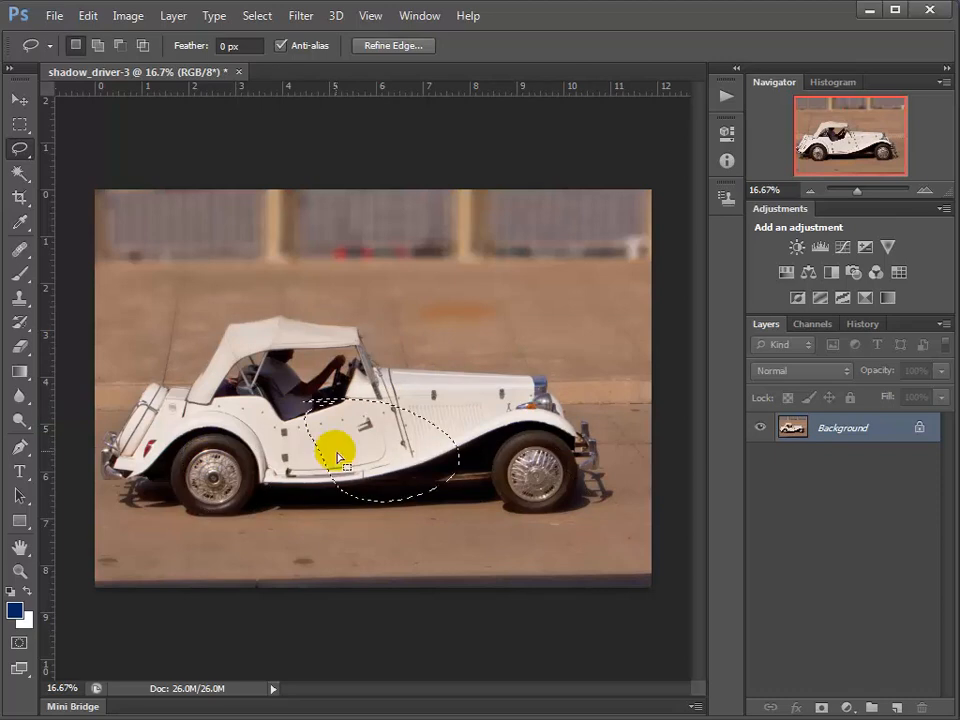
pyautogui.moveTo(215, 335)
pyautogui.mouseDown()
pyautogui.moveTo(242, 283)
pyautogui.moveTo(257, 281)
pyautogui.moveTo(274, 358)
pyautogui.moveTo(220, 345)
pyautogui.mouseUp()
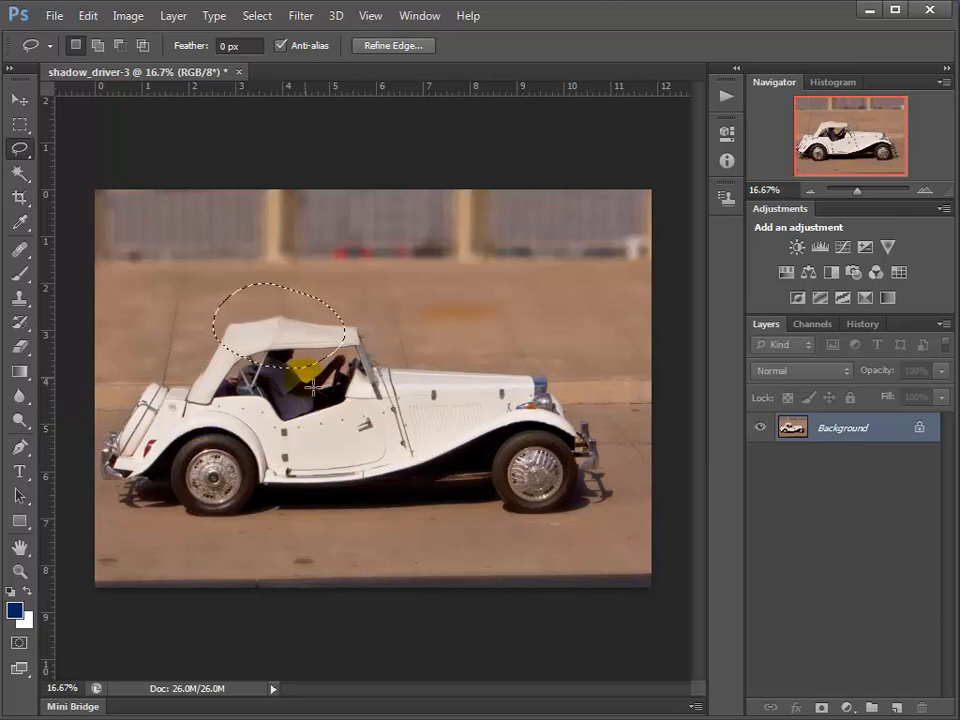
pyautogui.click(163, 225)
# Draw a closed five-sided selection on the wall above the car's hood with the Polygonal Lasso tool.
pyautogui.click(19, 149)
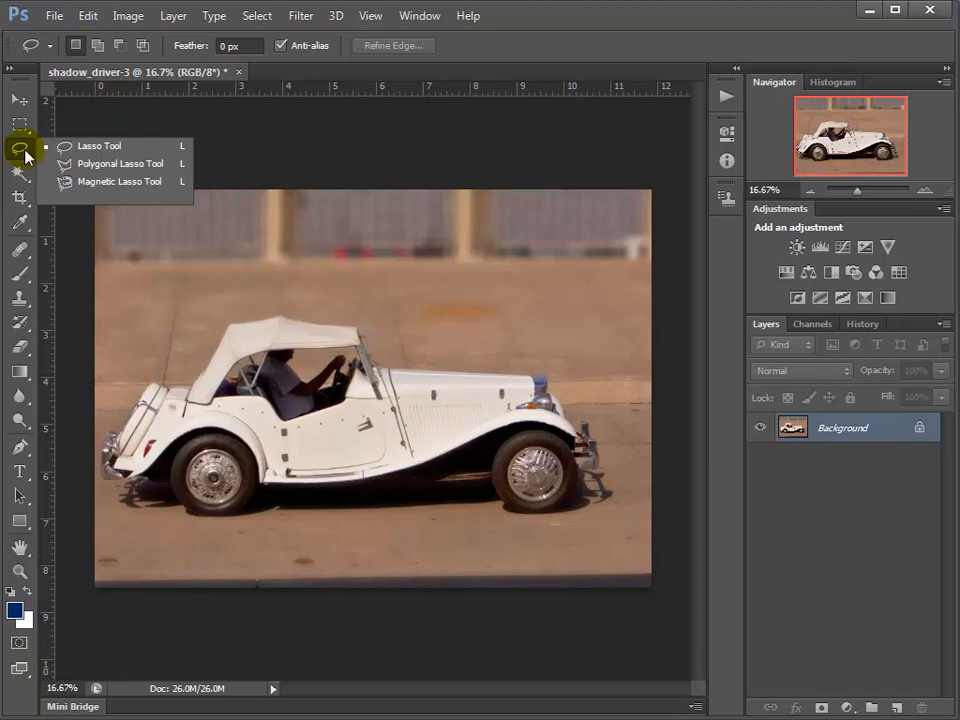
pyautogui.click(124, 170)
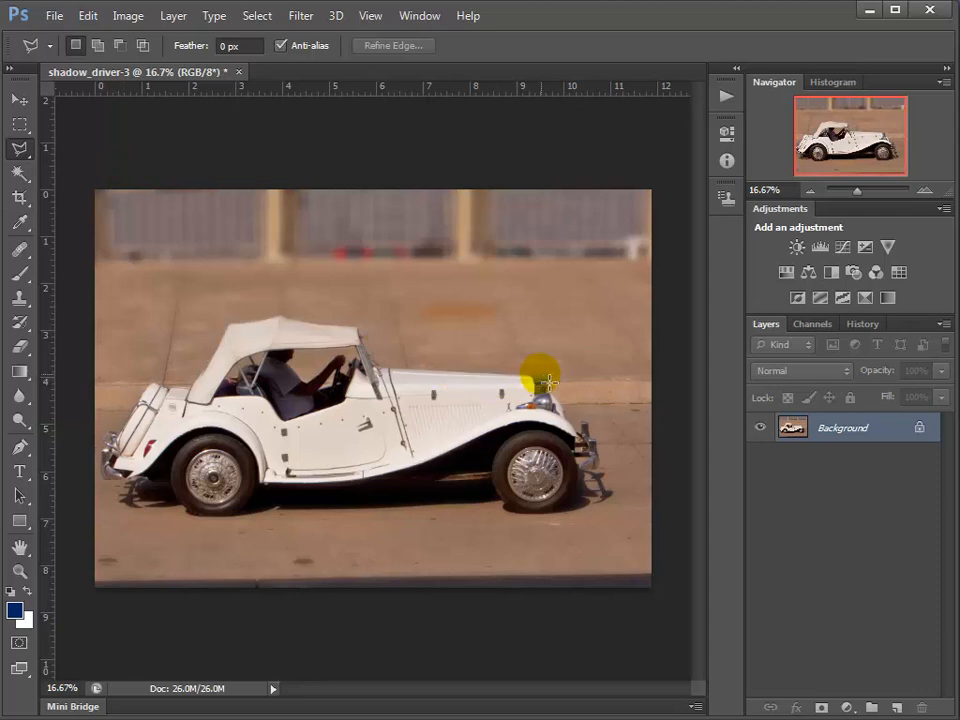
pyautogui.click(392, 375)
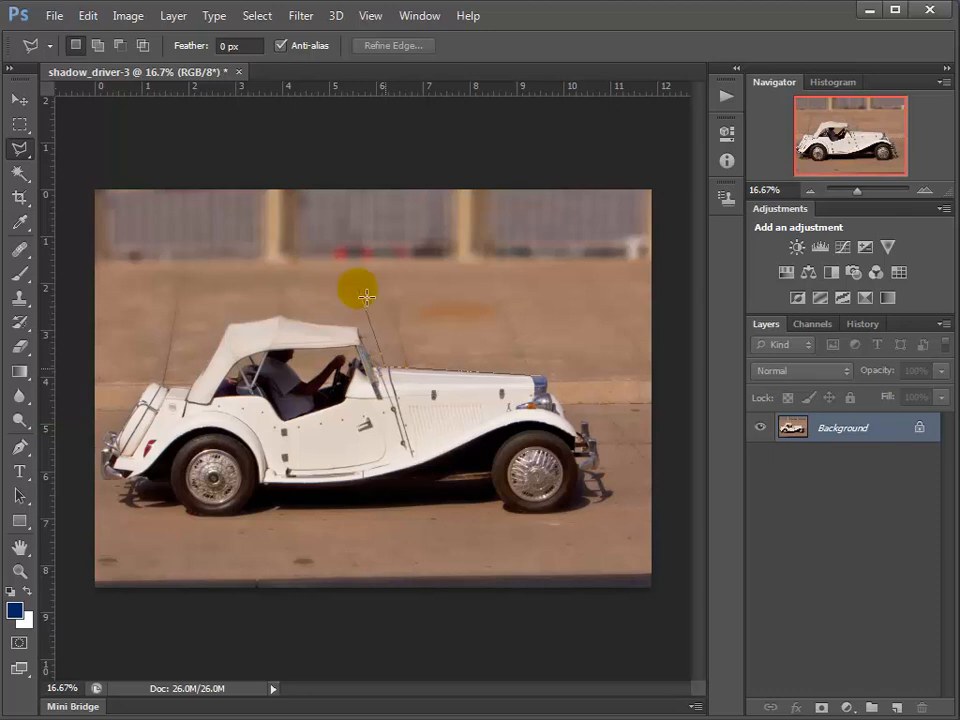
pyautogui.click(356, 283)
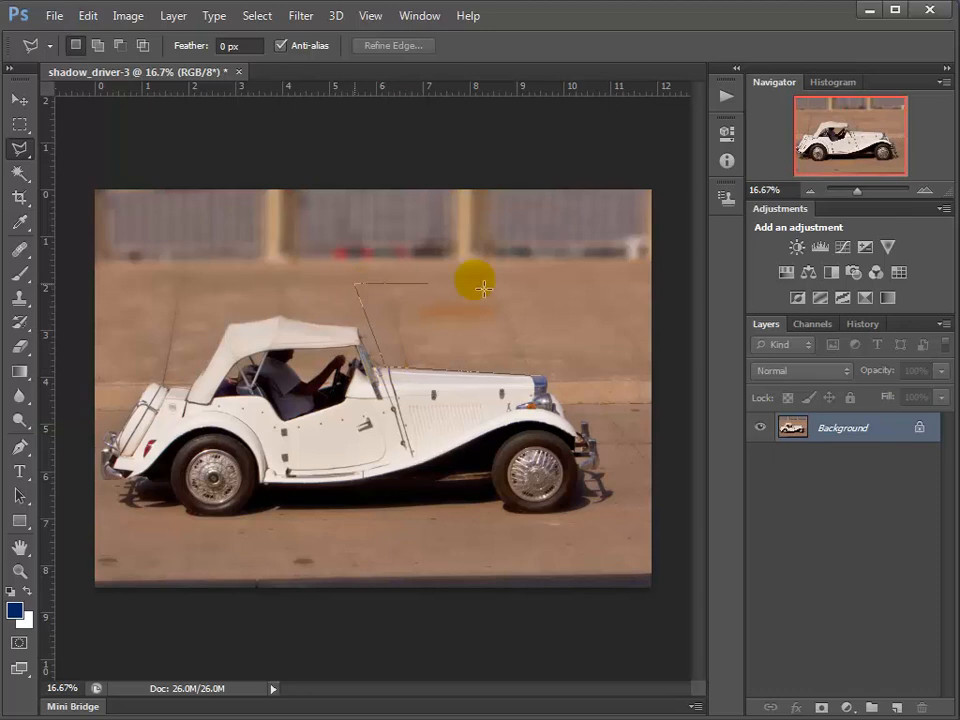
pyautogui.click(523, 253)
pyautogui.click(627, 316)
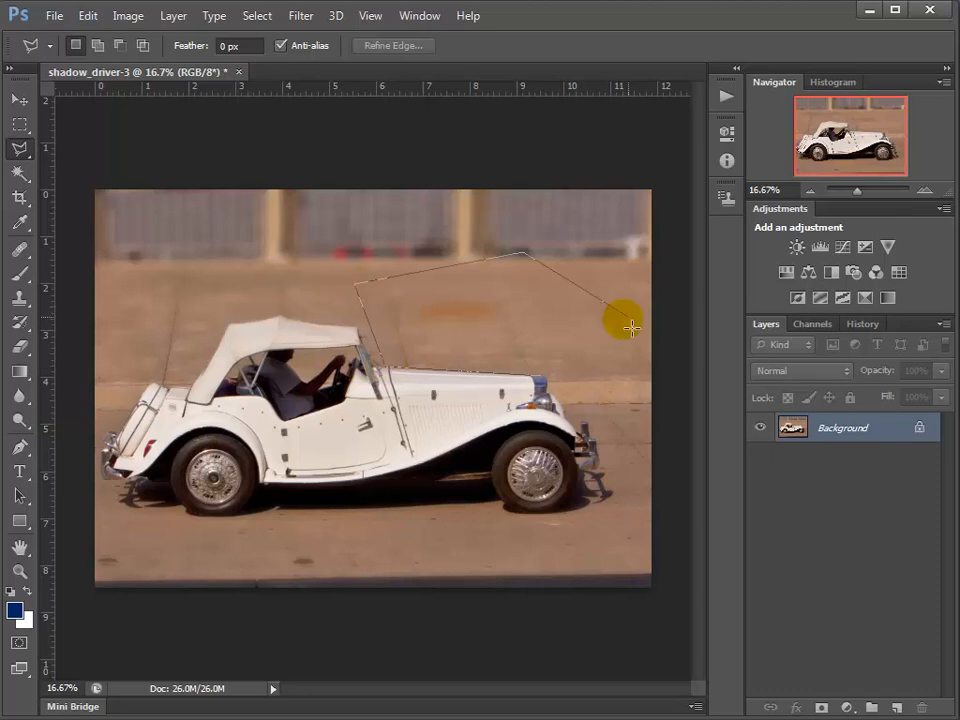
pyautogui.doubleClick(541, 378)
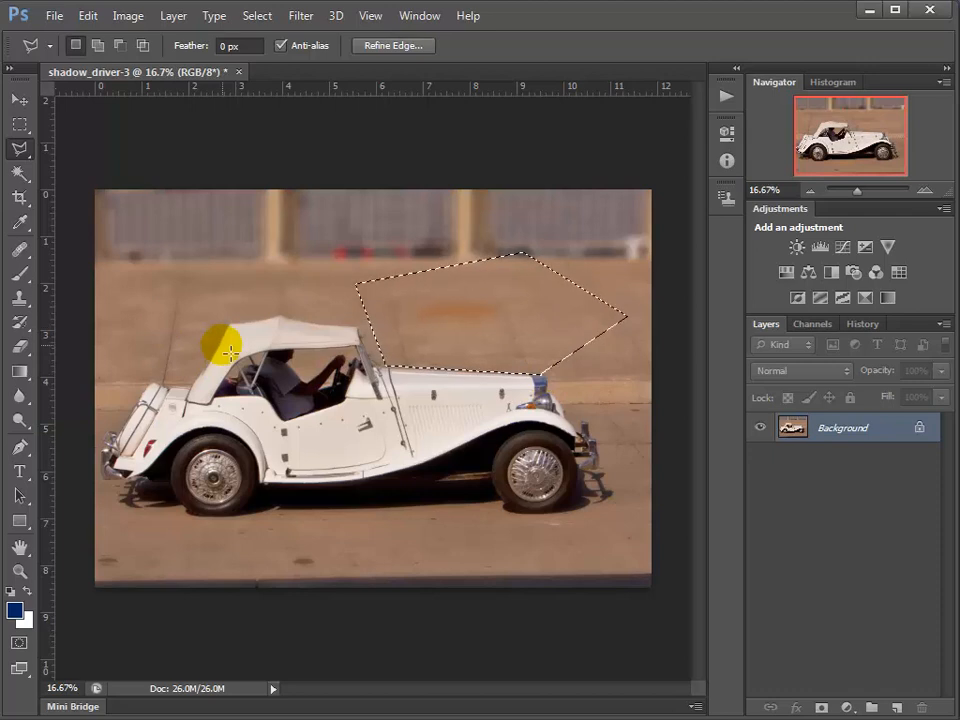
# Trace the car's outline into a closed selection with the Magnetic Lasso tool and deselect it.
pyautogui.rightClick(17, 150)
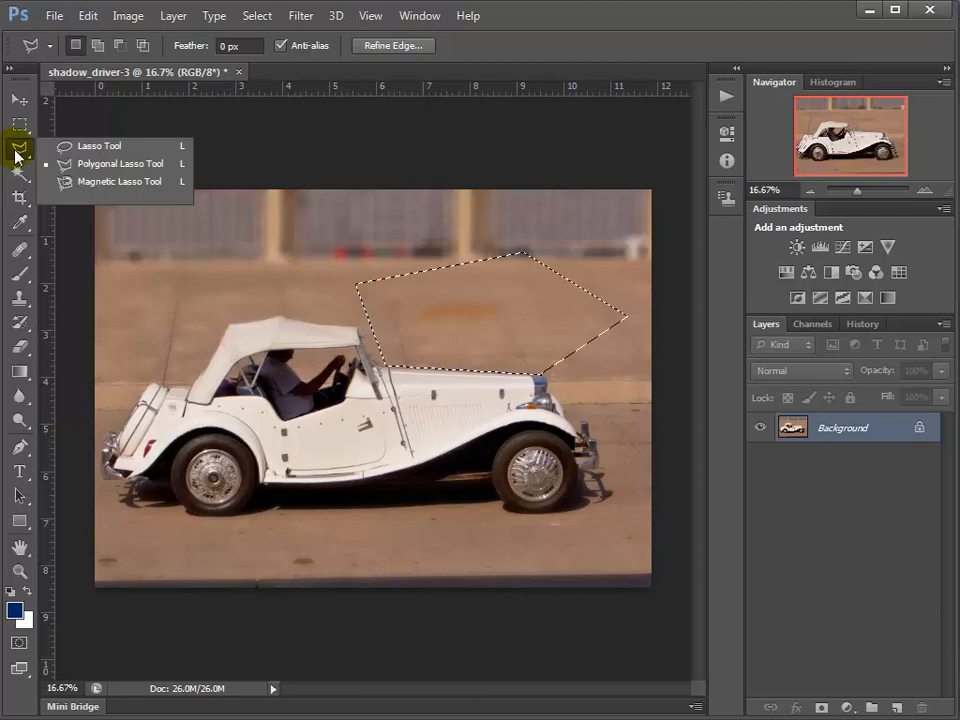
pyautogui.click(125, 181)
pyautogui.click(261, 307)
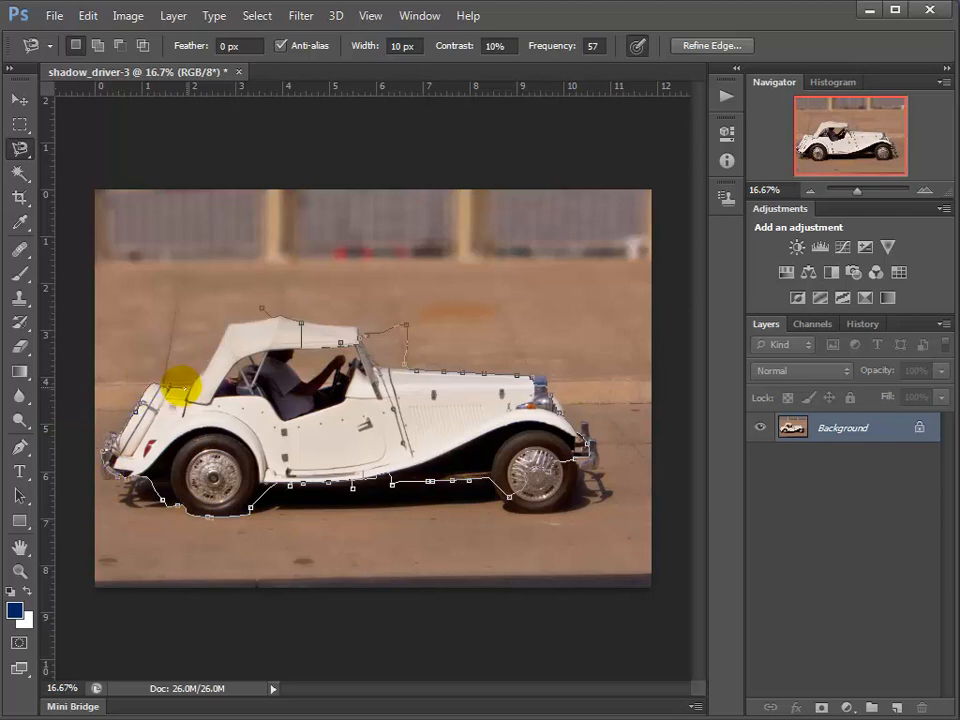
pyautogui.click(263, 307)
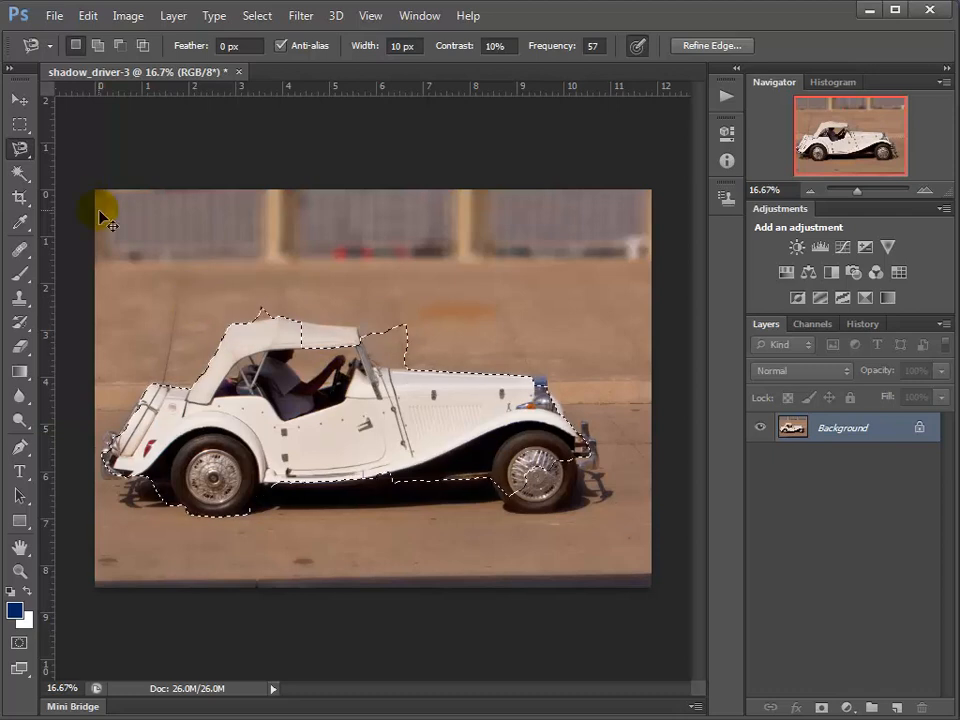
pyautogui.hotkey('ctrl', 'd')
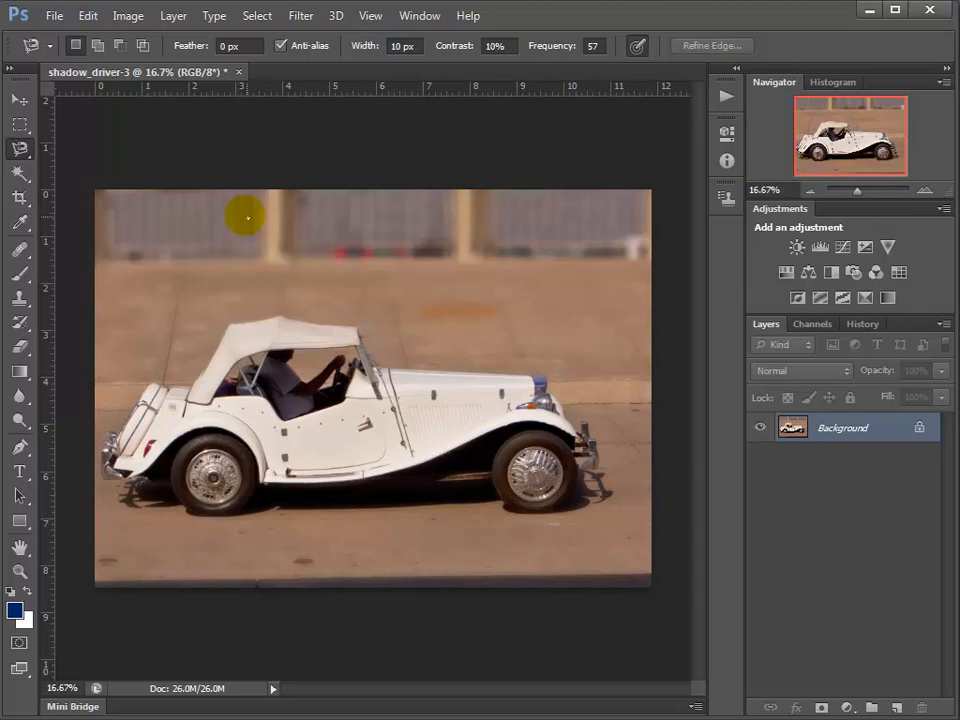
# Switch to the Quick Selection tool and set its brush size to 175.
pyautogui.click(26, 177)
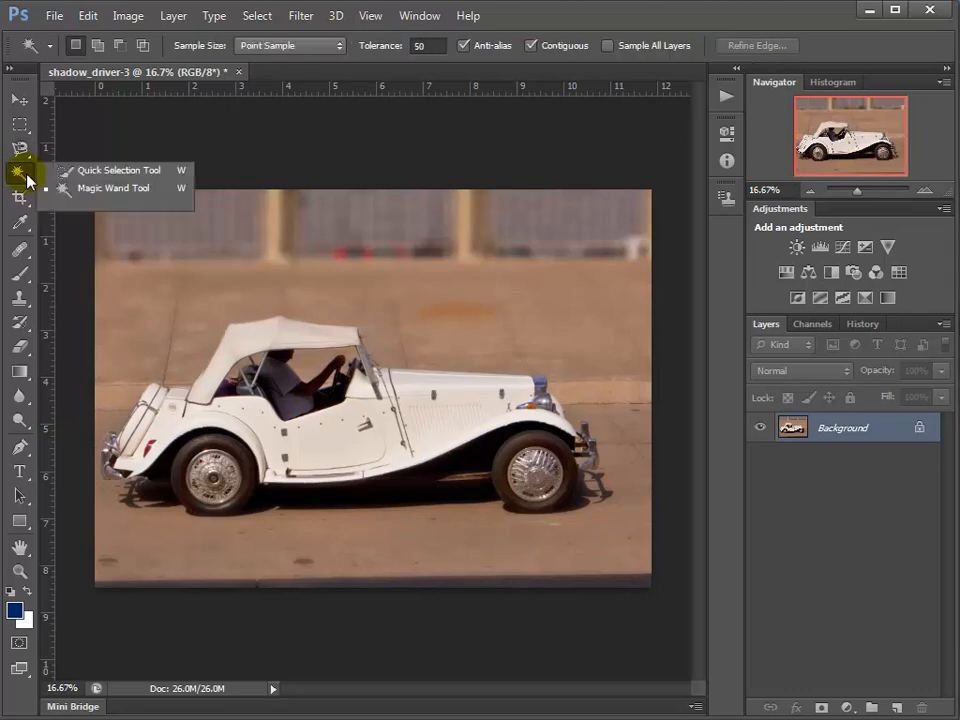
pyautogui.click(86, 172)
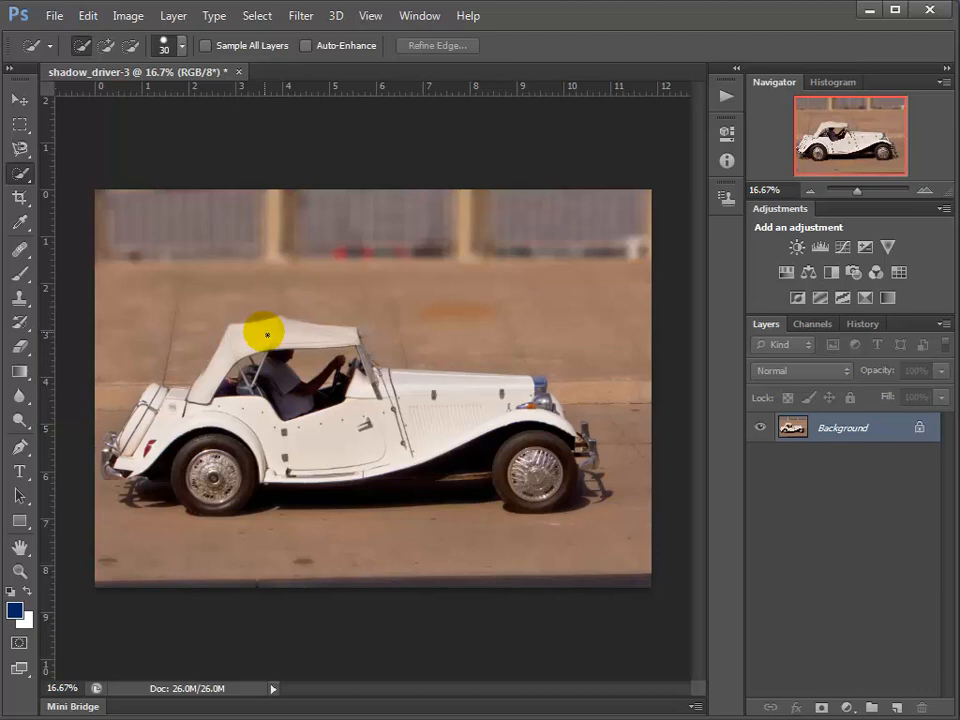
pyautogui.press(']')
pyautogui.press(']')
pyautogui.press(']')
pyautogui.press(']')
pyautogui.press(']')
pyautogui.press(']')
pyautogui.press(']')
pyautogui.press(']')
pyautogui.press(']')
pyautogui.press(']')
pyautogui.press(']')
pyautogui.press(']')
pyautogui.press(']')
pyautogui.press(']')
pyautogui.press(']')
pyautogui.press(']')
pyautogui.press('[')
pyautogui.press('[')
pyautogui.press('[')
pyautogui.press('[')
pyautogui.press('[')
pyautogui.press('[')
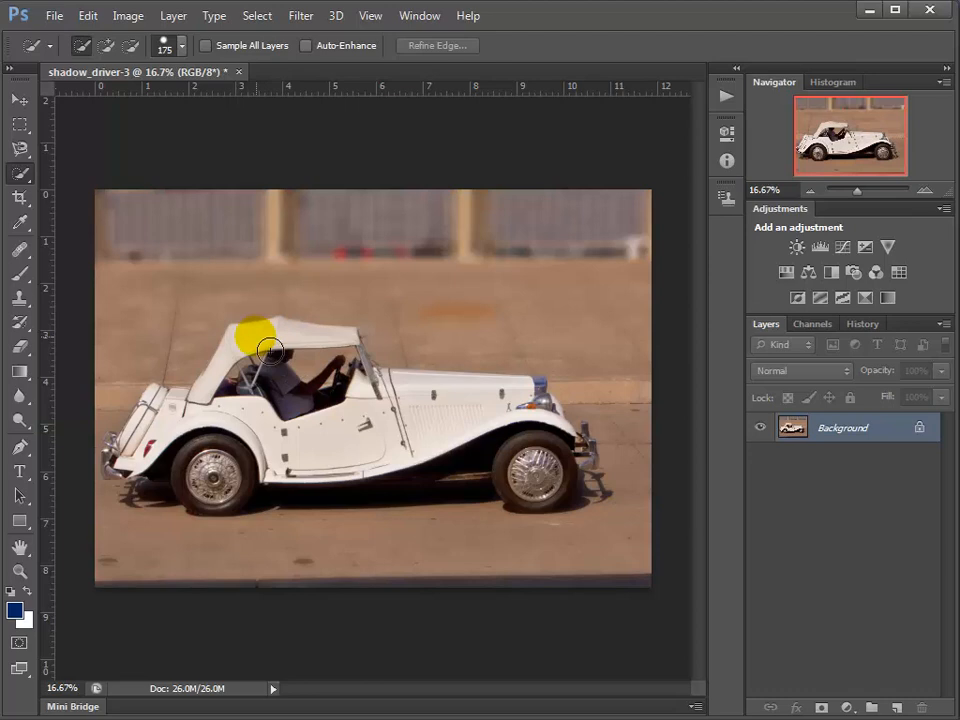
# Paint over the whole car with the Quick Selection brush to select it, and deselect it.
pyautogui.moveTo(349, 398)
pyautogui.mouseDown()
pyautogui.moveTo(367, 434)
pyautogui.moveTo(556, 411)
pyautogui.moveTo(566, 427)
pyautogui.moveTo(540, 485)
pyautogui.moveTo(560, 506)
pyautogui.moveTo(531, 495)
pyautogui.moveTo(517, 461)
pyautogui.moveTo(388, 485)
pyautogui.moveTo(226, 485)
pyautogui.moveTo(208, 455)
pyautogui.moveTo(158, 465)
pyautogui.moveTo(147, 453)
pyautogui.moveTo(172, 419)
pyautogui.moveTo(208, 421)
pyautogui.moveTo(165, 471)
pyautogui.moveTo(383, 480)
pyautogui.moveTo(491, 517)
pyautogui.moveTo(613, 495)
pyautogui.moveTo(606, 451)
pyautogui.moveTo(583, 459)
pyautogui.moveTo(589, 486)
pyautogui.moveTo(586, 445)
pyautogui.moveTo(617, 481)
pyautogui.moveTo(623, 519)
pyautogui.moveTo(557, 464)
pyautogui.moveTo(309, 388)
pyautogui.moveTo(348, 367)
pyautogui.moveTo(364, 367)
pyautogui.moveTo(405, 435)
pyautogui.moveTo(276, 380)
pyautogui.moveTo(220, 408)
pyautogui.moveTo(209, 427)
pyautogui.moveTo(253, 414)
pyautogui.moveTo(205, 484)
pyautogui.moveTo(202, 557)
pyautogui.moveTo(454, 521)
pyautogui.moveTo(563, 405)
pyautogui.moveTo(368, 396)
pyautogui.moveTo(371, 388)
pyautogui.moveTo(594, 414)
pyautogui.moveTo(510, 432)
pyautogui.mouseUp()
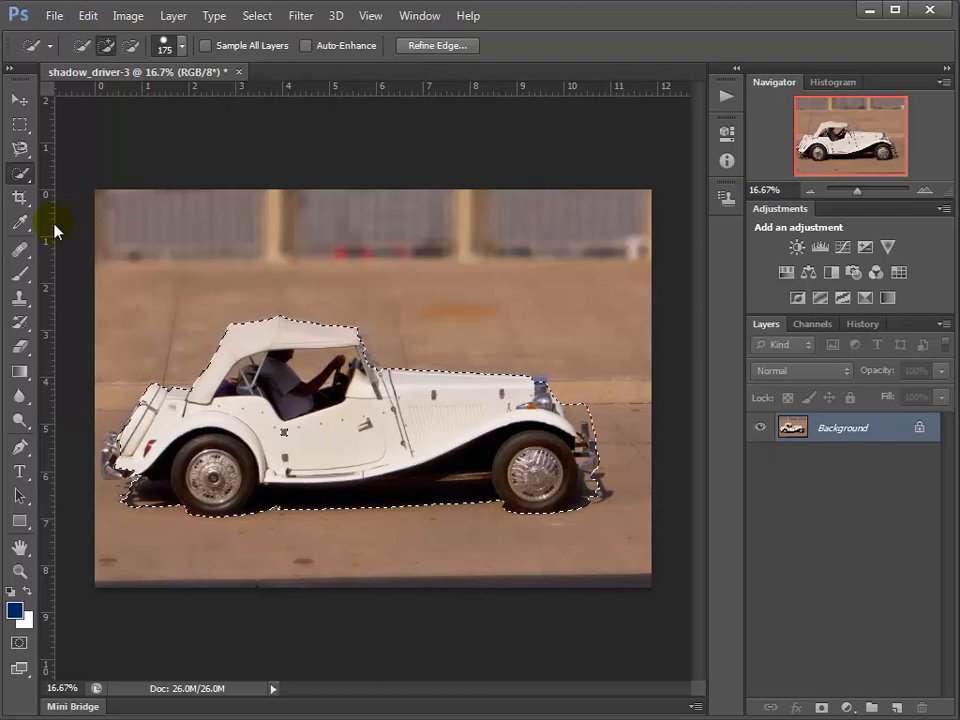
pyautogui.hotkey('ctrl', 'd')
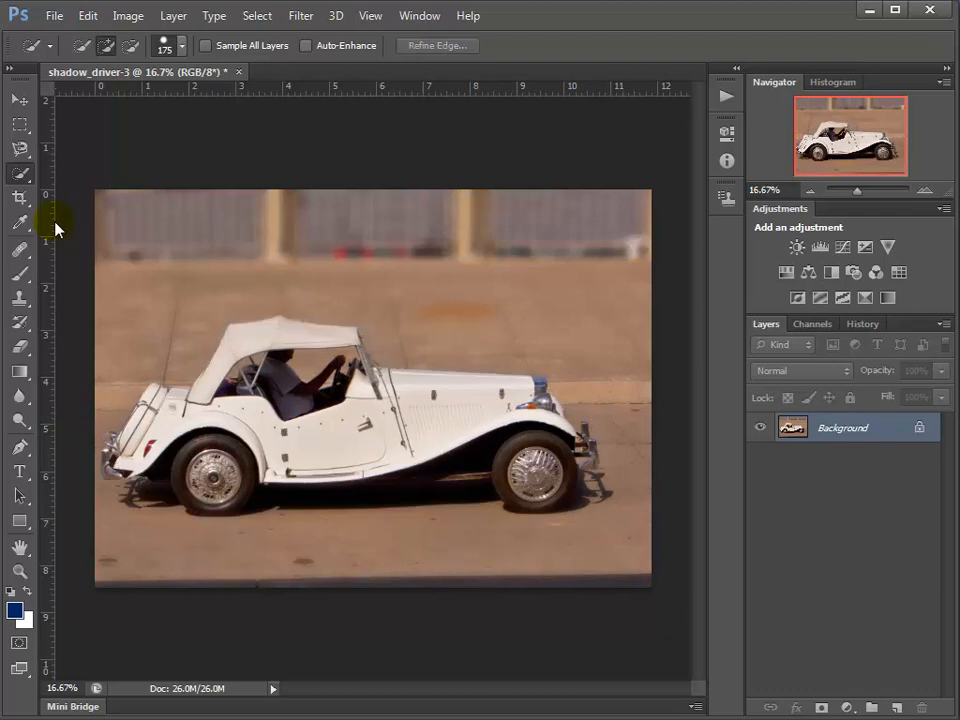
# Select the car's white body with the Magic Wand tool at tolerance 50, and replace it with a selection of the roof.
pyautogui.click(24, 175)
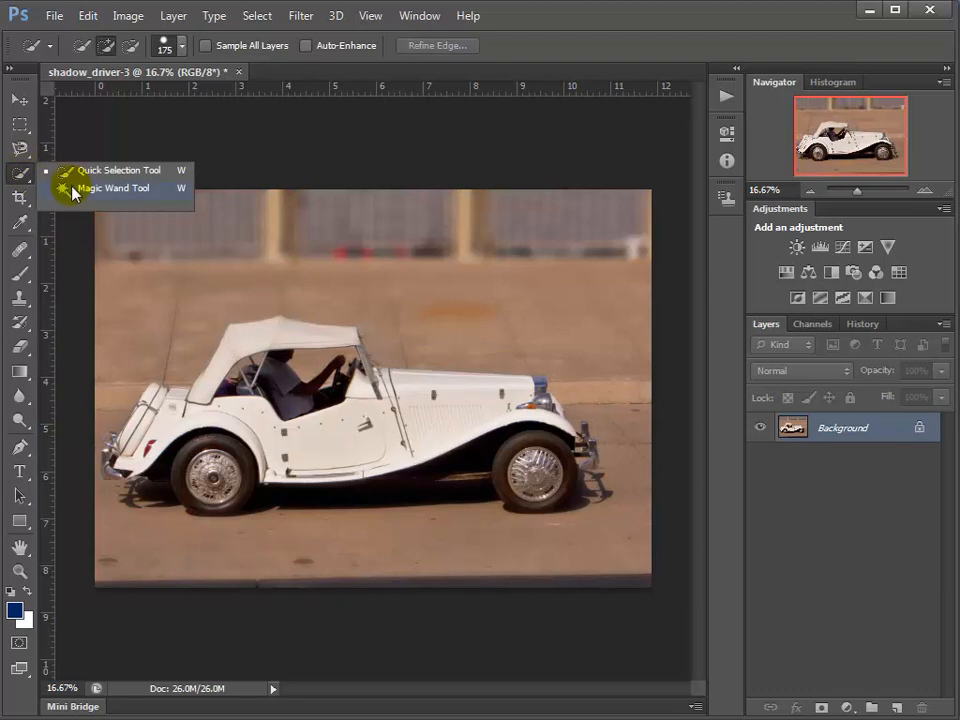
pyautogui.click(138, 196)
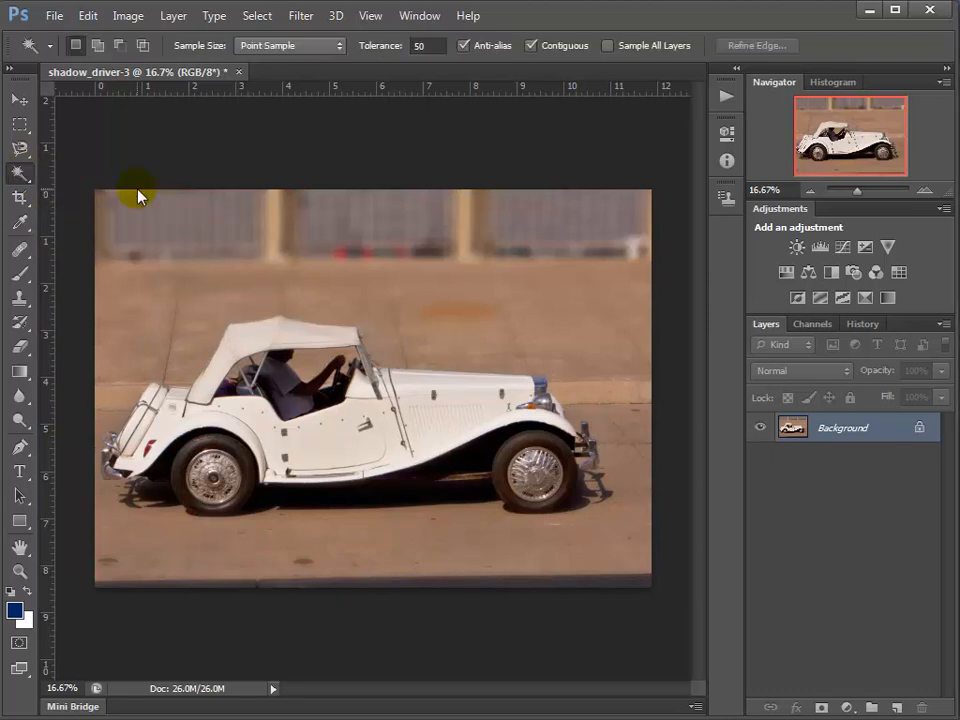
pyautogui.click(331, 440)
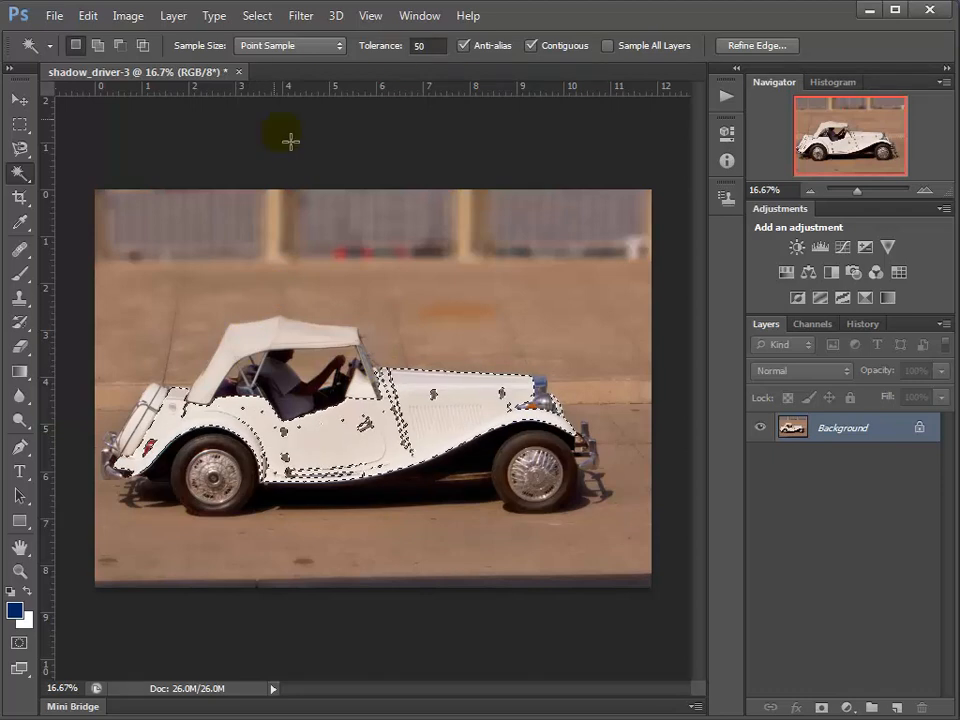
pyautogui.click(303, 336)
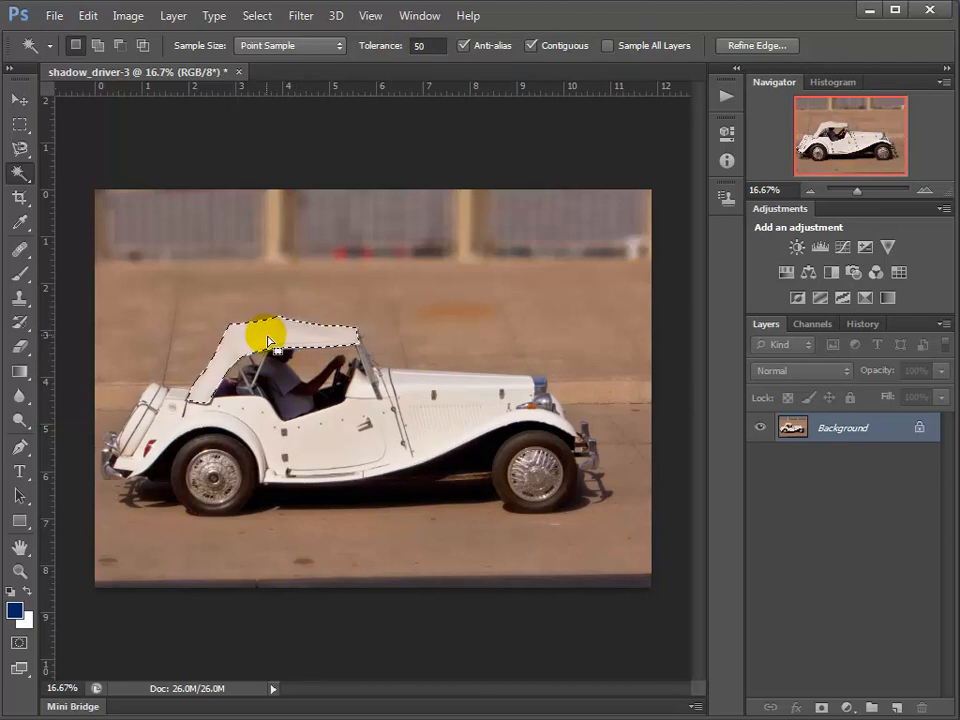
# Select the car's white body with the Magic Wand, add the roof, rear and front parts, and step back from the accidental background selection.
pyautogui.click(467, 398)
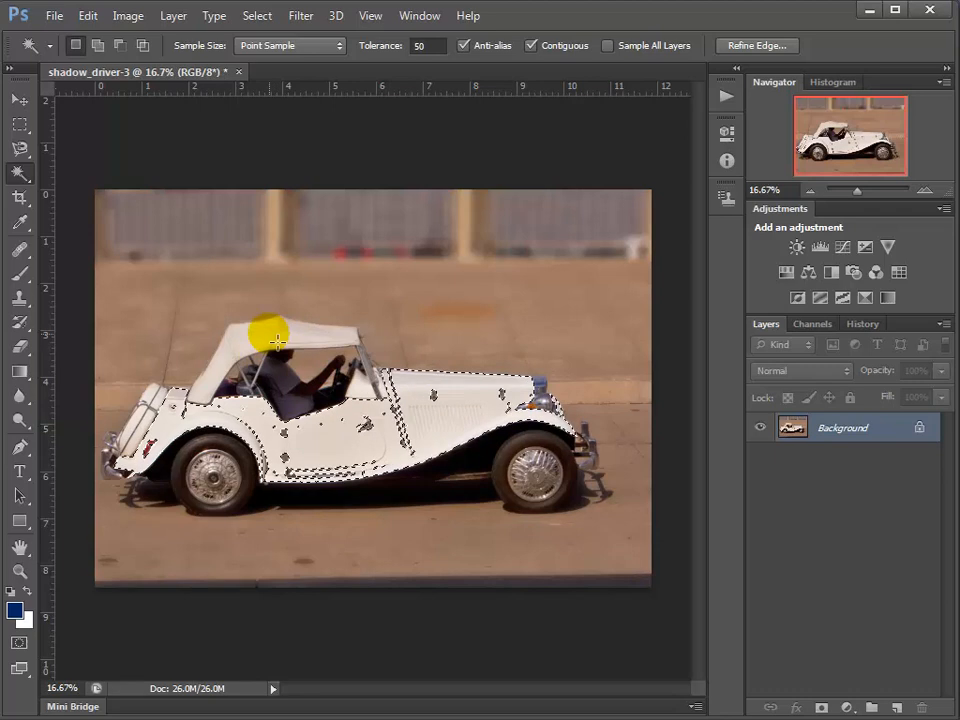
pyautogui.press('shift')
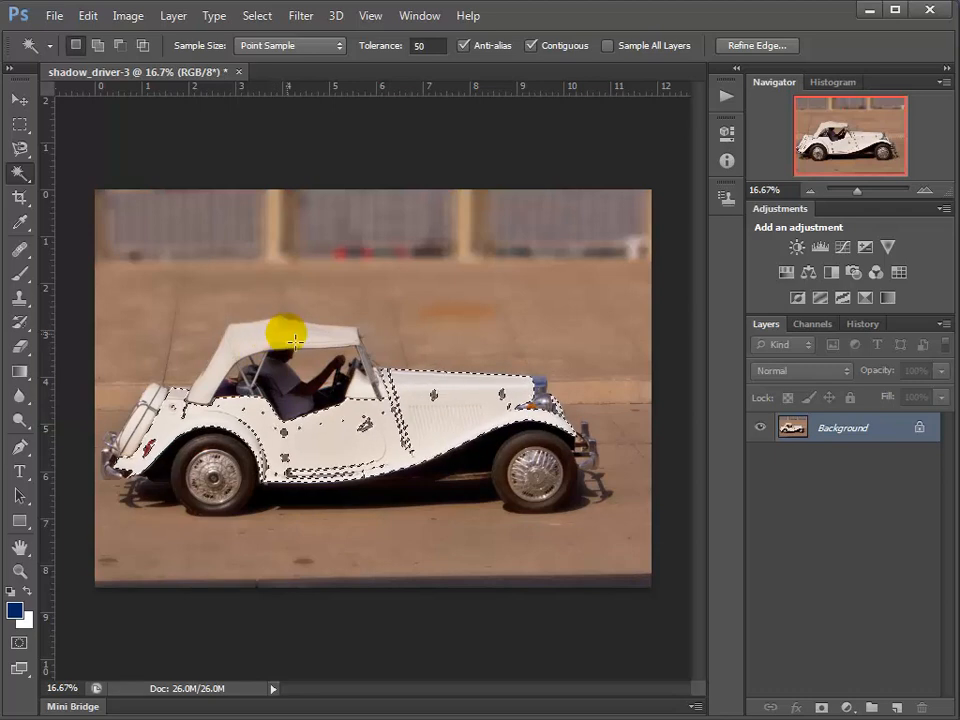
pyautogui.keyDown('shift'); pyautogui.click(288, 338); pyautogui.keyUp('shift')
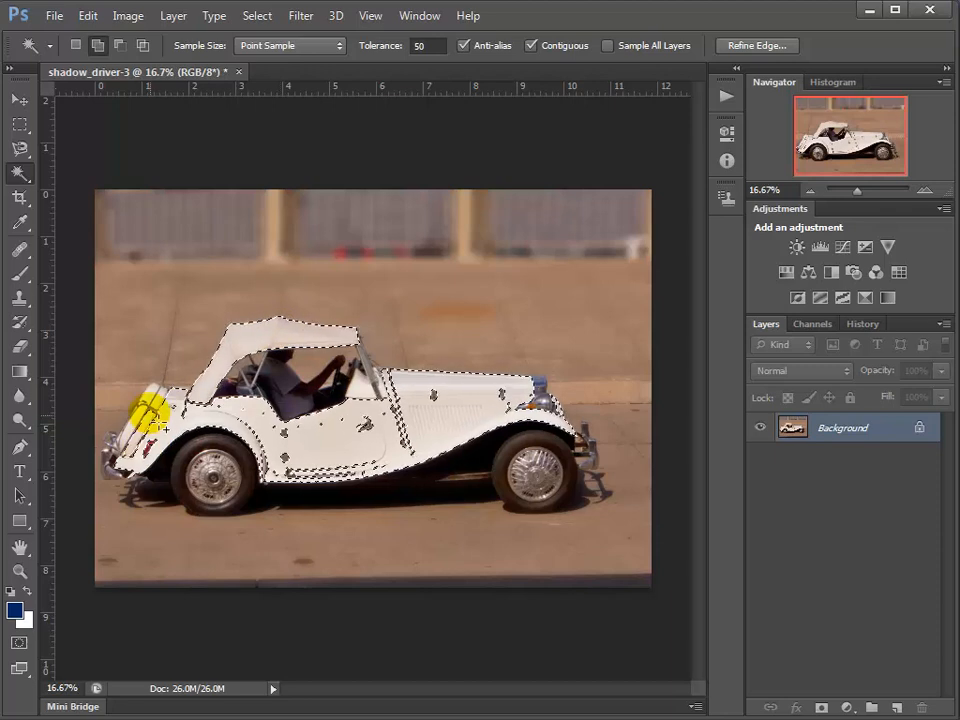
pyautogui.click(152, 400)
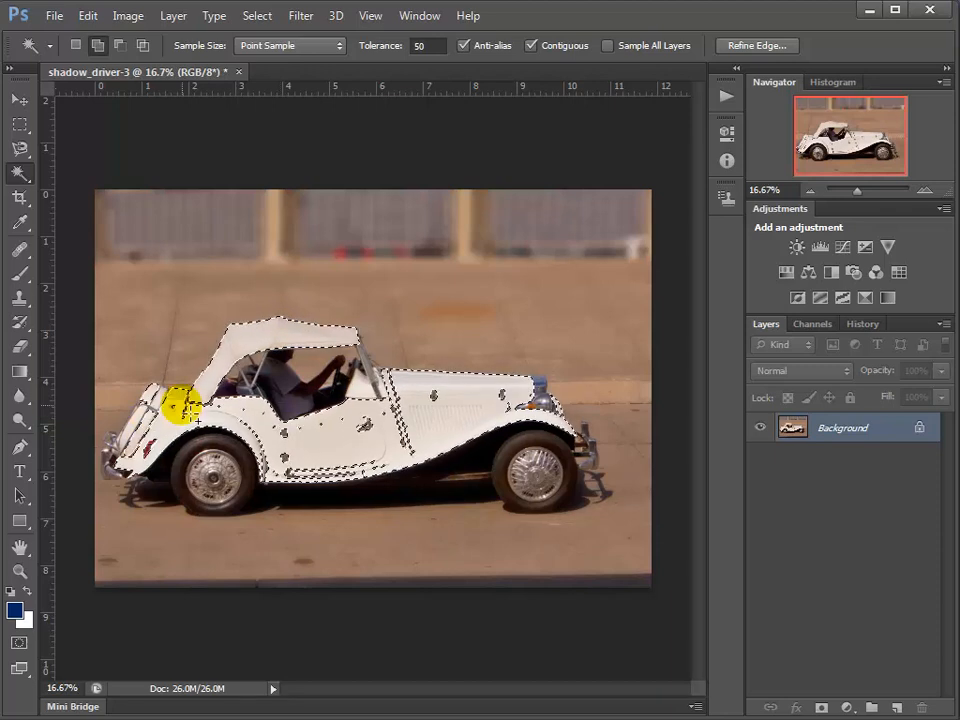
pyautogui.click(275, 453)
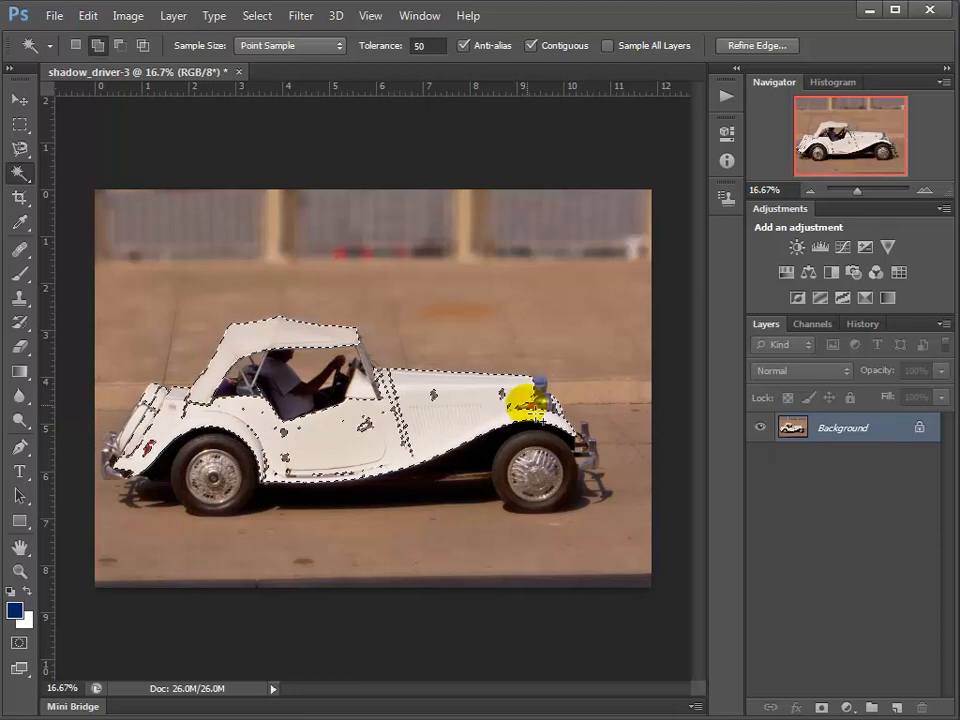
pyautogui.click(555, 408)
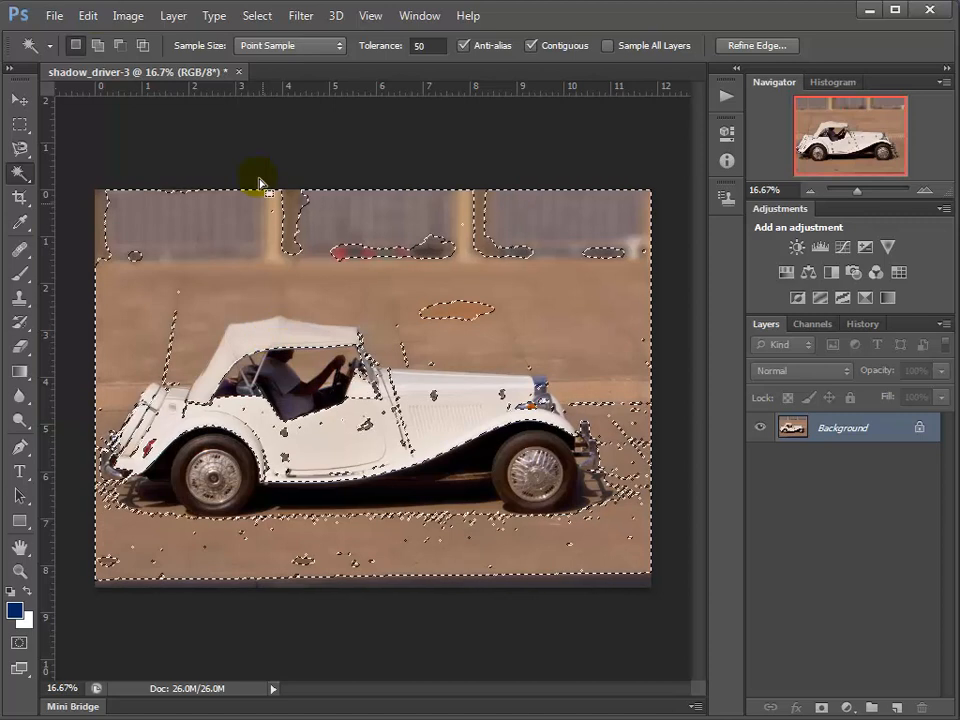
pyautogui.click(89, 16)
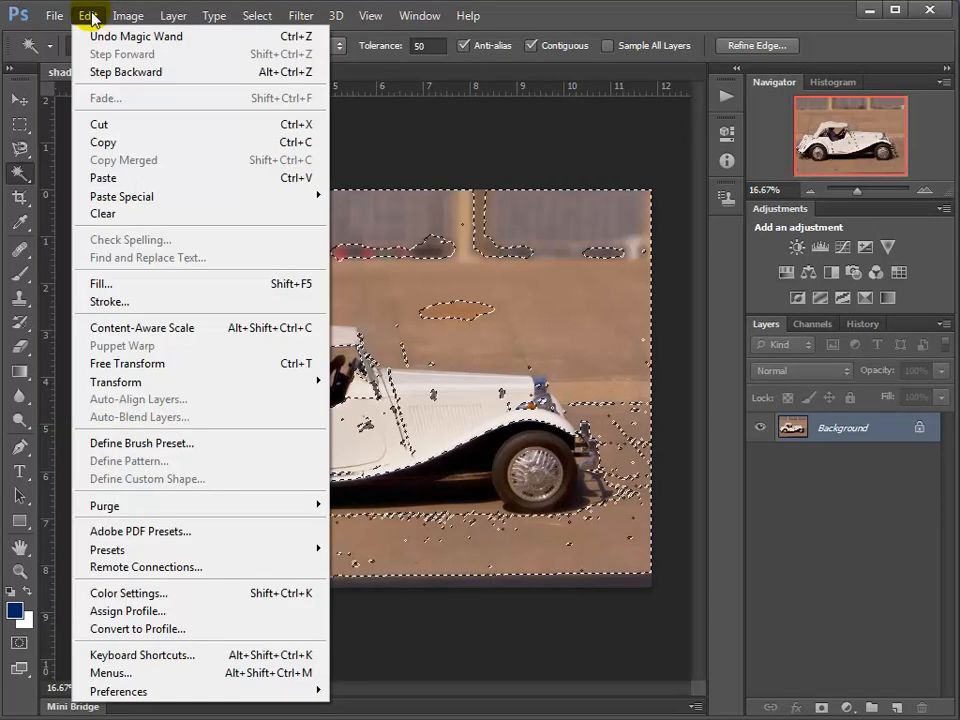
pyautogui.click(123, 73)
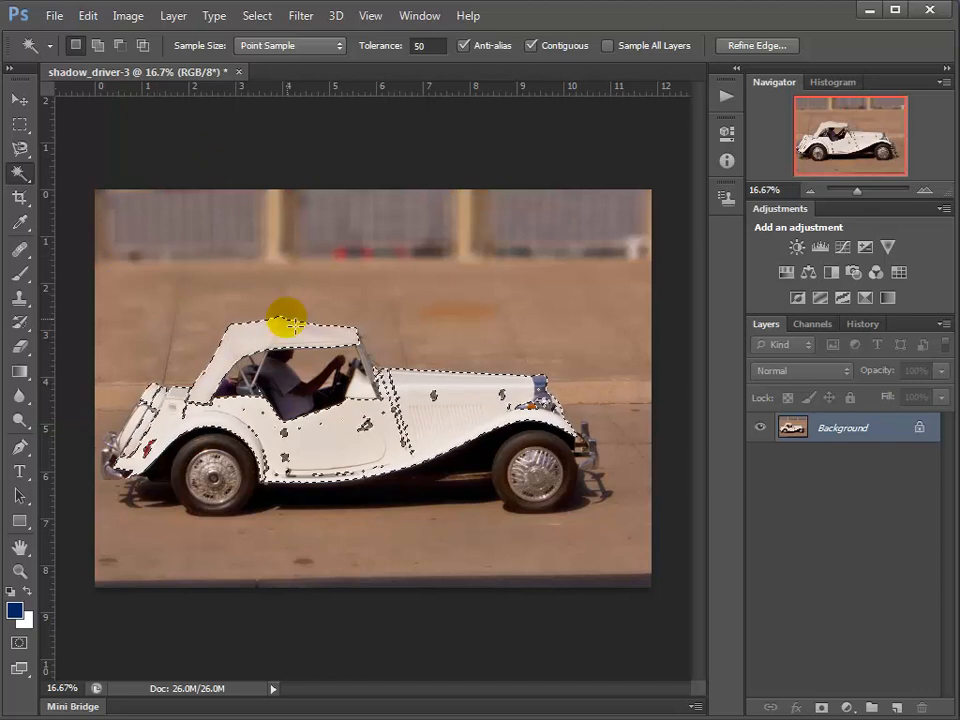
# Try adding the tires, the shadow under the car and the background to the Magic Wand selection, and undo those additions.
pyautogui.press('shift')
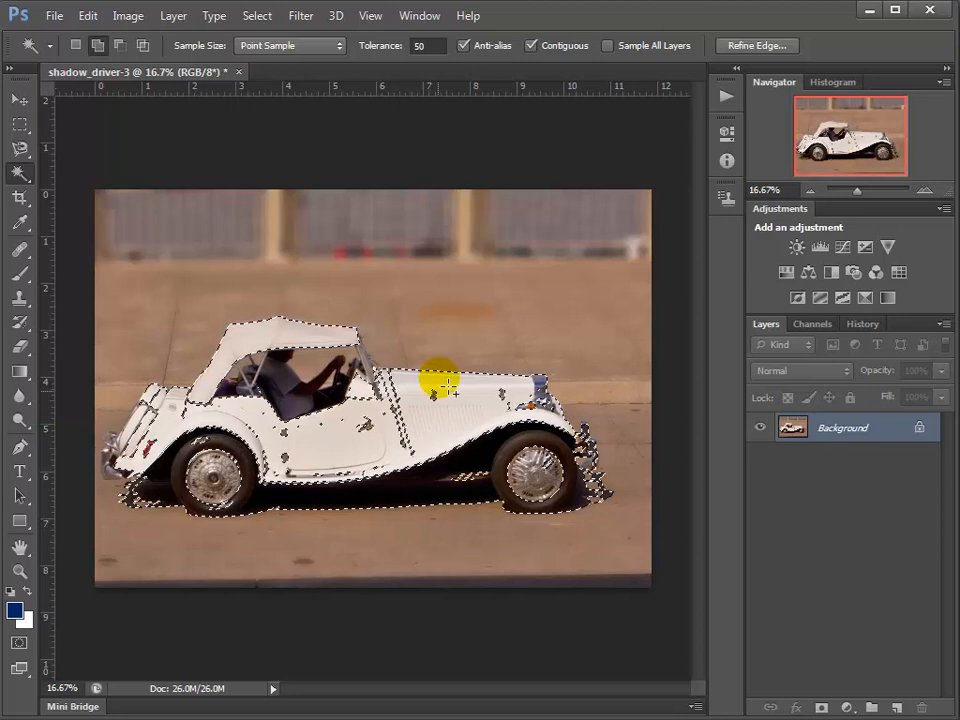
pyautogui.keyDown('shift'); pyautogui.click(445, 378); pyautogui.keyUp('shift')
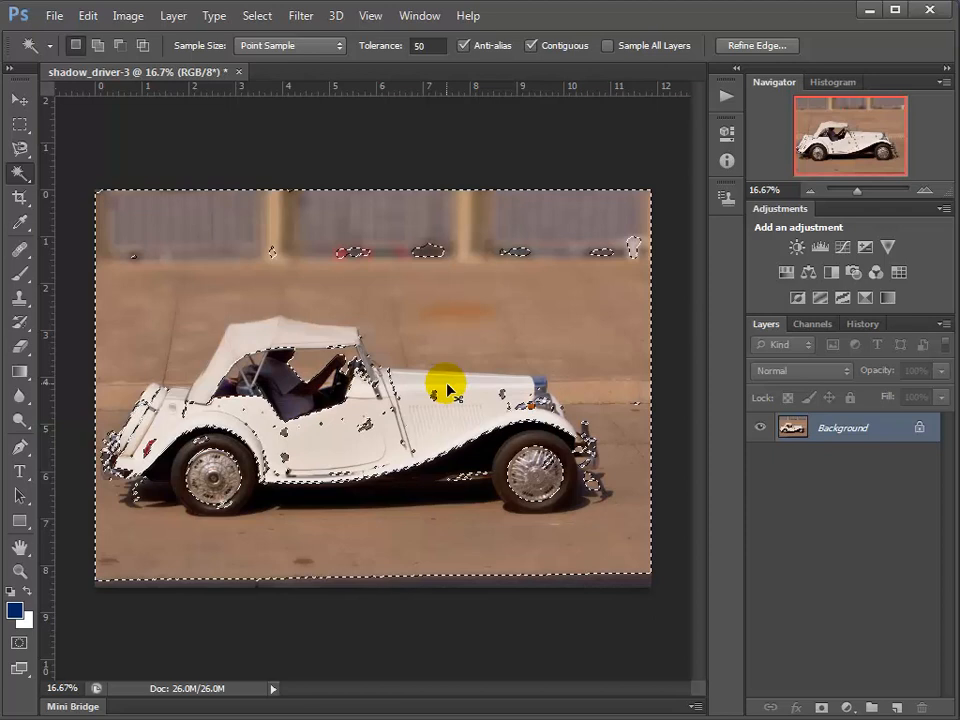
pyautogui.hotkey('ctrl', 'shift', 'i')
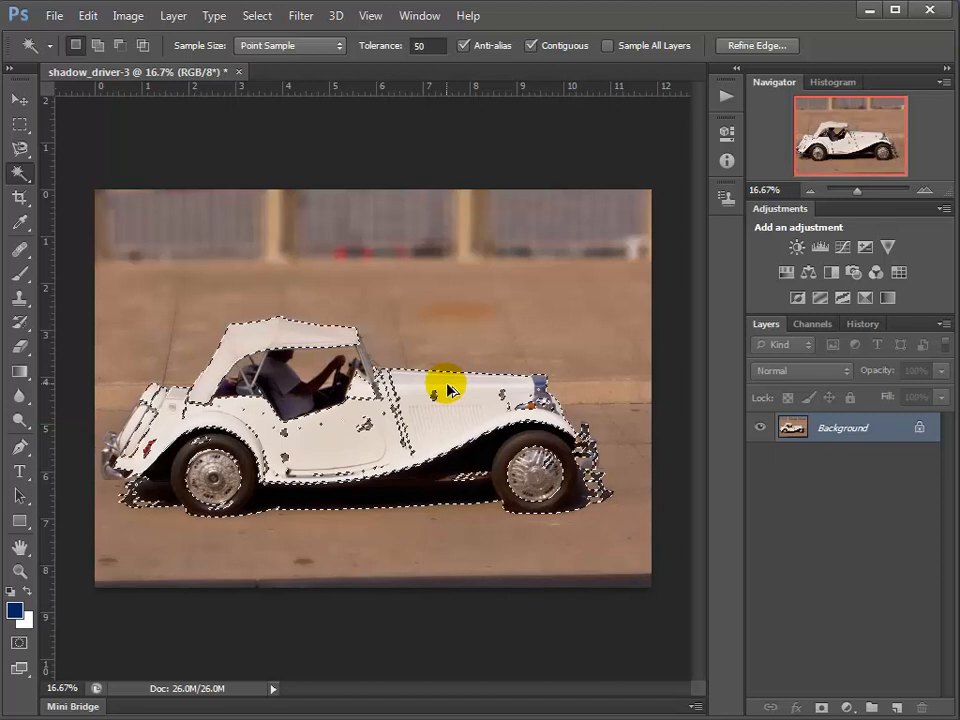
pyautogui.click(447, 390)
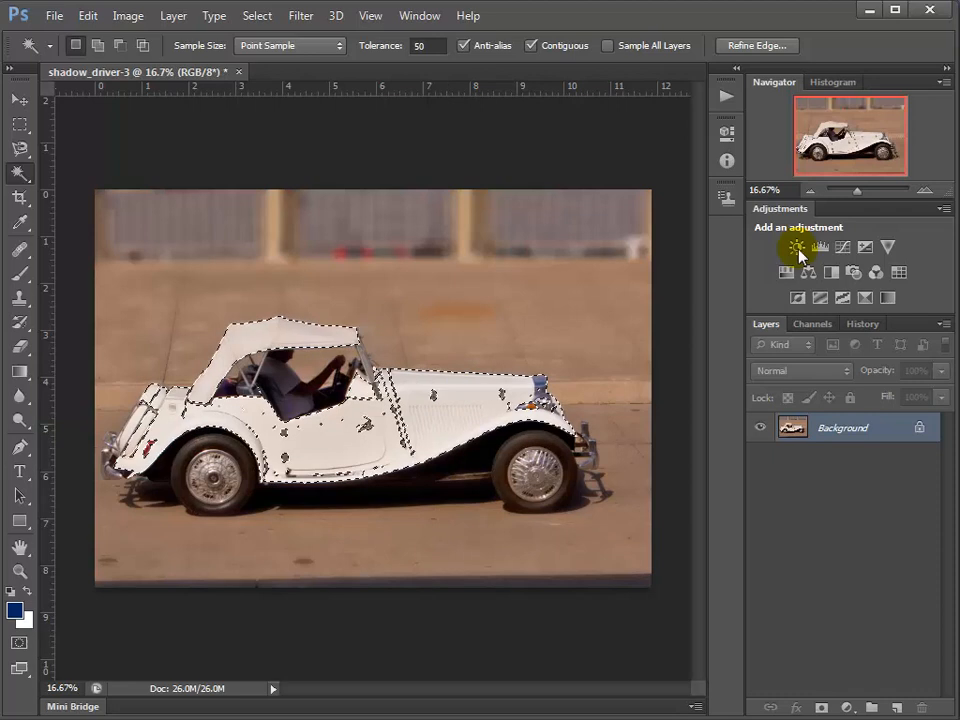
# Step back through the document's history past all the Magic Wand selections to the Deselect state.
pyautogui.click(860, 324)
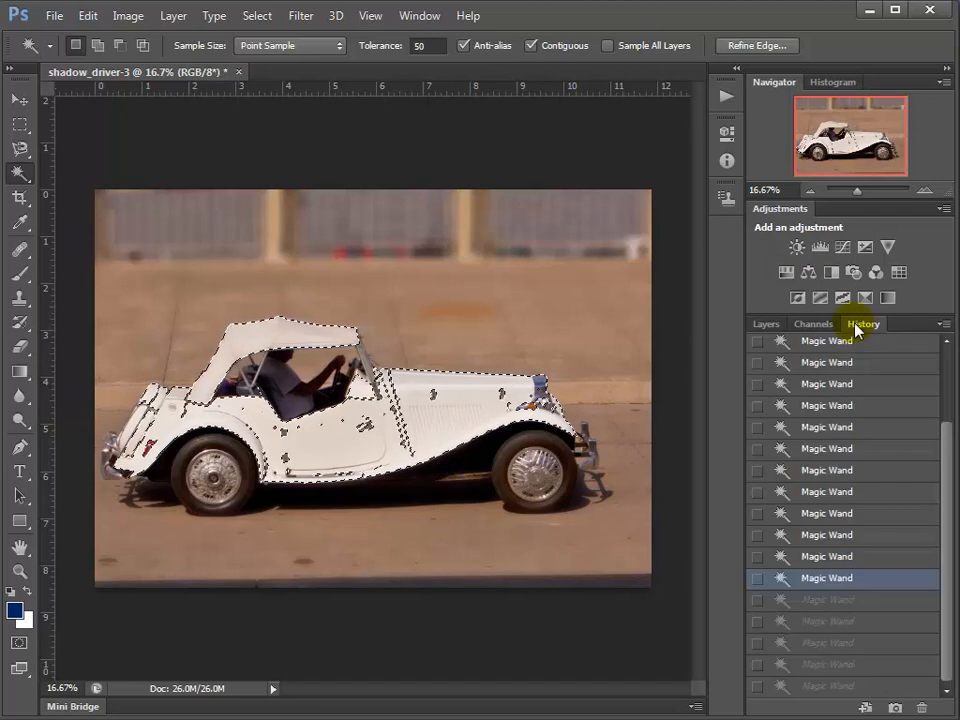
pyautogui.click(868, 559)
pyautogui.click(867, 537)
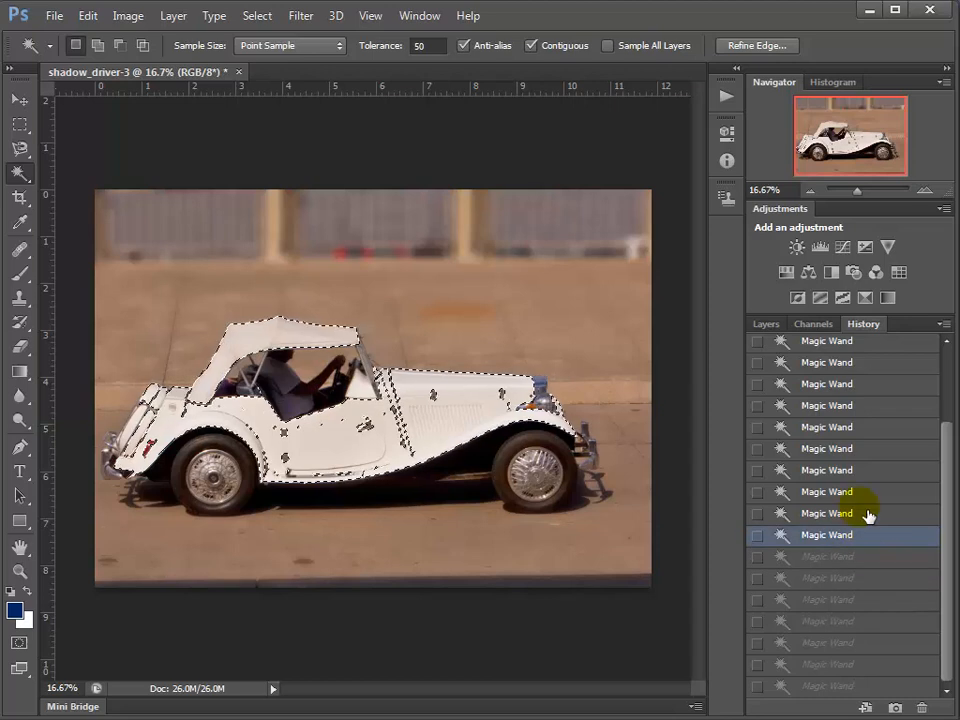
pyautogui.click(868, 514)
pyautogui.click(867, 387)
pyautogui.moveTo(948, 455); pyautogui.dragTo(942, 378)
pyautogui.click(847, 459)
pyautogui.click(847, 417)
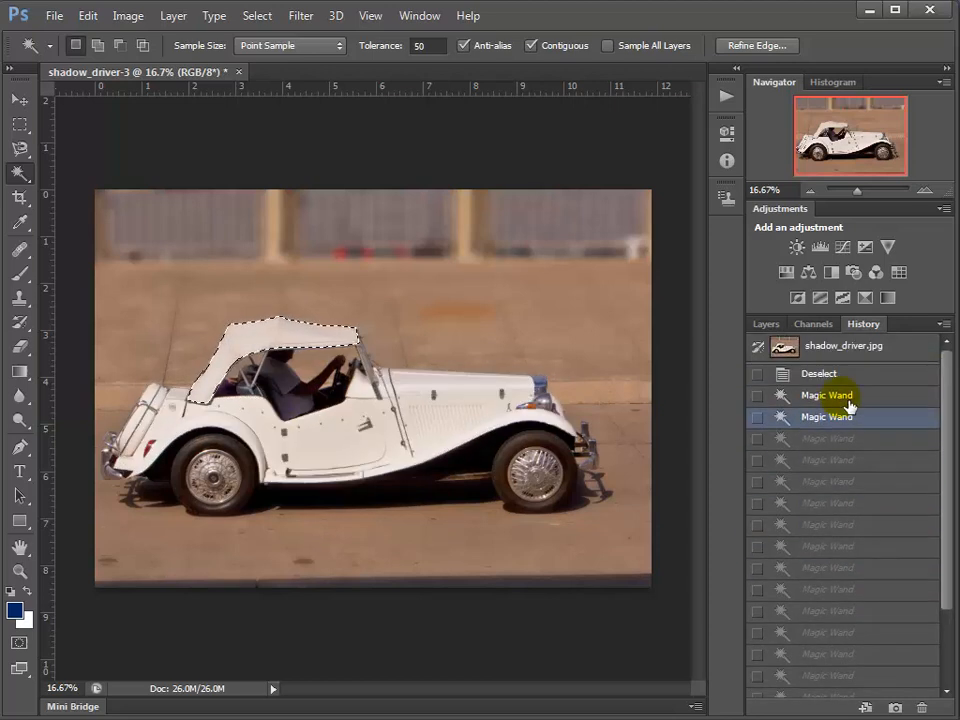
pyautogui.click(849, 397)
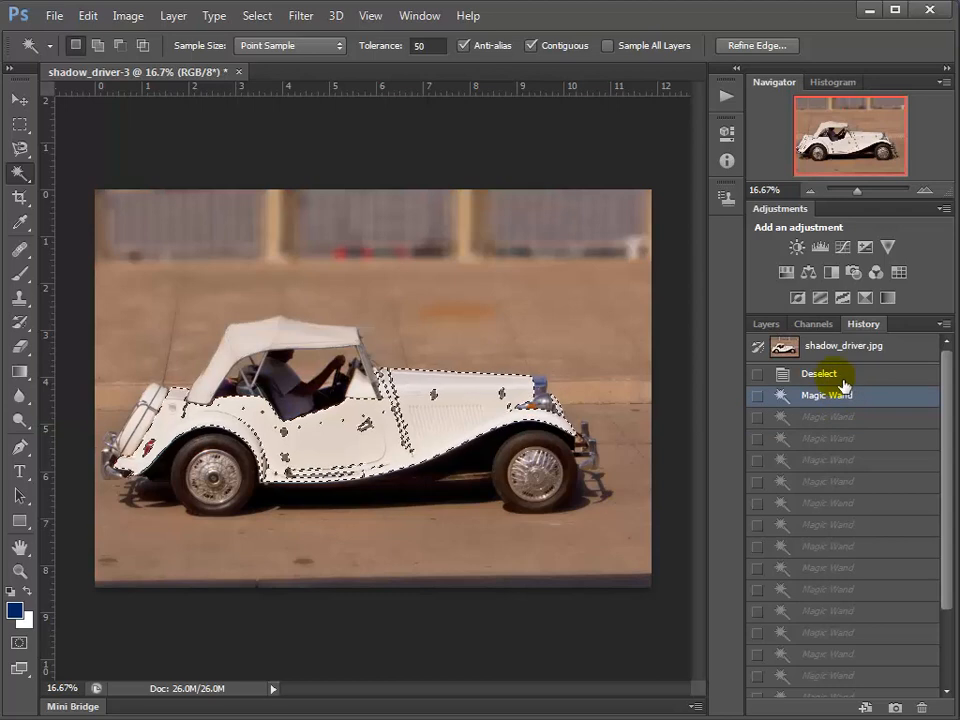
pyautogui.click(842, 377)
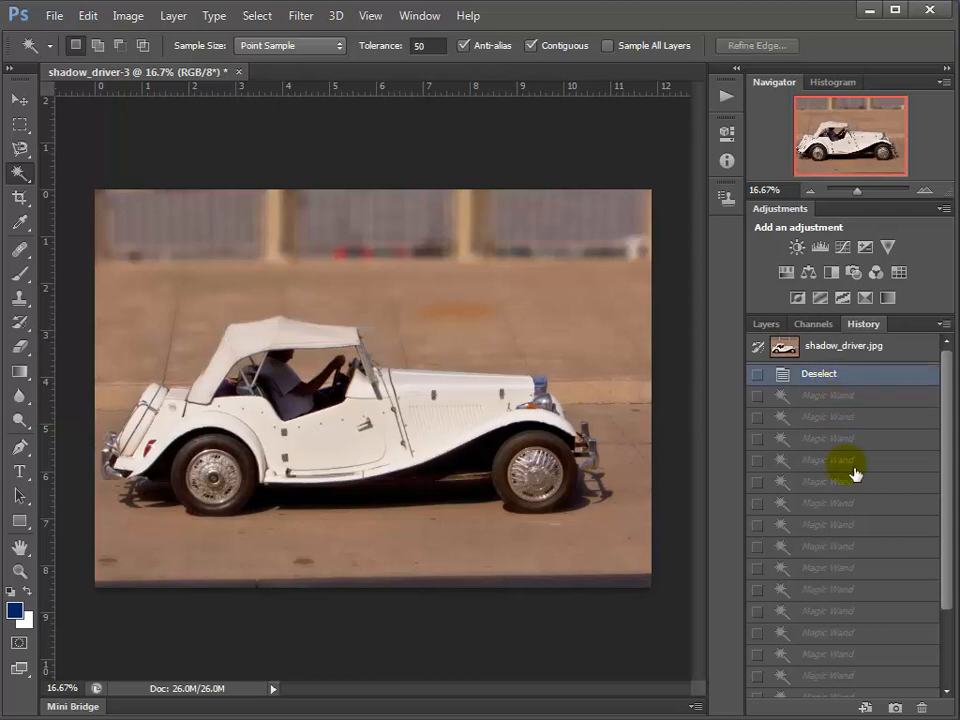
# Jump to the first Magic Wand state in the history, return to the Deselect state, and look through the remaining states.
pyautogui.moveTo(945, 418); pyautogui.dragTo(946, 350)
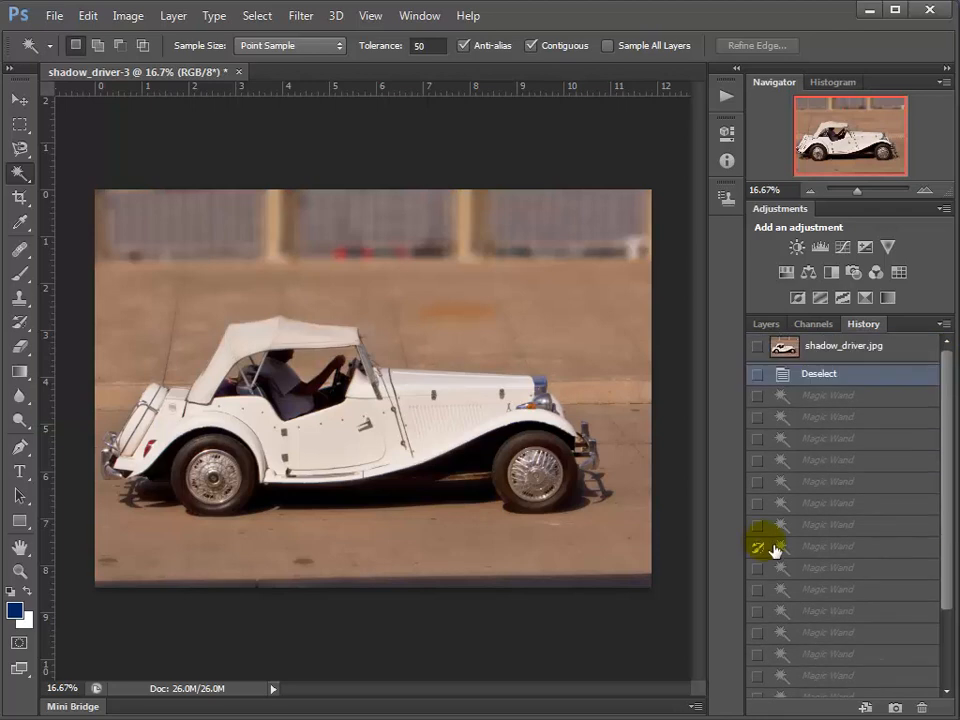
pyautogui.click(842, 394)
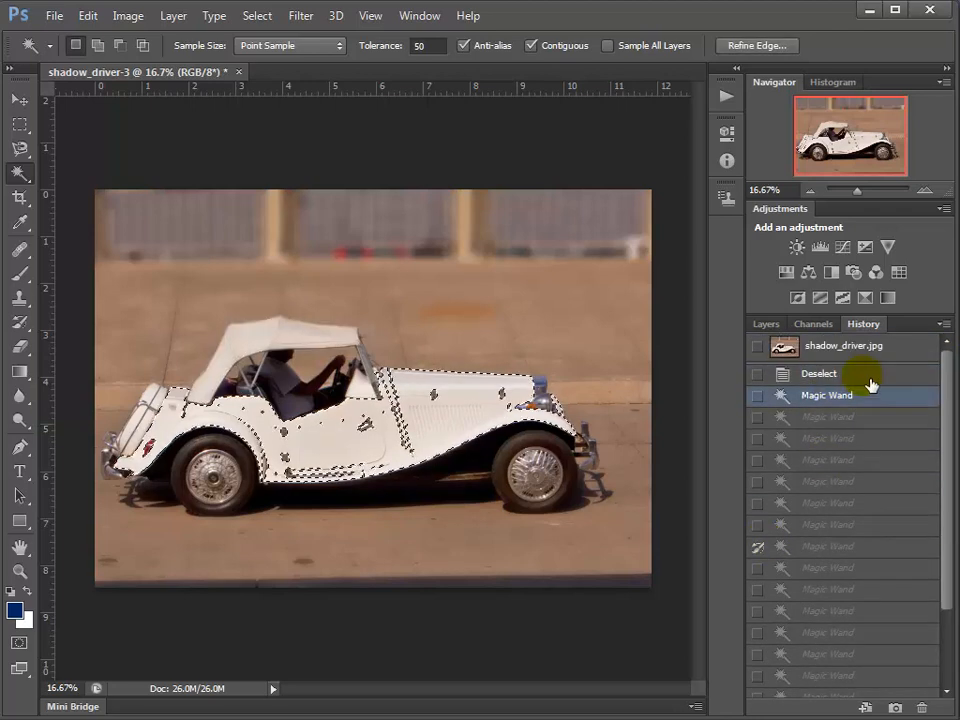
pyautogui.click(870, 383)
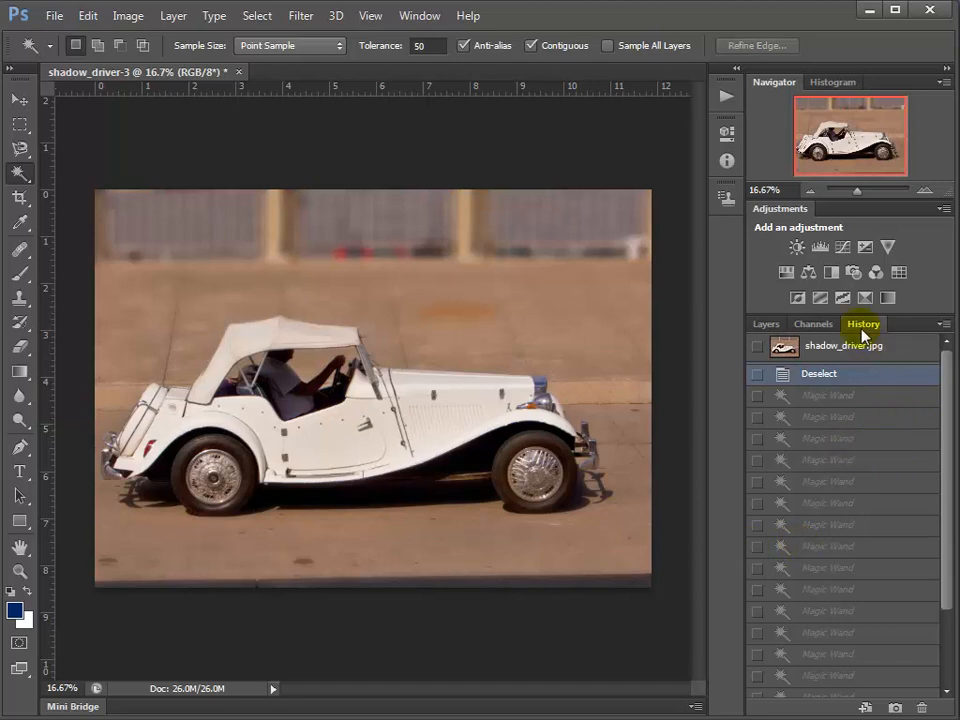
pyautogui.moveTo(945, 482); pyautogui.dragTo(939, 429)
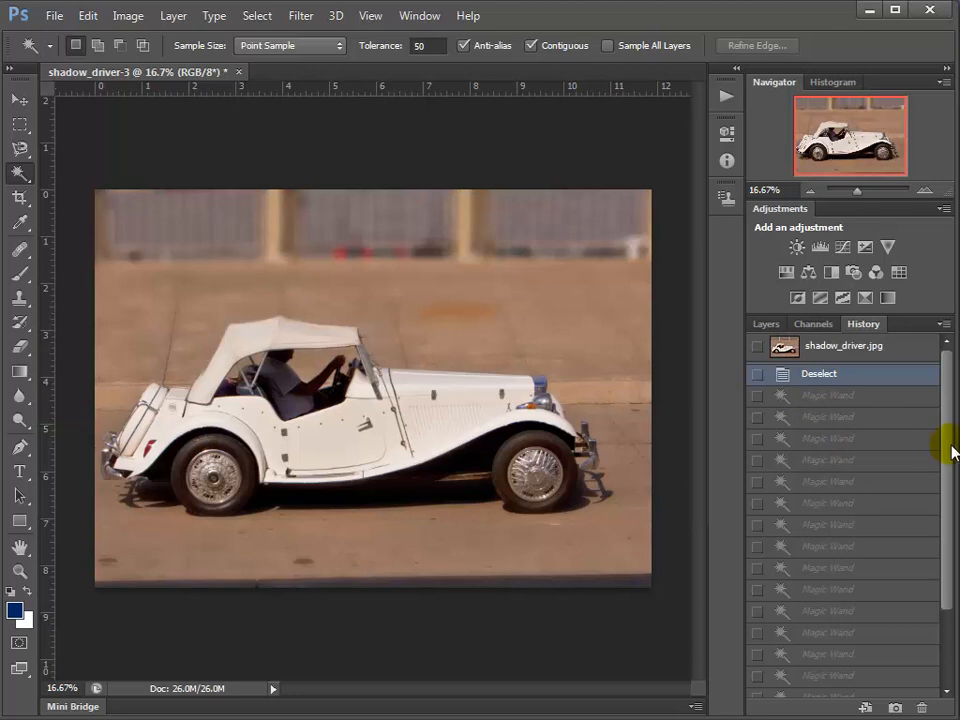
pyautogui.moveTo(952, 452); pyautogui.dragTo(947, 561)
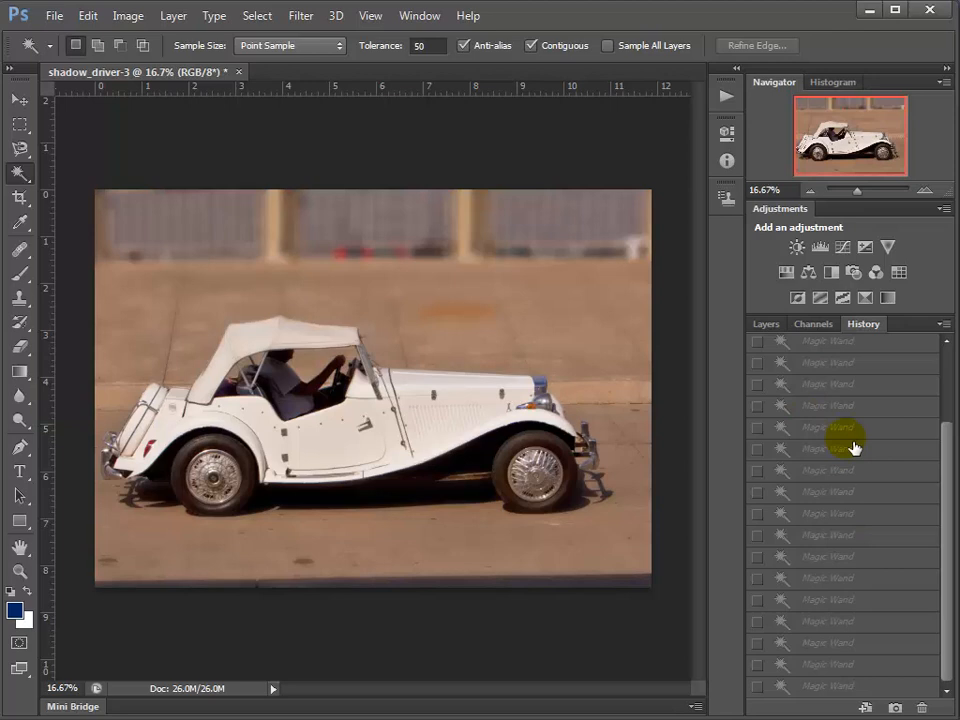
# Switch to the Crop tool with an unconstrained ratio and pull the crop frame's upper-left corner downward.
pyautogui.click(20, 198)
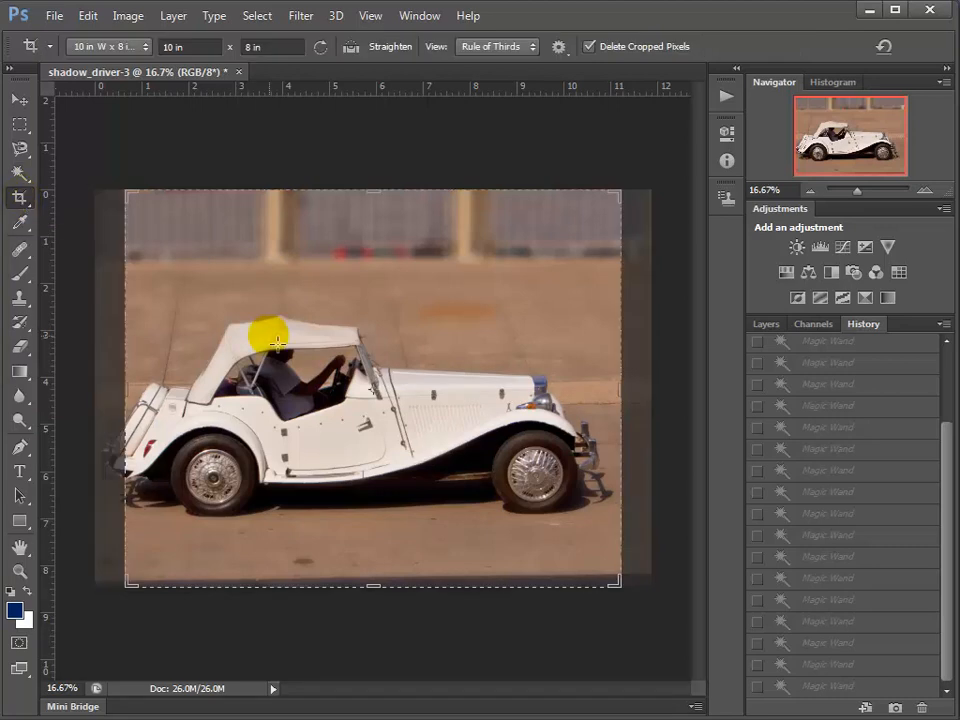
pyautogui.click(101, 47)
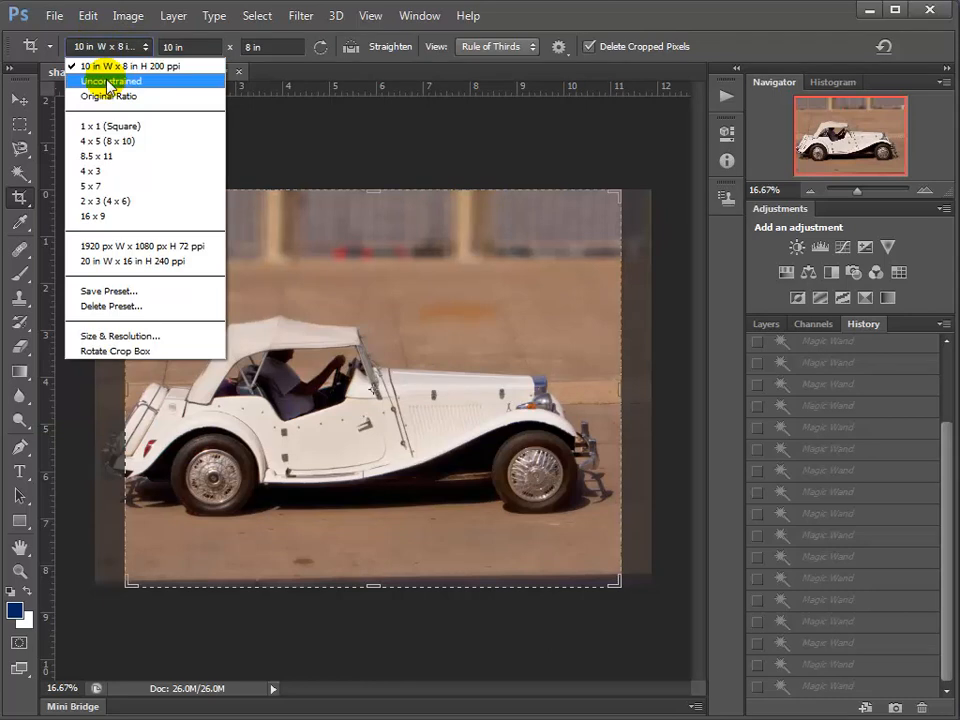
pyautogui.click(107, 84)
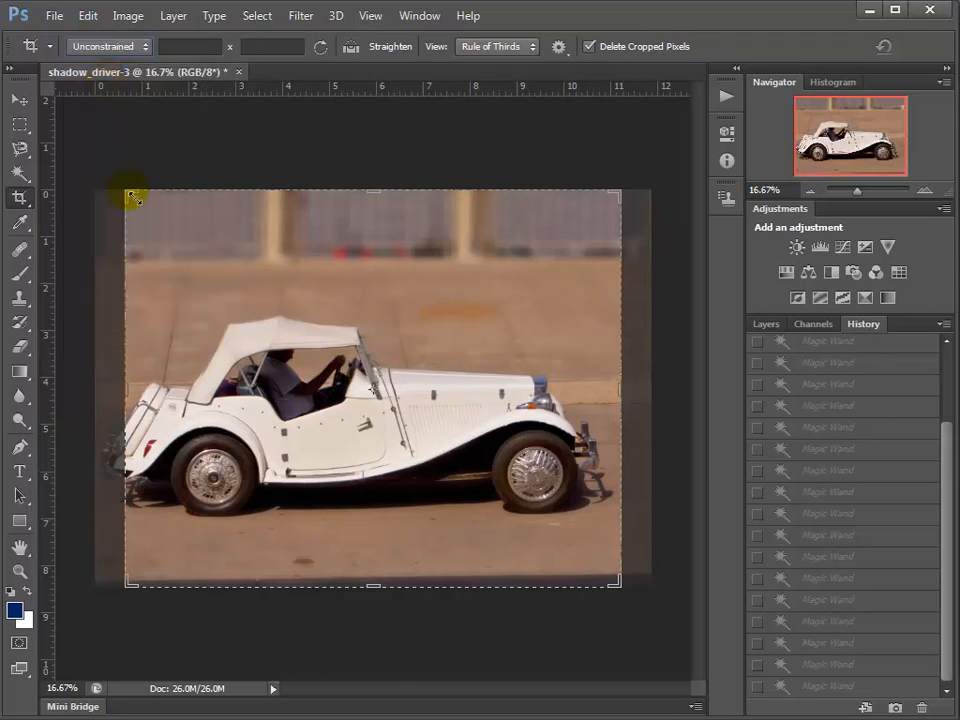
pyautogui.moveTo(133, 193); pyautogui.dragTo(128, 219)
# Set the crop image size to 7 inches wide by 5 inches high at a resolution of 200 pixels/inch.
pyautogui.click(72, 46)
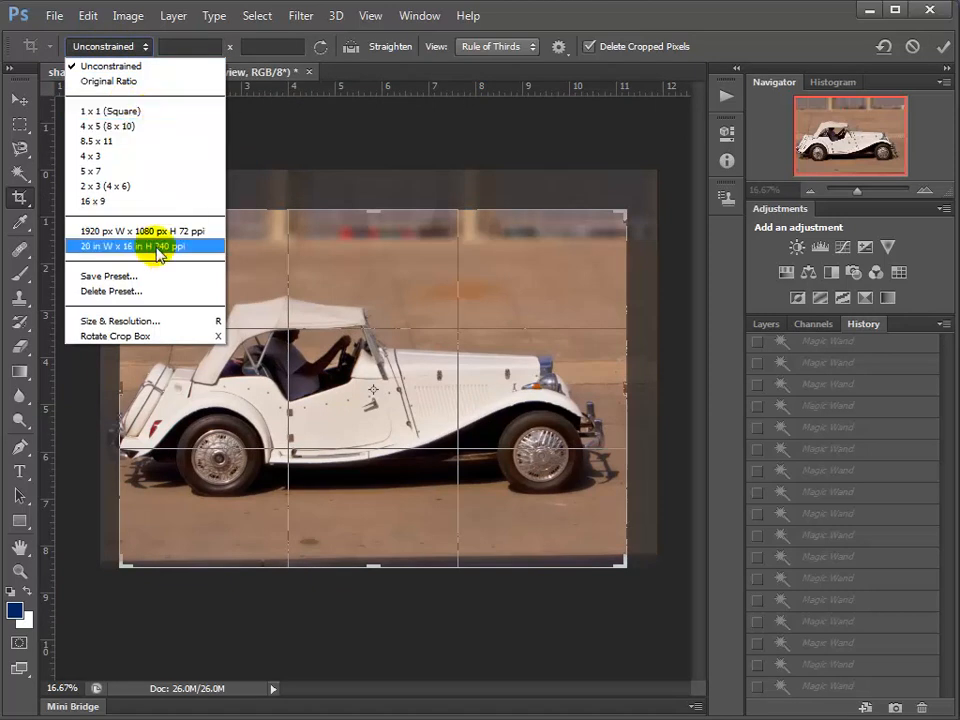
pyautogui.click(112, 326)
pyautogui.moveTo(547, 276); pyautogui.dragTo(382, 222)
pyautogui.click(345, 298)
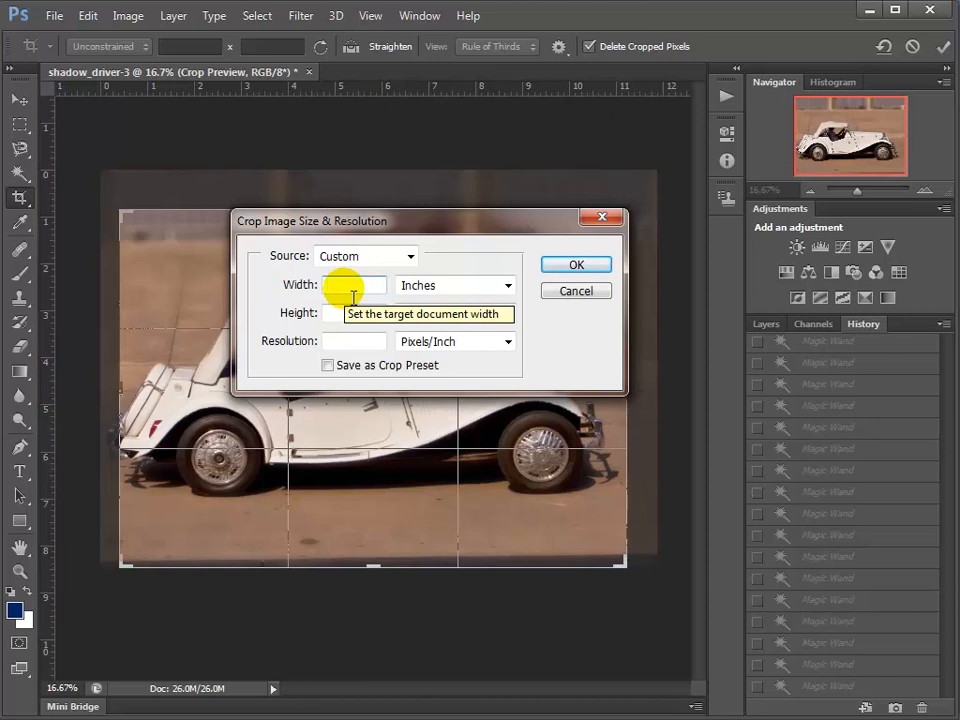
pyautogui.write('7')
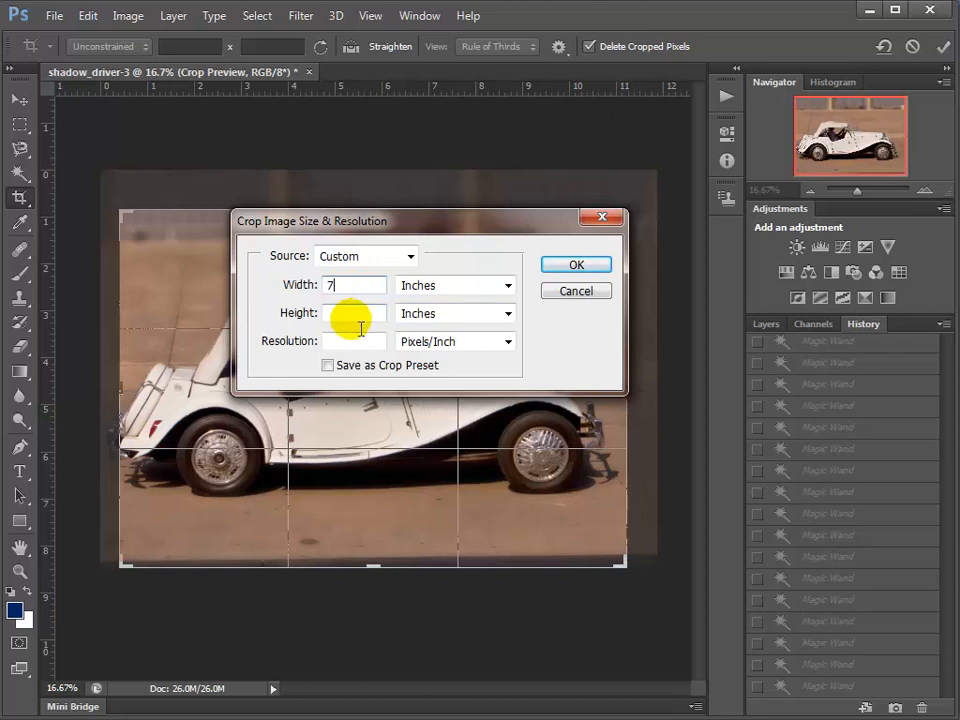
pyautogui.click(345, 314)
pyautogui.write('5')
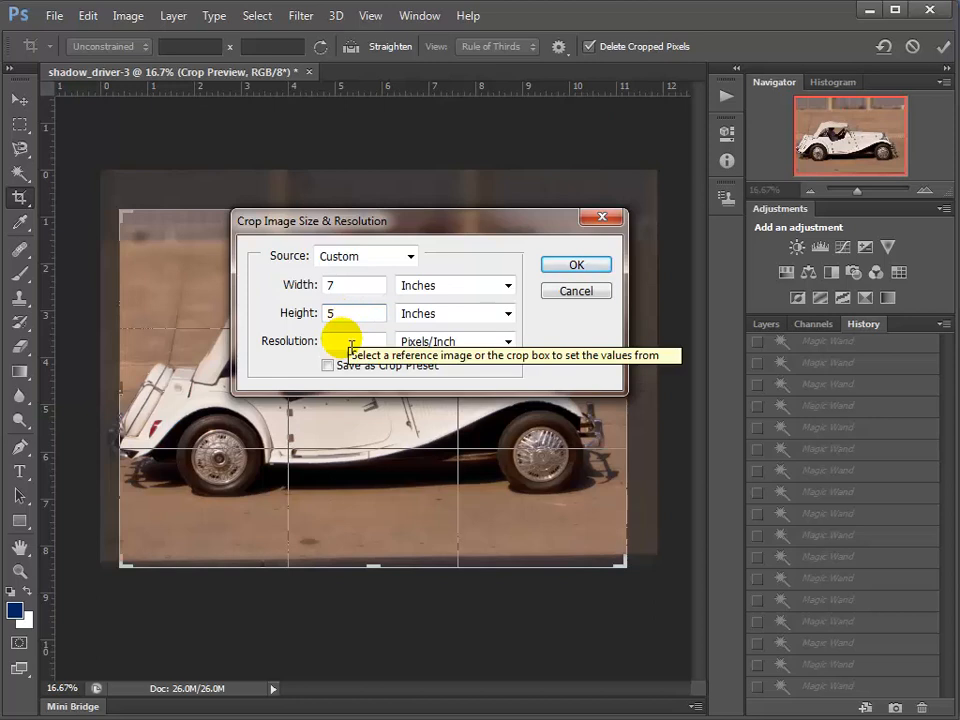
pyautogui.click(351, 343)
pyautogui.write('200')
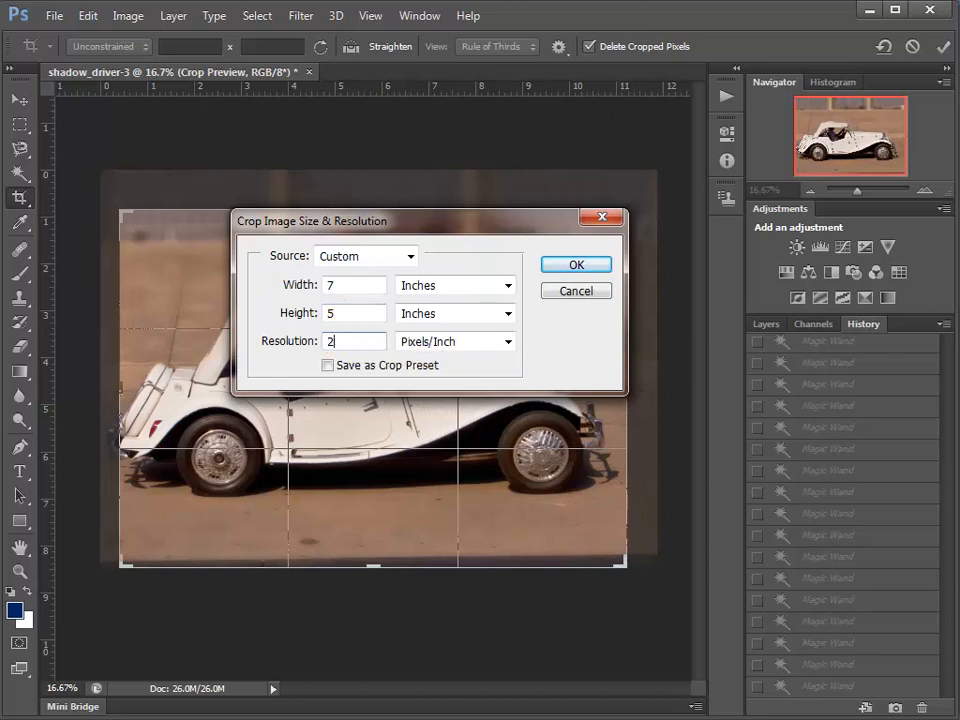
pyautogui.click(588, 266)
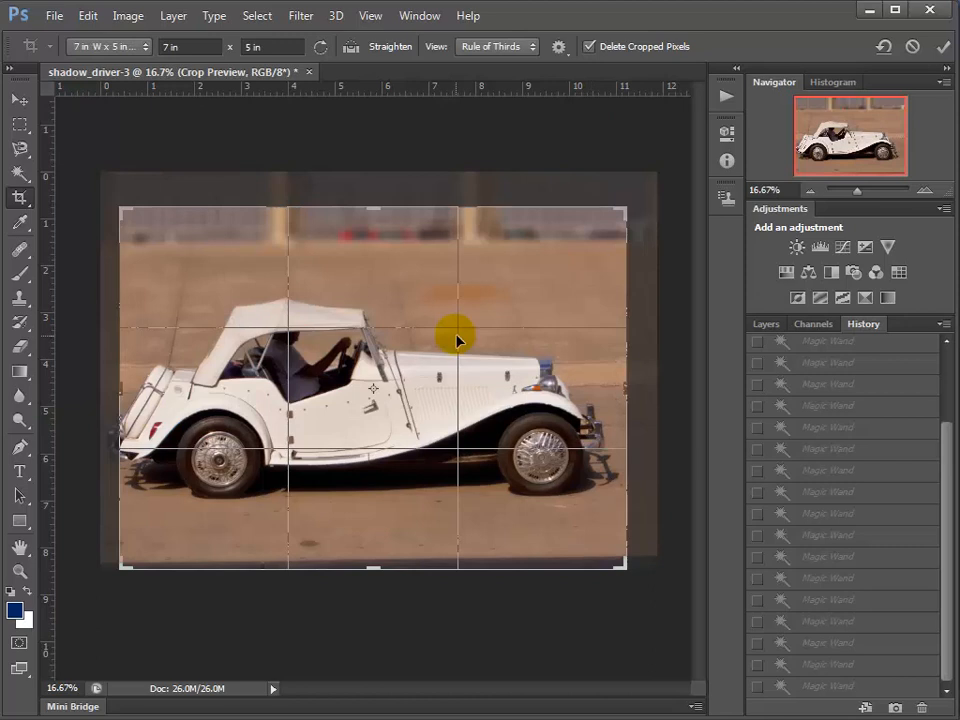
# Reposition the photo so the whole car sits inside the crop frame, and cancel the crop.
pyautogui.moveTo(428, 300)
pyautogui.mouseDown()
pyautogui.moveTo(411, 291)
pyautogui.moveTo(420, 274)
pyautogui.moveTo(428, 325)
pyautogui.moveTo(411, 326)
pyautogui.moveTo(429, 321)
pyautogui.mouseUp()
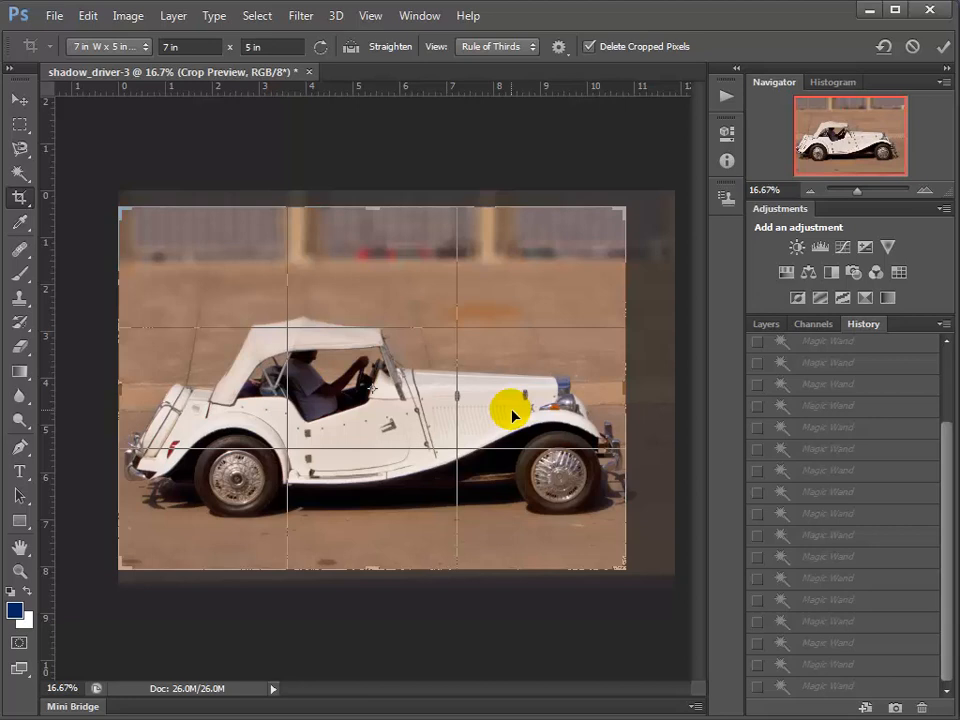
pyautogui.press('Return')
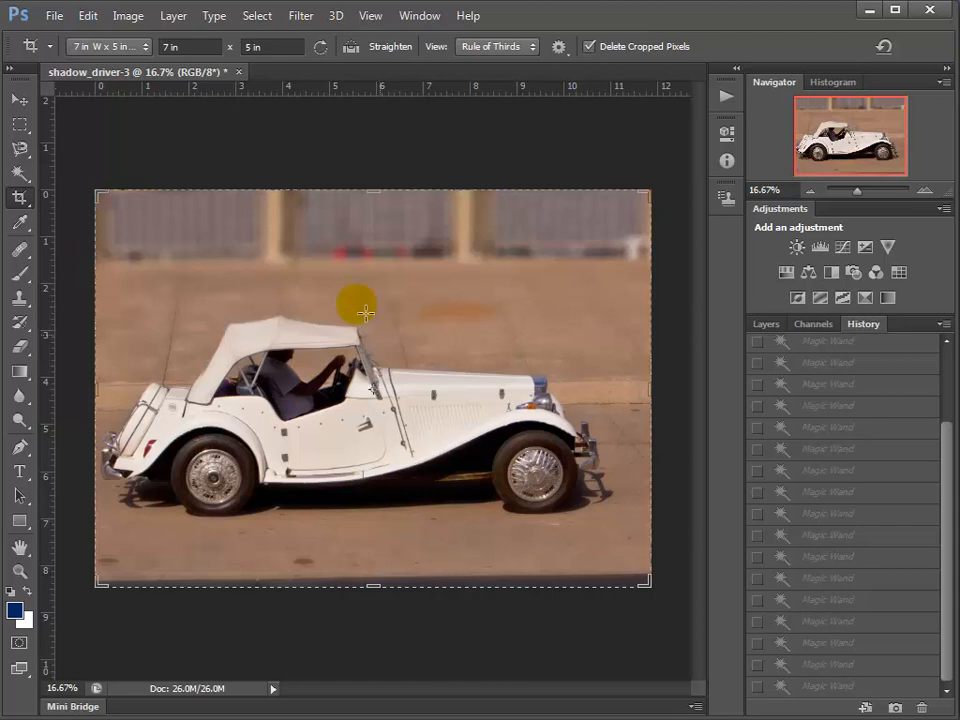
# Switch to the Eyedropper tool and sample a dark gray from outside the photo as the foreground color.
pyautogui.click(22, 228)
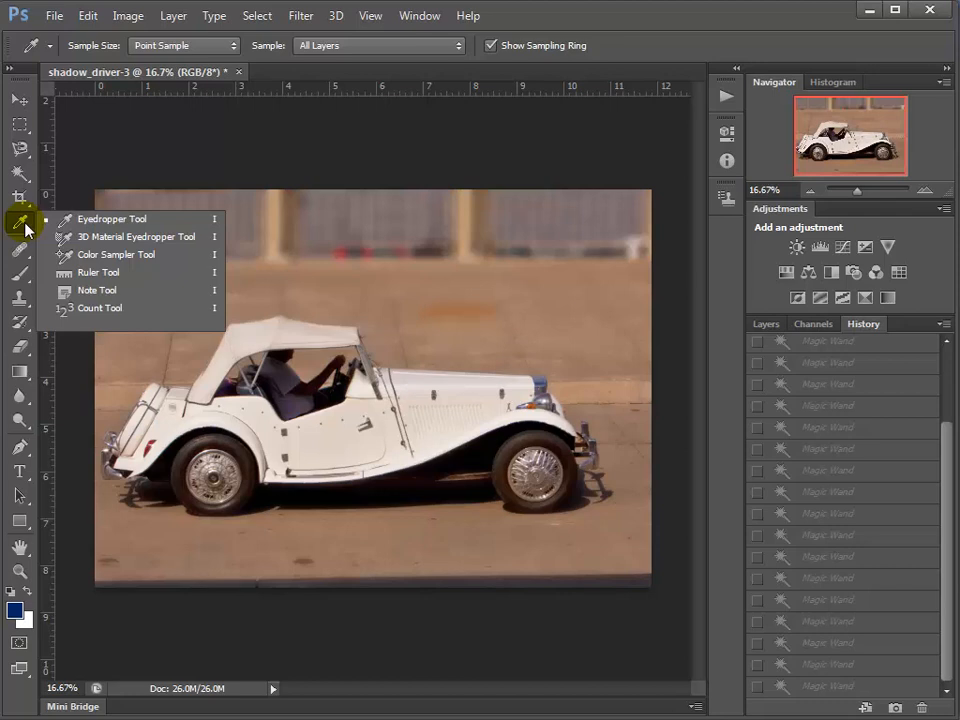
pyautogui.click(182, 156)
pyautogui.click(182, 156)
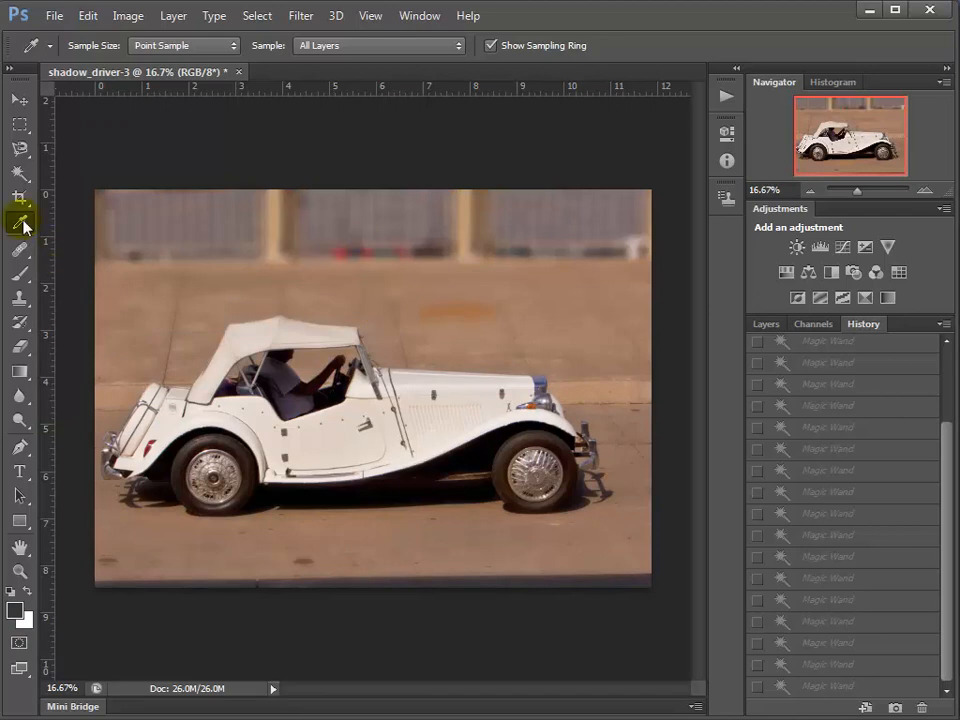
# Sample the foreground color from the red background spot, the white car hood and finally the dark rear tire.
pyautogui.click(346, 260)
pyautogui.click(346, 260)
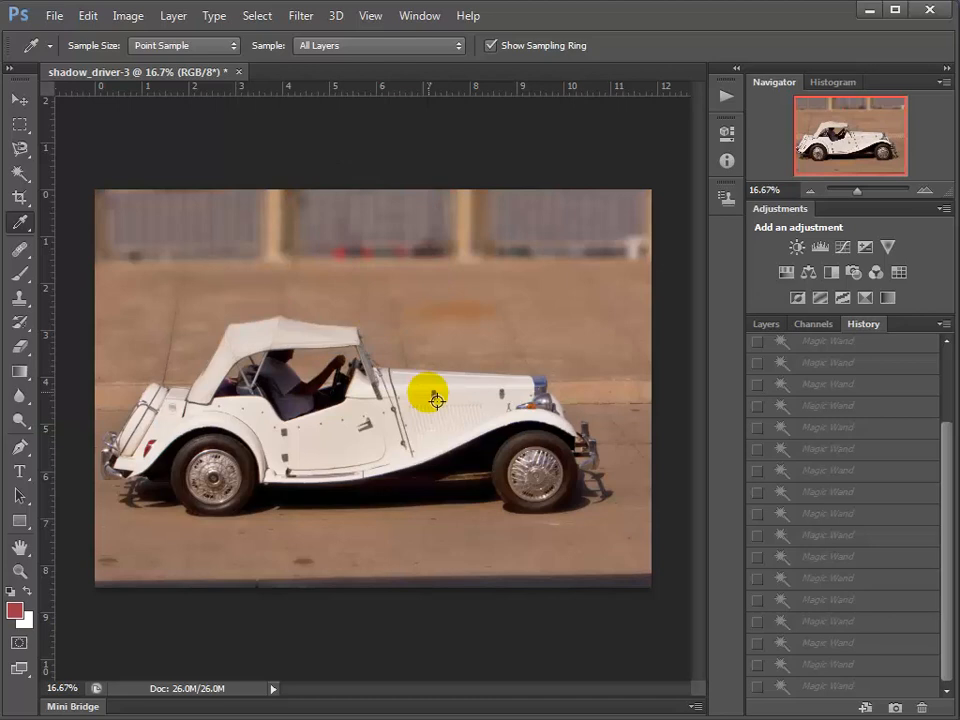
pyautogui.click(474, 397)
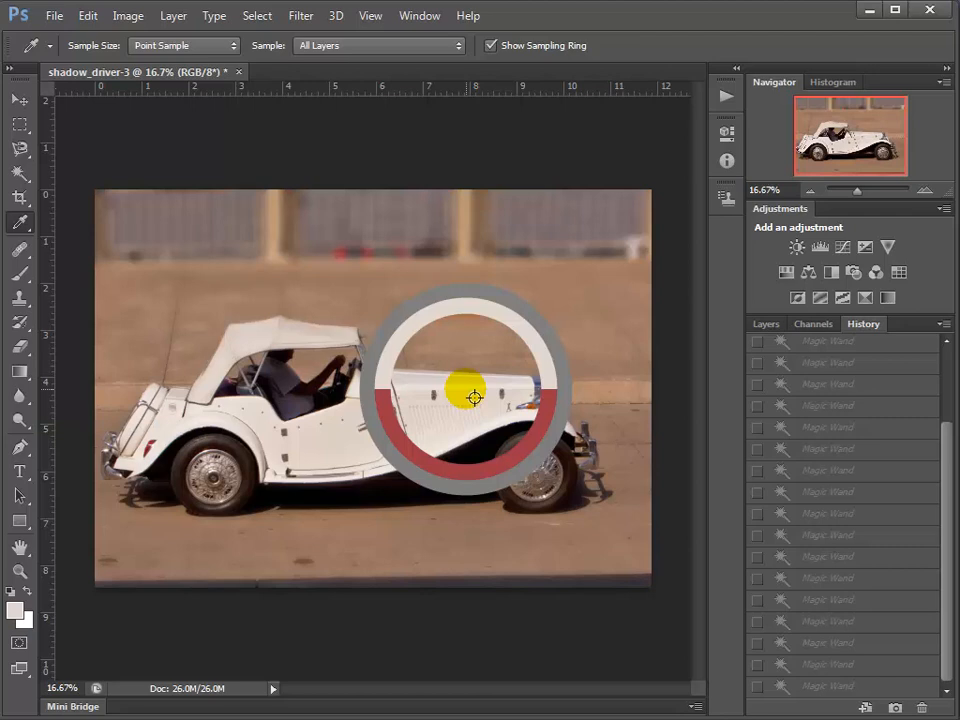
pyautogui.moveTo(474, 398); pyautogui.dragTo(455, 418)
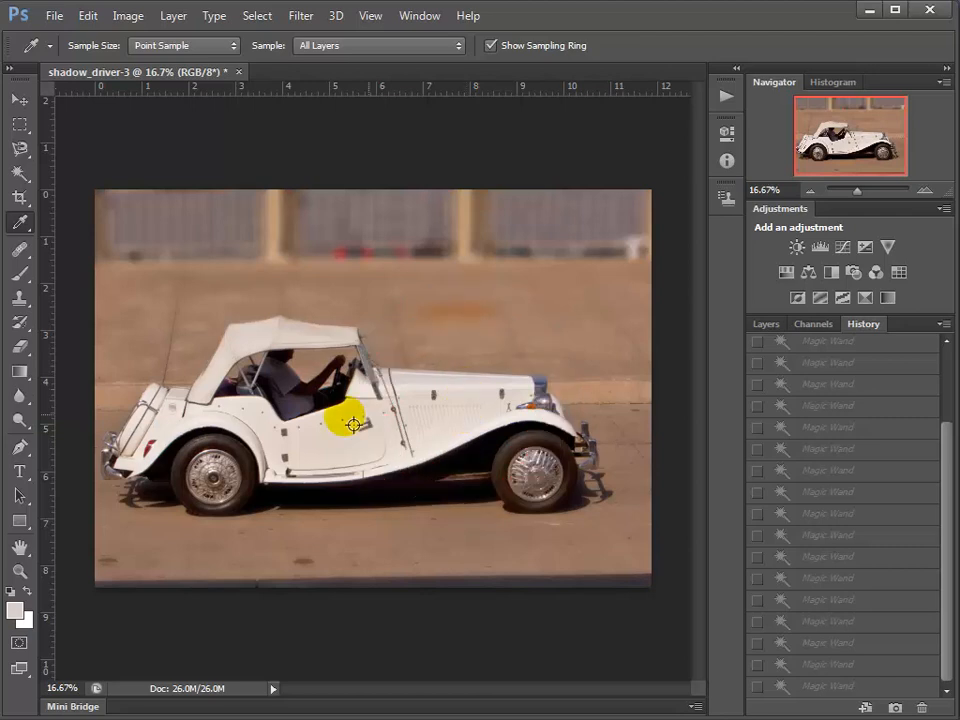
pyautogui.click(213, 452)
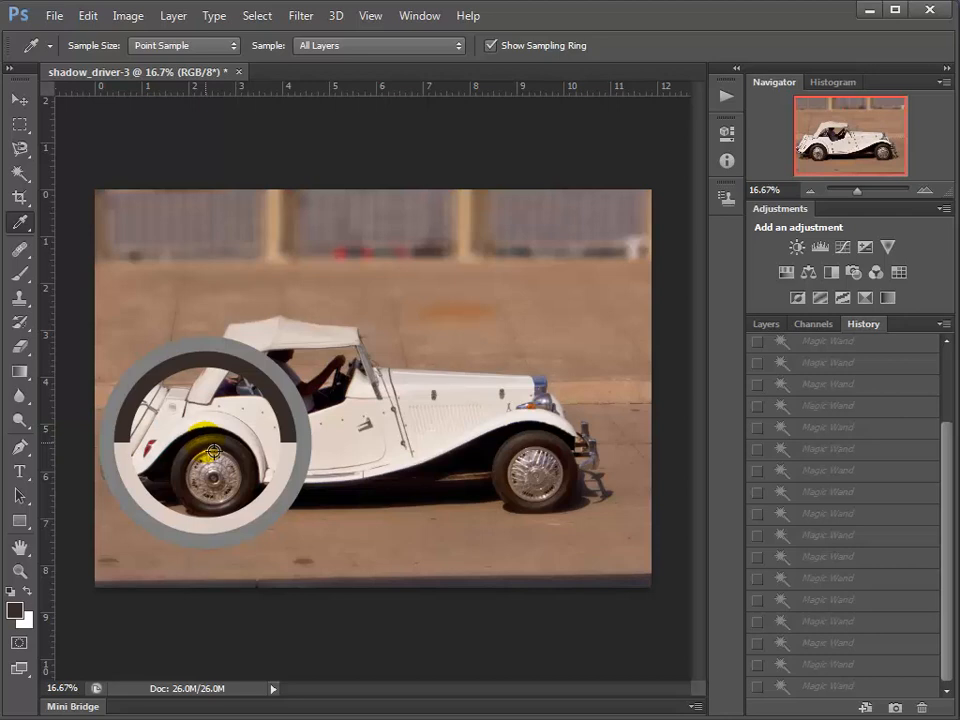
# Switch to the Ruler tool.
pyautogui.click(18, 228)
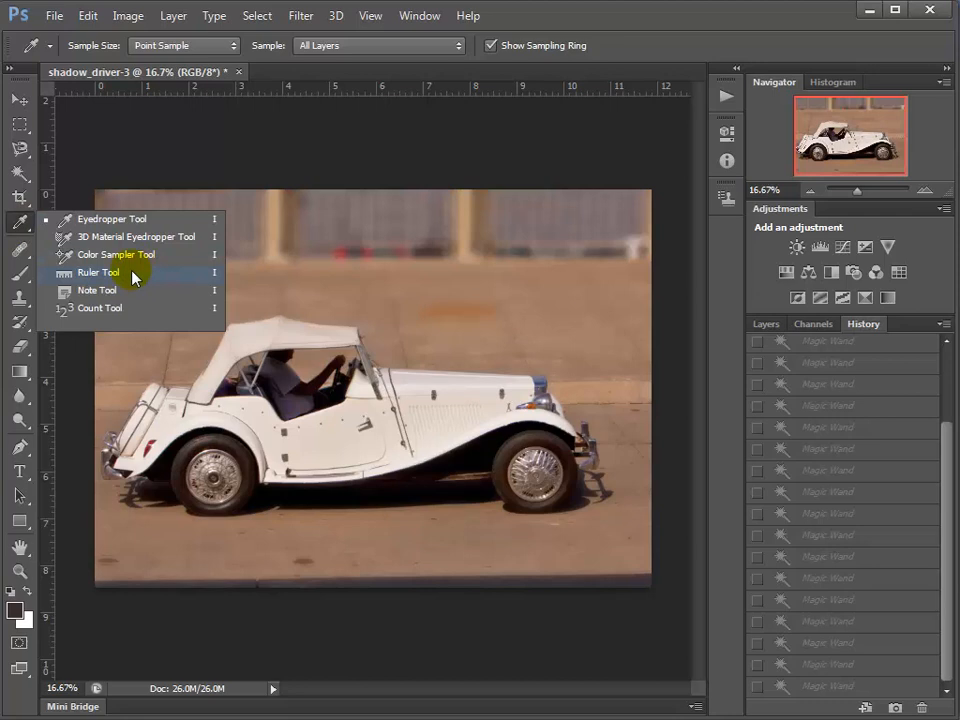
pyautogui.click(98, 272)
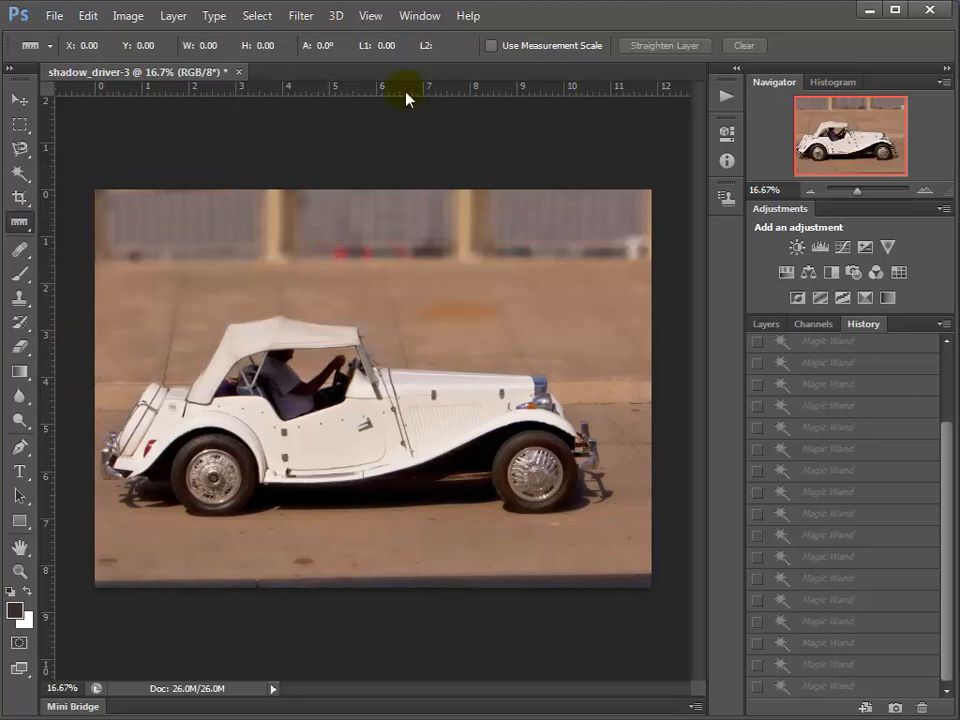
# Switch to the Note tool and place an empty note on the wall above the car's hood.
pyautogui.click(21, 226)
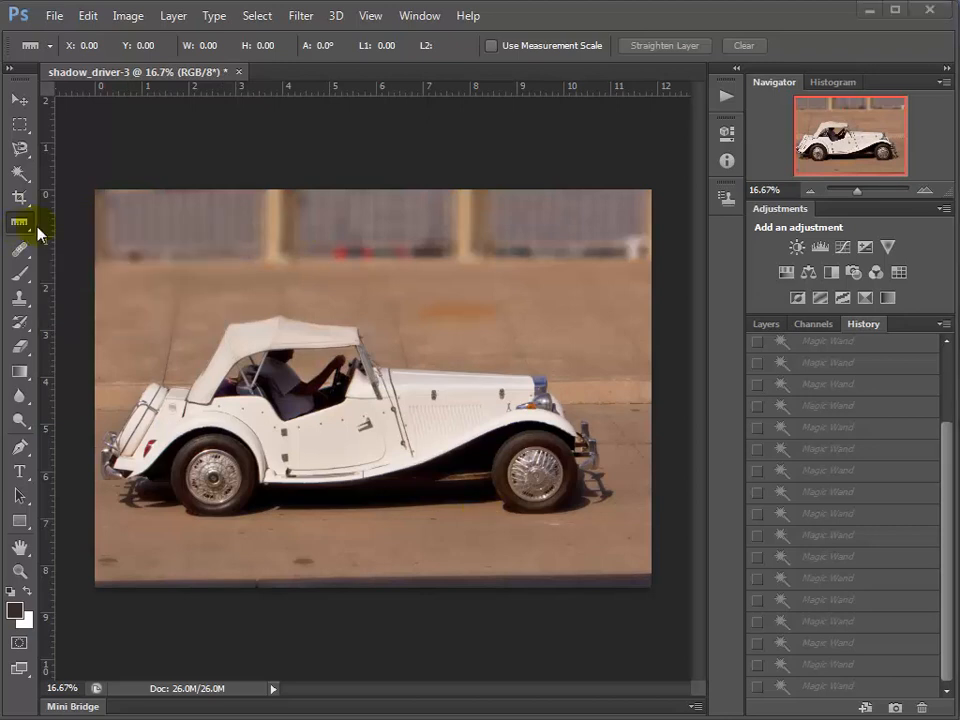
pyautogui.click(28, 233)
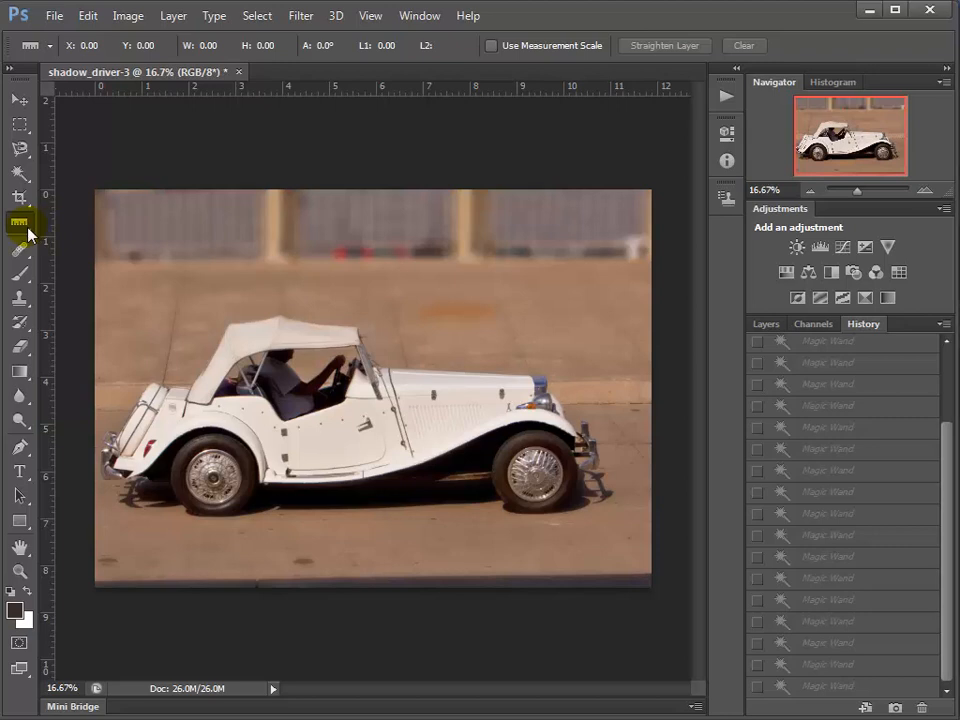
pyautogui.click(28, 233)
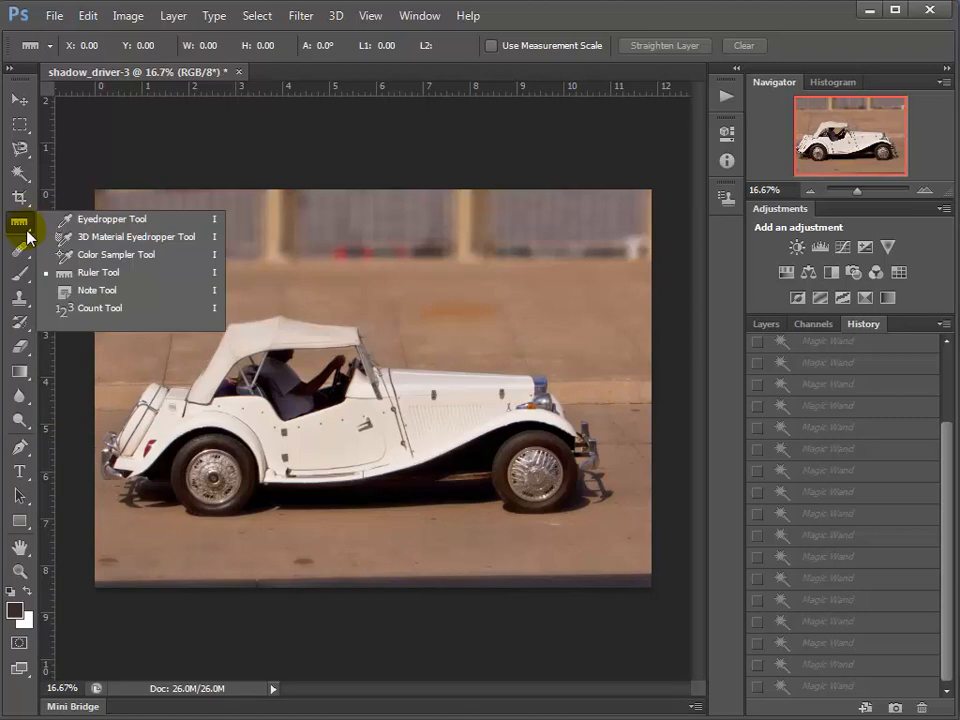
pyautogui.click(95, 292)
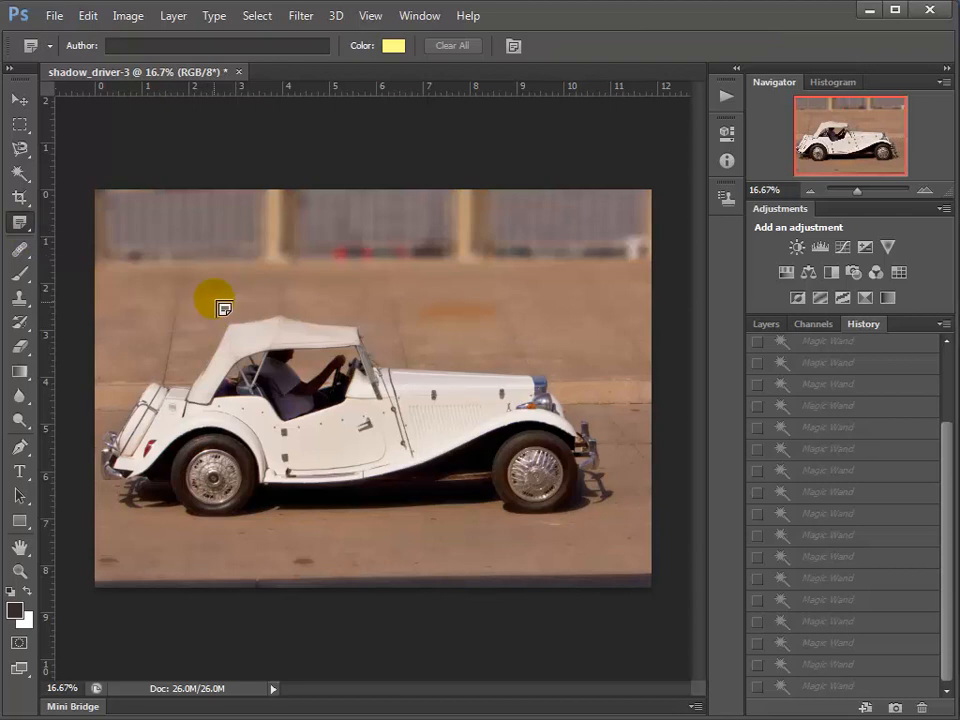
pyautogui.click(505, 291)
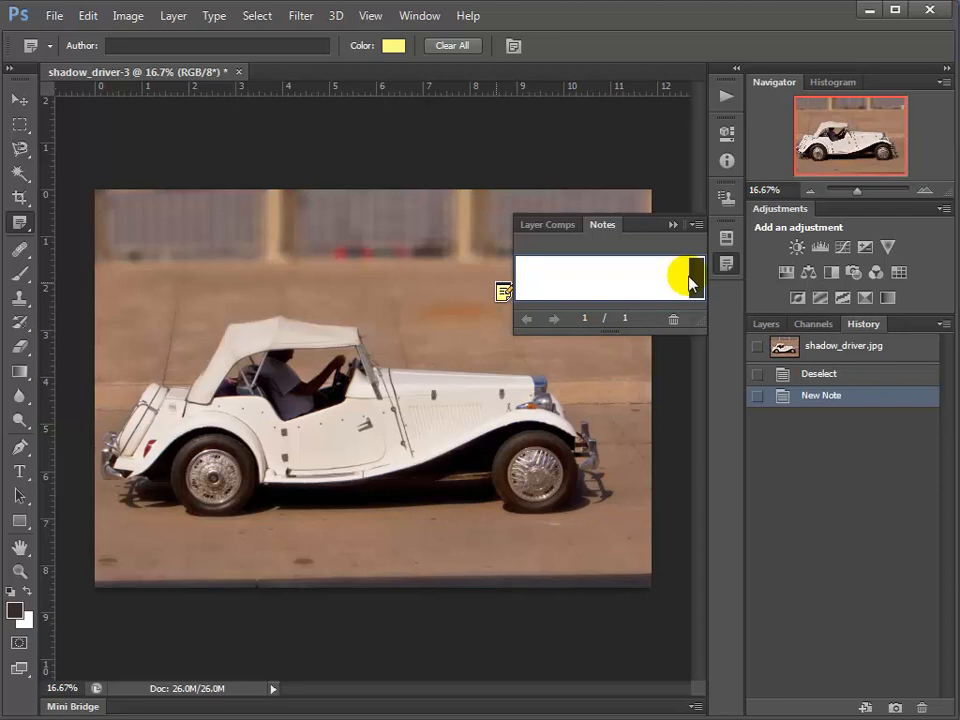
# Delete the note above the hood and collapse the Notes panel.
pyautogui.click(674, 321)
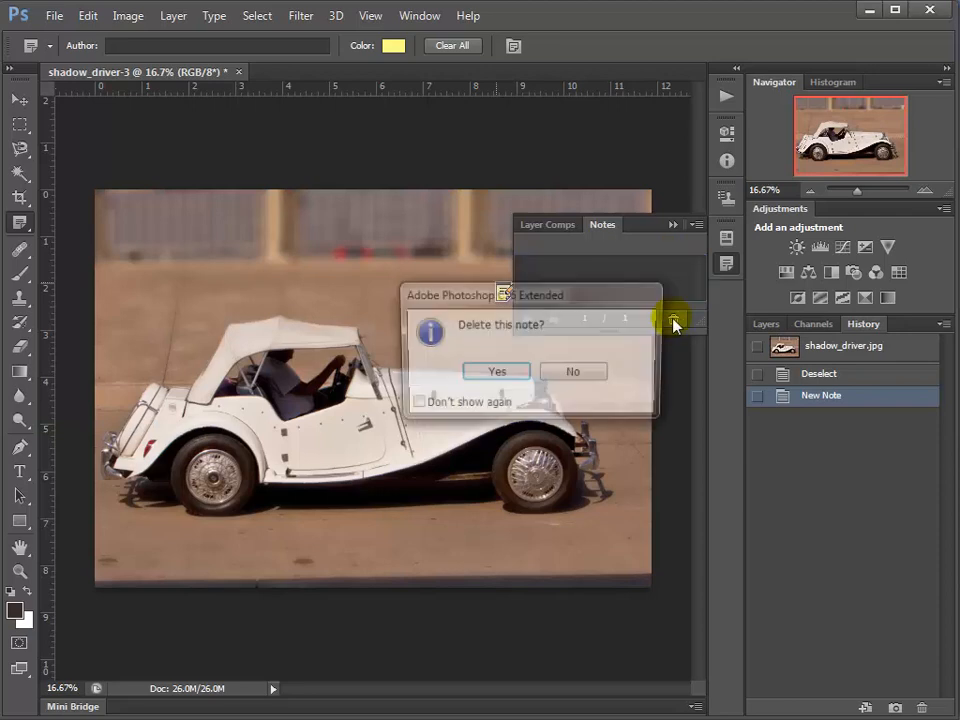
pyautogui.click(494, 375)
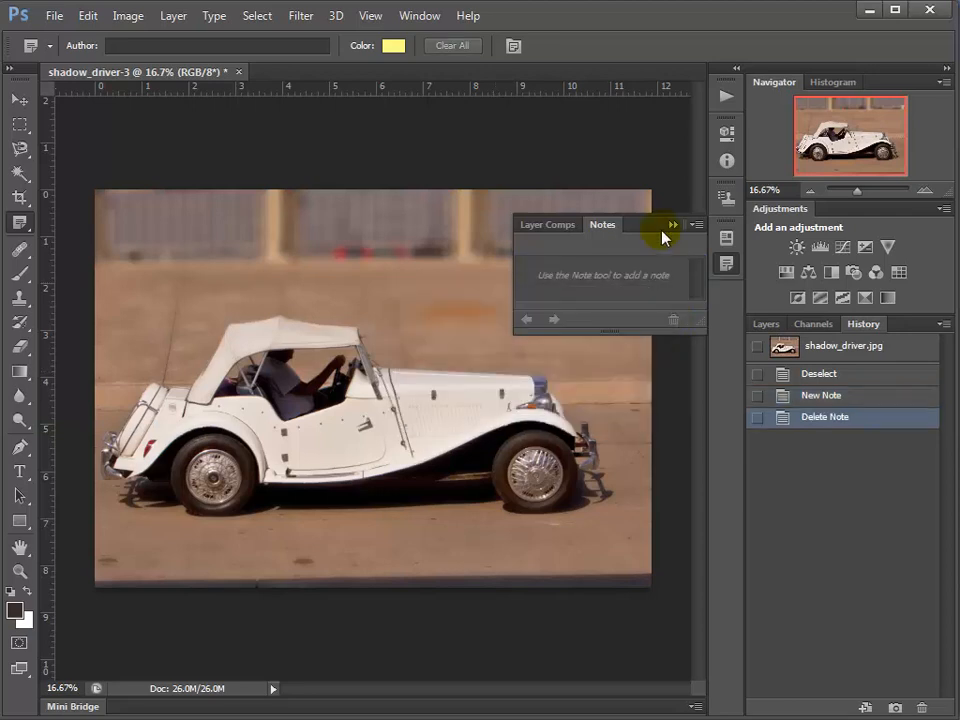
pyautogui.click(673, 224)
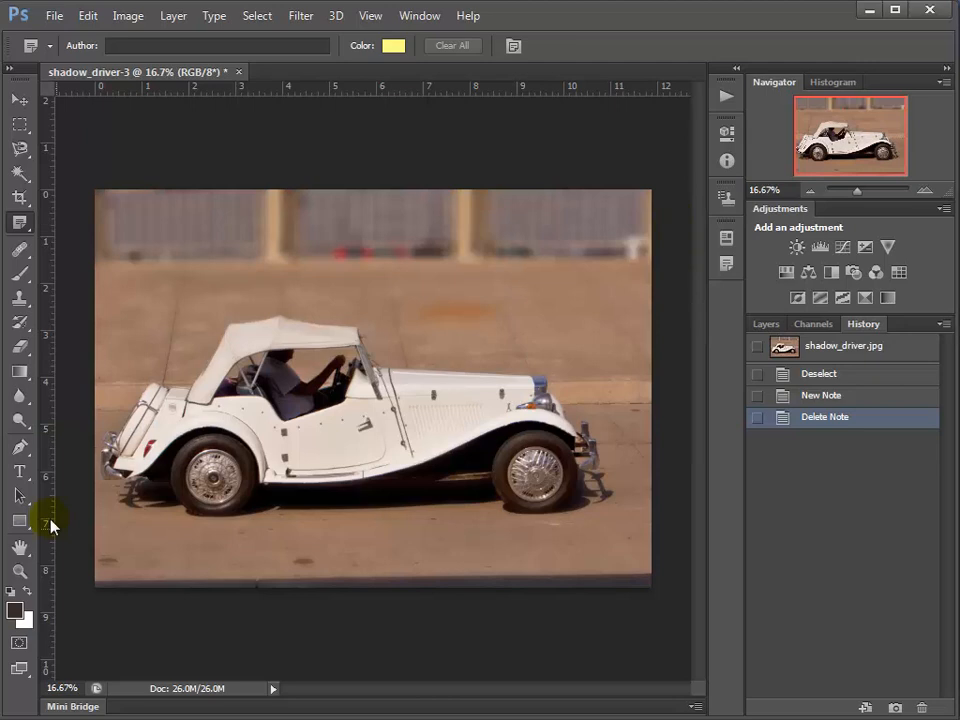
# Remove the dark spots and the oil stain from the pavement beneath the car with the Content-Aware Spot Healing Brush at size 40.
pyautogui.click(27, 254)
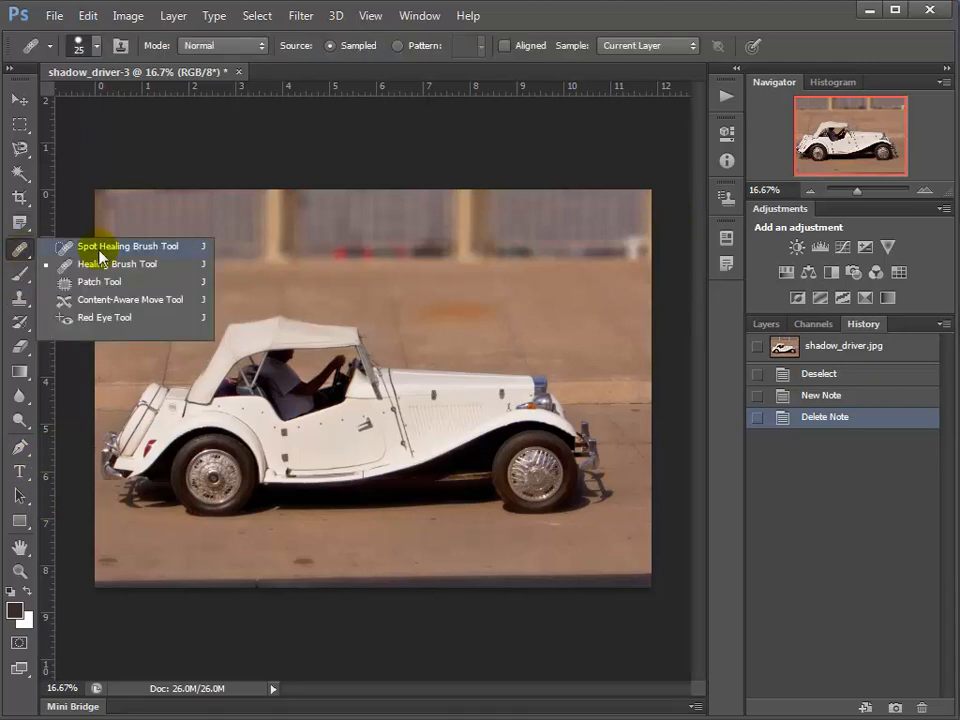
pyautogui.click(156, 252)
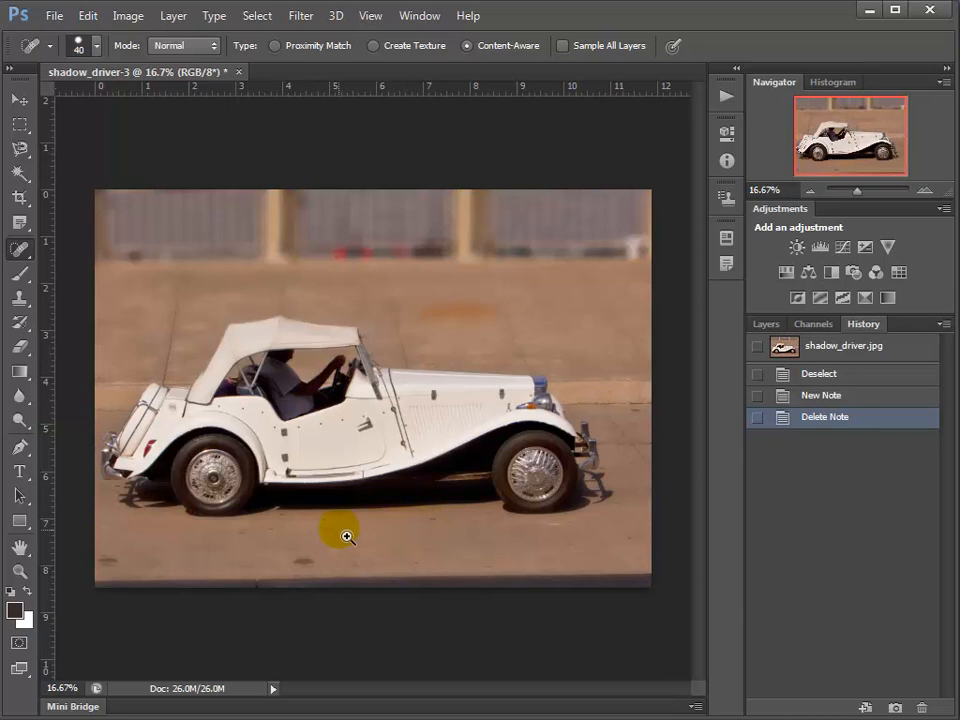
pyautogui.keyDown('ctrl'); pyautogui.click(385, 531); pyautogui.keyUp('ctrl')
pyautogui.keyDown('ctrl'); pyautogui.click(421, 531); pyautogui.keyUp('ctrl')
pyautogui.keyDown('ctrl'); pyautogui.click(443, 523); pyautogui.keyUp('ctrl')
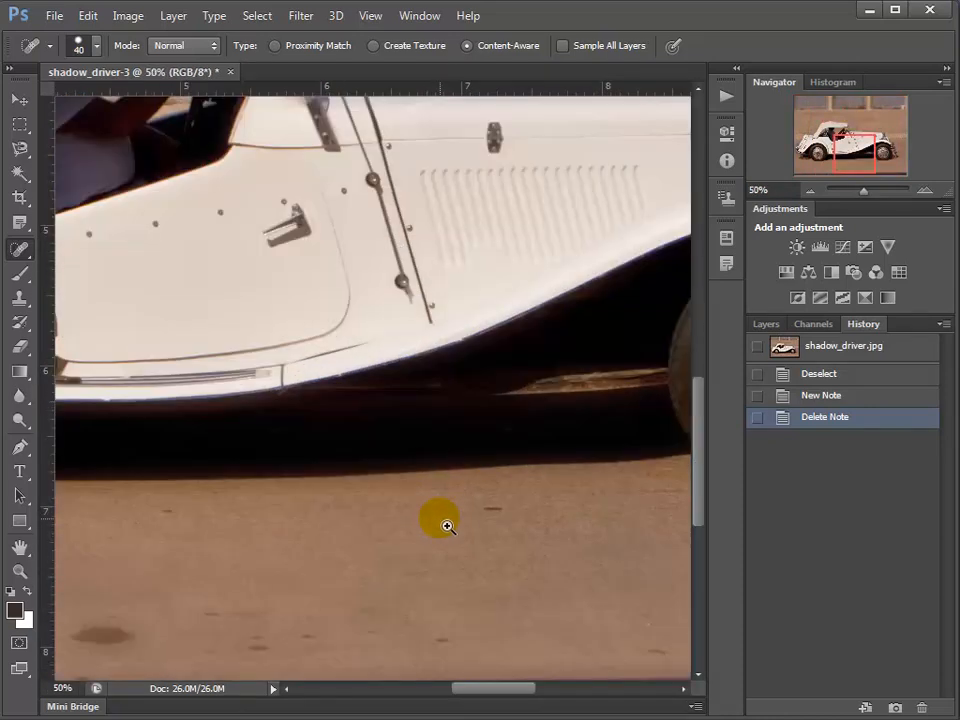
pyautogui.moveTo(518, 517); pyautogui.dragTo(493, 516)
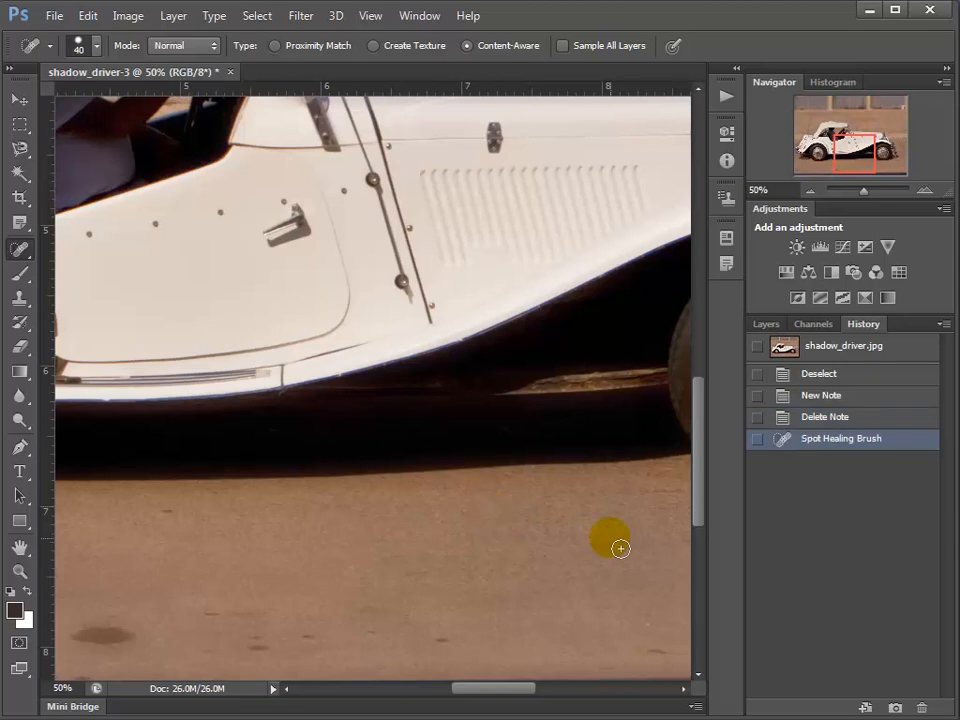
pyautogui.moveTo(158, 512); pyautogui.dragTo(167, 521)
pyautogui.moveTo(456, 643); pyautogui.dragTo(439, 639)
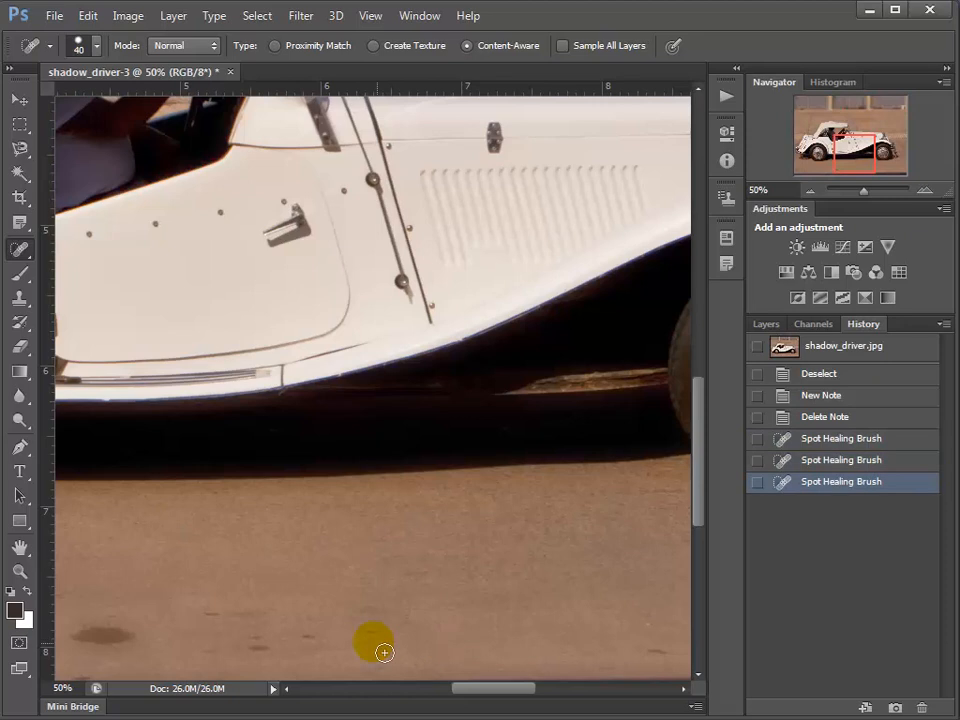
pyautogui.moveTo(377, 647); pyautogui.dragTo(385, 647)
pyautogui.moveTo(135, 641); pyautogui.dragTo(94, 645)
pyautogui.moveTo(296, 659)
pyautogui.mouseDown()
pyautogui.moveTo(263, 631)
pyautogui.moveTo(199, 621)
pyautogui.mouseUp()
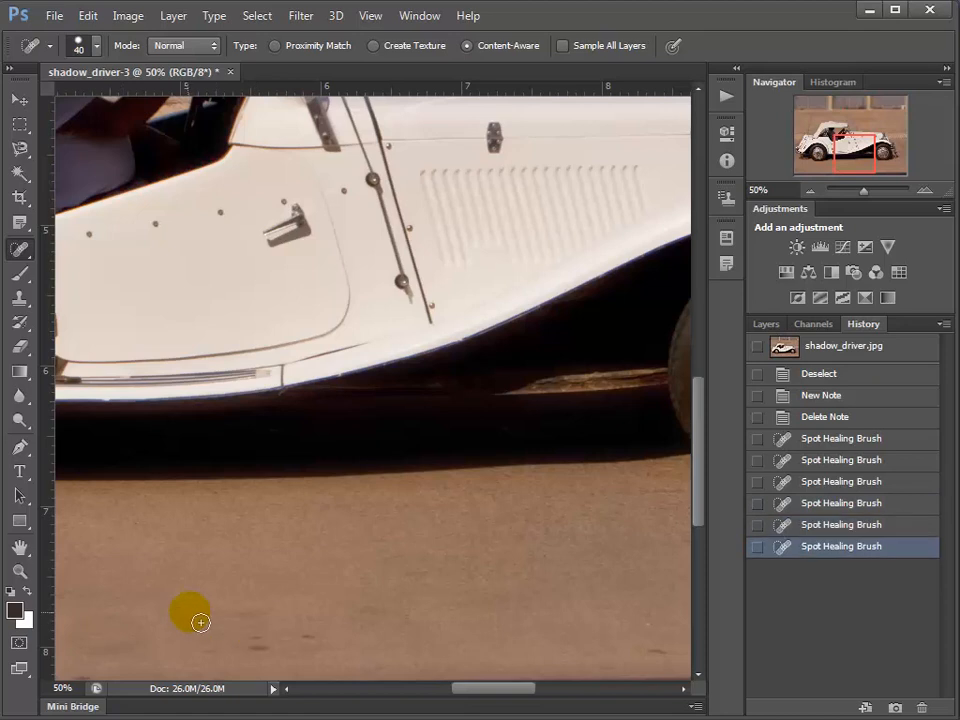
pyautogui.click(308, 645)
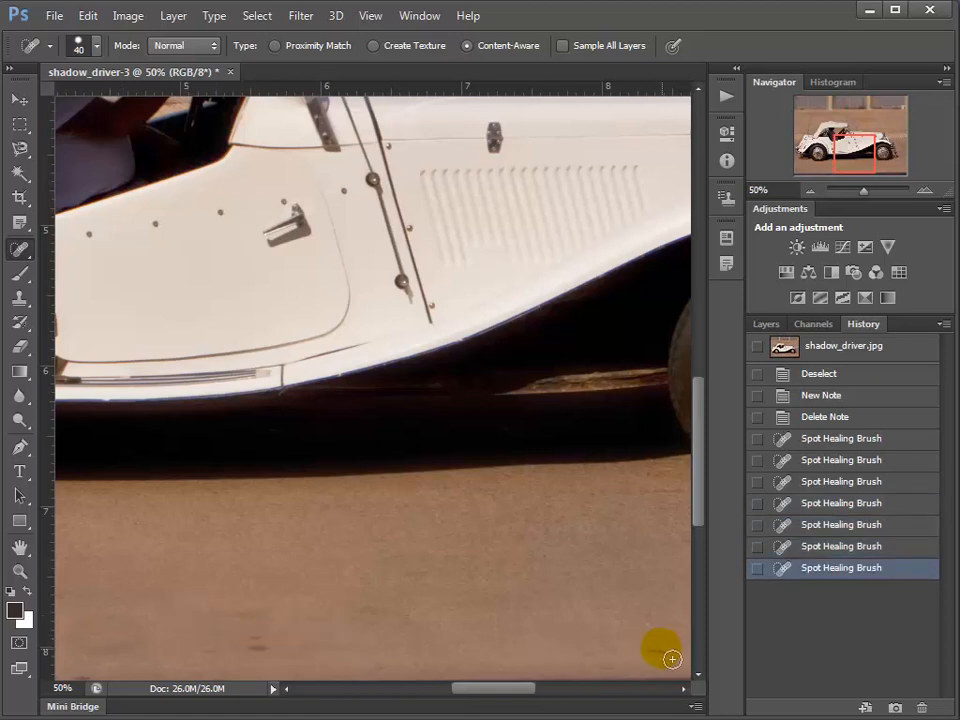
pyautogui.moveTo(669, 660); pyautogui.dragTo(630, 662)
pyautogui.moveTo(285, 659)
pyautogui.mouseDown()
pyautogui.moveTo(251, 658)
pyautogui.moveTo(284, 632)
pyautogui.moveTo(208, 628)
pyautogui.mouseUp()
pyautogui.click(229, 656)
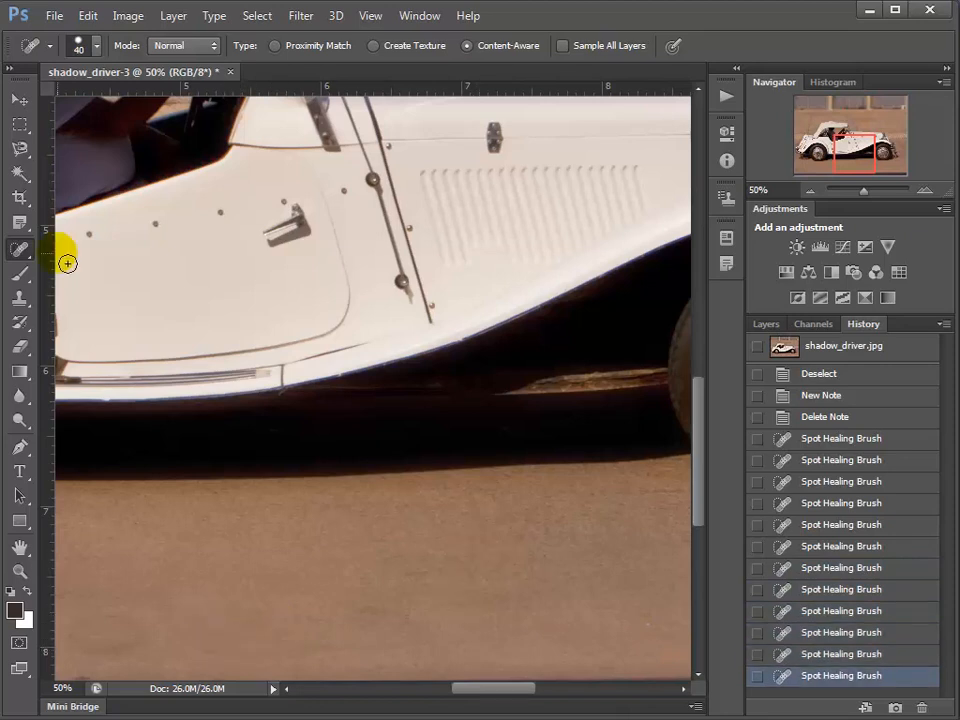
# Cover two small marks on the pavement near the rear wheel with the Healing Brush, sampling clean pavement as the source.
pyautogui.rightClick(27, 252)
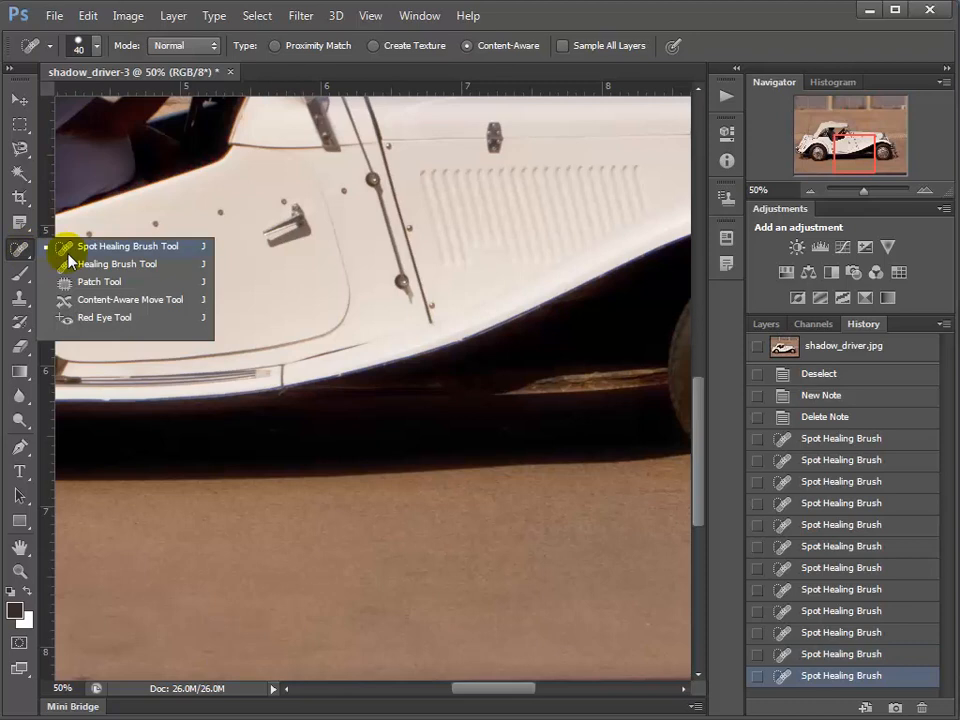
pyautogui.click(140, 268)
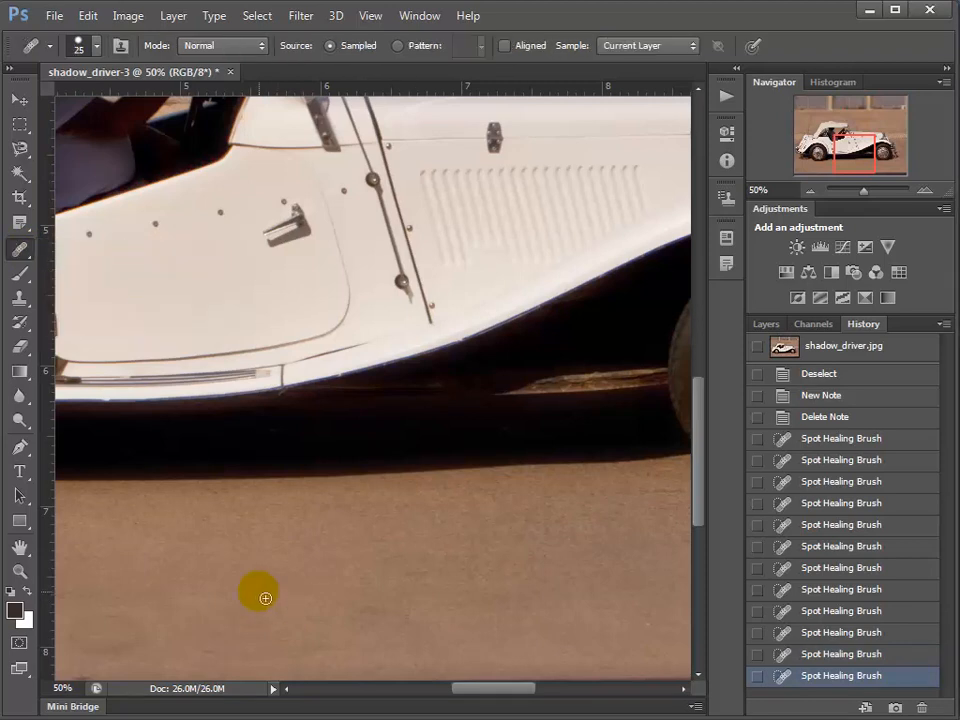
pyautogui.moveTo(261, 593)
pyautogui.mouseDown()
pyautogui.moveTo(413, 468)
pyautogui.moveTo(443, 501)
pyautogui.mouseUp()
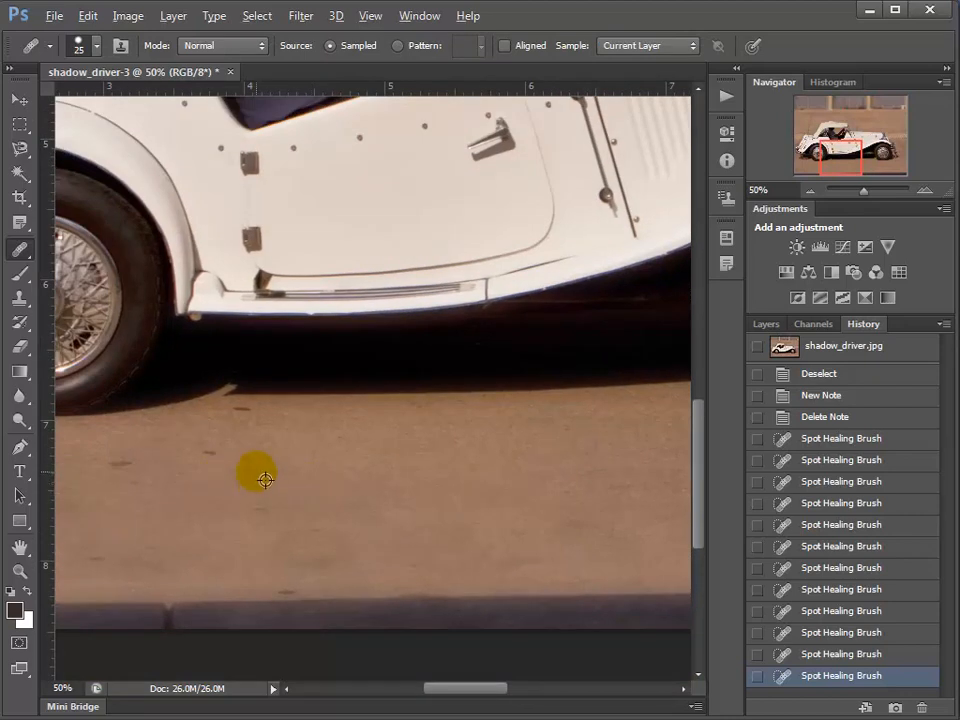
pyautogui.keyDown('alt'); pyautogui.click(220, 460); pyautogui.keyUp('alt')
pyautogui.click(206, 456)
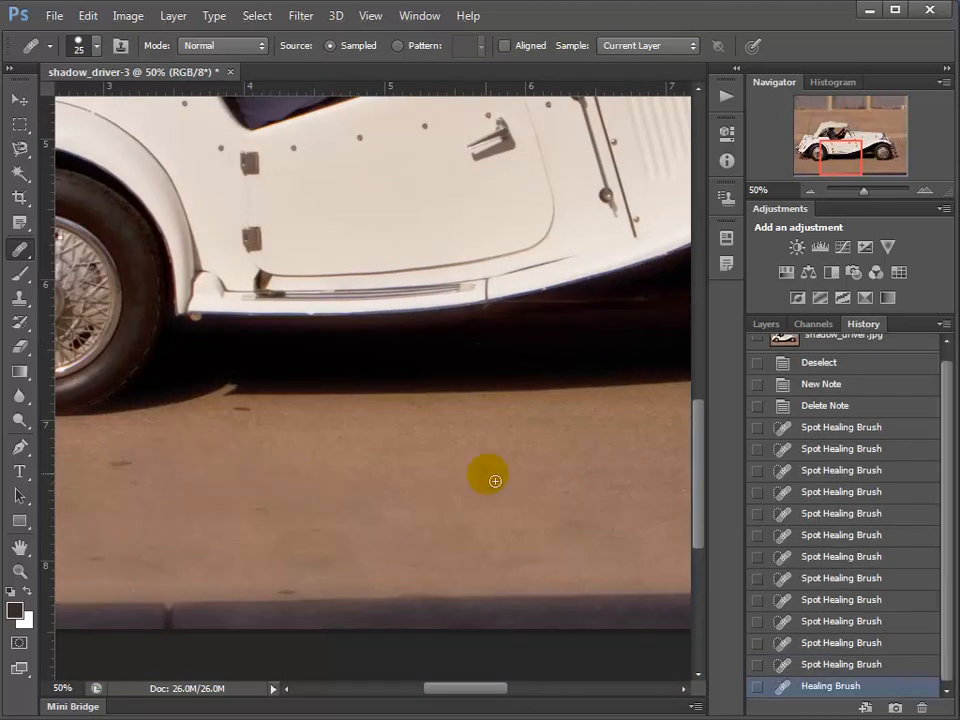
pyautogui.keyDown('alt'); pyautogui.click(492, 481); pyautogui.keyUp('alt')
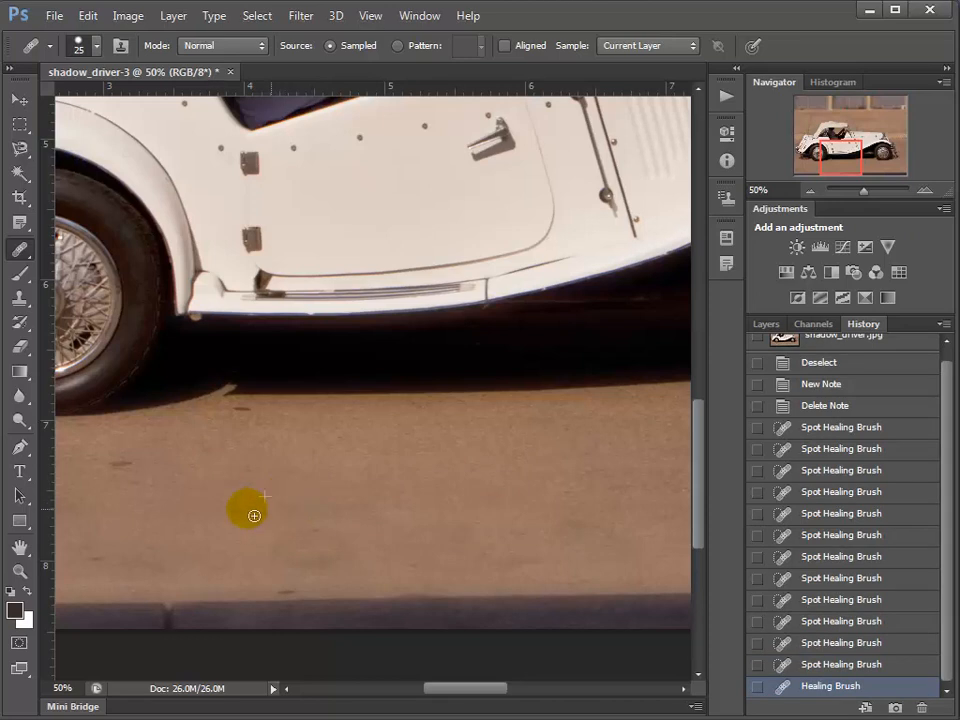
pyautogui.click(252, 514)
# Replace the dark marks on the pavement below the rear wheel with clean pavement using the Patch tool, and deselect.
pyautogui.click(20, 252)
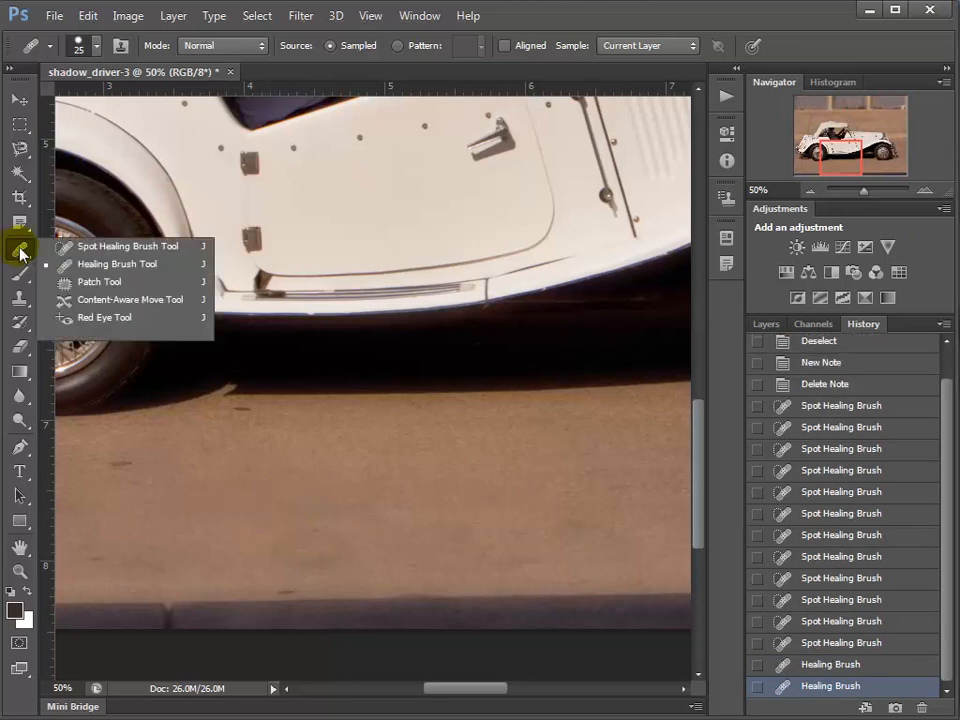
pyautogui.click(98, 283)
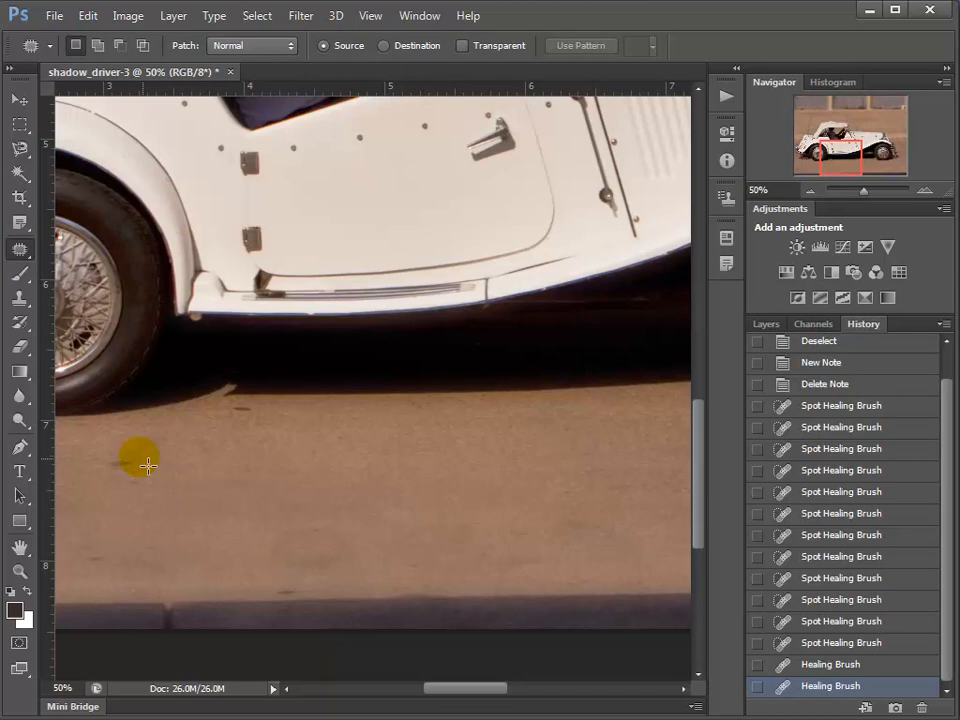
pyautogui.moveTo(148, 465)
pyautogui.mouseDown()
pyautogui.moveTo(111, 471)
pyautogui.moveTo(131, 467)
pyautogui.moveTo(120, 462)
pyautogui.moveTo(240, 474)
pyautogui.moveTo(236, 429)
pyautogui.moveTo(193, 450)
pyautogui.moveTo(334, 483)
pyautogui.mouseUp()
pyautogui.hotkey('ctrl', 'd')
pyautogui.hotkey('ctrl', 'd')
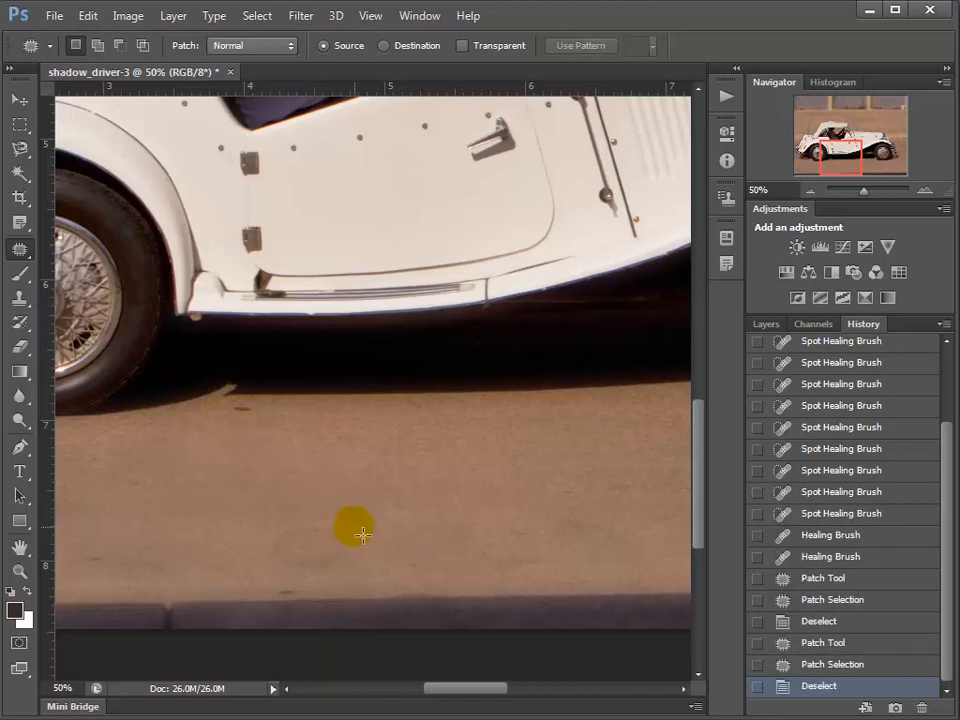
# Patch the faint stains near the curb and the remaining marks below the rear wheel with clean pavement, clearing each selection.
pyautogui.moveTo(362, 535)
pyautogui.mouseDown()
pyautogui.moveTo(258, 541)
pyautogui.moveTo(266, 574)
pyautogui.moveTo(385, 580)
pyautogui.mouseUp()
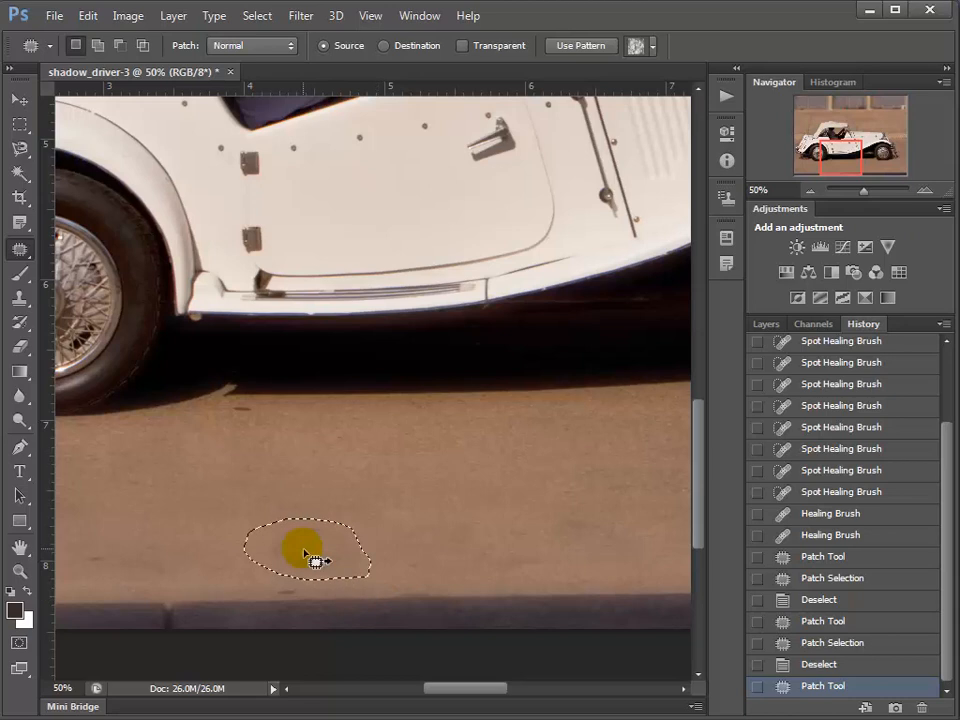
pyautogui.moveTo(304, 553); pyautogui.dragTo(447, 482)
pyautogui.click(413, 518)
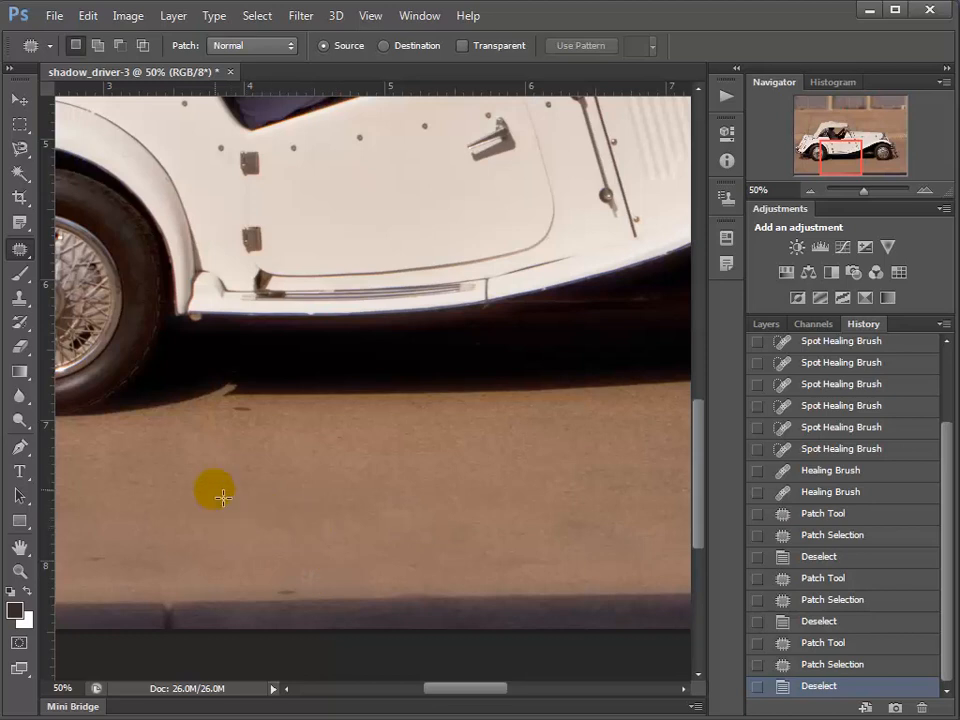
pyautogui.moveTo(202, 491)
pyautogui.mouseDown()
pyautogui.moveTo(354, 480)
pyautogui.moveTo(421, 508)
pyautogui.moveTo(347, 489)
pyautogui.moveTo(369, 510)
pyautogui.moveTo(424, 522)
pyautogui.mouseUp()
pyautogui.moveTo(339, 564)
pyautogui.mouseDown()
pyautogui.moveTo(323, 585)
pyautogui.moveTo(375, 514)
pyautogui.mouseUp()
pyautogui.click(315, 499)
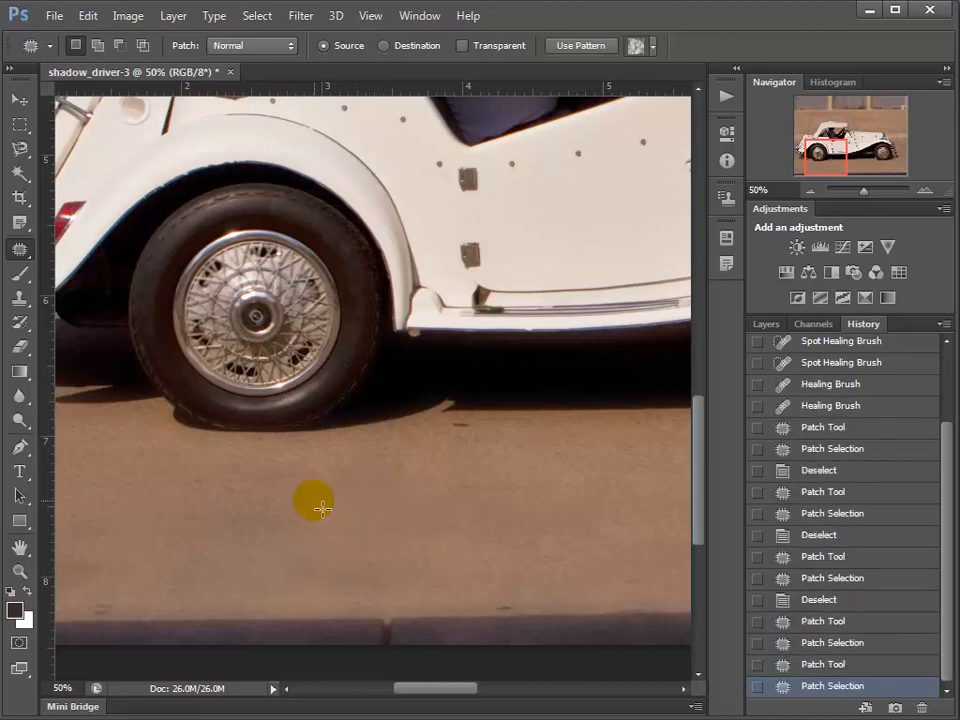
# Paint a dark stroke from the car door down beside the rear wheel using a hard round 250 px brush at 61% opacity.
pyautogui.click(28, 255)
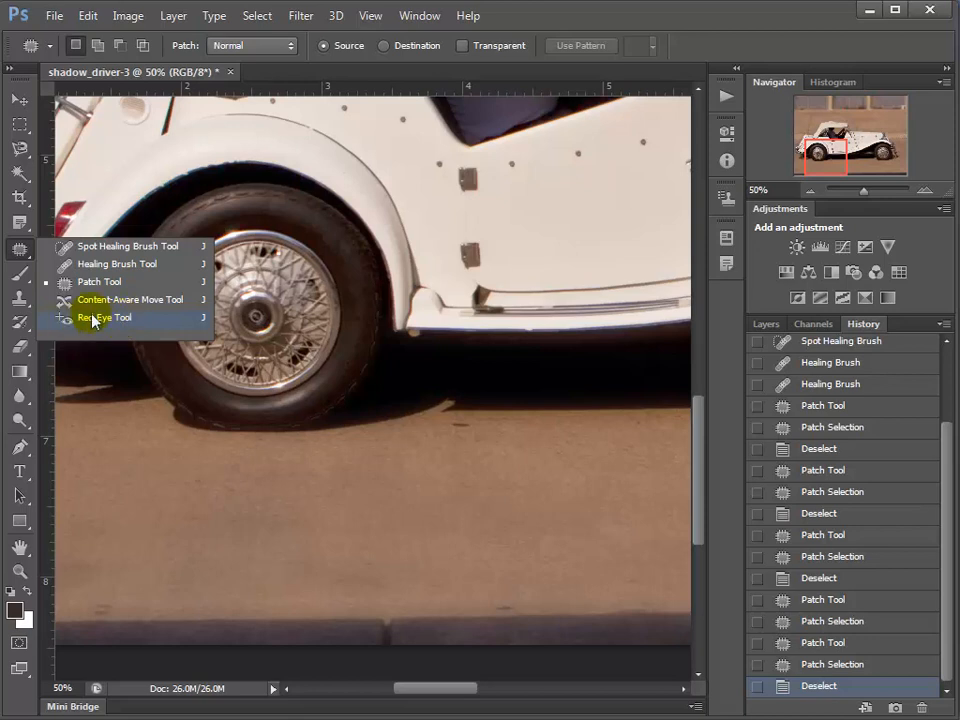
pyautogui.click(18, 276)
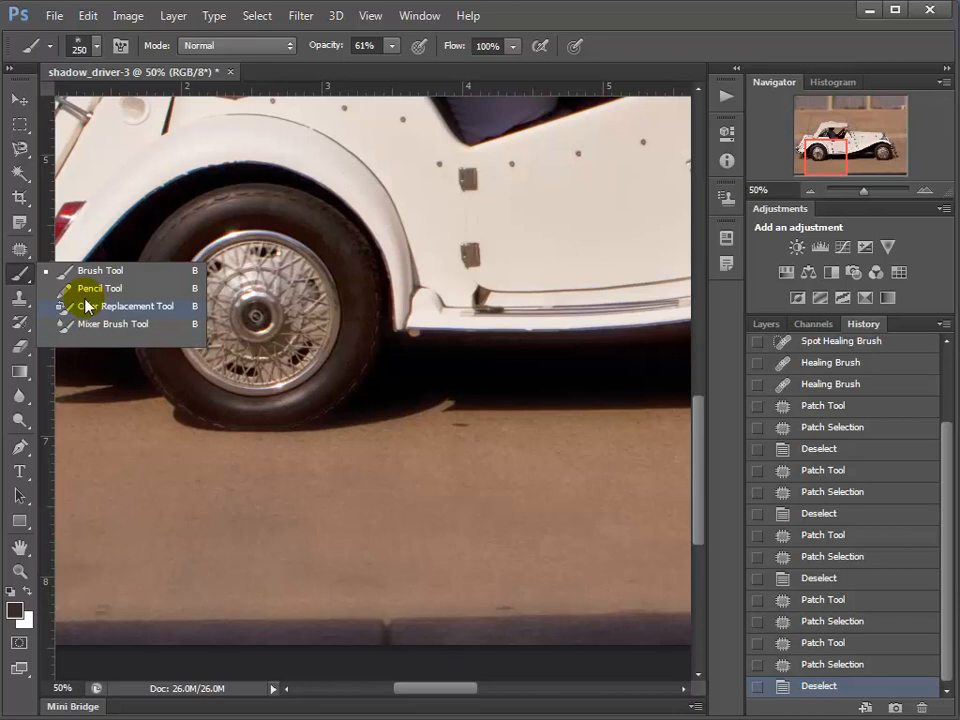
pyautogui.click(100, 270)
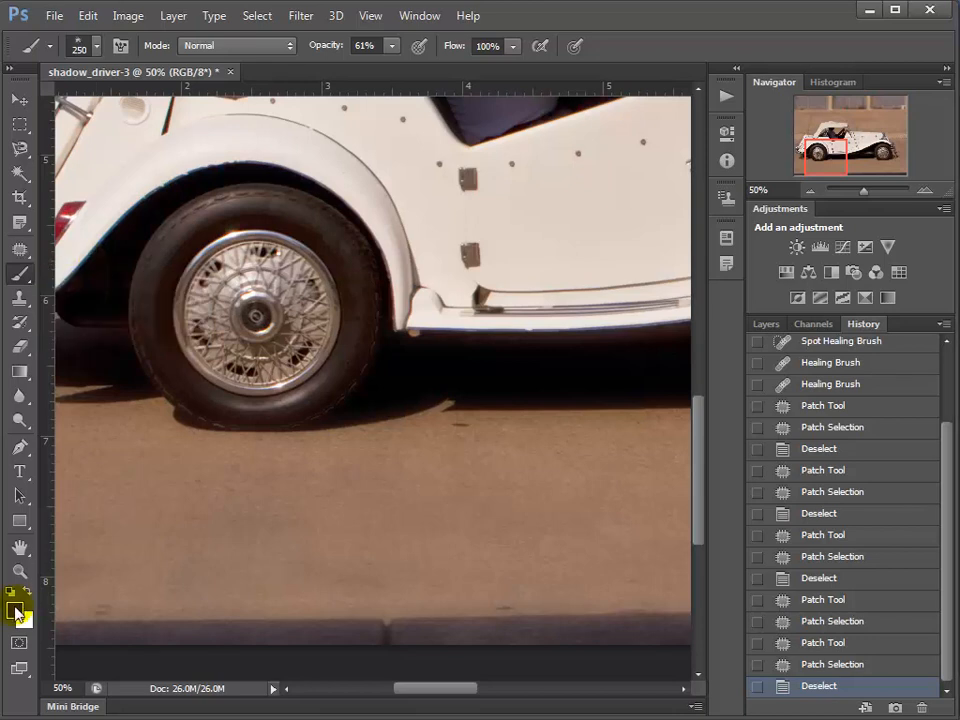
pyautogui.click(80, 50)
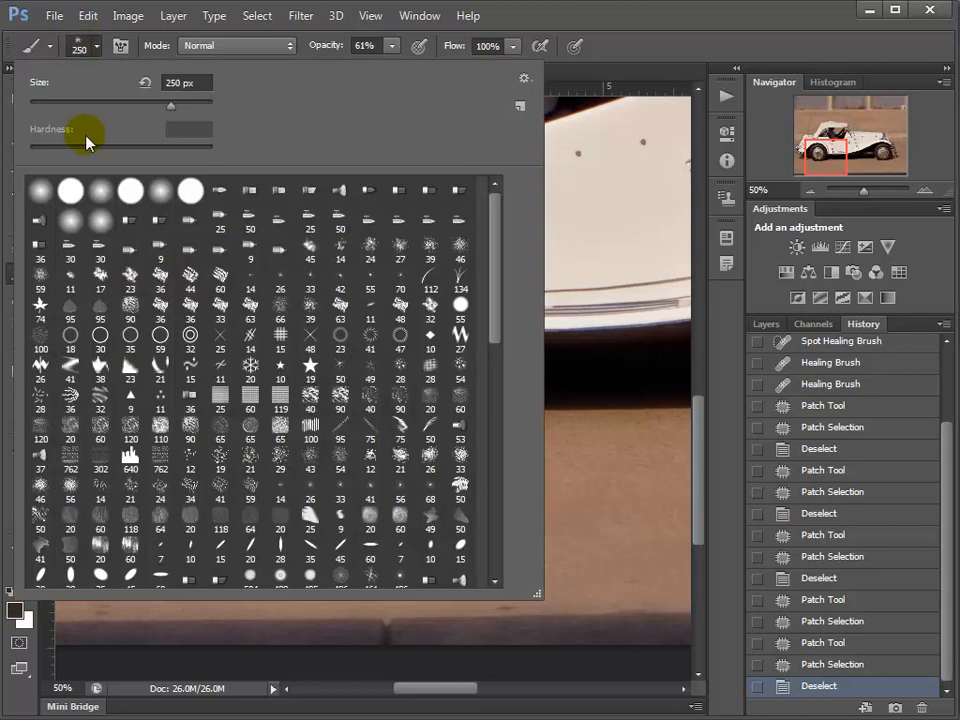
pyautogui.click(78, 193)
pyautogui.click(622, 72)
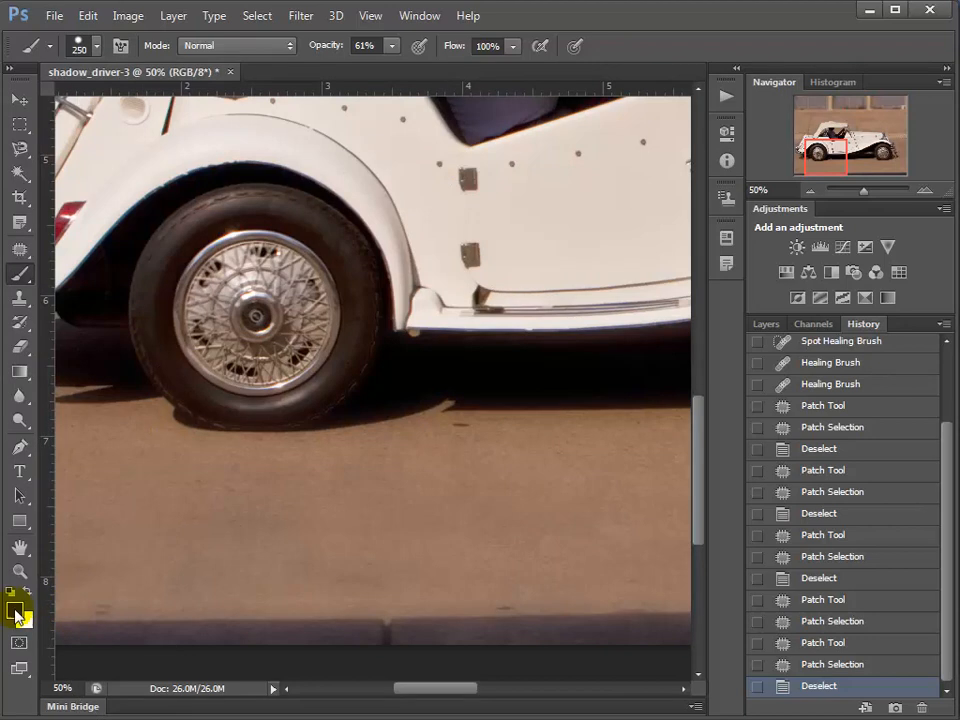
pyautogui.moveTo(461, 242); pyautogui.dragTo(397, 357)
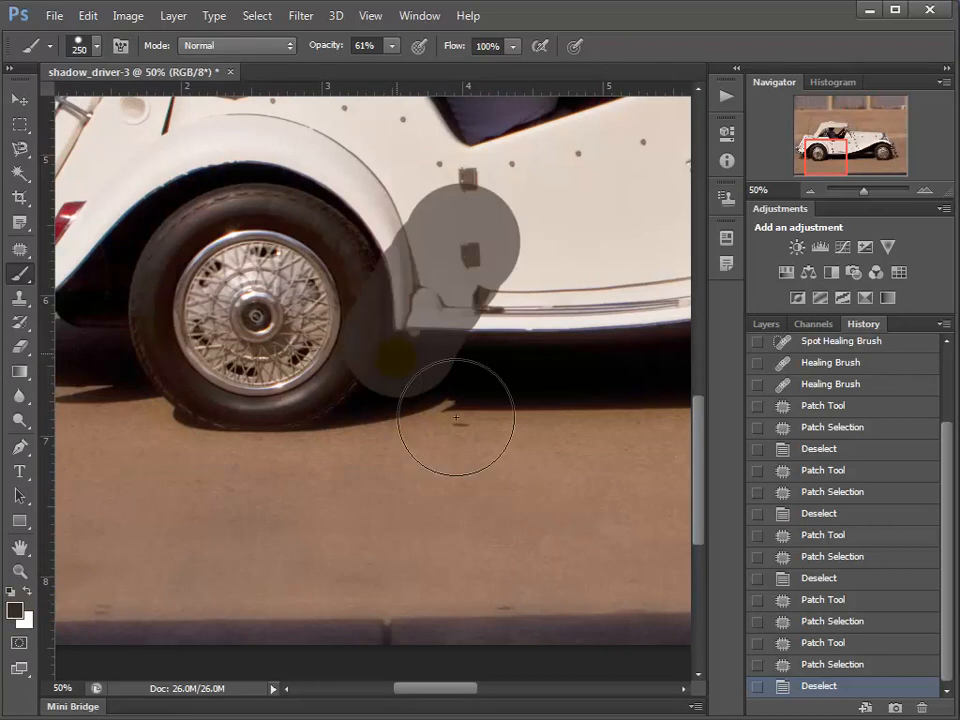
pyautogui.moveTo(456, 417)
pyautogui.mouseDown()
pyautogui.moveTo(494, 330)
pyautogui.moveTo(456, 439)
pyautogui.mouseUp()
# Set the brush opacity to 100% and paint over the dark stroke beside the rear wheel.
pyautogui.click(391, 46)
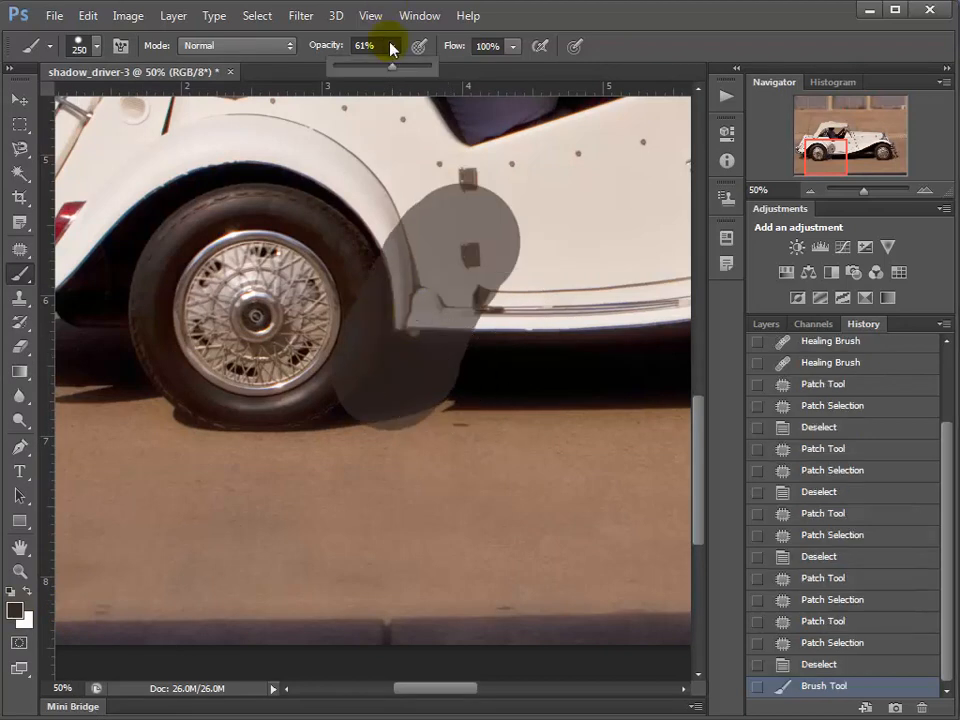
pyautogui.moveTo(393, 68); pyautogui.dragTo(436, 73)
pyautogui.moveTo(461, 221)
pyautogui.mouseDown()
pyautogui.moveTo(446, 249)
pyautogui.moveTo(457, 245)
pyautogui.mouseUp()
pyautogui.moveTo(517, 303); pyautogui.dragTo(444, 439)
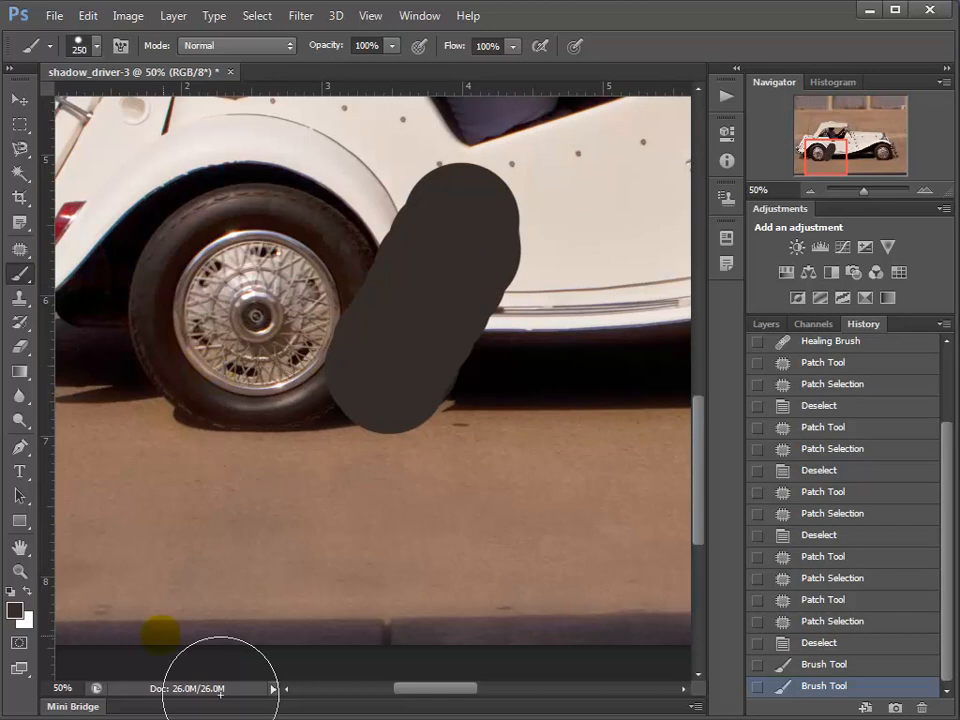
# Set the foreground colour to orange #f83e10 and paint a diagonal stroke along the front side of the dark one.
pyautogui.click(17, 616)
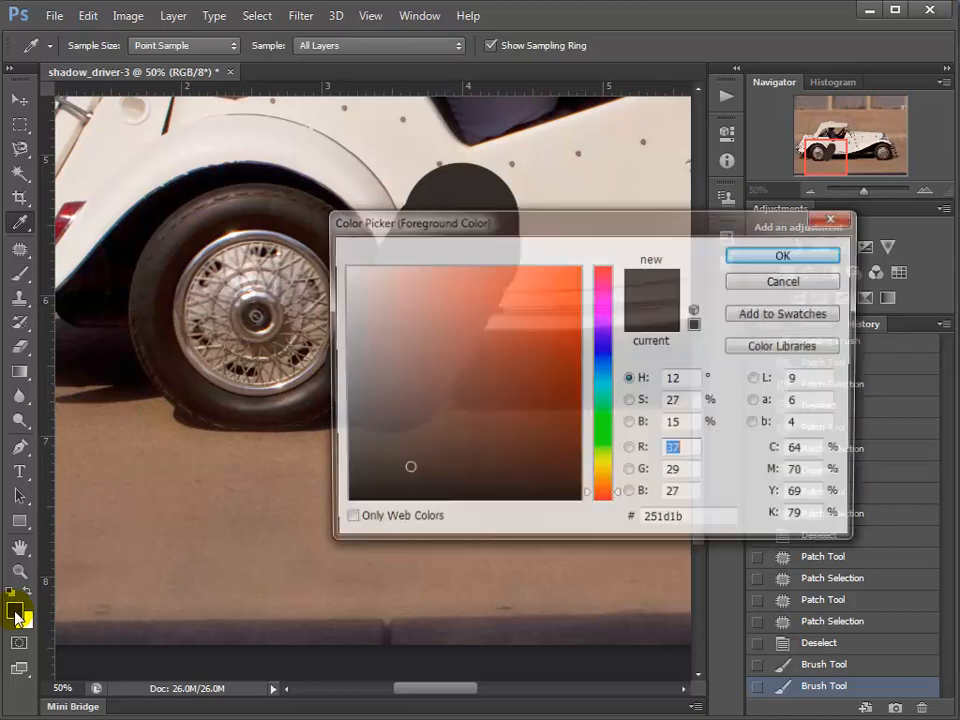
pyautogui.moveTo(476, 223); pyautogui.dragTo(375, 225)
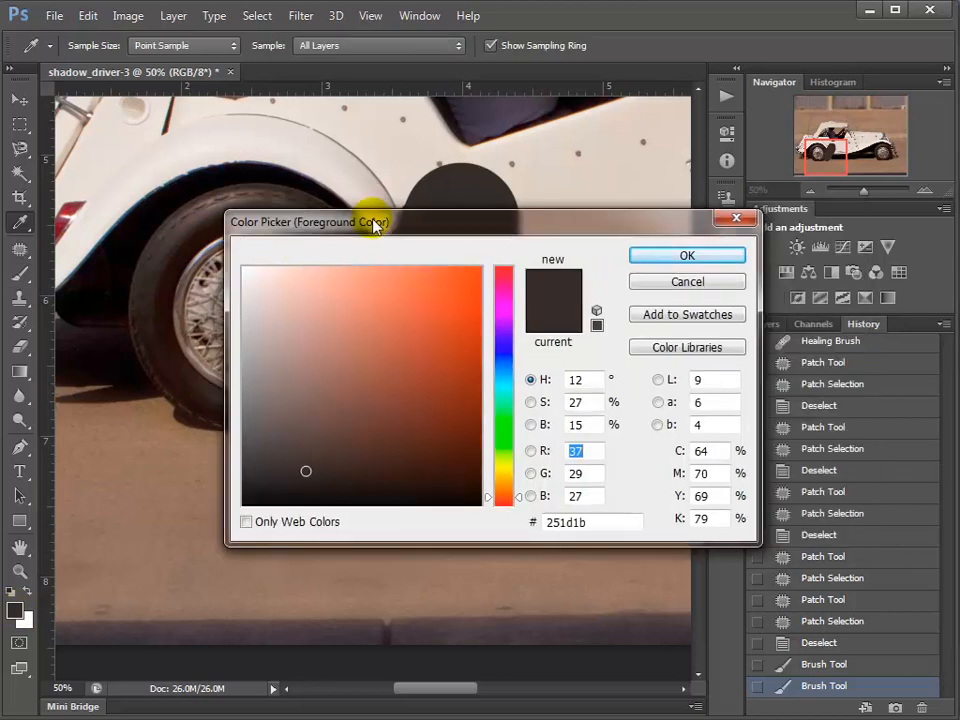
pyautogui.click(466, 273)
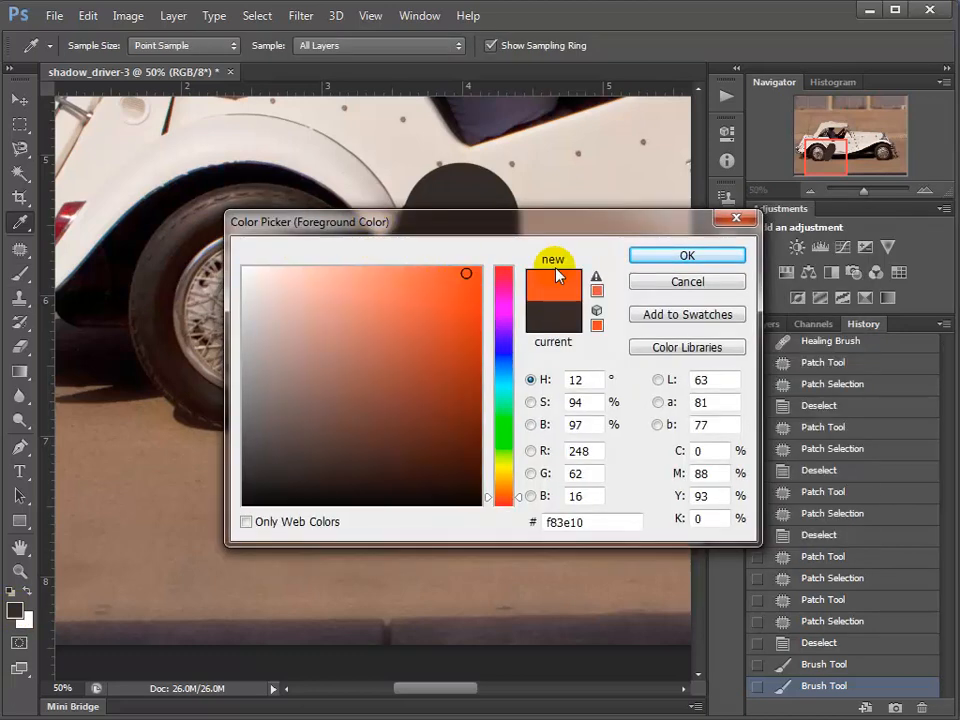
pyautogui.click(648, 256)
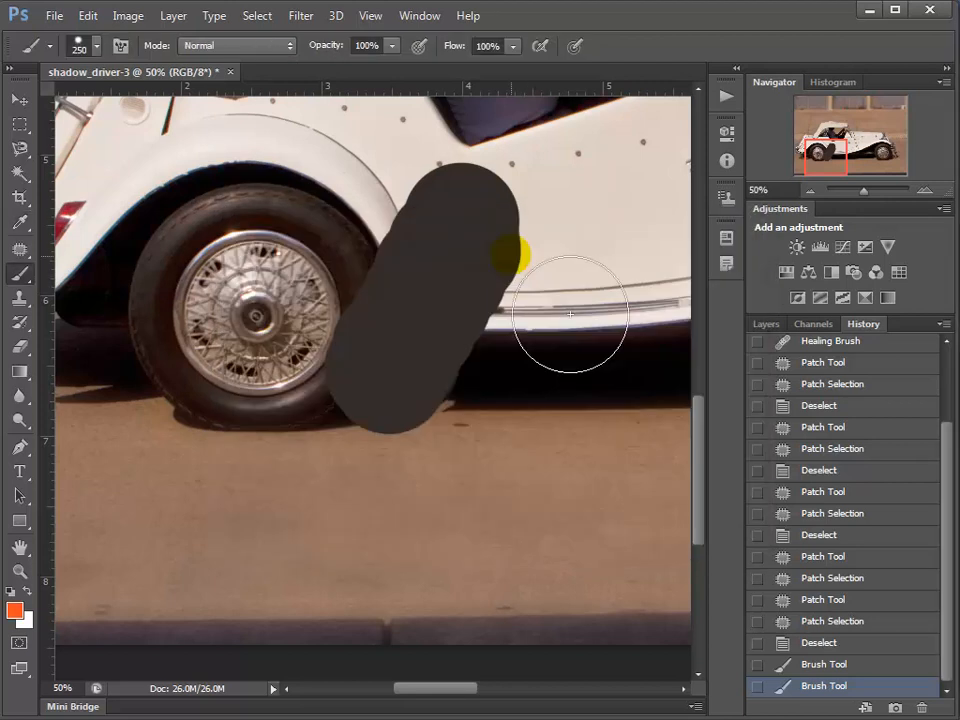
pyautogui.moveTo(515, 258); pyautogui.dragTo(428, 410)
# Set the foreground colour to dark red #42070a and paint a diagonal stroke between the rear wheel's hub and the dark stroke.
pyautogui.click(17, 610)
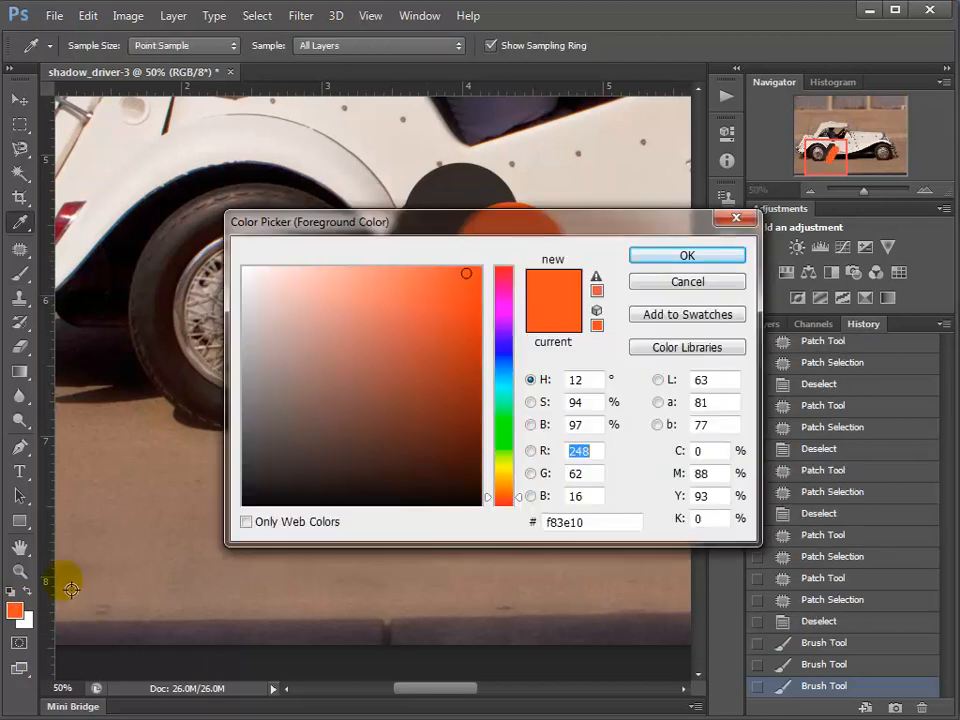
pyautogui.click(505, 272)
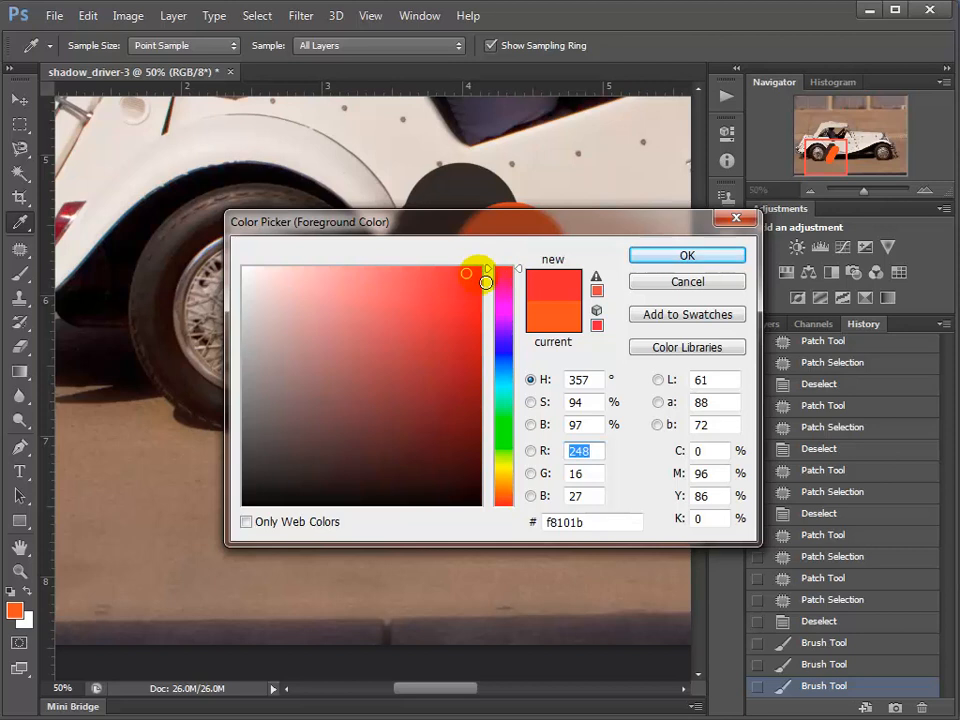
pyautogui.moveTo(481, 273); pyautogui.dragTo(470, 365)
pyautogui.moveTo(483, 440); pyautogui.dragTo(476, 444)
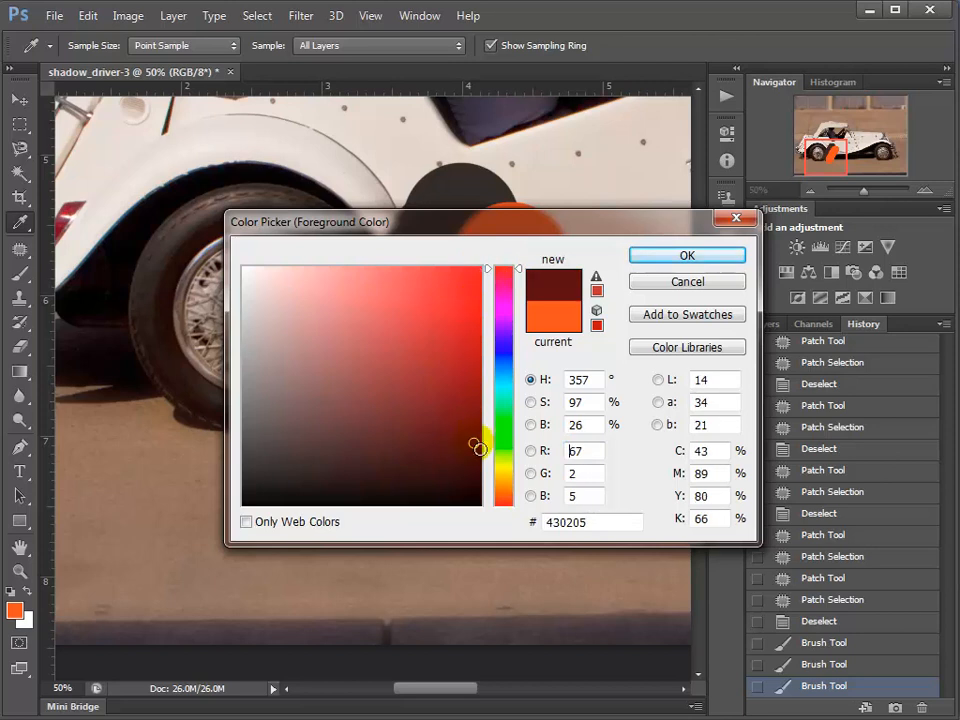
pyautogui.click(456, 444)
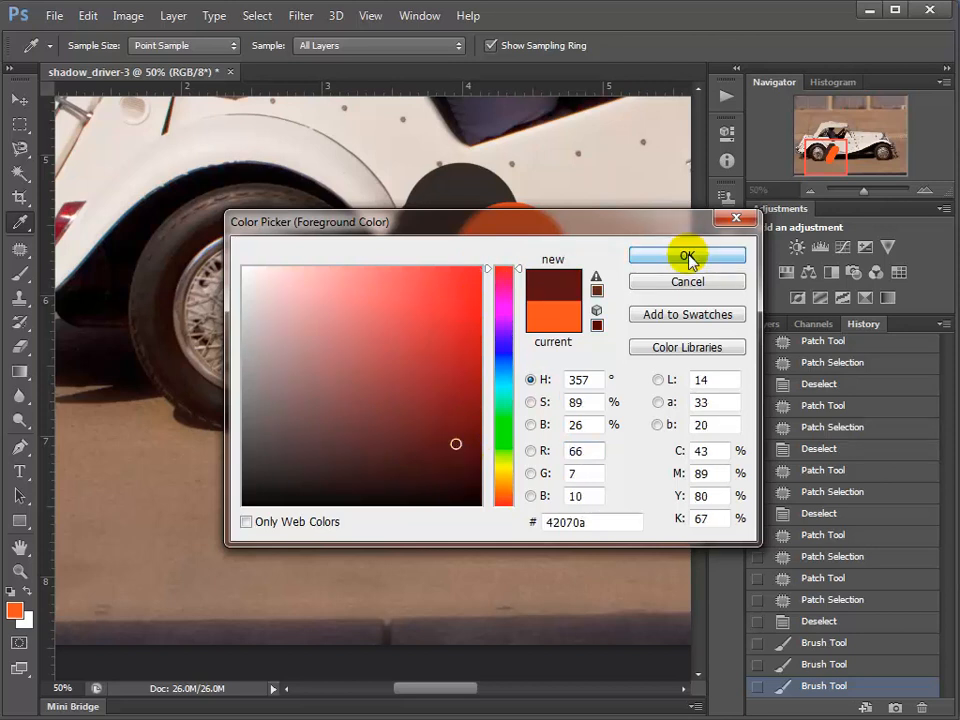
pyautogui.click(684, 255)
pyautogui.moveTo(388, 205); pyautogui.dragTo(292, 372)
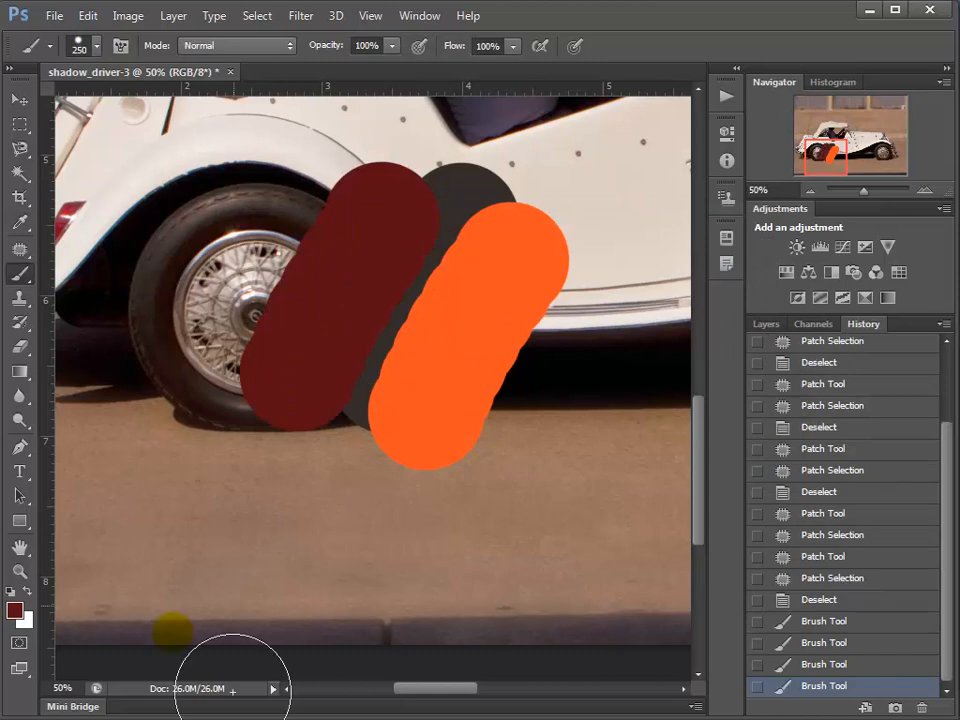
# Choose a lighter, muted pinkish red as the foreground colour and paint a diagonal stroke over the rear wheel.
pyautogui.click(15, 610)
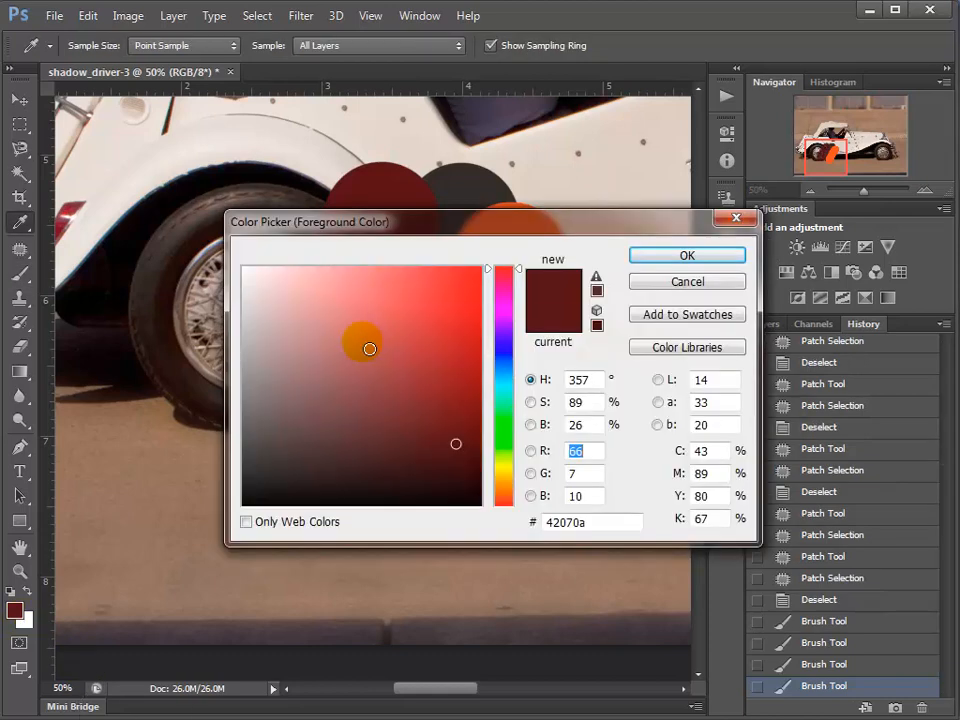
pyautogui.click(363, 343)
pyautogui.click(664, 256)
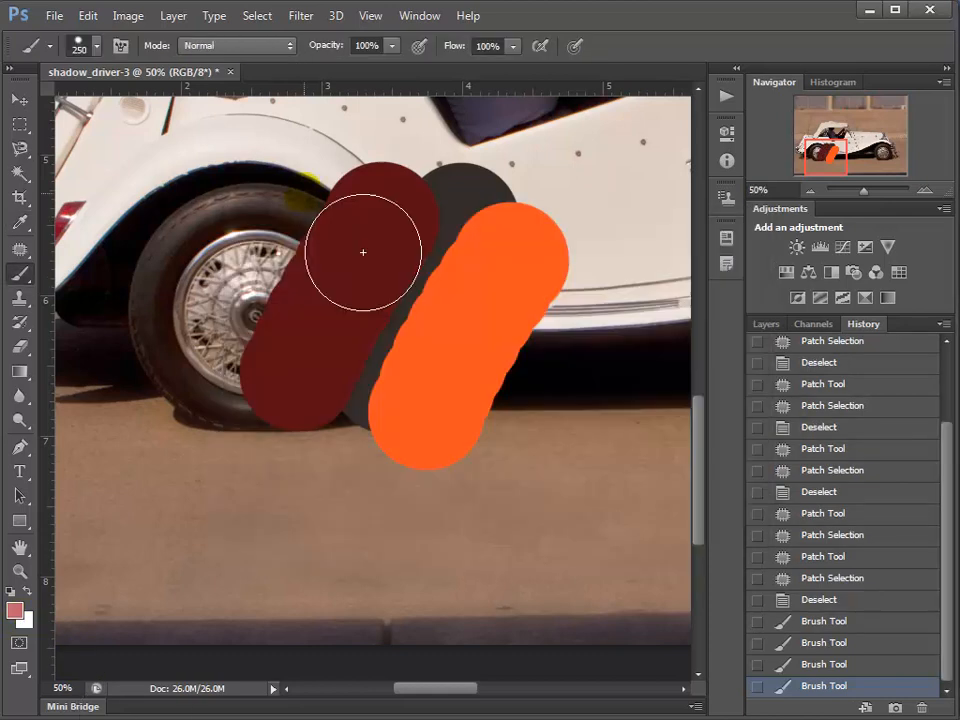
pyautogui.moveTo(305, 192); pyautogui.dragTo(198, 368)
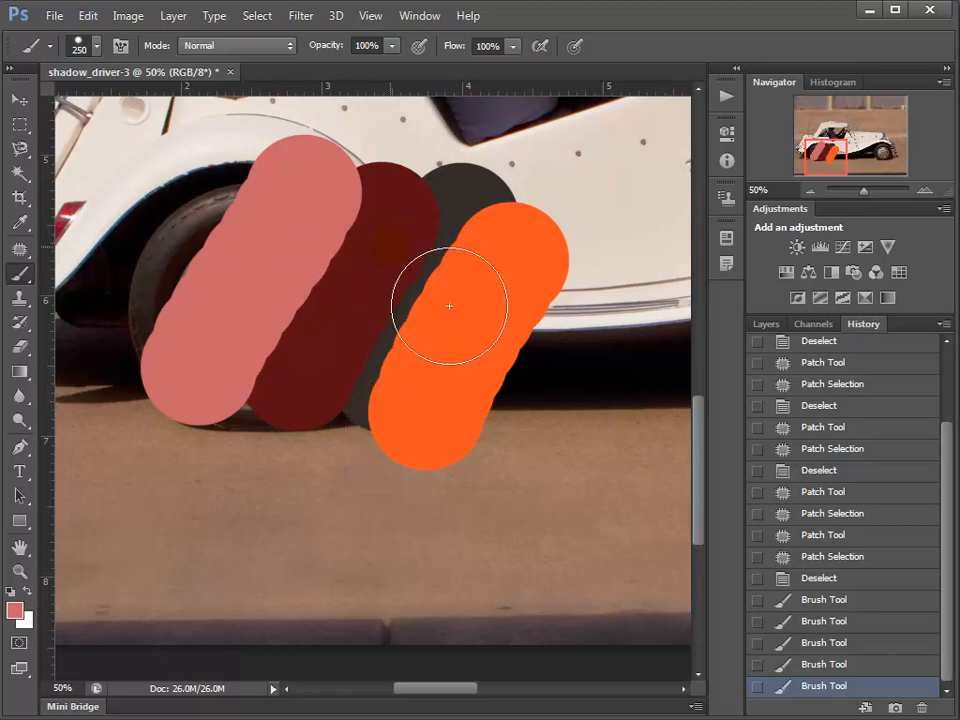
# Sample the dark red stroke with the Eyedropper and paint a matching diagonal brush stroke on the front side of the orange one.
pyautogui.click(14, 225)
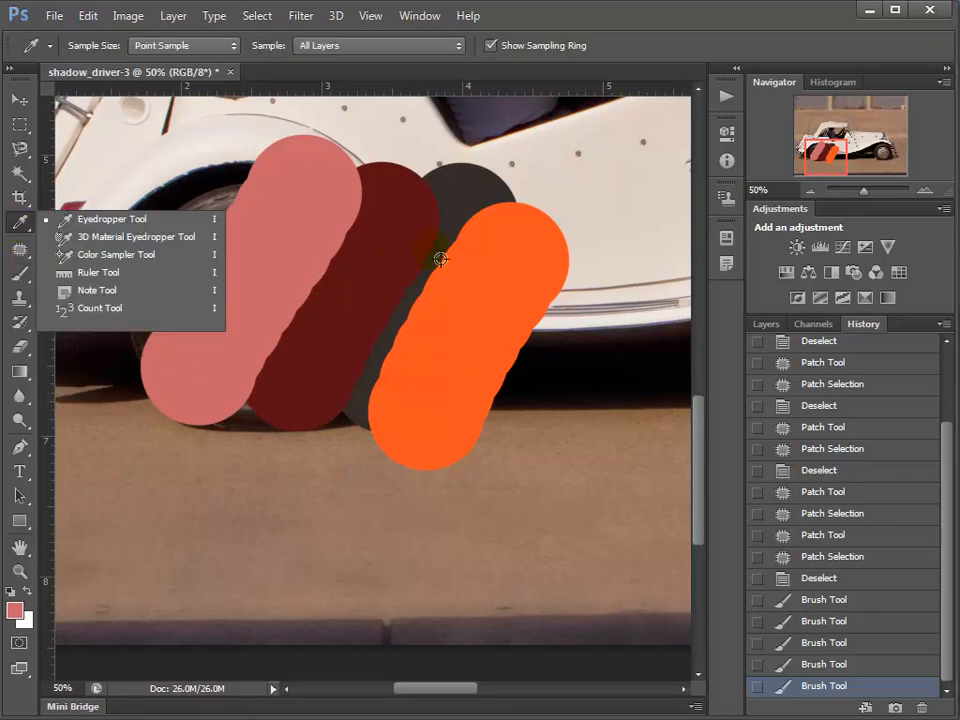
pyautogui.click(398, 269)
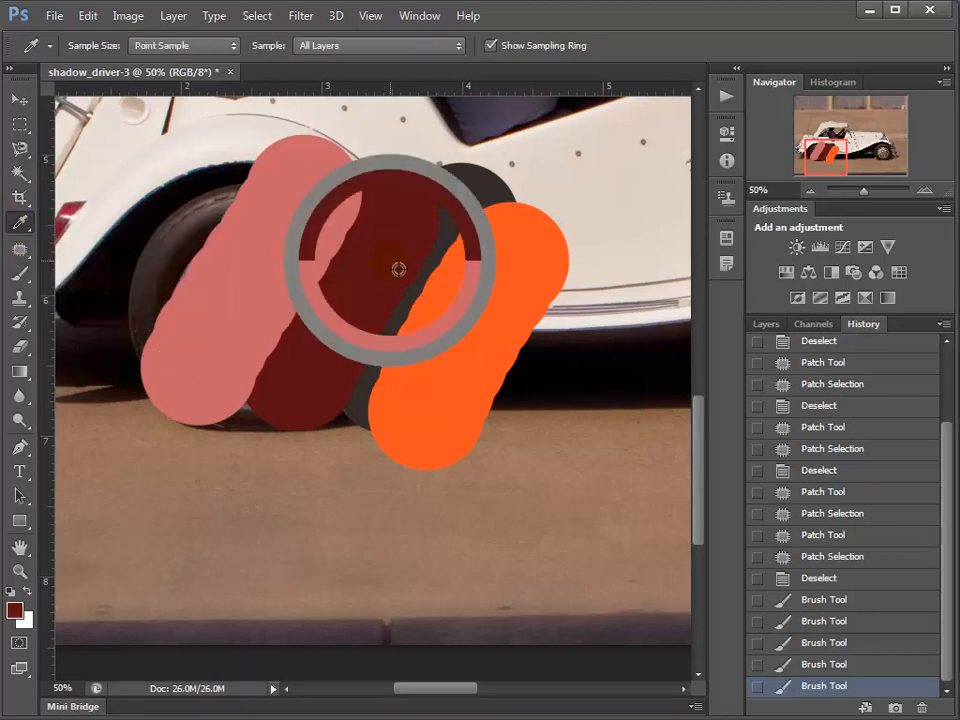
pyautogui.click(23, 281)
pyautogui.click(579, 300)
pyautogui.keyDown('shift'); pyautogui.click(501, 442); pyautogui.keyUp('shift')
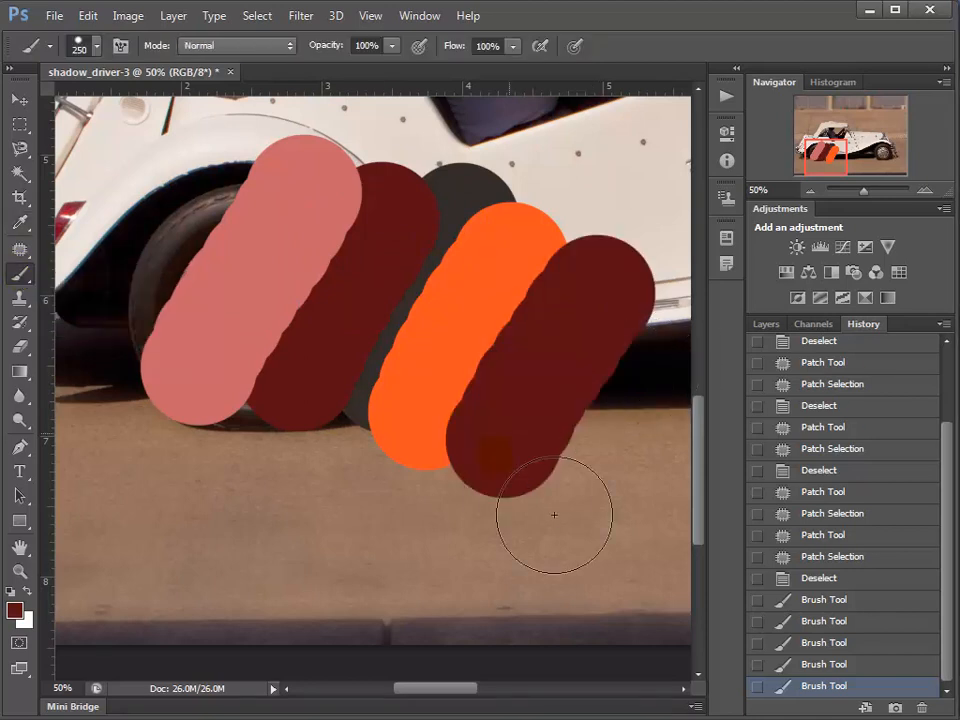
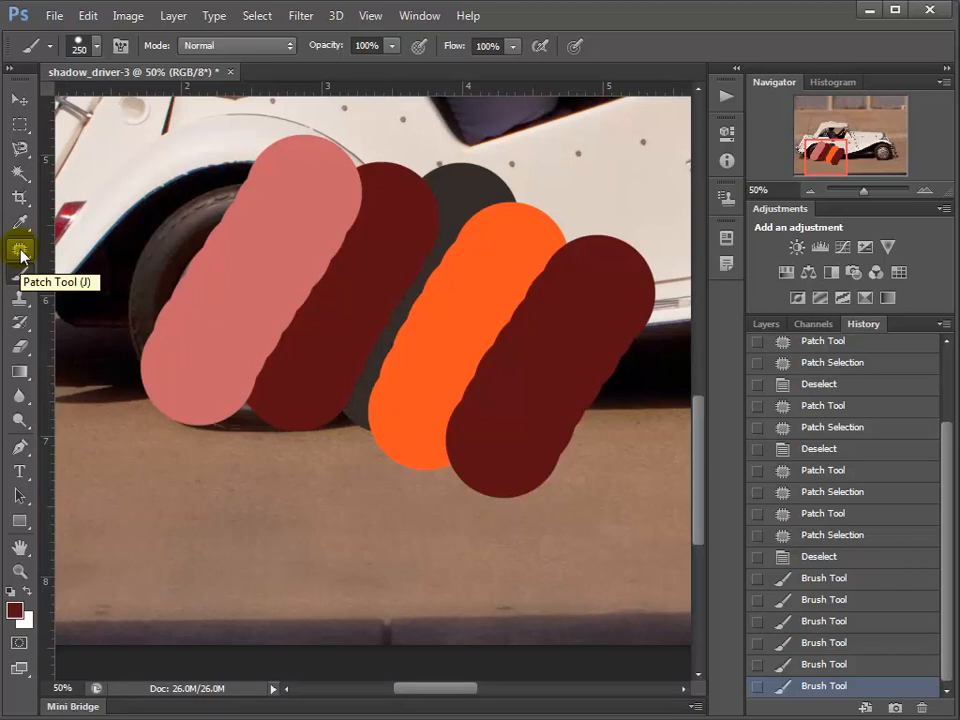
# Clone the door handle onto the door panel just below it with the Clone Stamp at size 90 and 73% opacity.
pyautogui.rightClick(20, 250)
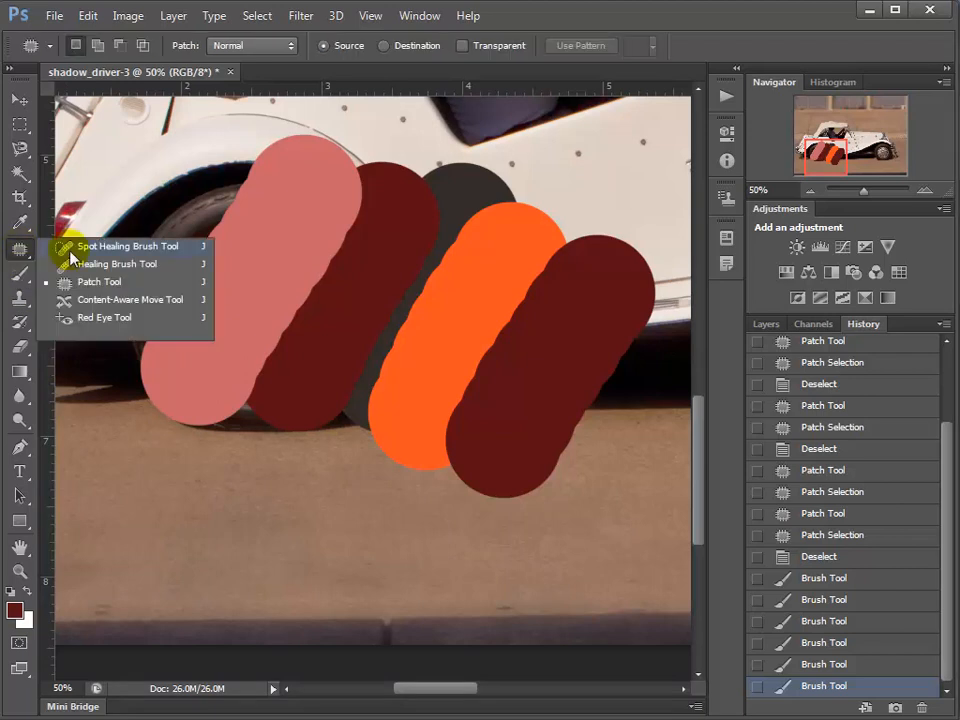
pyautogui.click(72, 256)
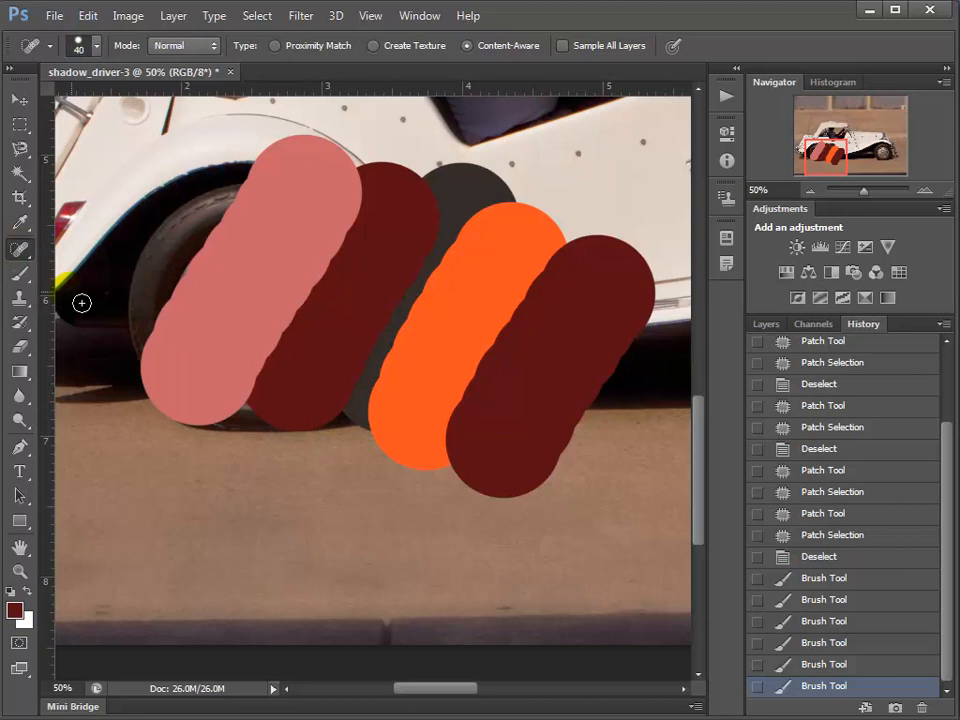
pyautogui.click(20, 298)
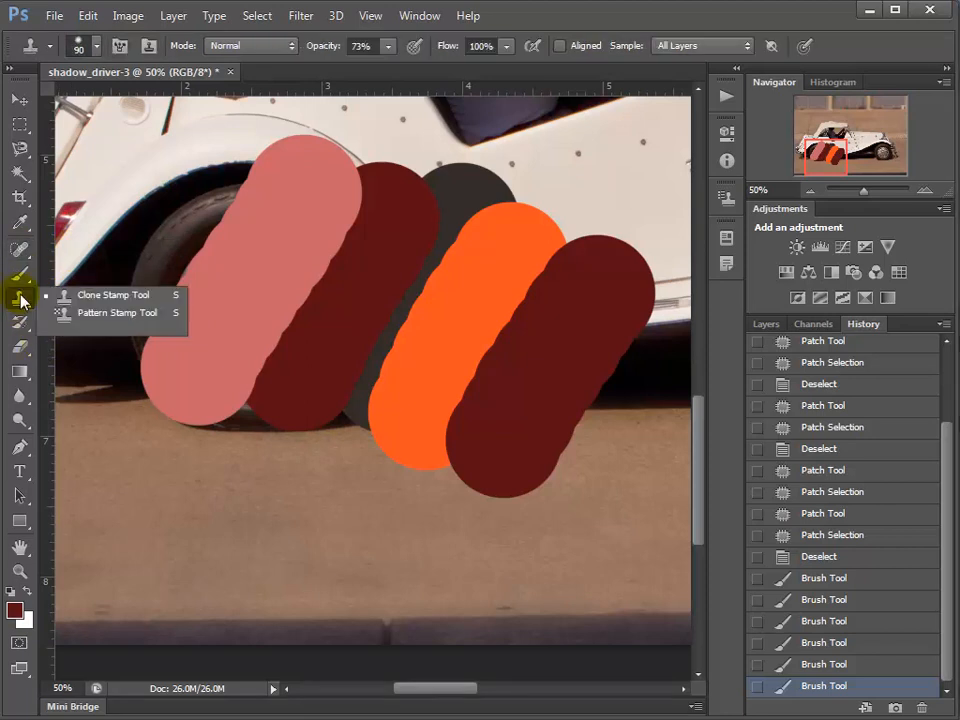
pyautogui.click(125, 304)
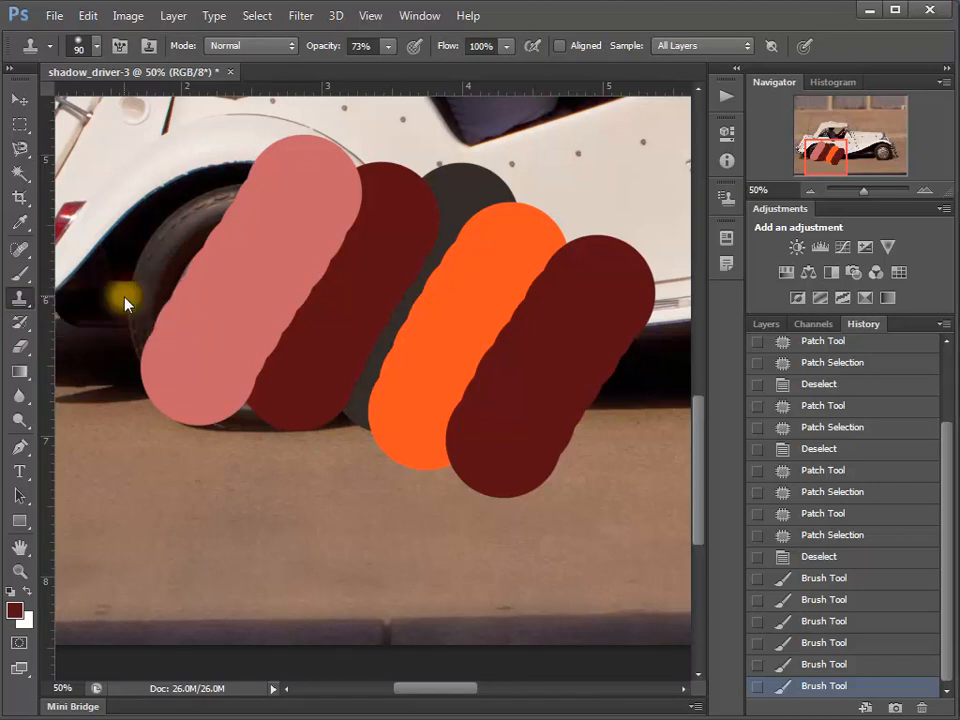
pyautogui.moveTo(570, 279); pyautogui.dragTo(324, 522)
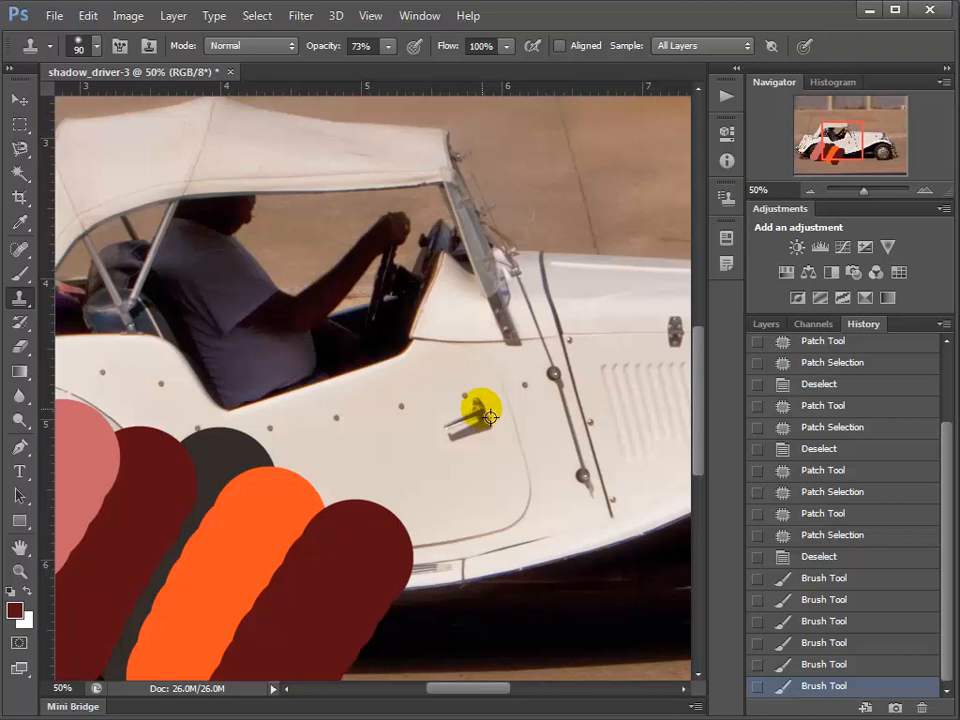
pyautogui.keyDown('alt'); pyautogui.click(490, 417); pyautogui.keyUp('alt')
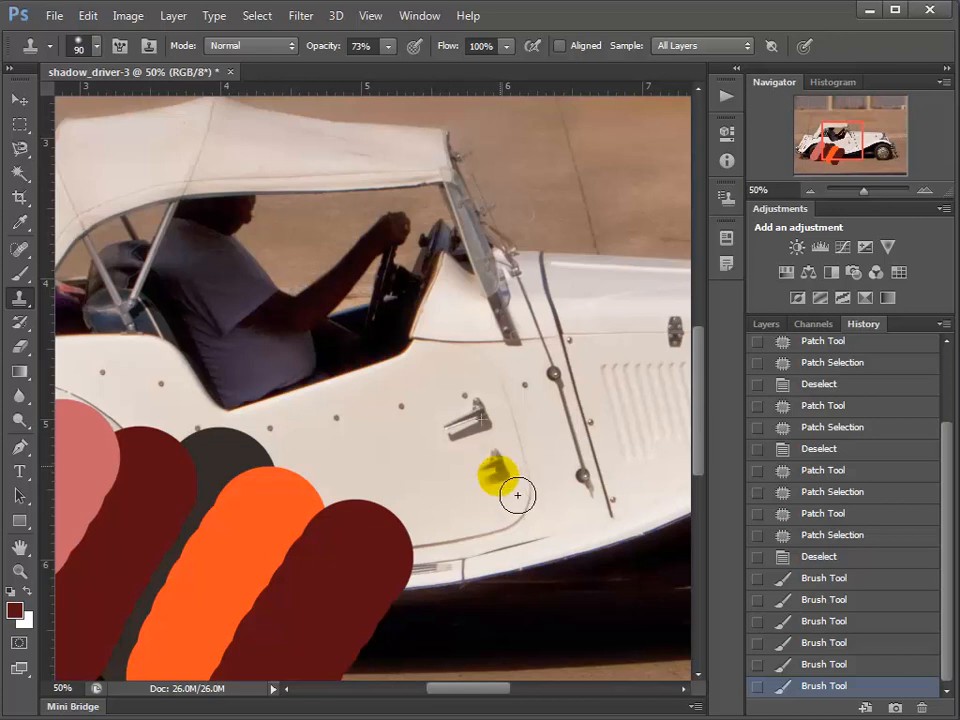
pyautogui.click(505, 495)
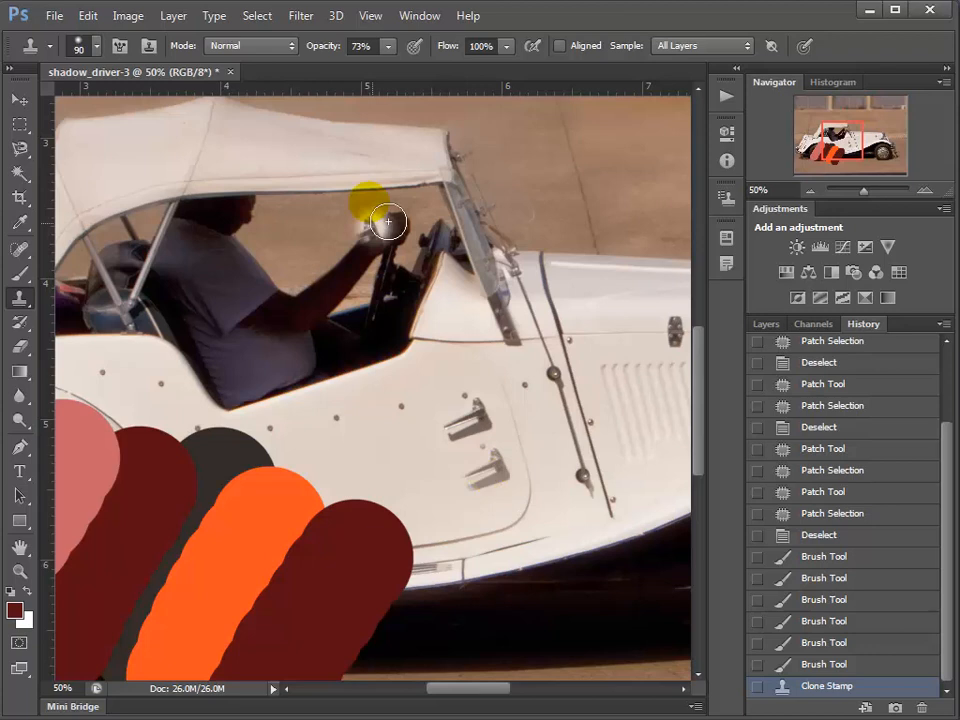
# Set the Clone Stamp opacity to 100% and stamp the door handle again over the faint copy.
pyautogui.click(388, 46)
pyautogui.moveTo(390, 70); pyautogui.dragTo(415, 68)
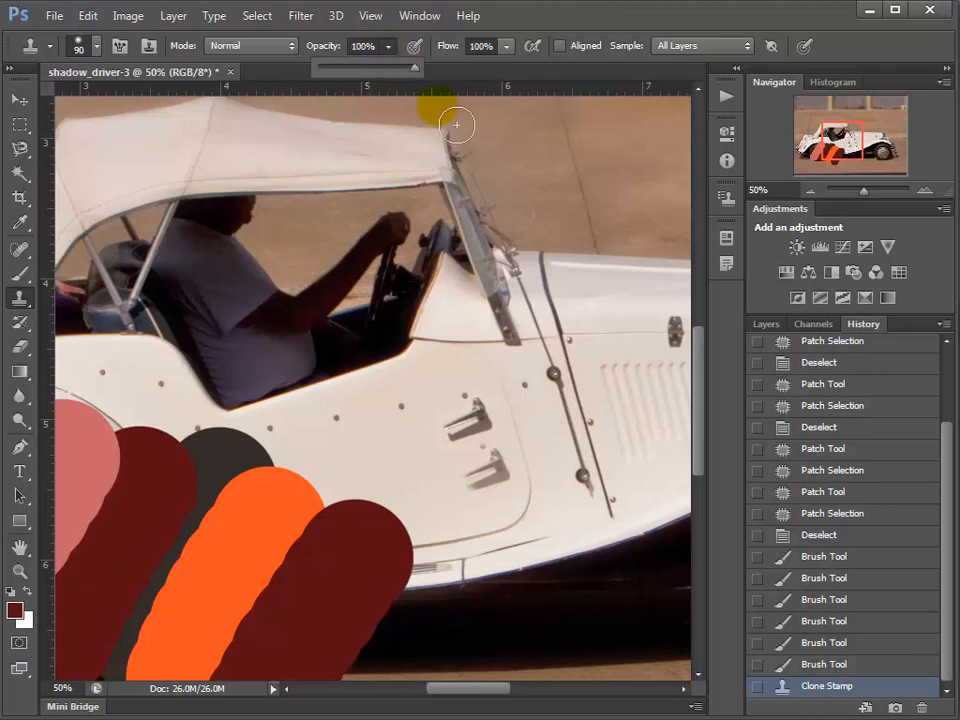
pyautogui.click(517, 478)
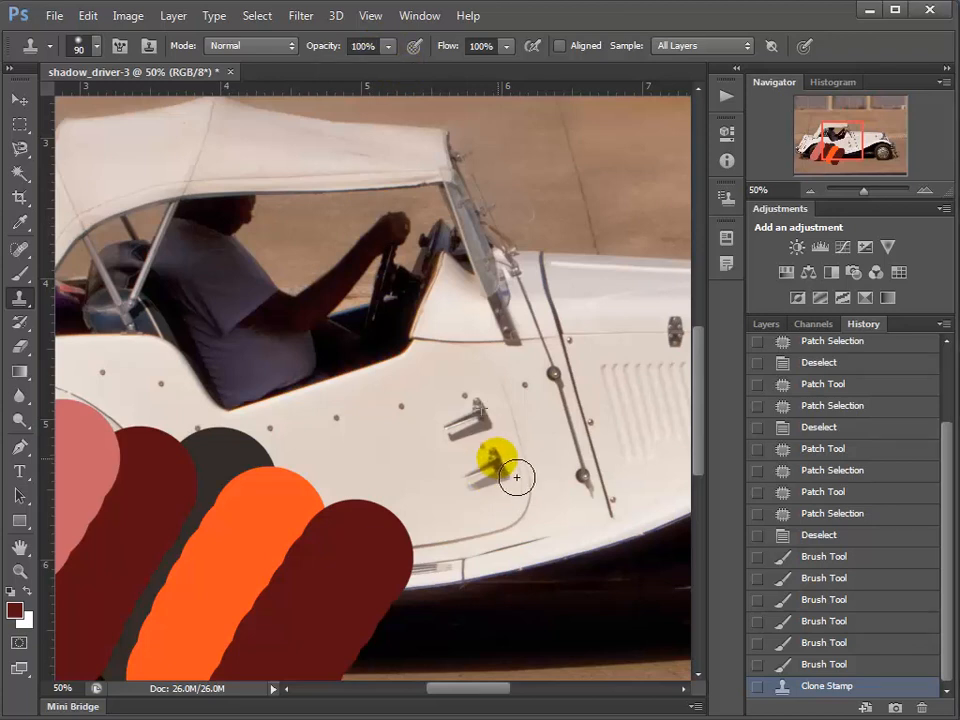
pyautogui.moveTo(517, 478)
pyautogui.mouseDown()
pyautogui.moveTo(501, 491)
pyautogui.moveTo(508, 480)
pyautogui.mouseUp()
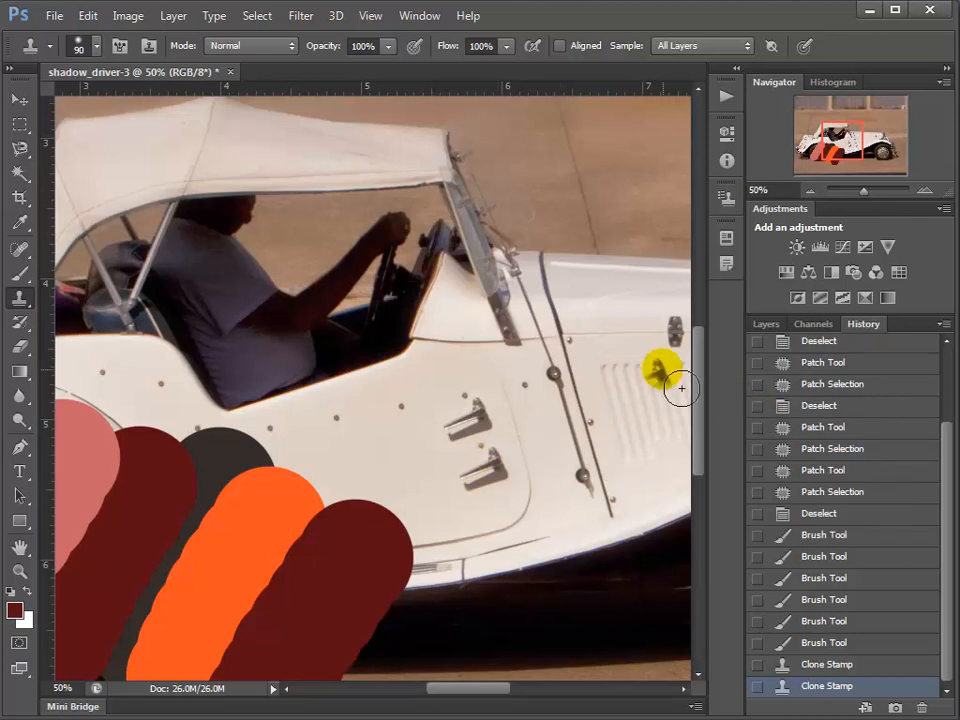
pyautogui.moveTo(609, 369); pyautogui.dragTo(540, 370)
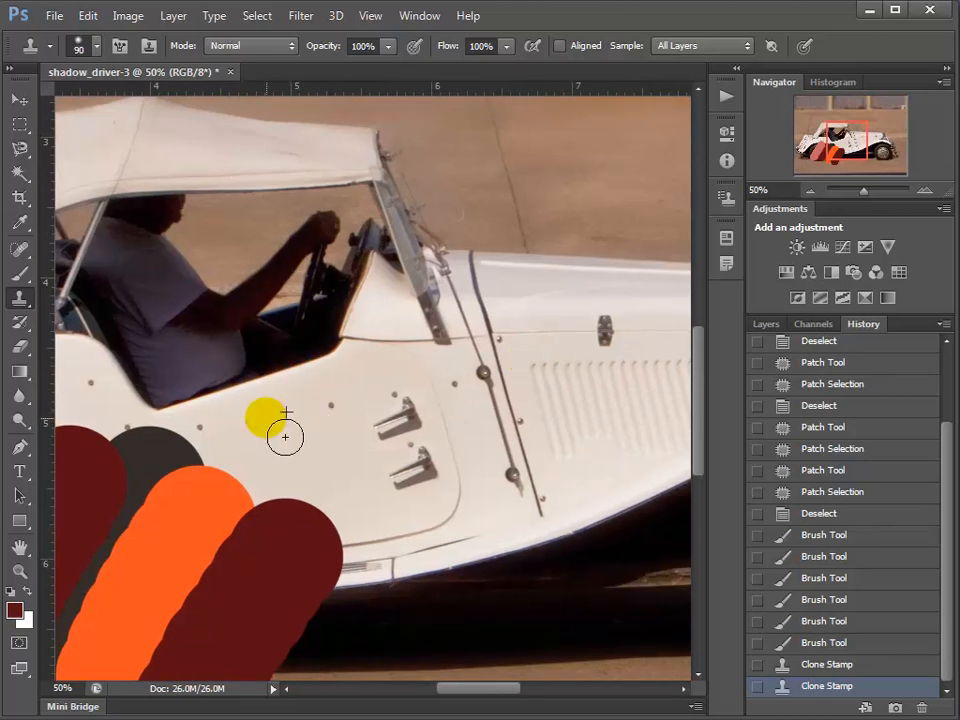
# Clone plain white paint over the rivets on the upper door panel between the cockpit edge and the door handles.
pyautogui.click(347, 392)
pyautogui.click(349, 418)
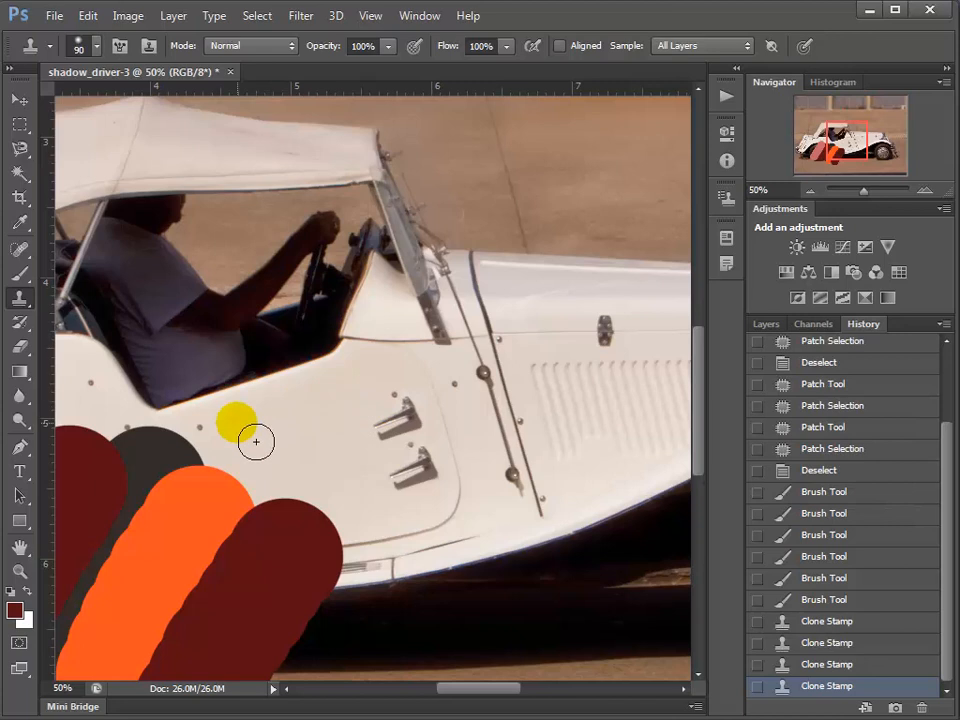
pyautogui.click(317, 416)
pyautogui.click(381, 403)
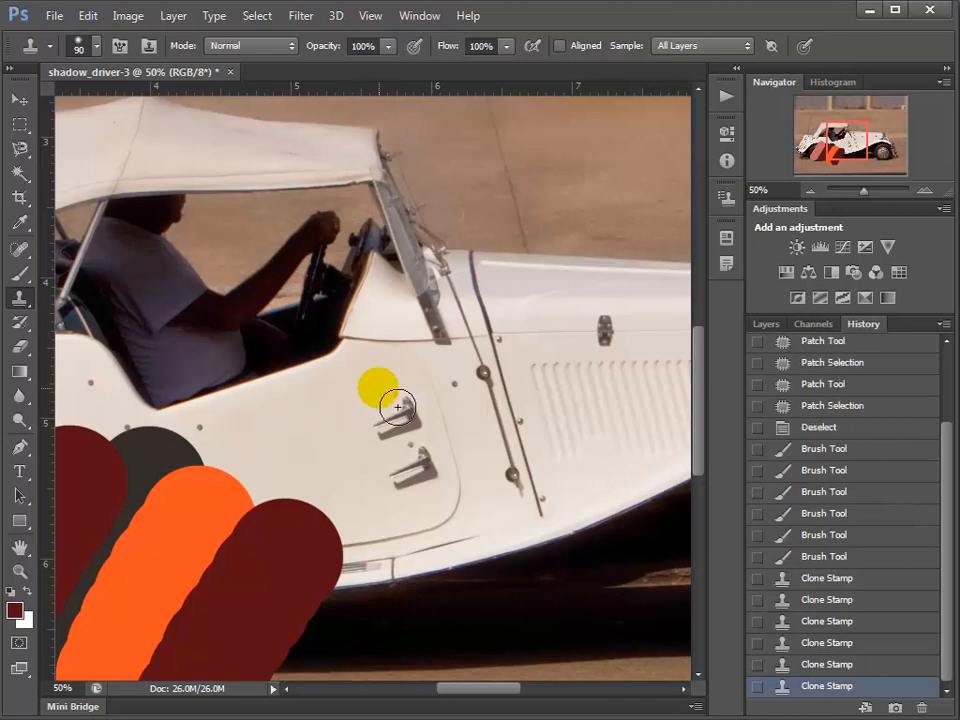
# Try to clone over the door area beside the lower handle, and undo the stroke.
pyautogui.keyDown('alt'); pyautogui.click(417, 501); pyautogui.keyUp('alt')
pyautogui.moveTo(425, 456)
pyautogui.mouseDown()
pyautogui.moveTo(412, 470)
pyautogui.moveTo(443, 456)
pyautogui.moveTo(443, 470)
pyautogui.mouseUp()
pyautogui.hotkey('ctrl', 'z')
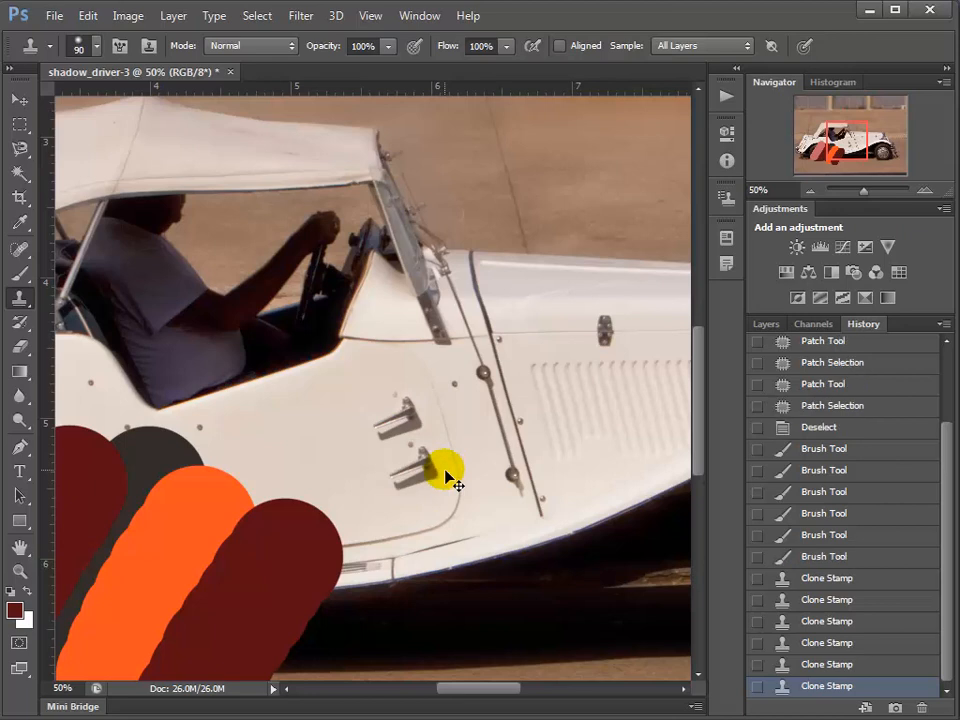
# Remove the hood latch with the Clone Stamp and rebuild the hood's seam line across the gap.
pyautogui.keyDown('alt'); pyautogui.click(667, 330); pyautogui.keyUp('alt')
pyautogui.moveTo(605, 332); pyautogui.dragTo(603, 340)
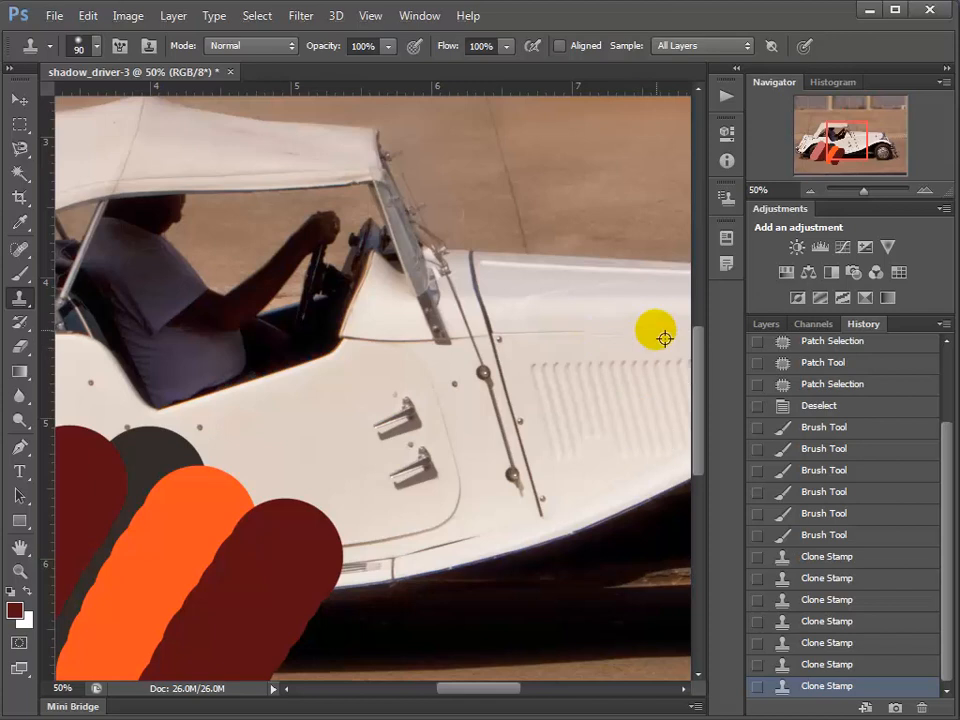
pyautogui.moveTo(619, 331); pyautogui.dragTo(584, 331)
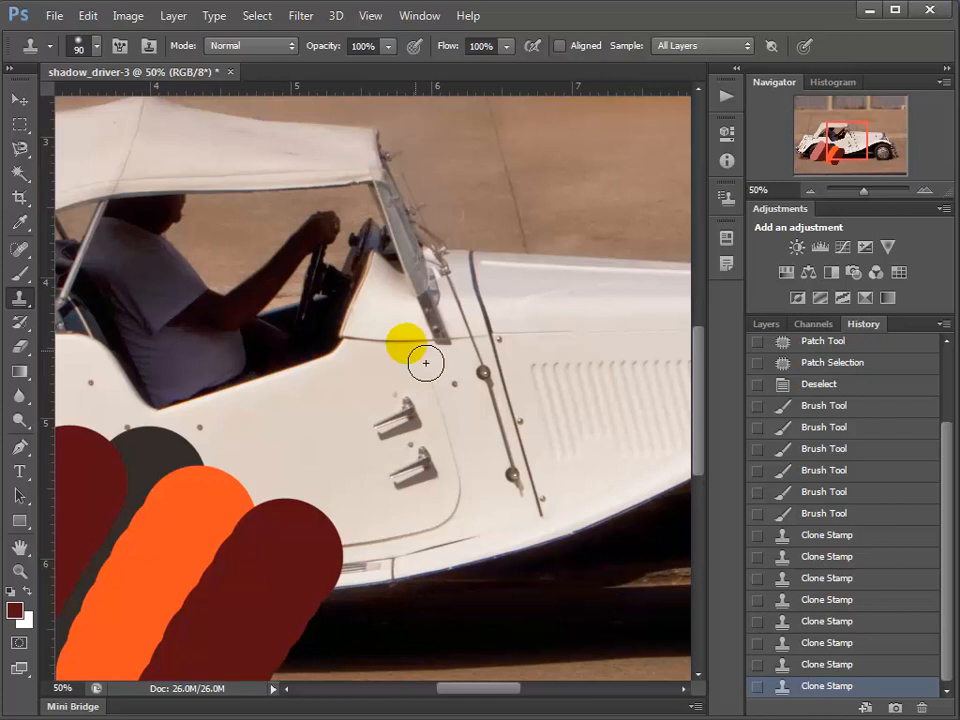
# Examine the variants in the Clone Stamp and History Brush tool groups.
pyautogui.click(20, 300)
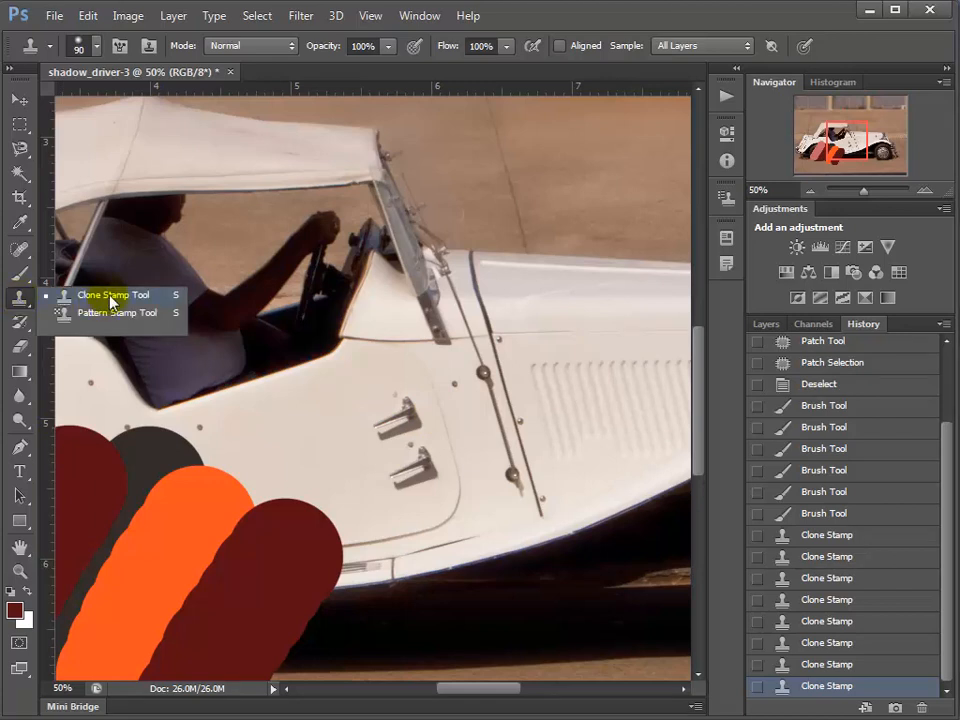
pyautogui.click(20, 321)
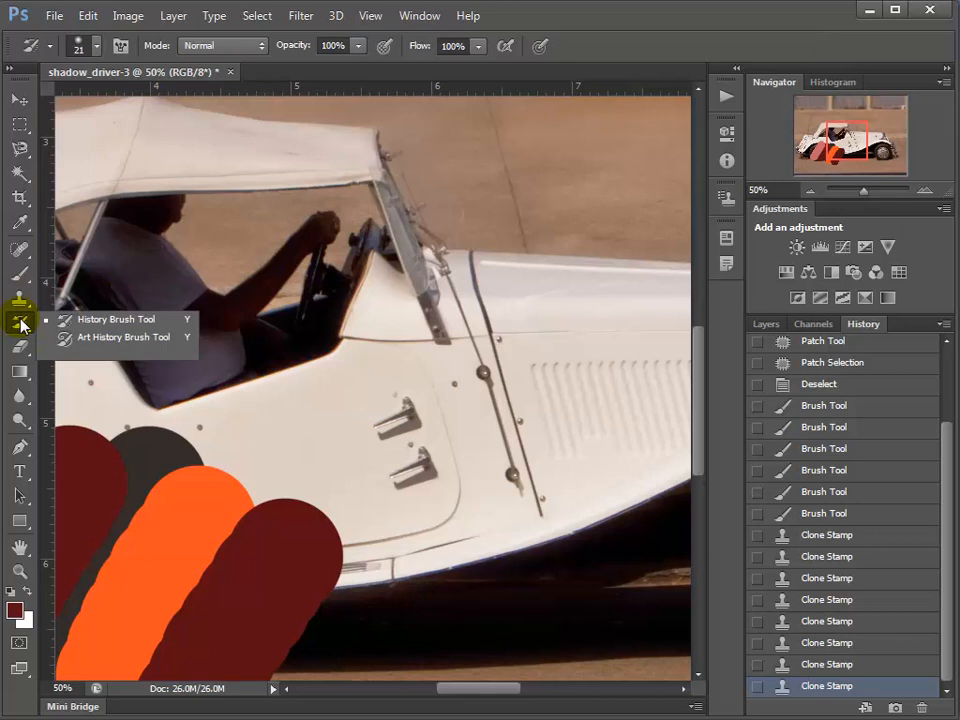
pyautogui.click(85, 320)
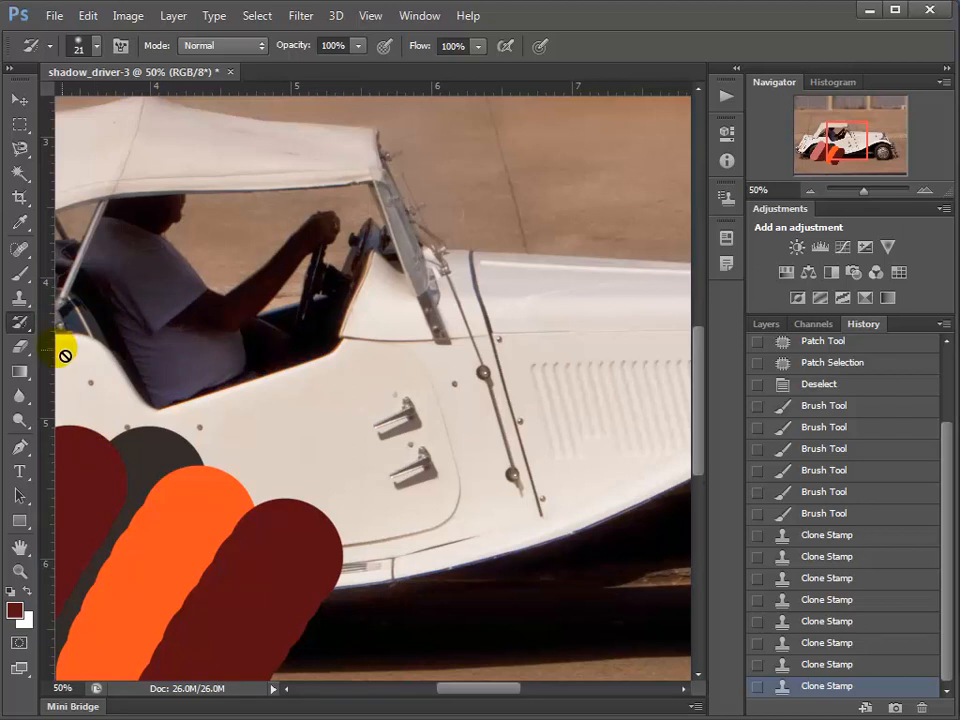
pyautogui.click(22, 328)
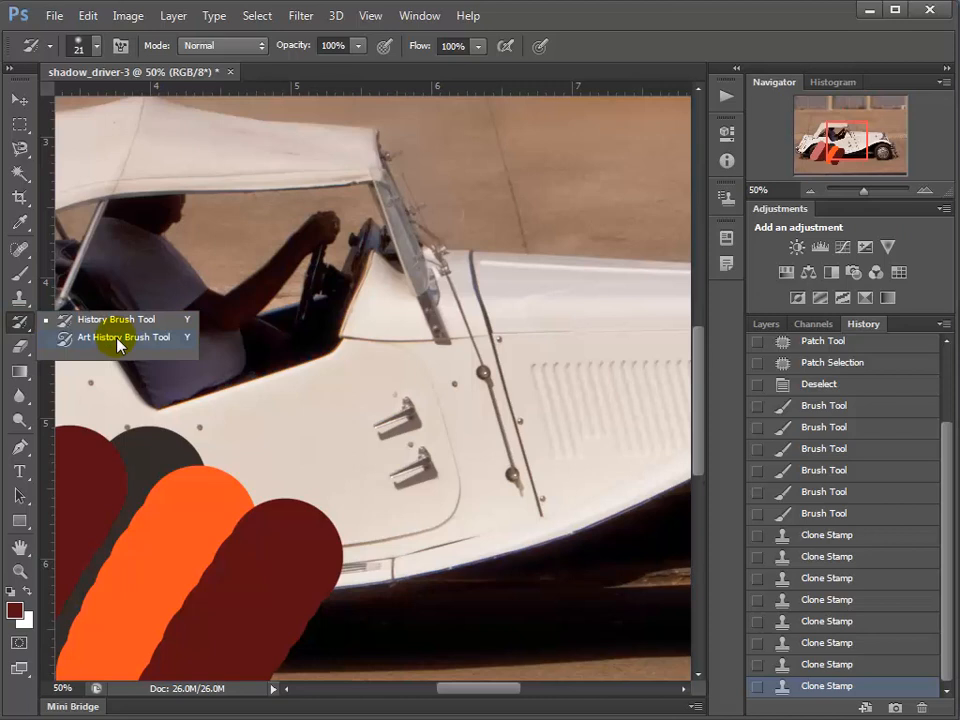
# Activate the Eraser and enlarge its brush to size 70.
pyautogui.click(20, 349)
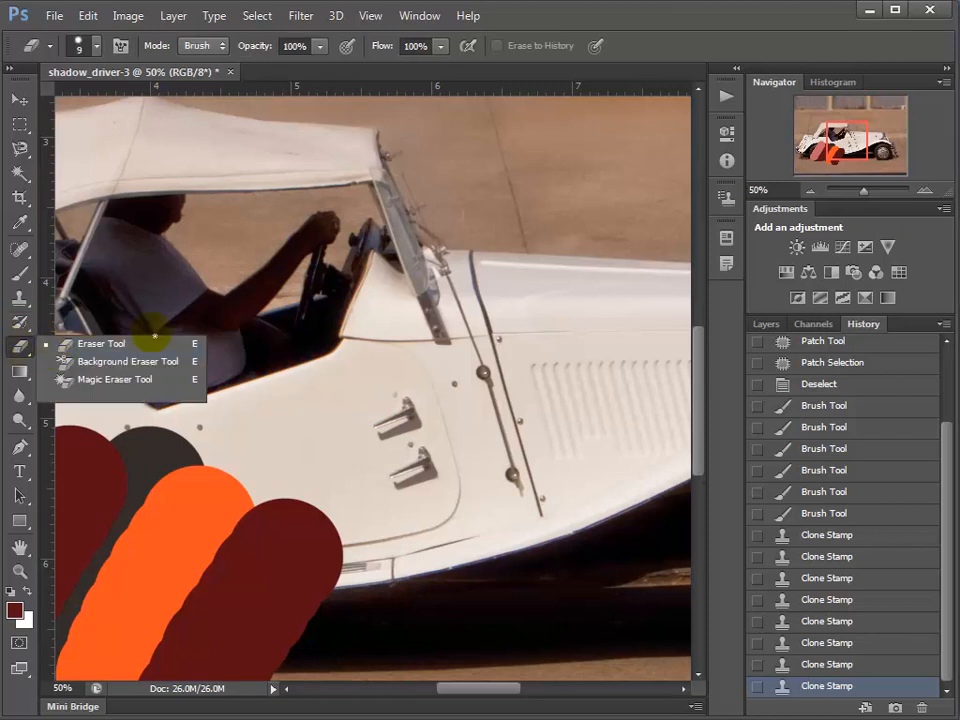
pyautogui.click(392, 344)
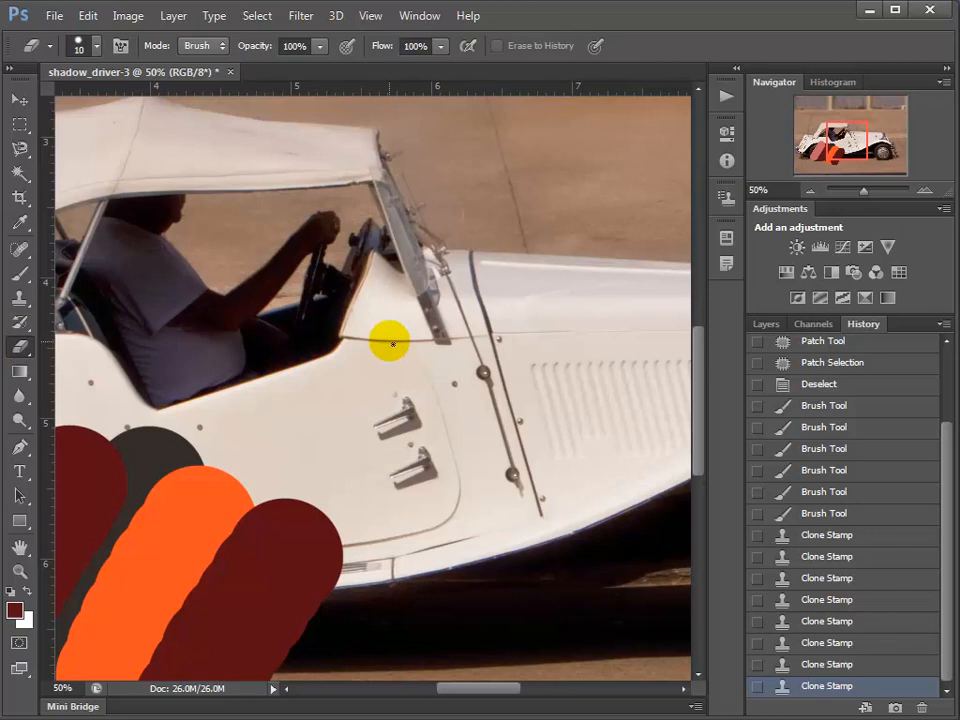
pyautogui.press(']')
pyautogui.press(']')
pyautogui.press(']')
pyautogui.press(']')
pyautogui.press(']')
pyautogui.press(']')
pyautogui.press(']')
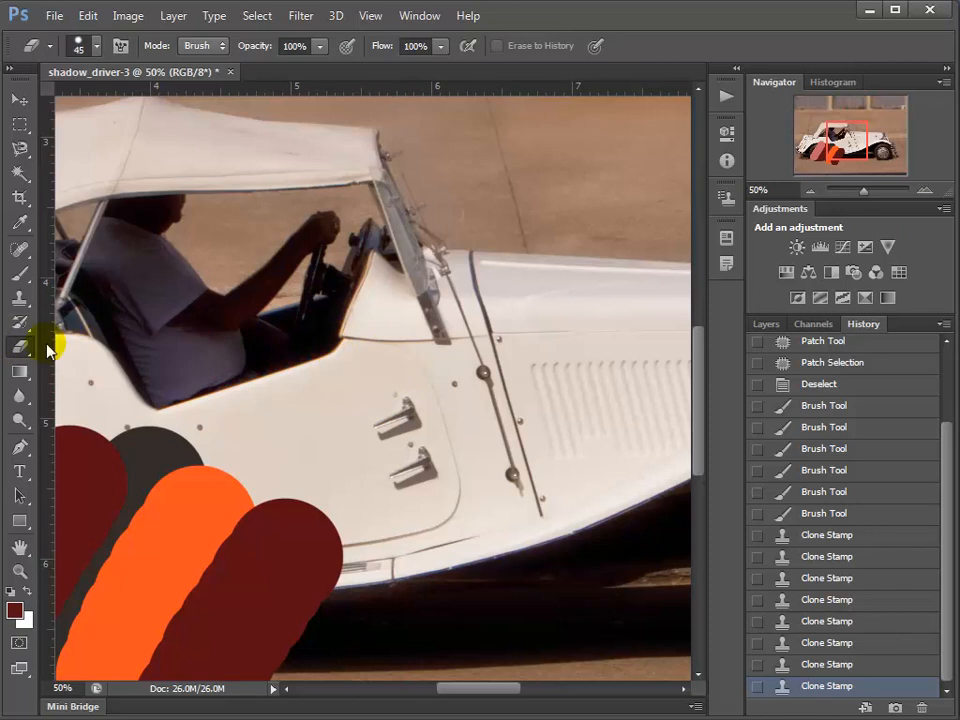
pyautogui.press(']')
pyautogui.press(']')
pyautogui.press(']')
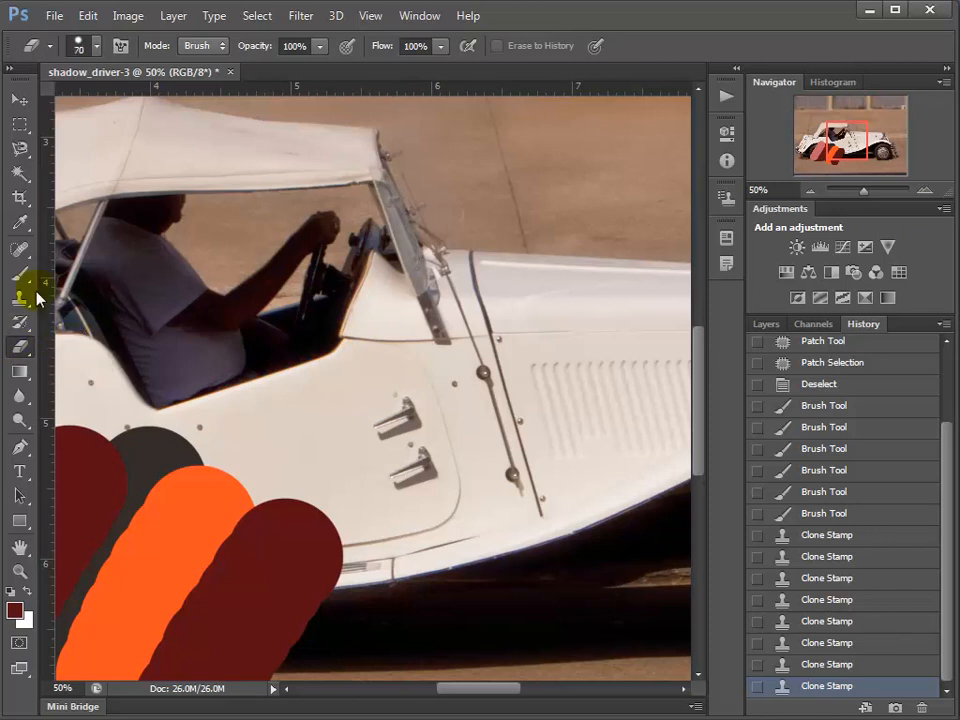
# Switch to the Clone Stamp and set its brush size to 200.
pyautogui.moveTo(34, 300); pyautogui.dragTo(98, 296)
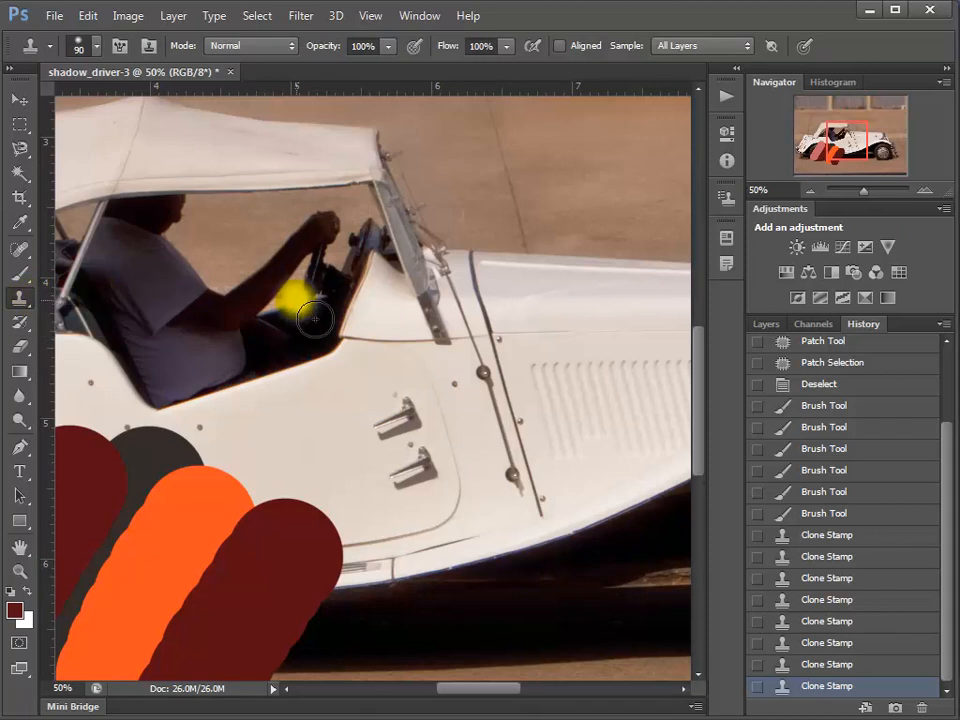
pyautogui.press(']')
pyautogui.press(']')
pyautogui.press(']')
pyautogui.press(']')
pyautogui.press(']')
pyautogui.press(']')
pyautogui.press(']')
pyautogui.press('[')
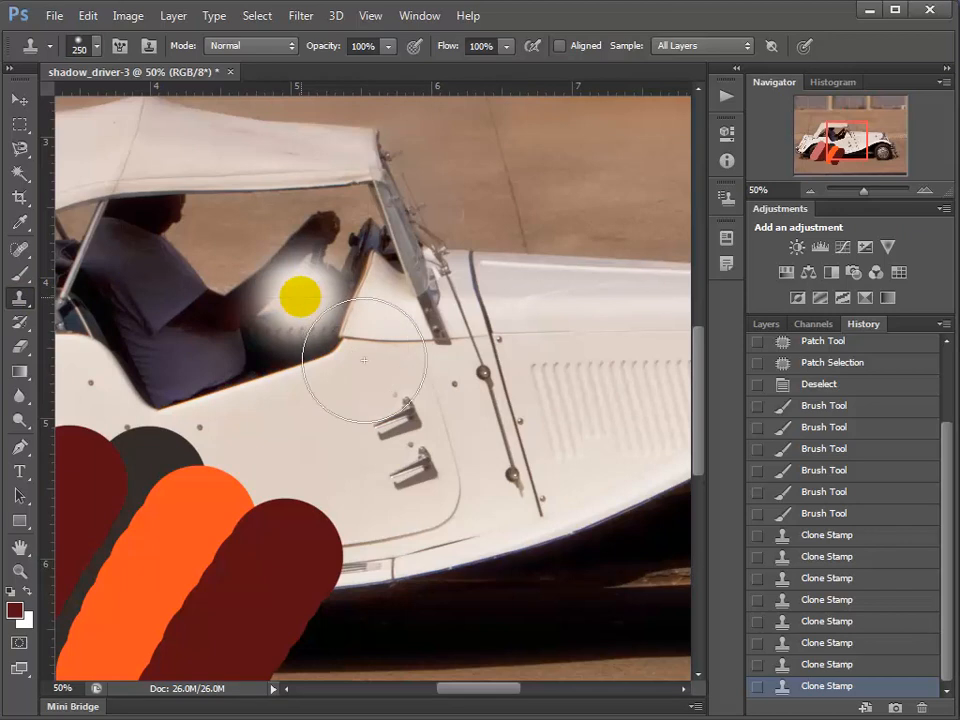
pyautogui.press('[')
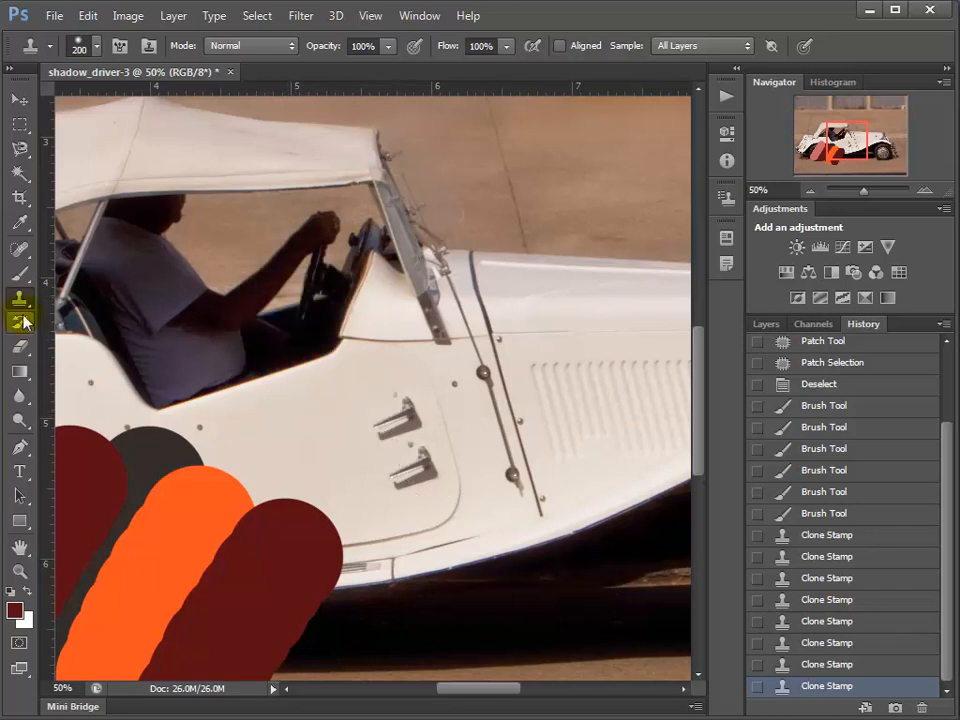
# Erase a freehand stroke over the windshield and dashboard area with the Eraser, and undo it.
pyautogui.click(19, 347)
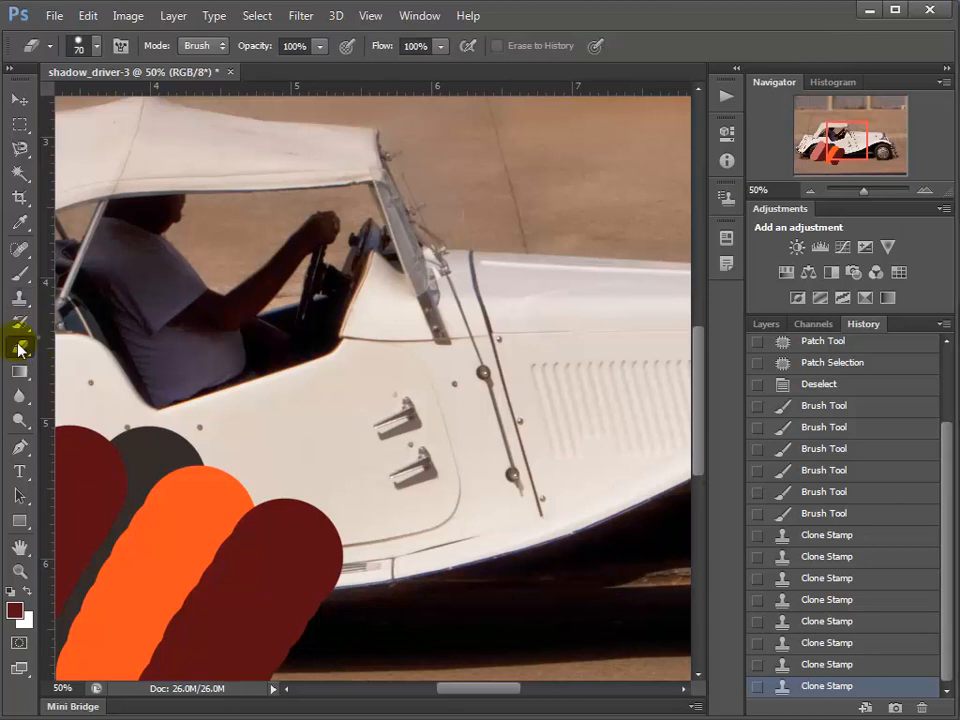
pyautogui.moveTo(417, 247)
pyautogui.mouseDown()
pyautogui.moveTo(344, 295)
pyautogui.moveTo(345, 315)
pyautogui.moveTo(421, 287)
pyautogui.moveTo(452, 395)
pyautogui.mouseUp()
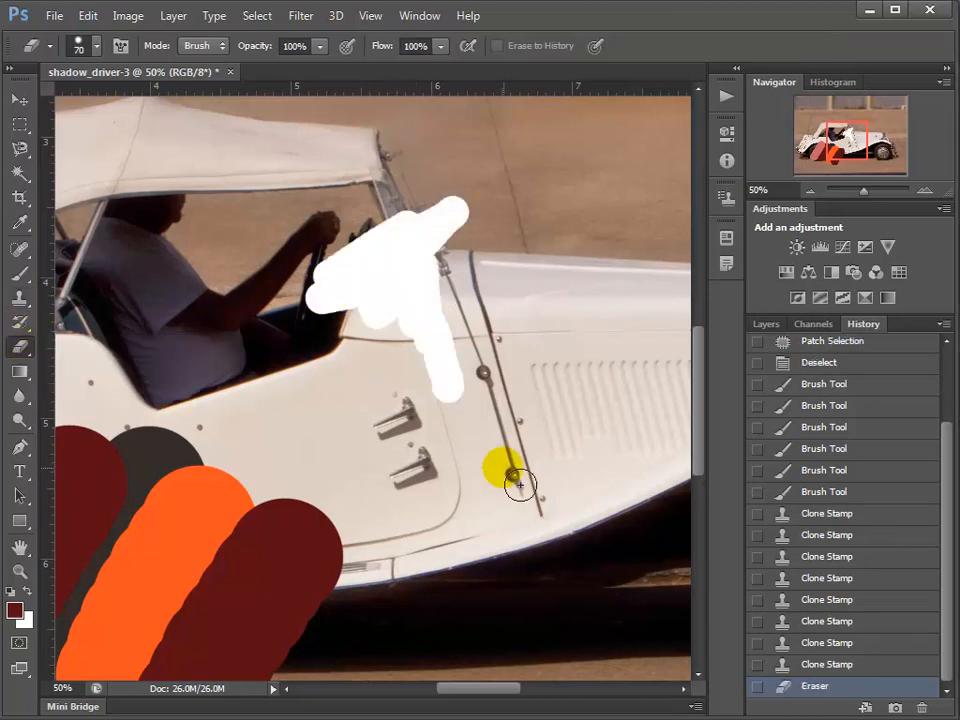
pyautogui.hotkey('ctrl', 'z')
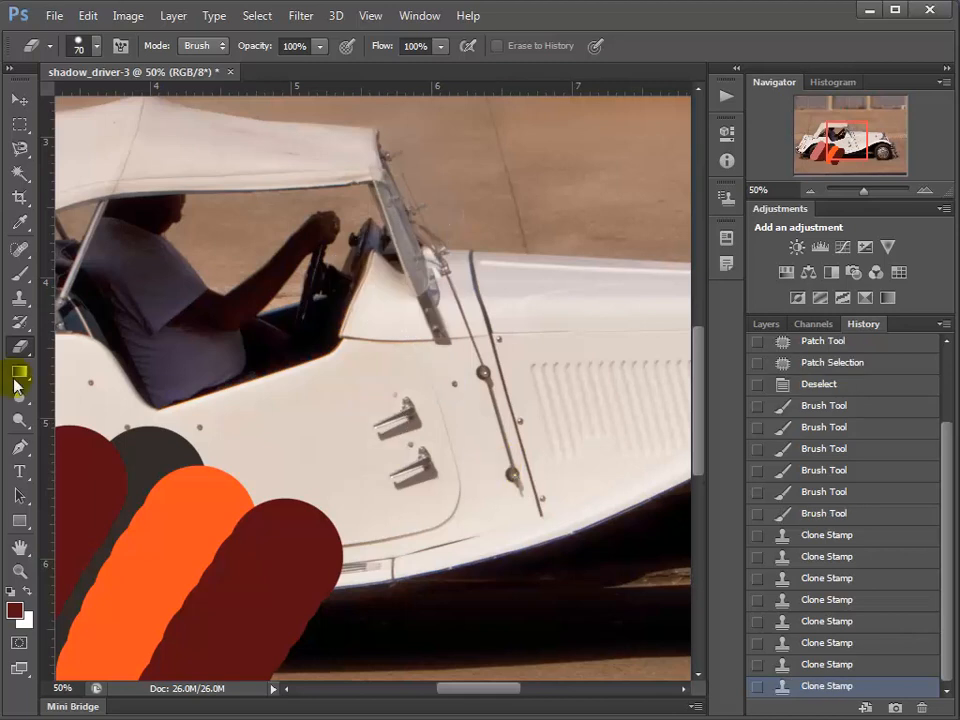
# Display the layers and apply a dark red to transparent linear gradient upward over the car on the Background layer.
pyautogui.click(767, 325)
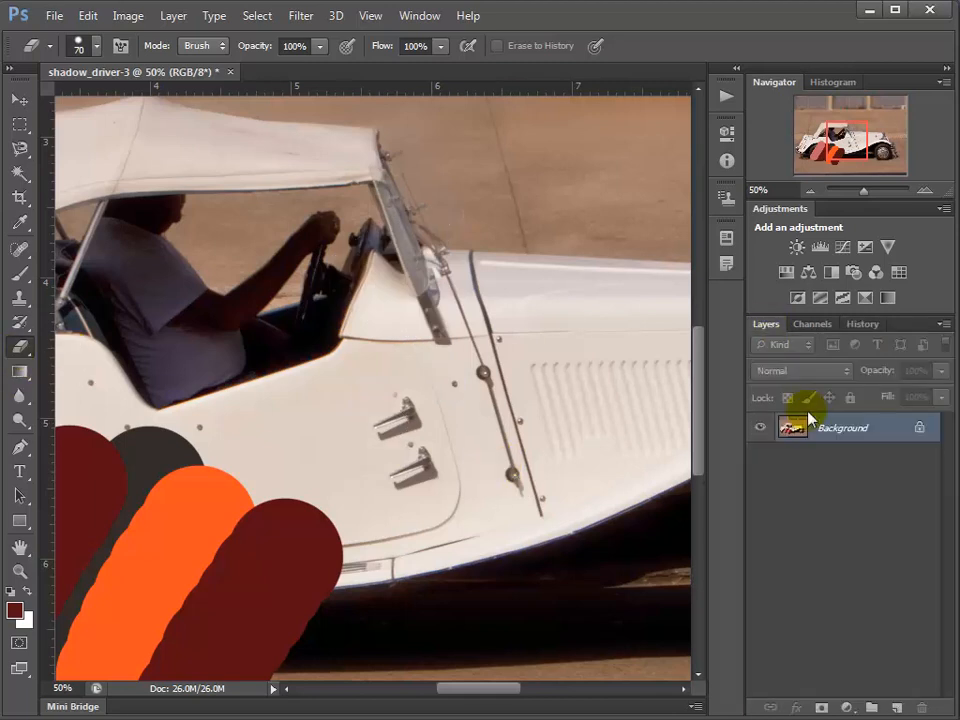
pyautogui.click(19, 376)
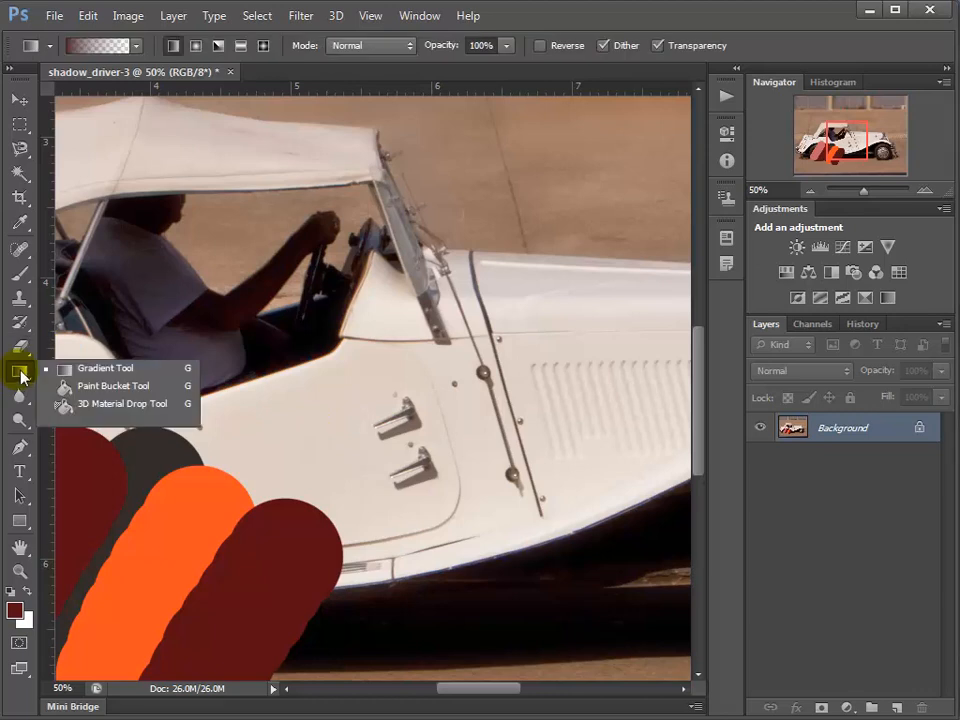
pyautogui.moveTo(21, 376); pyautogui.dragTo(111, 373)
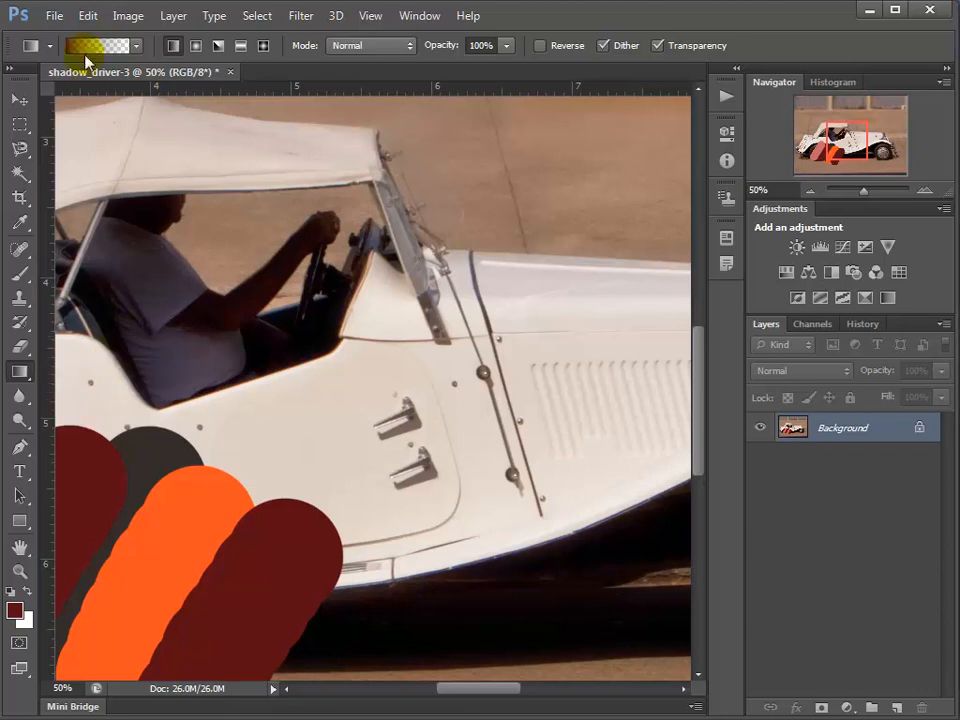
pyautogui.moveTo(471, 454); pyautogui.dragTo(503, 364)
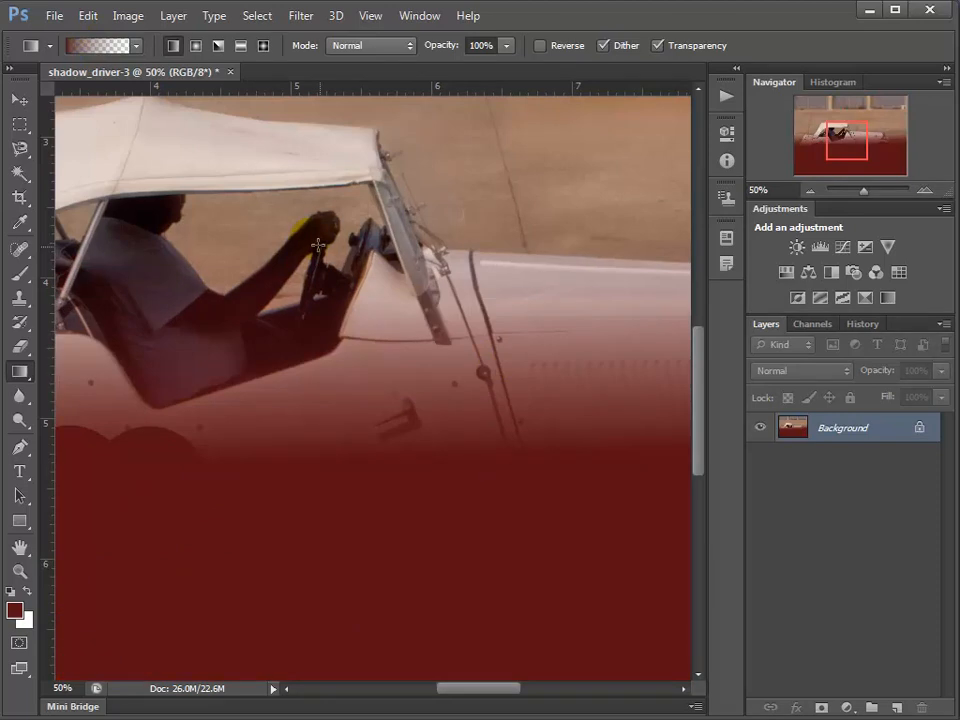
# Append the Photographic Toning gradients to the presets, enlarge the gradient picker and choose a dark blue to pale cyan gradient.
pyautogui.click(136, 46)
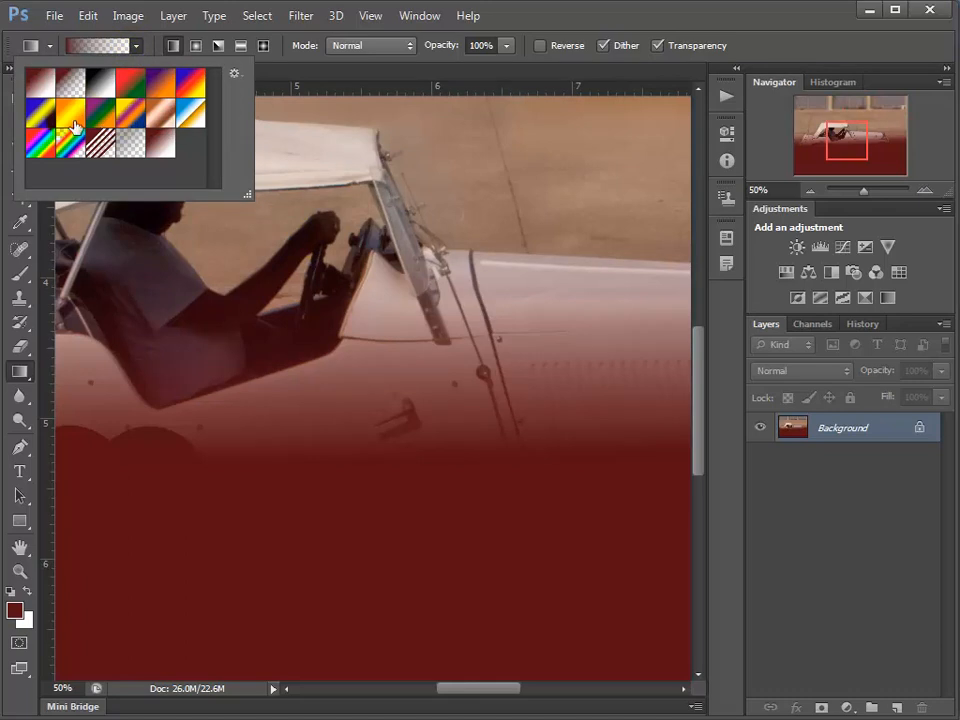
pyautogui.click(236, 75)
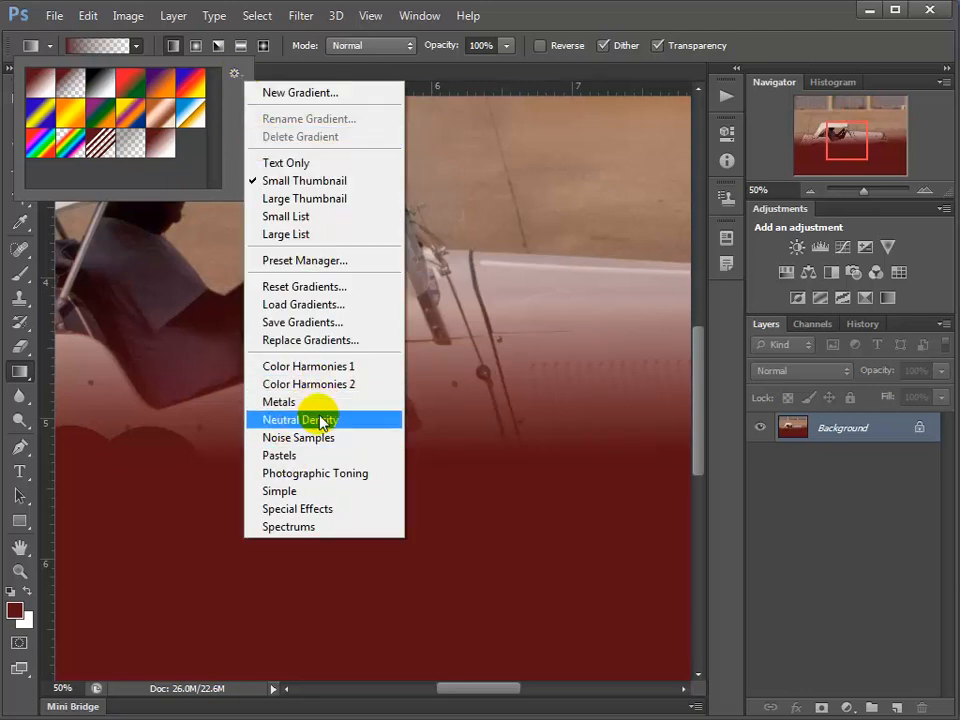
pyautogui.click(339, 476)
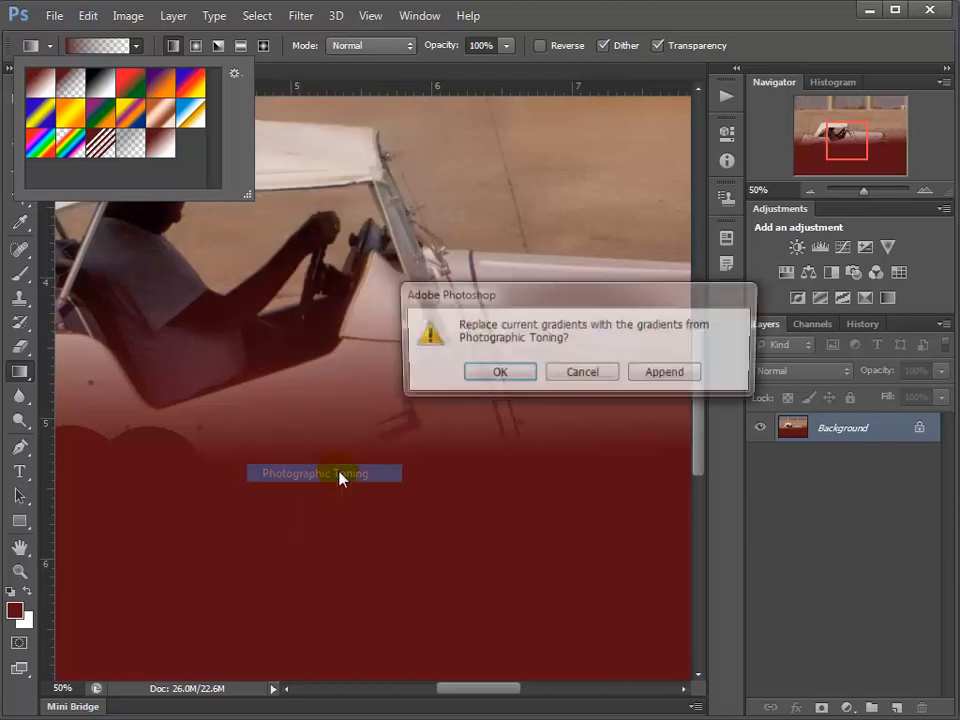
pyautogui.click(664, 374)
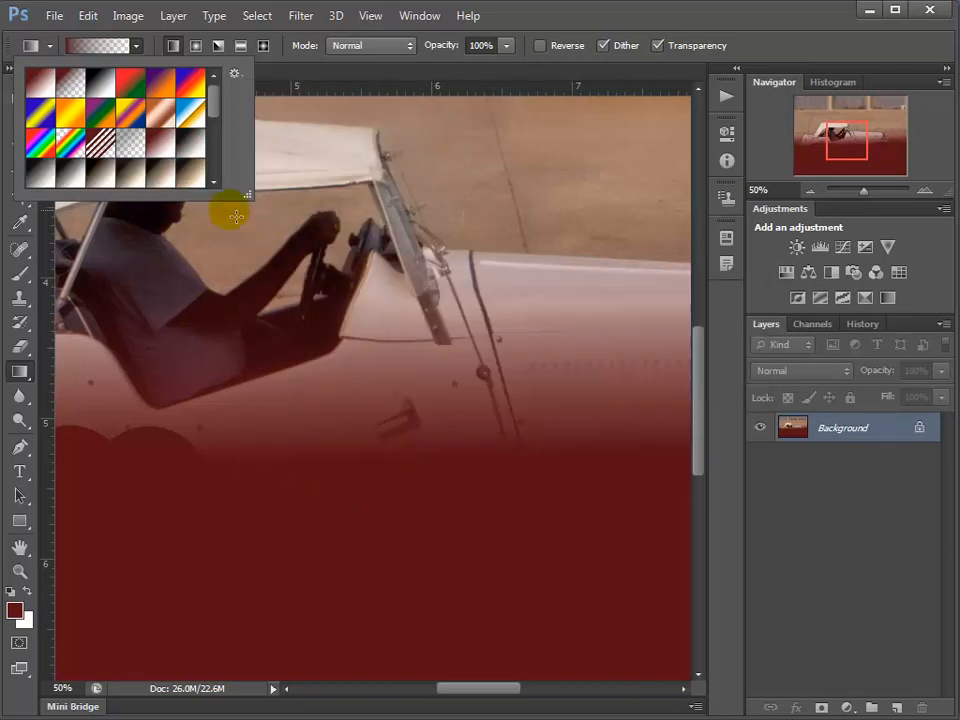
pyautogui.moveTo(248, 195); pyautogui.dragTo(276, 290)
pyautogui.click(130, 238)
pyautogui.click(376, 298)
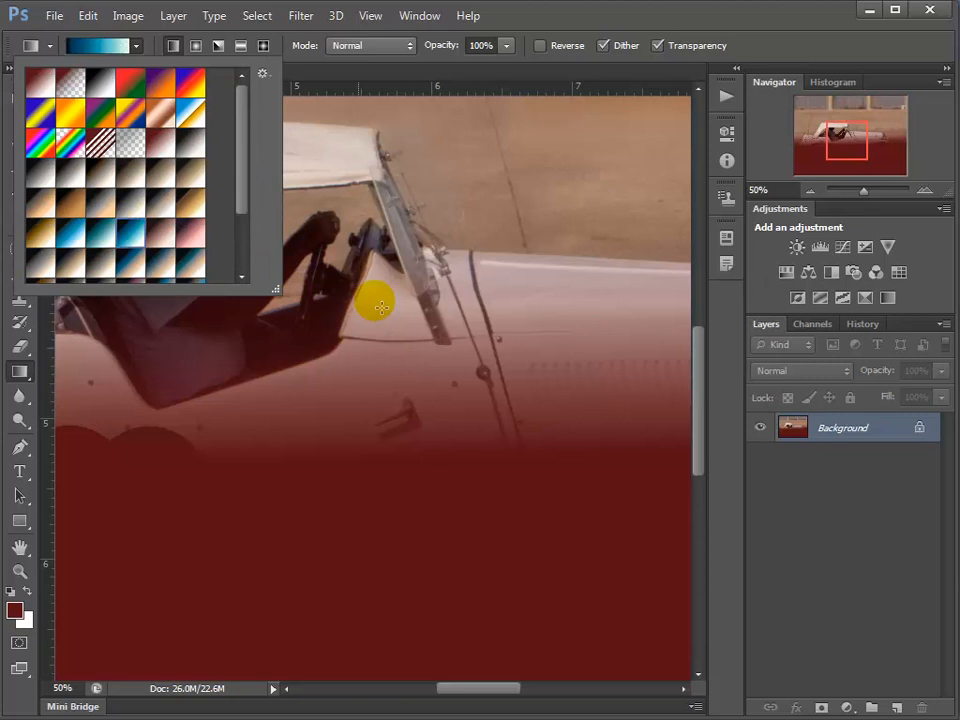
# Apply the blue linear gradient upward from below the door to the roof, and undo both gradient fills.
pyautogui.moveTo(450, 527); pyautogui.dragTo(430, 184)
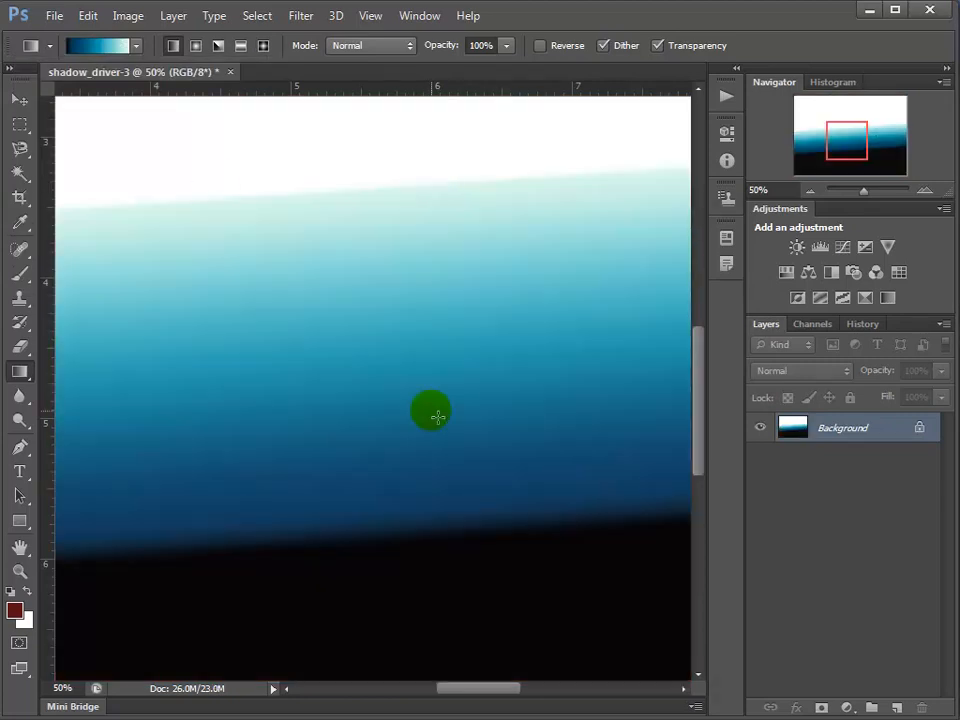
pyautogui.hotkey('ctrl', 'z')
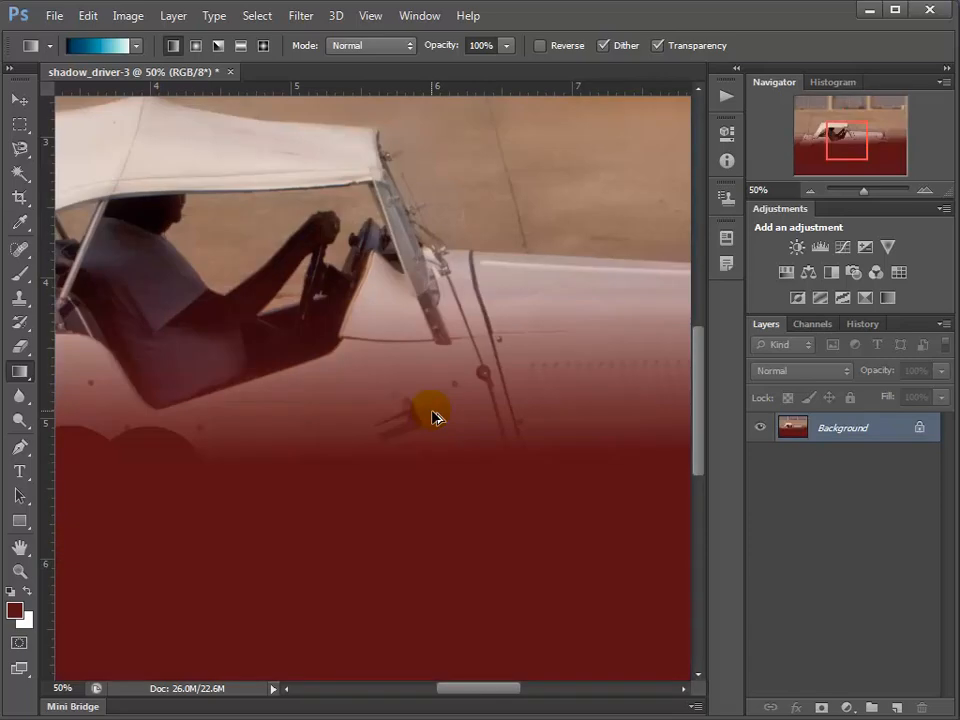
pyautogui.hotkey('ctrl', 'alt', 'z')
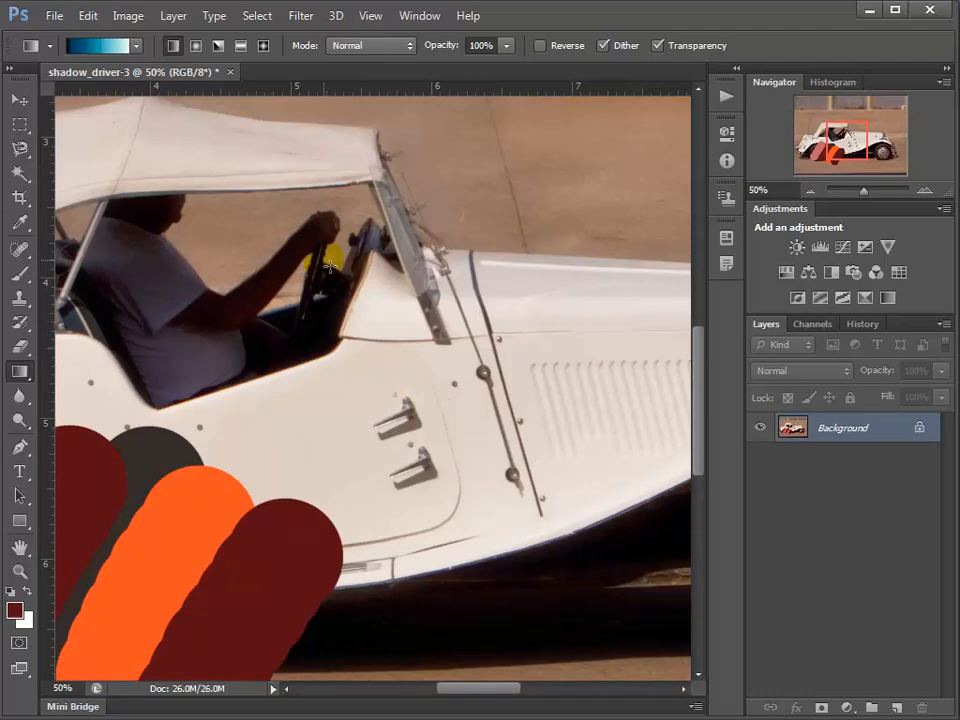
# Activate the Blur tool and enlarge its brush to size 175.
pyautogui.click(16, 400)
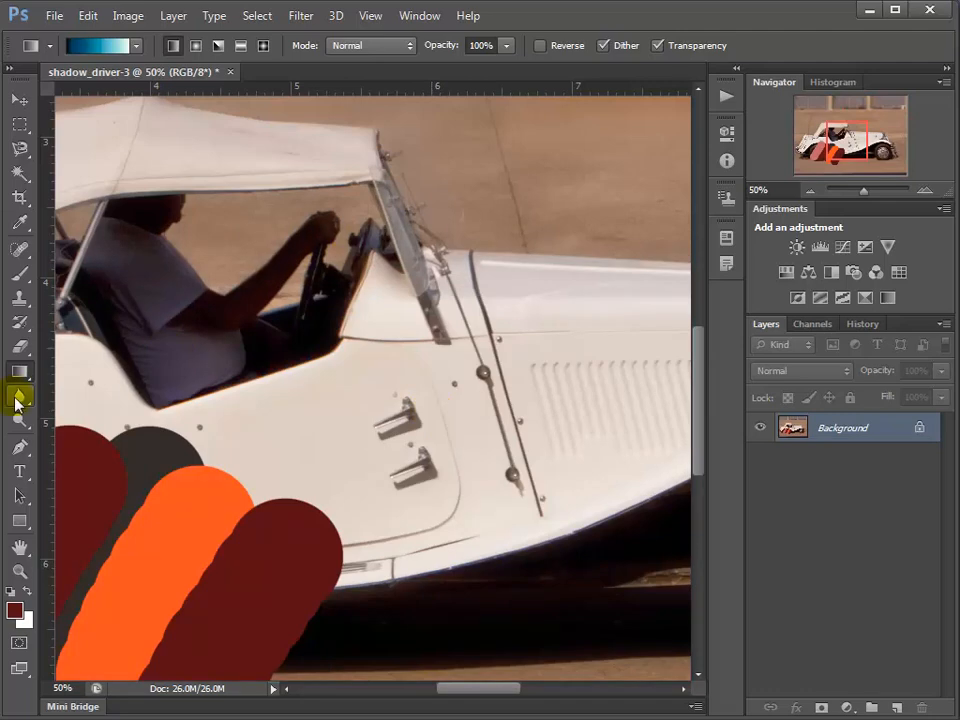
pyautogui.click(16, 402)
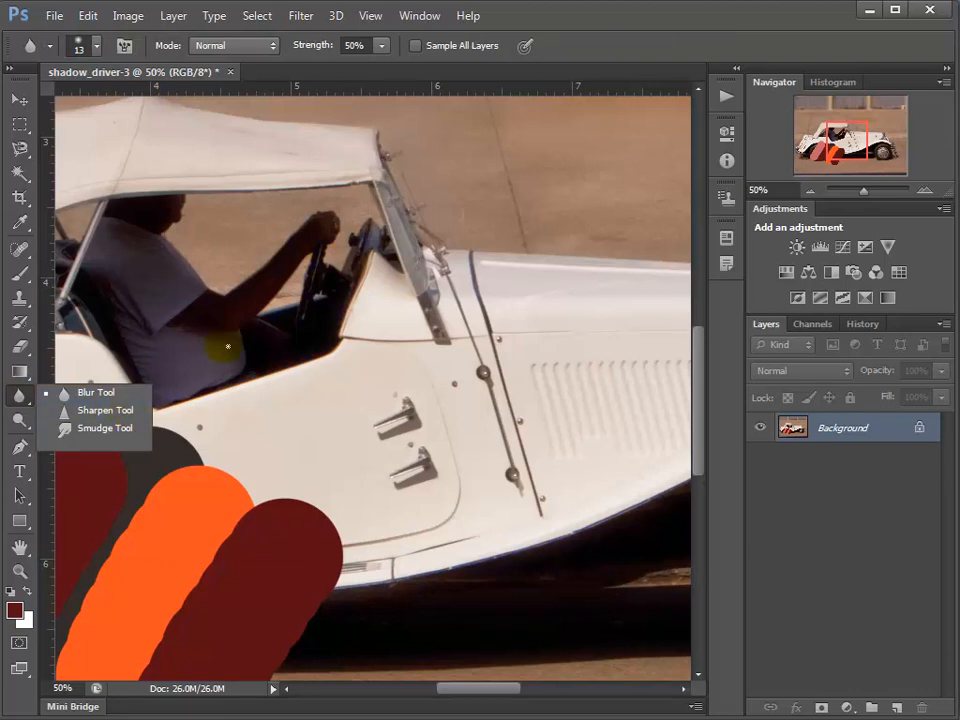
pyautogui.click(253, 479)
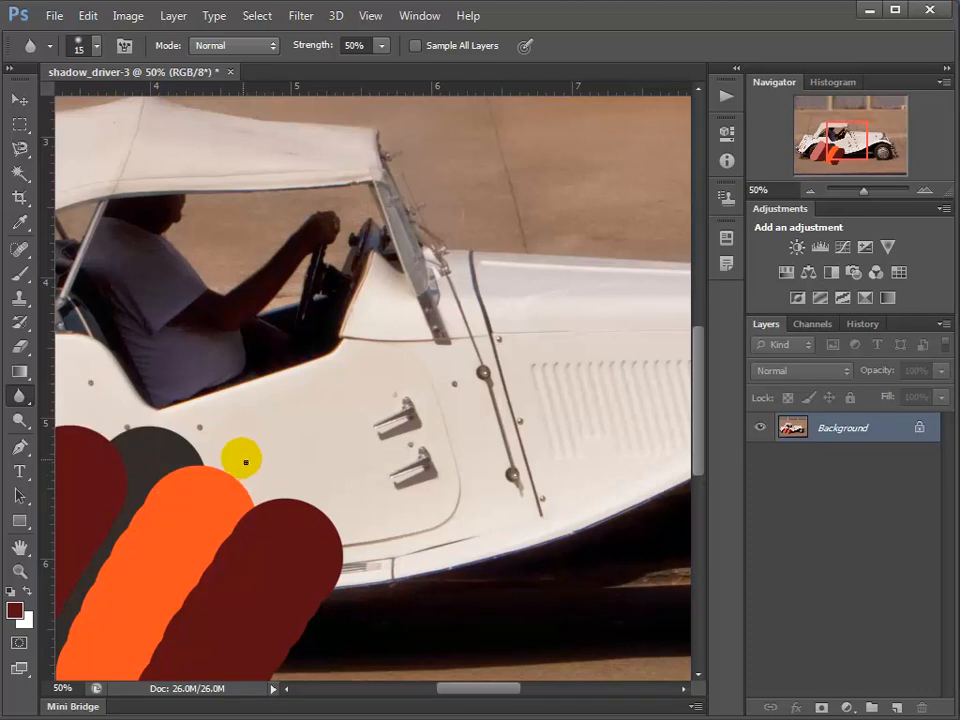
pyautogui.press(']')
pyautogui.press(']')
pyautogui.press(']')
pyautogui.press(']')
pyautogui.press(']')
pyautogui.press(']')
pyautogui.press(']')
pyautogui.press(']')
pyautogui.press(']')
pyautogui.press(']')
pyautogui.press(']')
pyautogui.press(']')
pyautogui.press(']')
pyautogui.press(']')
pyautogui.press(']')
pyautogui.press(']')
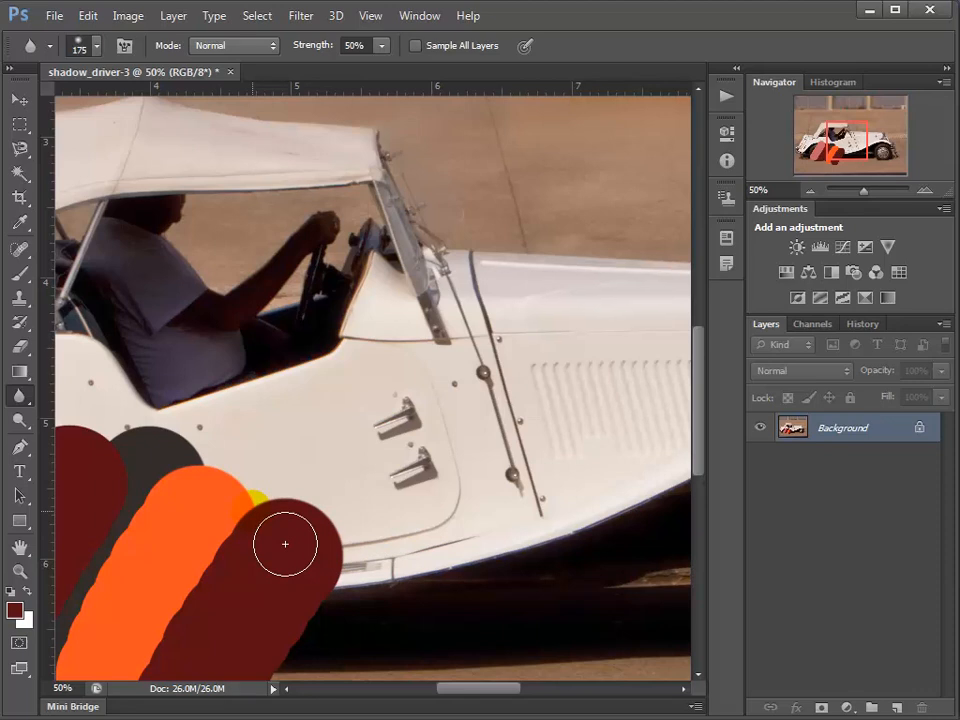
# Blur the rounded edge of the dark red brush stroke on the car door at 200% zoom and raise the Blur strength to 100%.
pyautogui.keyDown('ctrl'); pyautogui.click(256, 509); pyautogui.keyUp('ctrl')
pyautogui.keyDown('ctrl'); pyautogui.click(256, 509); pyautogui.keyUp('ctrl')
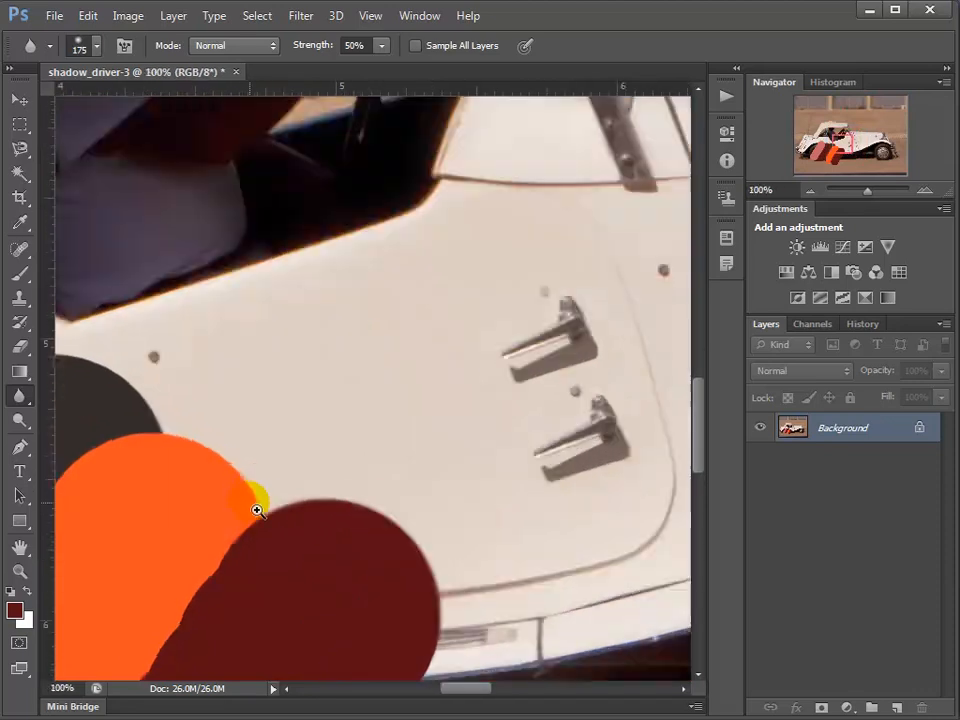
pyautogui.keyDown('ctrl'); pyautogui.click(256, 509); pyautogui.keyUp('ctrl')
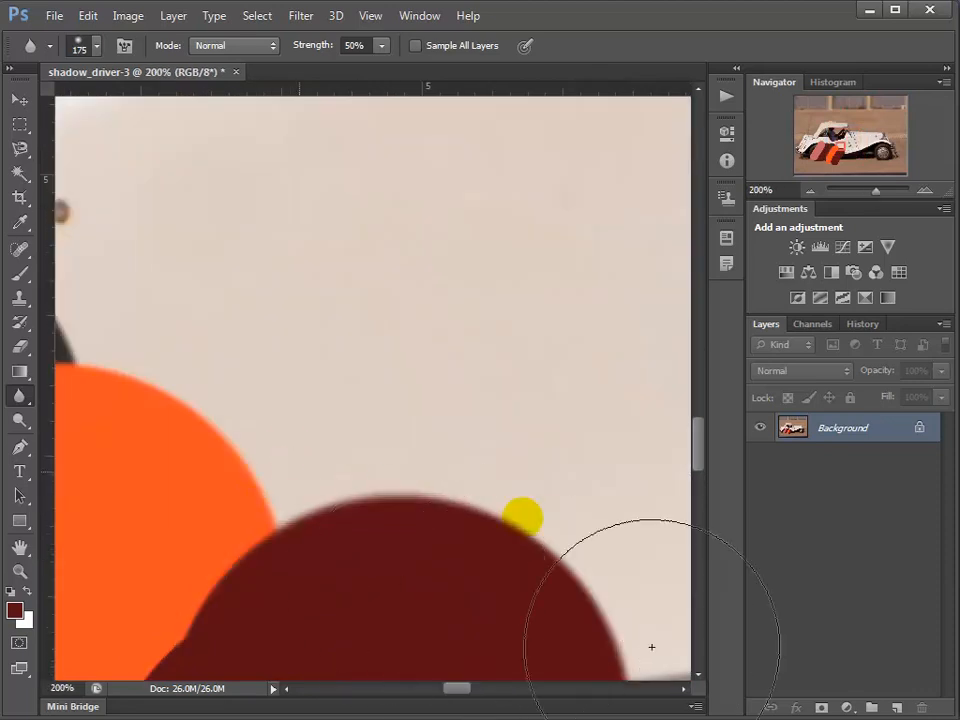
pyautogui.moveTo(579, 621)
pyautogui.mouseDown()
pyautogui.moveTo(632, 666)
pyautogui.moveTo(570, 636)
pyautogui.moveTo(631, 669)
pyautogui.mouseUp()
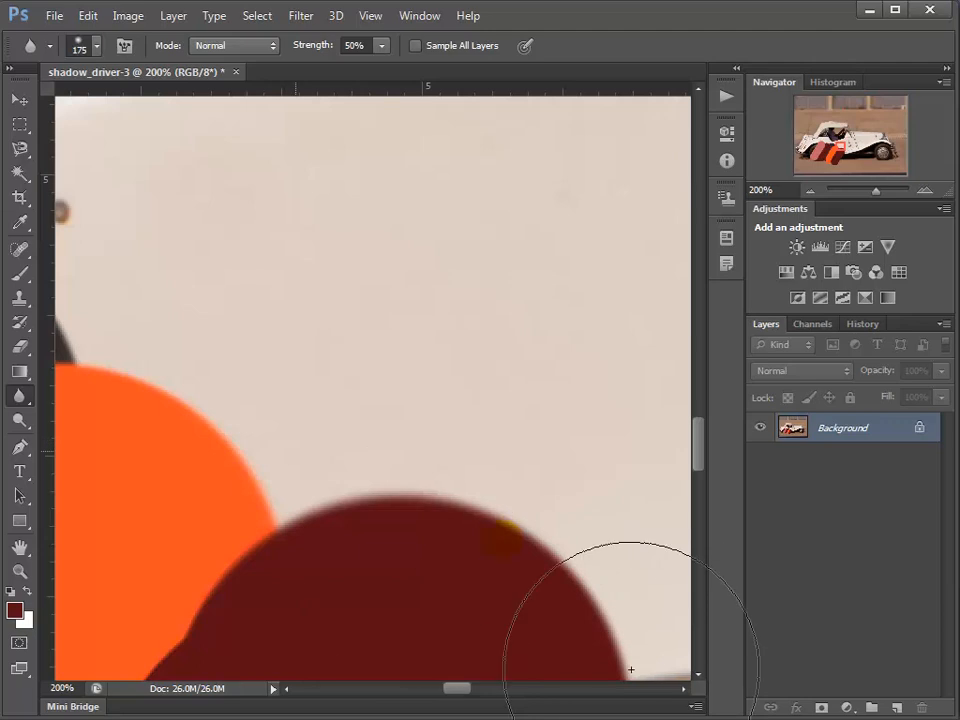
pyautogui.click(381, 50)
pyautogui.moveTo(394, 71); pyautogui.dragTo(440, 68)
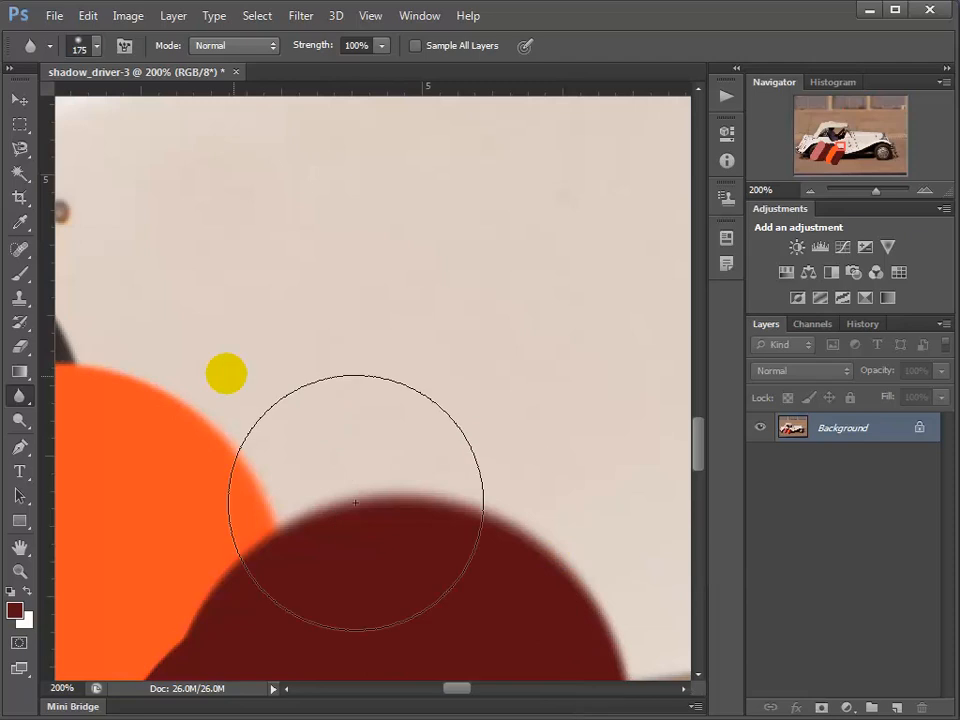
# Sharpen the edges of the dark red and orange brush strokes using the Sharpen tool with a size 80 brush.
pyautogui.click(19, 395)
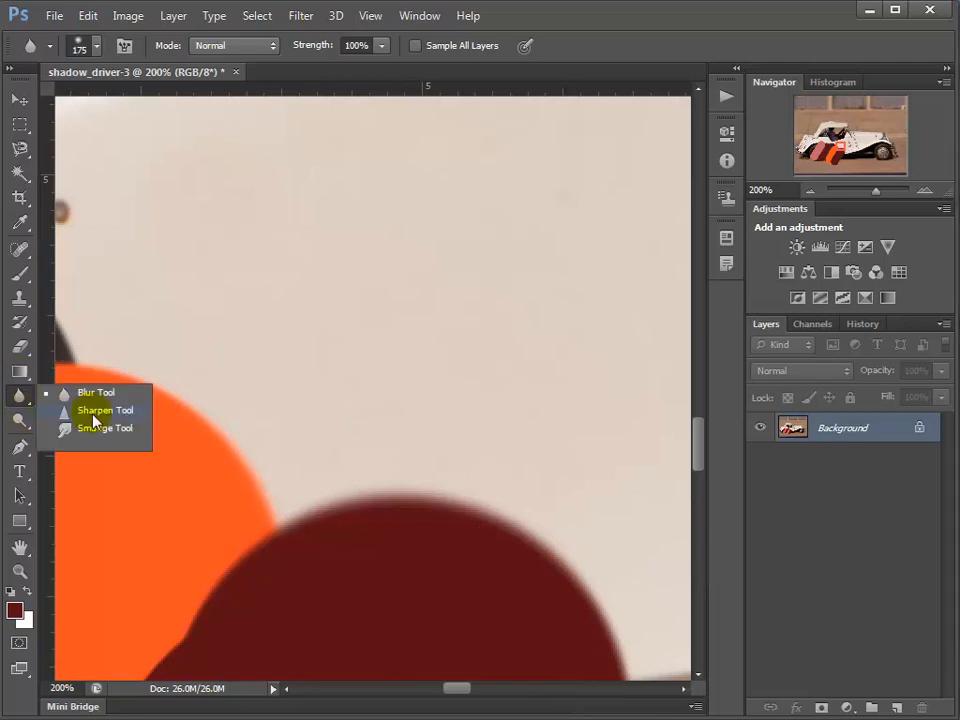
pyautogui.click(95, 411)
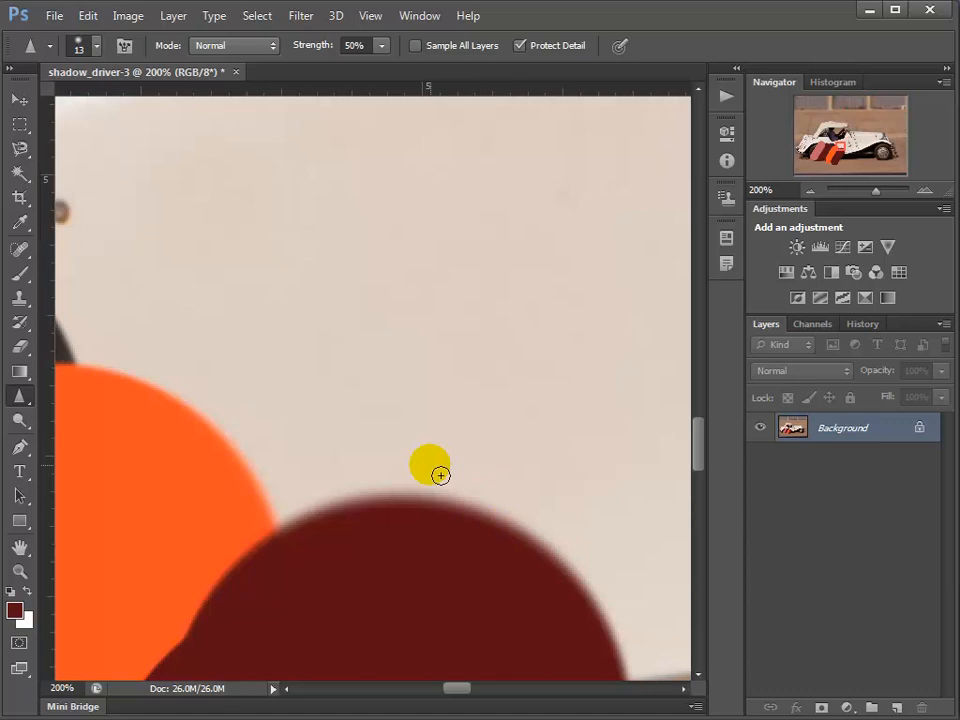
pyautogui.press(']')
pyautogui.press(']')
pyautogui.press(']')
pyautogui.press(']')
pyautogui.press(']')
pyautogui.press(']')
pyautogui.press(']')
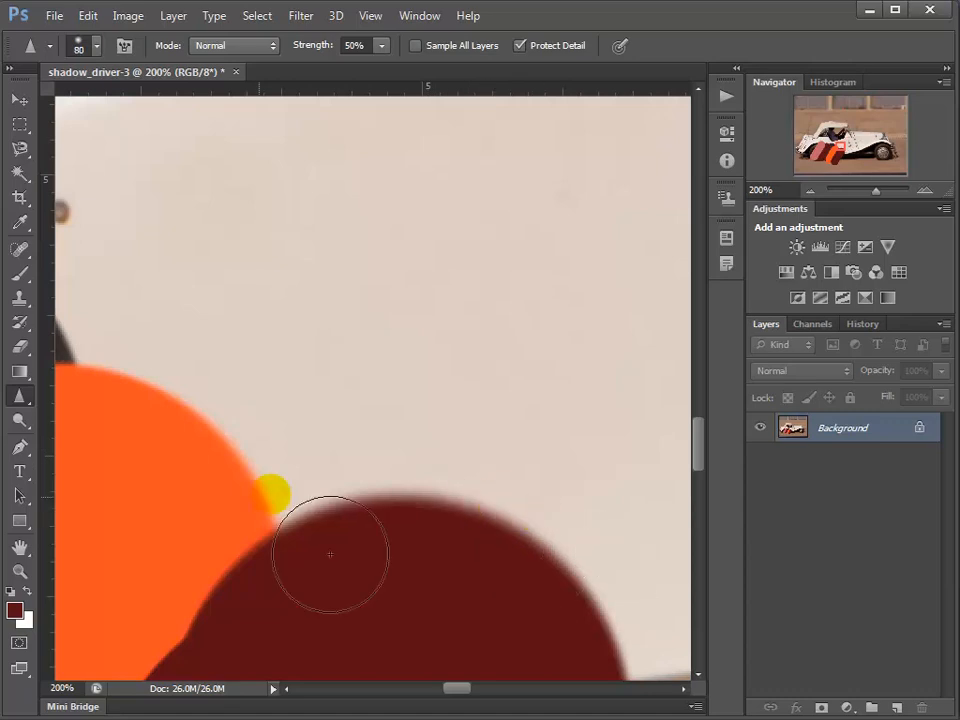
pyautogui.moveTo(260, 572)
pyautogui.mouseDown()
pyautogui.moveTo(576, 555)
pyautogui.moveTo(373, 495)
pyautogui.moveTo(465, 581)
pyautogui.moveTo(244, 496)
pyautogui.moveTo(547, 516)
pyautogui.mouseUp()
pyautogui.press('space')
pyautogui.moveTo(318, 354)
pyautogui.mouseDown()
pyautogui.moveTo(259, 334)
pyautogui.moveTo(467, 501)
pyautogui.moveTo(635, 555)
pyautogui.moveTo(580, 582)
pyautogui.moveTo(617, 621)
pyautogui.moveTo(647, 617)
pyautogui.moveTo(638, 635)
pyautogui.mouseUp()
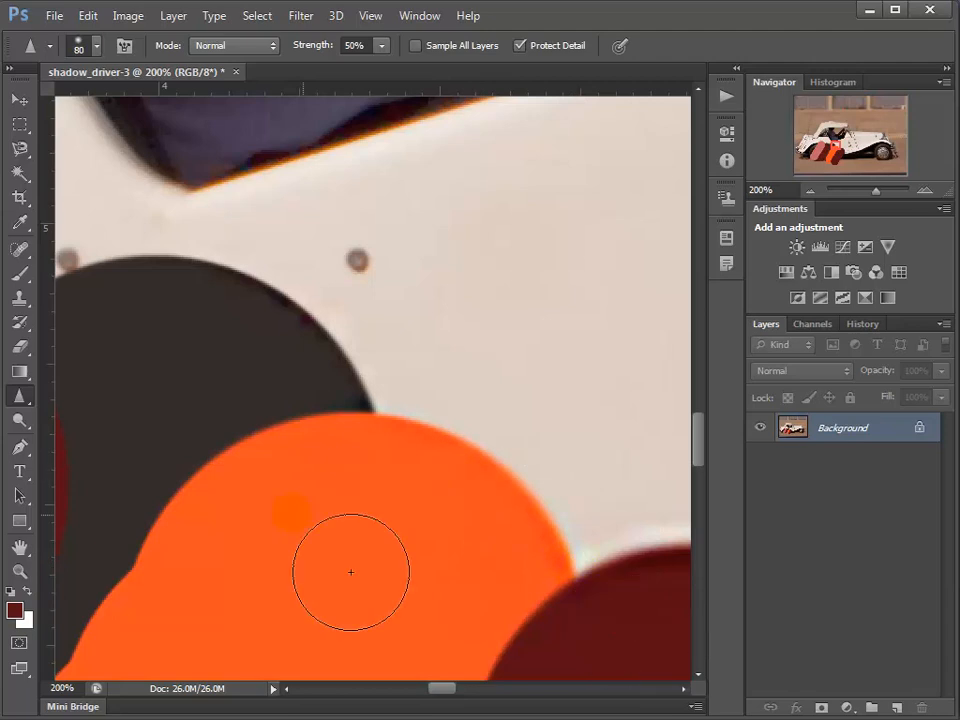
# Smudge the dark gray brush stroke's edge outward onto the white door in several strokes, using the Smudge tool at 50% strength.
pyautogui.click(24, 398)
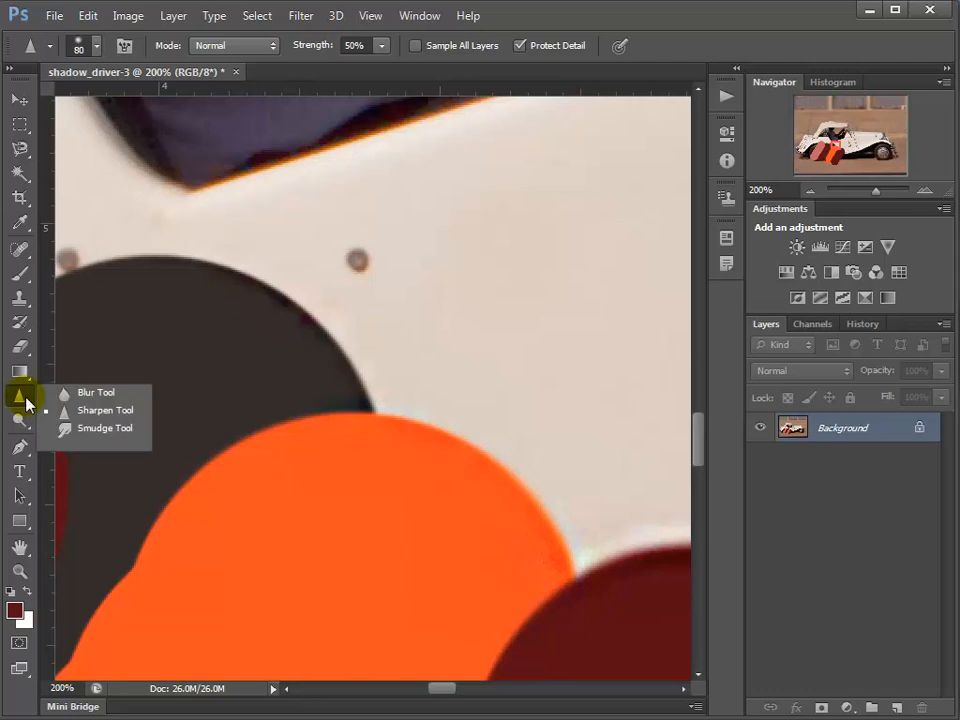
pyautogui.click(115, 437)
pyautogui.moveTo(276, 396)
pyautogui.mouseDown()
pyautogui.moveTo(243, 417)
pyautogui.moveTo(491, 339)
pyautogui.mouseUp()
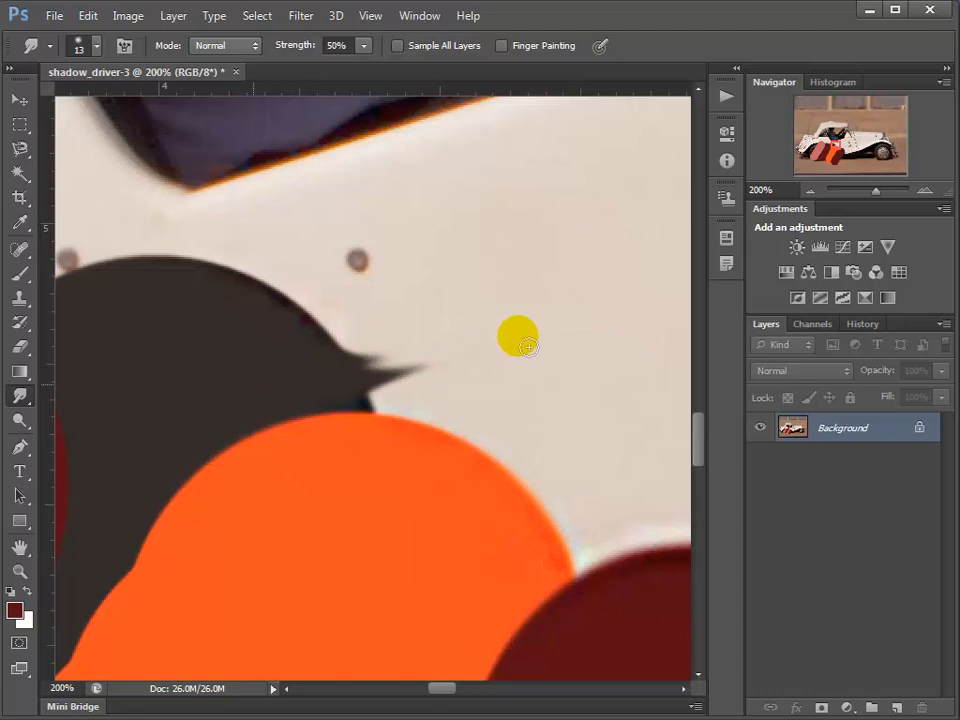
pyautogui.moveTo(345, 381)
pyautogui.mouseDown()
pyautogui.moveTo(474, 371)
pyautogui.moveTo(503, 352)
pyautogui.moveTo(333, 369)
pyautogui.moveTo(485, 352)
pyautogui.moveTo(577, 328)
pyautogui.mouseUp()
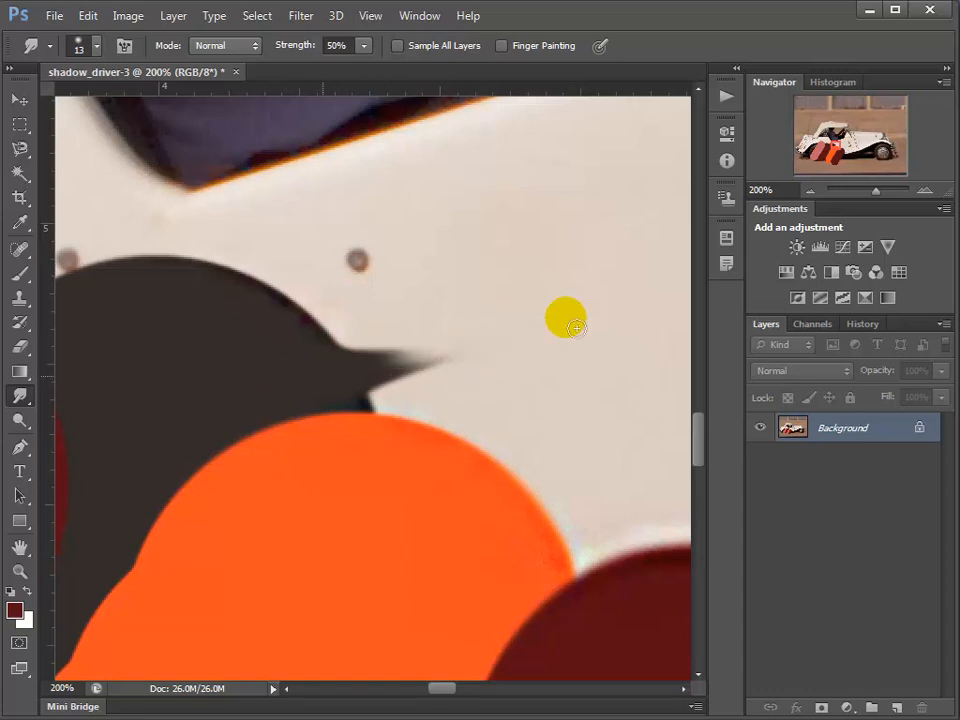
pyautogui.moveTo(256, 403); pyautogui.dragTo(557, 358)
pyautogui.moveTo(330, 376); pyautogui.dragTo(602, 325)
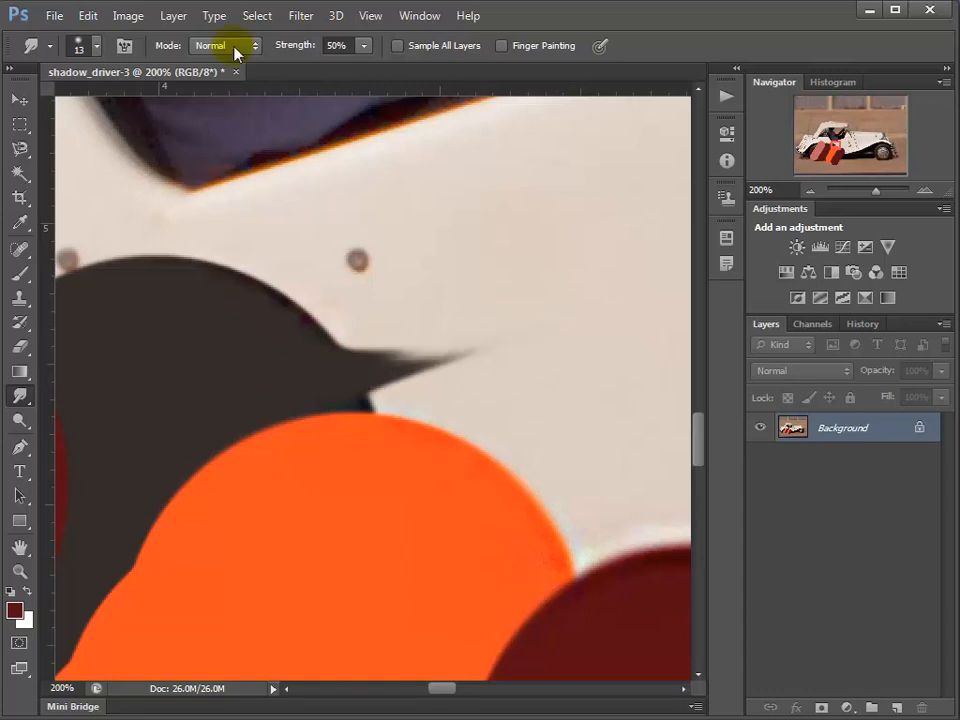
# Smudge a long gray streak across the door at 100% strength and smudge the gray edge above it at 18% strength.
pyautogui.moveTo(364, 46); pyautogui.dragTo(452, 70)
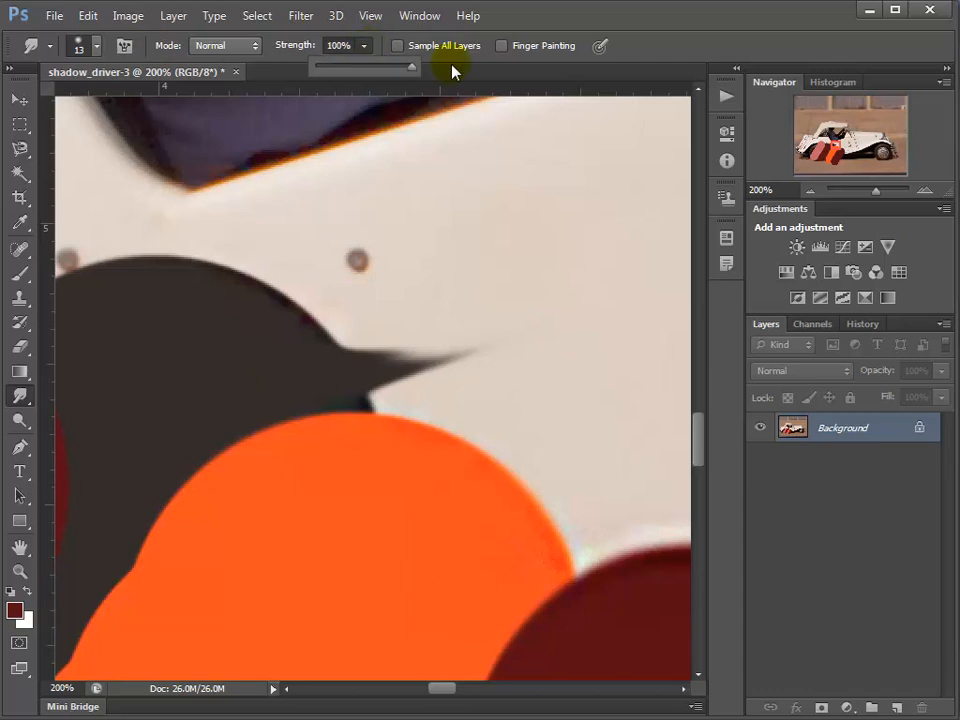
pyautogui.moveTo(423, 357); pyautogui.dragTo(603, 268)
pyautogui.moveTo(364, 46)
pyautogui.mouseDown()
pyautogui.moveTo(360, 58)
pyautogui.moveTo(287, 72)
pyautogui.mouseUp()
pyautogui.moveTo(265, 342); pyautogui.dragTo(553, 256)
pyautogui.moveTo(242, 356)
pyautogui.mouseDown()
pyautogui.moveTo(409, 316)
pyautogui.moveTo(283, 341)
pyautogui.moveTo(440, 278)
pyautogui.moveTo(510, 284)
pyautogui.mouseUp()
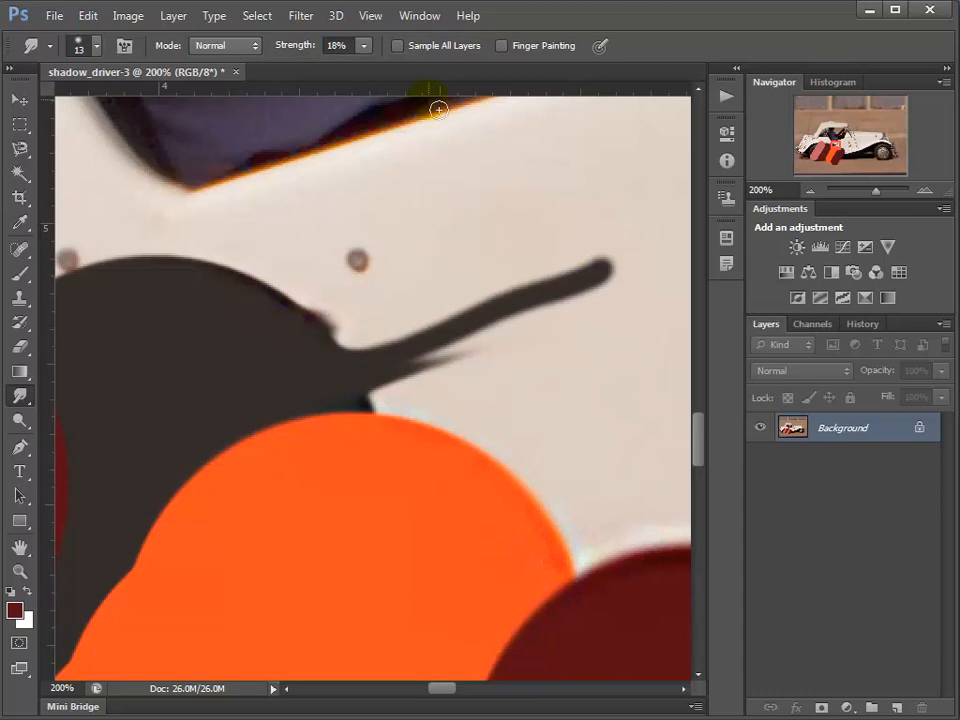
# Set the Smudge tool to Luminosity mode and 59% strength, and smudge the gray edge outward above the long streak.
pyautogui.click(247, 47)
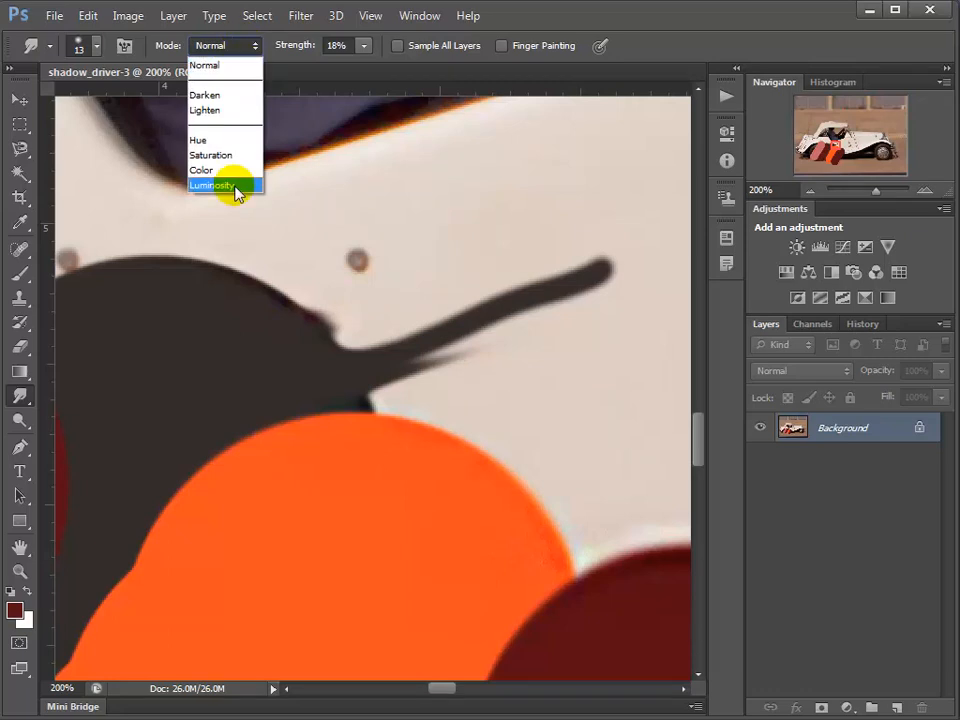
pyautogui.click(236, 186)
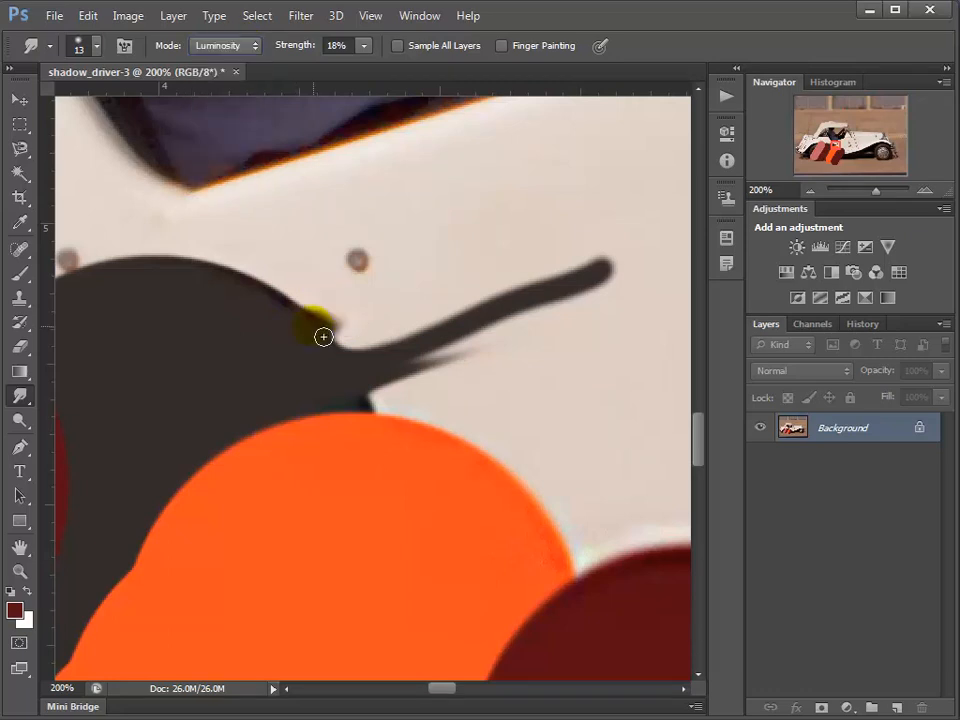
pyautogui.click(370, 45)
pyautogui.click(404, 66)
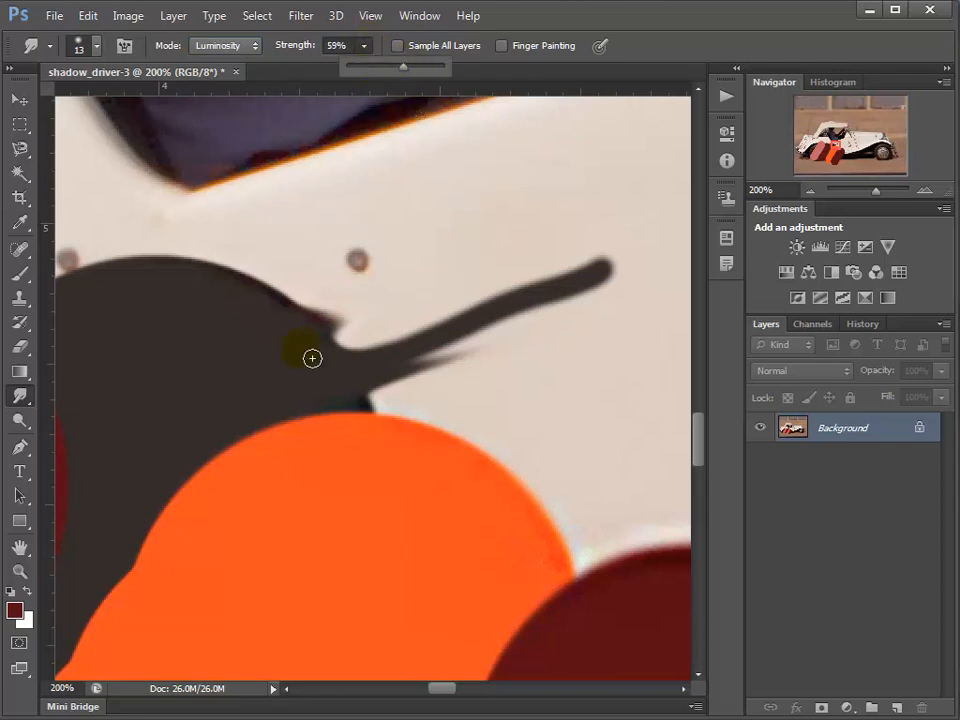
pyautogui.moveTo(309, 361)
pyautogui.mouseDown()
pyautogui.moveTo(522, 273)
pyautogui.moveTo(426, 284)
pyautogui.mouseUp()
pyautogui.moveTo(338, 334)
pyautogui.mouseDown()
pyautogui.moveTo(506, 259)
pyautogui.moveTo(562, 253)
pyautogui.mouseUp()
pyautogui.moveTo(342, 334); pyautogui.dragTo(544, 256)
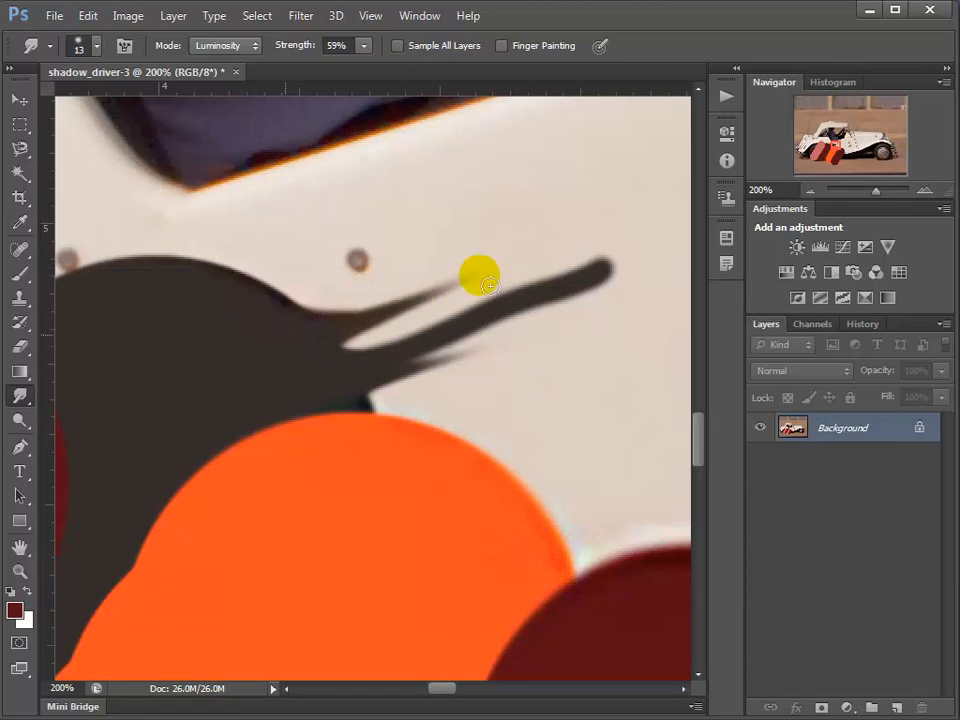
# Activate the Dodge tool and switch to the Burn tool.
pyautogui.click(21, 421)
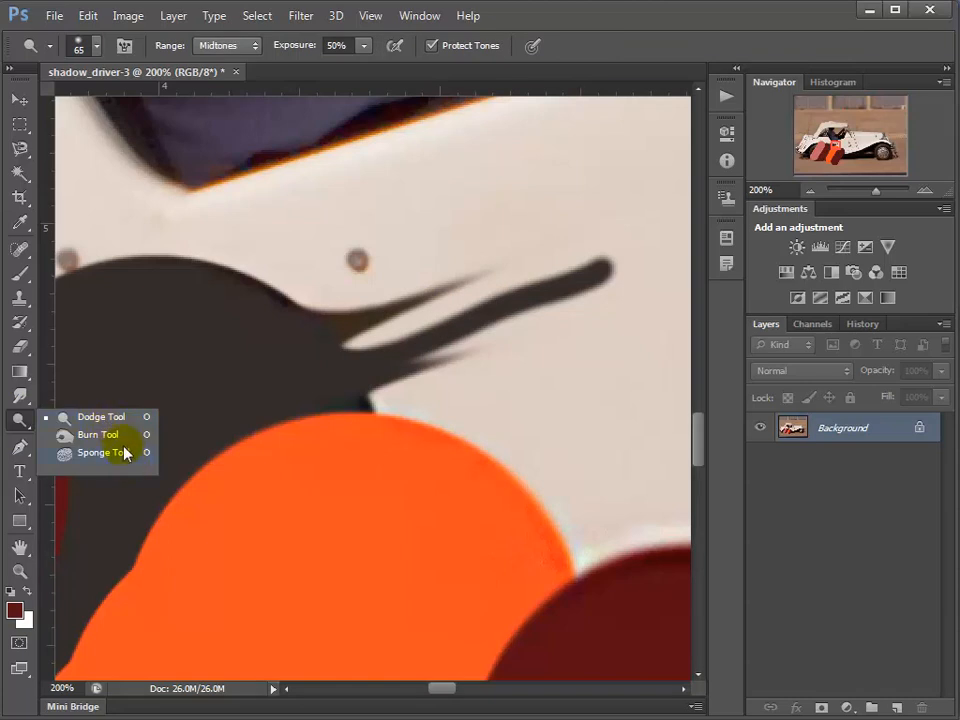
pyautogui.click(152, 416)
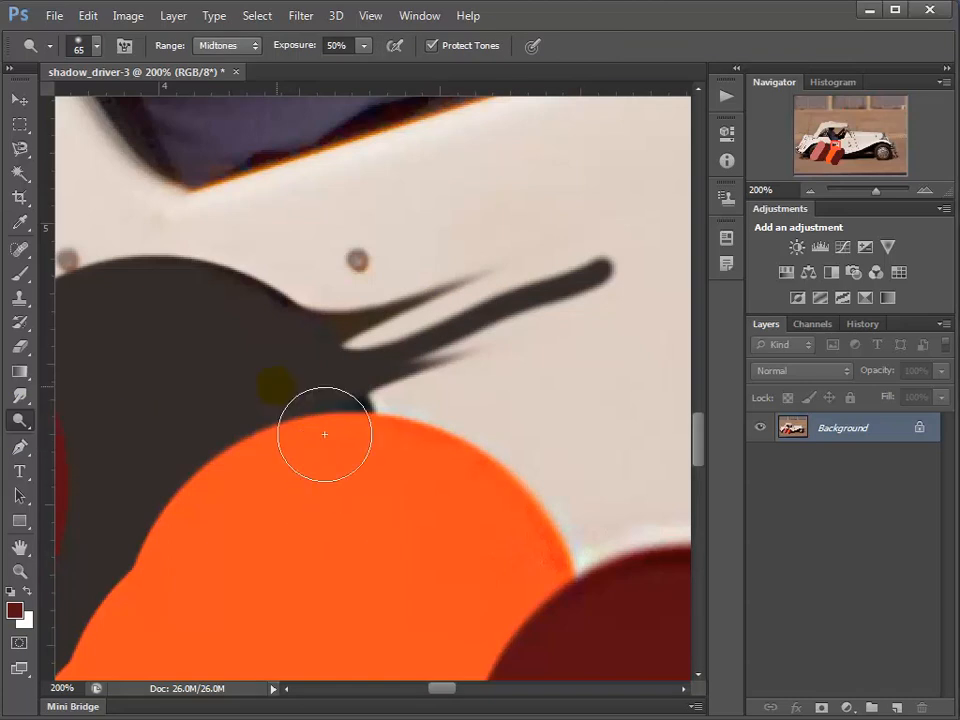
pyautogui.click(35, 427)
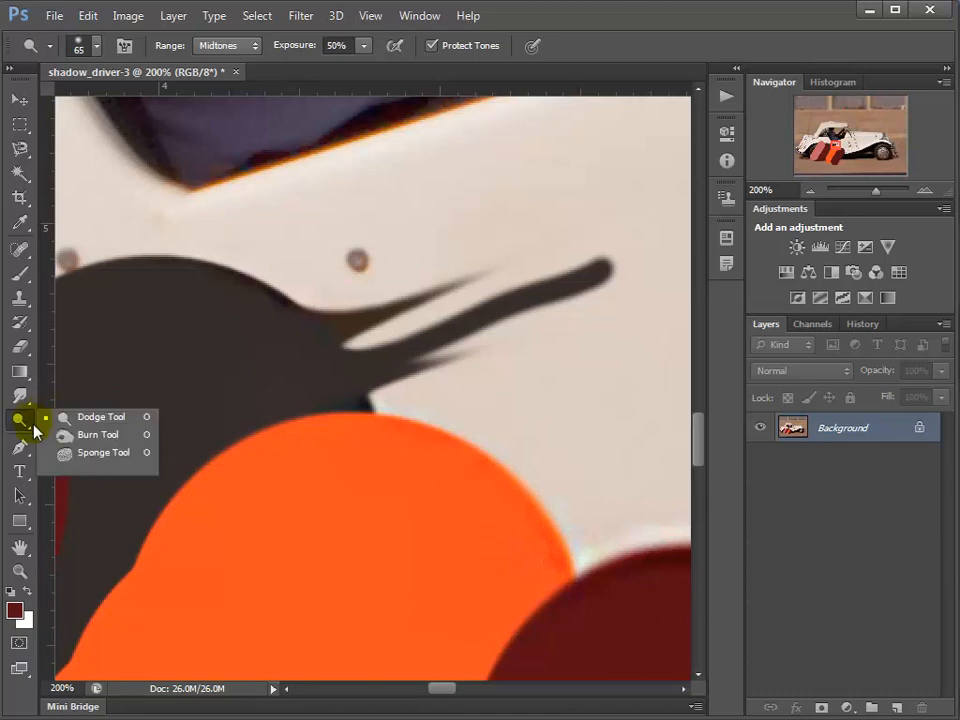
pyautogui.click(96, 438)
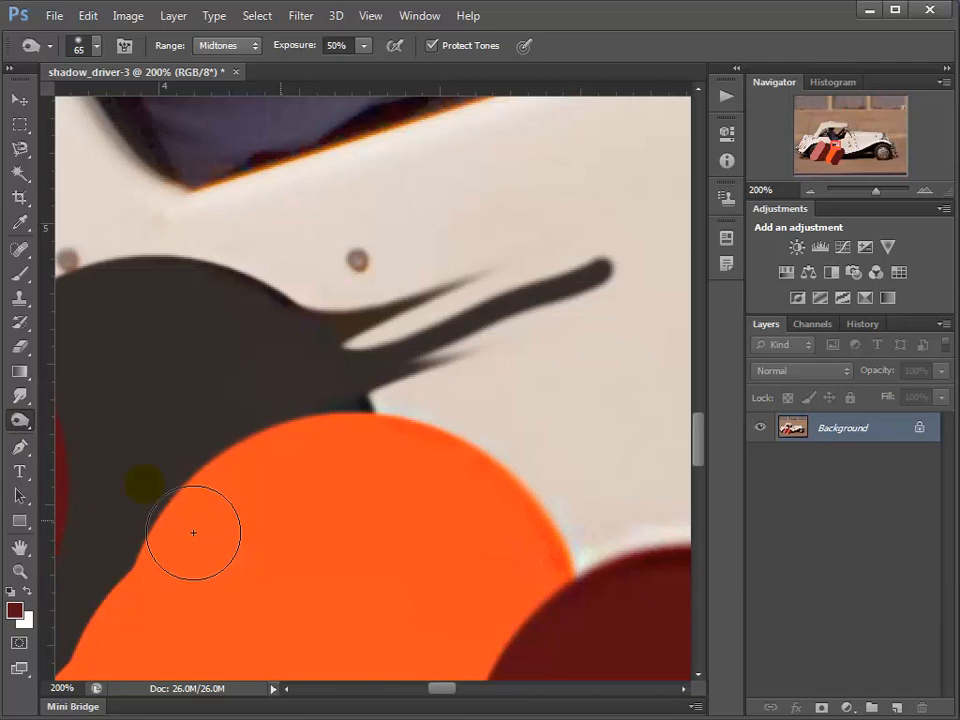
# Activate the Sponge tool, bring the driver and door into view at 50% zoom, and enlarge the brush to size 100.
pyautogui.click(30, 423)
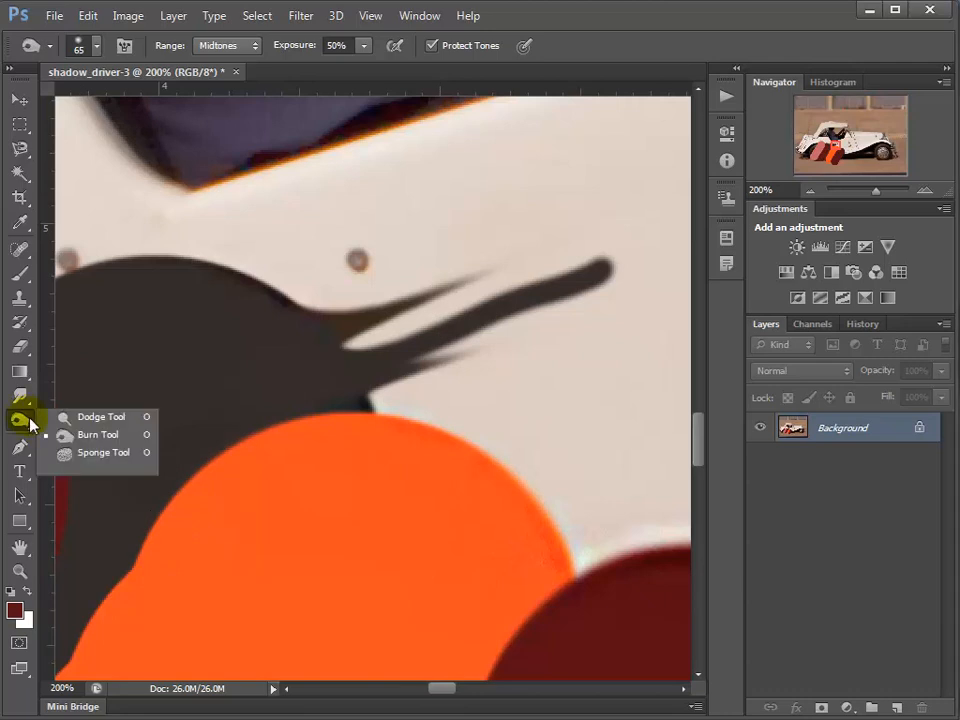
pyautogui.click(96, 455)
pyautogui.moveTo(331, 120); pyautogui.dragTo(328, 445)
pyautogui.moveTo(345, 142)
pyautogui.mouseDown()
pyautogui.moveTo(302, 379)
pyautogui.moveTo(311, 424)
pyautogui.mouseUp()
pyautogui.moveTo(186, 281); pyautogui.dragTo(204, 304)
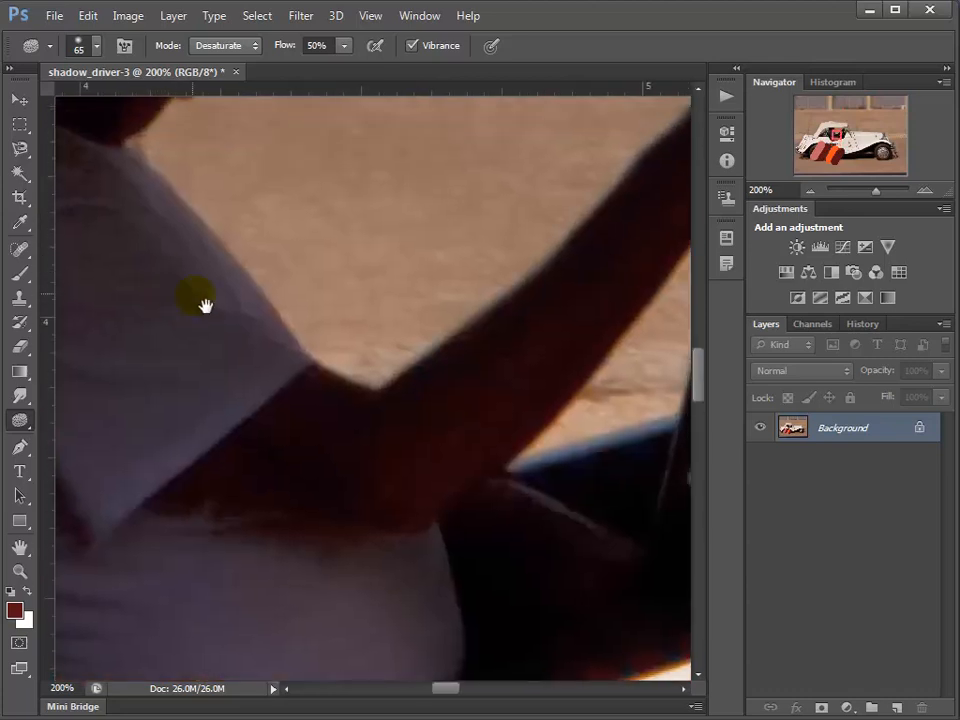
pyautogui.moveTo(317, 400); pyautogui.dragTo(360, 139)
pyautogui.hotkey('ctrl', '-')
pyautogui.hotkey('ctrl', '-')
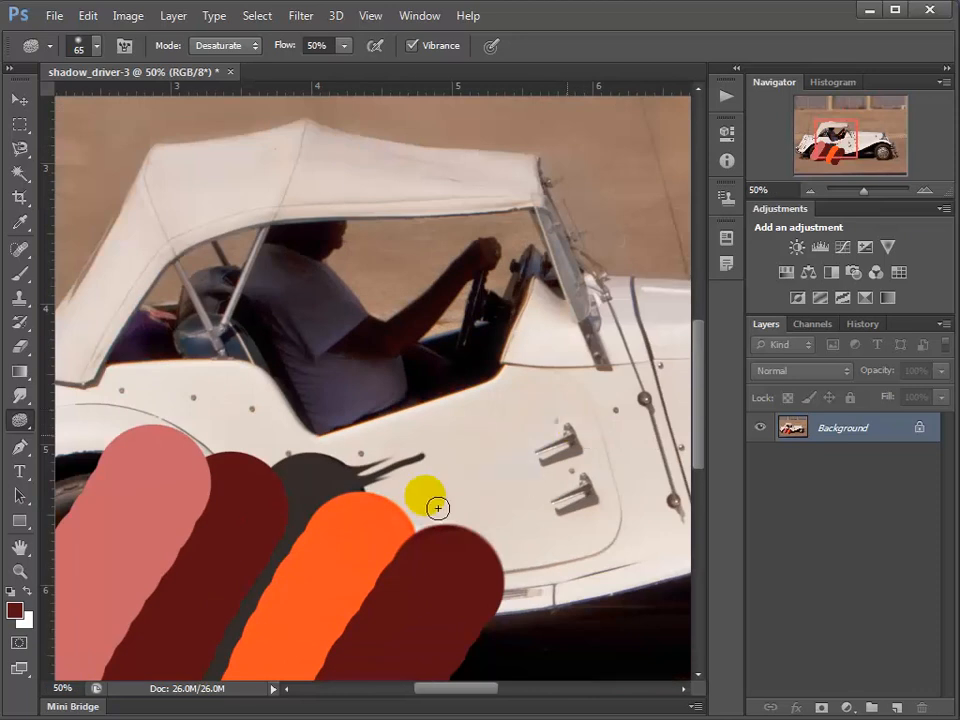
pyautogui.press(']')
pyautogui.press(']')
pyautogui.press(']')
pyautogui.press(']')
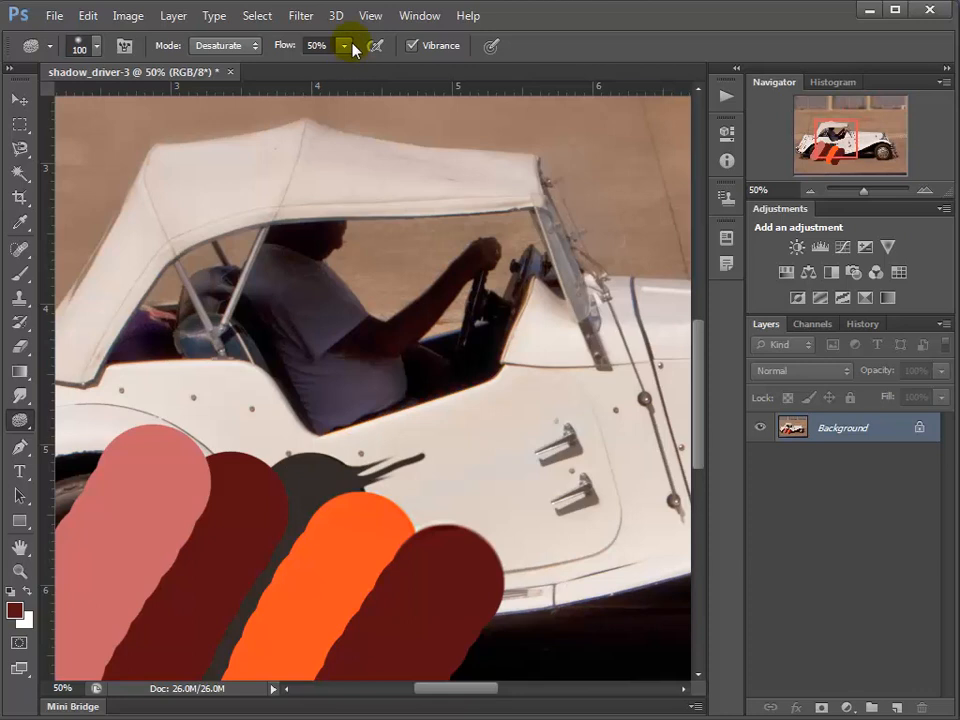
# Desaturate the area around the driver's arm and the car roof with the Sponge tool at 50% flow.
pyautogui.click(343, 46)
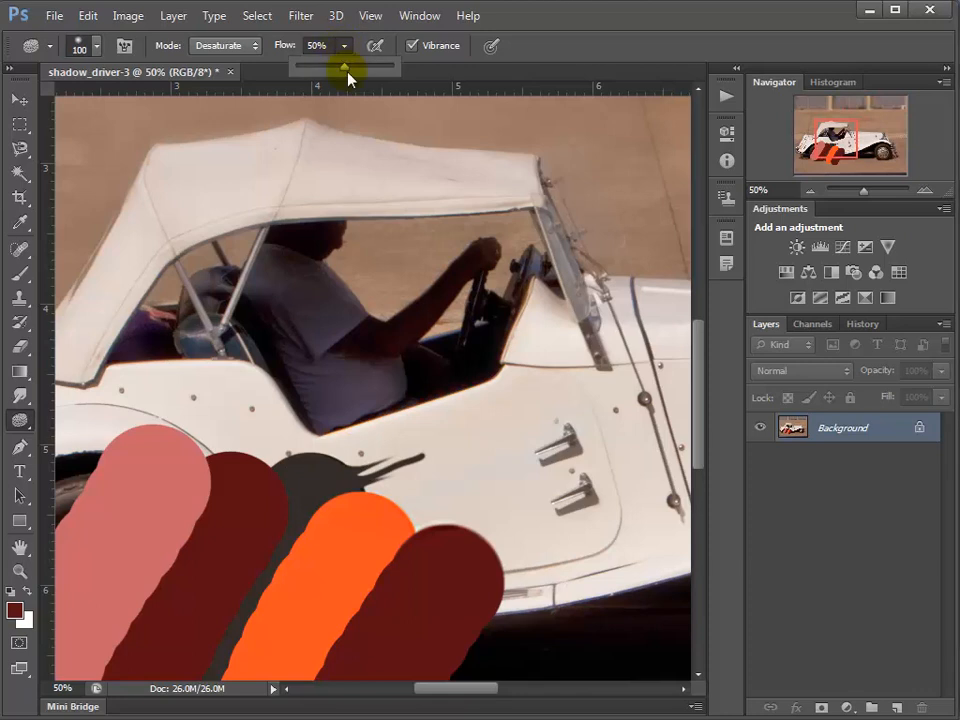
pyautogui.click(222, 47)
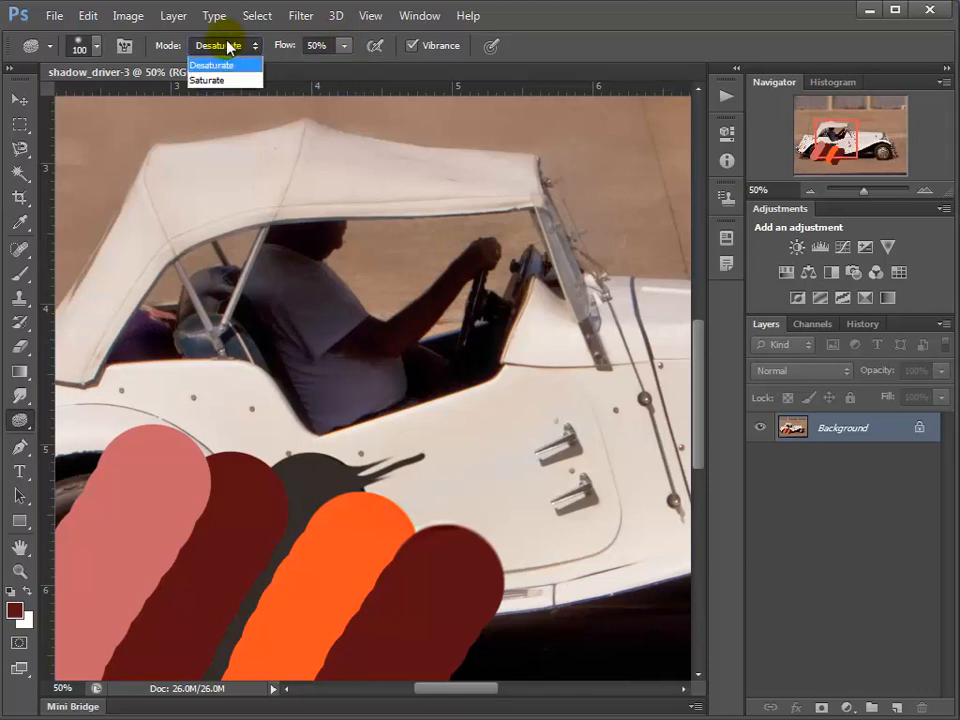
pyautogui.click(338, 287)
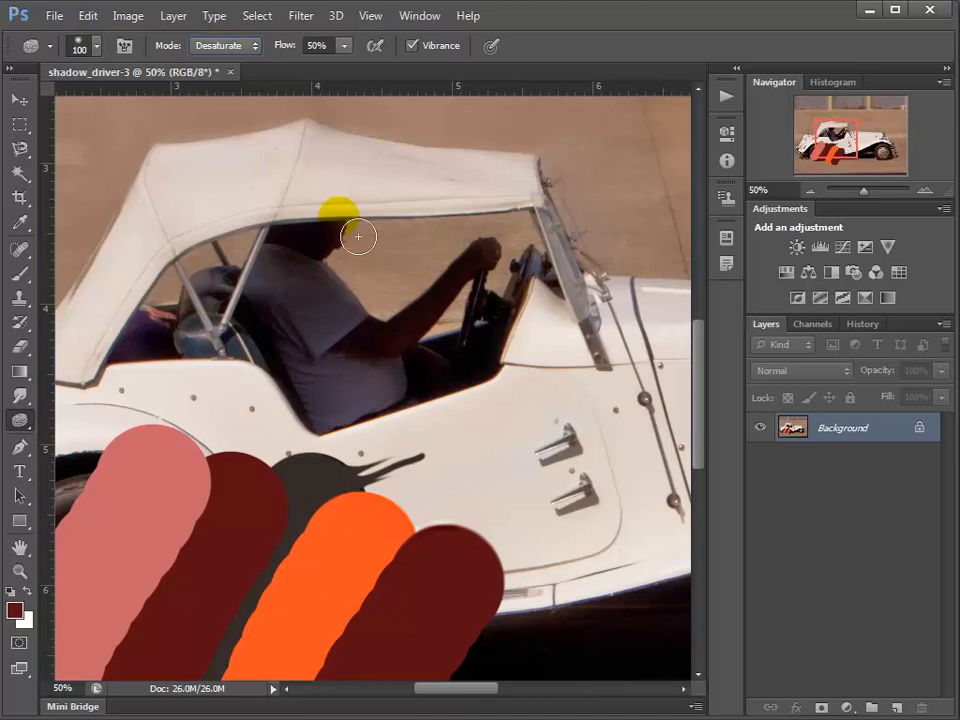
pyautogui.moveTo(524, 255)
pyautogui.mouseDown()
pyautogui.moveTo(442, 342)
pyautogui.moveTo(491, 280)
pyautogui.moveTo(486, 272)
pyautogui.moveTo(462, 290)
pyautogui.moveTo(414, 353)
pyautogui.moveTo(494, 294)
pyautogui.moveTo(522, 235)
pyautogui.moveTo(410, 362)
pyautogui.moveTo(507, 458)
pyautogui.moveTo(442, 457)
pyautogui.moveTo(310, 138)
pyautogui.mouseUp()
# Set the Sponge tool to Saturate and intensify the colors in the rear opening behind the driver and on the body below it.
pyautogui.click(253, 44)
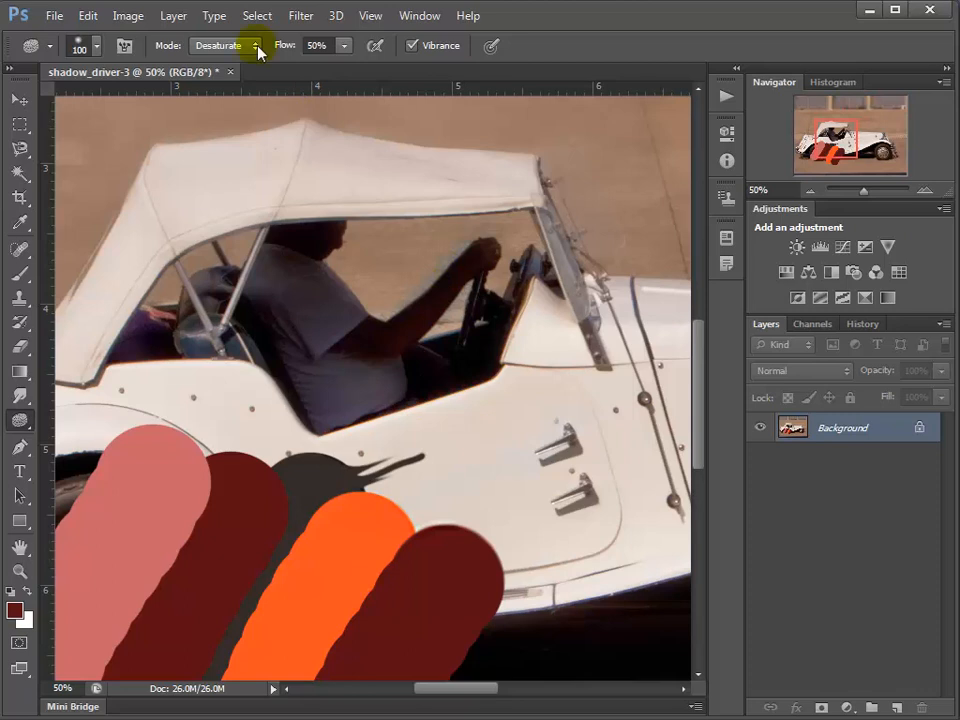
pyautogui.click(221, 82)
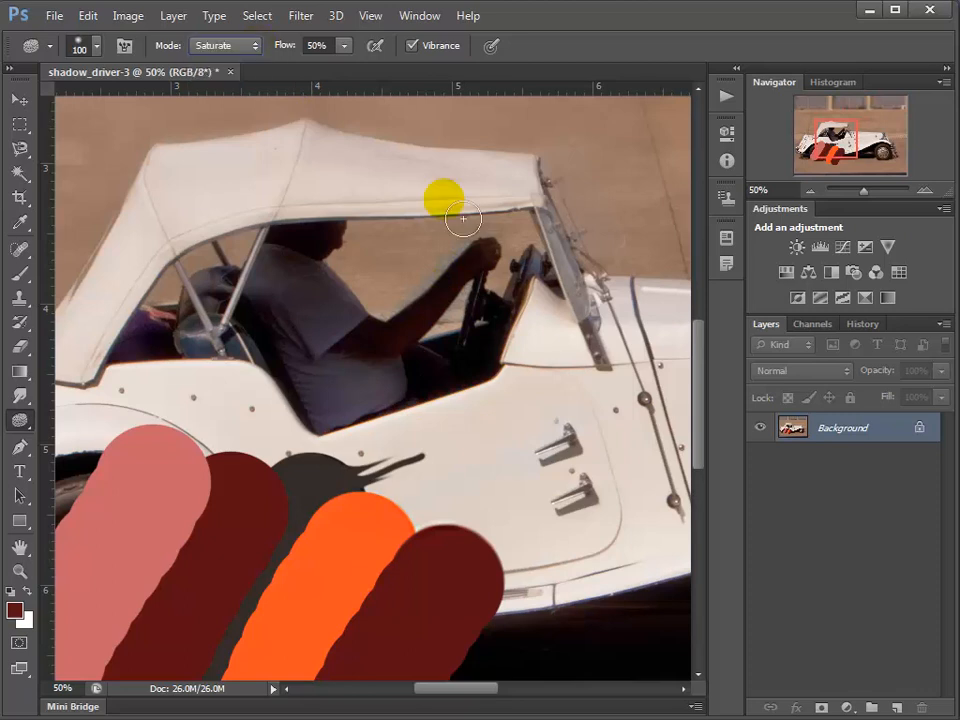
pyautogui.moveTo(446, 199)
pyautogui.mouseDown()
pyautogui.moveTo(548, 373)
pyautogui.moveTo(341, 353)
pyautogui.moveTo(314, 430)
pyautogui.moveTo(195, 431)
pyautogui.moveTo(177, 367)
pyautogui.moveTo(126, 416)
pyautogui.moveTo(190, 301)
pyautogui.moveTo(107, 396)
pyautogui.moveTo(187, 292)
pyautogui.moveTo(181, 362)
pyautogui.moveTo(136, 385)
pyautogui.moveTo(138, 402)
pyautogui.moveTo(176, 326)
pyautogui.moveTo(404, 522)
pyautogui.mouseUp()
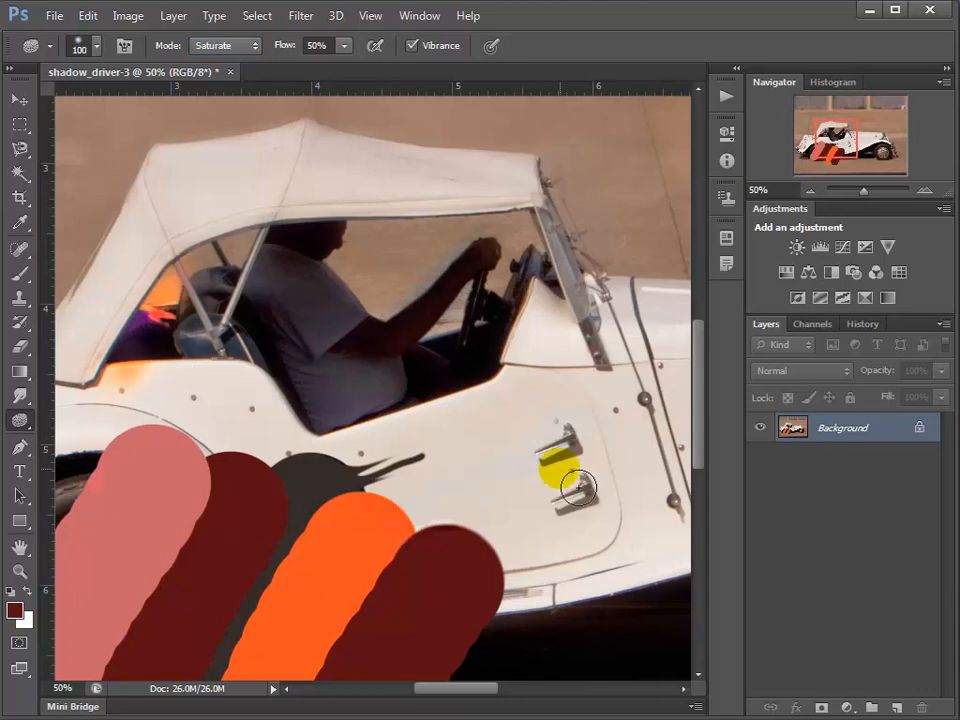
# Draw an open Pen path with four anchor points from the roof across the driver to the door, curving it at the third point.
pyautogui.moveTo(19, 447); pyautogui.dragTo(80, 443)
pyautogui.click(195, 194)
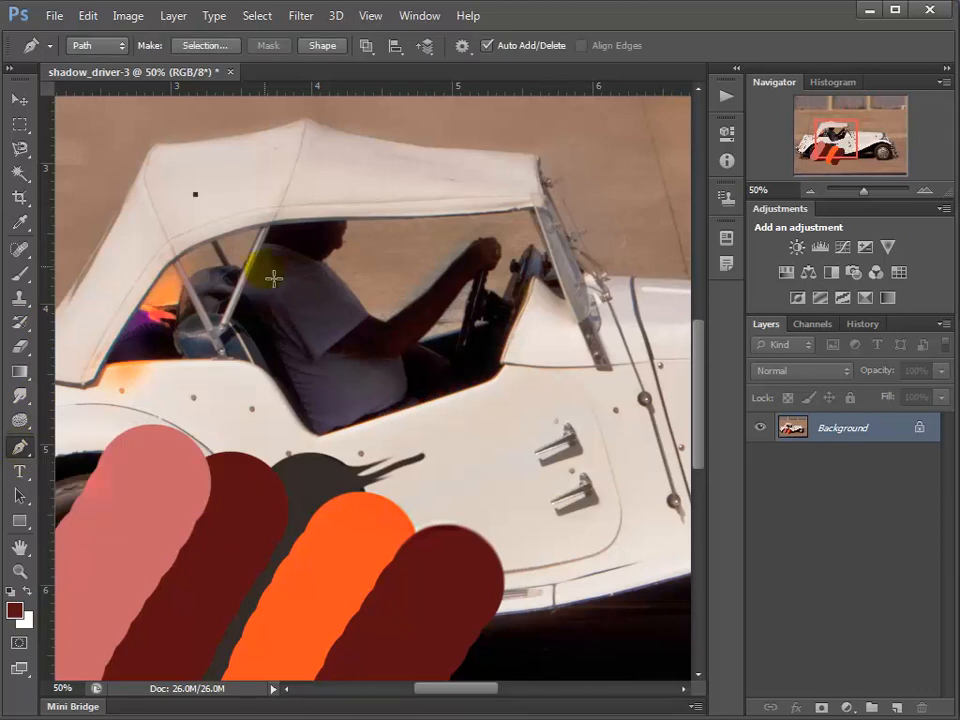
pyautogui.click(292, 326)
pyautogui.moveTo(468, 242); pyautogui.dragTo(416, 425)
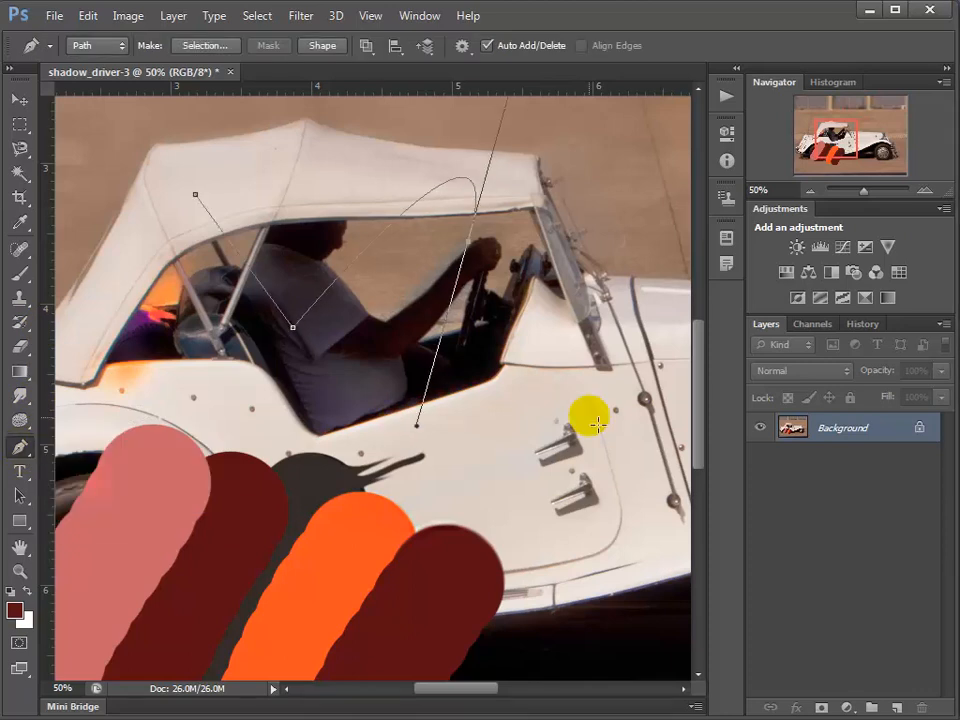
pyautogui.click(600, 403)
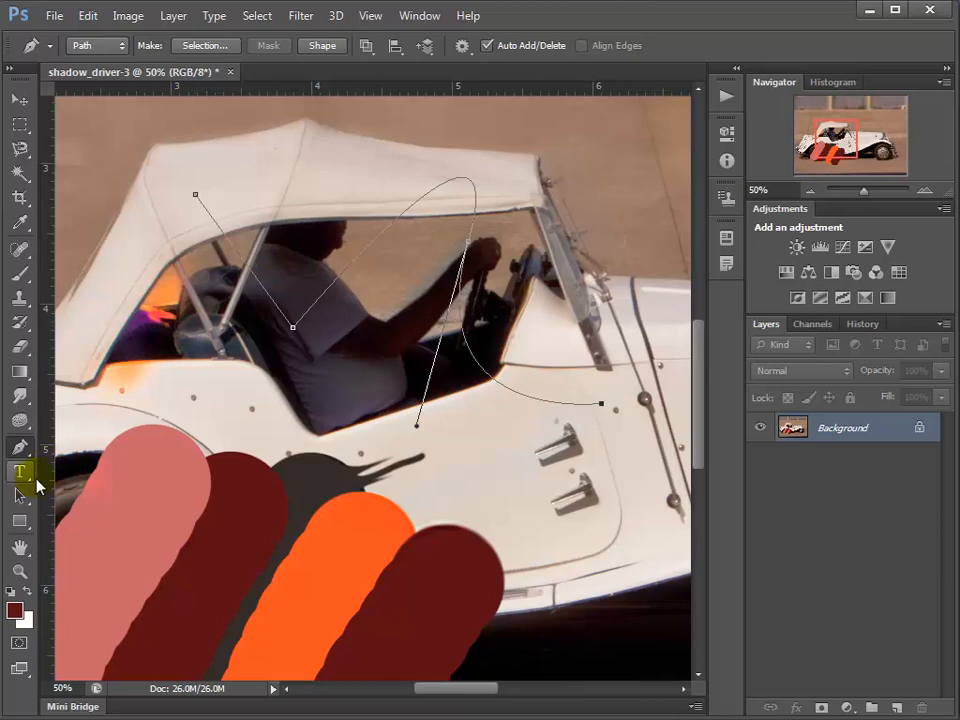
# Add the text "Hi!" in Arial 60 pt with the Type tool on the car body below the rear opening.
pyautogui.click(26, 453)
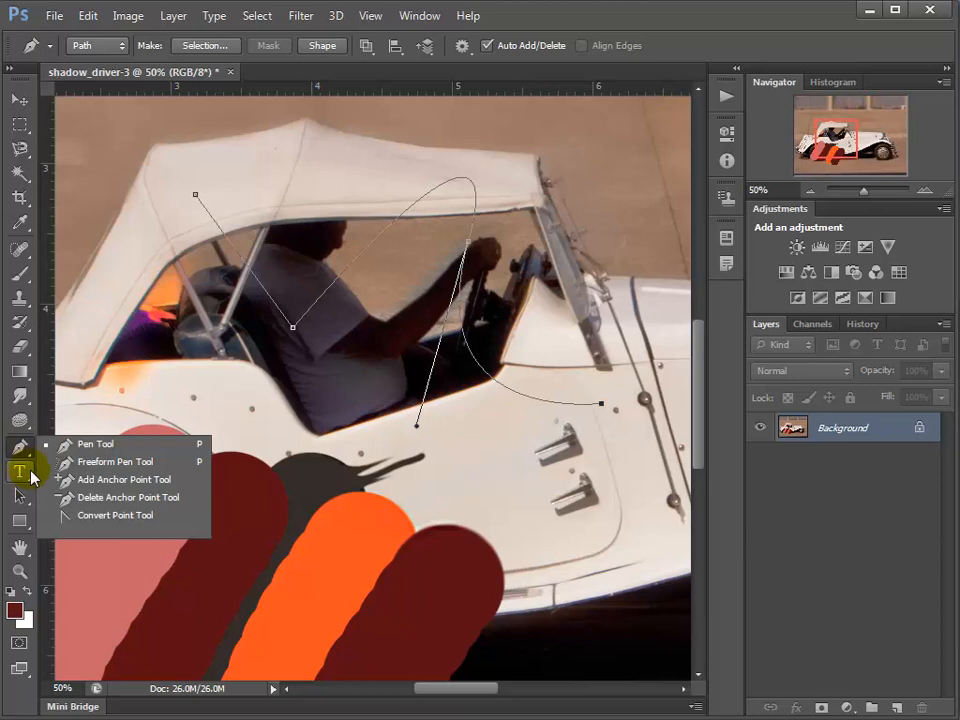
pyautogui.click(30, 471)
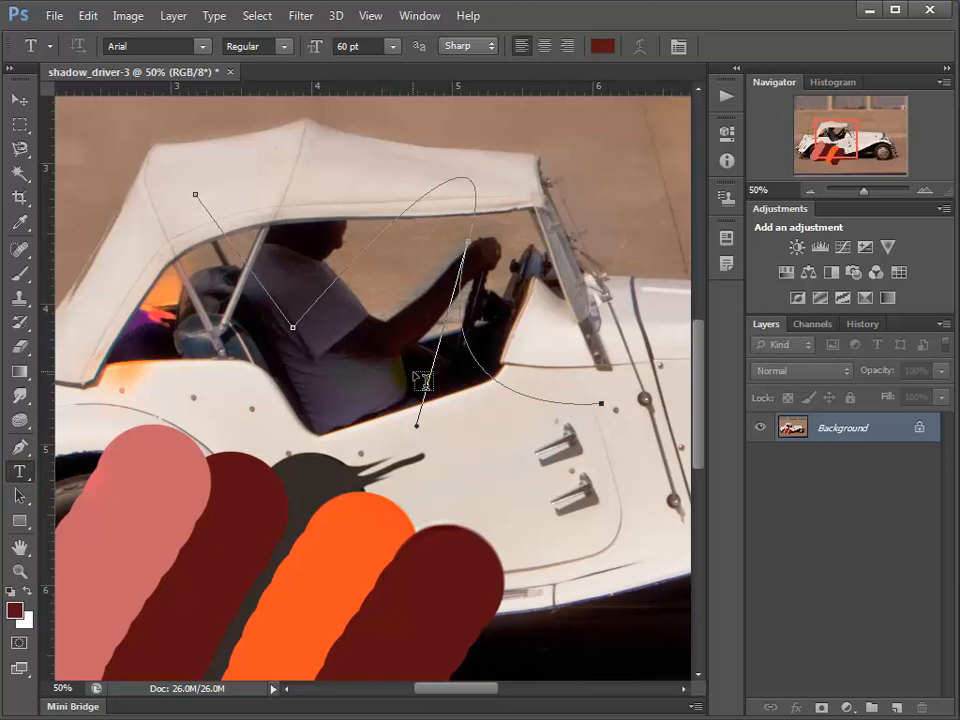
pyautogui.click(176, 392)
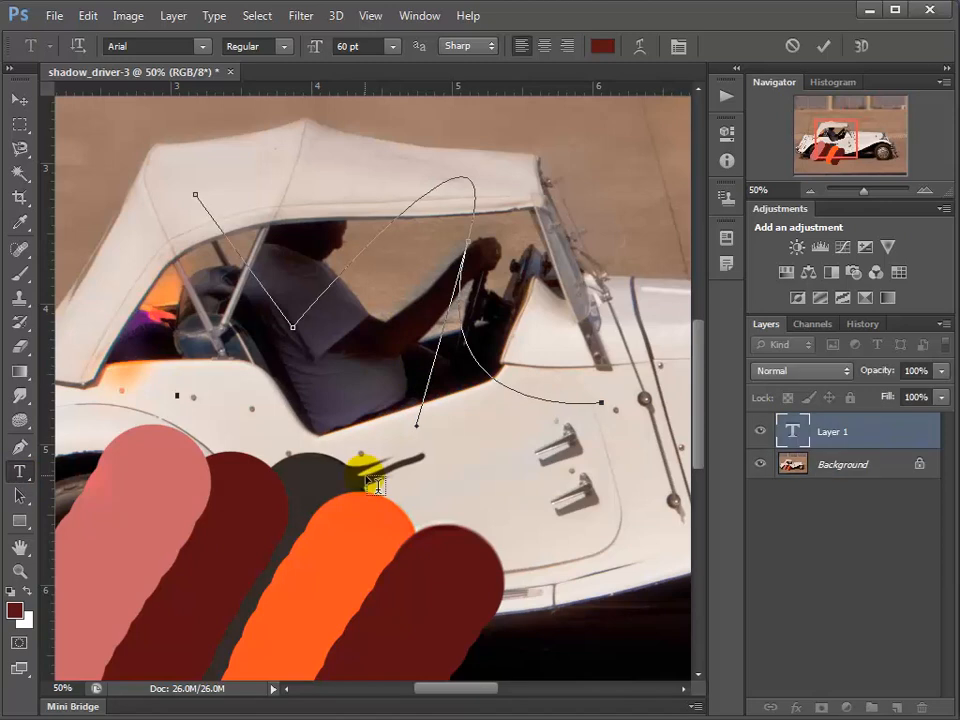
pyautogui.write('Hi')
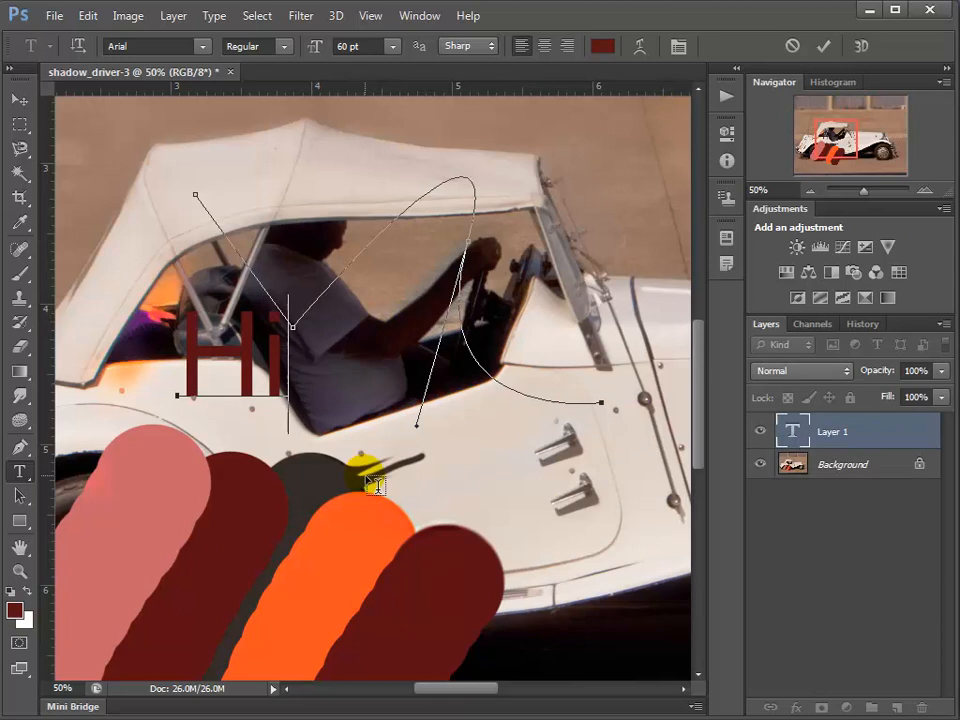
pyautogui.write('!')
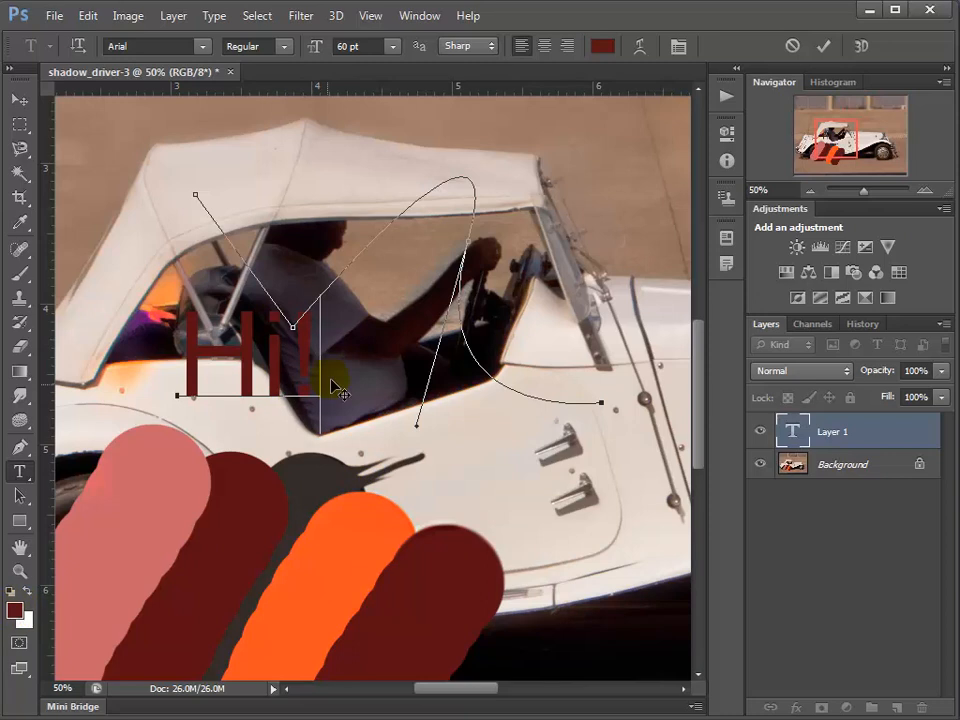
# Select the whole "Hi!" text and enlarge it to 150 pt, trying 72 pt first.
pyautogui.moveTo(321, 358); pyautogui.dragTo(178, 362)
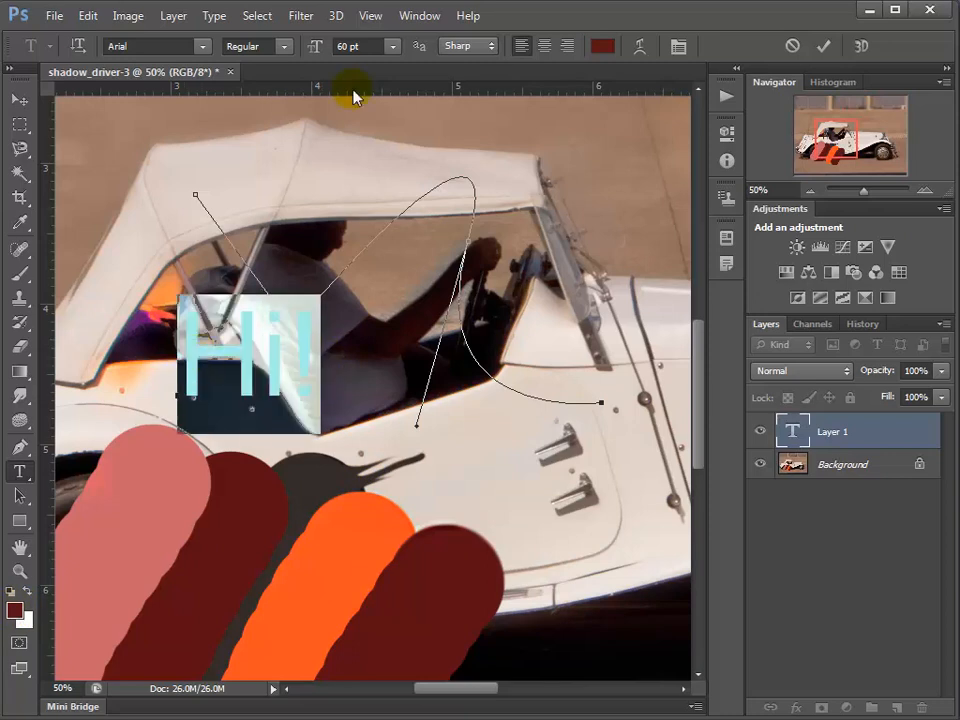
pyautogui.click(393, 46)
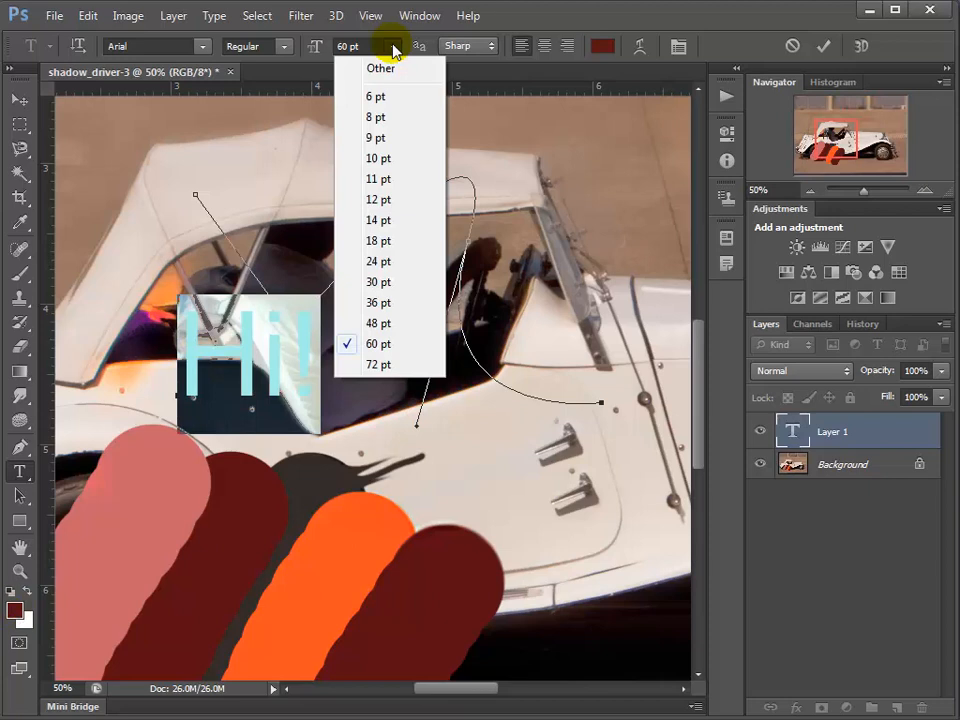
pyautogui.click(380, 365)
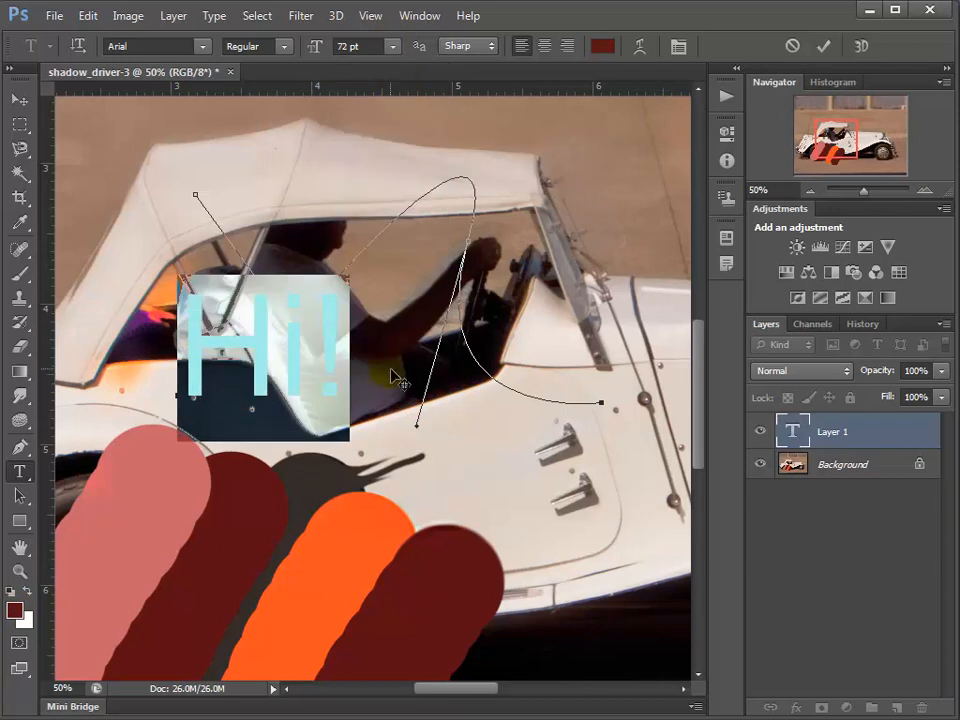
pyautogui.click(392, 46)
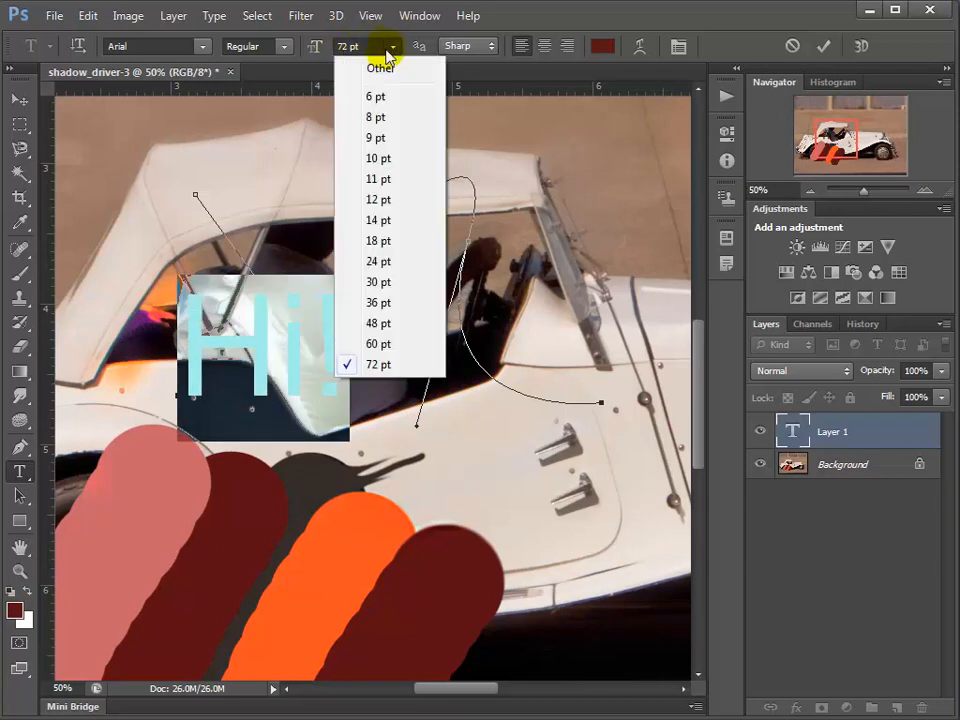
pyautogui.click(353, 46)
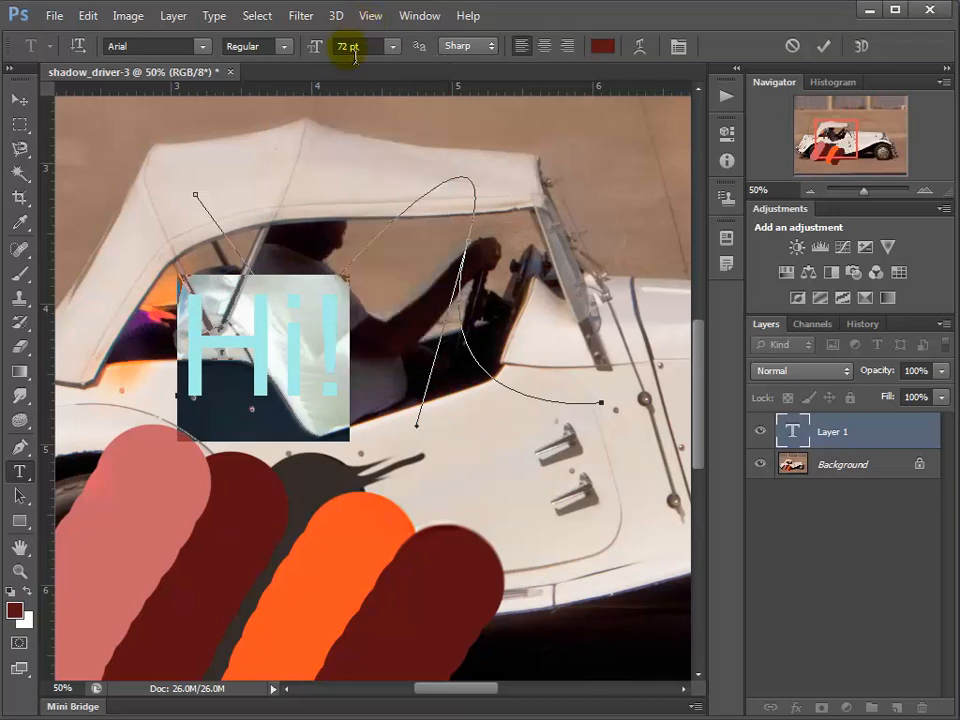
pyautogui.click(353, 48)
pyautogui.write('150')
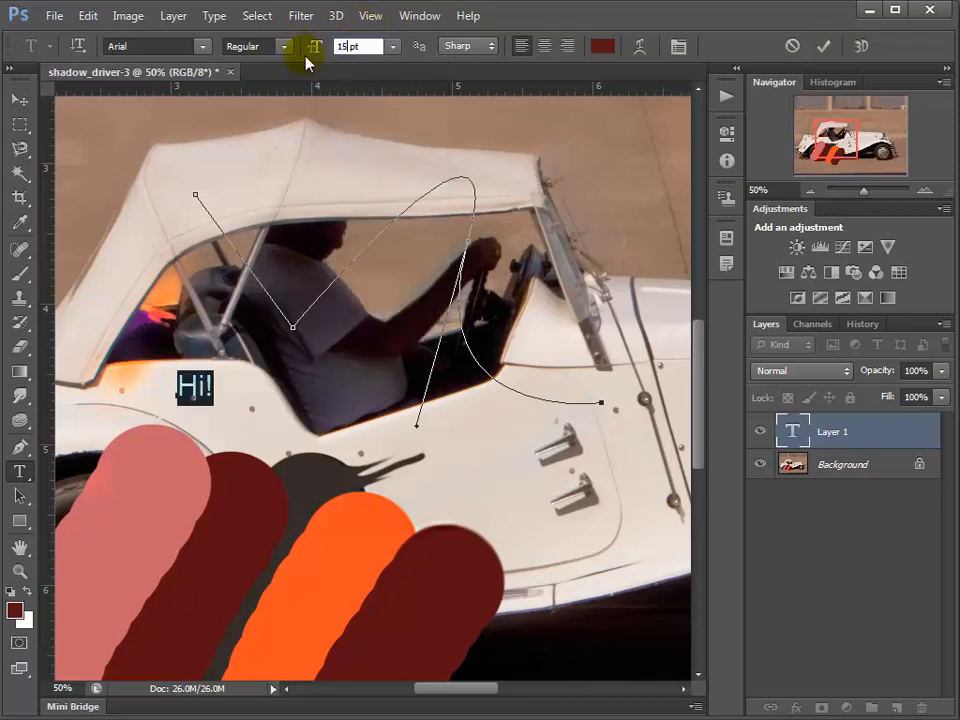
# Set the font of the selected text to Broadway and commit the text edit.
pyautogui.click(199, 46)
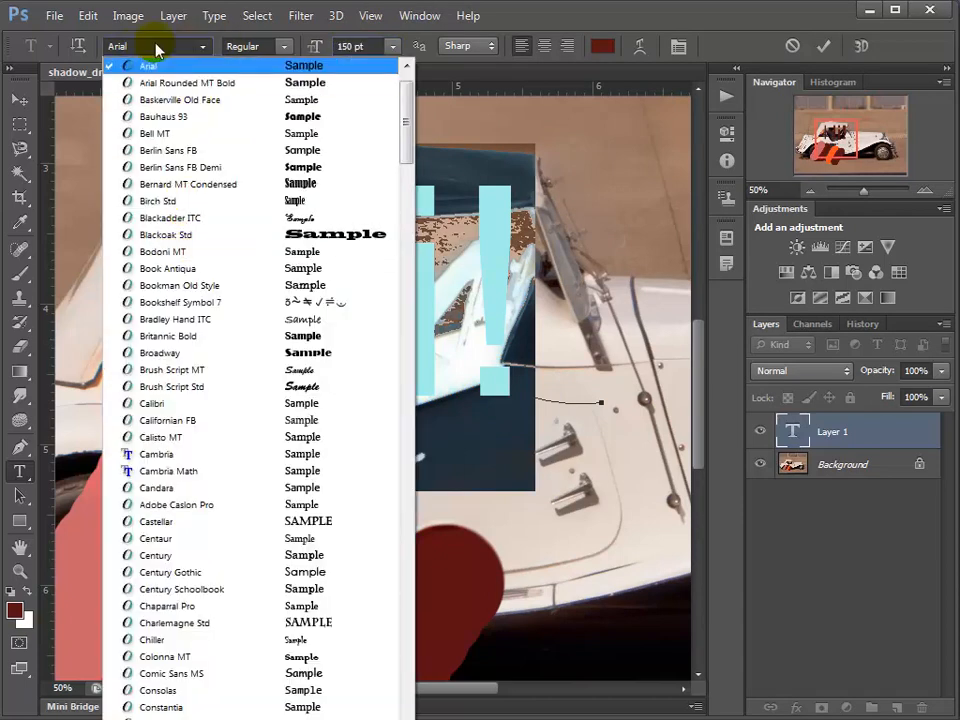
pyautogui.click(175, 354)
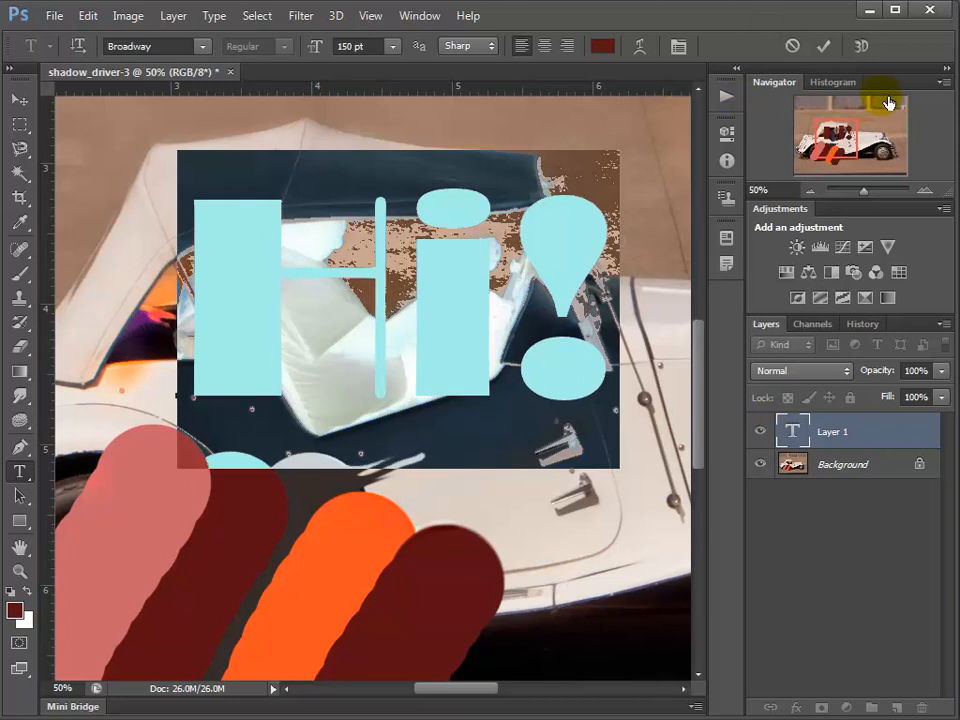
pyautogui.click(824, 46)
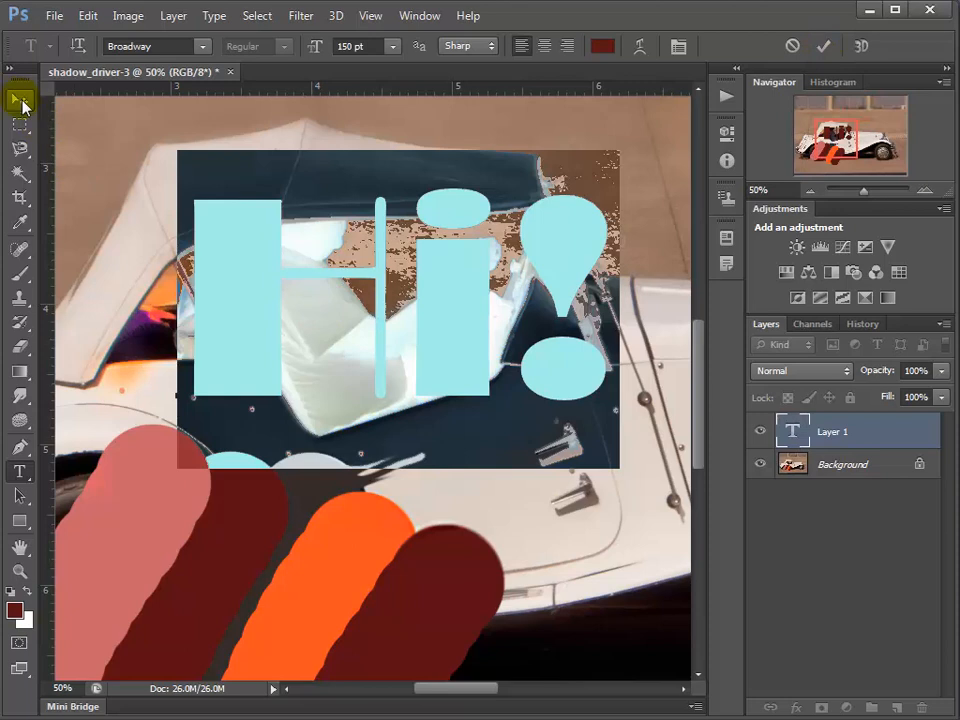
pyautogui.click(824, 46)
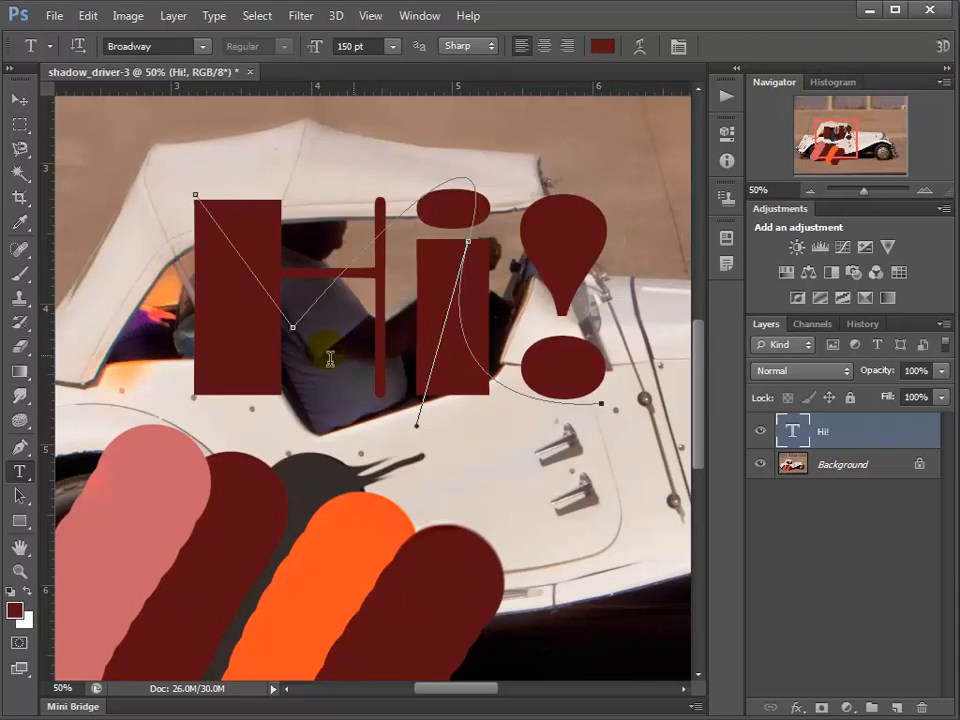
# Reposition the "Hi!" text over the driver with the Move tool, toggling its layer's visibility off and on between moves.
pyautogui.click(19, 100)
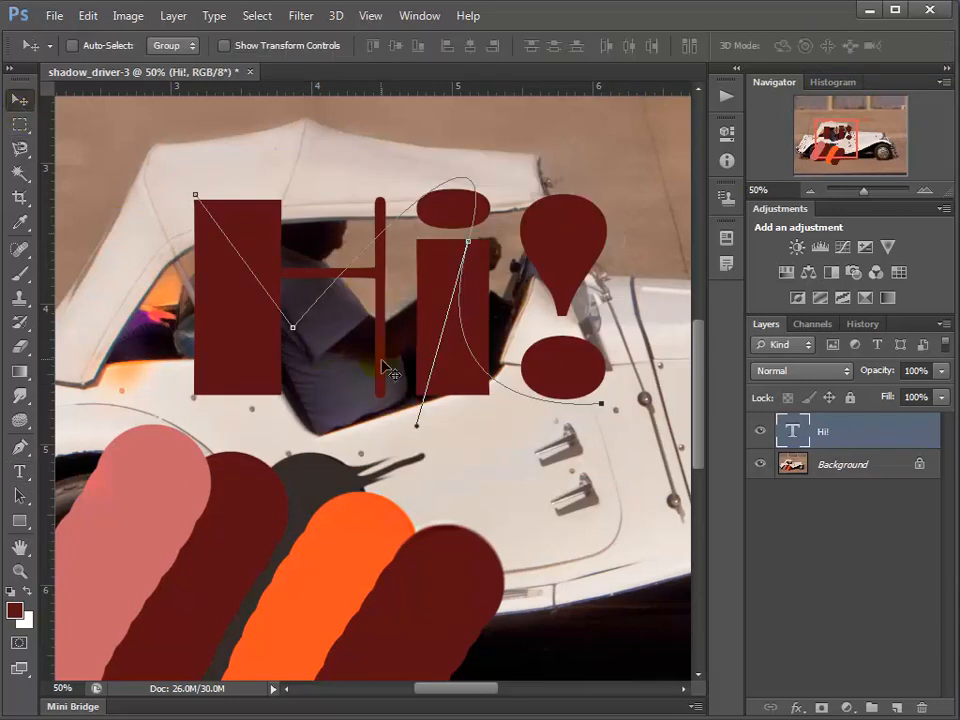
pyautogui.moveTo(391, 374); pyautogui.dragTo(329, 406)
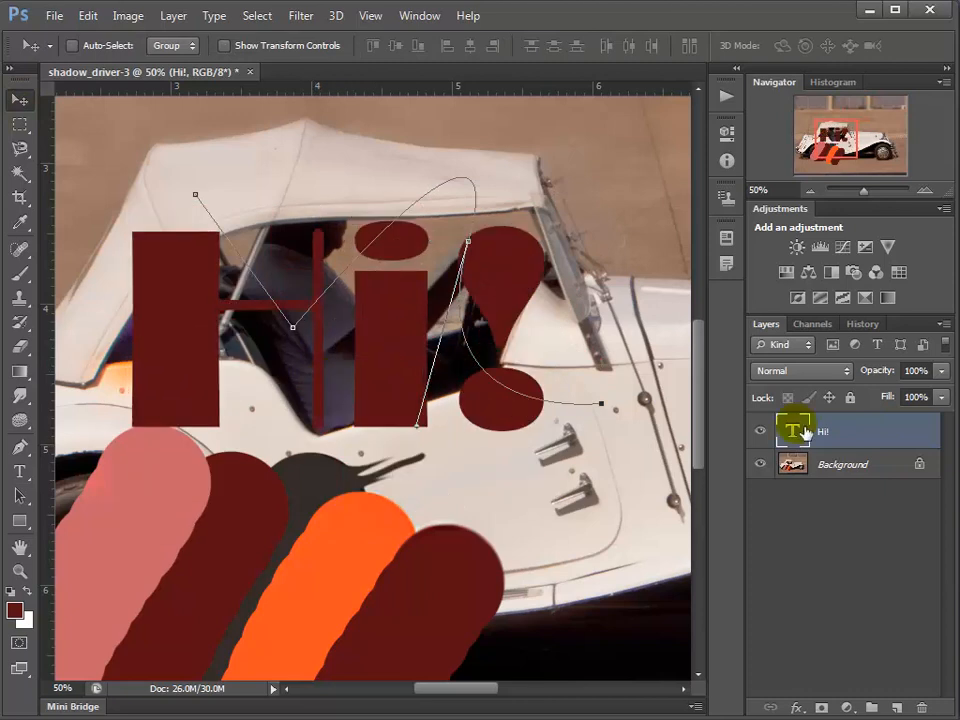
pyautogui.click(761, 433)
pyautogui.click(761, 433)
pyautogui.moveTo(385, 340); pyautogui.dragTo(476, 331)
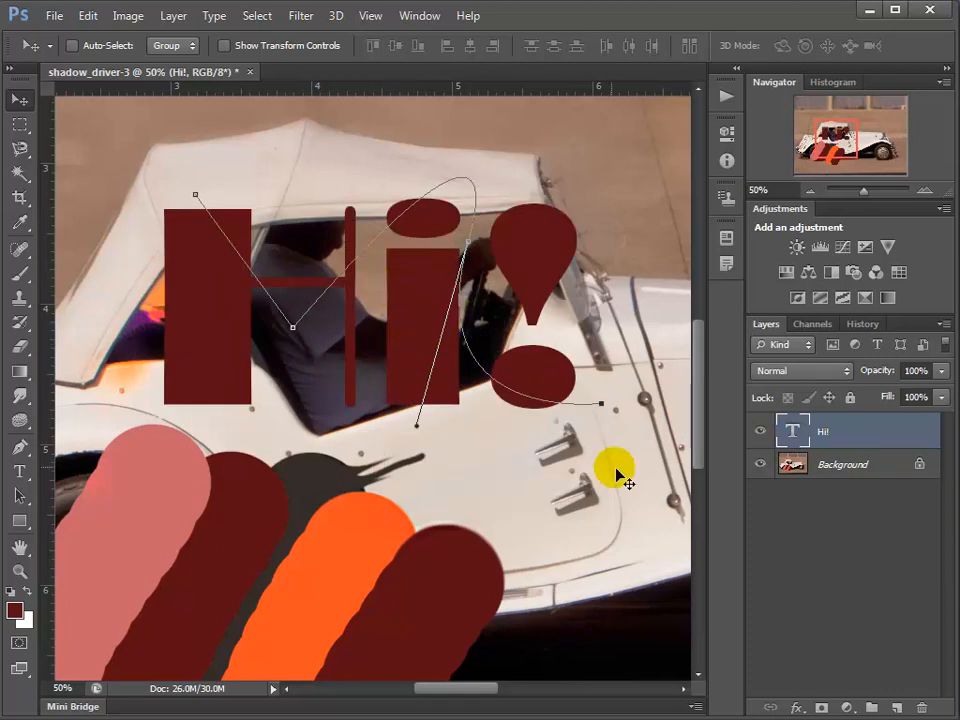
# Reopen the "Hi!" text layer for editing, recolor its letters to a bright coral red, and return to the Move tool.
pyautogui.doubleClick(794, 432)
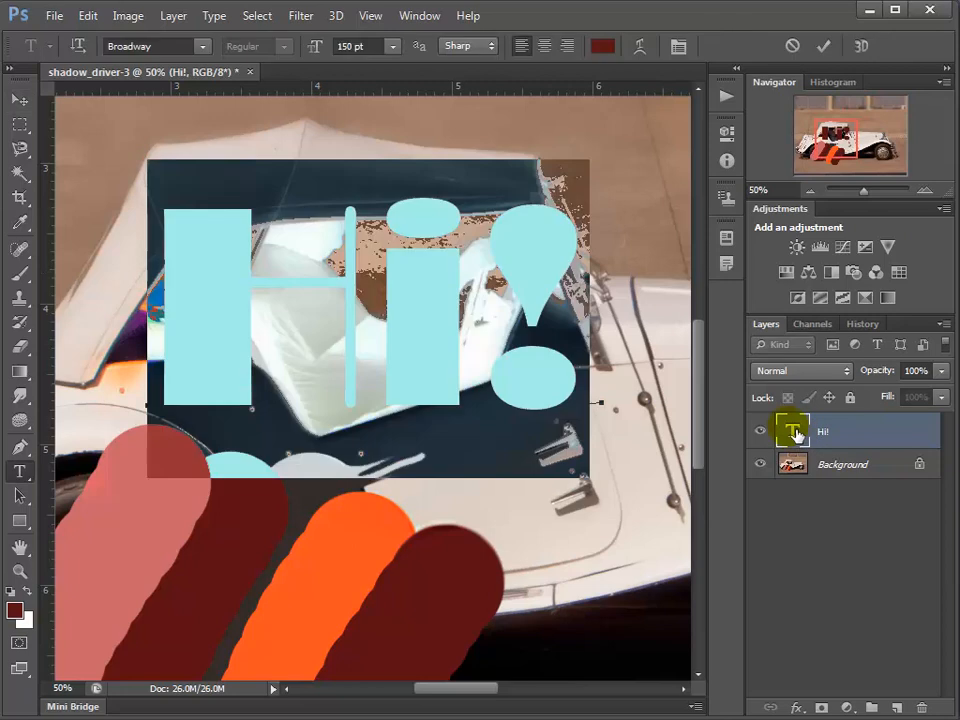
pyautogui.click(605, 48)
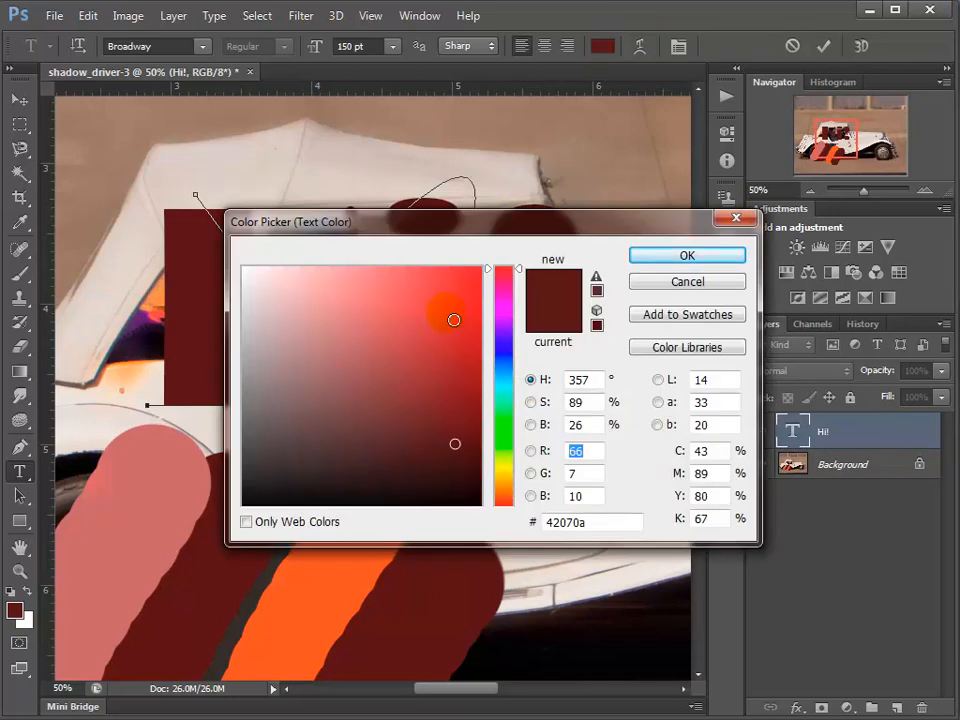
pyautogui.click(424, 277)
pyautogui.click(643, 255)
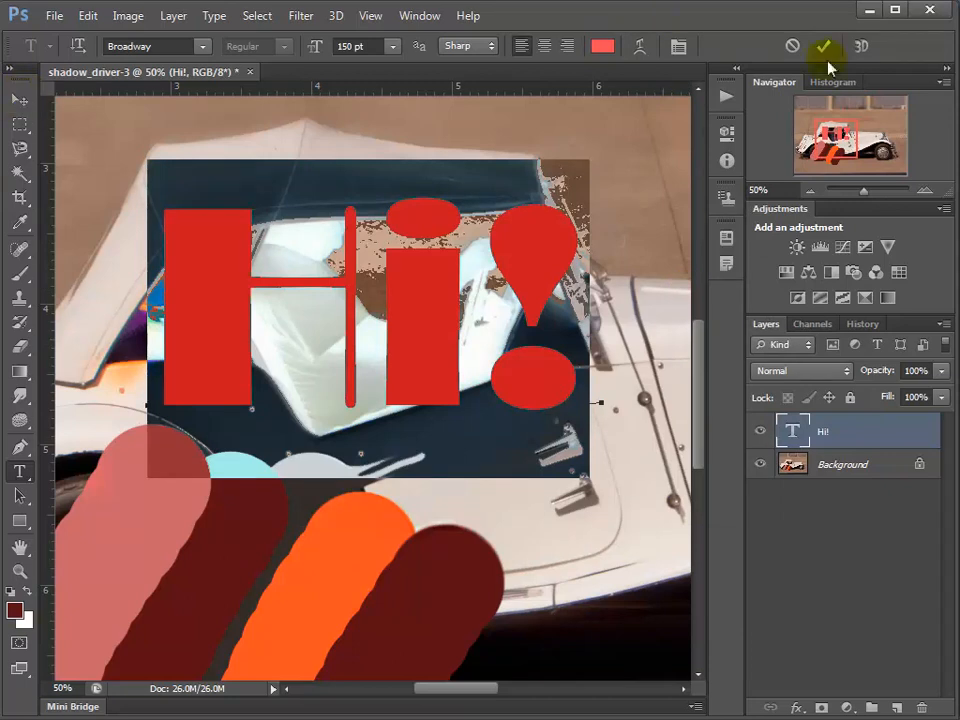
pyautogui.click(17, 101)
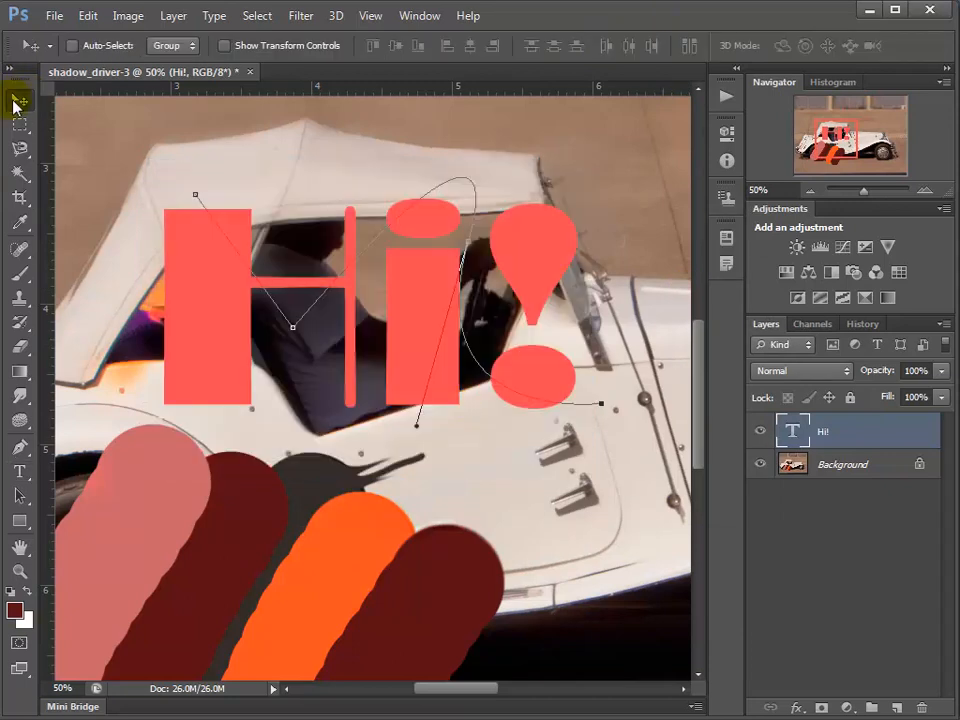
pyautogui.click(452, 394)
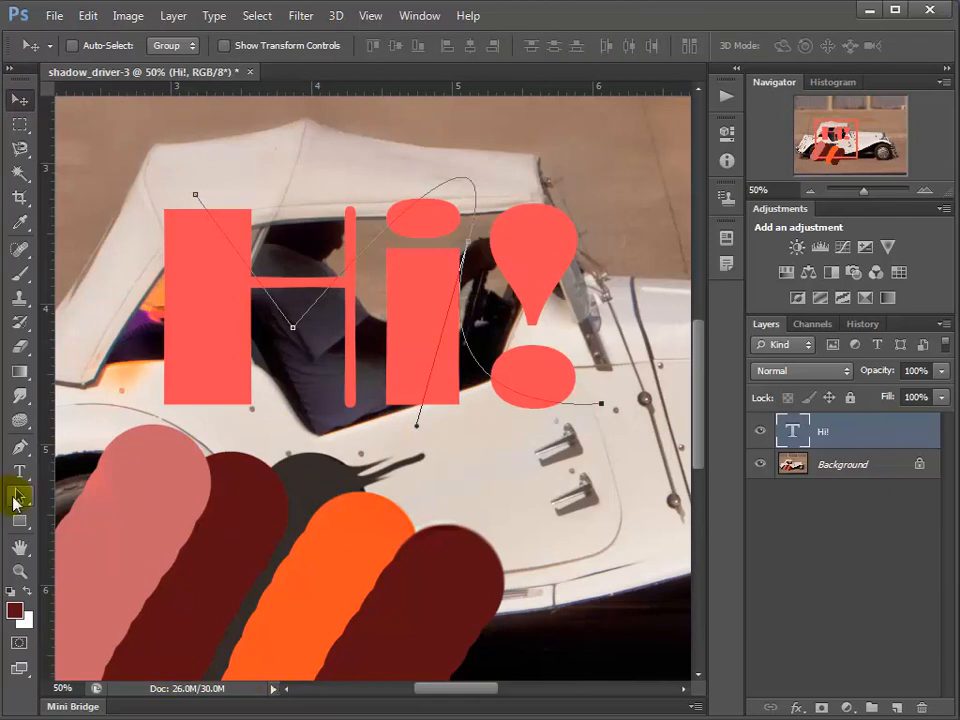
# Activate the Path Selection tool for working on the Pen path.
pyautogui.moveTo(17, 494); pyautogui.dragTo(128, 500)
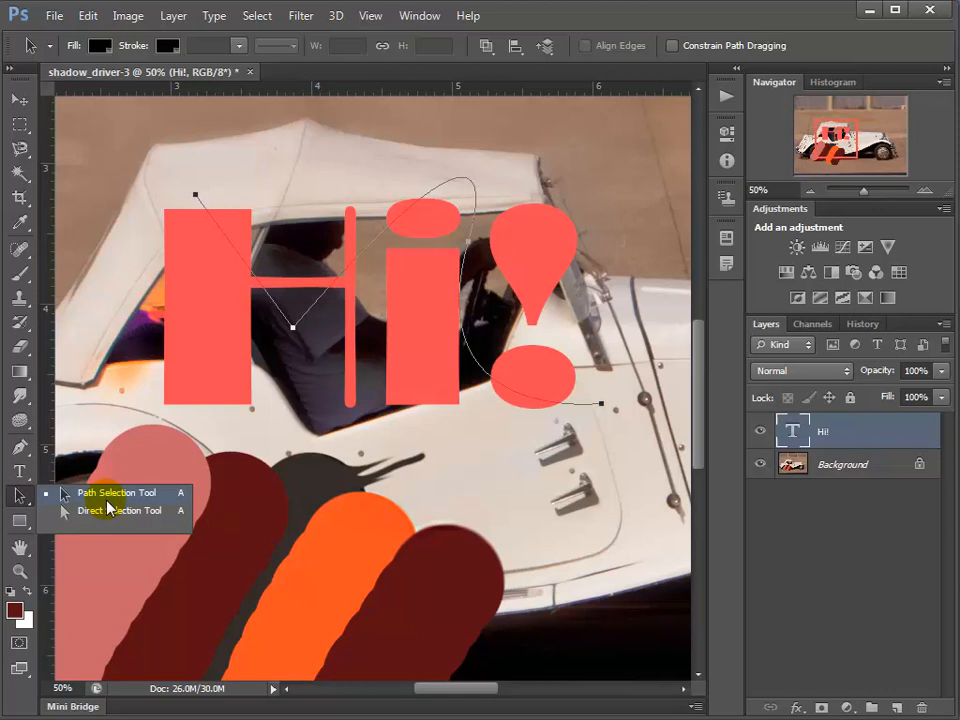
# Pan around the car image with the Hand tool to examine different parts of it.
pyautogui.click(107, 497)
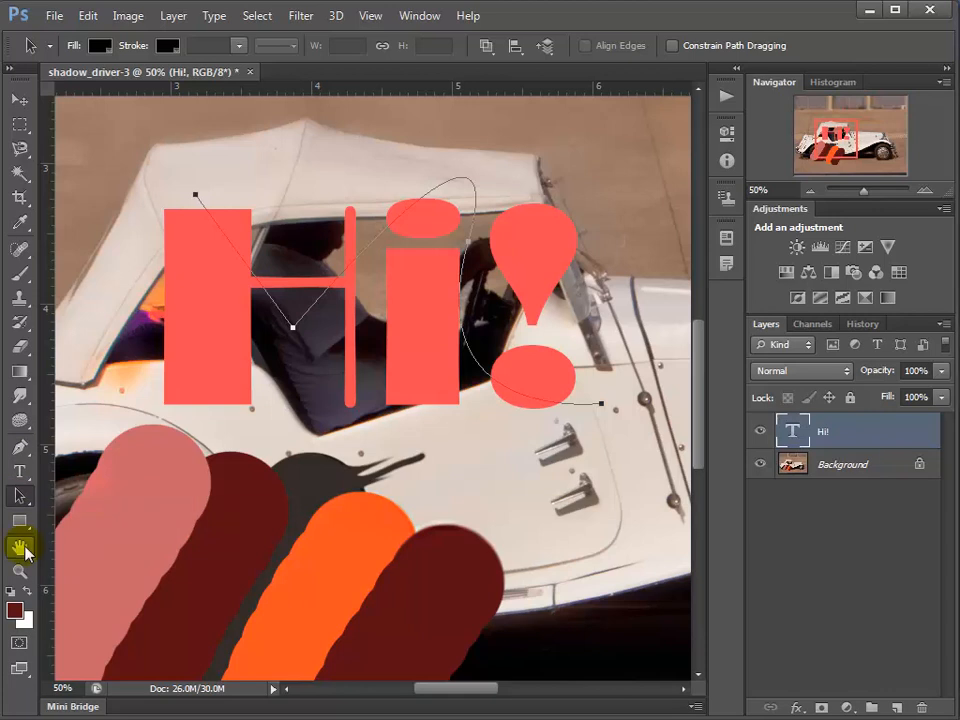
pyautogui.click(25, 551)
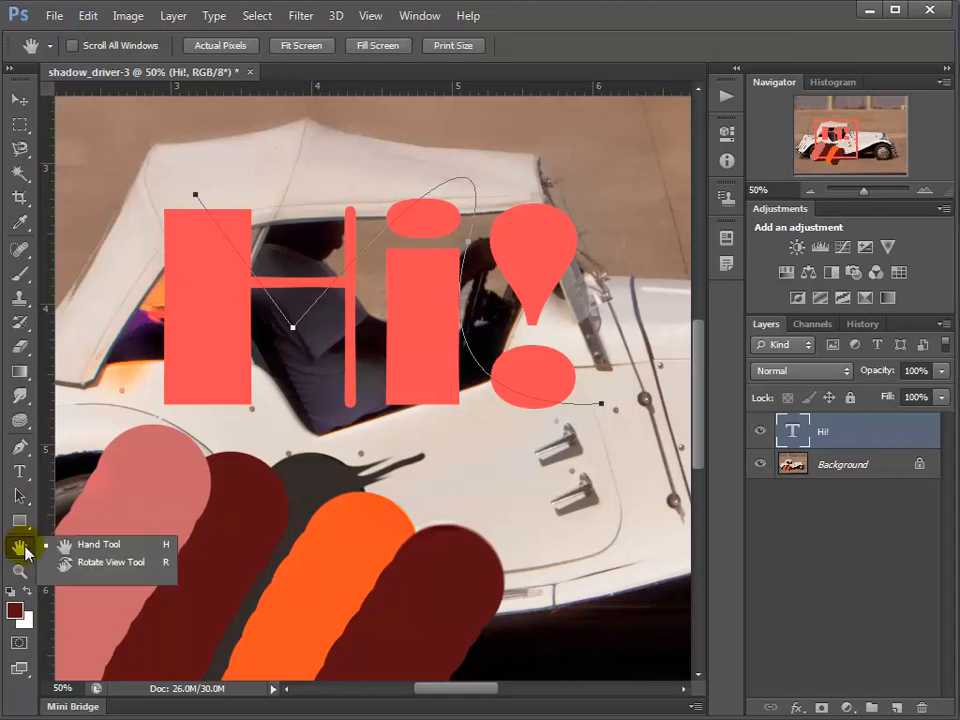
pyautogui.click(92, 544)
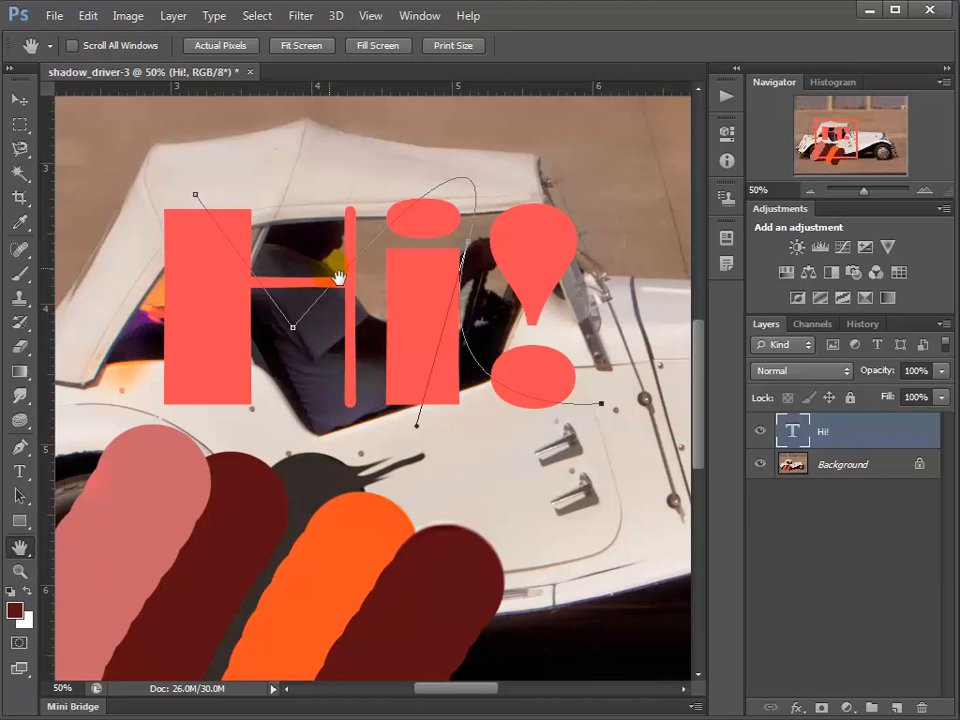
pyautogui.moveTo(339, 279)
pyautogui.mouseDown()
pyautogui.moveTo(330, 400)
pyautogui.moveTo(343, 272)
pyautogui.mouseUp()
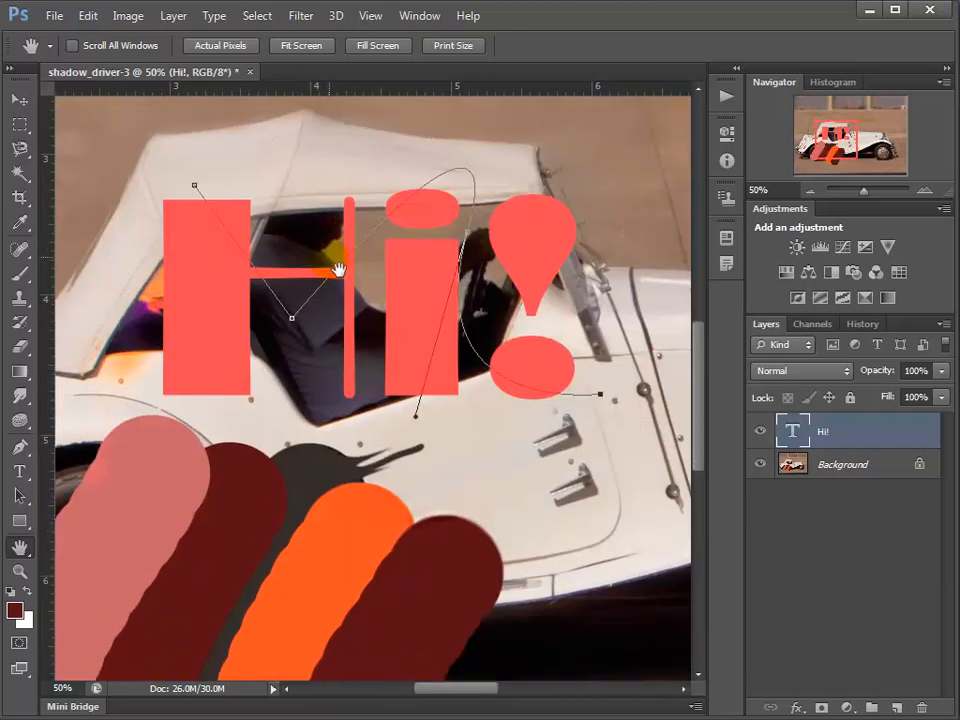
pyautogui.moveTo(461, 349); pyautogui.dragTo(591, 465)
pyautogui.moveTo(285, 433); pyautogui.dragTo(296, 400)
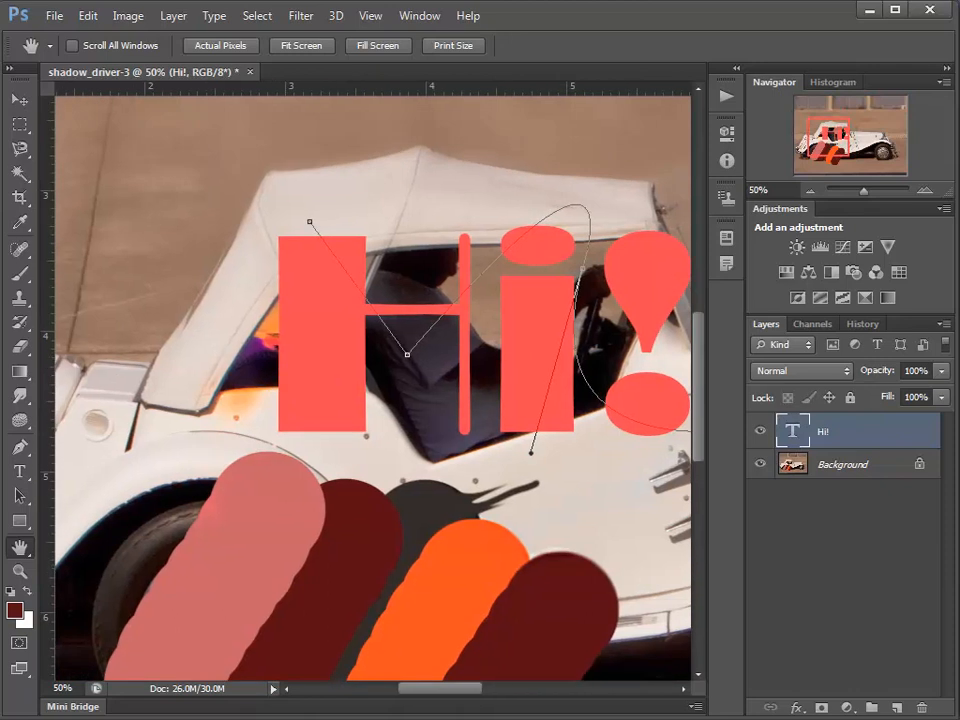
# Try the Rotate View tool on the car image canvas.
pyautogui.click(24, 550)
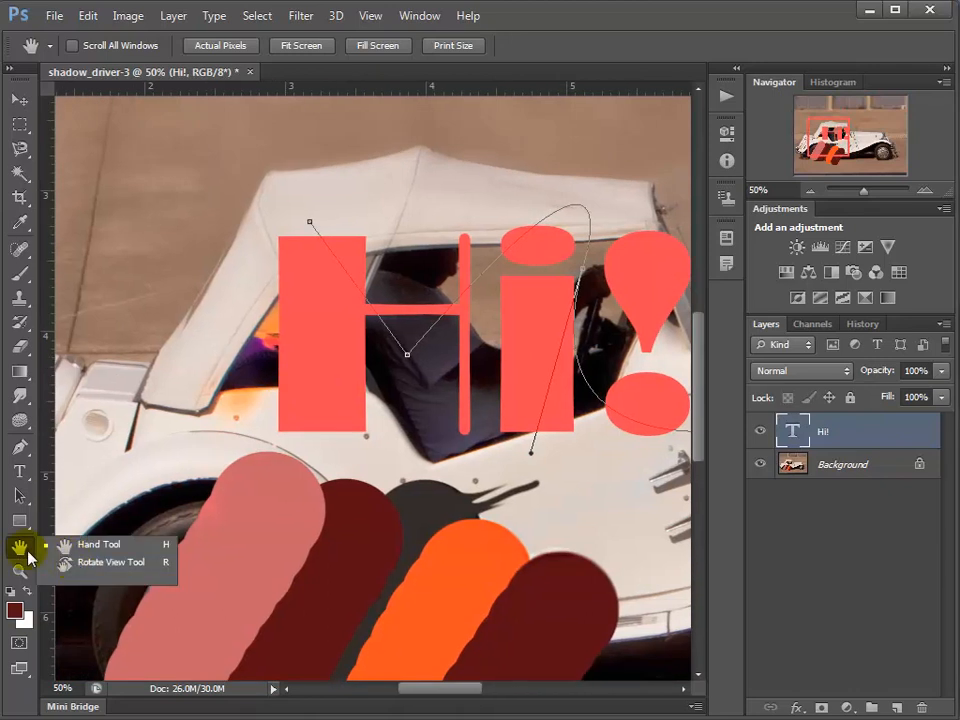
pyautogui.click(117, 562)
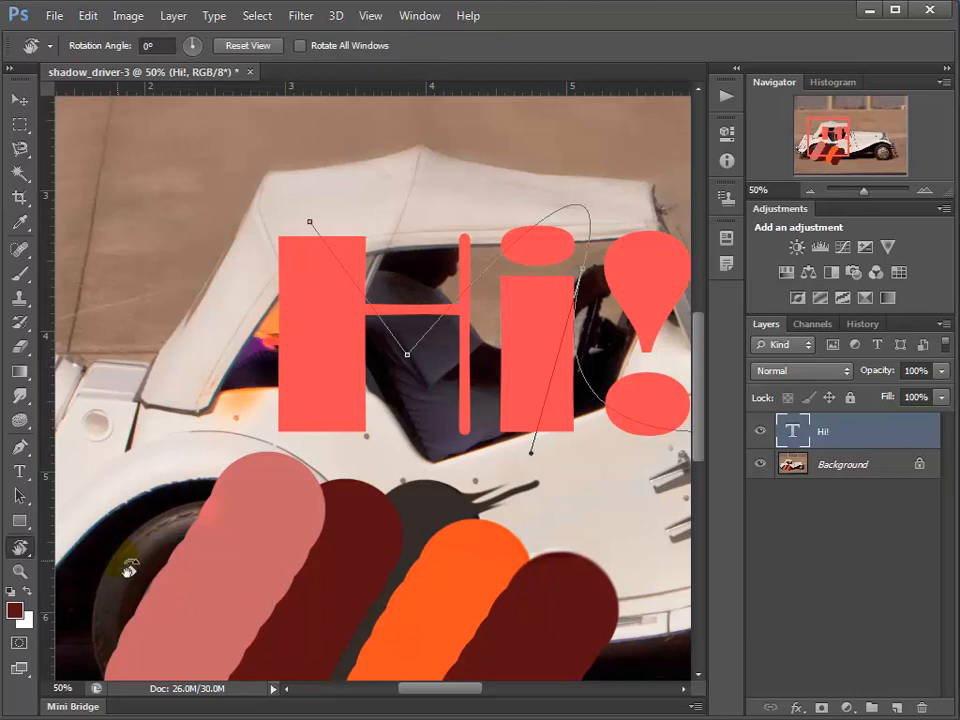
pyautogui.moveTo(167, 317); pyautogui.dragTo(90, 258)
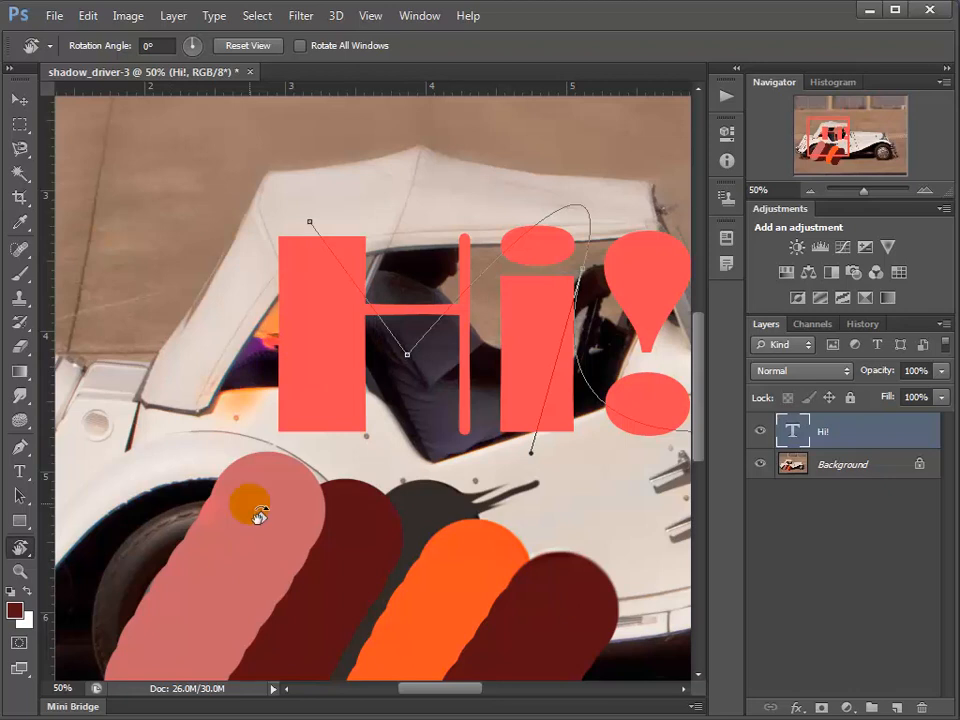
# Zoom in on the "Hi!" lettering over the car window to 300% with the Zoom tool.
pyautogui.click(19, 573)
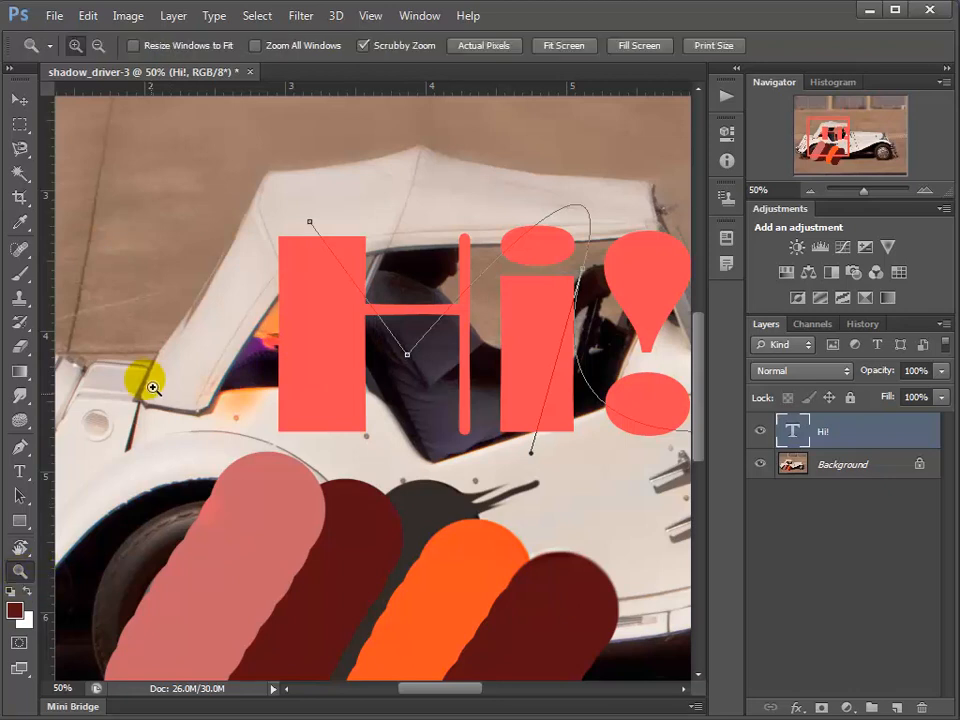
pyautogui.moveTo(265, 252)
pyautogui.mouseDown()
pyautogui.moveTo(362, 321)
pyautogui.moveTo(233, 189)
pyautogui.moveTo(343, 351)
pyautogui.moveTo(259, 259)
pyautogui.mouseUp()
pyautogui.click(461, 345)
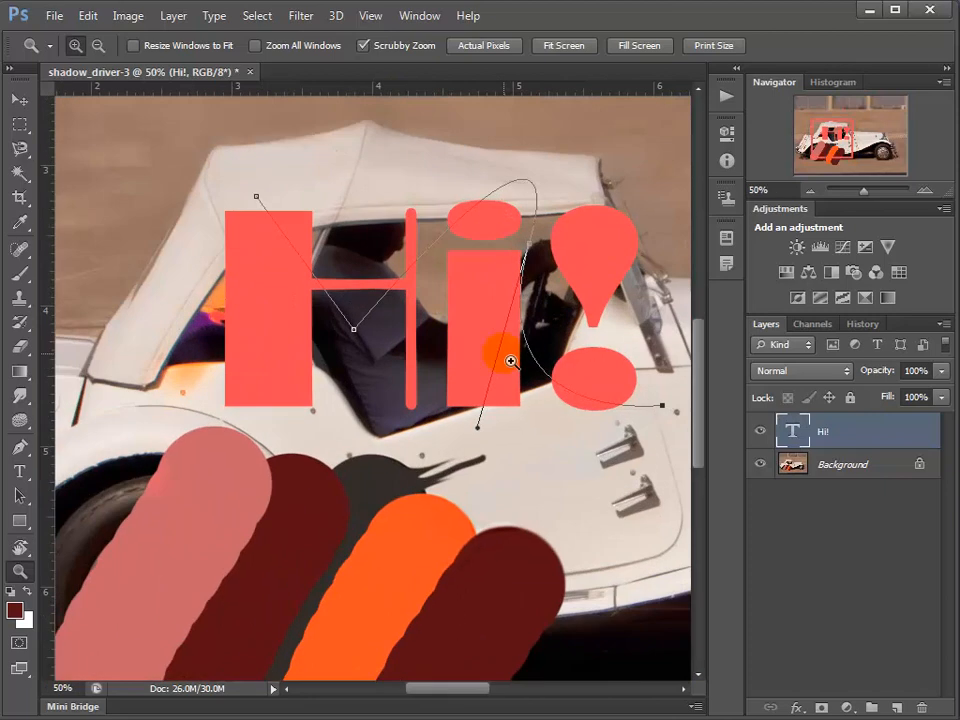
pyautogui.click(509, 359)
pyautogui.click(369, 318)
pyautogui.click(406, 356)
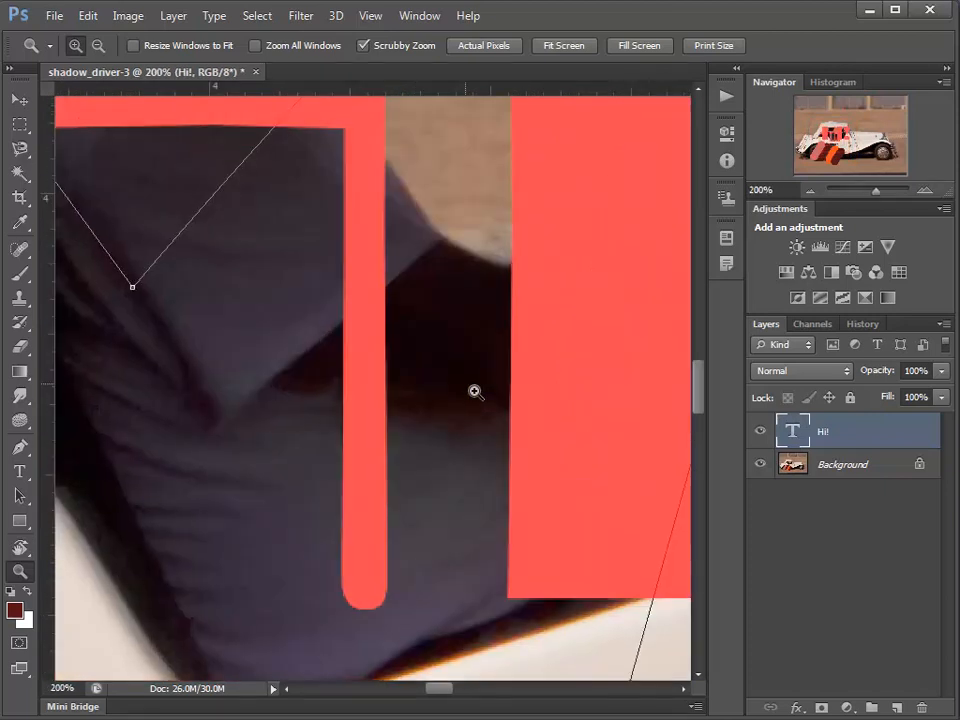
pyautogui.click(472, 390)
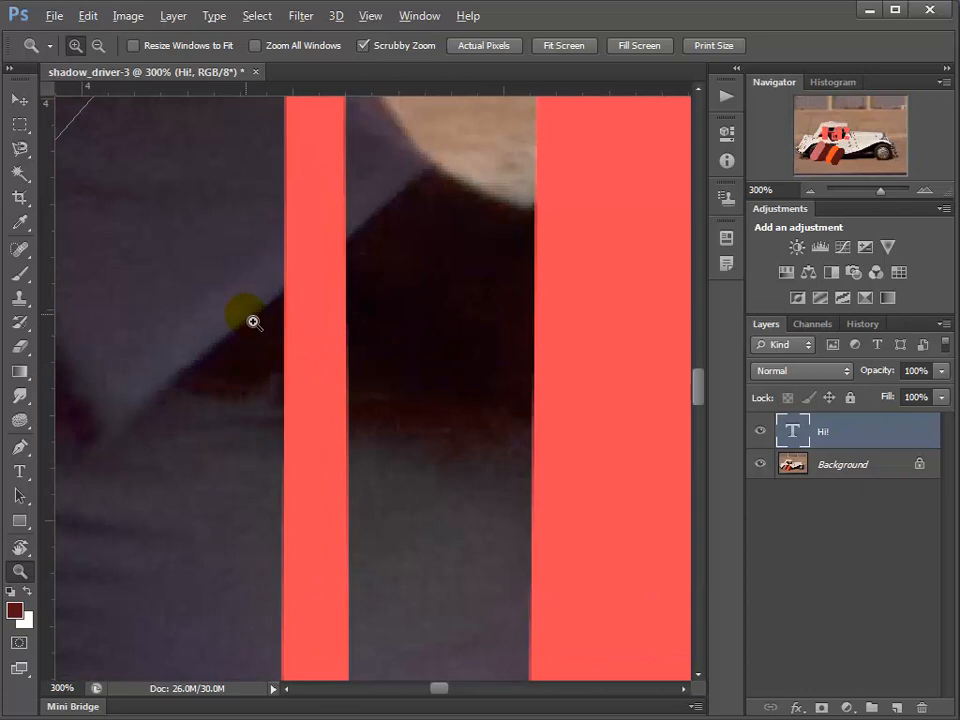
# Zoom the car image back out to 33.33%.
pyautogui.press('alt')
pyautogui.keyDown('alt'); pyautogui.click(275, 353); pyautogui.keyUp('alt')
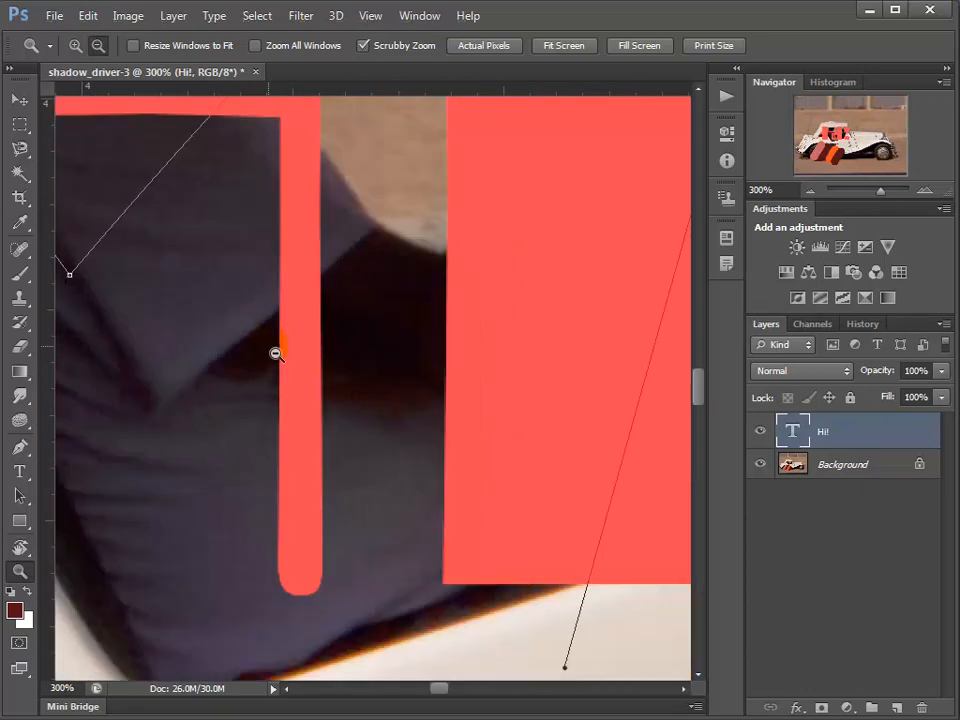
pyautogui.keyDown('alt'); pyautogui.click(275, 353); pyautogui.keyUp('alt')
pyautogui.keyDown('alt'); pyautogui.click(275, 353); pyautogui.keyUp('alt')
pyautogui.keyDown('alt'); pyautogui.click(275, 353); pyautogui.keyUp('alt')
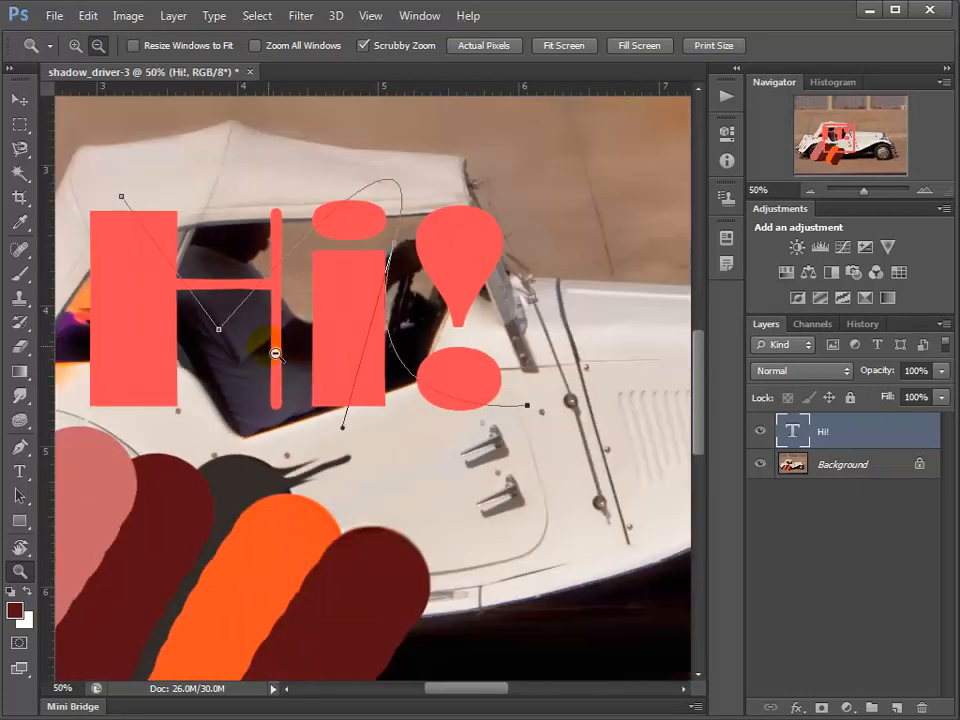
pyautogui.keyDown('alt'); pyautogui.click(275, 353); pyautogui.keyUp('alt')
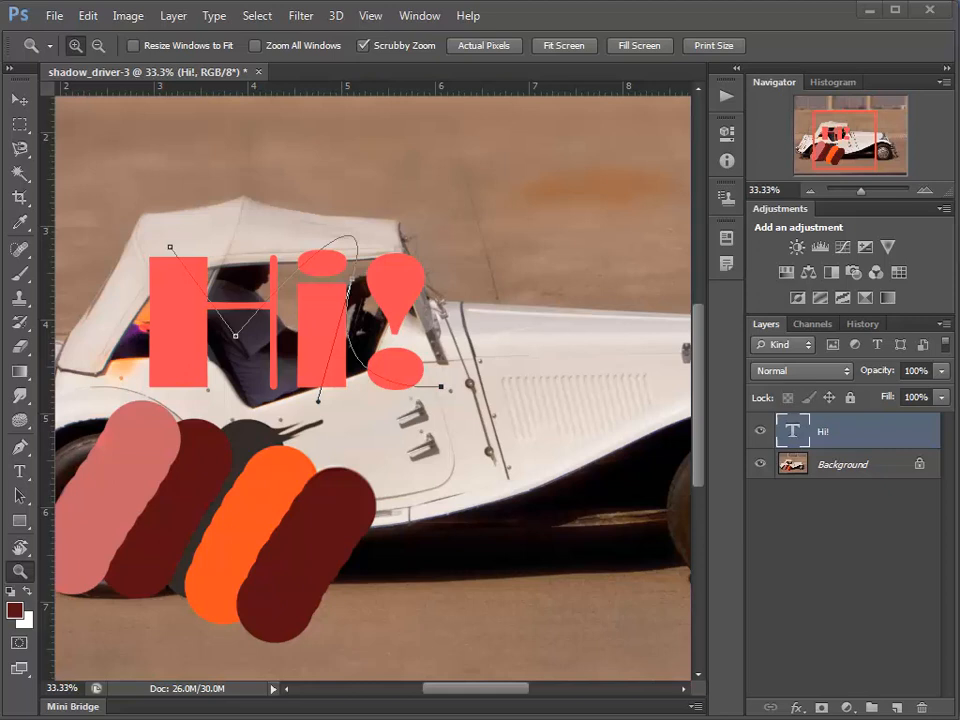
pyautogui.click(55, 14)
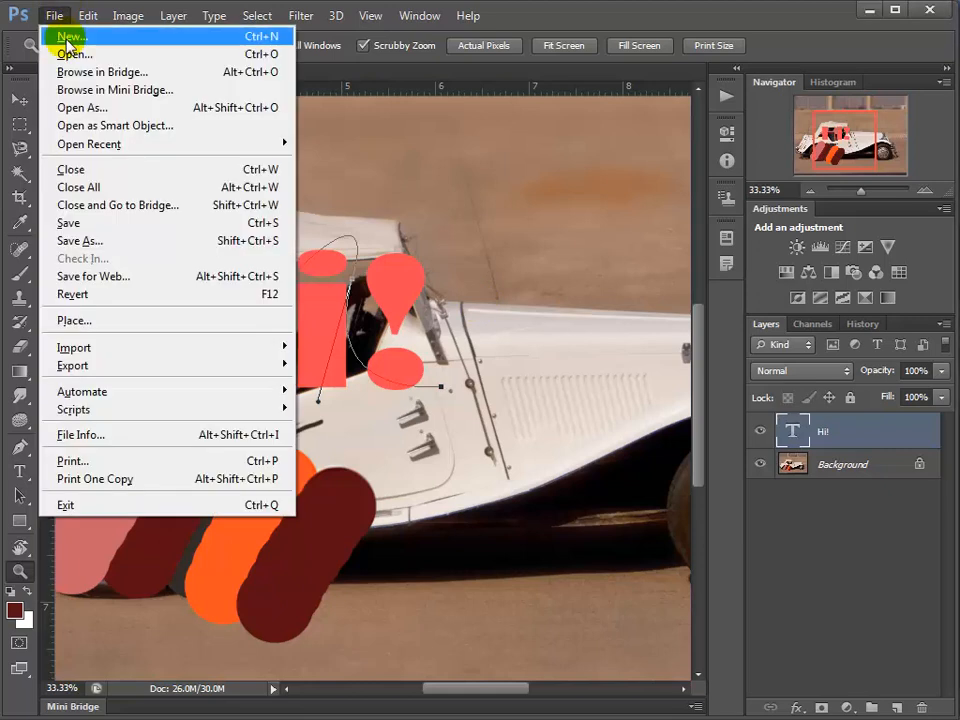
pyautogui.click(72, 50)
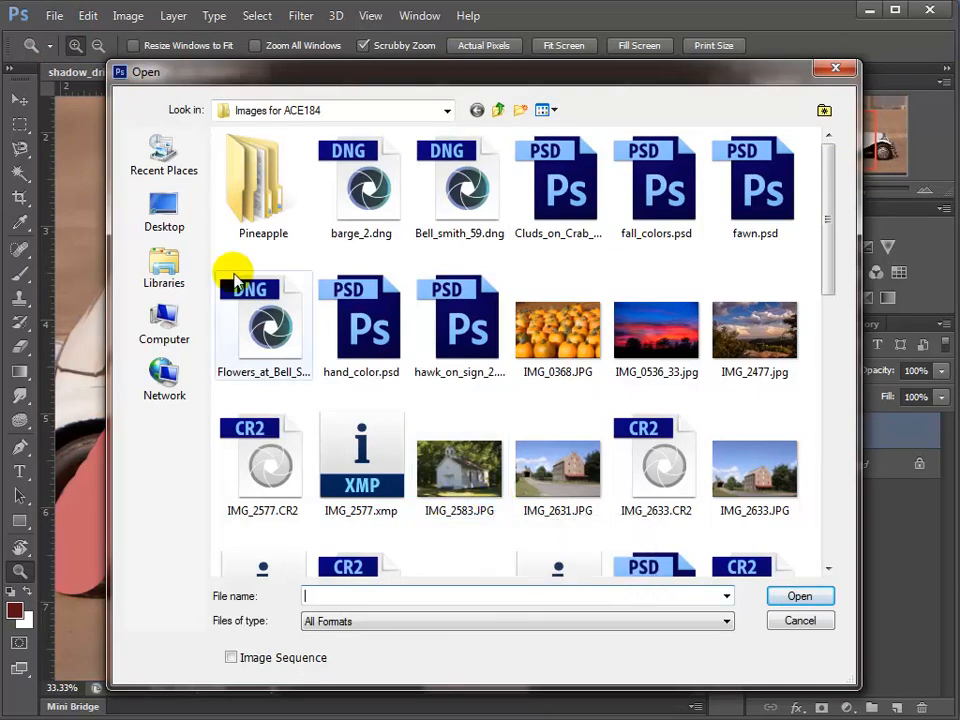
pyautogui.click(787, 621)
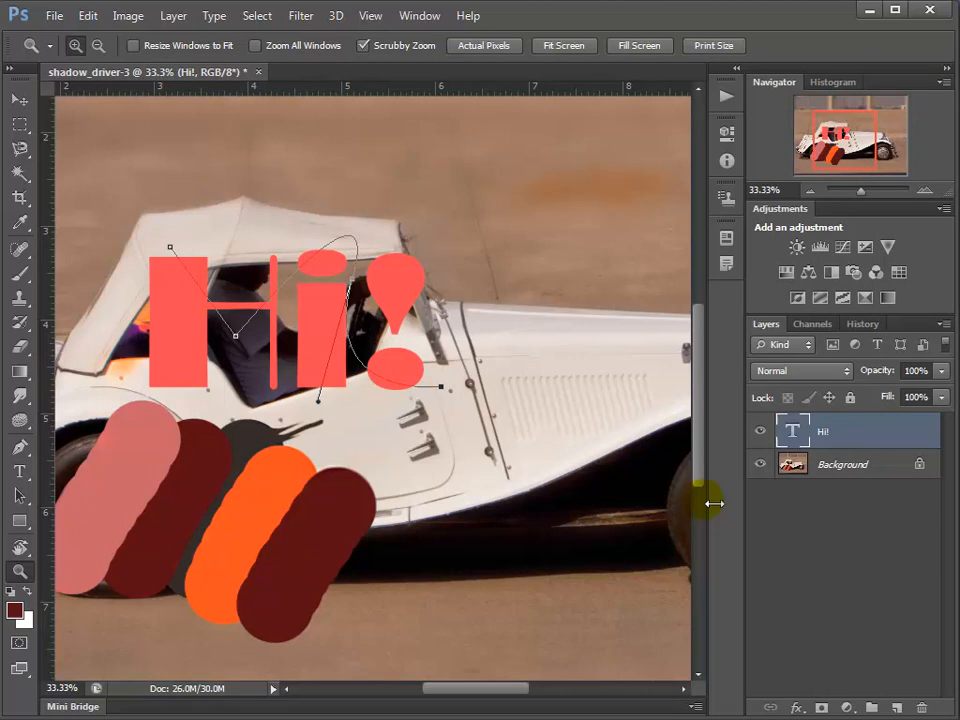
# Switch to Bridge and select See_Rock_City.tif in the Images for ACE184 folder.
pyautogui.click(54, 15)
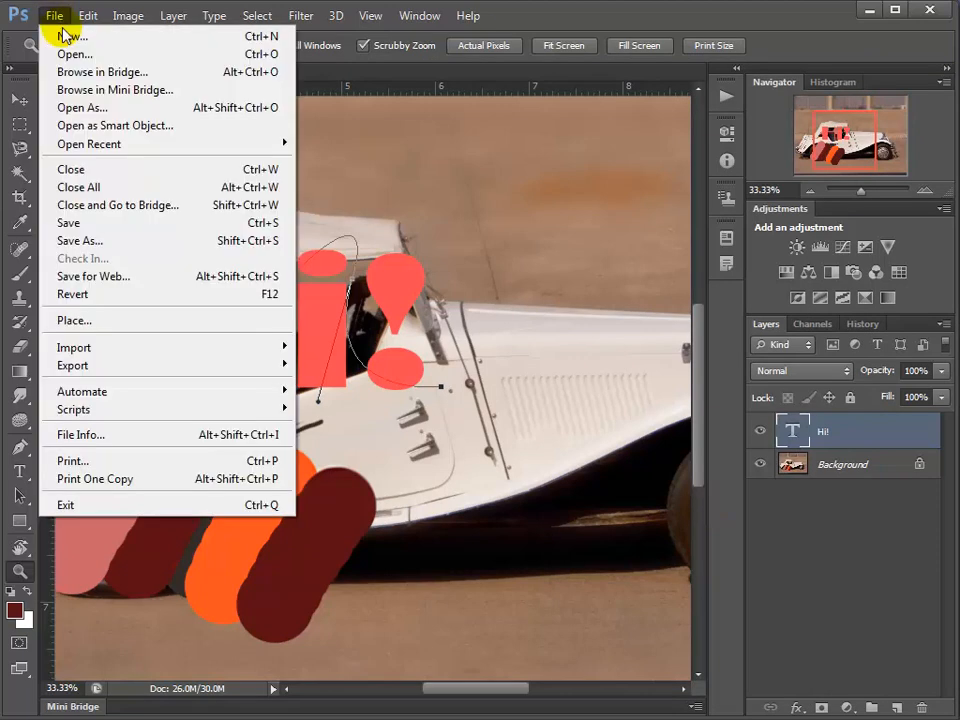
pyautogui.click(172, 79)
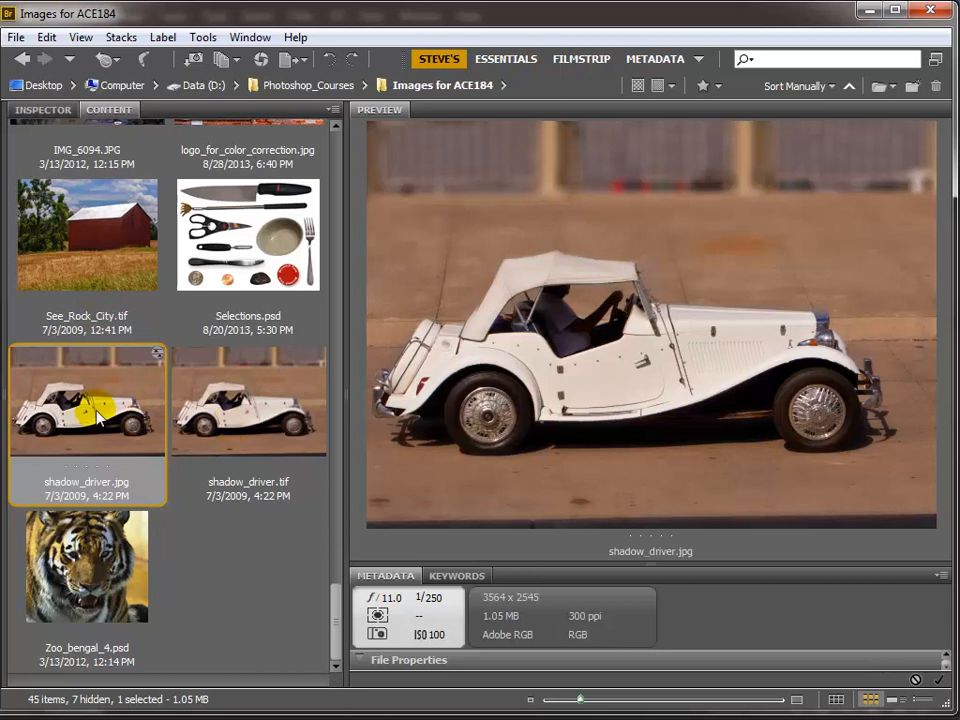
pyautogui.click(104, 250)
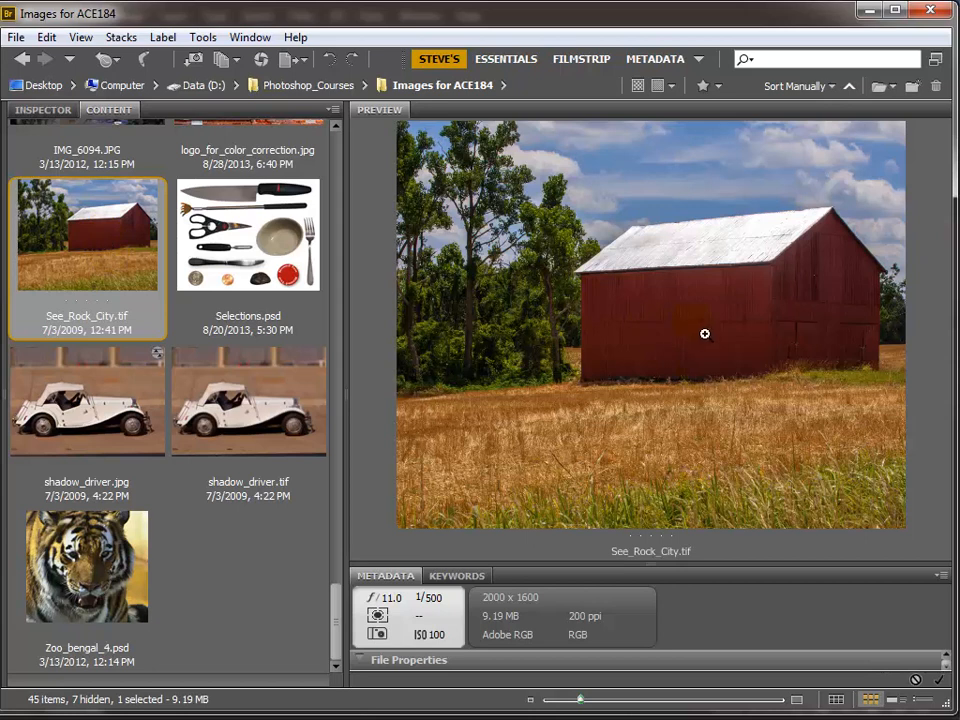
# Examine details of the barn and the nearby trees in the preview with the loupe at 800%.
pyautogui.click(577, 296)
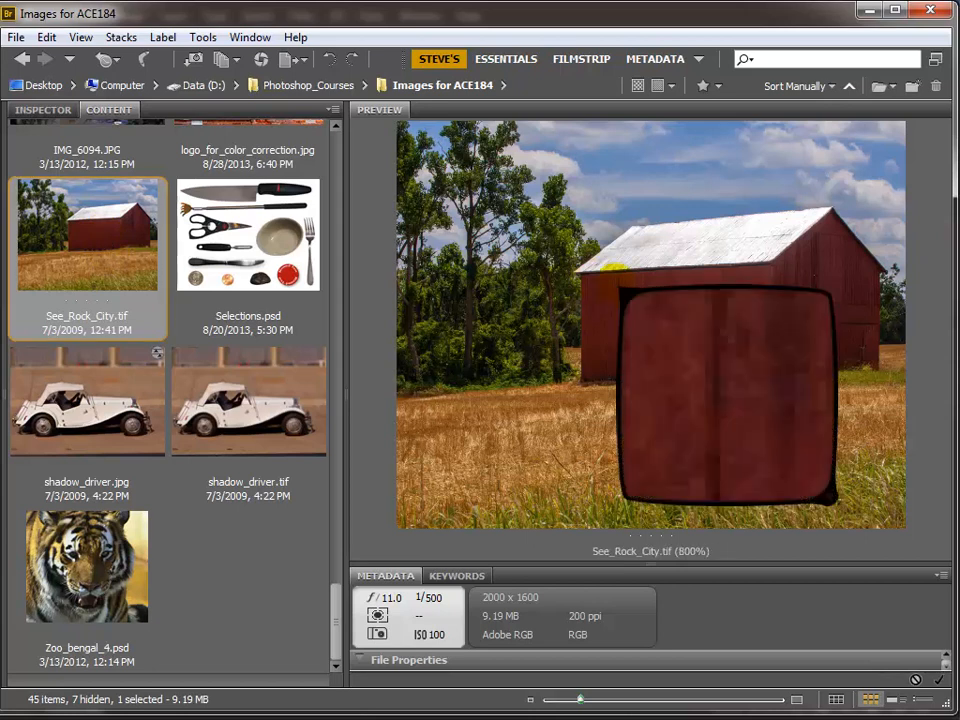
pyautogui.moveTo(584, 292); pyautogui.dragTo(545, 236)
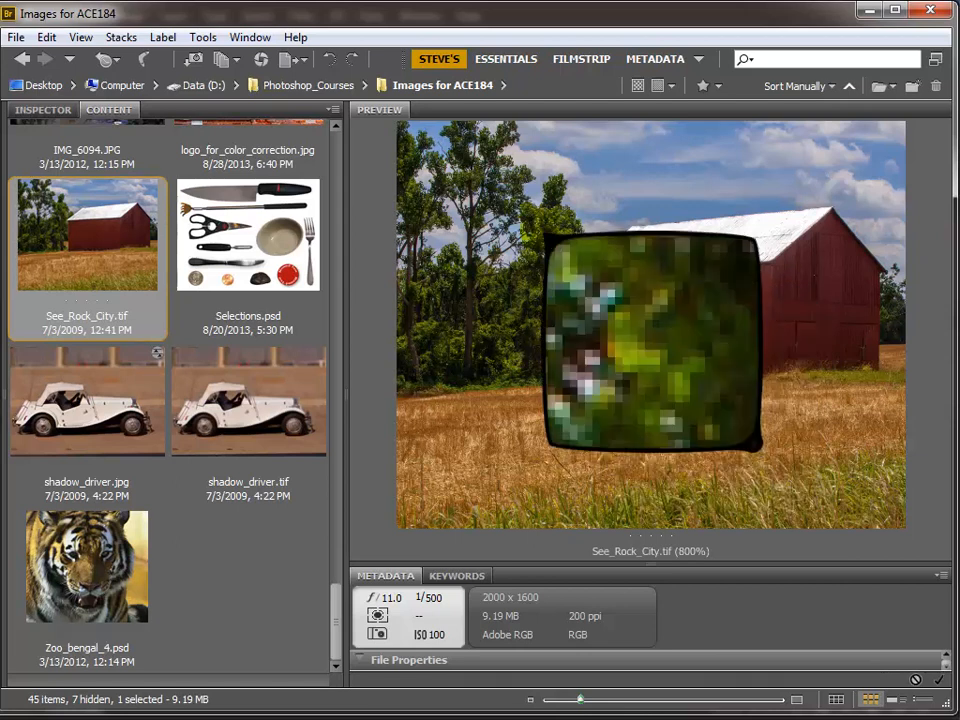
pyautogui.click(561, 252)
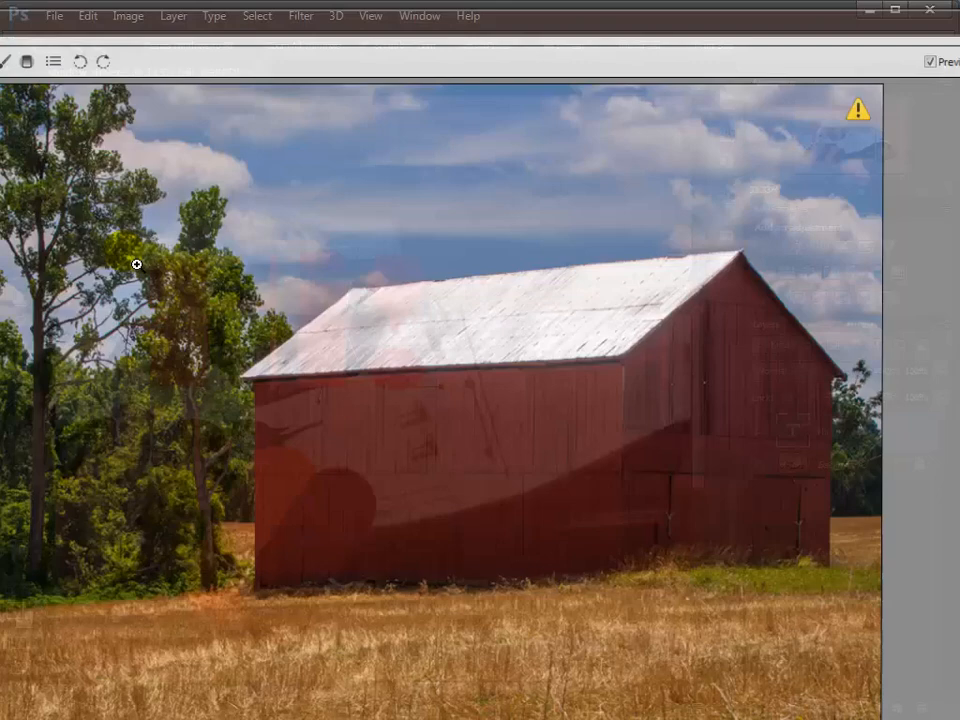
# Open See_Rock_City.tif through Camera Raw into Photoshop.
pyautogui.click(541, 296)
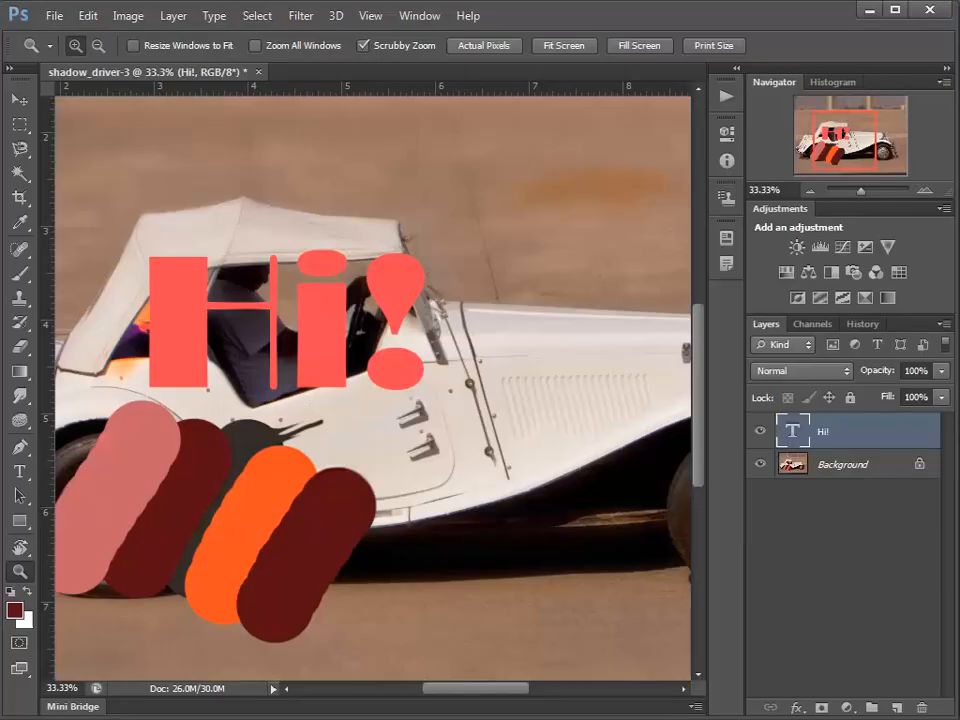
pyautogui.click(767, 666)
pyautogui.click(519, 300)
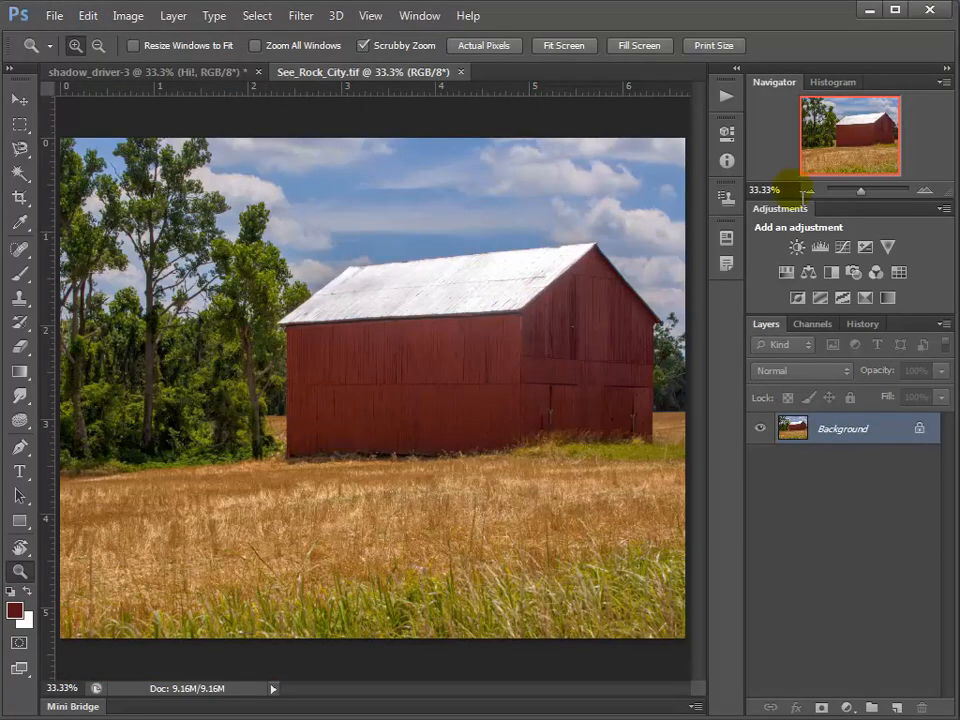
# Add the horizontal text "See Rock City" in 150 pt Broadway, starting at the lower edge of the barn roof.
pyautogui.click(866, 192)
pyautogui.moveTo(866, 192)
pyautogui.mouseDown()
pyautogui.moveTo(878, 192)
pyautogui.moveTo(855, 134)
pyautogui.moveTo(826, 150)
pyautogui.moveTo(853, 167)
pyautogui.moveTo(870, 193)
pyautogui.moveTo(859, 193)
pyautogui.mouseUp()
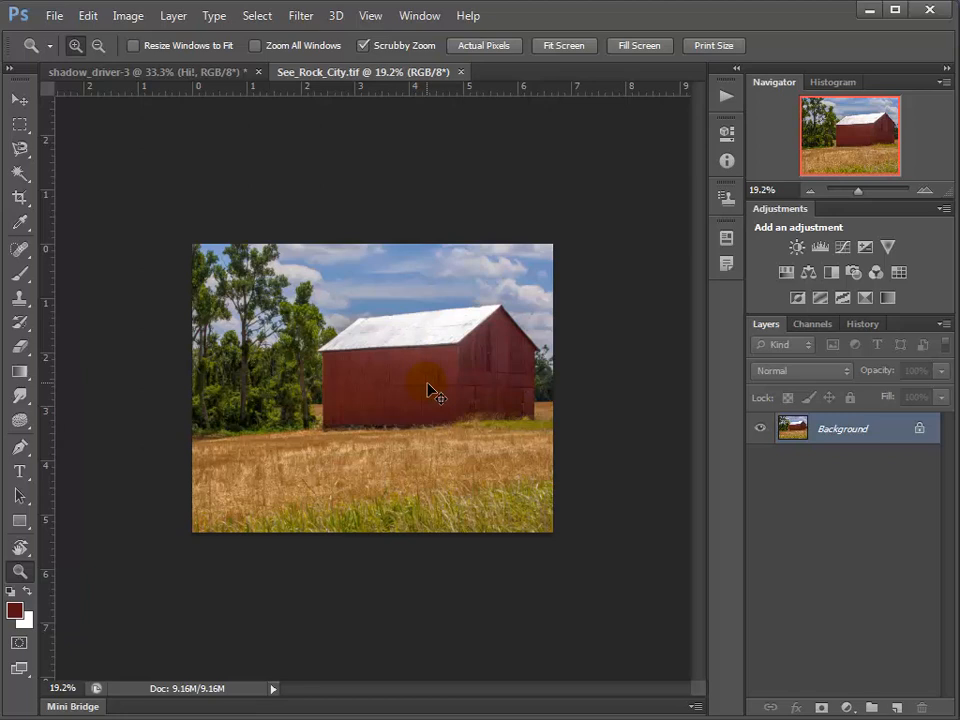
pyautogui.click(430, 390)
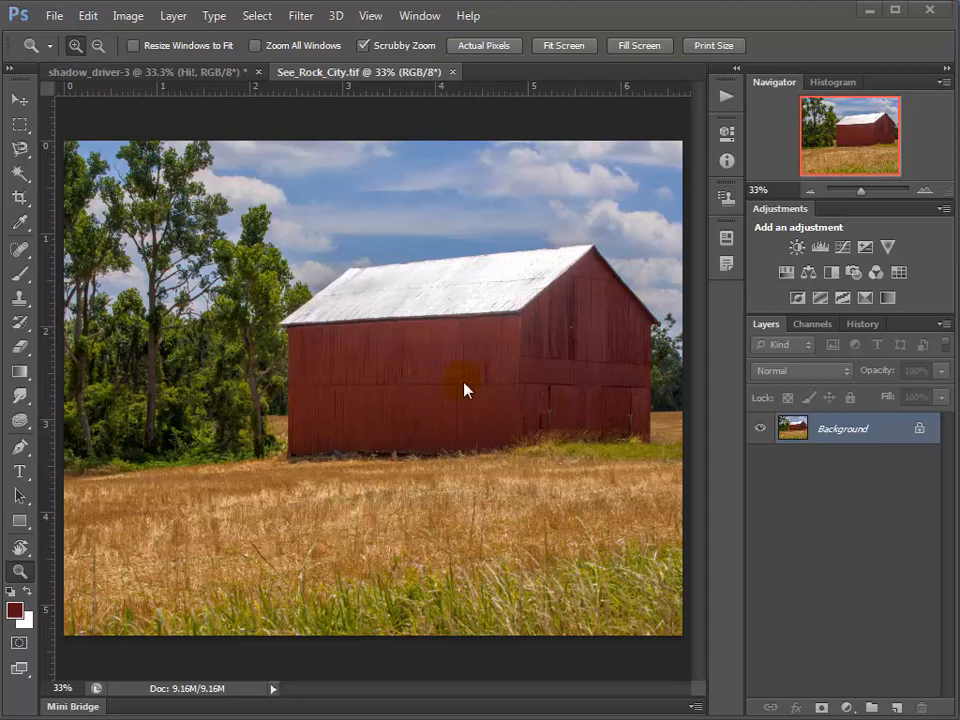
pyautogui.click(20, 472)
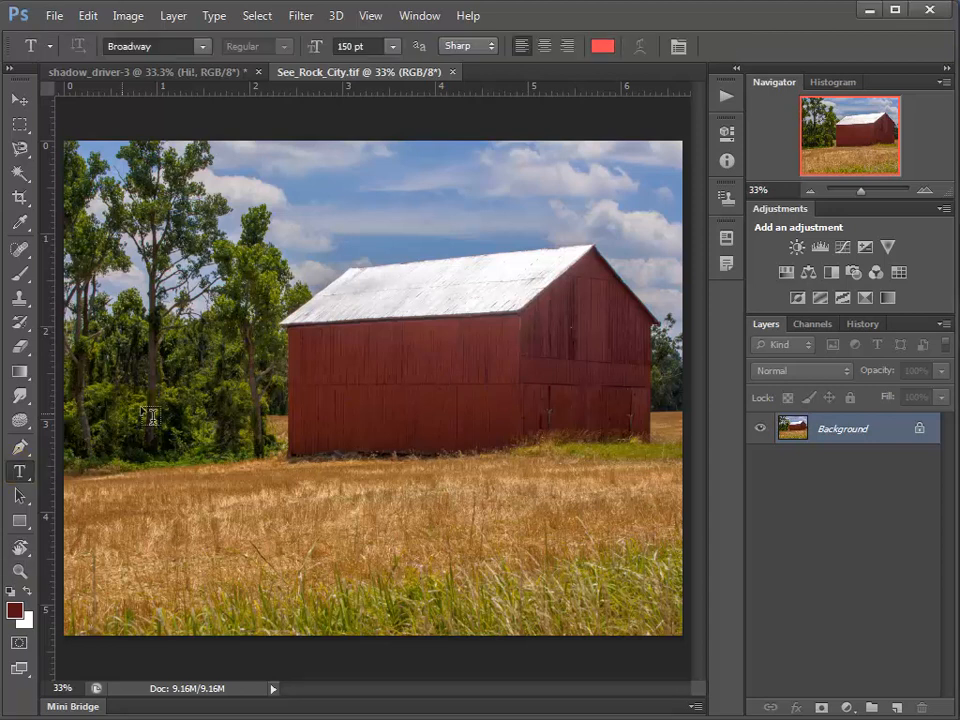
pyautogui.click(310, 308)
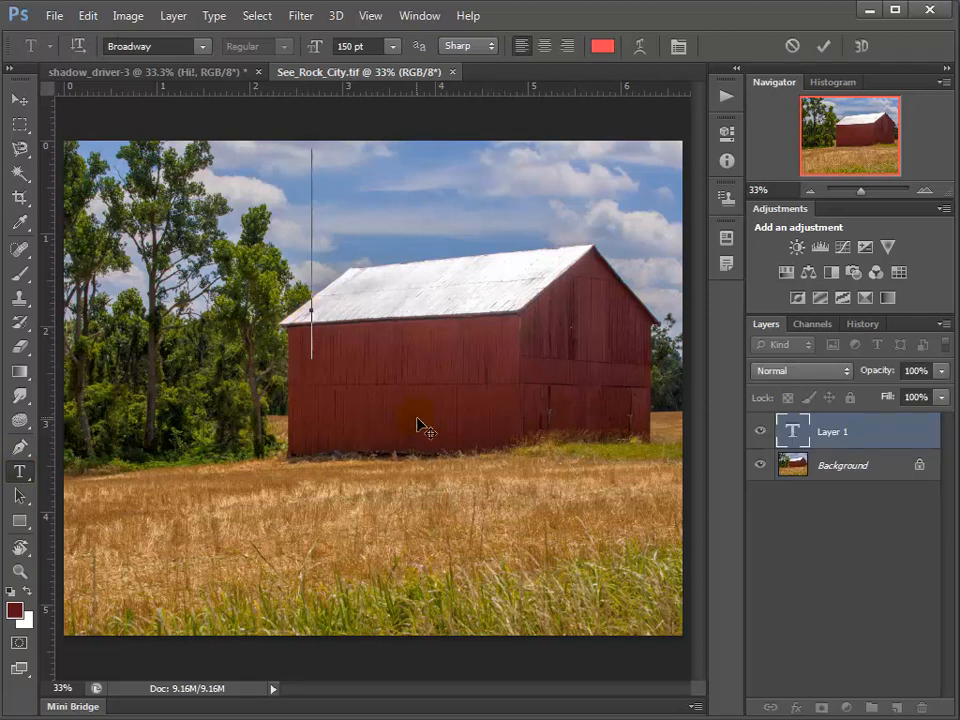
pyautogui.write('See')
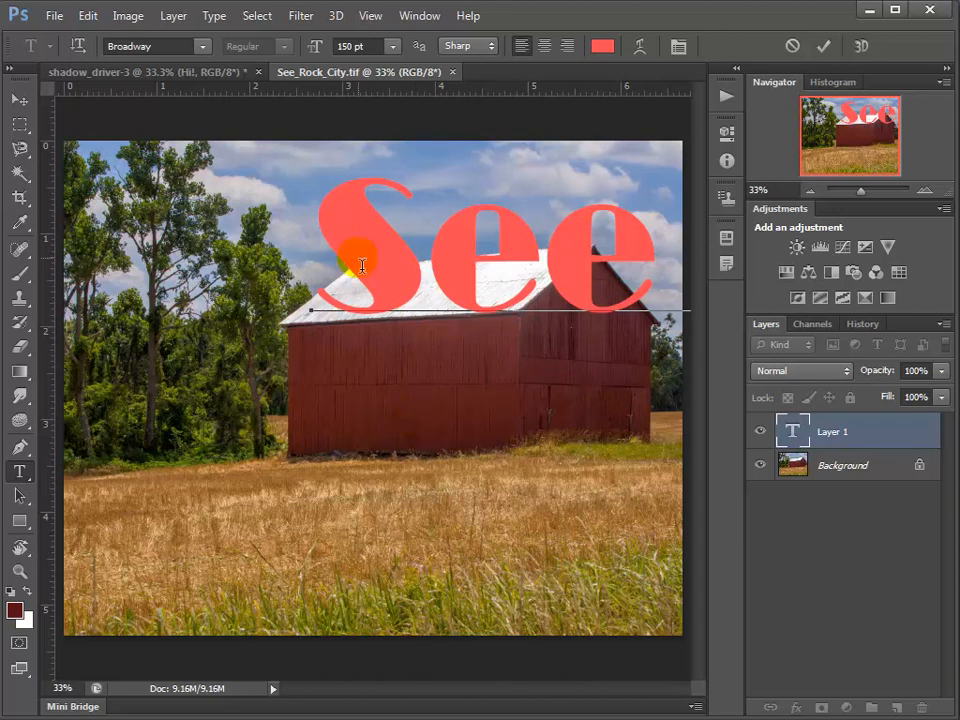
# Set the size of the entire "See Rock City" text to 48 pt.
pyautogui.press('ctrl')
pyautogui.click(335, 242)
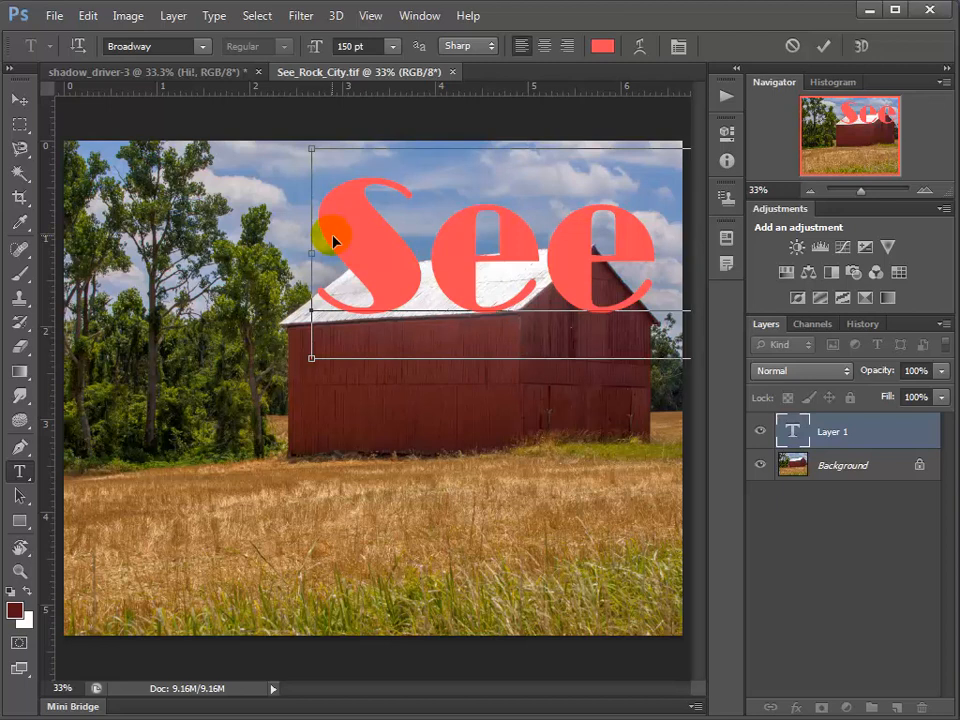
pyautogui.hotkey('ctrl', 'a')
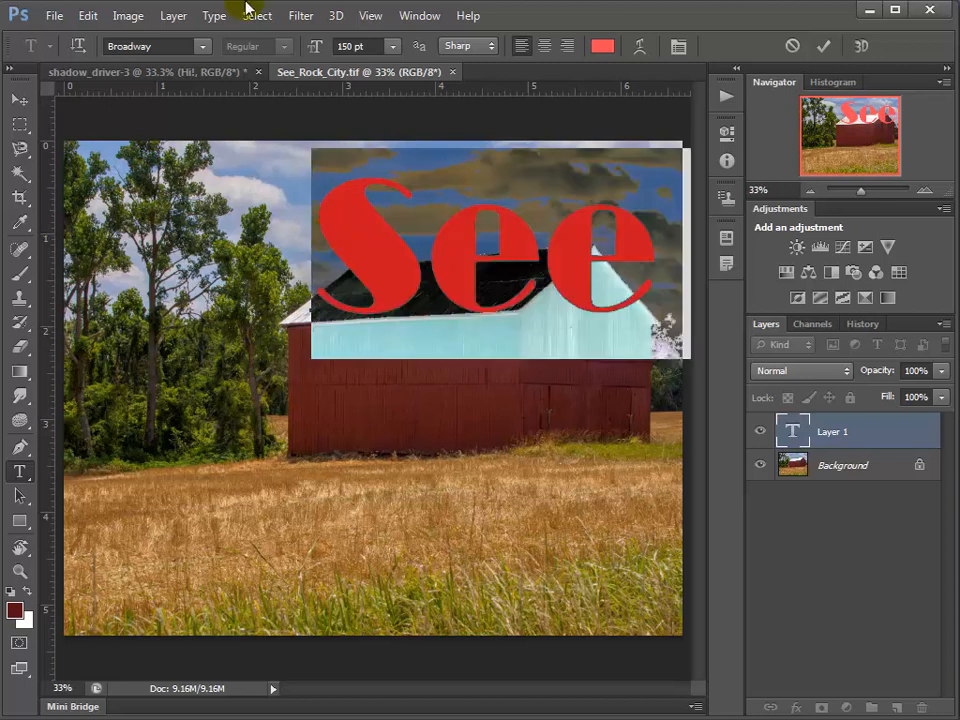
pyautogui.click(391, 46)
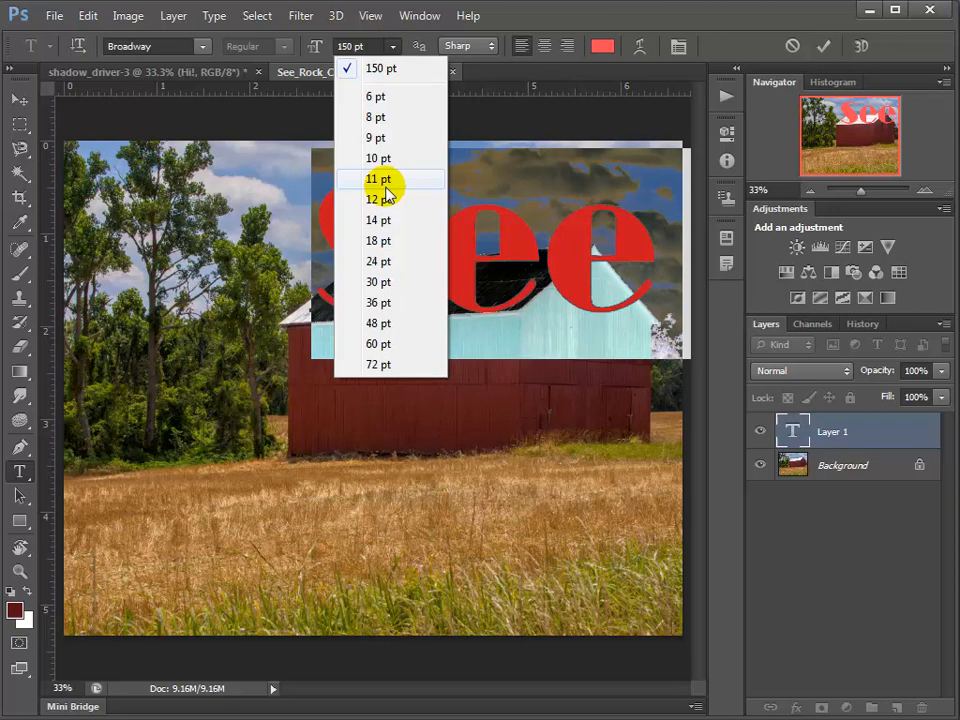
pyautogui.click(388, 324)
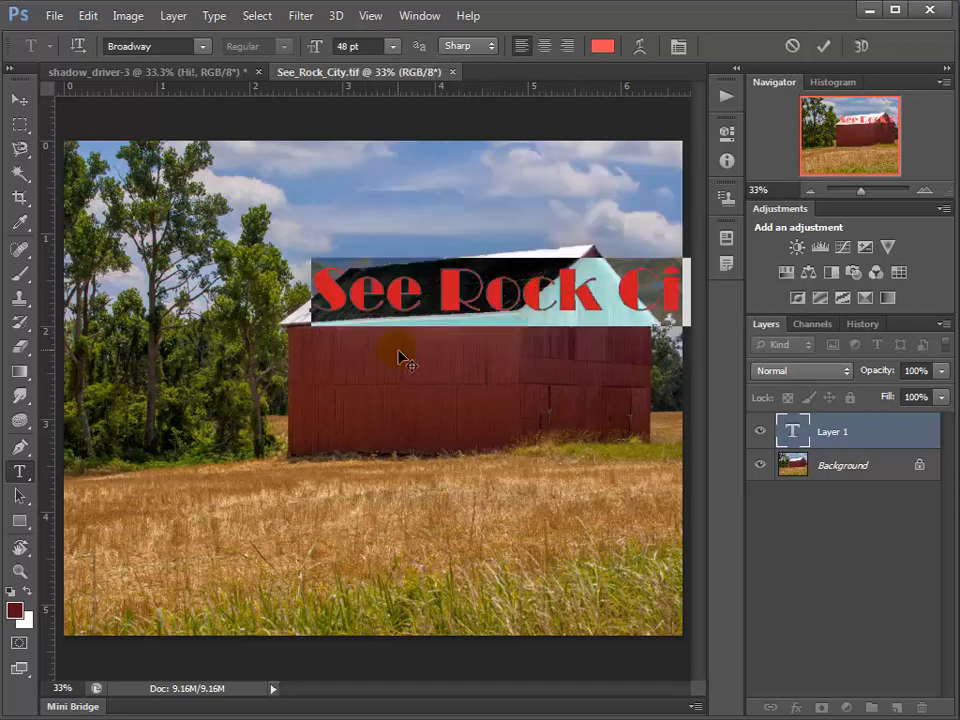
# Move the "See Rock City" text down across the barn's roof edge and upper wall, and change its font to Arial.
pyautogui.moveTo(401, 358); pyautogui.dragTo(289, 343)
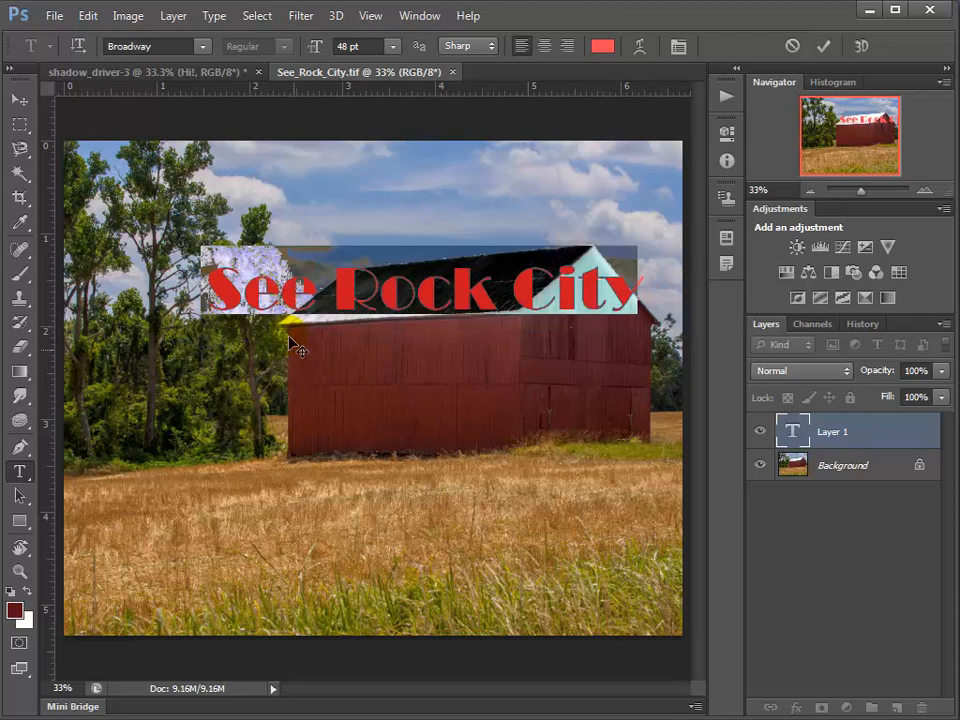
pyautogui.moveTo(433, 347); pyautogui.dragTo(426, 407)
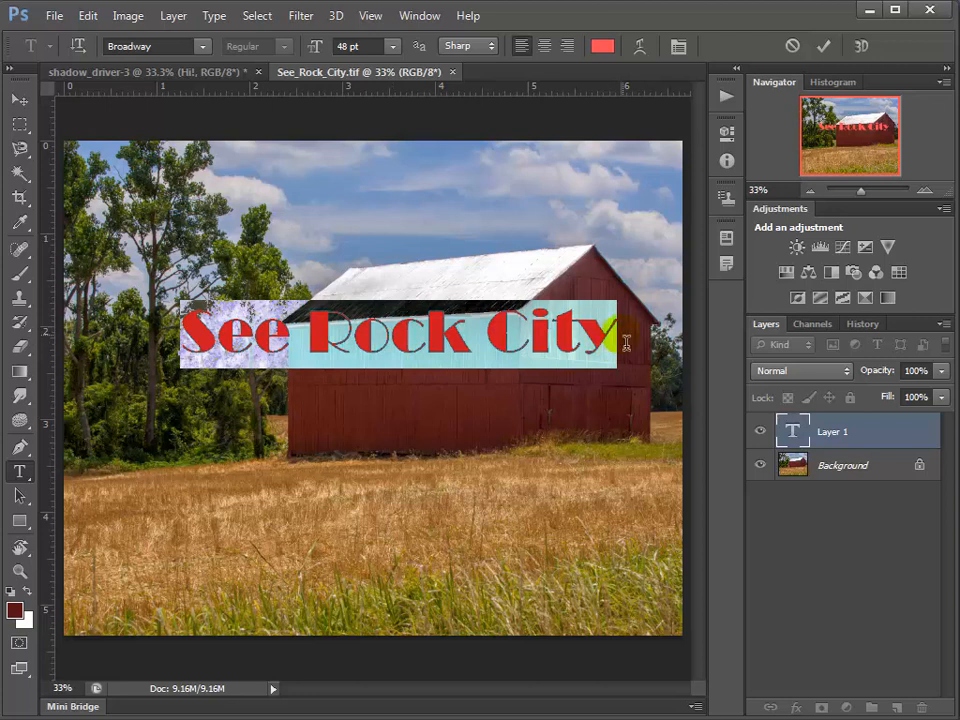
pyautogui.click(201, 46)
pyautogui.moveTo(410, 157); pyautogui.dragTo(399, 81)
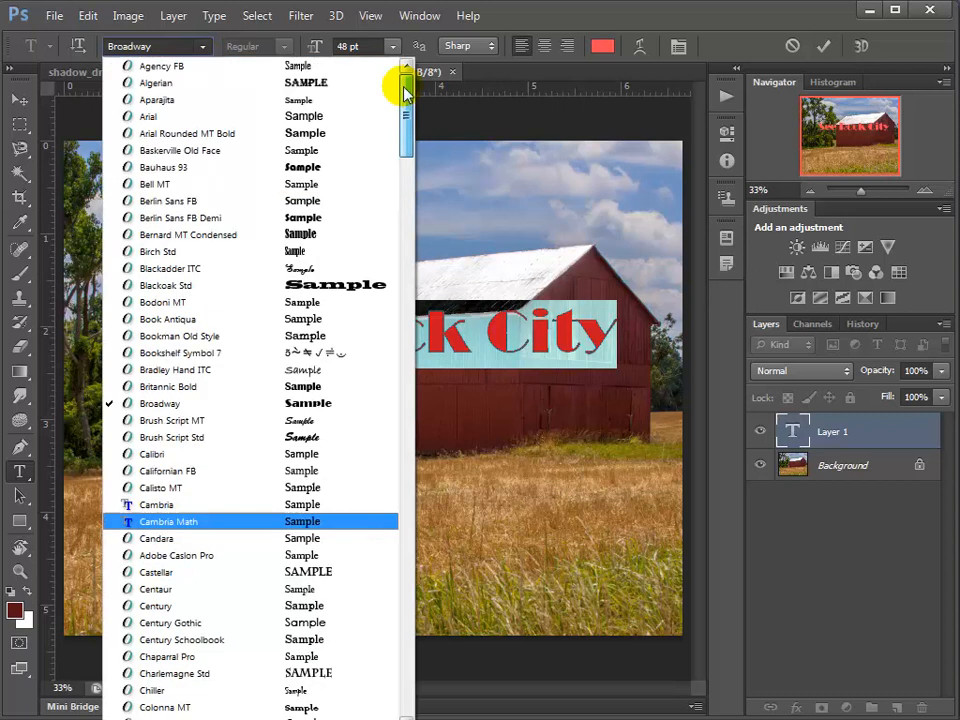
pyautogui.click(189, 66)
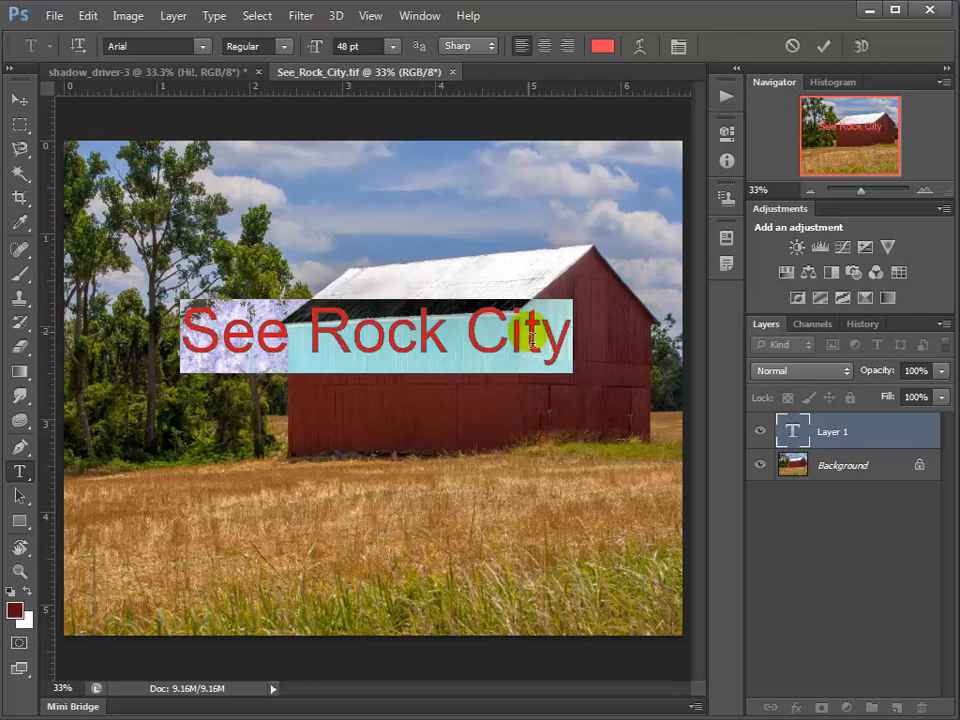
# Reduce the "See Rock City" text to 29 pt and move it up onto the white barn roof.
pyautogui.click(393, 47)
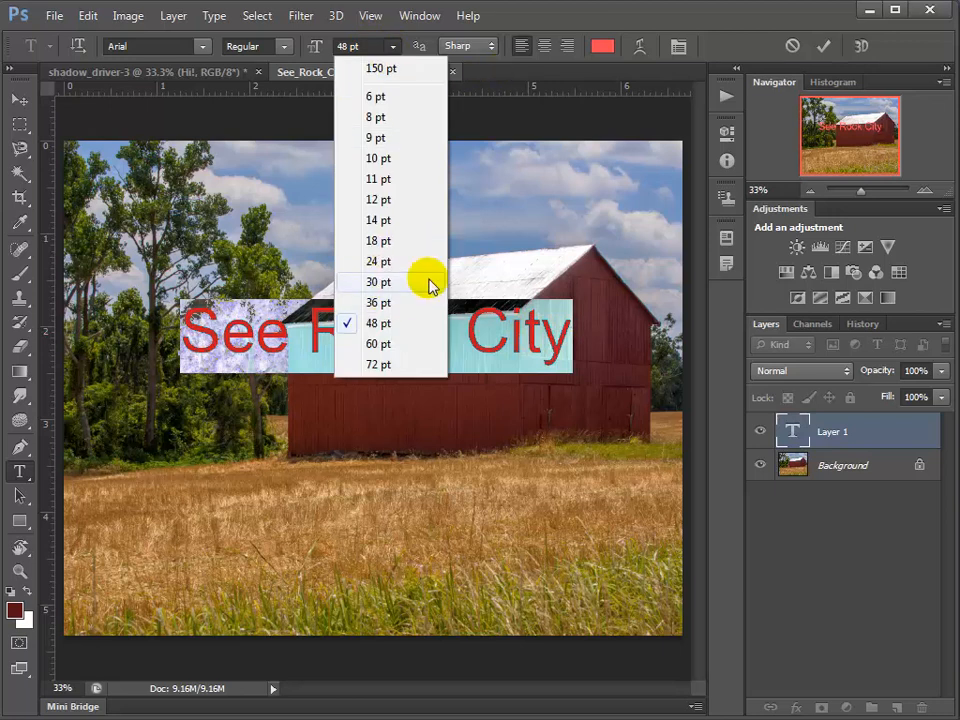
pyautogui.click(516, 22)
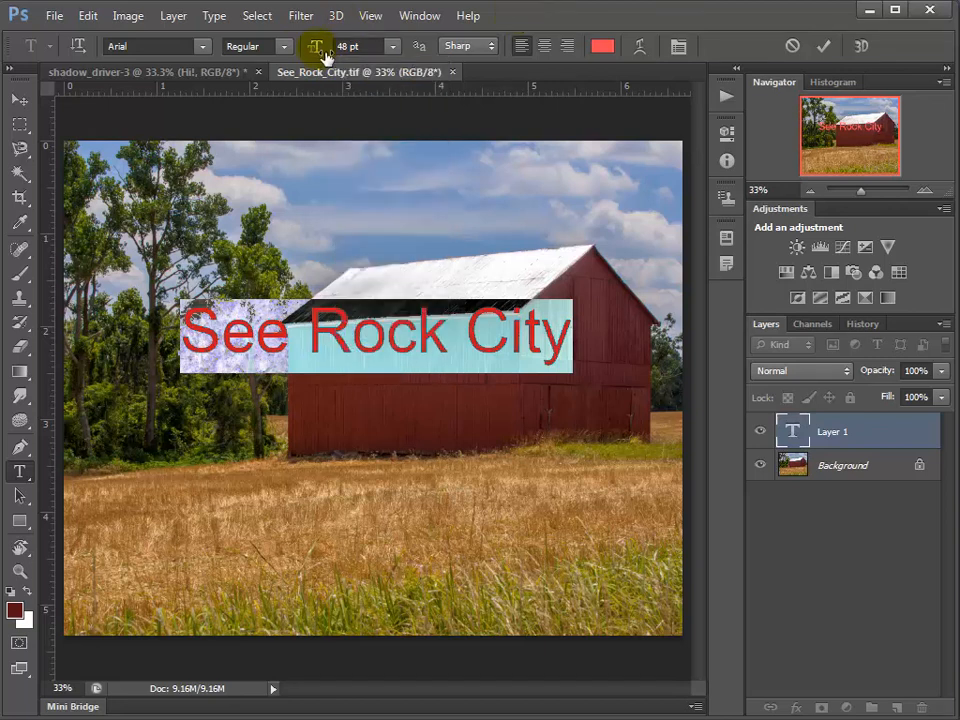
pyautogui.moveTo(325, 55)
pyautogui.mouseDown()
pyautogui.moveTo(312, 55)
pyautogui.moveTo(317, 45)
pyautogui.moveTo(343, 51)
pyautogui.moveTo(315, 47)
pyautogui.moveTo(295, 62)
pyautogui.moveTo(315, 60)
pyautogui.moveTo(315, 45)
pyautogui.moveTo(319, 54)
pyautogui.mouseUp()
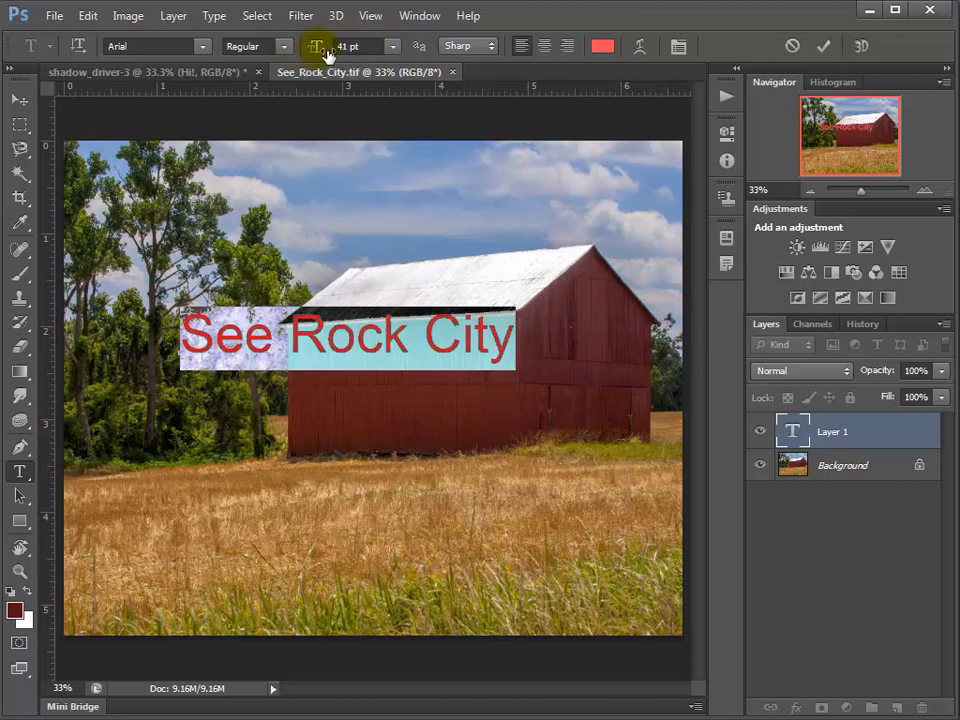
pyautogui.moveTo(316, 45)
pyautogui.mouseDown()
pyautogui.moveTo(328, 48)
pyautogui.moveTo(316, 52)
pyautogui.mouseUp()
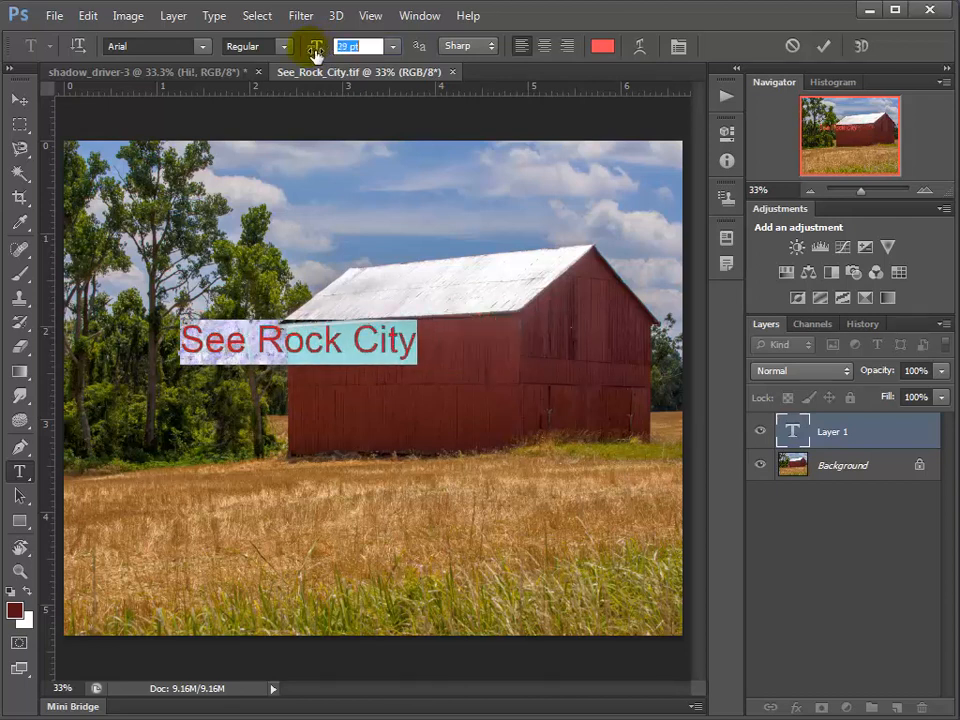
pyautogui.moveTo(325, 402); pyautogui.dragTo(421, 362)
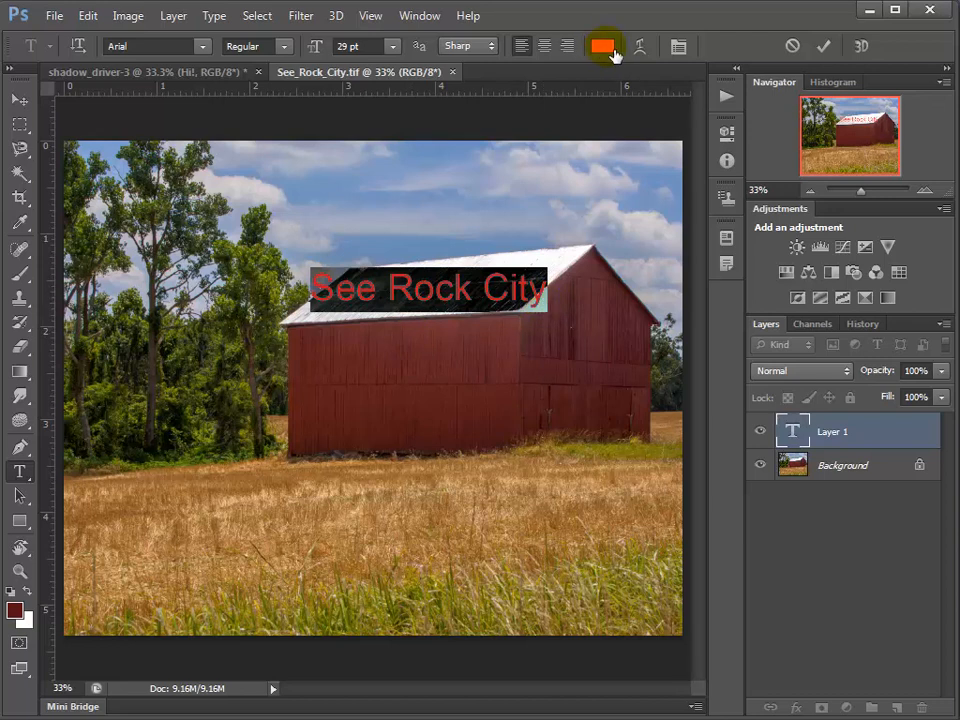
# Change the color of the "See Rock City" text to black.
pyautogui.click(604, 47)
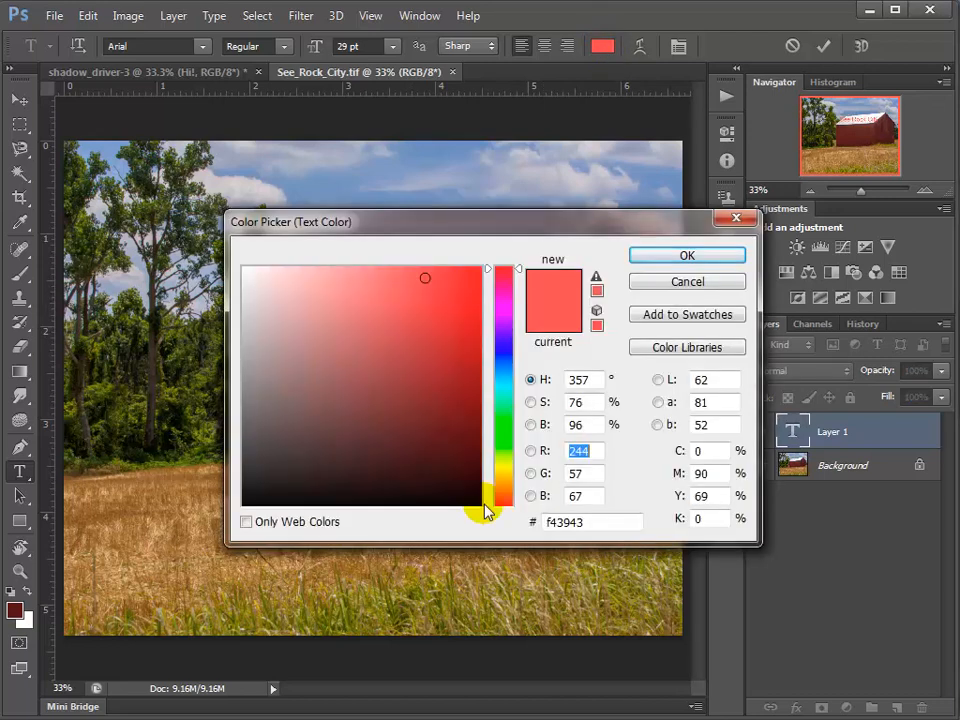
pyautogui.click(481, 511)
pyautogui.click(681, 257)
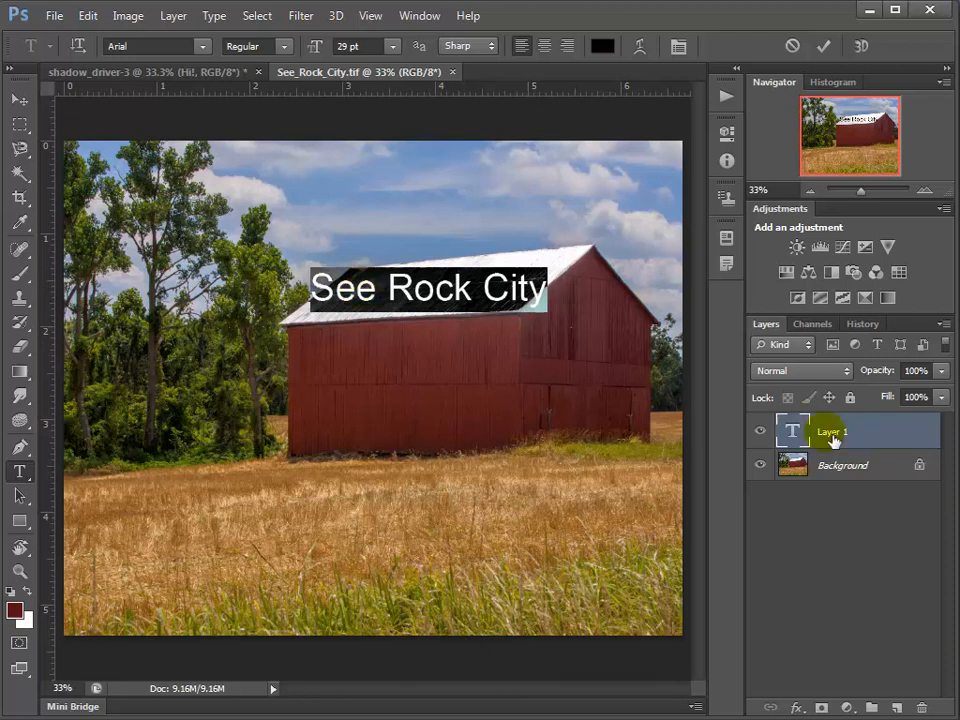
# Commit the text edit and rasterize the See Rock City type layer.
pyautogui.click(833, 438)
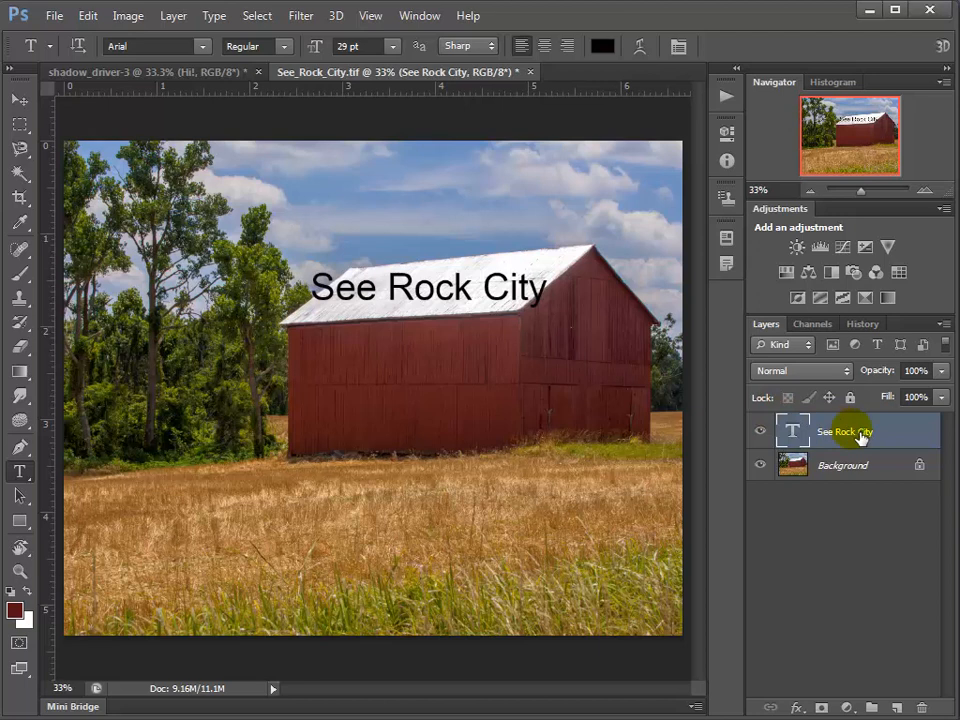
pyautogui.rightClick(858, 434)
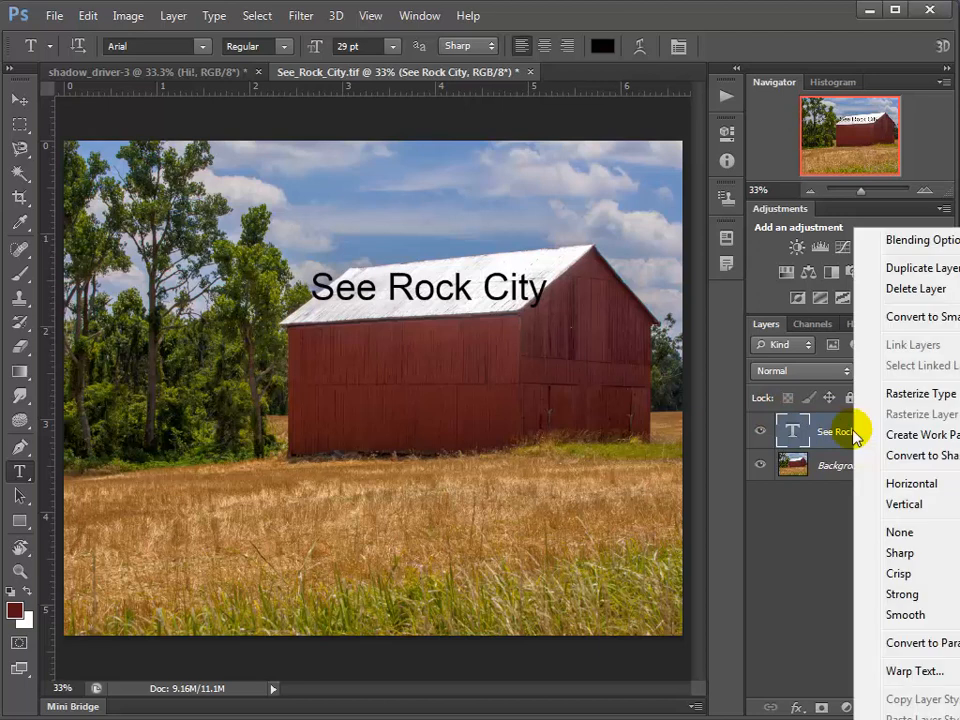
pyautogui.click(889, 395)
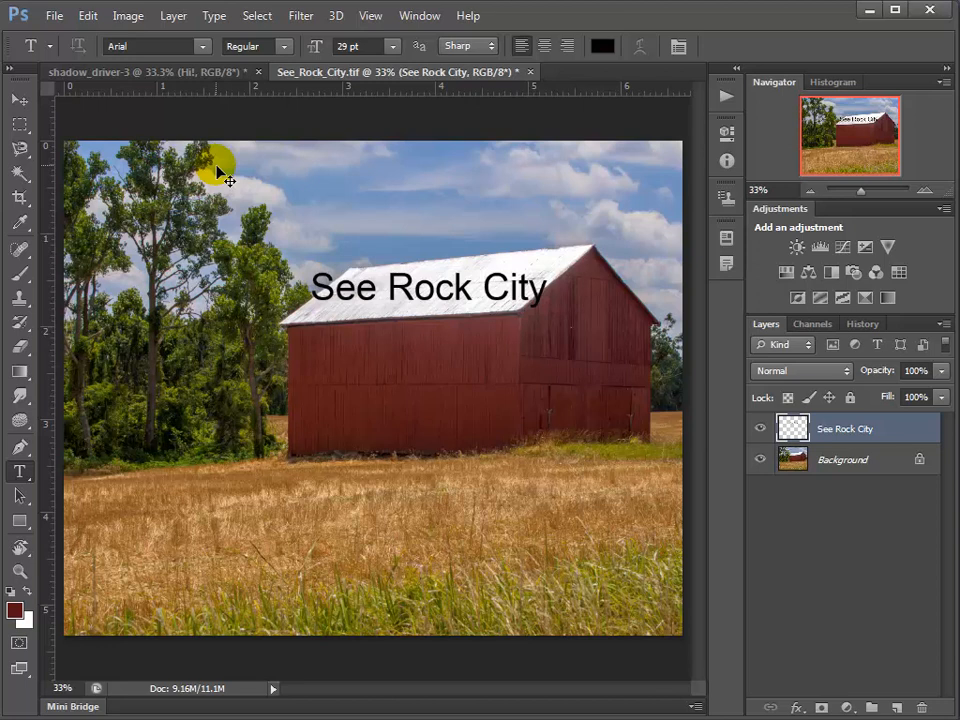
# Distort the rasterized lettering with Free Transform so its corners follow the slant and perspective of the barn roof.
pyautogui.hotkey('ctrl', 't')
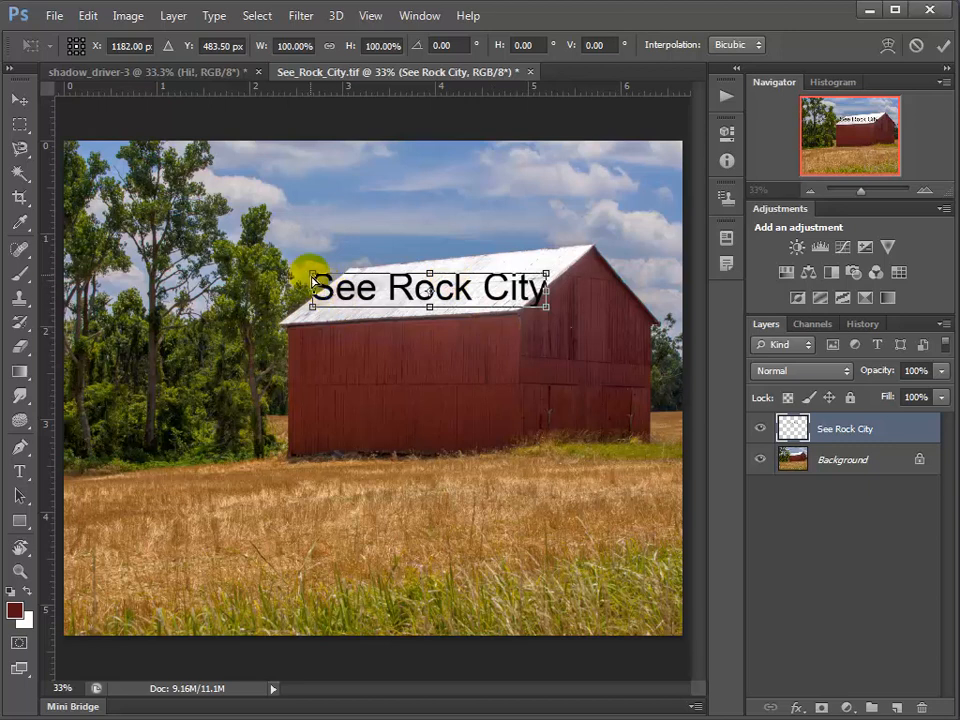
pyautogui.moveTo(313, 281); pyautogui.dragTo(342, 286)
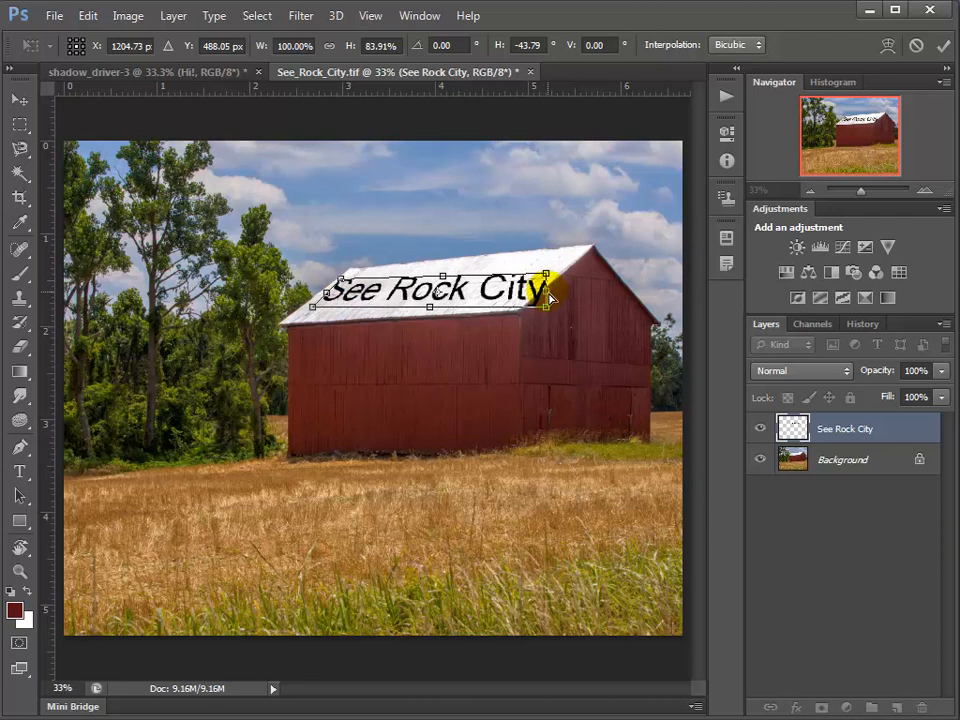
pyautogui.moveTo(550, 294)
pyautogui.mouseDown()
pyautogui.moveTo(547, 276)
pyautogui.moveTo(540, 303)
pyautogui.moveTo(536, 290)
pyautogui.mouseUp()
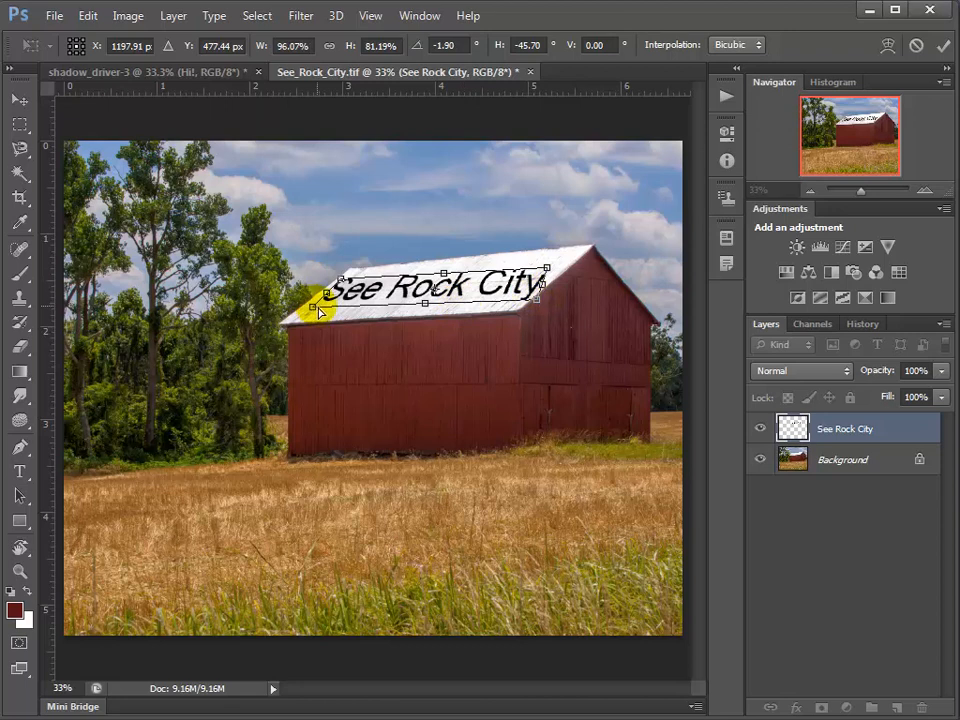
pyautogui.moveTo(310, 305); pyautogui.dragTo(316, 315)
pyautogui.moveTo(313, 318); pyautogui.dragTo(343, 284)
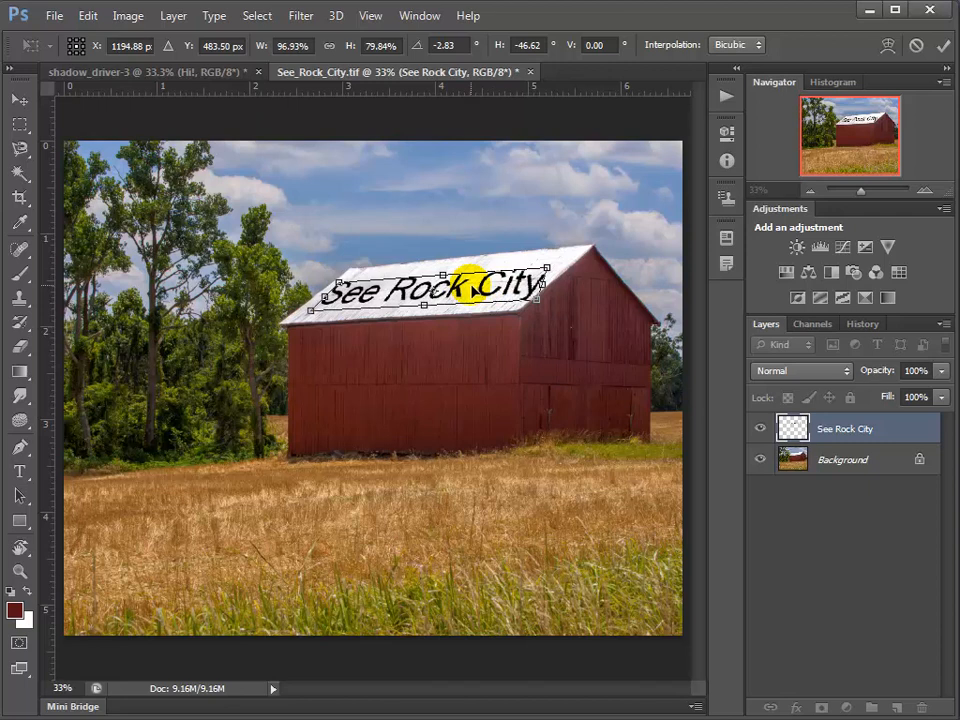
pyautogui.press('Return')
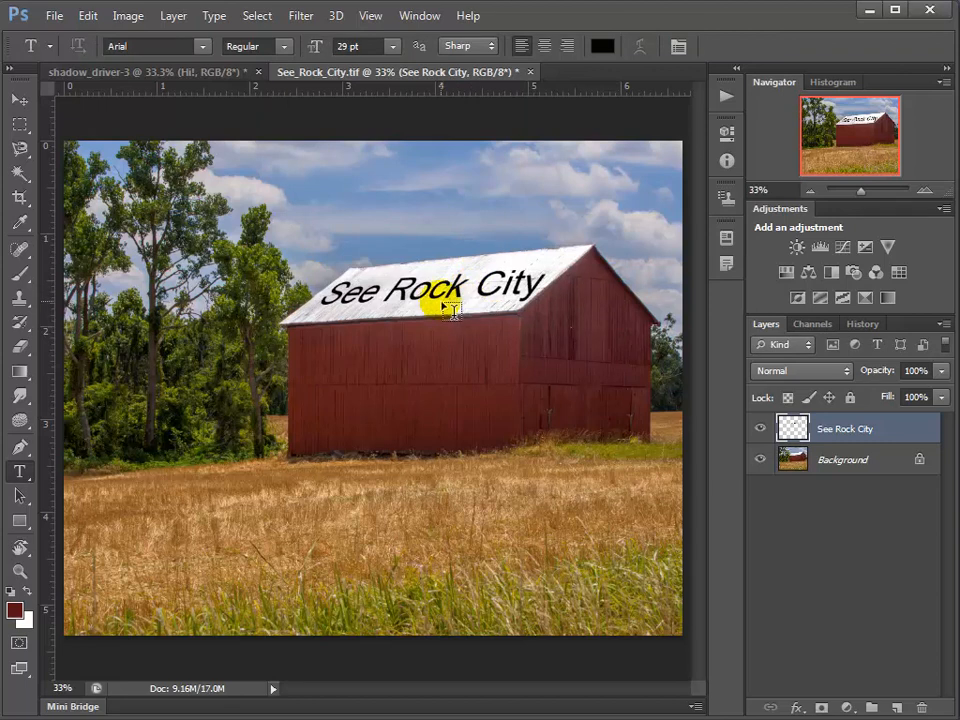
# Rotate the lettering slightly counterclockwise, about 1.6°, with Free Transform to line it up with the roof's slope.
pyautogui.hotkey('ctrl', 't')
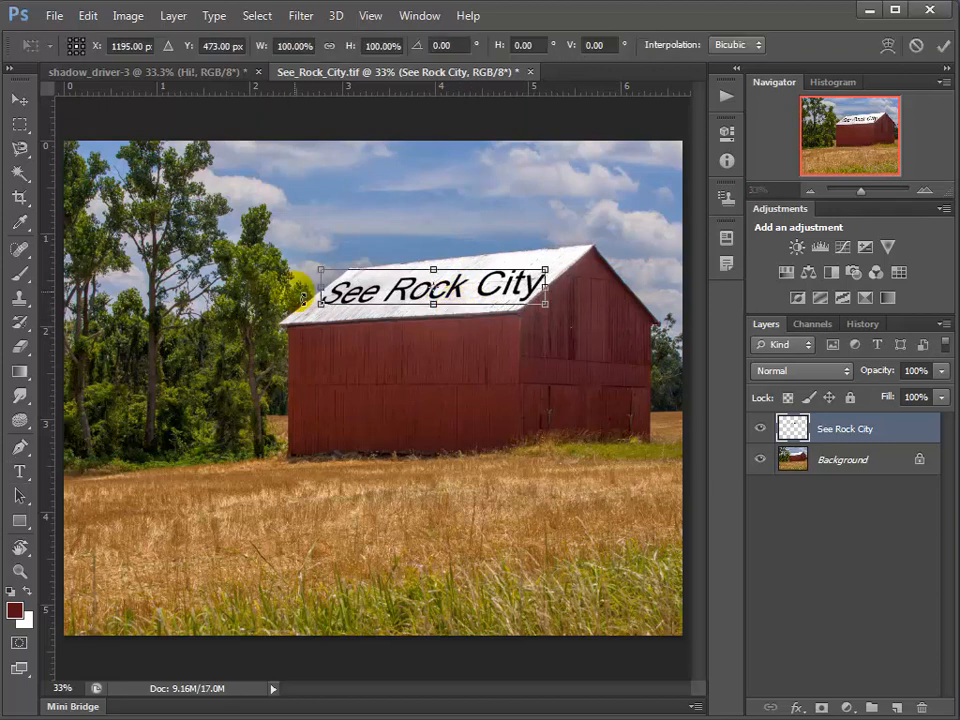
pyautogui.moveTo(302, 297); pyautogui.dragTo(303, 296)
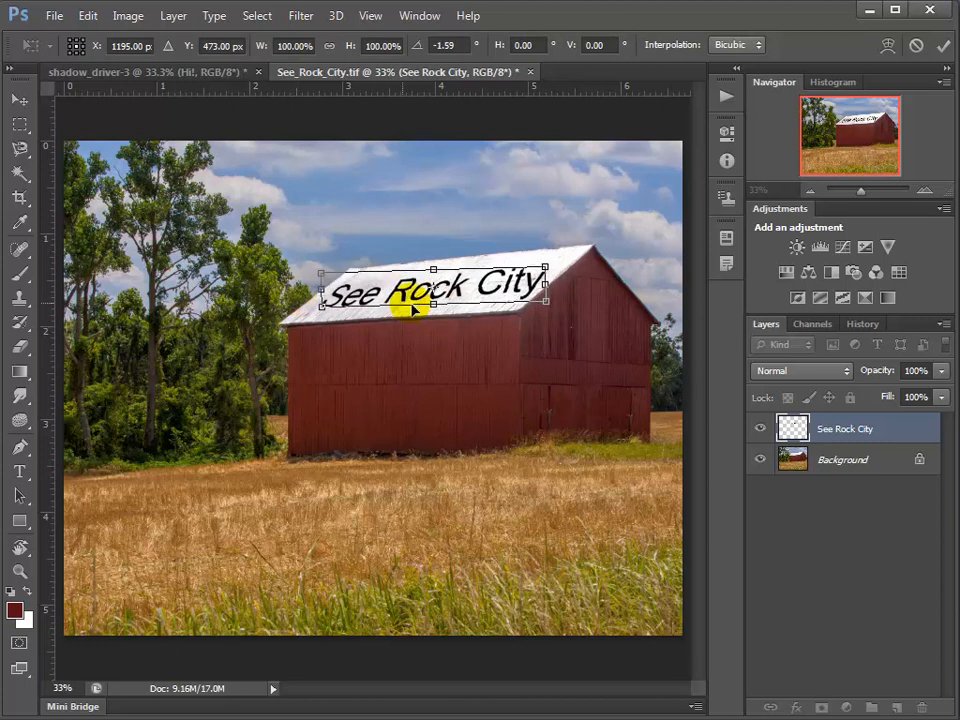
pyautogui.press('Return')
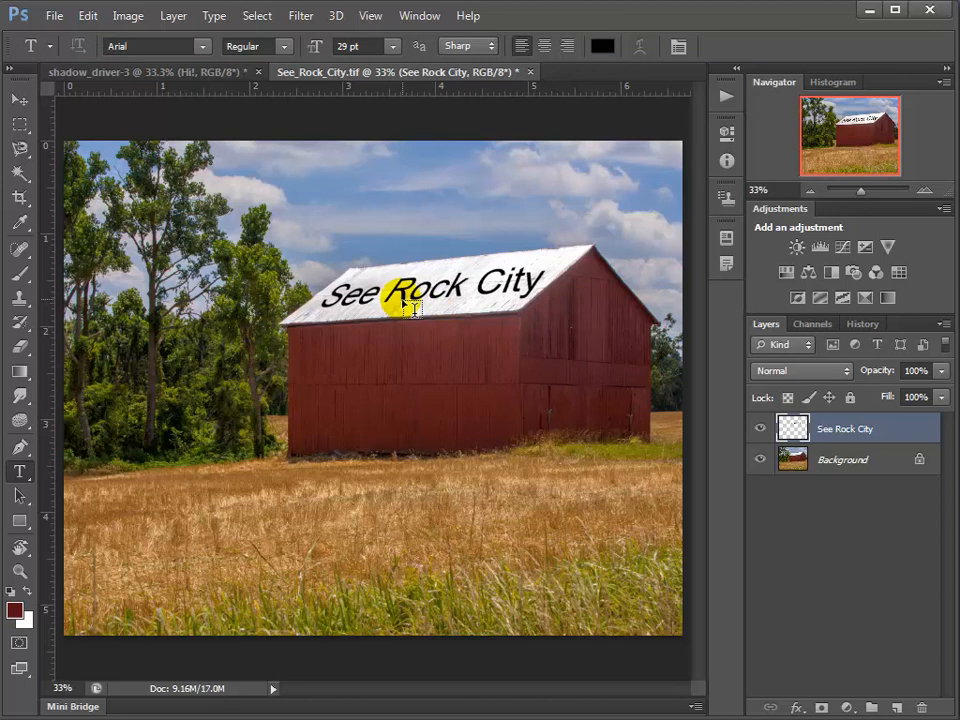
pyautogui.hotkey('ctrl', 't')
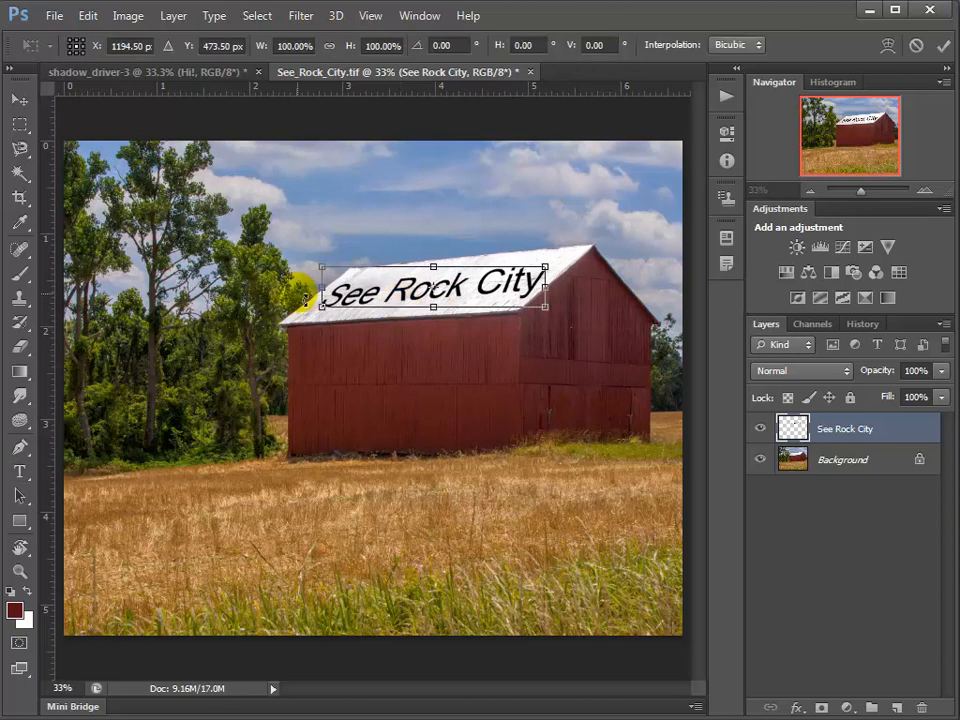
pyautogui.moveTo(306, 297); pyautogui.dragTo(302, 284)
pyautogui.doubleClick(392, 290)
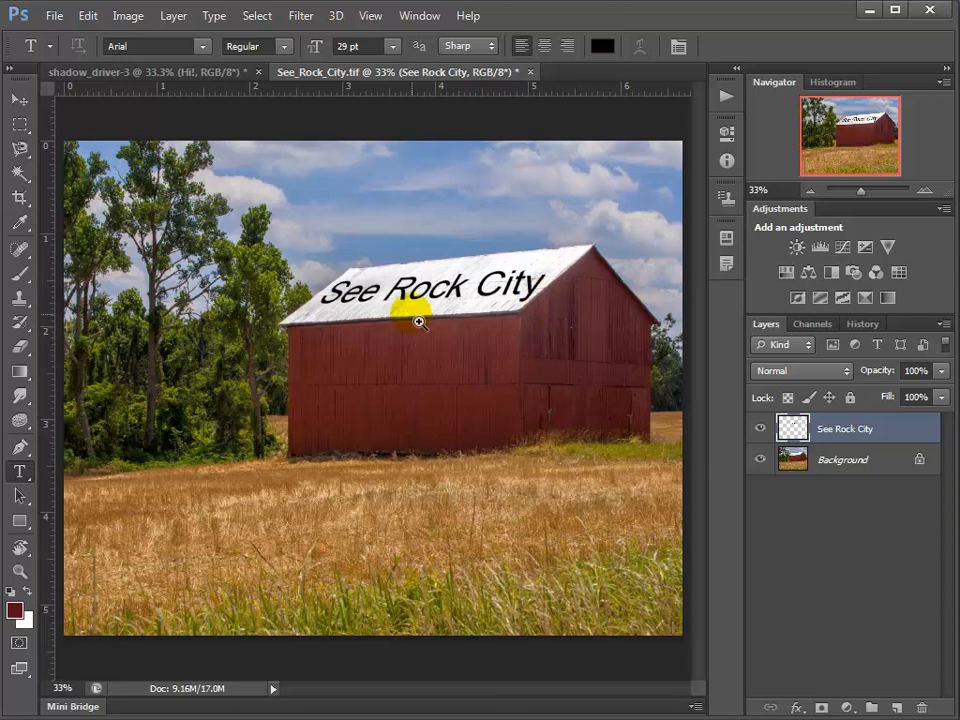
# Examine the "See Rock City" lettering against the roof boards at magnifications up to 200%.
pyautogui.click(419, 321)
pyautogui.click(421, 318)
pyautogui.click(426, 318)
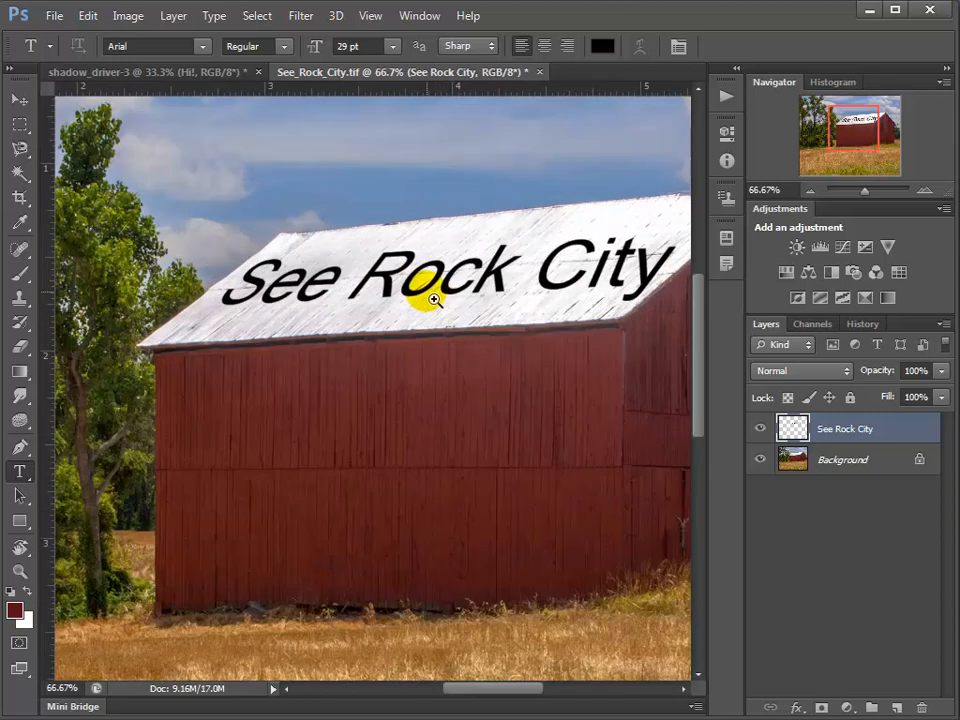
pyautogui.moveTo(510, 320); pyautogui.dragTo(386, 343)
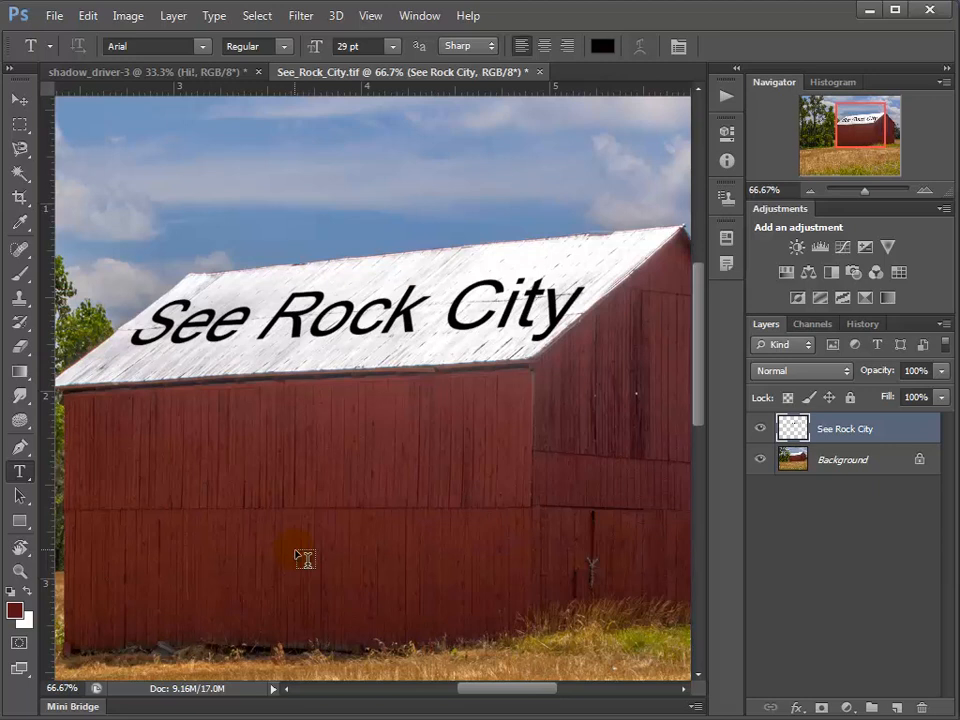
pyautogui.click(370, 321)
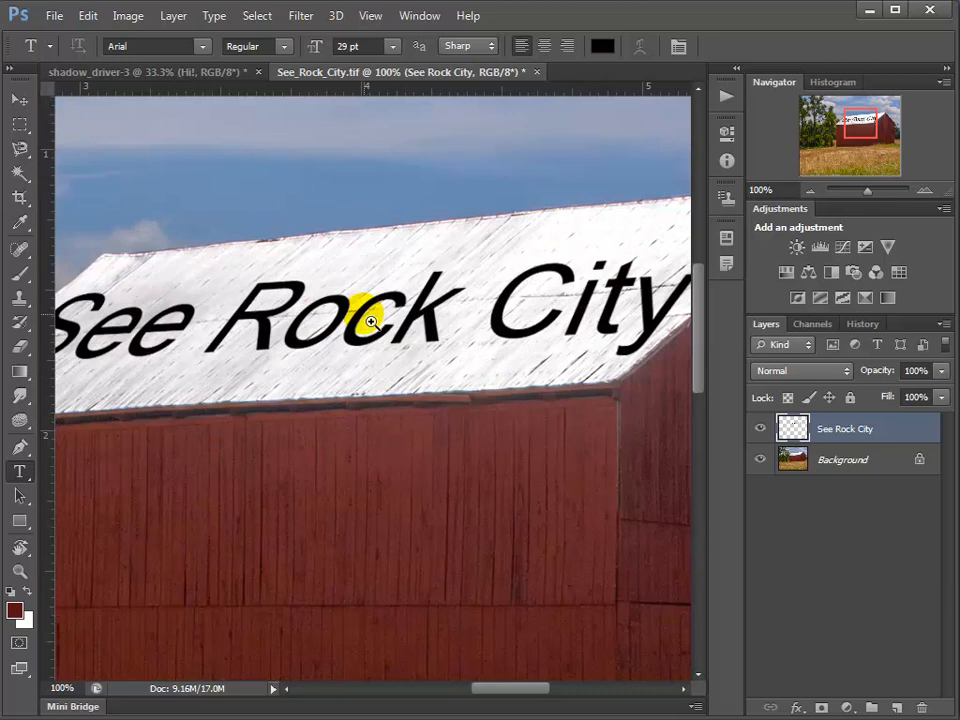
pyautogui.click(370, 321)
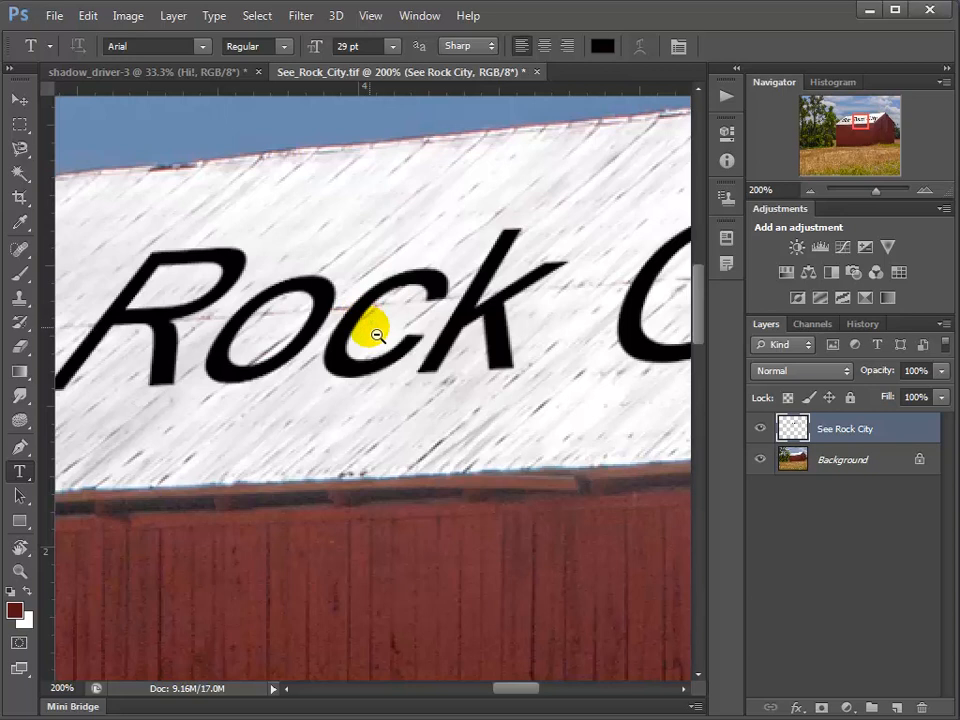
pyautogui.keyDown('alt'); pyautogui.click(381, 342); pyautogui.keyUp('alt')
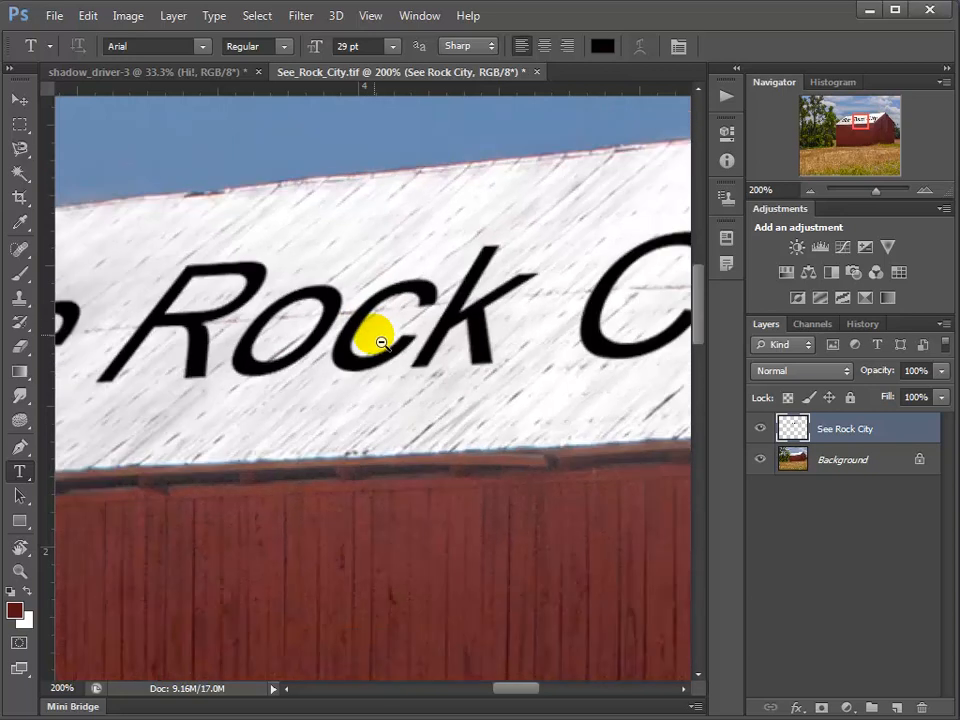
pyautogui.keyDown('alt'); pyautogui.click(381, 342); pyautogui.keyUp('alt')
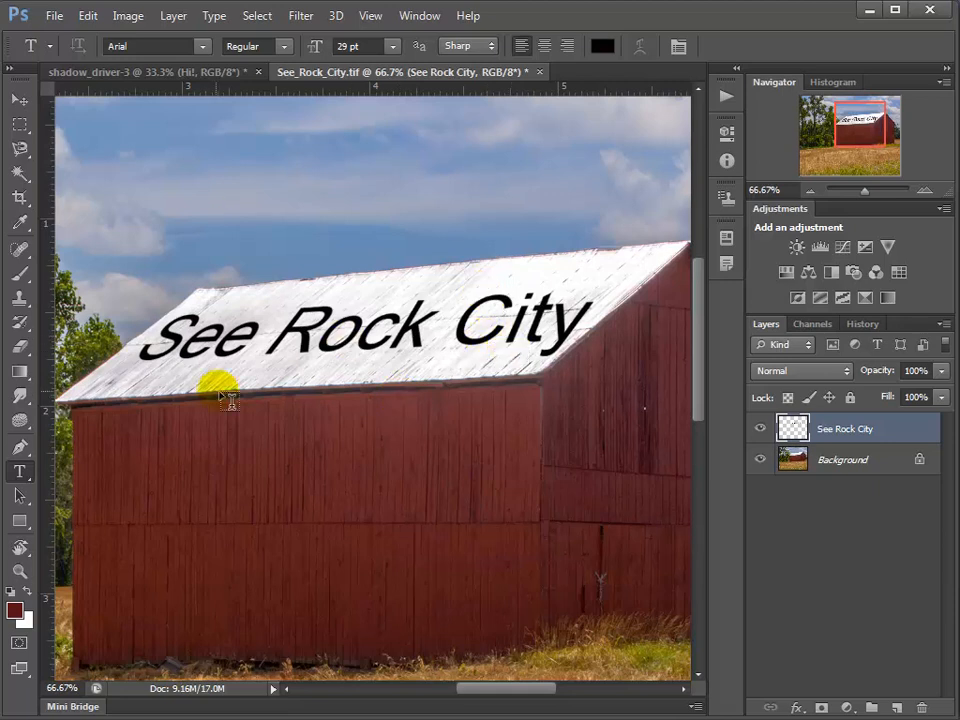
pyautogui.click(312, 343)
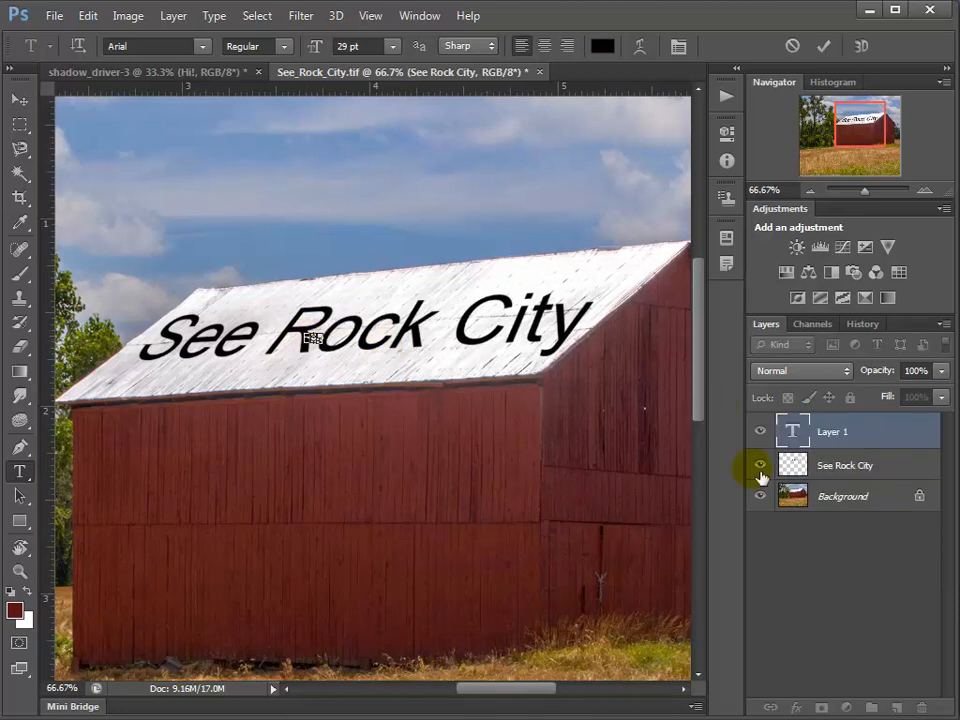
pyautogui.click(835, 434)
pyautogui.press('Delete')
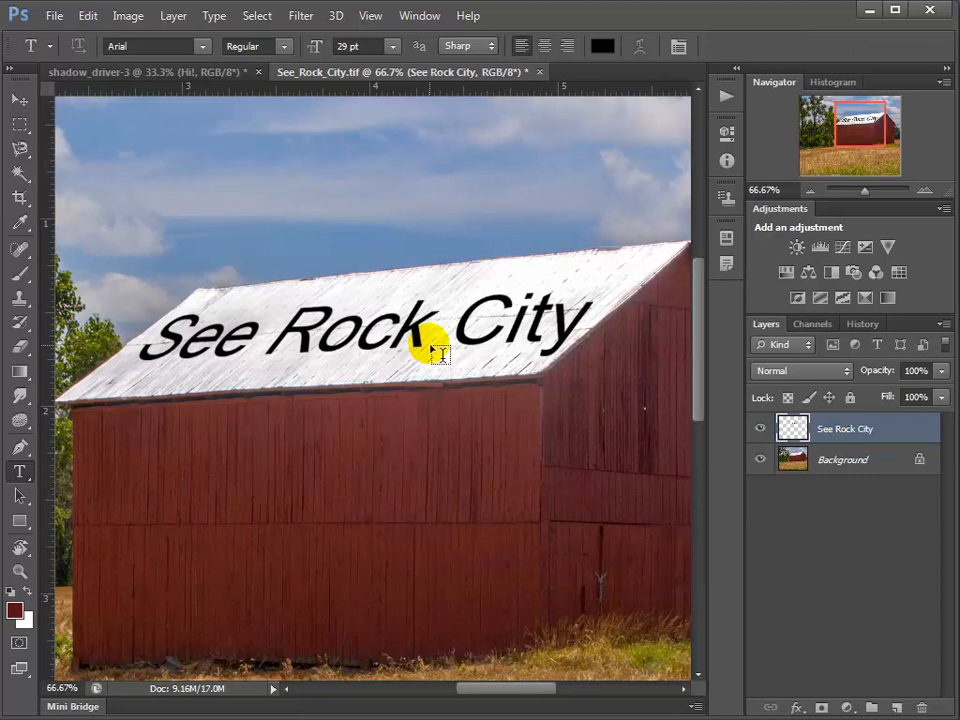
# Nudge the "See Rock City" lettering slightly to the left on the roof with the Move tool.
pyautogui.click(19, 100)
pyautogui.moveTo(418, 320); pyautogui.dragTo(414, 316)
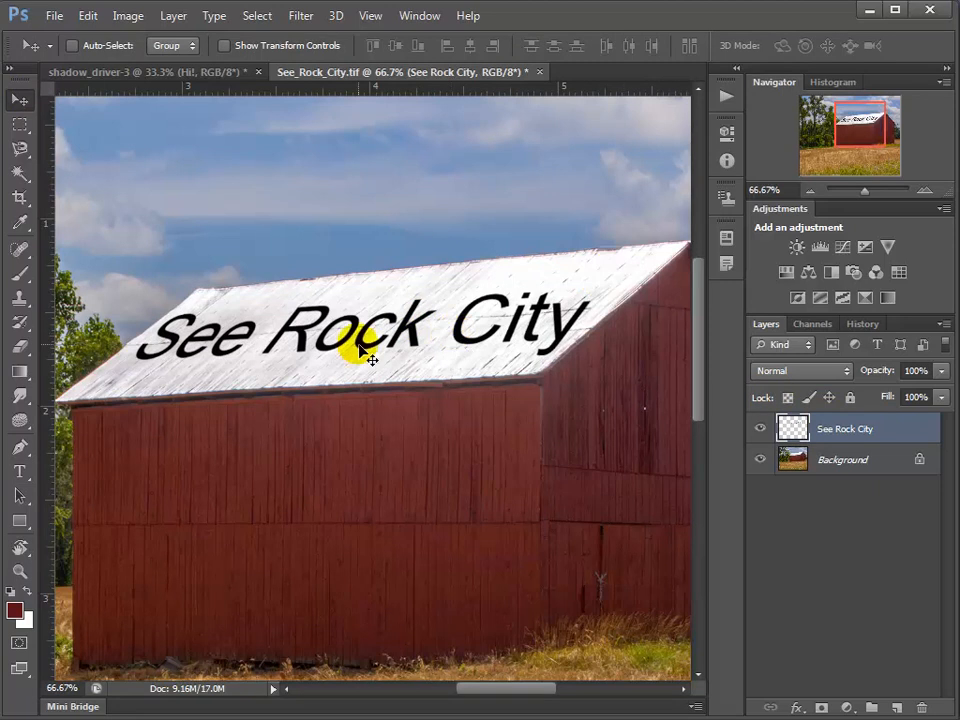
# Lower the opacity of the "See Rock City" layer to 86%.
pyautogui.moveTo(320, 311); pyautogui.dragTo(416, 497)
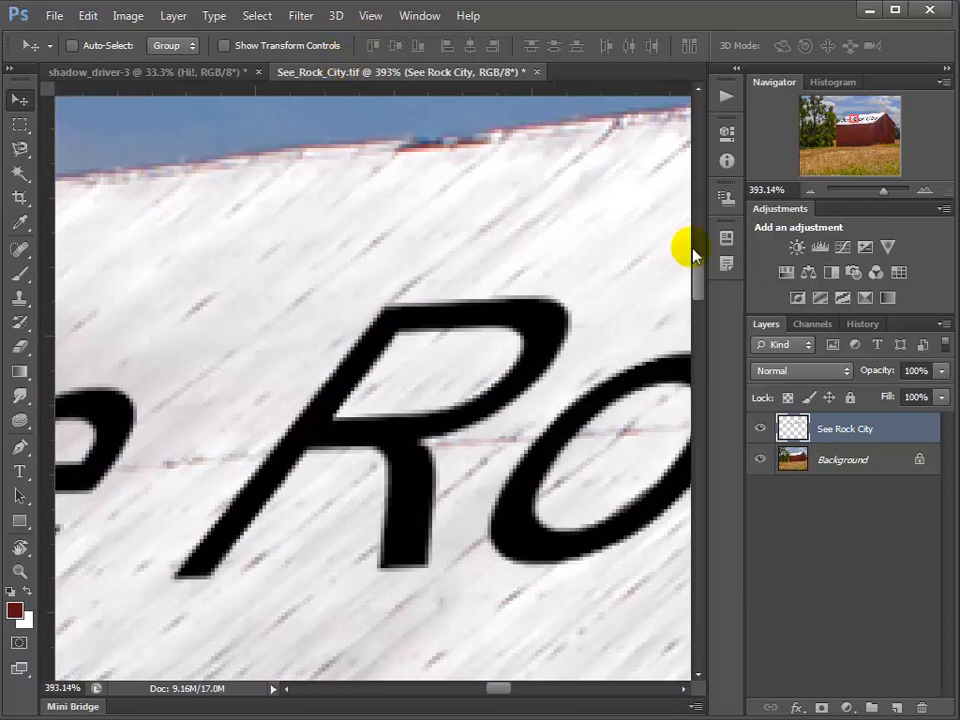
pyautogui.click(943, 376)
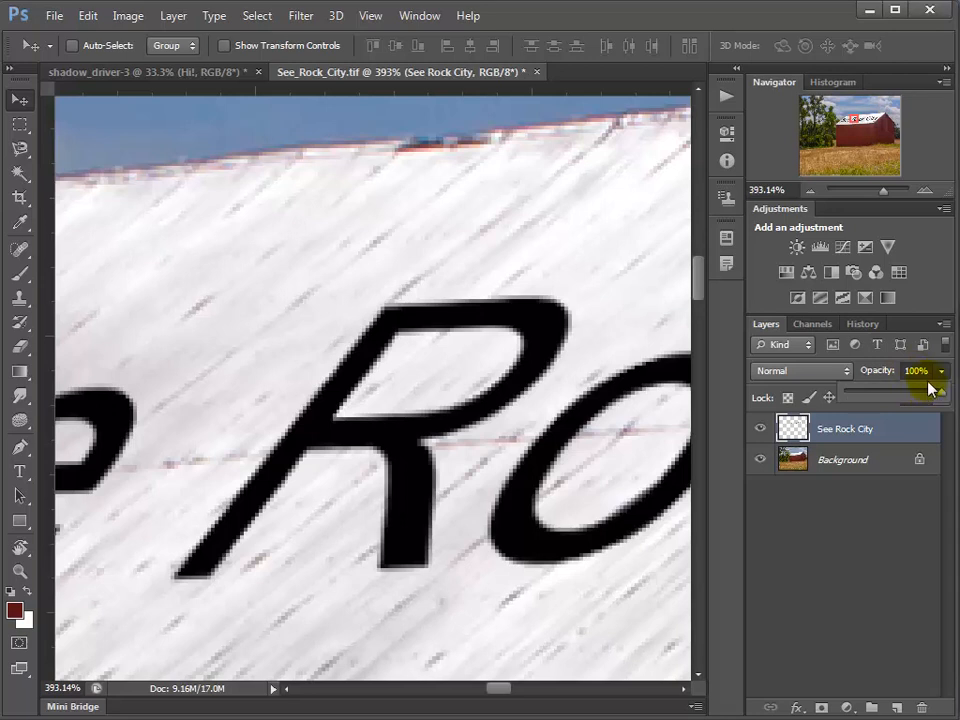
pyautogui.click(921, 397)
pyautogui.moveTo(921, 397); pyautogui.dragTo(927, 397)
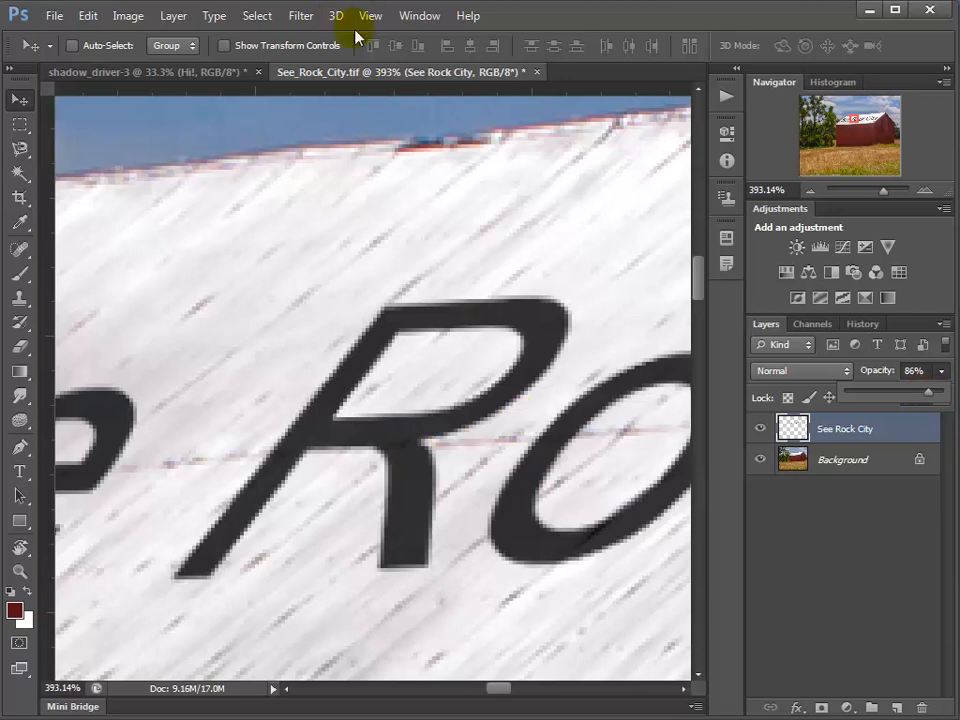
# Soften the edges of the "See Rock City" lettering with a slight Gaussian Blur.
pyautogui.click(298, 17)
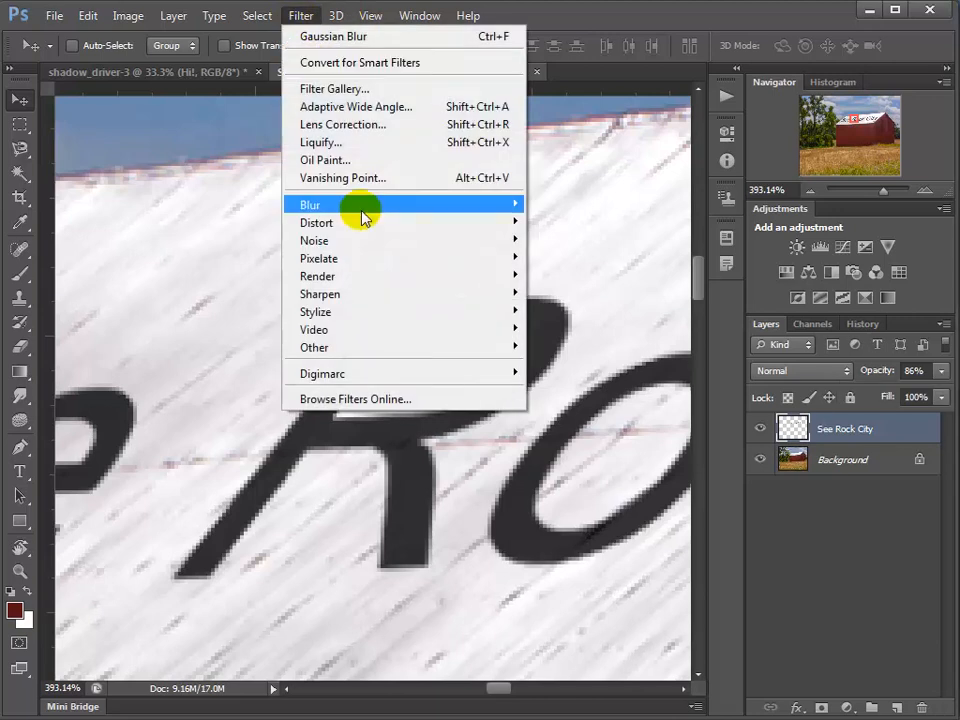
pyautogui.moveTo(362, 206)
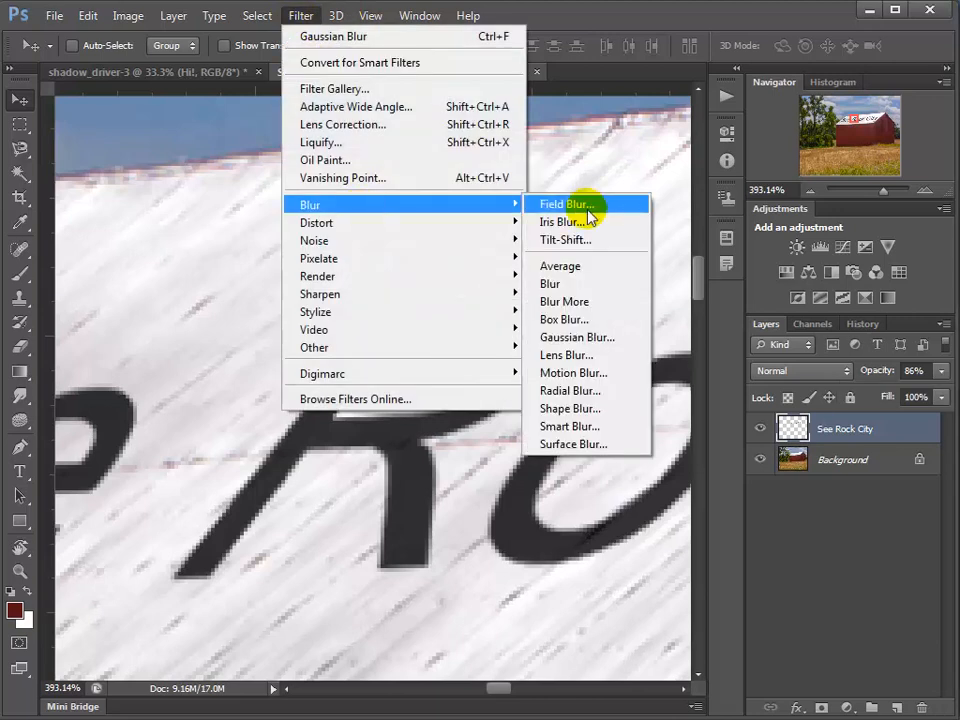
pyautogui.click(551, 340)
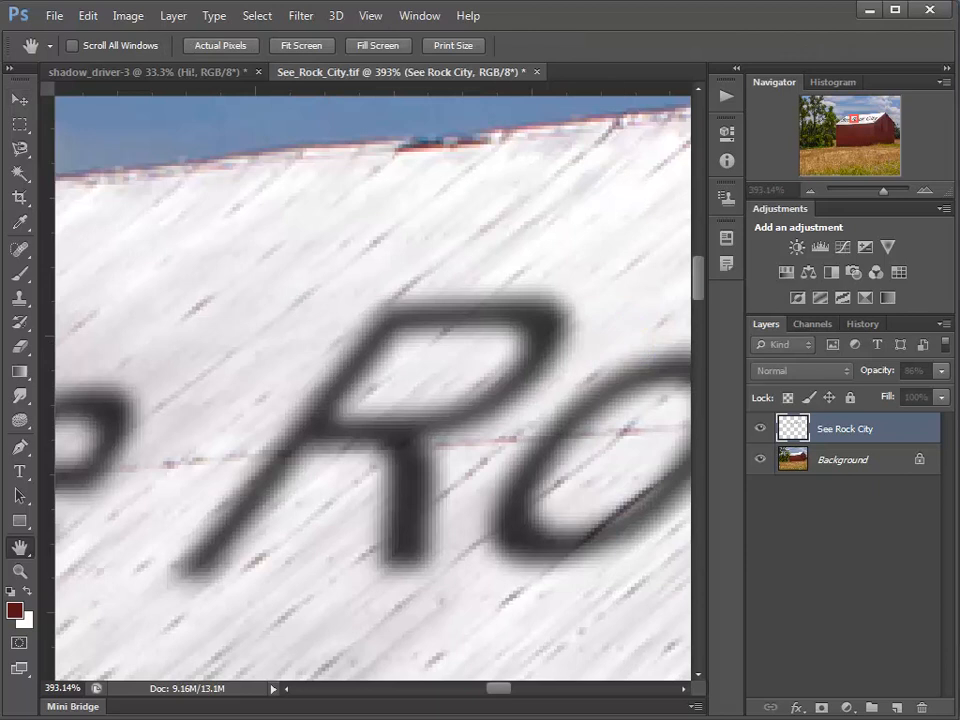
pyautogui.hotkey('shift', 'Down')
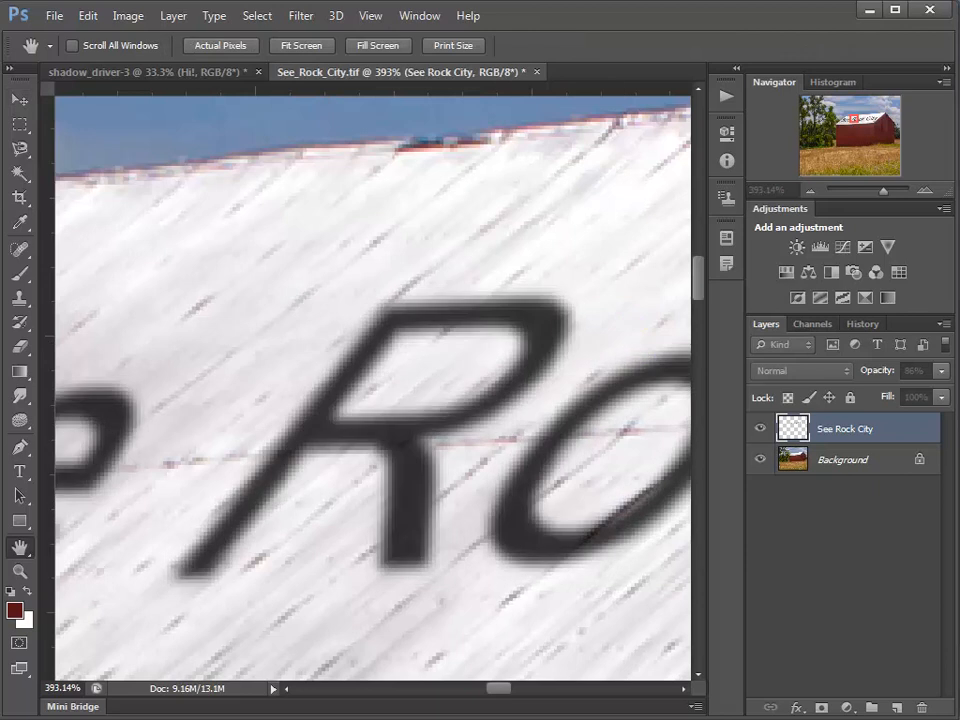
pyautogui.hotkey('shift', 'Down')
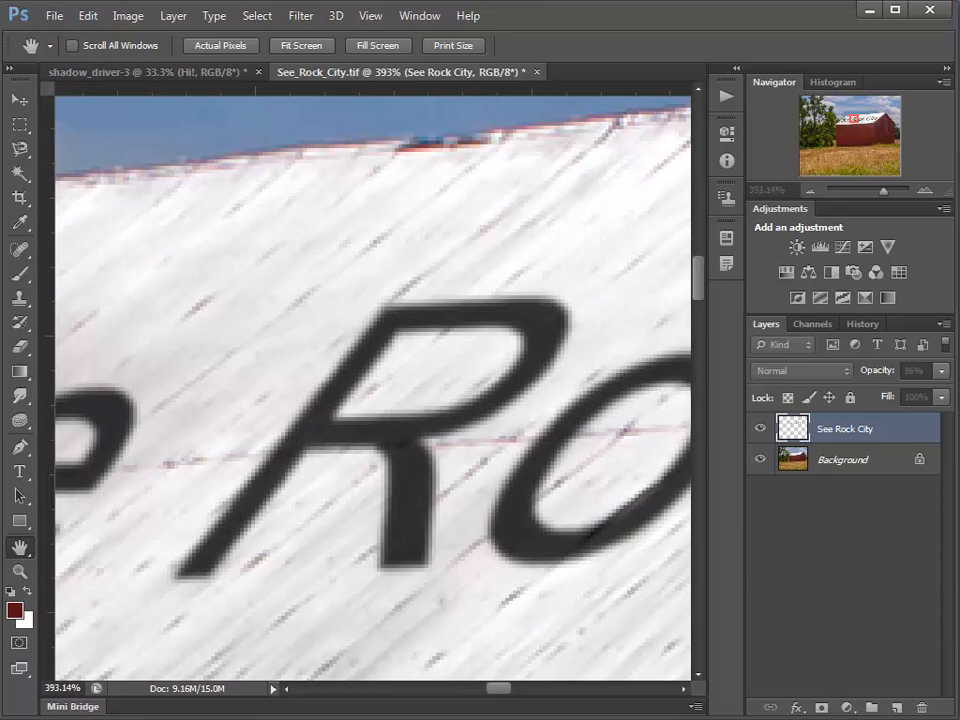
pyautogui.press('Return')
# Examine the "See Rock City" lettering on the roof at magnifications between 50% and 300%, ending on the word "See".
pyautogui.hotkey('ctrl', '-')
pyautogui.hotkey('ctrl', '-')
pyautogui.hotkey('ctrl', '-')
pyautogui.hotkey('ctrl', '-')
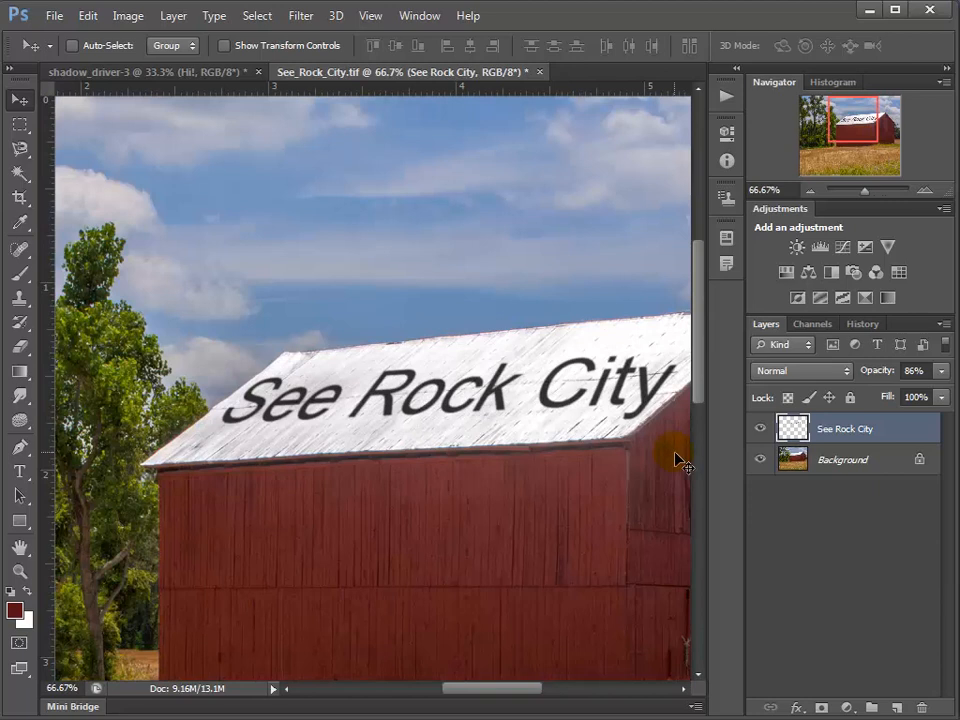
pyautogui.hotkey('ctrl', '-')
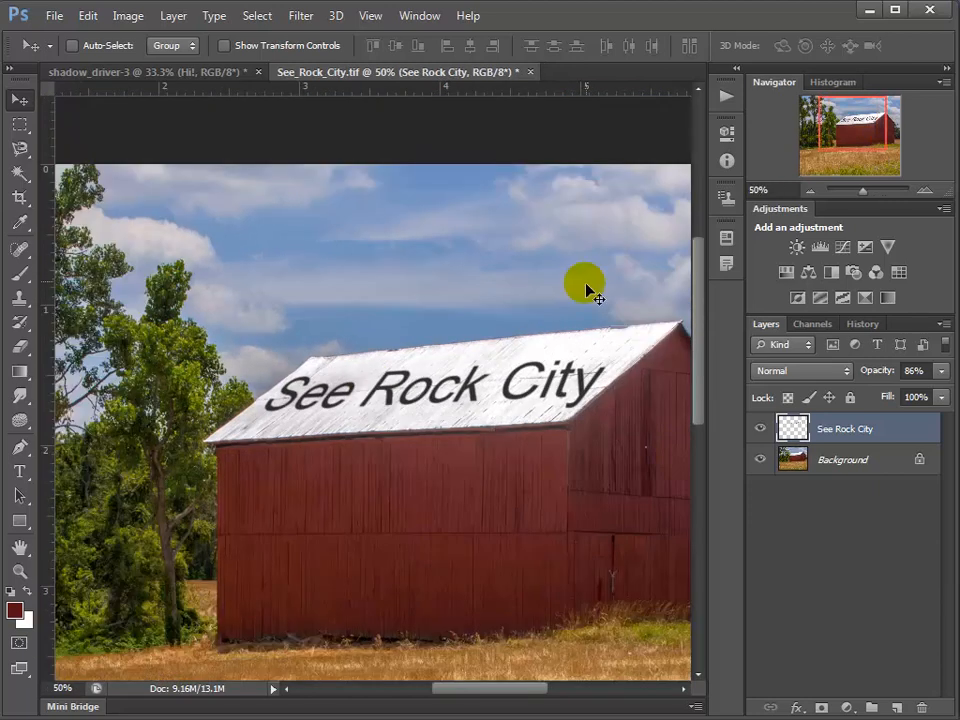
pyautogui.keyDown('ctrl'); pyautogui.click(360, 393); pyautogui.keyUp('ctrl')
pyautogui.keyDown('ctrl'); pyautogui.click(360, 395); pyautogui.keyUp('ctrl')
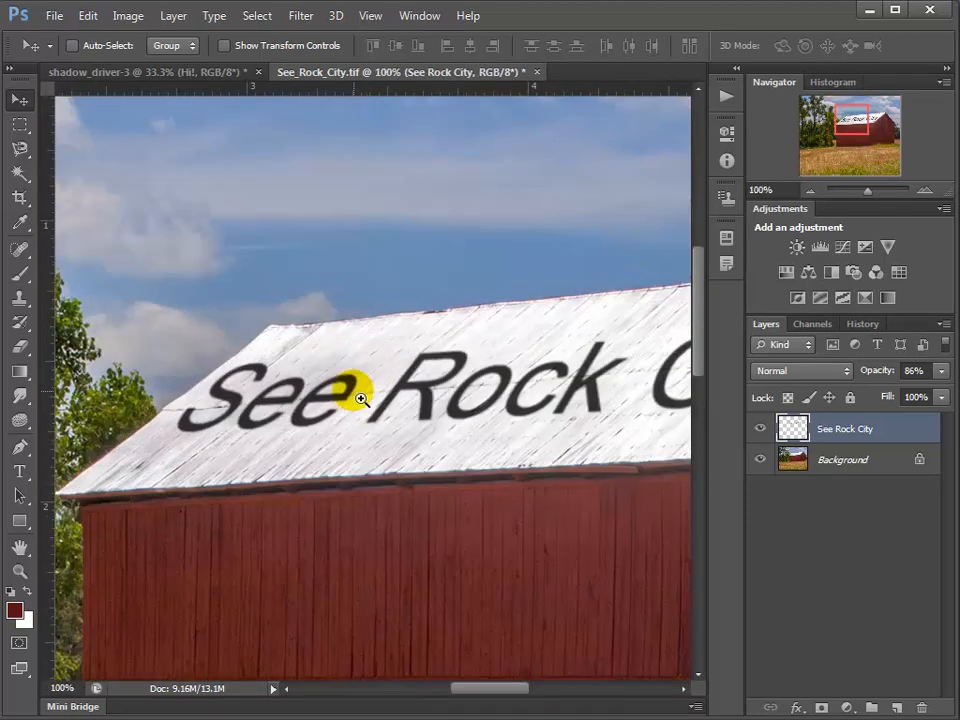
pyautogui.keyDown('ctrl'); pyautogui.click(360, 397); pyautogui.keyUp('ctrl')
pyautogui.keyDown('ctrl'); pyautogui.click(360, 394); pyautogui.keyUp('ctrl')
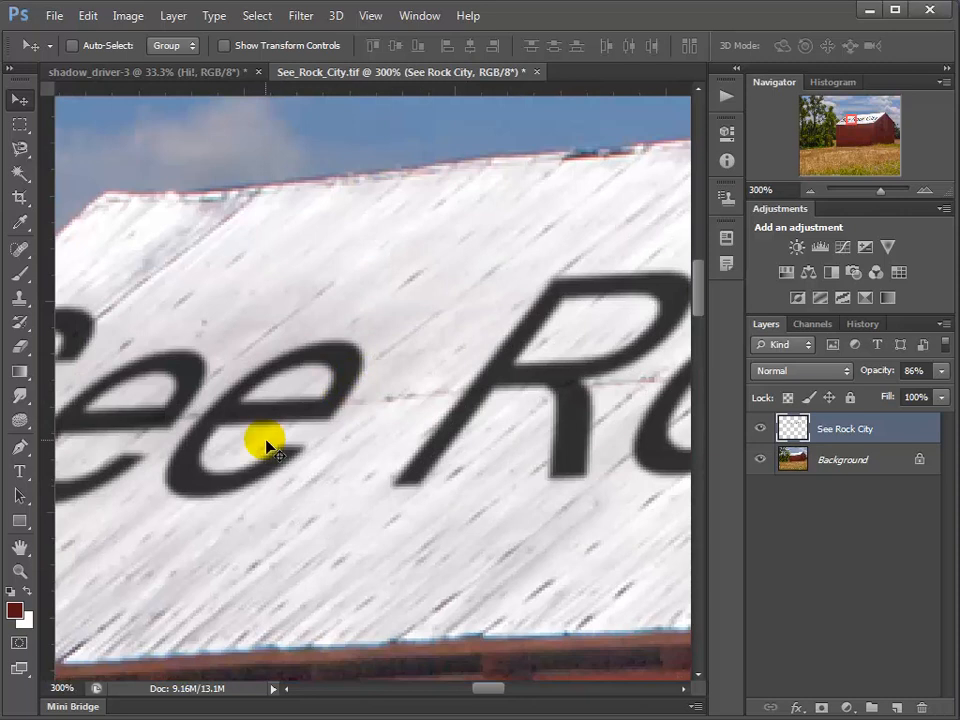
pyautogui.moveTo(286, 452); pyautogui.dragTo(510, 441)
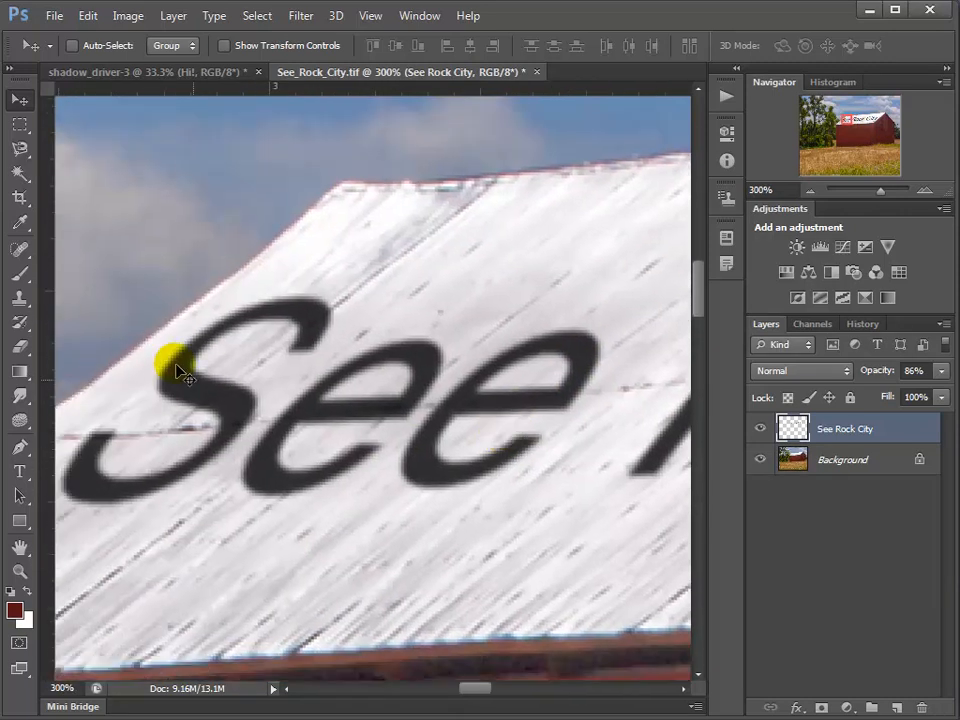
# Activate the Brush tool and open its brush presets.
pyautogui.click(28, 282)
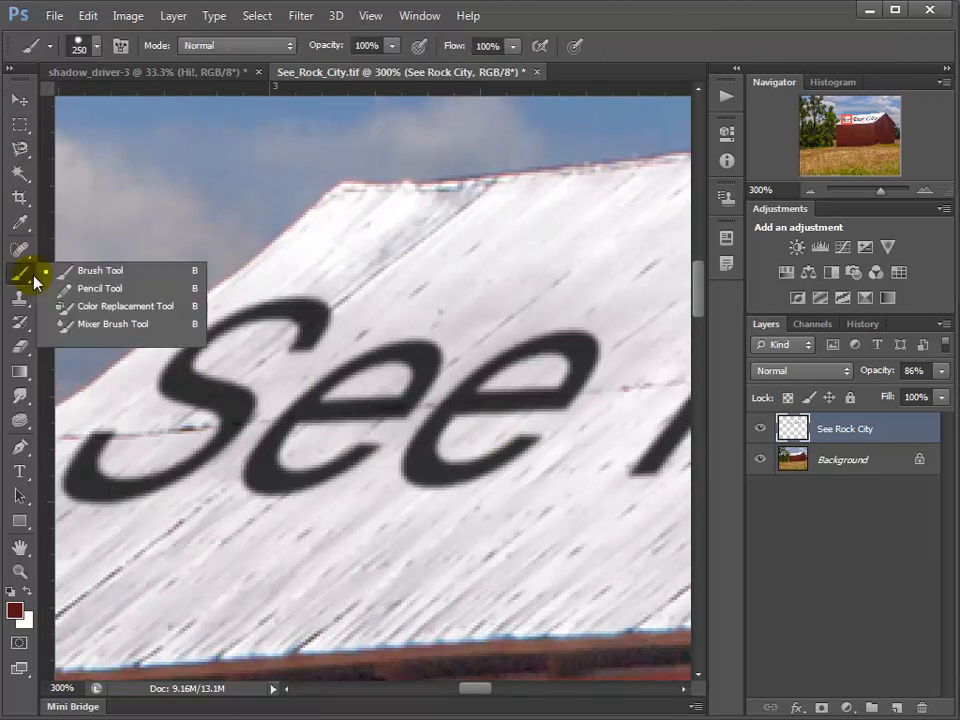
pyautogui.click(85, 47)
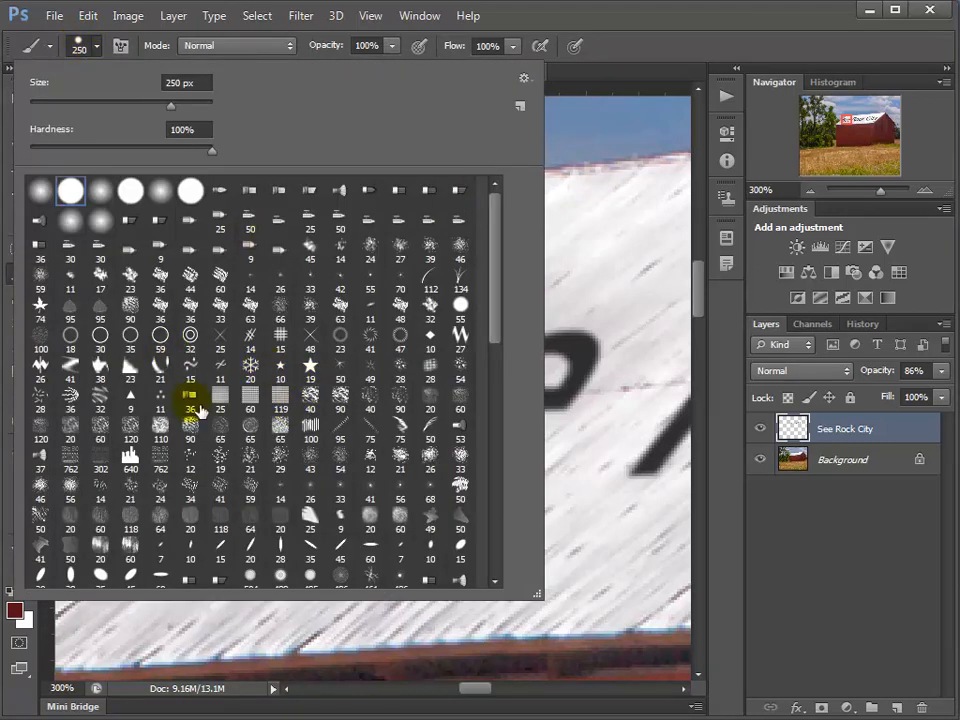
pyautogui.click(524, 79)
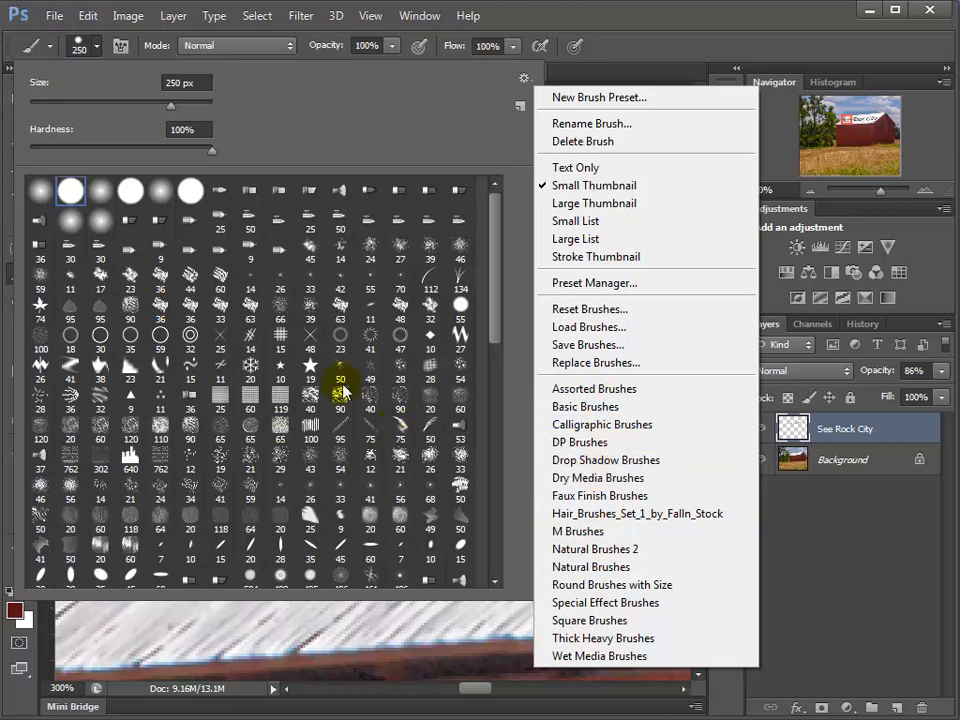
pyautogui.click(598, 462)
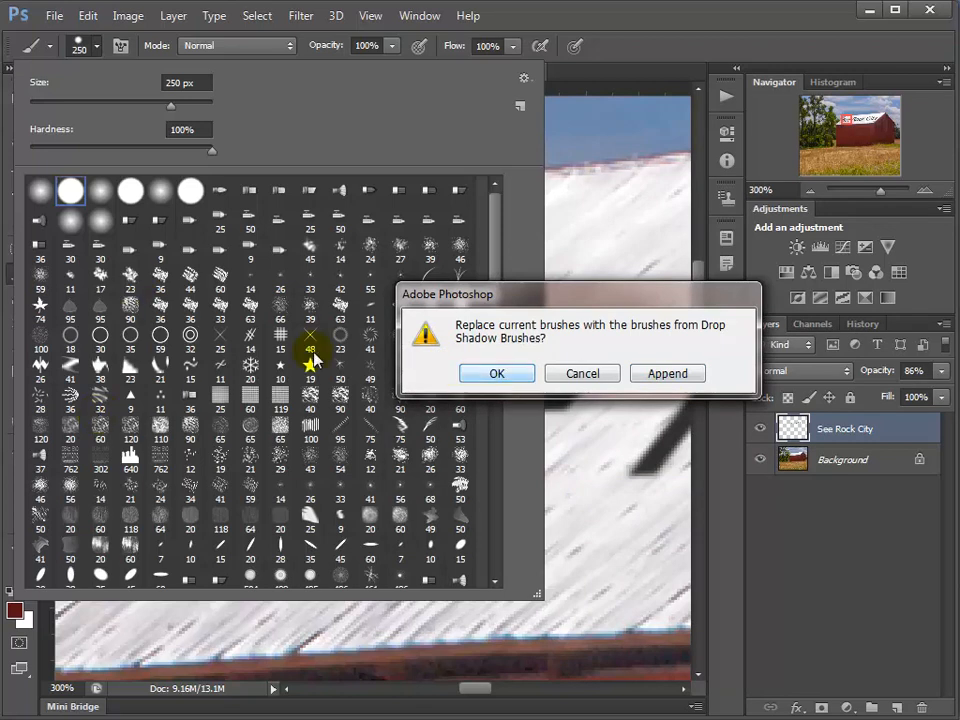
pyautogui.click(569, 376)
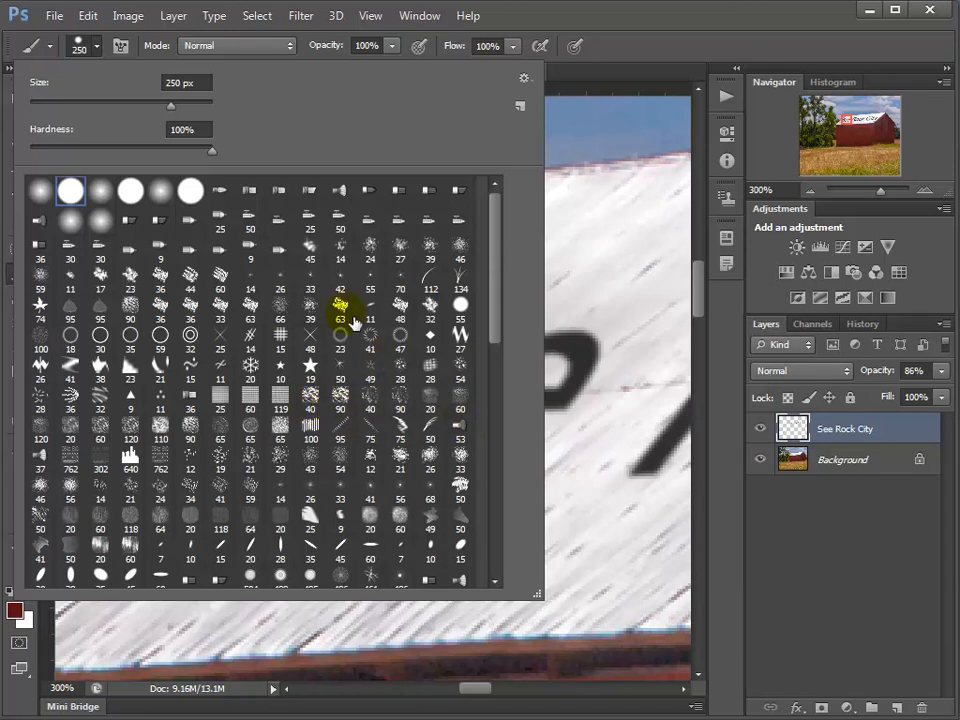
# Choose the 39 px spatter brush tip for the Brush tool.
pyautogui.click(311, 306)
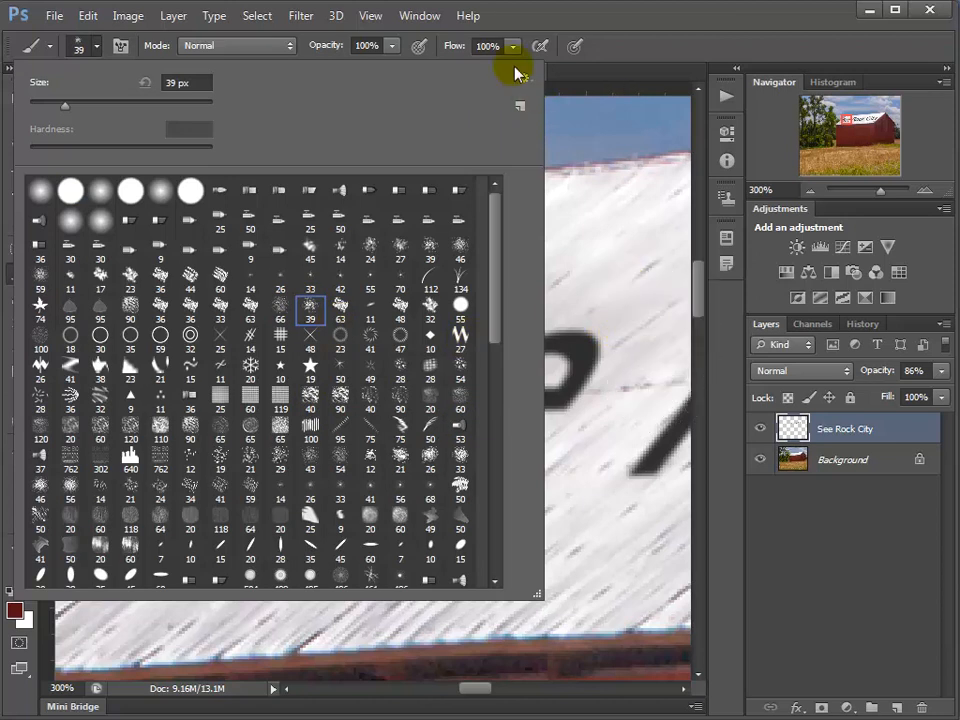
pyautogui.click(615, 73)
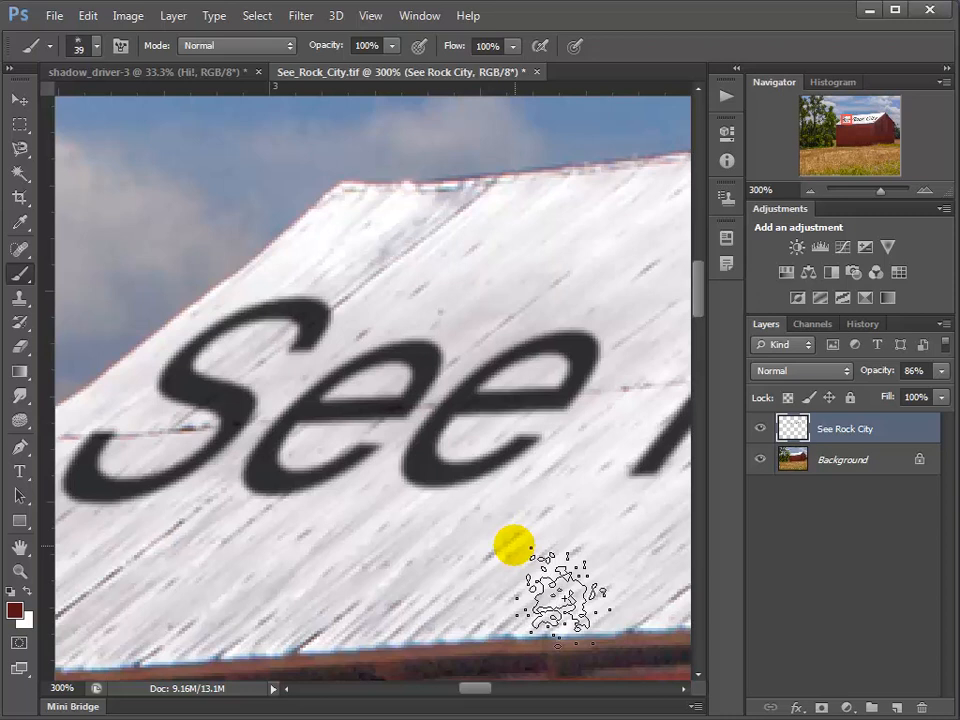
pyautogui.hotkey('ctrl', 'd')
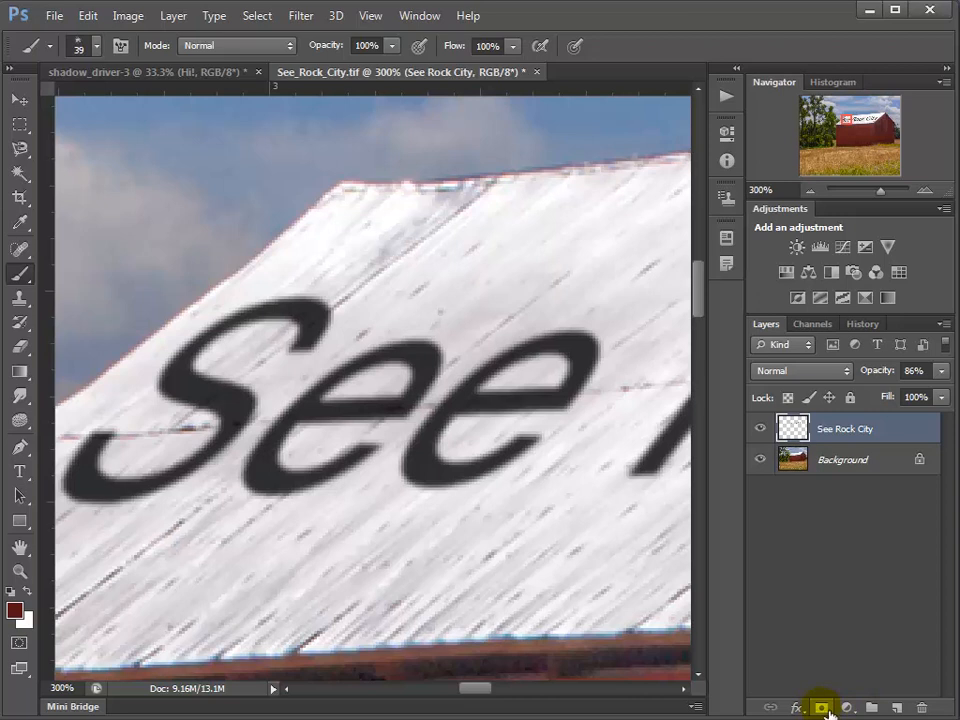
# Add a white layer mask to the "See Rock City" layer and make the mask active for painting.
pyautogui.click(820, 707)
pyautogui.click(838, 430)
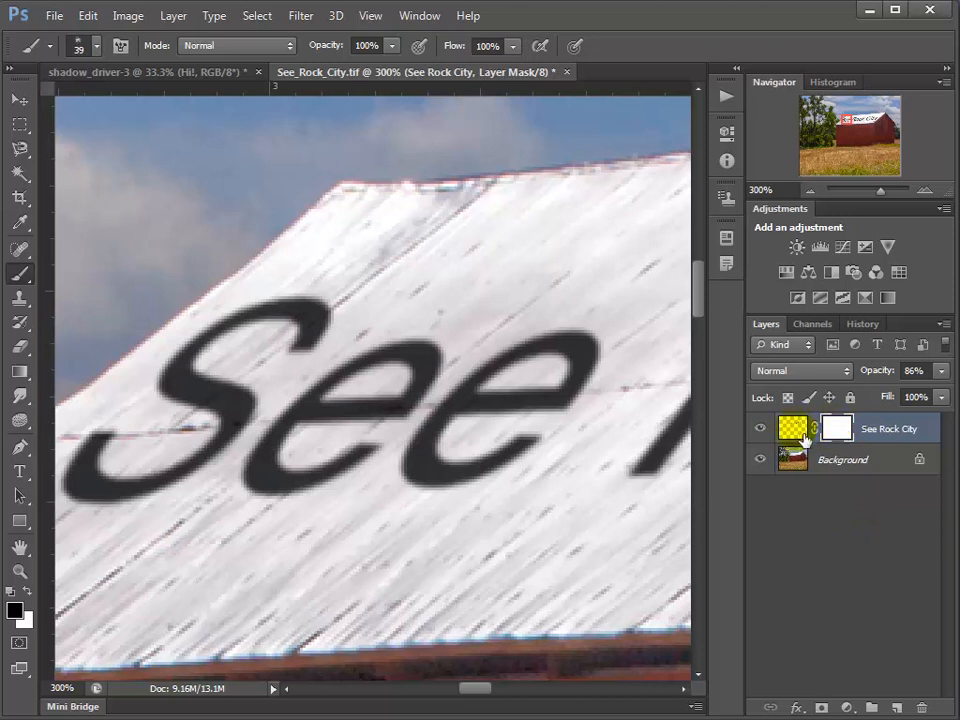
pyautogui.click(805, 432)
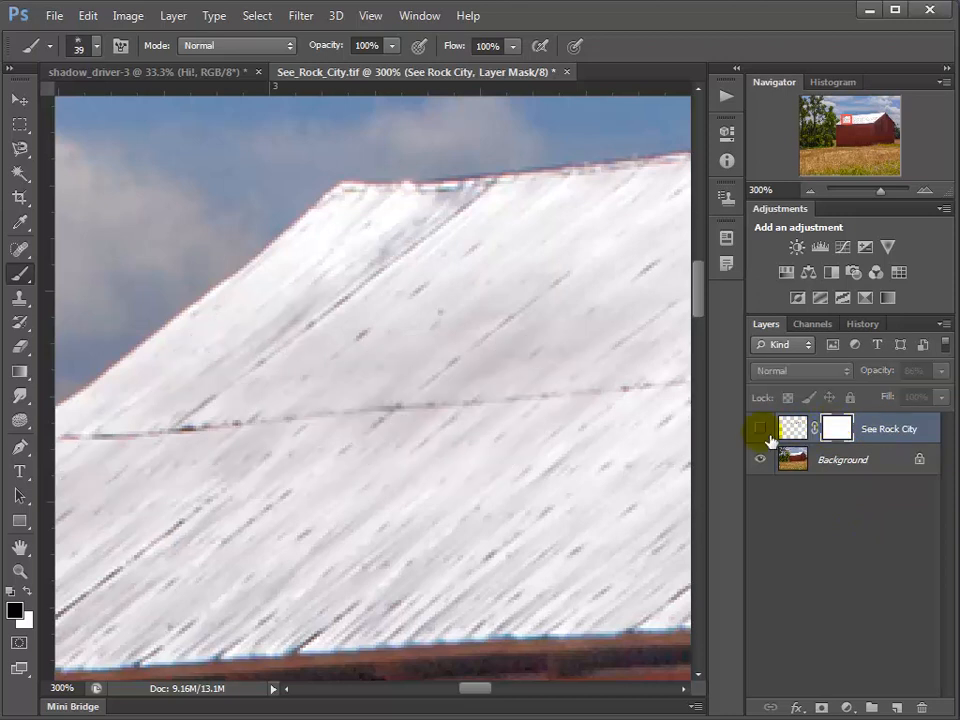
pyautogui.click(840, 430)
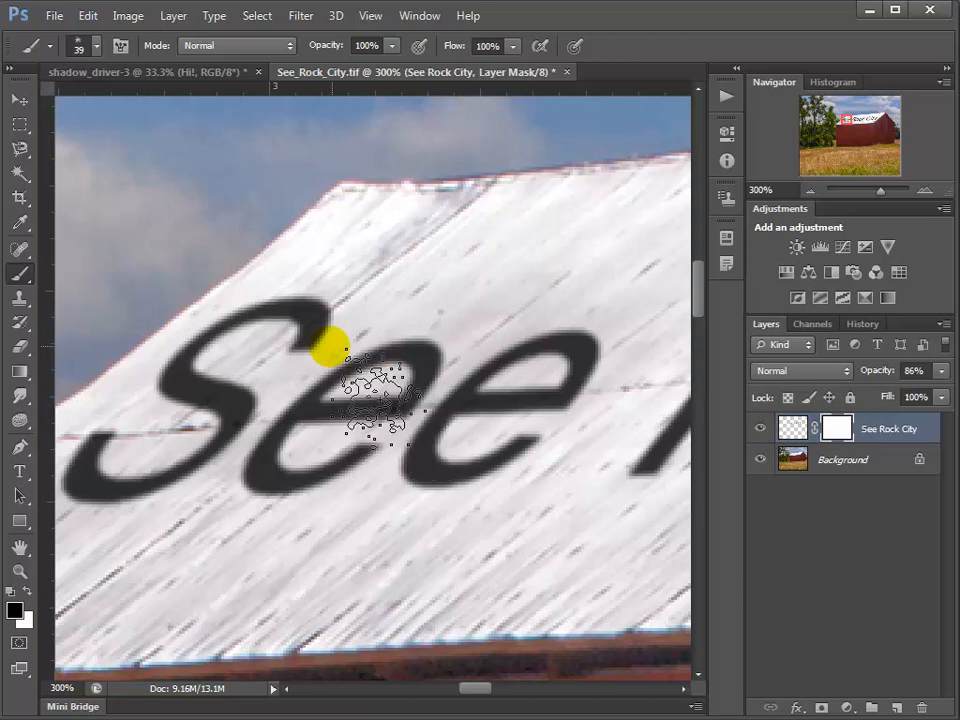
# Enlarge the spatter brush to 300 px and paint black on the layer mask over "See" to wear the letters unevenly.
pyautogui.moveTo(175, 352)
pyautogui.mouseDown()
pyautogui.moveTo(182, 339)
pyautogui.moveTo(385, 445)
pyautogui.moveTo(92, 518)
pyautogui.moveTo(392, 525)
pyautogui.moveTo(392, 504)
pyautogui.moveTo(315, 465)
pyautogui.mouseUp()
pyautogui.hotkey('ctrl', '-')
pyautogui.hotkey('ctrl', '-')
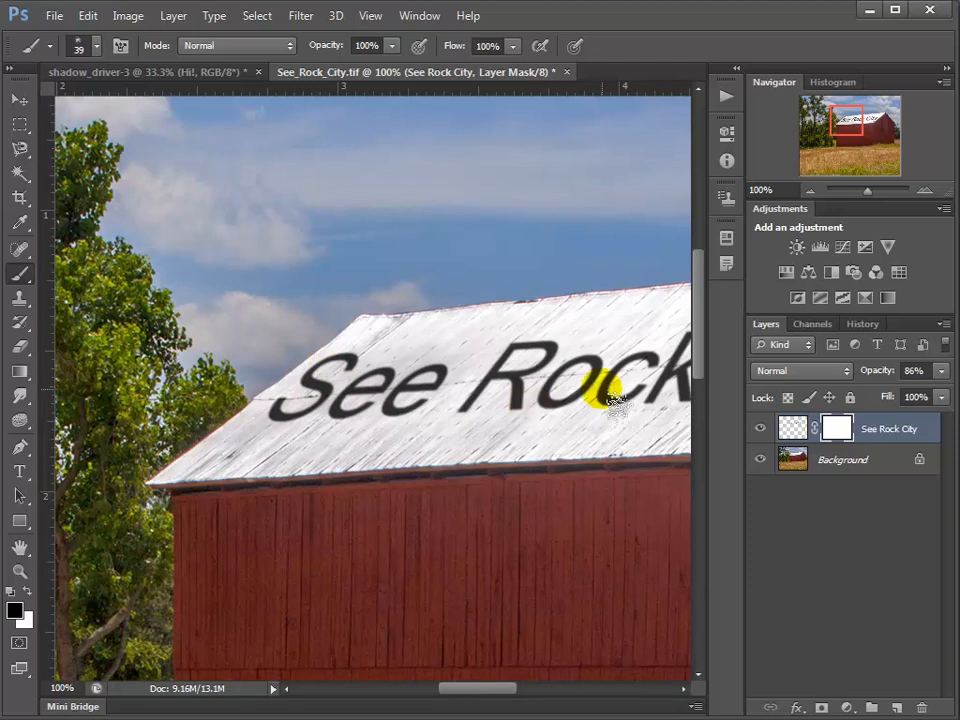
pyautogui.moveTo(610, 400)
pyautogui.mouseDown()
pyautogui.moveTo(439, 396)
pyautogui.moveTo(429, 364)
pyautogui.mouseUp()
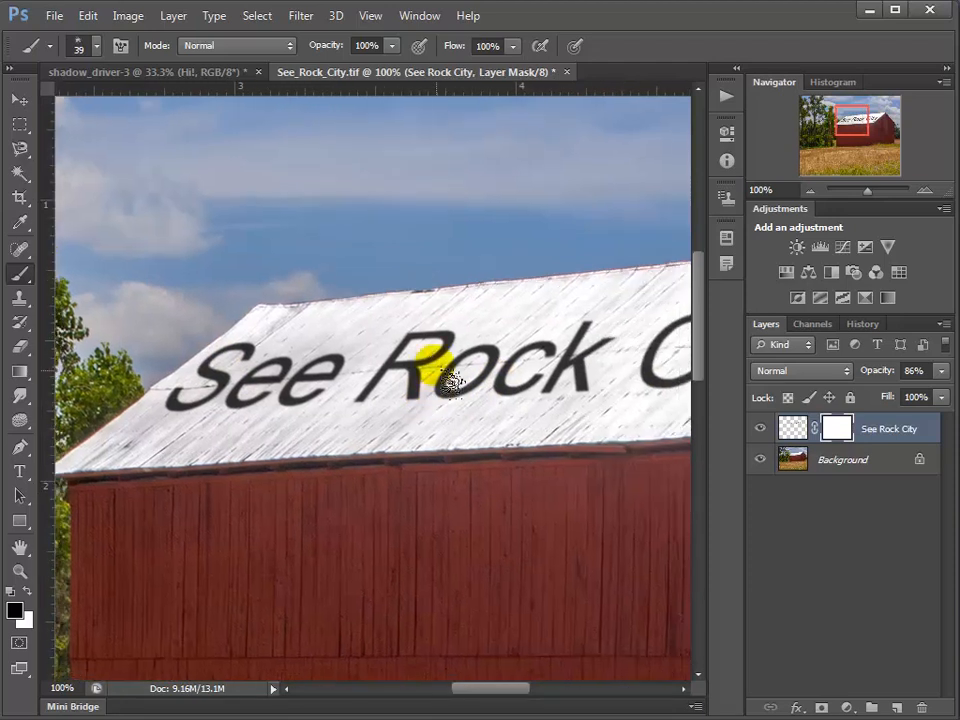
pyautogui.press(']')
pyautogui.press(']')
pyautogui.press(']')
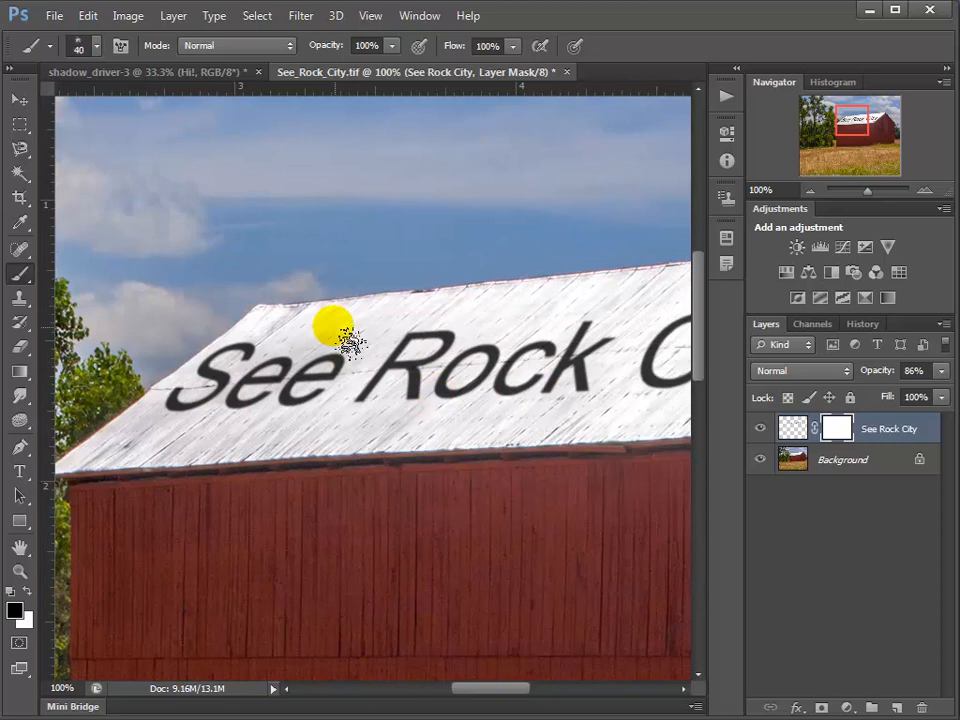
pyautogui.press(']')
pyautogui.press(']')
pyautogui.press(']')
pyautogui.press(']')
pyautogui.press(']')
pyautogui.press(']')
pyautogui.press(']')
pyautogui.press(']')
pyautogui.press(']')
pyautogui.press(']')
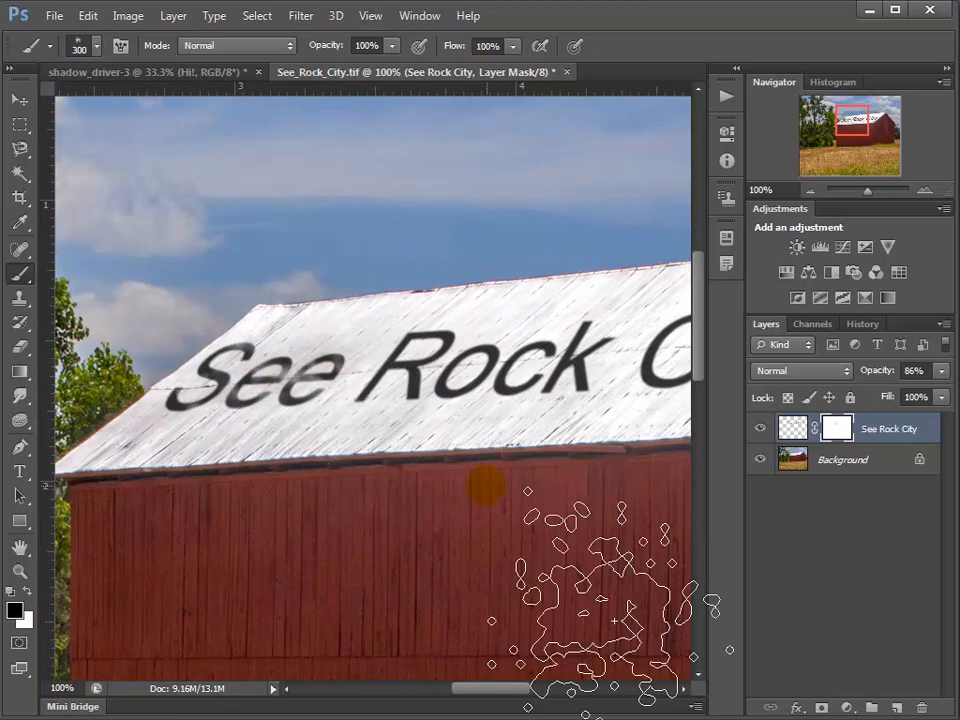
# Dab black with the 300 px spatter brush on the layer mask over "Rock City" to fade the letters unevenly.
pyautogui.moveTo(510, 518); pyautogui.dragTo(220, 528)
pyautogui.click(573, 413)
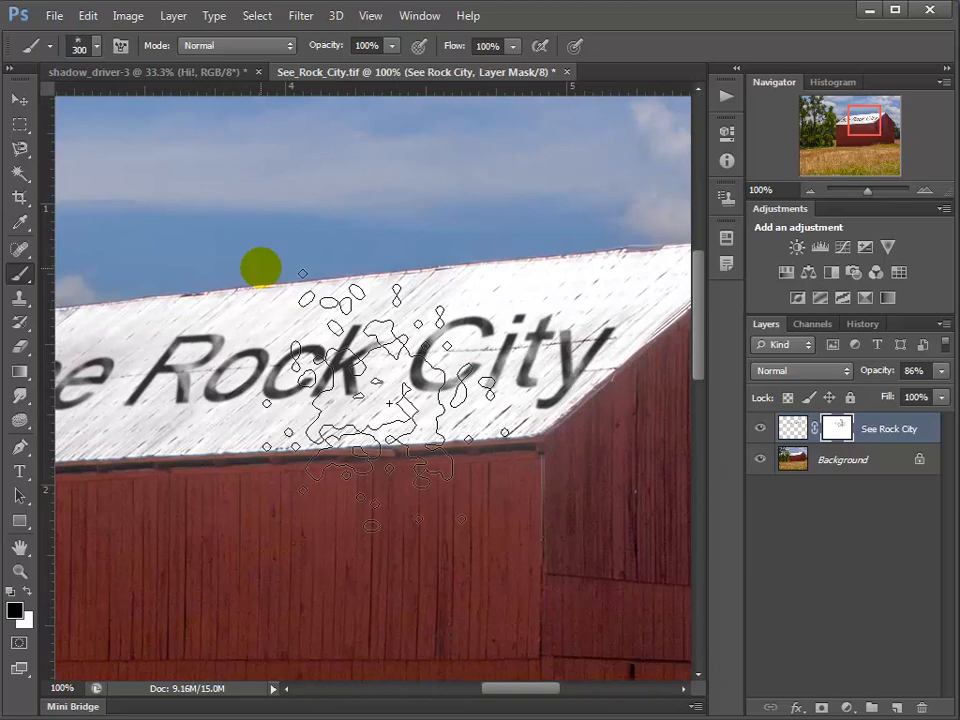
pyautogui.moveTo(210, 489); pyautogui.dragTo(558, 506)
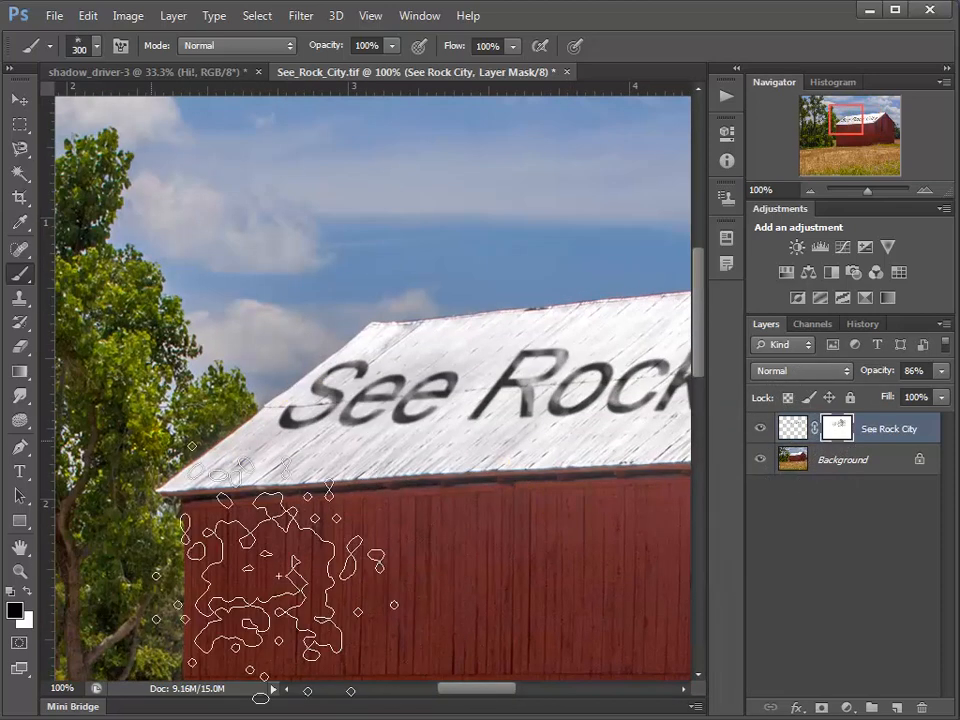
pyautogui.hotkey('ctrl', '-')
pyautogui.hotkey('ctrl', '-')
pyautogui.hotkey('ctrl', '-')
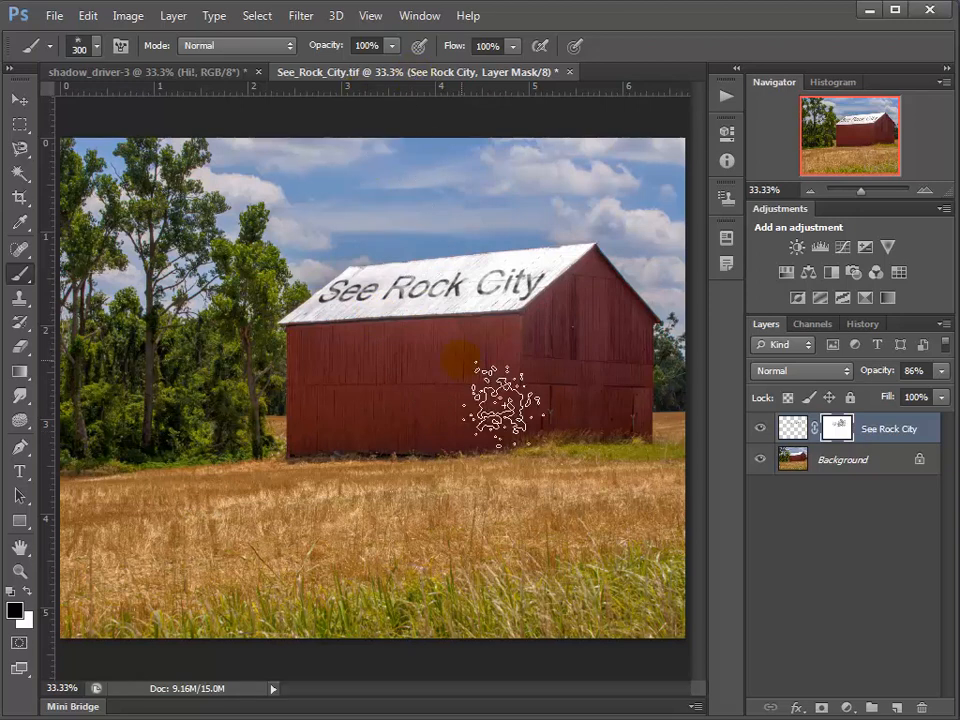
# Reduce the spatter brush to 100 px for finer work on the lettering mask.
pyautogui.press('[')
pyautogui.press('[')
pyautogui.press('[')
pyautogui.press('[')
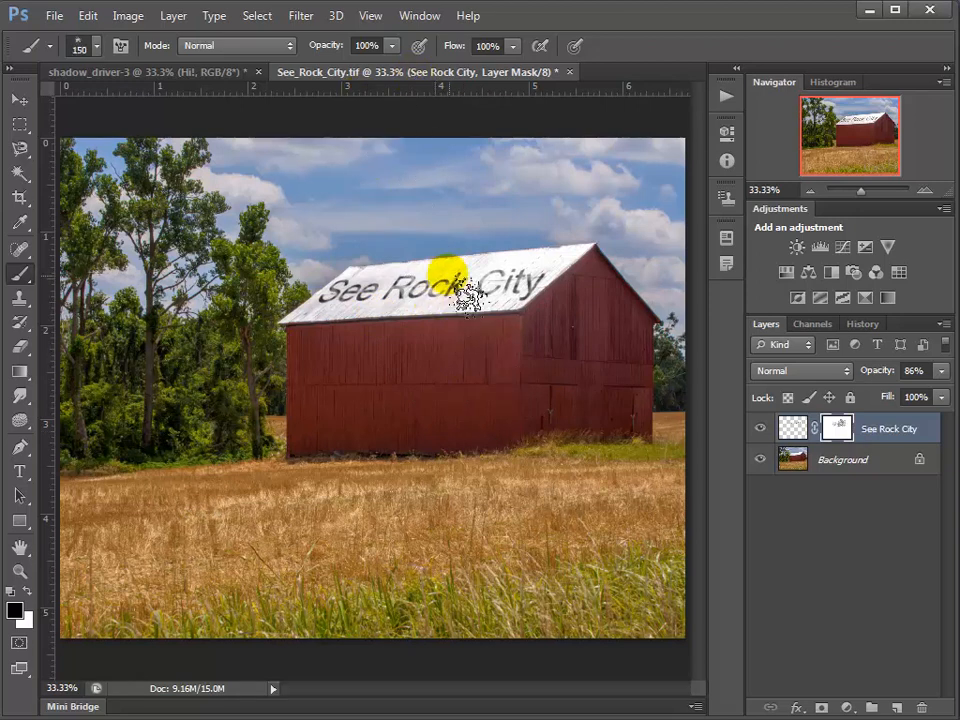
pyautogui.press('[')
pyautogui.press('[')
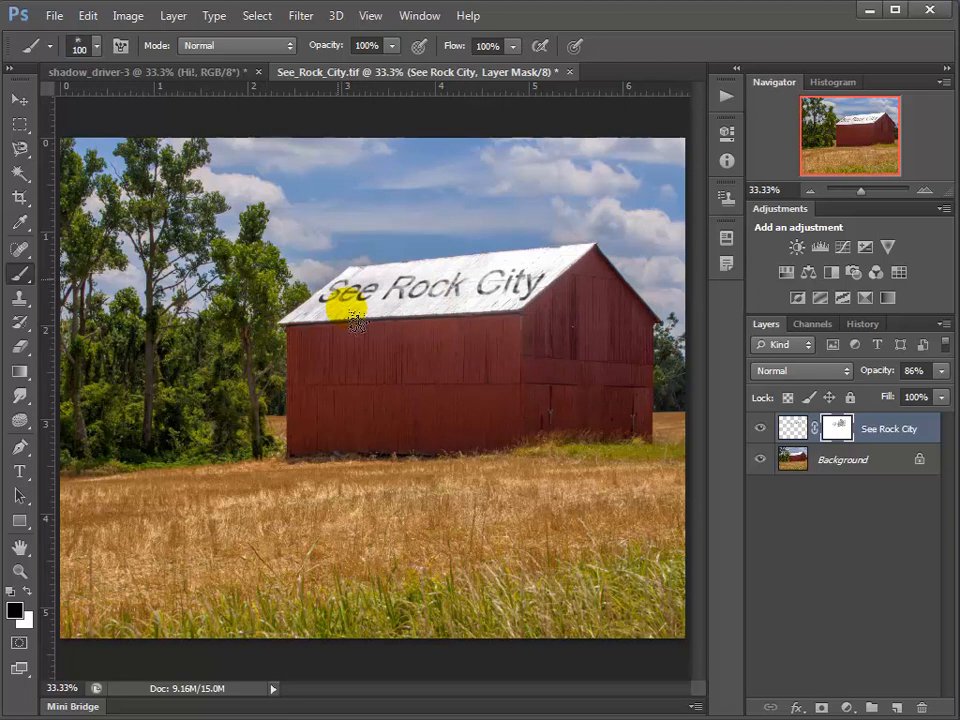
pyautogui.moveTo(435, 358)
pyautogui.mouseDown()
pyautogui.moveTo(431, 324)
pyautogui.moveTo(452, 294)
pyautogui.moveTo(397, 260)
pyautogui.mouseUp()
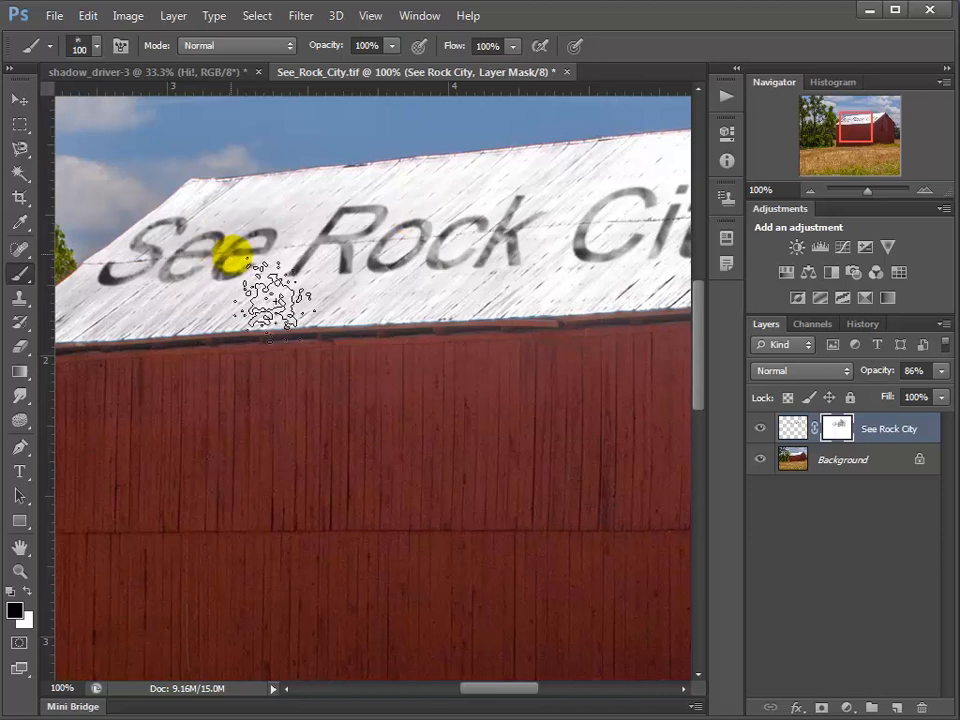
# Choose the 46 px spatter brush tip and dab black on the layer mask over the "C" of "City".
pyautogui.click(96, 47)
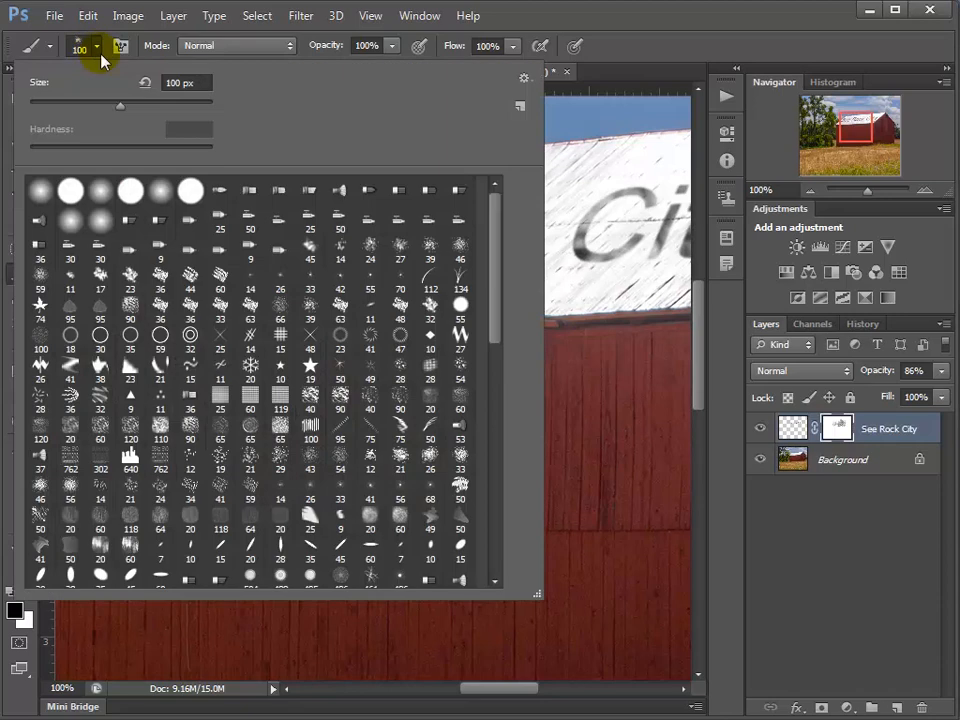
pyautogui.click(457, 247)
pyautogui.click(615, 292)
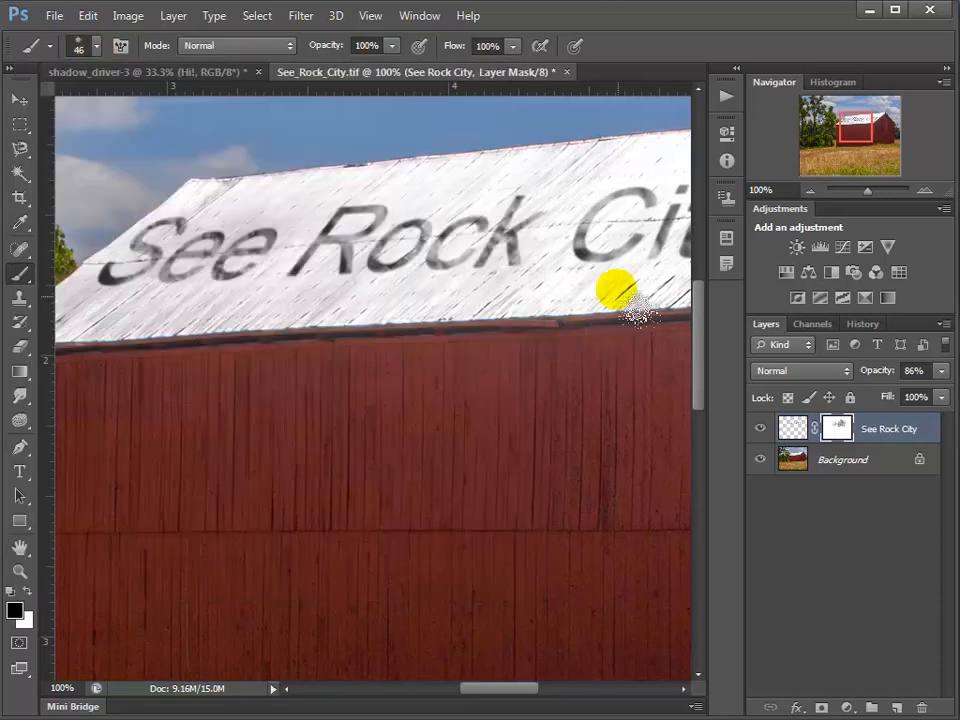
pyautogui.click(591, 233)
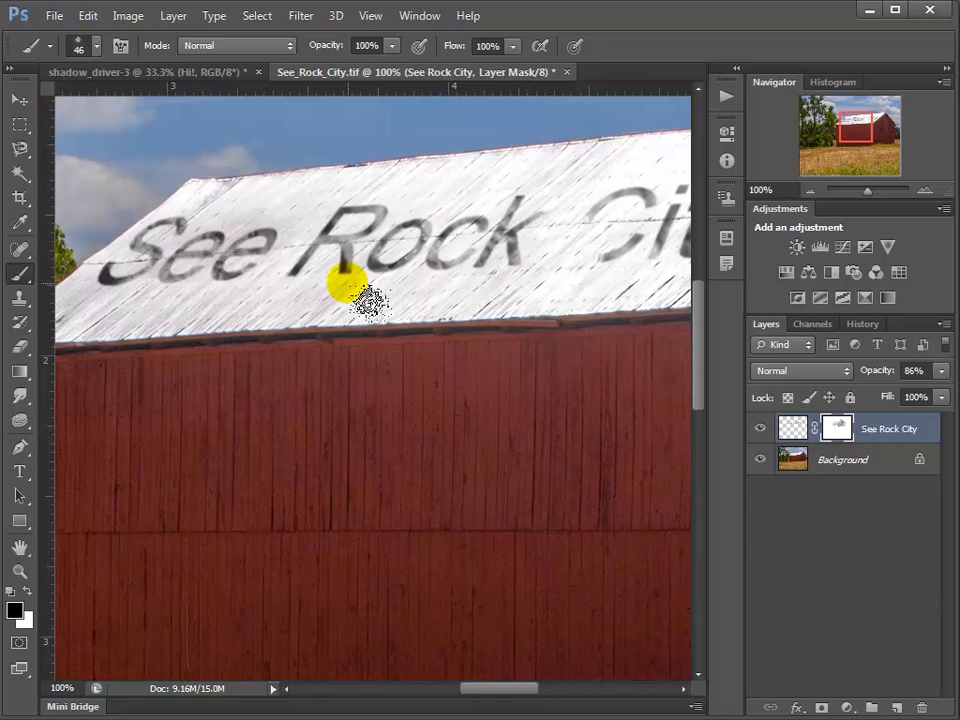
# Enlarge the spatter brush to 150 px, trying a full-opacity mask stroke over "Rock" and undoing that stroke.
pyautogui.press(']')
pyautogui.press(']')
pyautogui.press(']')
pyautogui.press(']')
pyautogui.press(']')
pyautogui.press(']')
pyautogui.moveTo(343, 233); pyautogui.dragTo(372, 245)
pyautogui.press(']')
pyautogui.press(']')
pyautogui.hotkey('ctrl', 'z')
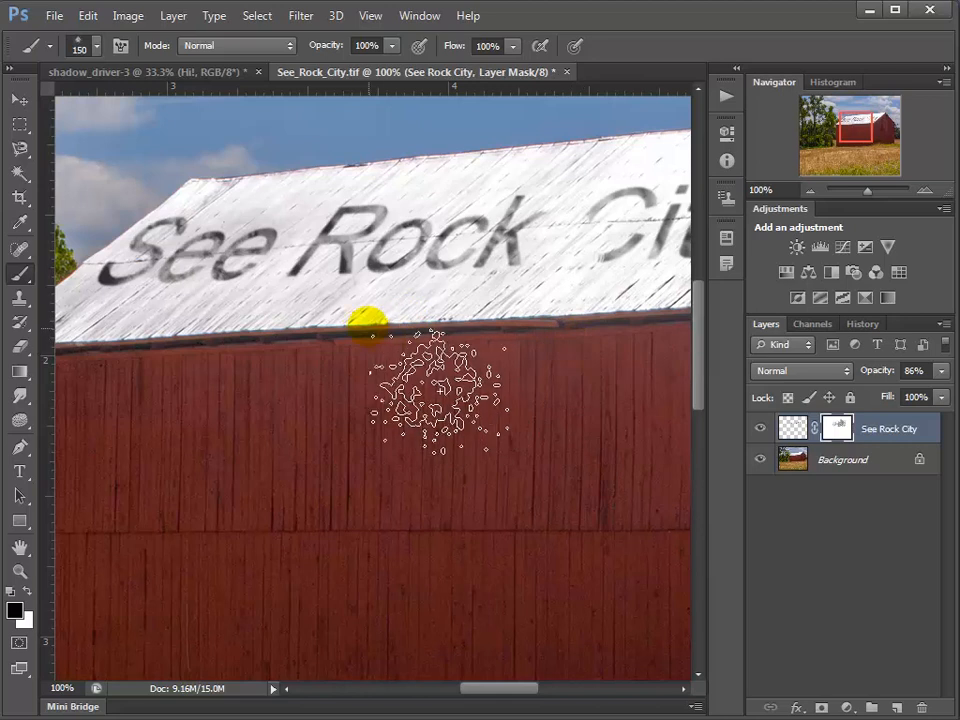
# Set the brush opacity to 49% and paint black on the layer mask over "Rock" to fade it partially.
pyautogui.click(394, 46)
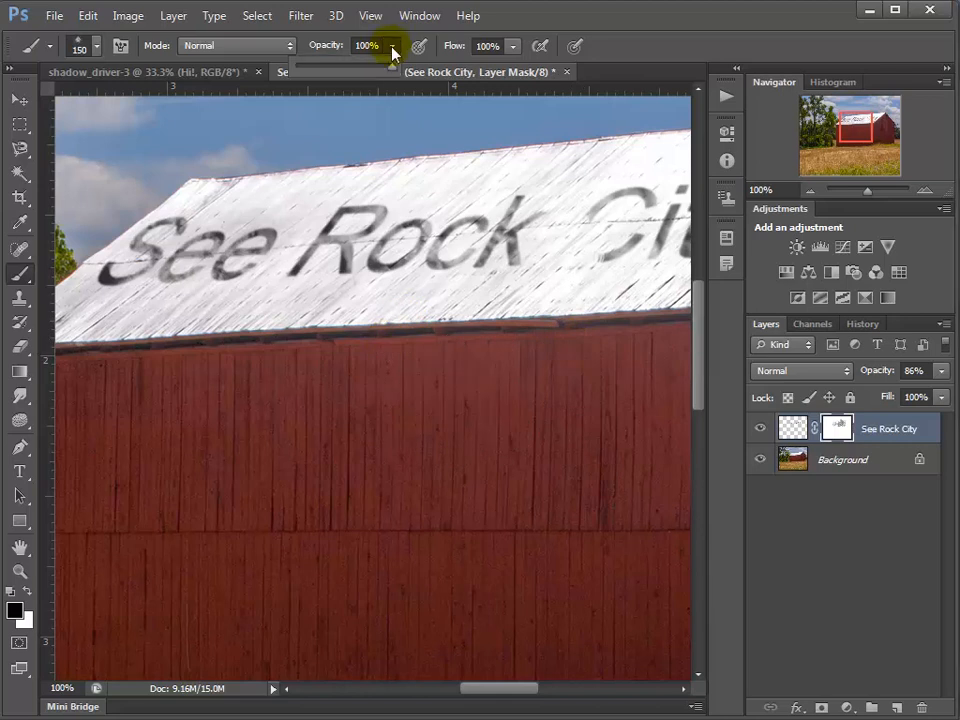
pyautogui.click(343, 67)
pyautogui.moveTo(321, 257)
pyautogui.mouseDown()
pyautogui.moveTo(313, 218)
pyautogui.moveTo(380, 289)
pyautogui.moveTo(226, 265)
pyautogui.moveTo(75, 291)
pyautogui.moveTo(111, 276)
pyautogui.moveTo(523, 292)
pyautogui.moveTo(202, 360)
pyautogui.moveTo(342, 315)
pyautogui.moveTo(326, 252)
pyautogui.moveTo(392, 272)
pyautogui.mouseUp()
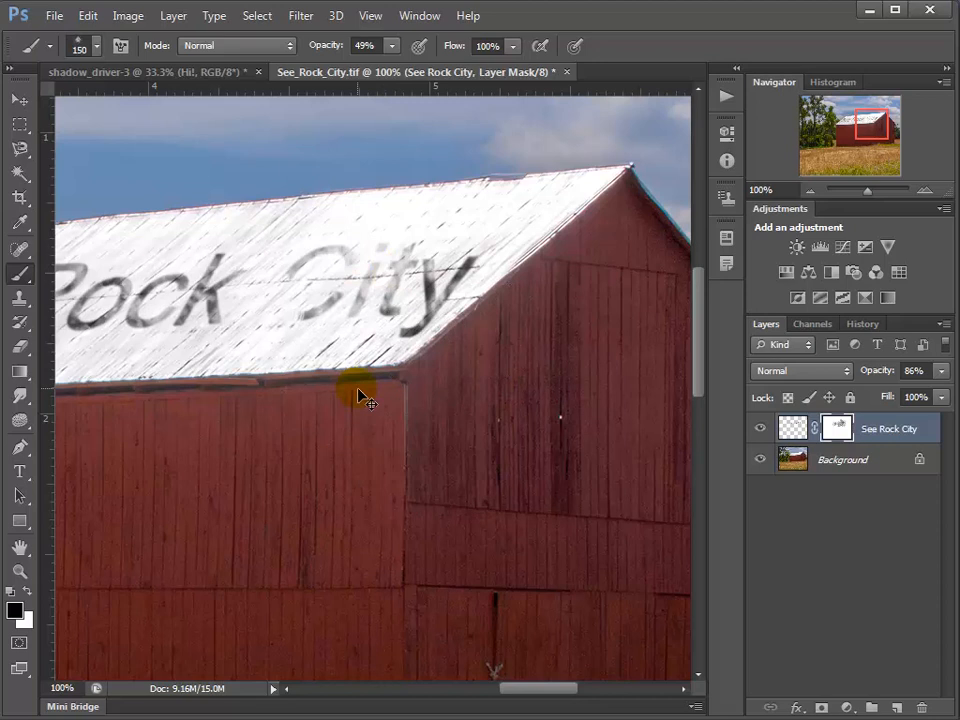
# Target the "See Rock City" layer's artwork instead of its mask and stretch it upward to 139.82% height with Free Transform.
pyautogui.hotkey('ctrl', '-')
pyautogui.hotkey('ctrl', '-')
pyautogui.hotkey('ctrl', '-')
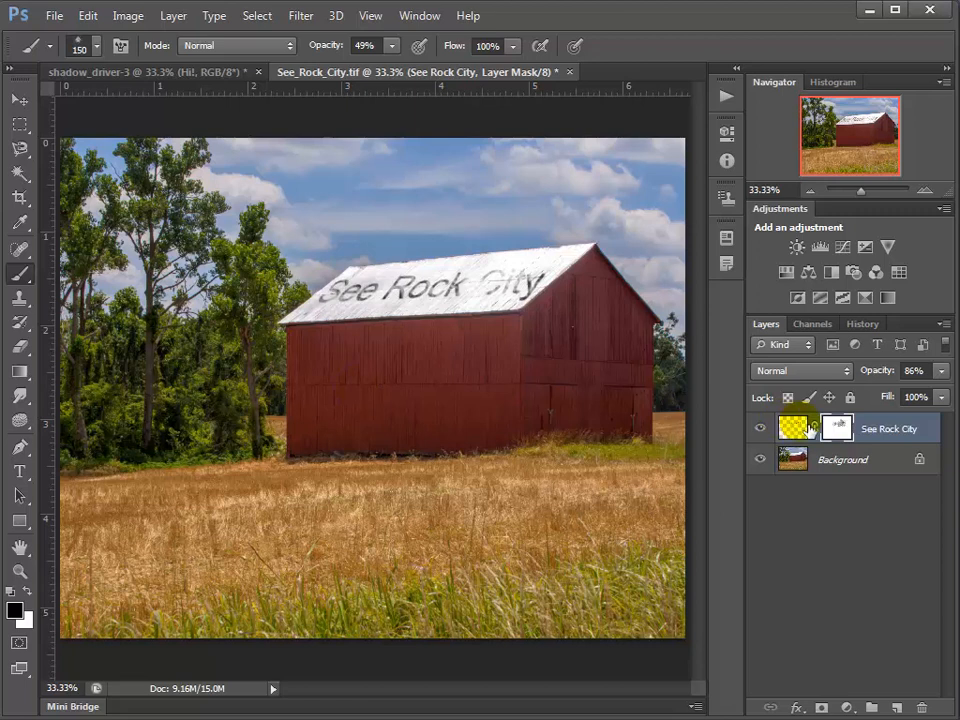
pyautogui.click(808, 428)
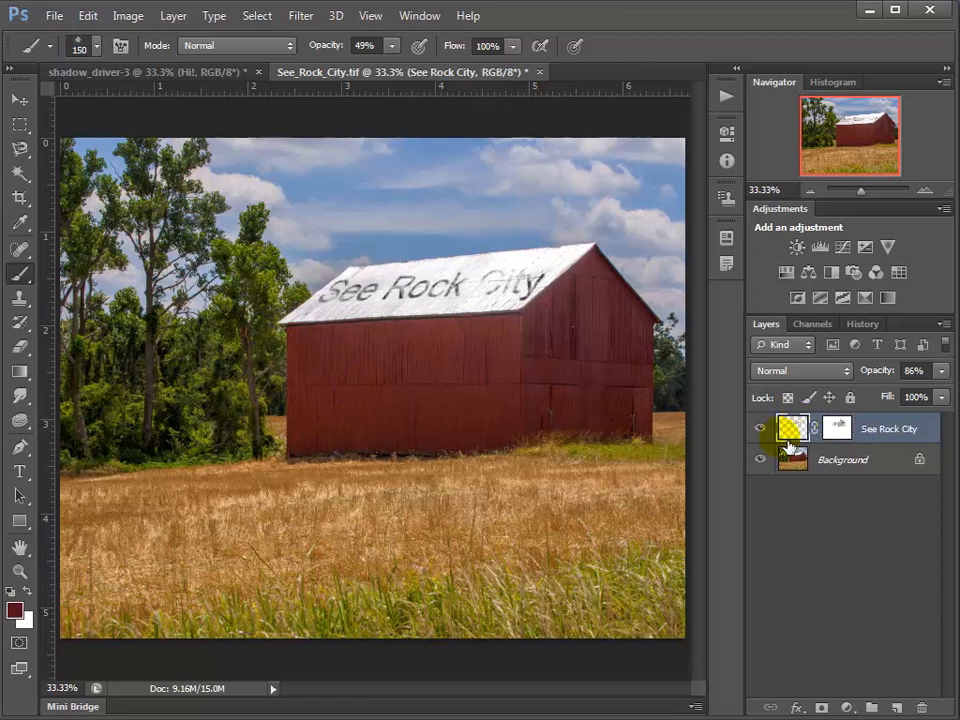
pyautogui.hotkey('ctrl', 't')
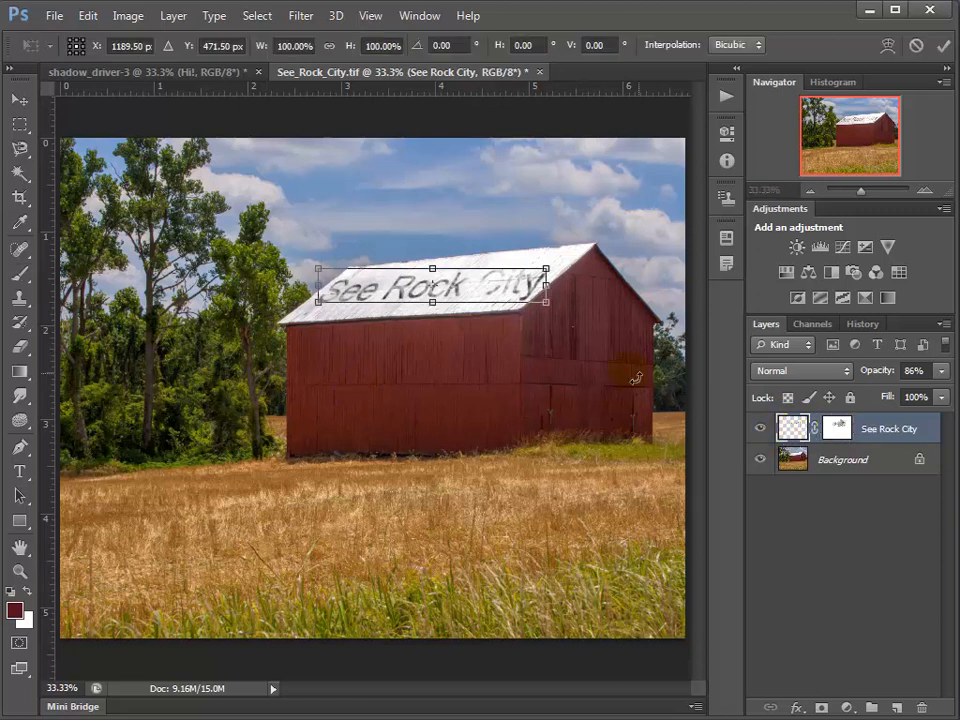
pyautogui.moveTo(435, 269); pyautogui.dragTo(437, 252)
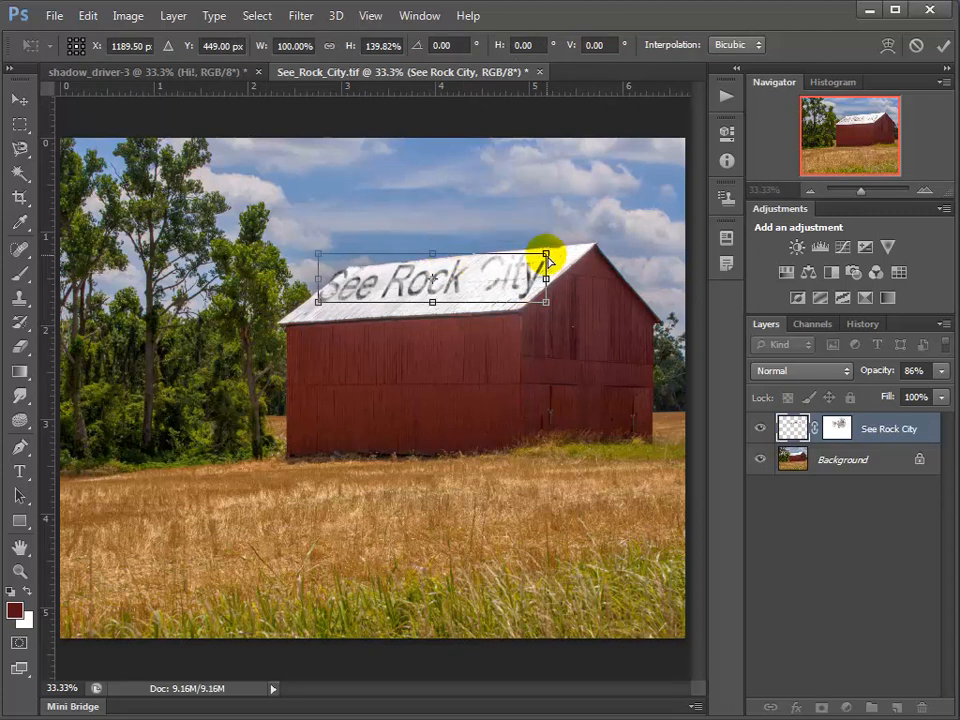
# Distort the left corners and shift the right edge of the lettering to follow the roof's slope, apply the transform, and return to the Brush tool.
pyautogui.moveTo(318, 256); pyautogui.dragTo(343, 257)
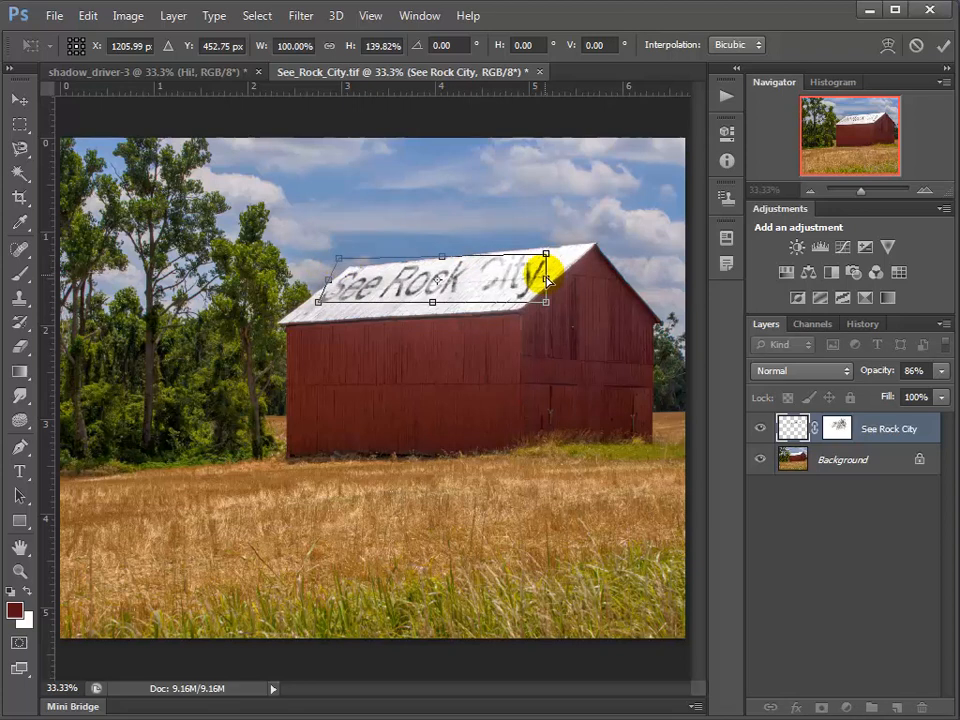
pyautogui.moveTo(546, 280); pyautogui.dragTo(548, 287)
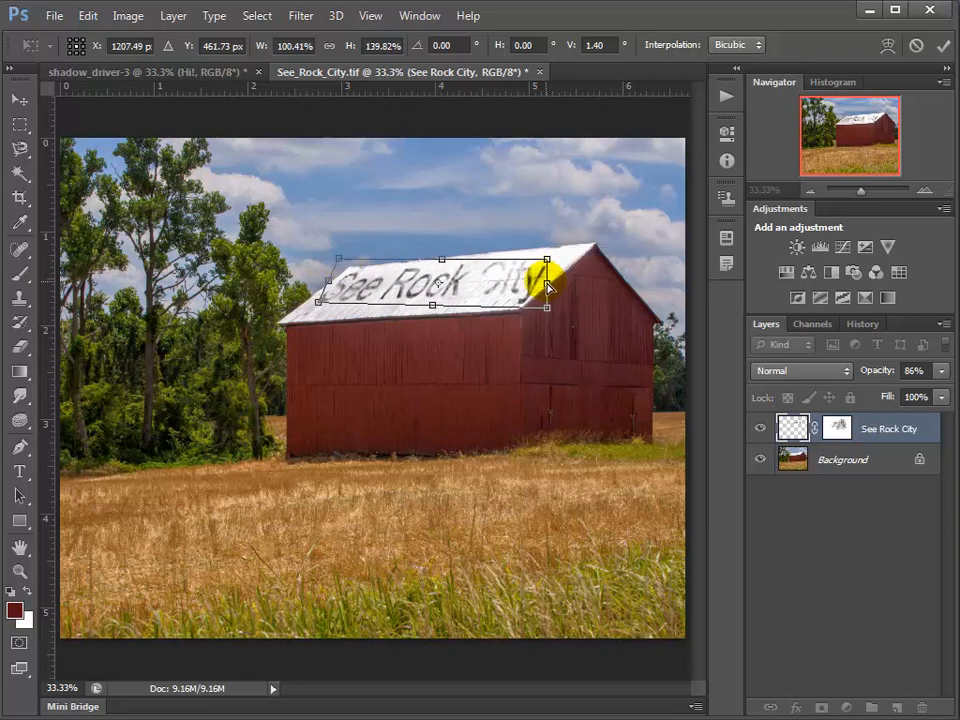
pyautogui.moveTo(317, 303); pyautogui.dragTo(318, 308)
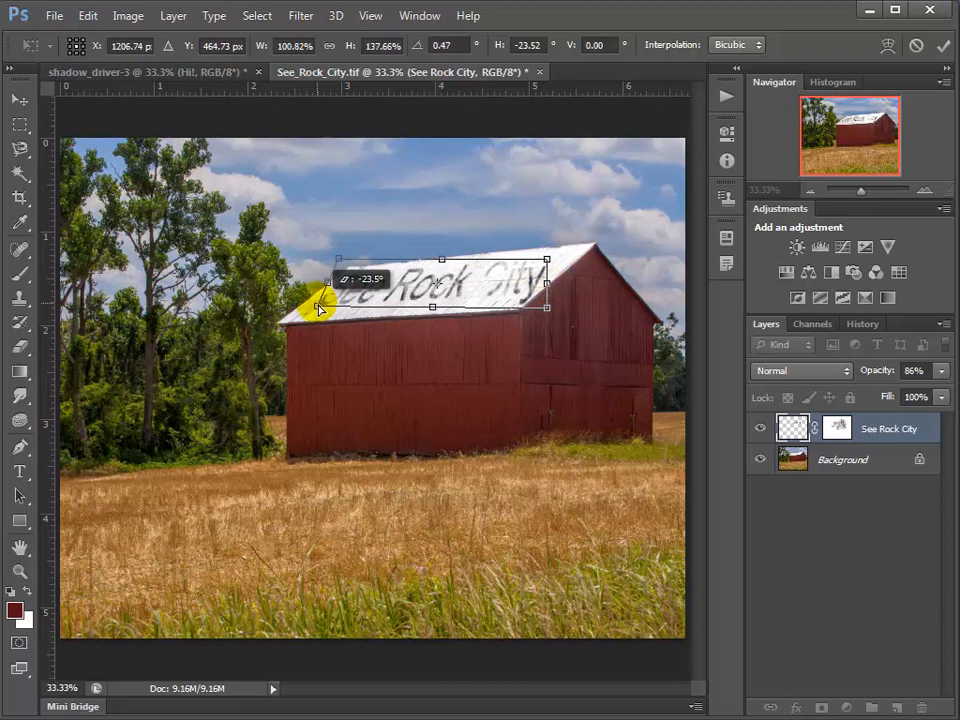
pyautogui.press('Return')
pyautogui.press('b')
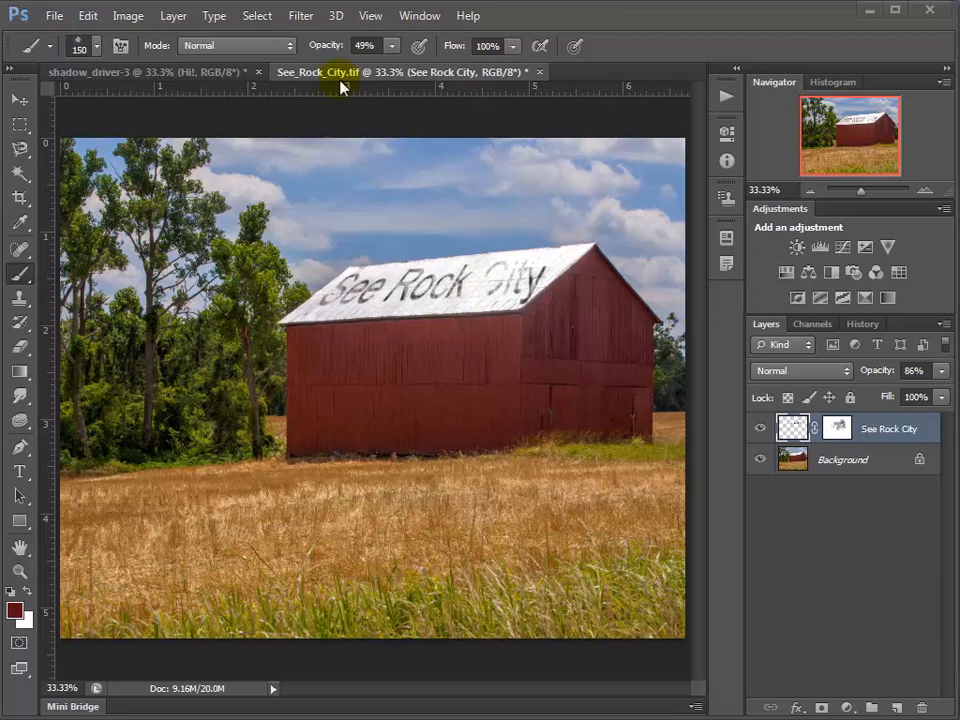
# Switch to Adobe Bridge and open shadow_driver.jpg in Photoshop as an additional document.
pyautogui.click(51, 17)
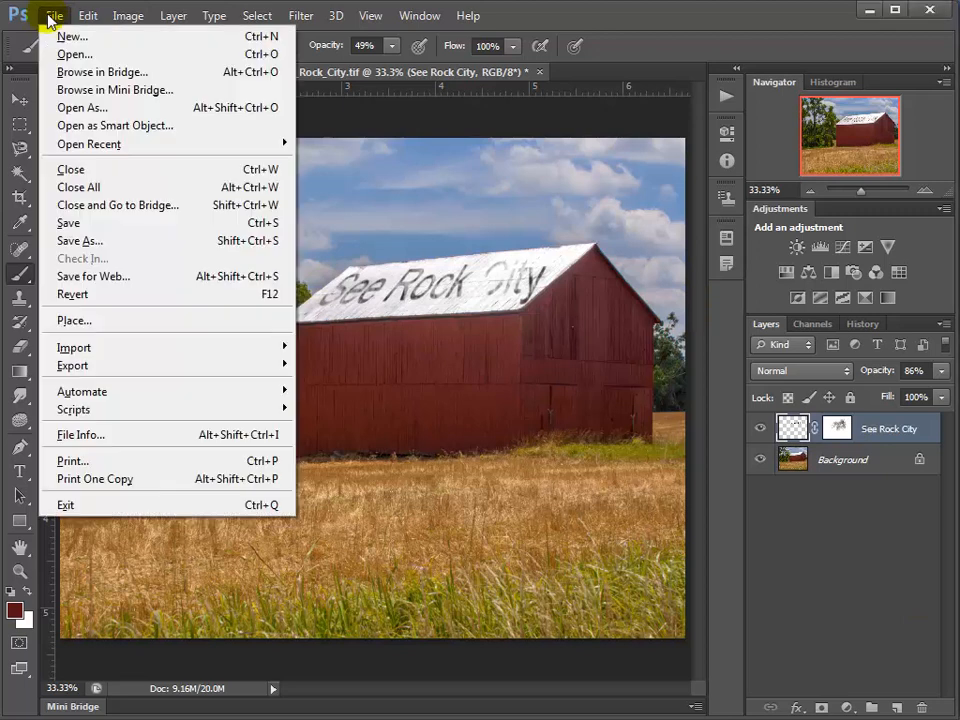
pyautogui.click(85, 73)
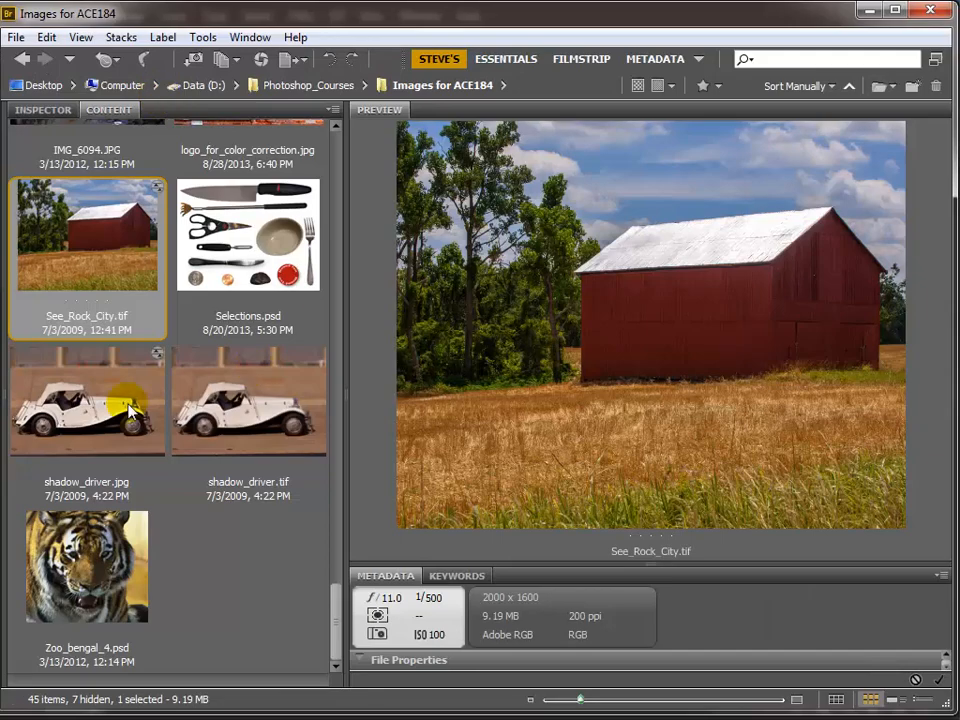
pyautogui.click(102, 390)
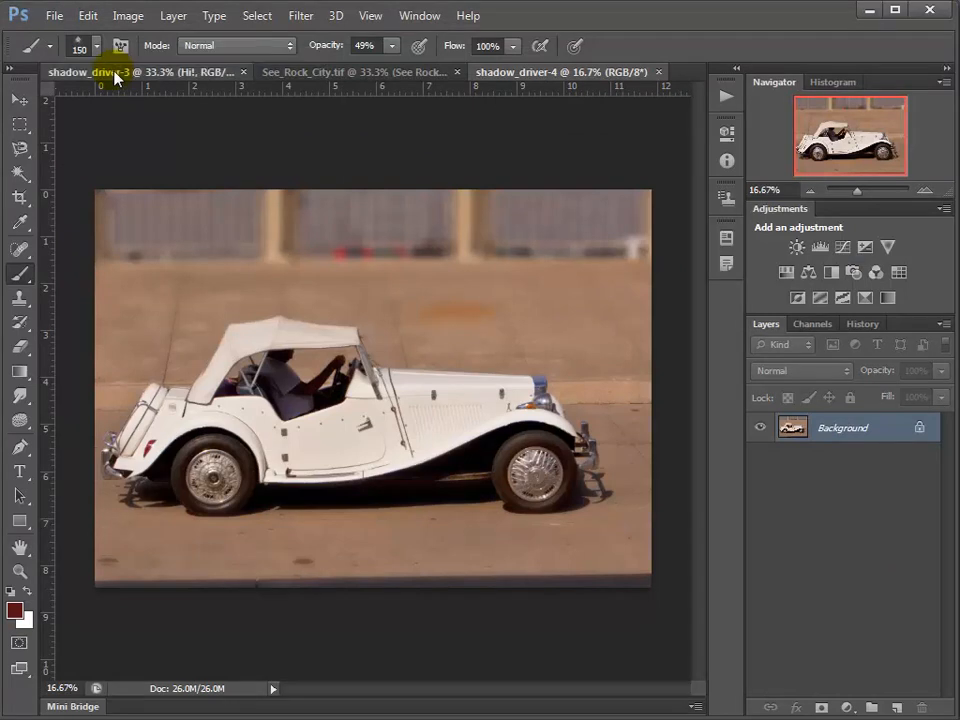
# View the open documents shadow_driver-3, See_Rock_City.tif and shadow_driver-4 in turn, ending on shadow_driver-4.
pyautogui.click(115, 74)
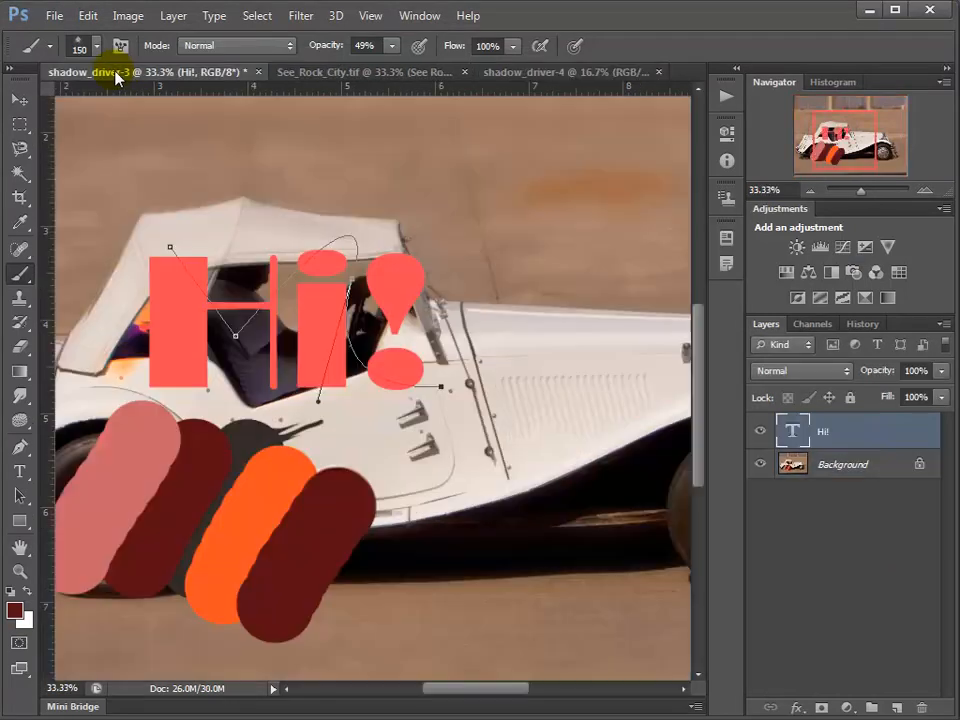
pyautogui.click(607, 73)
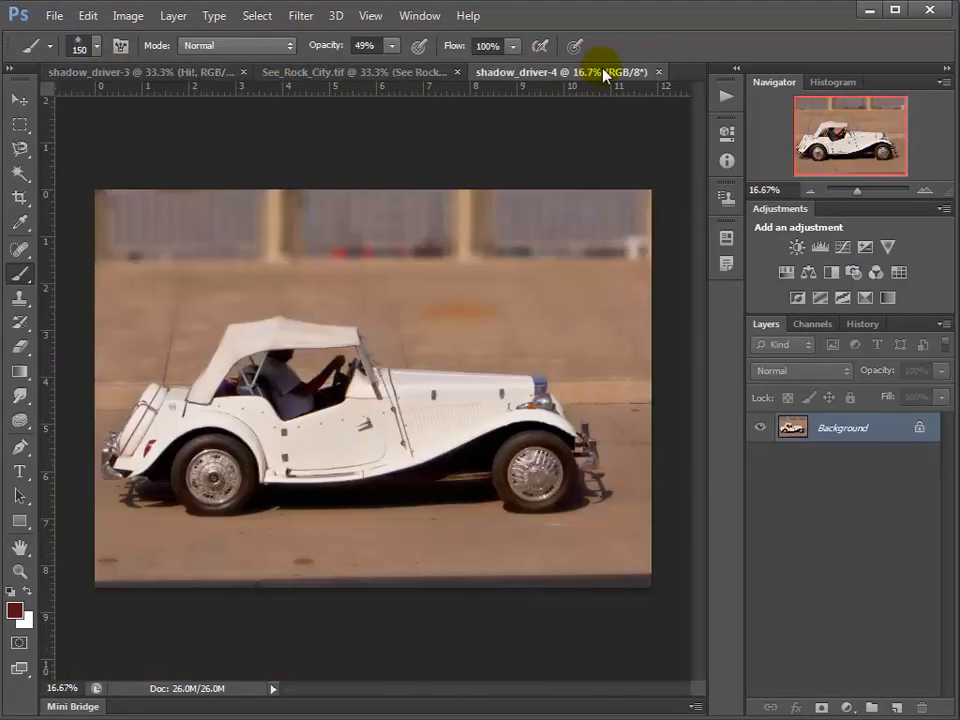
pyautogui.click(185, 76)
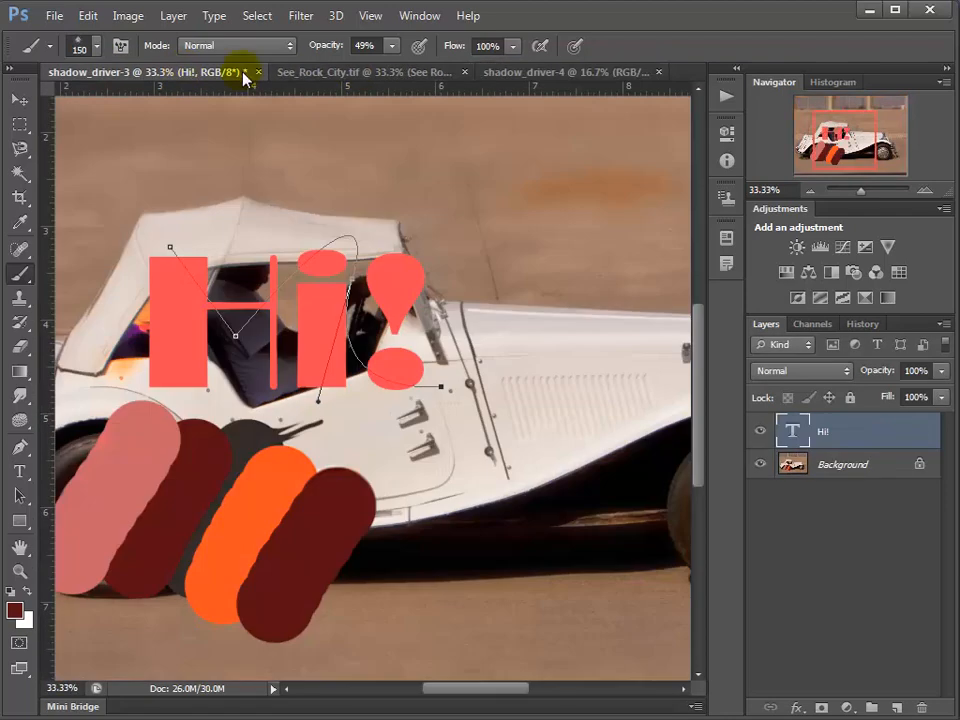
pyautogui.click(521, 74)
pyautogui.click(367, 71)
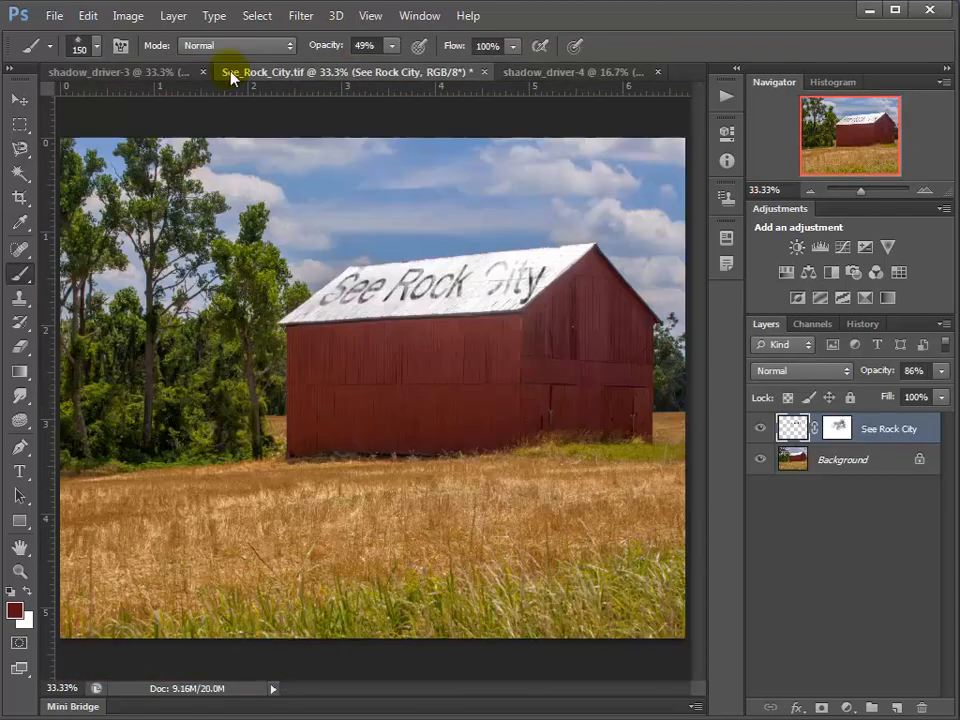
pyautogui.click(172, 78)
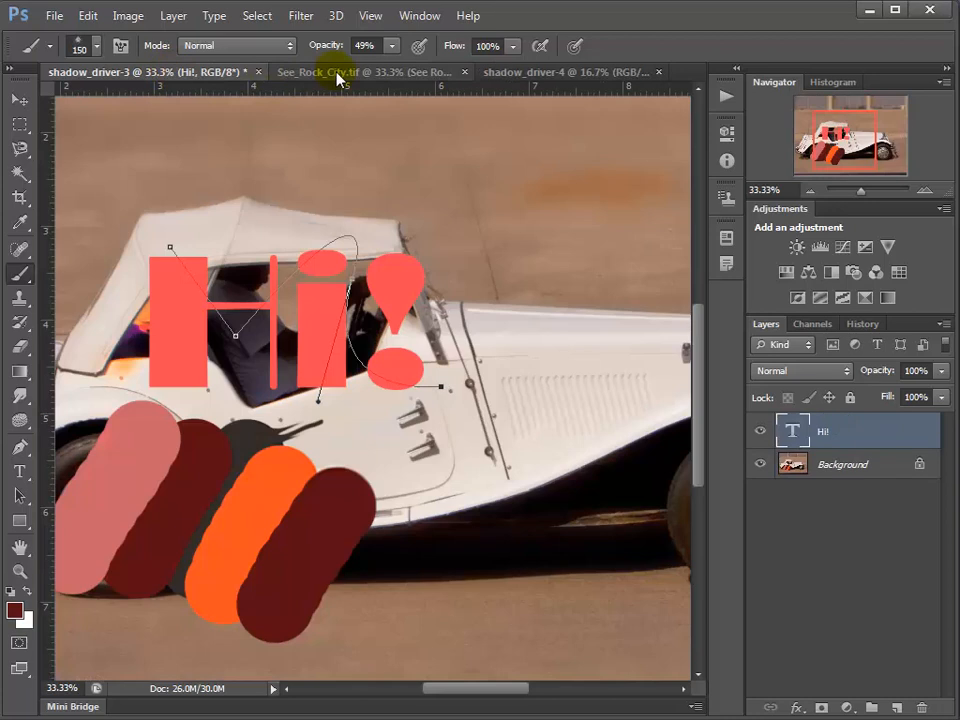
pyautogui.click(338, 76)
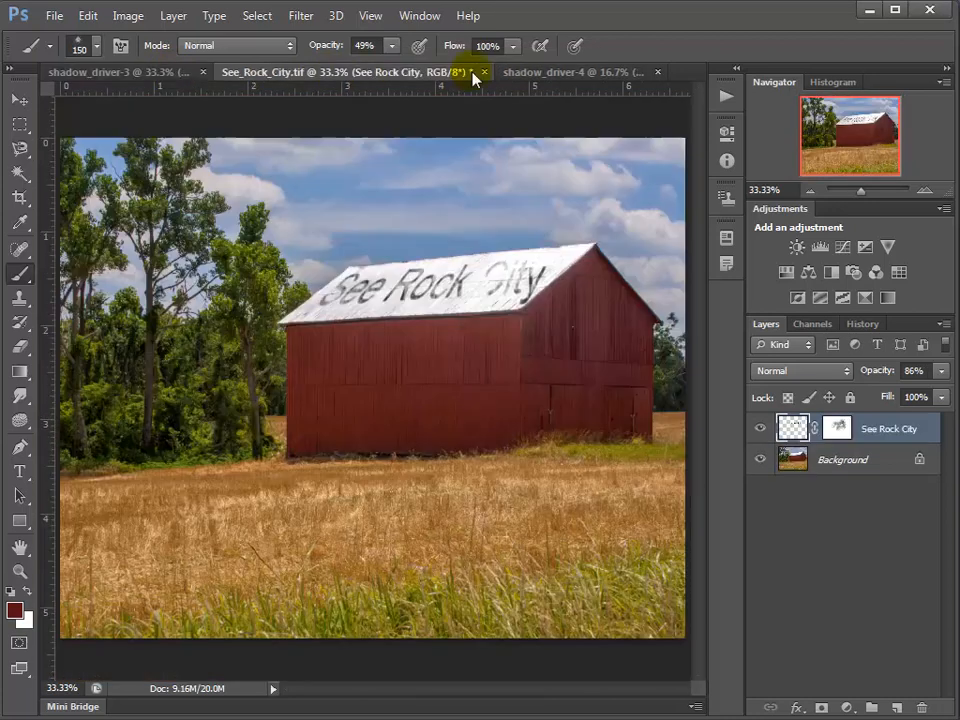
pyautogui.click(524, 76)
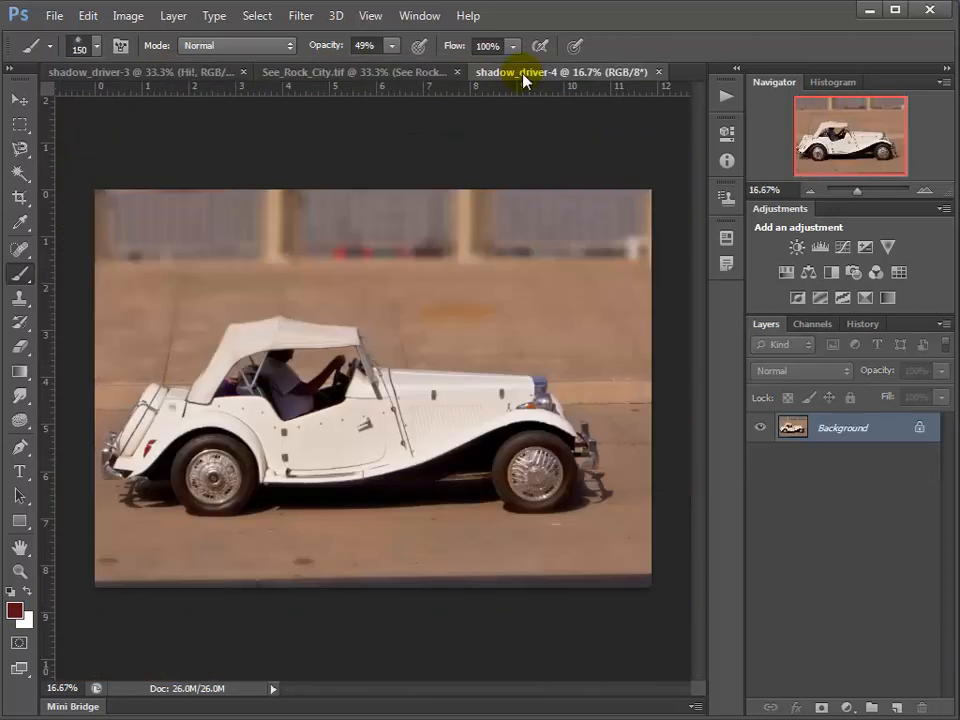
# Arrange all three open documents side by side with Tile All Vertically.
pyautogui.click(435, 20)
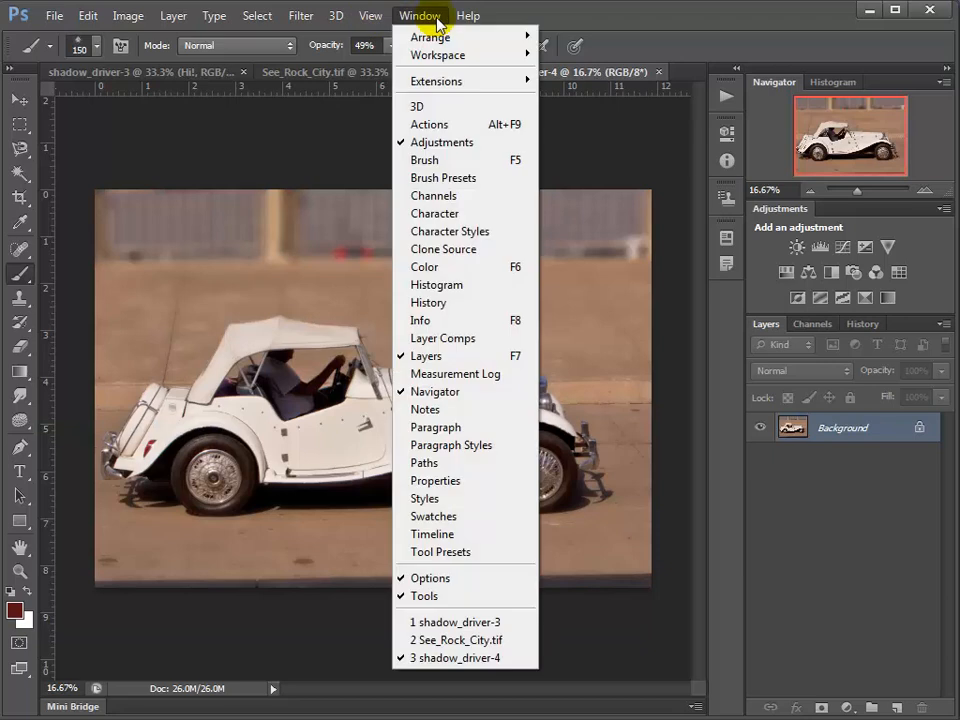
pyautogui.moveTo(430, 36)
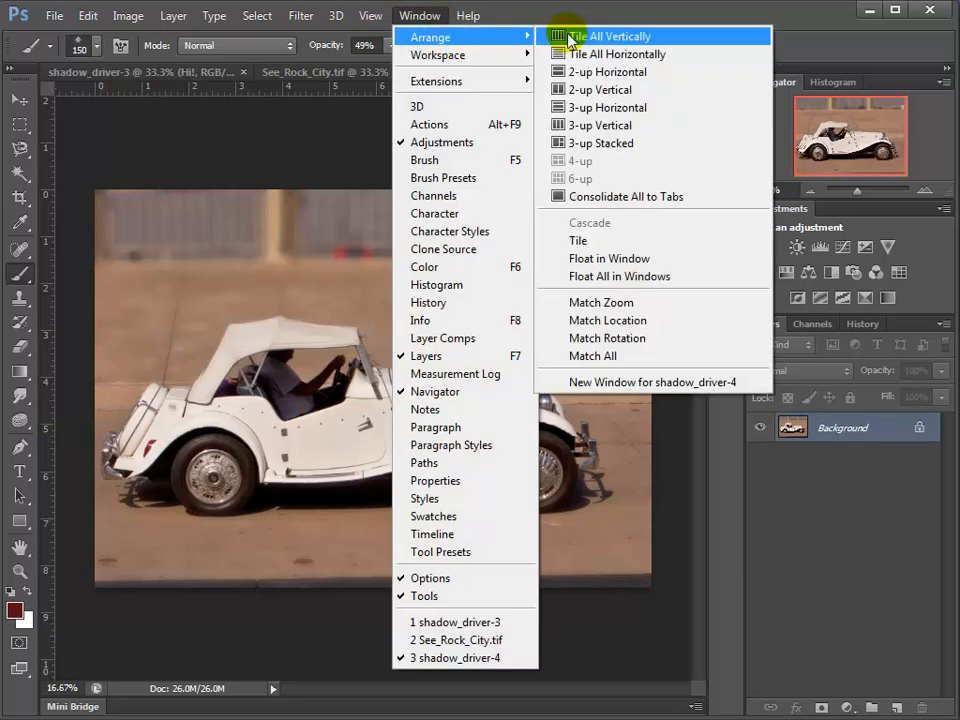
pyautogui.click(643, 36)
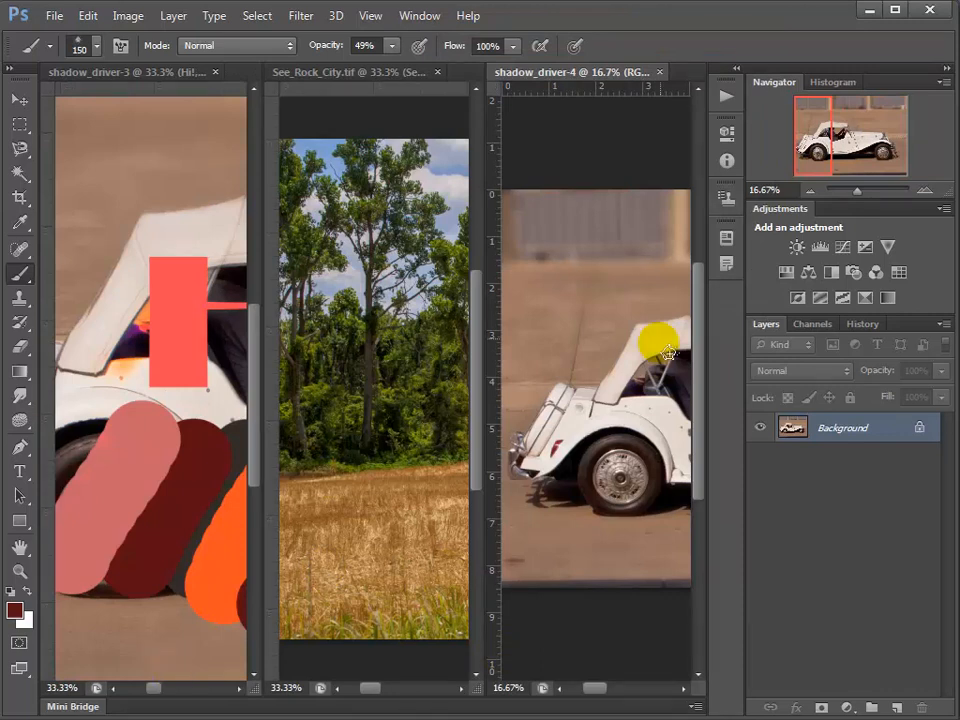
# Apply the 3-up Vertical arrangement to the open documents.
pyautogui.click(420, 16)
pyautogui.moveTo(458, 56)
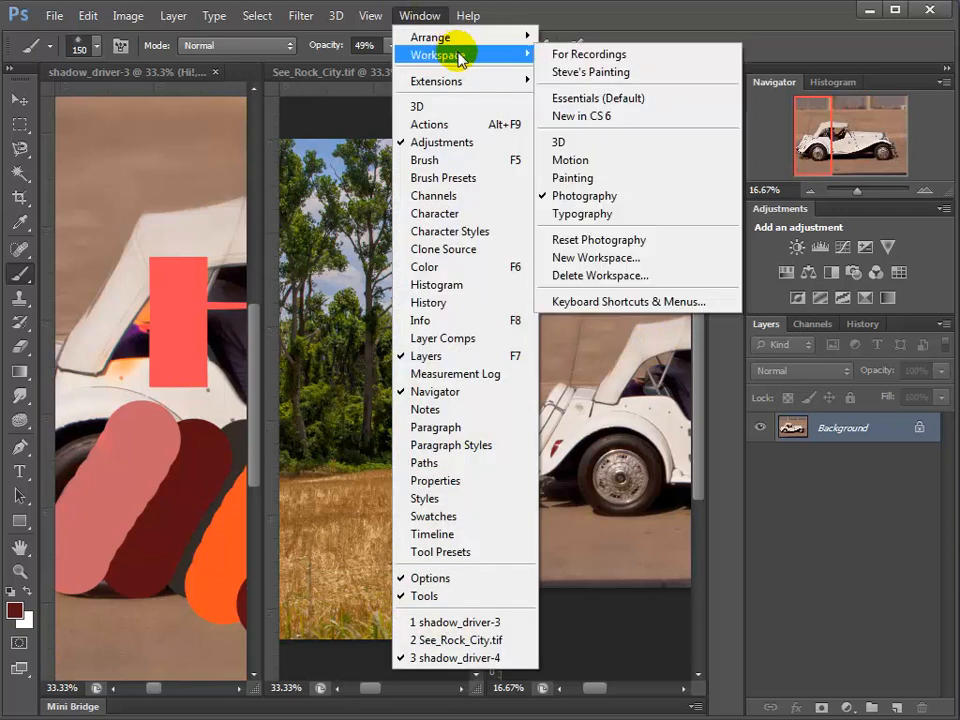
pyautogui.moveTo(504, 30)
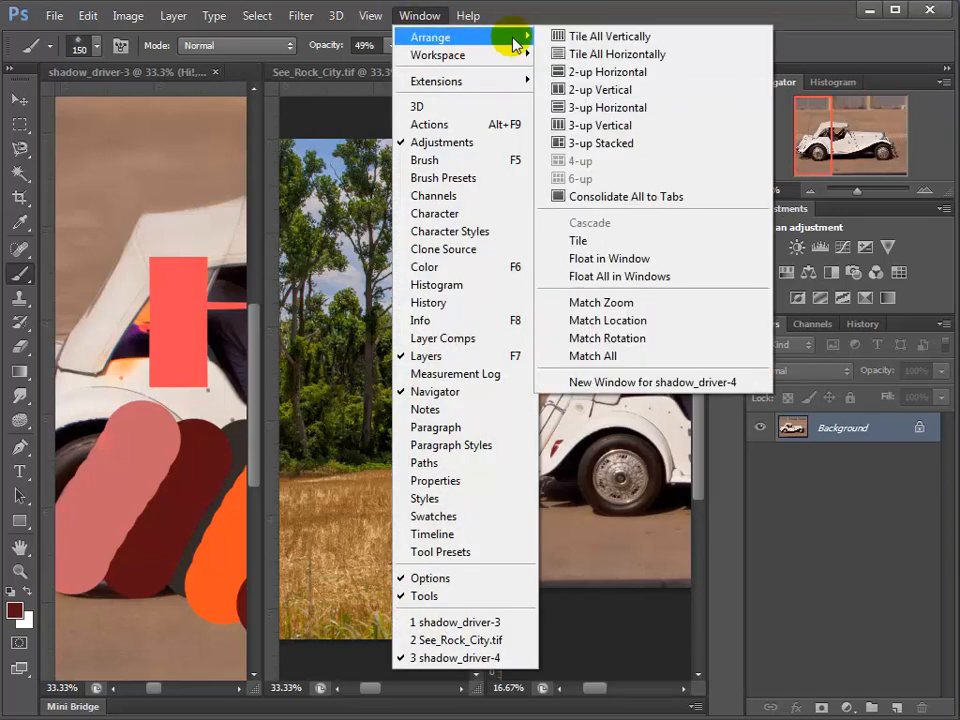
pyautogui.click(617, 126)
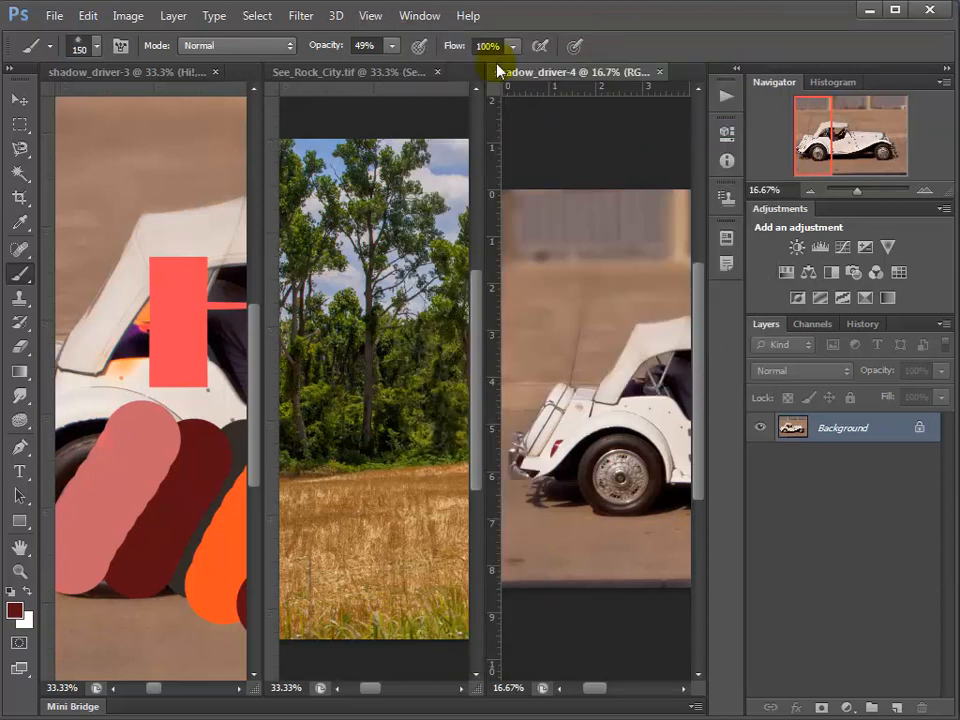
# Make See_Rock_City.tif the active document and arrange all open documents with Tile All Vertically.
pyautogui.click(414, 16)
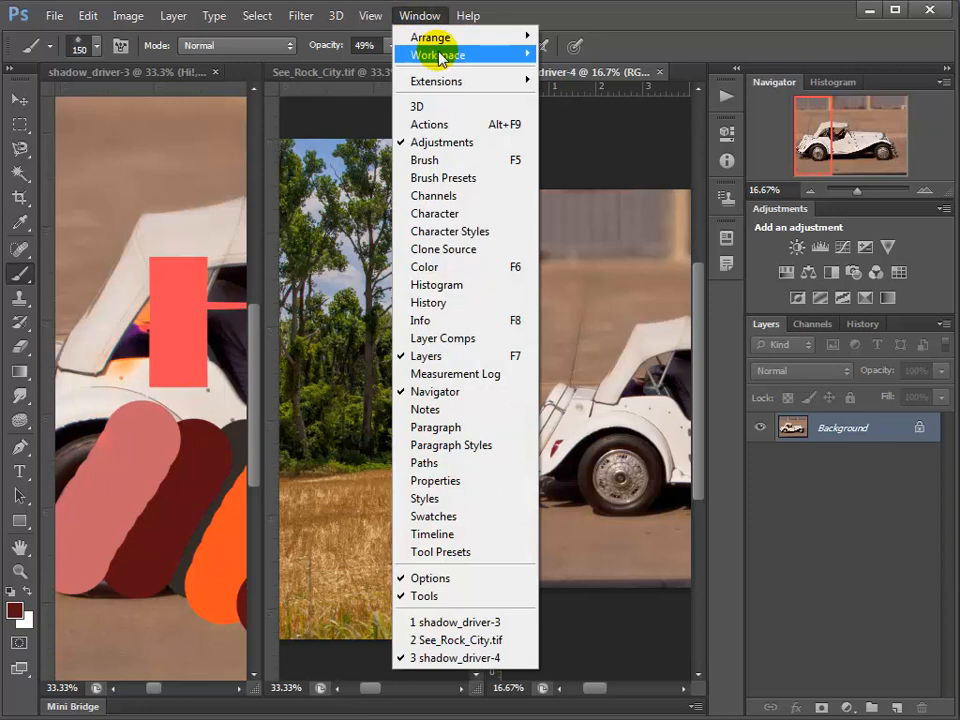
pyautogui.moveTo(467, 57)
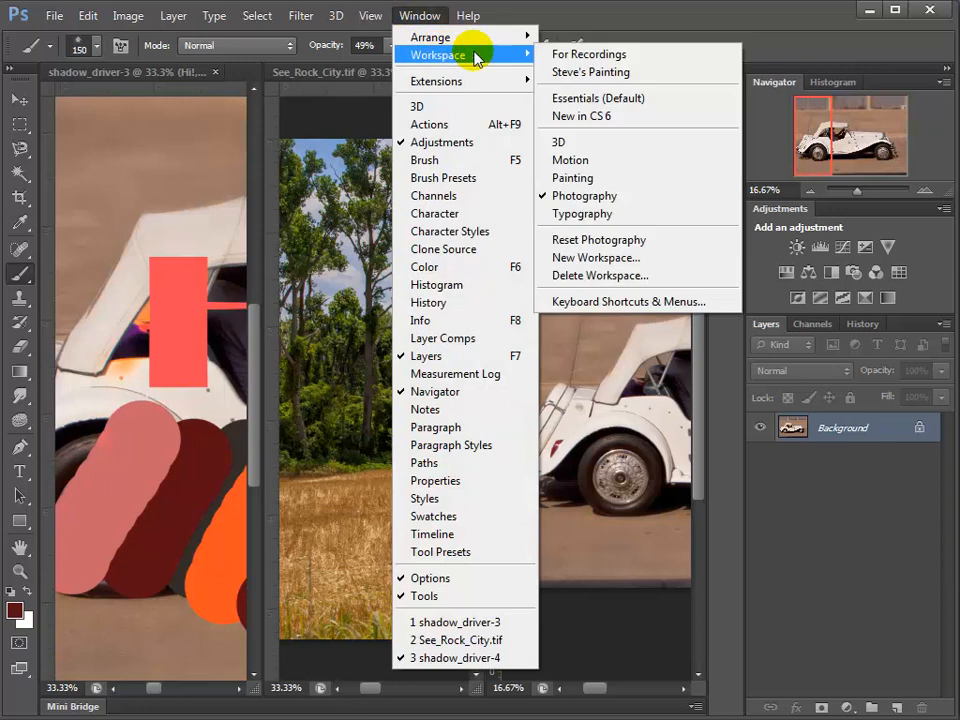
pyautogui.click(308, 80)
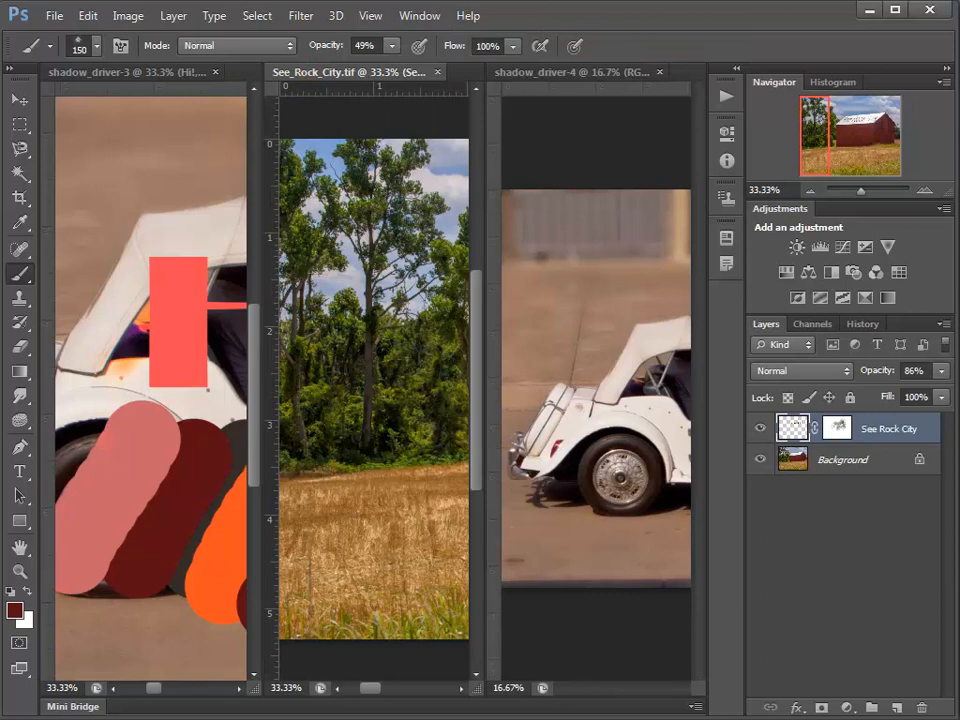
pyautogui.click(420, 16)
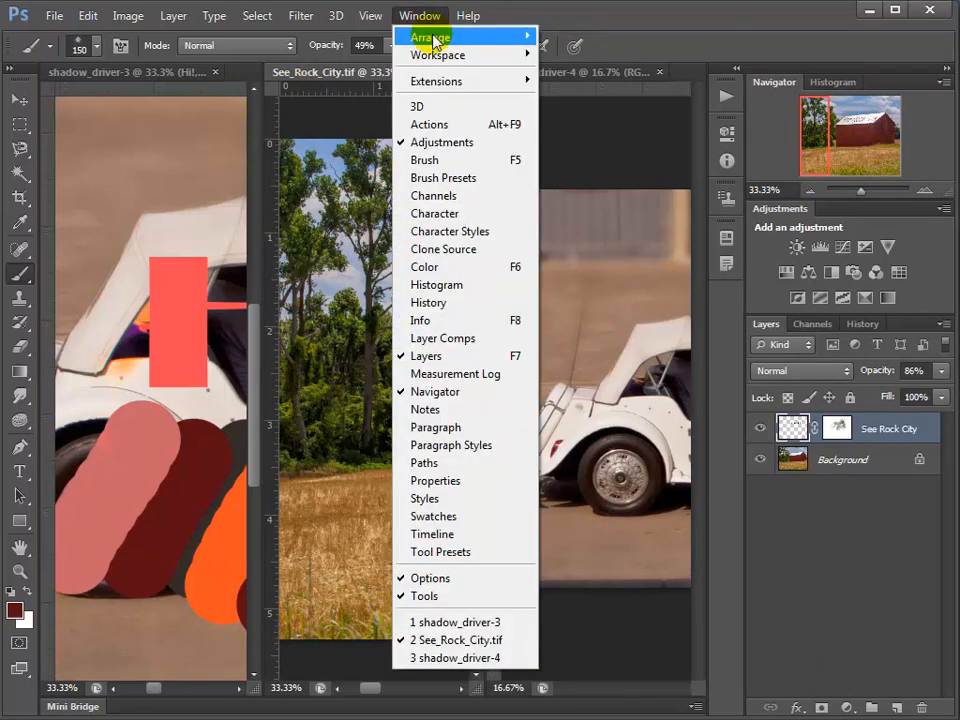
pyautogui.moveTo(432, 38)
pyautogui.click(600, 34)
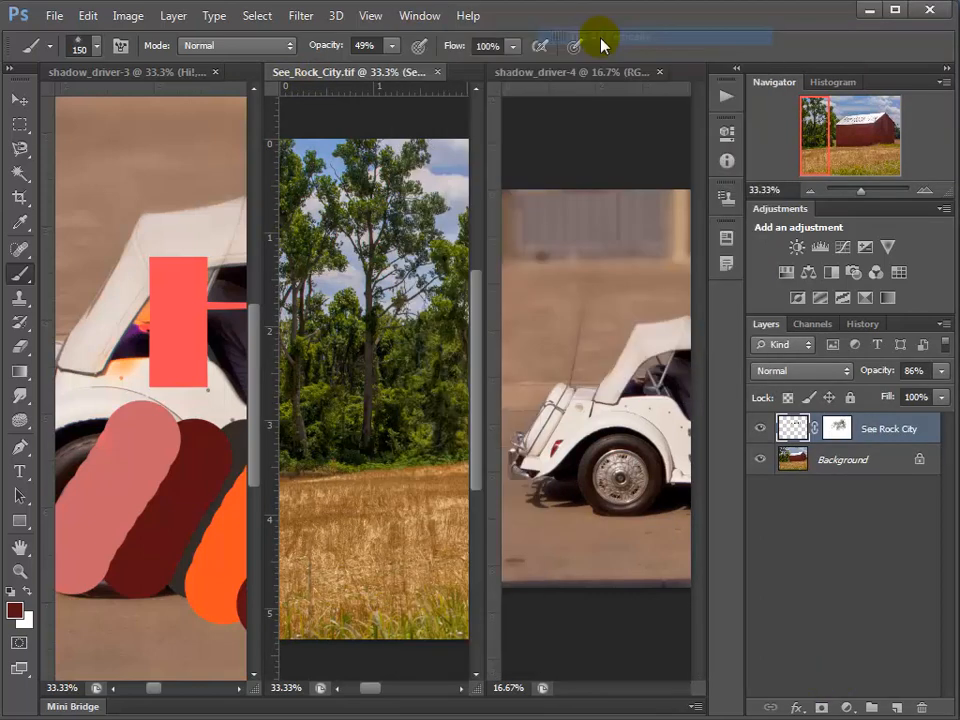
# Stack the three open documents one above another with Tile All Horizontally.
pyautogui.click(422, 16)
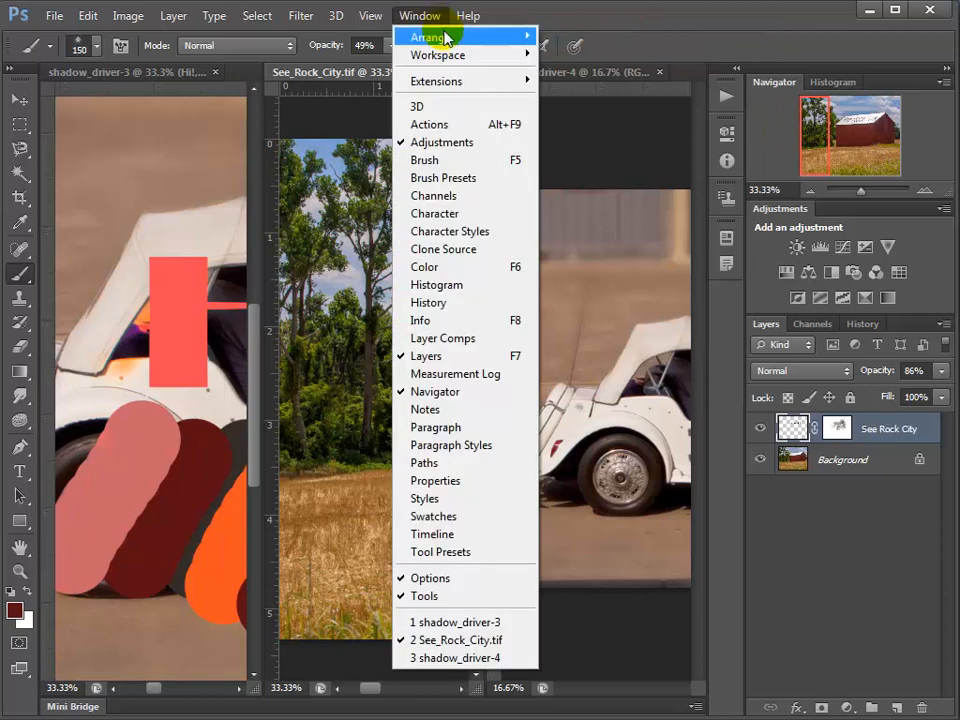
pyautogui.moveTo(521, 35)
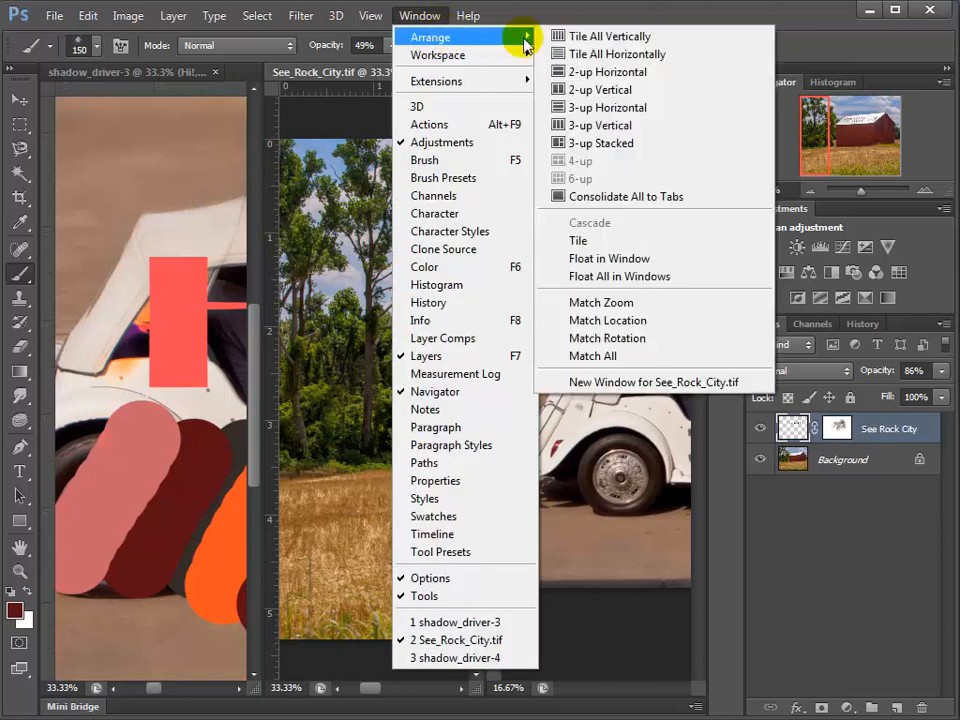
pyautogui.click(640, 55)
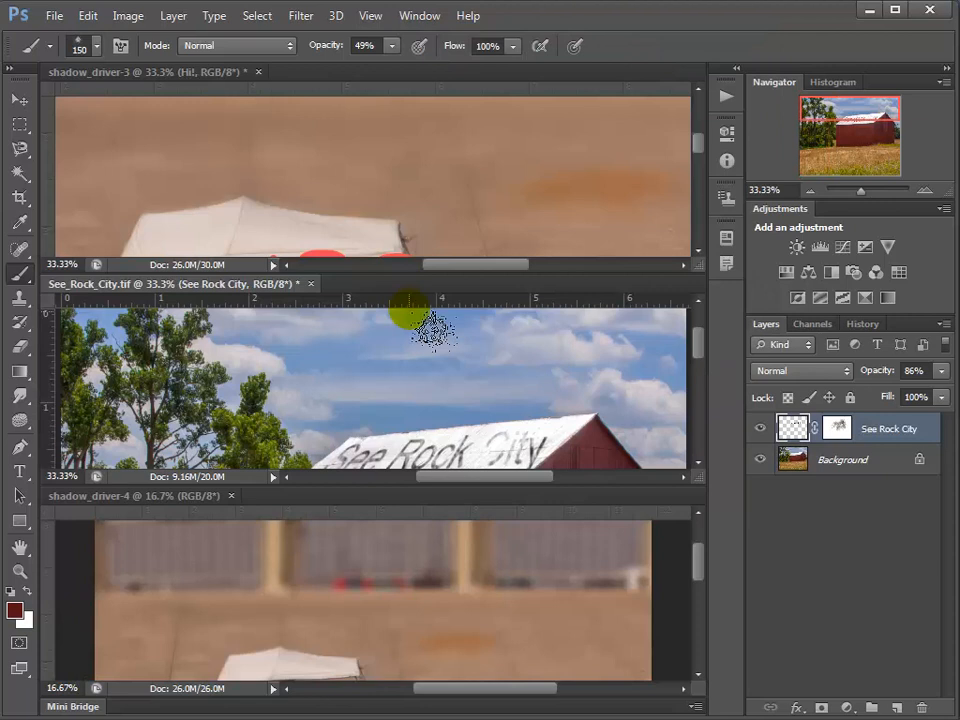
# Consolidate all open documents to tabs and view the shadow_driver documents.
pyautogui.click(426, 17)
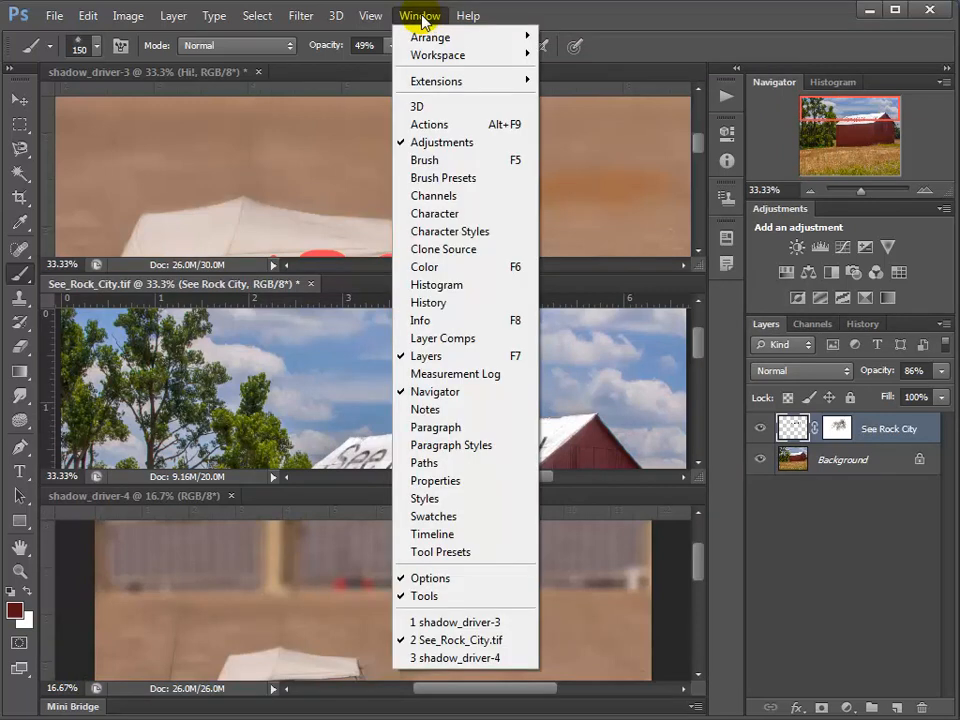
pyautogui.moveTo(440, 36)
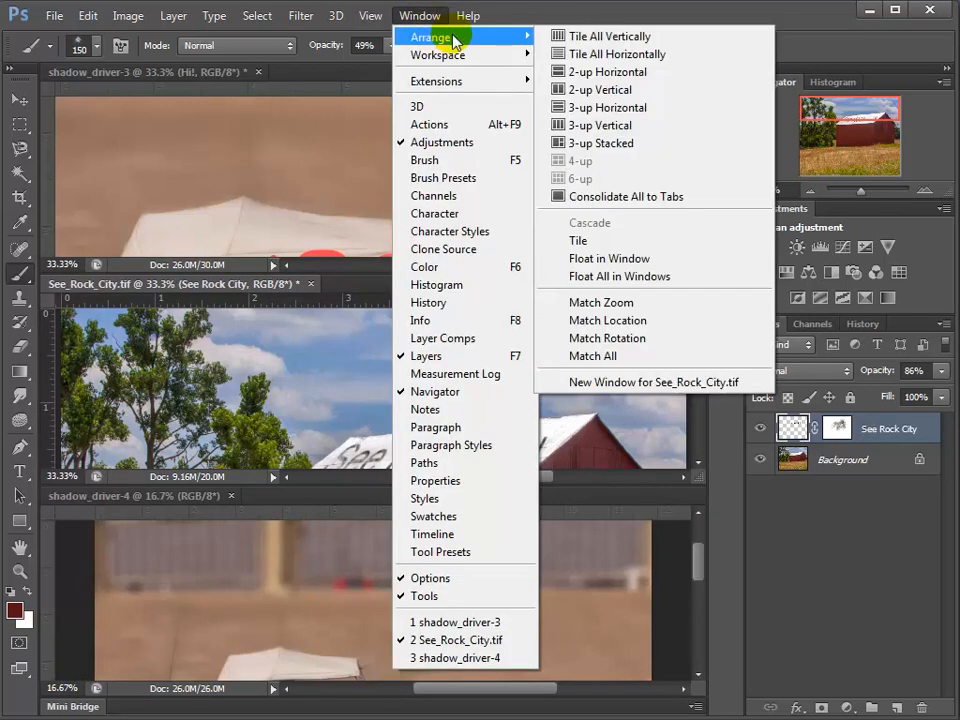
pyautogui.click(617, 195)
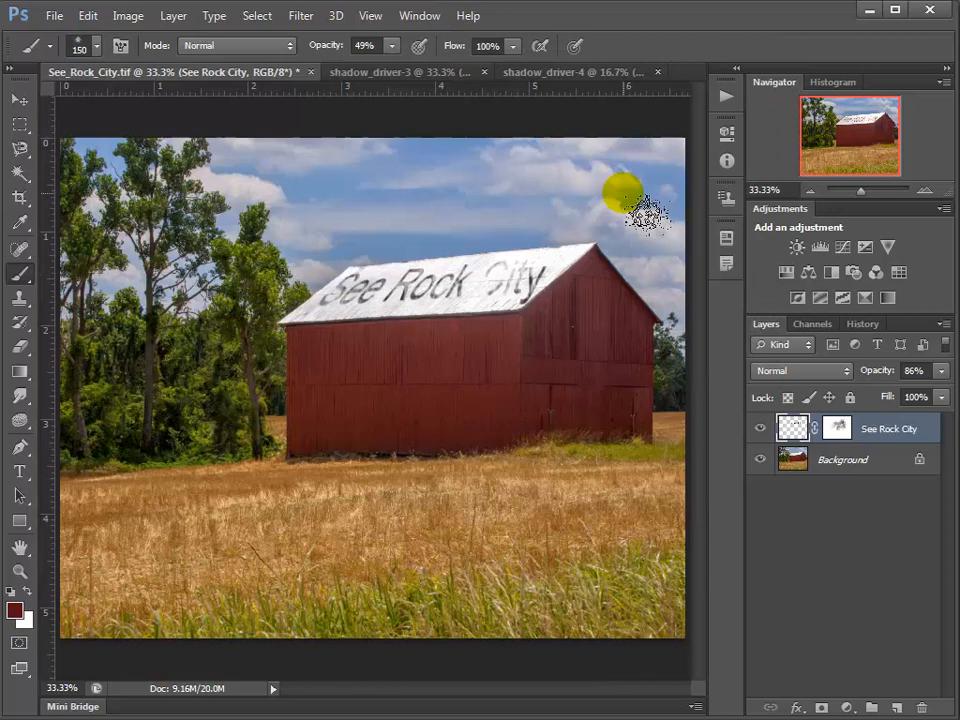
pyautogui.click(414, 73)
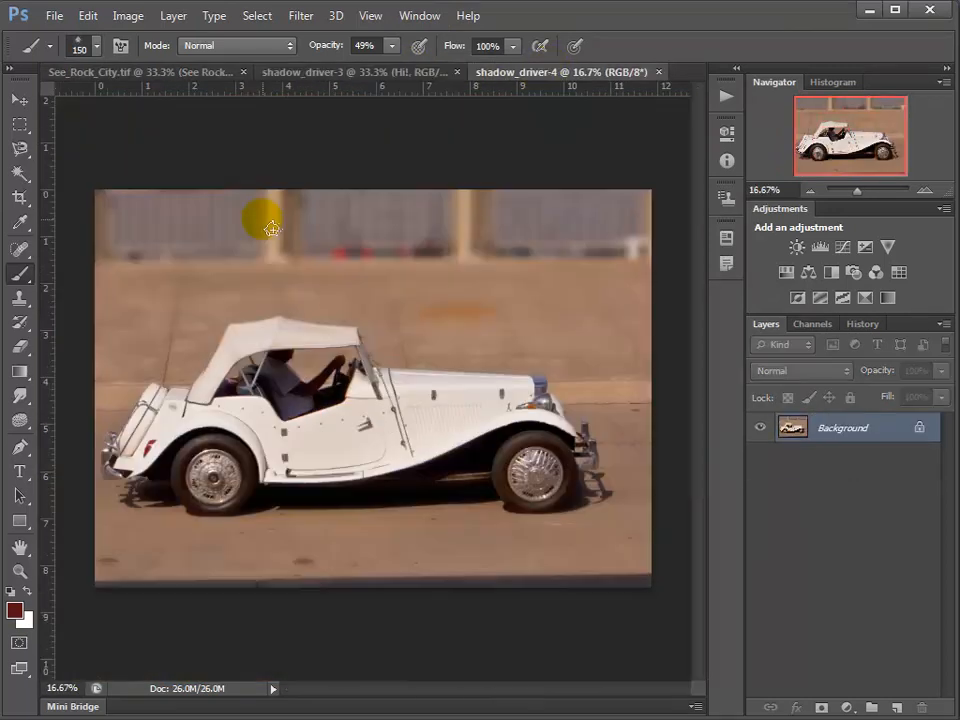
# Float See_Rock_City.tif as a separate window and dock it back as the last document tab.
pyautogui.click(152, 75)
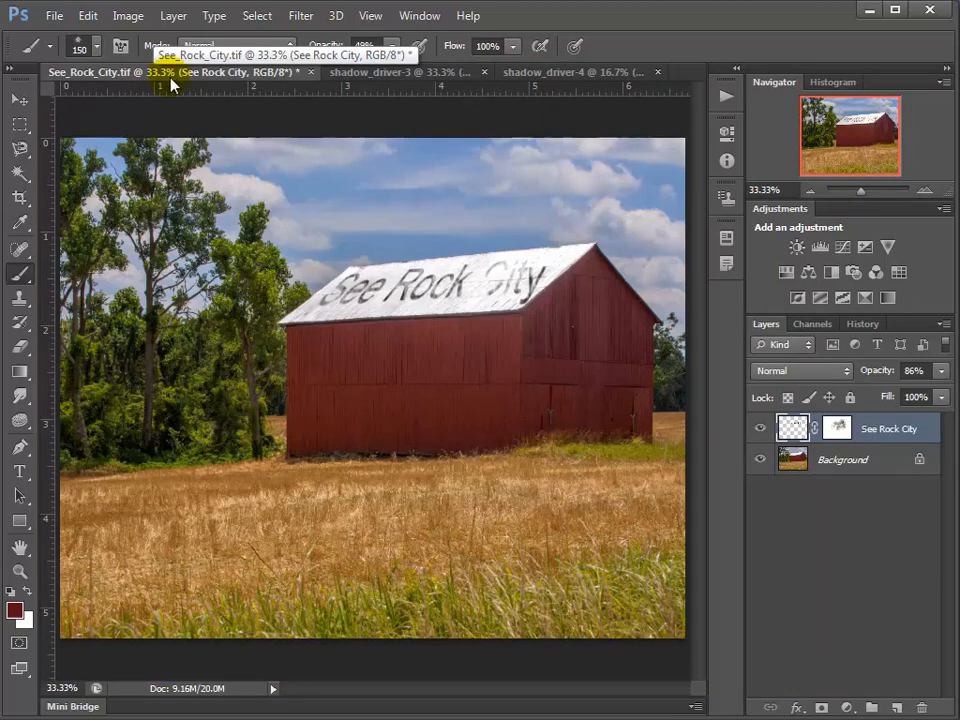
pyautogui.moveTo(165, 77); pyautogui.dragTo(195, 258)
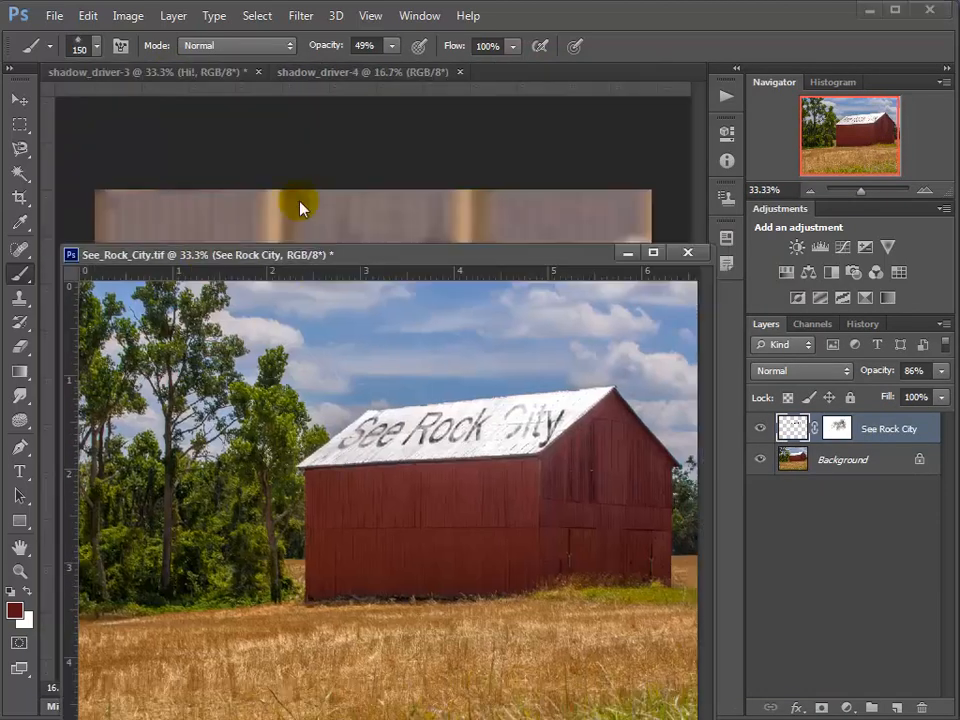
pyautogui.moveTo(332, 256); pyautogui.dragTo(367, 78)
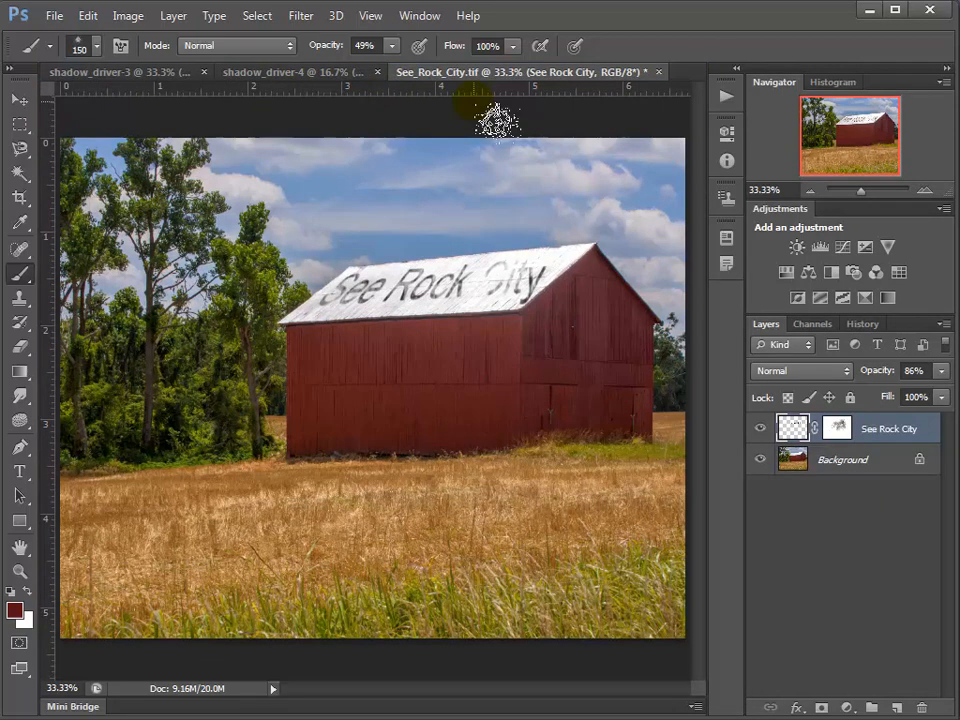
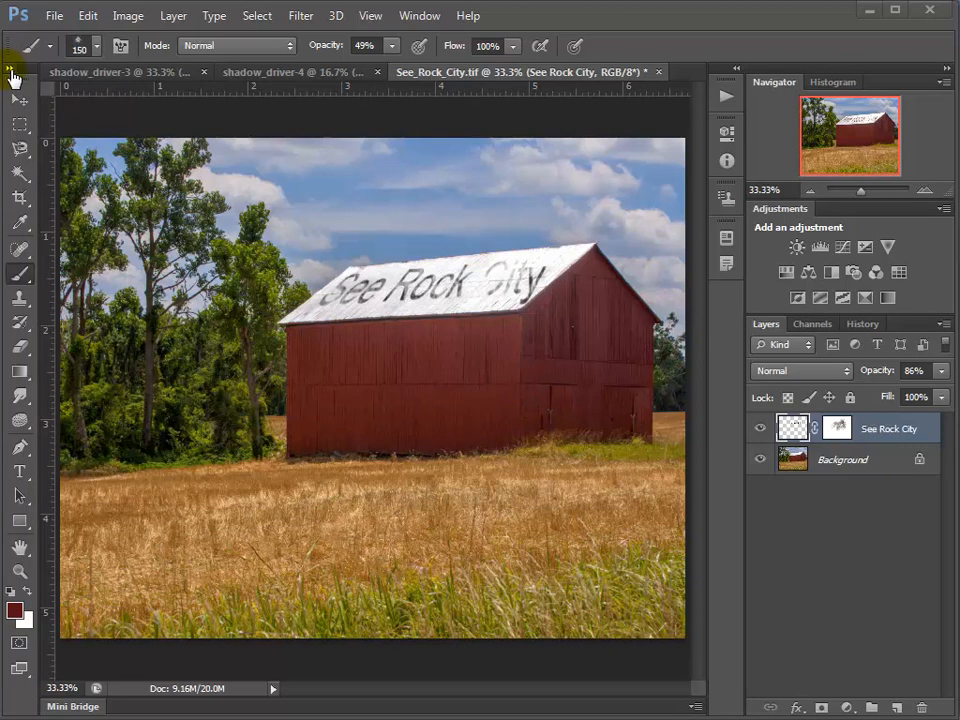
# Expand the toolbox to two columns and collapse it back to a single column.
pyautogui.click(12, 72)
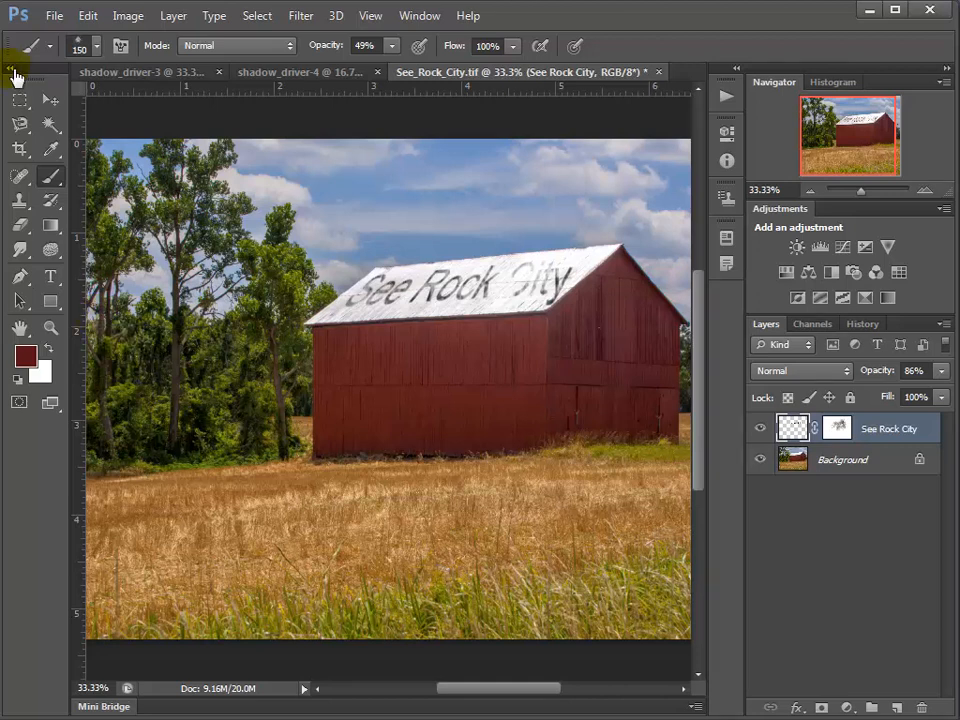
pyautogui.click(12, 72)
pyautogui.click(488, 313)
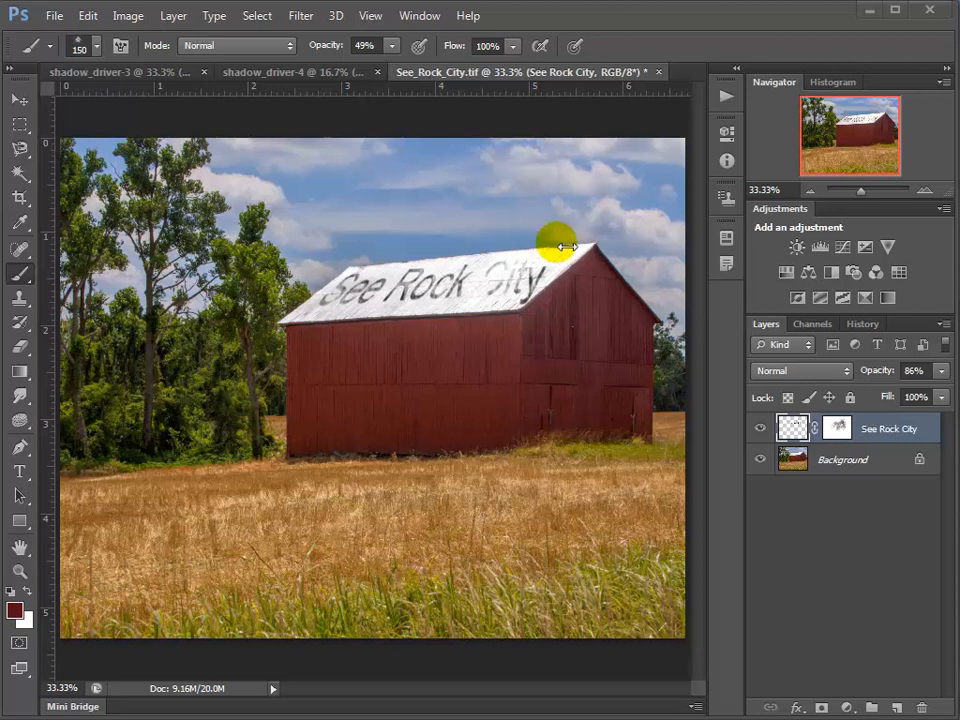
# Switch to the shadow_driver-4 document.
pyautogui.click(313, 80)
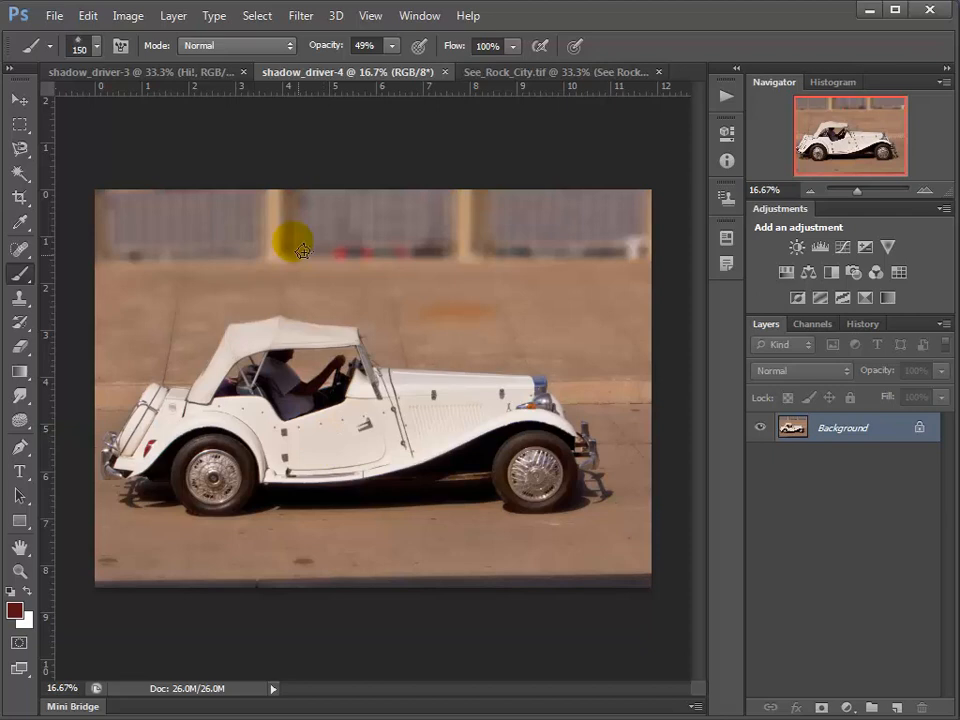
# Try Levels on the whole car photo with midtones at 1.59, restore them to 1.00, set the white input to 187, and cancel the adjustment.
pyautogui.click(128, 15)
pyautogui.moveTo(137, 68)
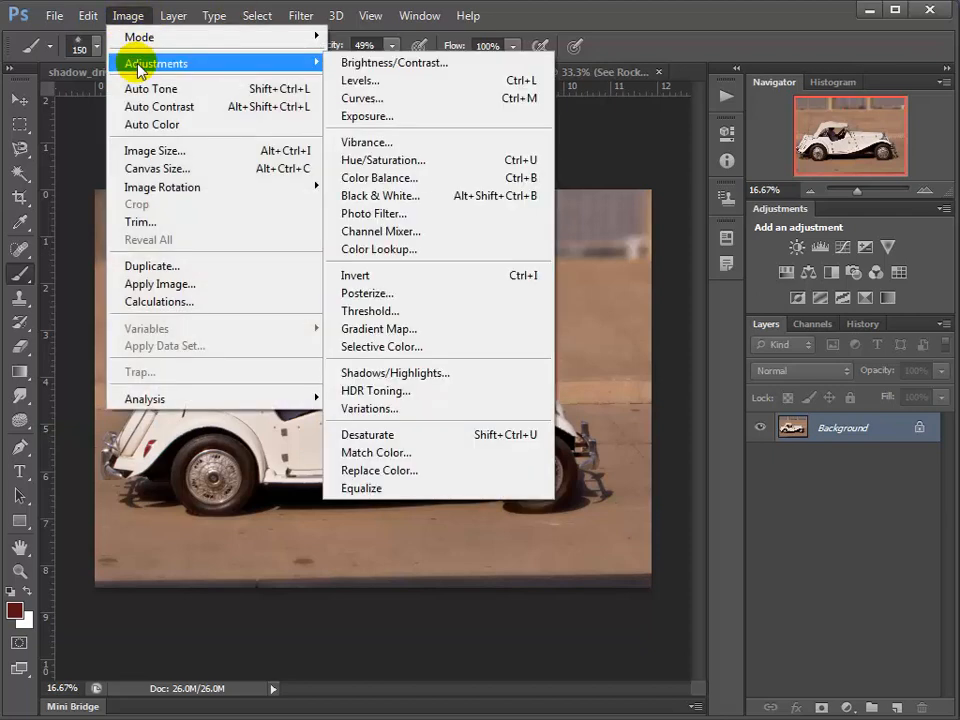
pyautogui.click(356, 81)
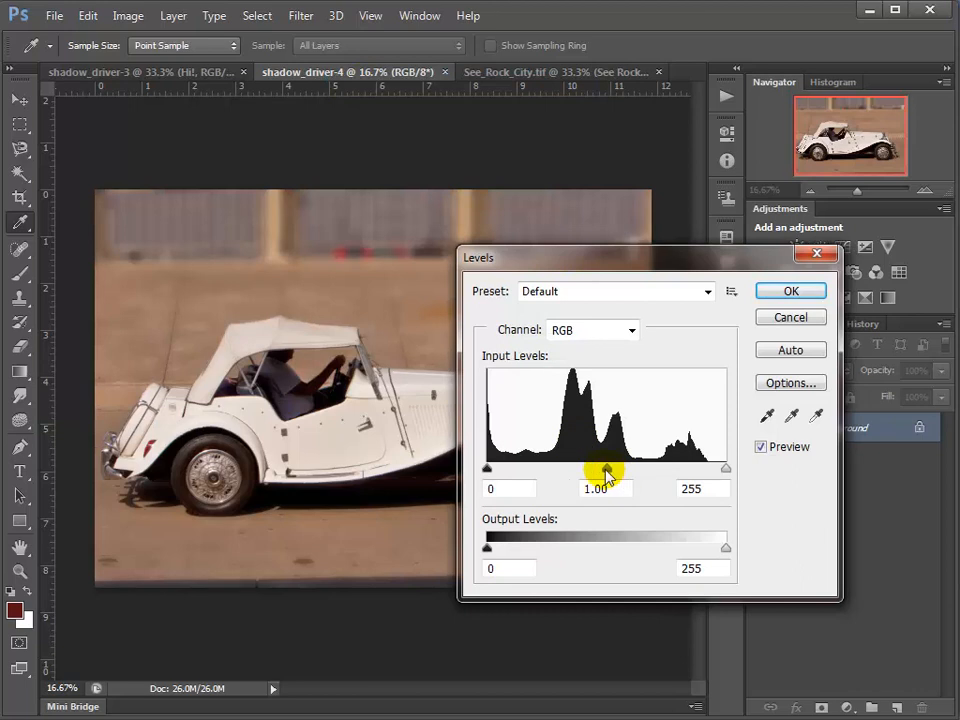
pyautogui.moveTo(606, 472); pyautogui.dragTo(570, 480)
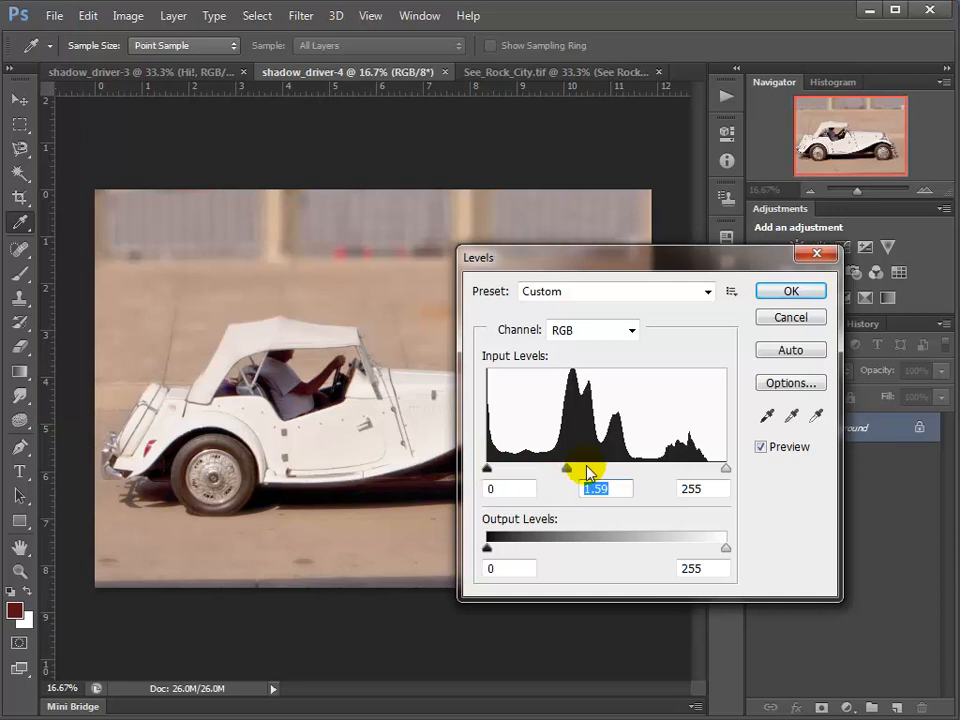
pyautogui.moveTo(566, 472); pyautogui.dragTo(606, 470)
pyautogui.moveTo(725, 472); pyautogui.dragTo(663, 478)
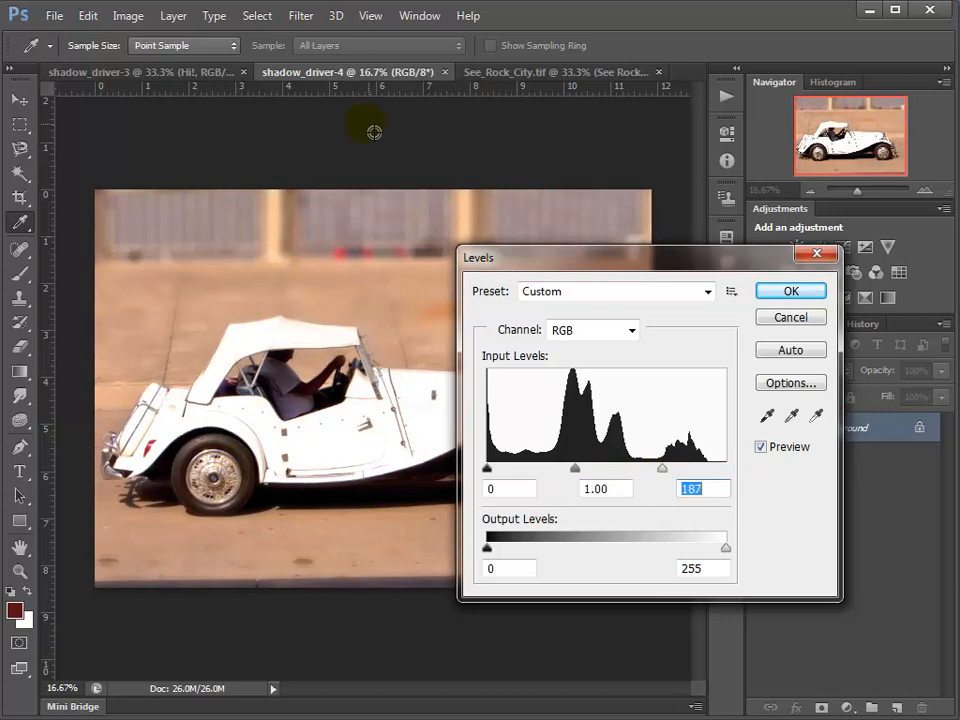
pyautogui.click(790, 318)
pyautogui.press('b')
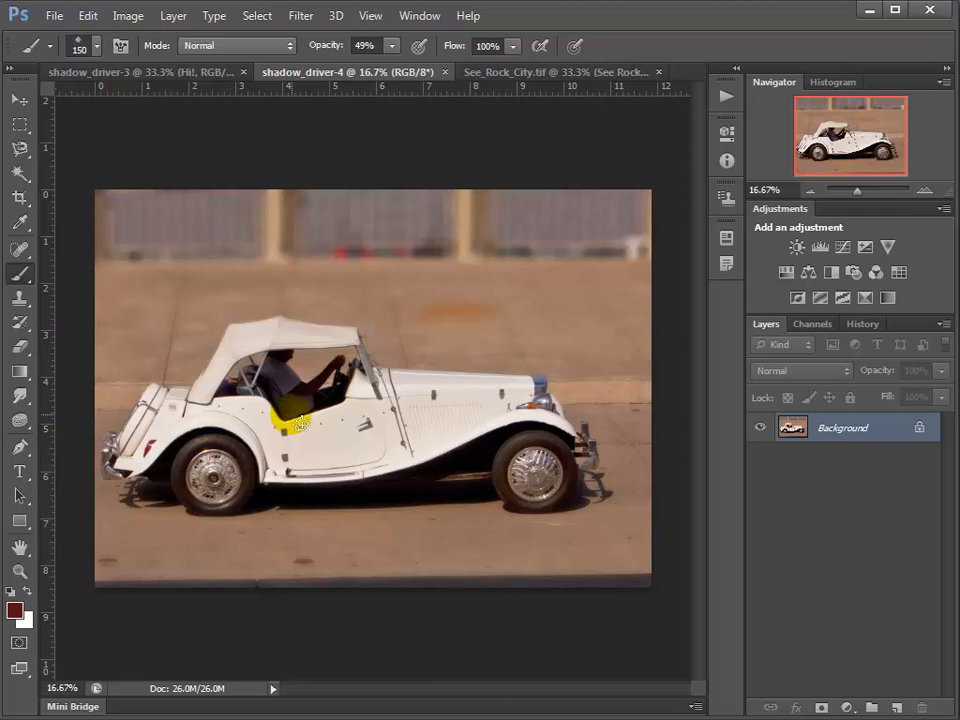
# Try an Elliptical Marquee selection over the rear wheel's chrome rim and deselect it.
pyautogui.click(21, 126)
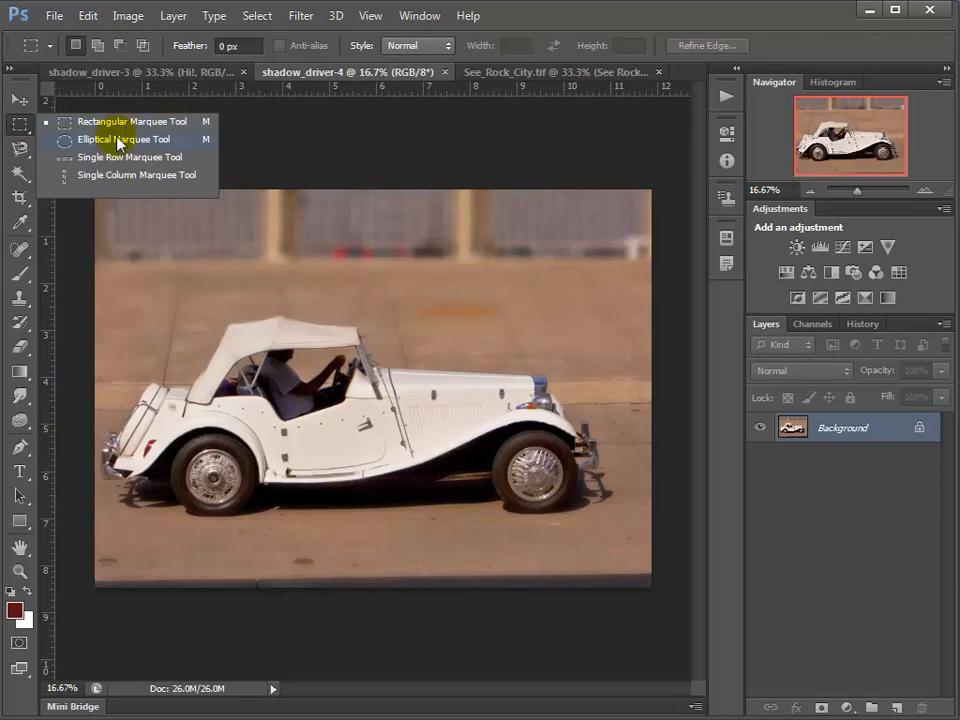
pyautogui.click(118, 140)
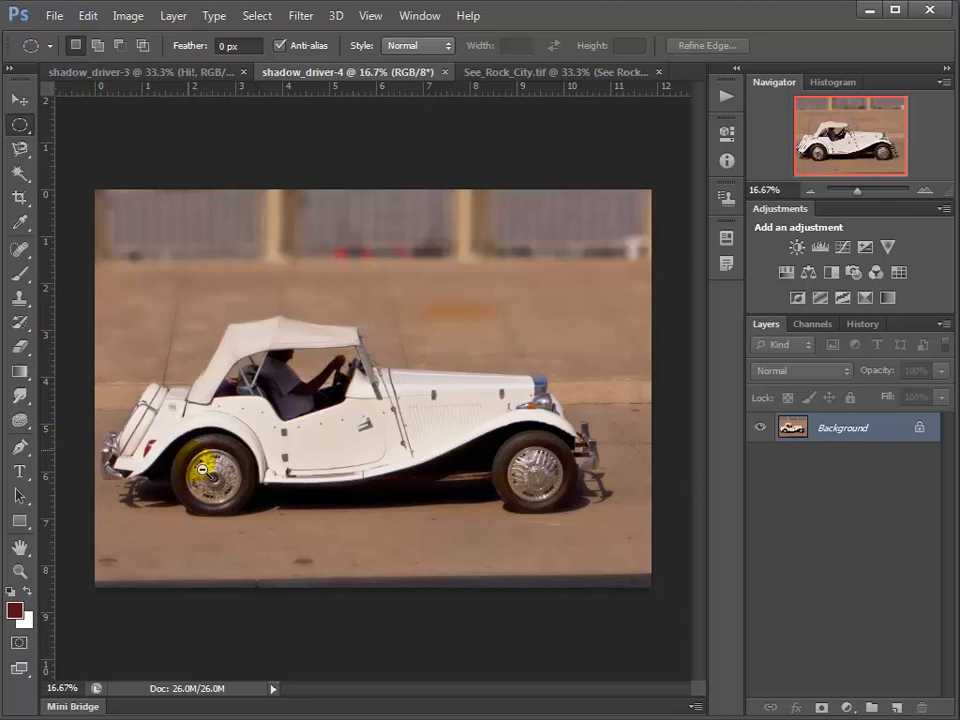
pyautogui.moveTo(203, 470); pyautogui.dragTo(375, 360)
pyautogui.moveTo(386, 426); pyautogui.dragTo(392, 374)
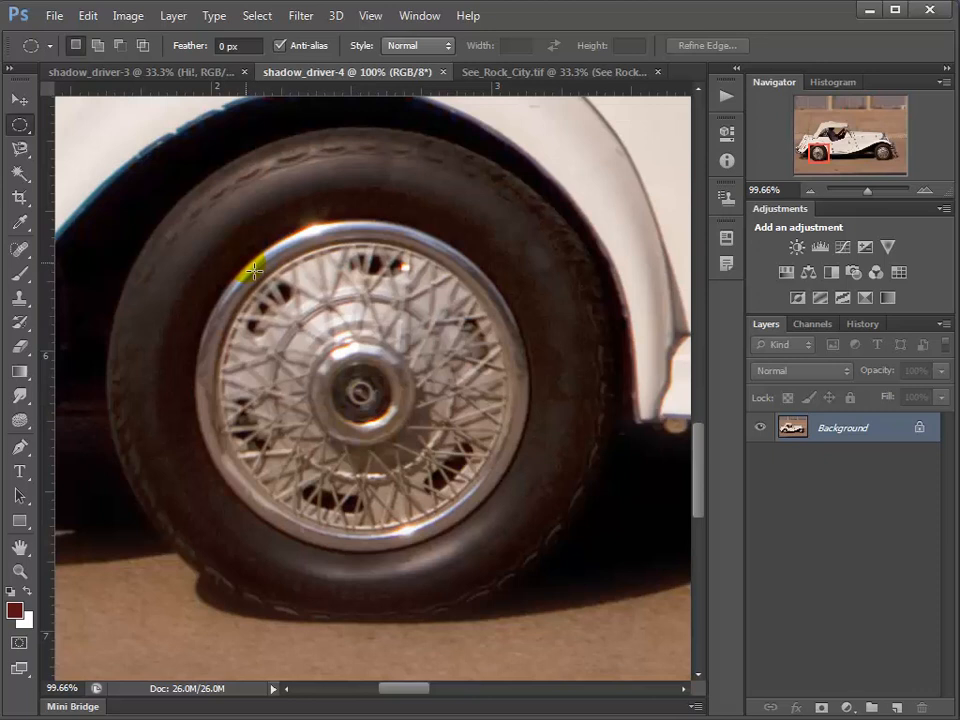
pyautogui.moveTo(255, 270); pyautogui.dragTo(555, 552)
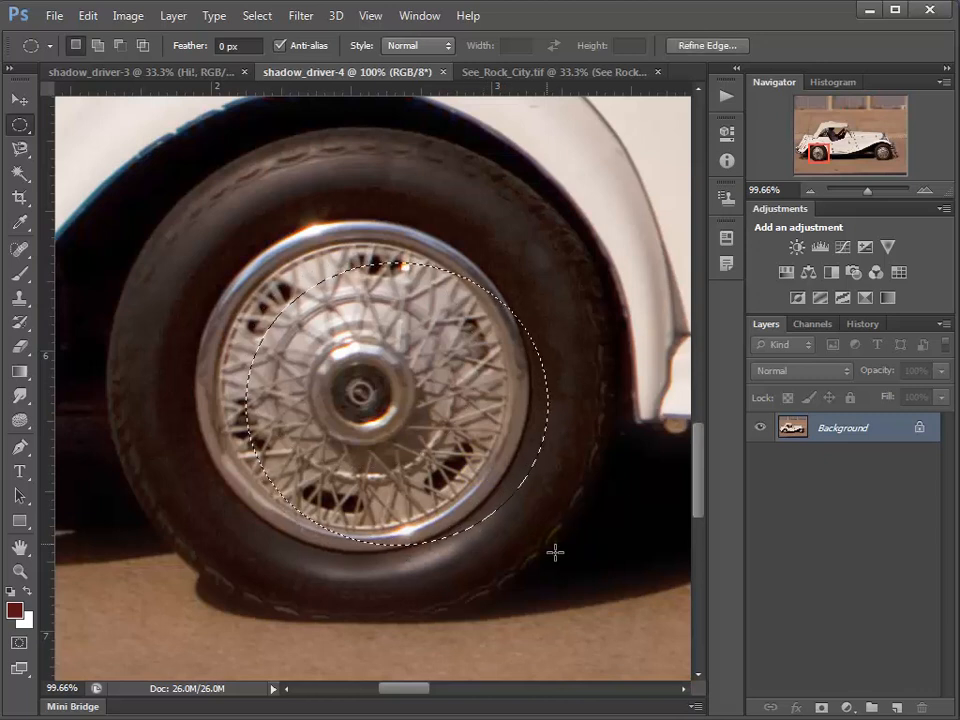
pyautogui.click(285, 265)
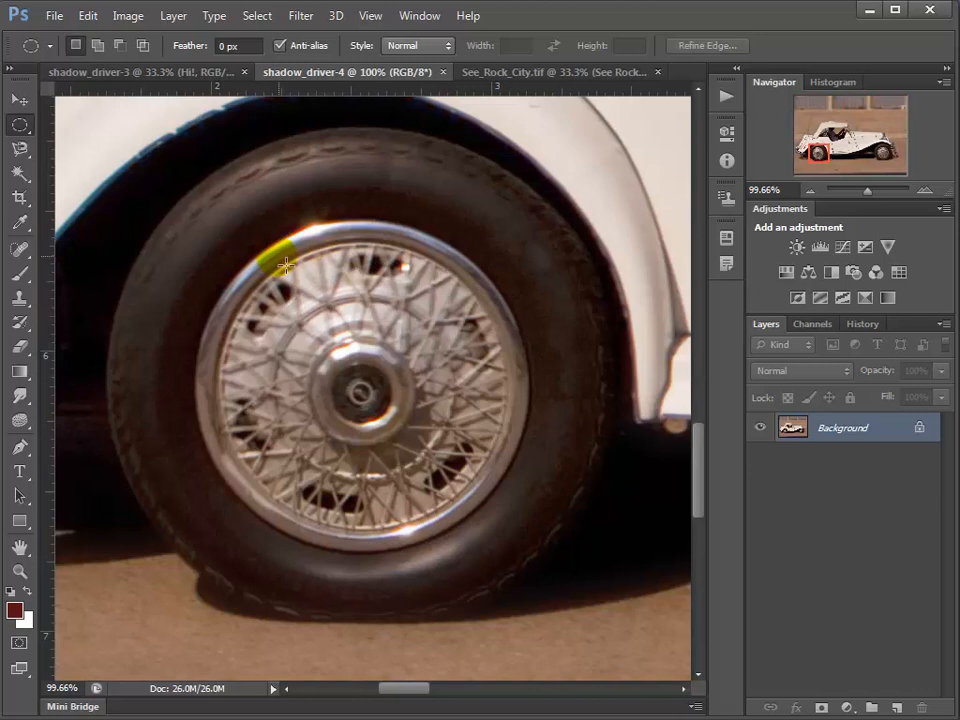
# Select the rear wheel's chrome rim with an elliptical selection, repositioning it while drawing to fit the rim's outer edge.
pyautogui.moveTo(274, 295); pyautogui.dragTo(560, 583)
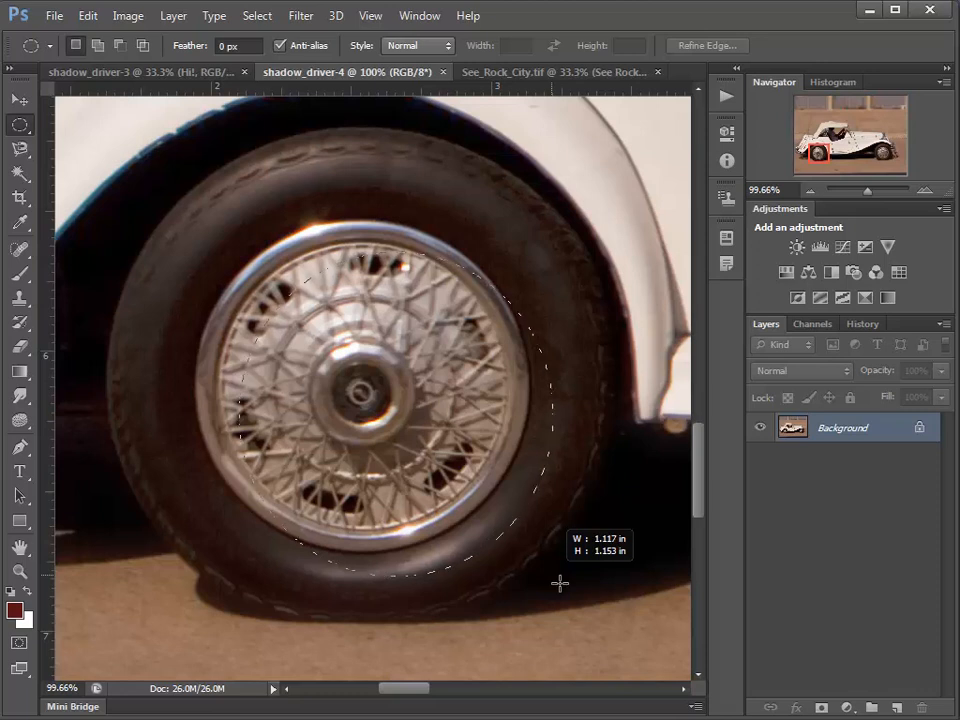
pyautogui.press('space')
pyautogui.moveTo(560, 583); pyautogui.dragTo(535, 560)
pyautogui.press('space')
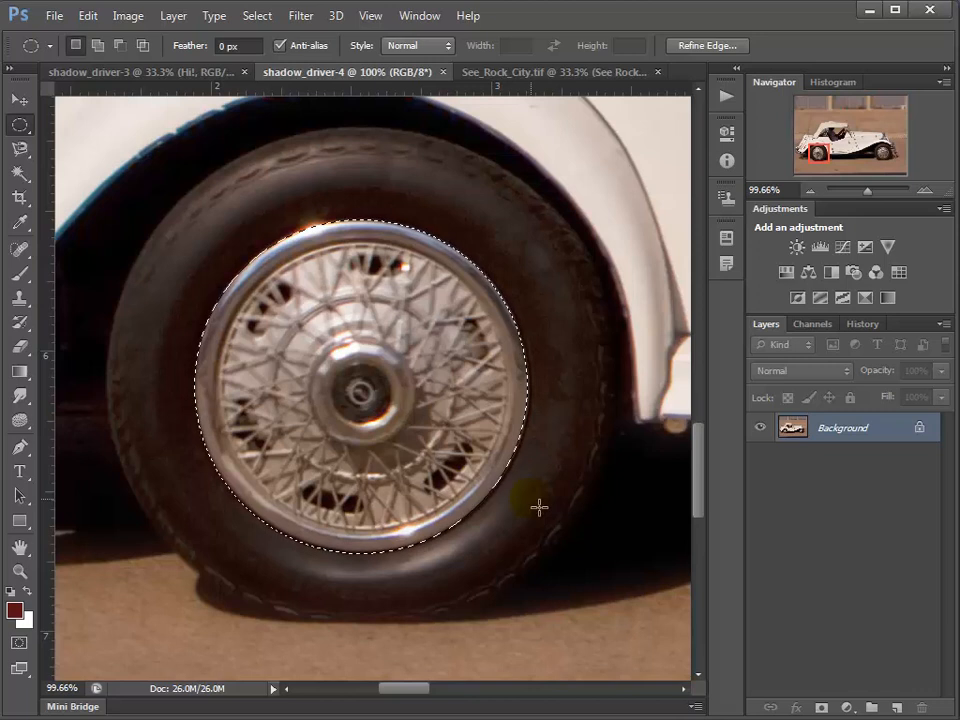
# Apply a Levels adjustment to the selected rear wheel rim with the white input level set to 237.
pyautogui.hotkey('ctrl', '-')
pyautogui.hotkey('ctrl', '-')
pyautogui.hotkey('ctrl', '-')
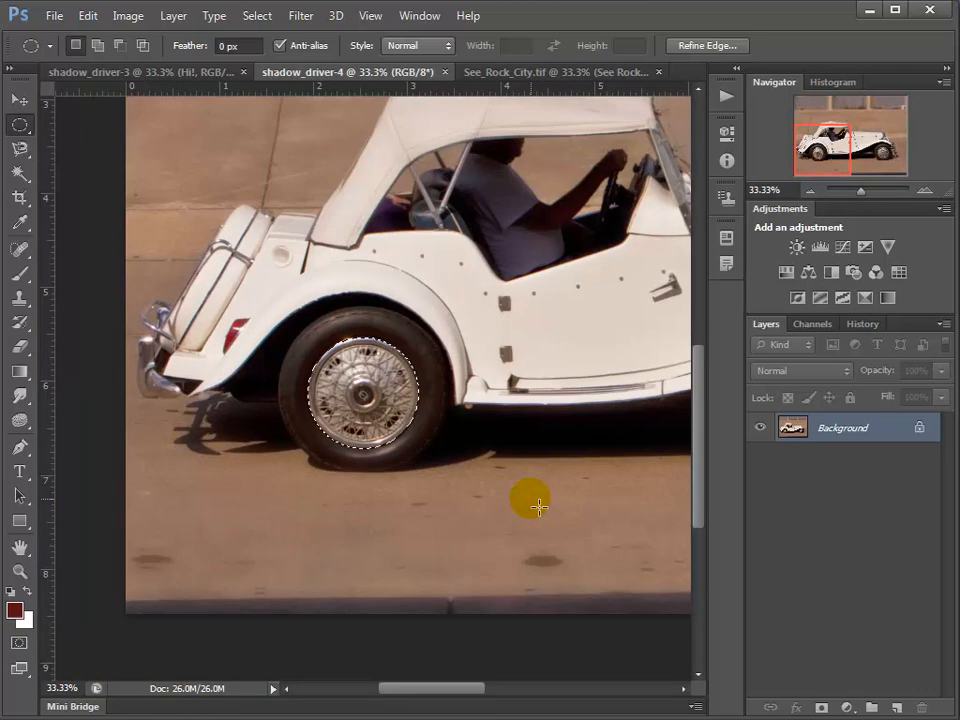
pyautogui.scroll(1, 499, 439)
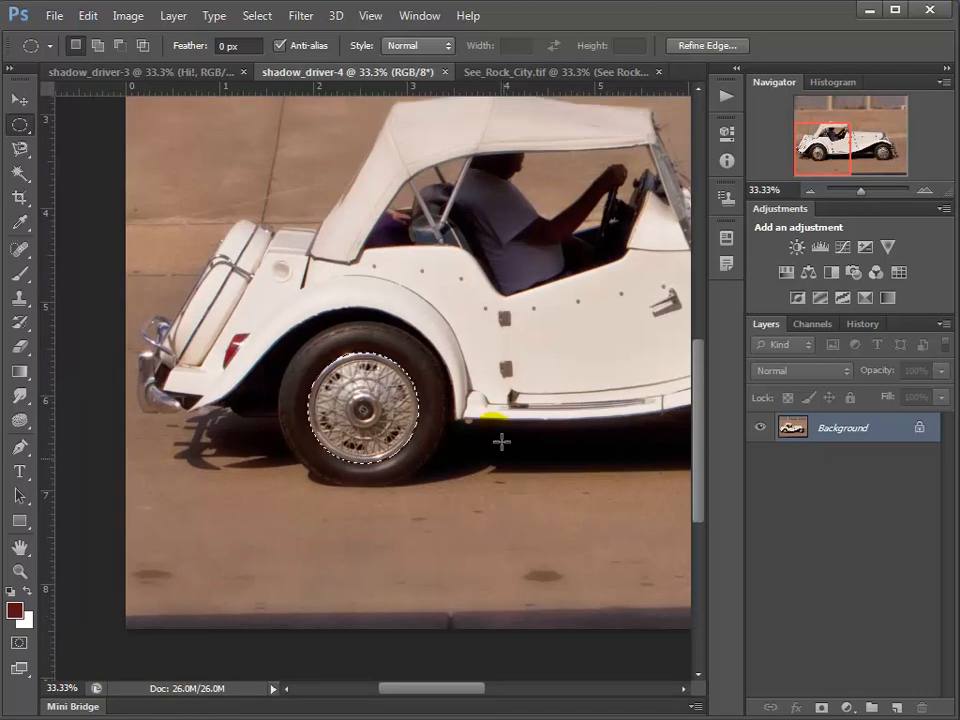
pyautogui.click(124, 14)
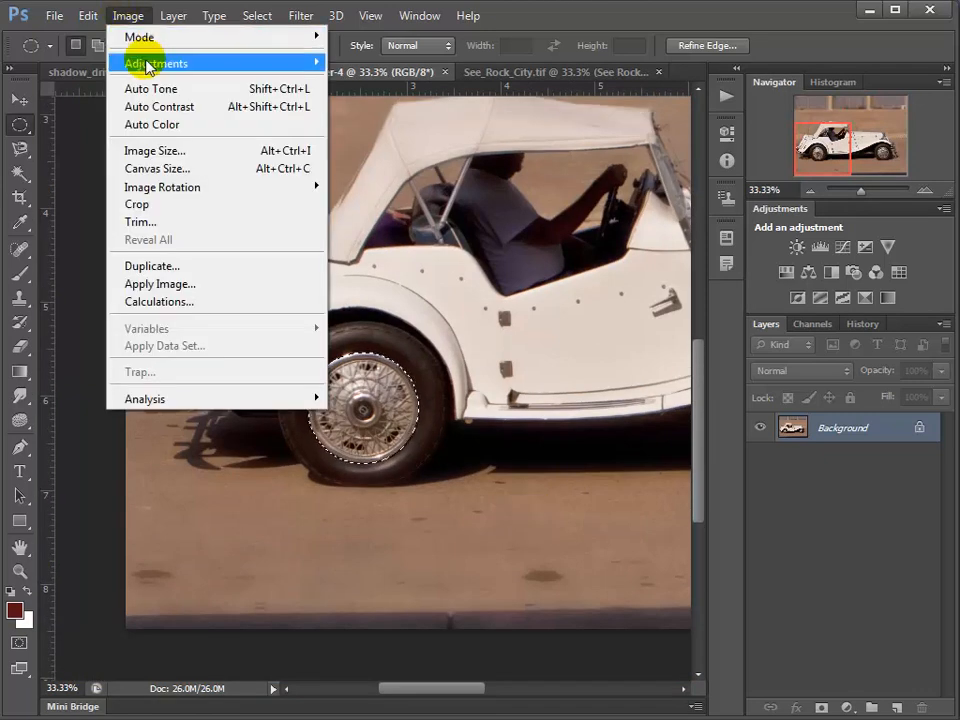
pyautogui.moveTo(147, 66)
pyautogui.click(418, 79)
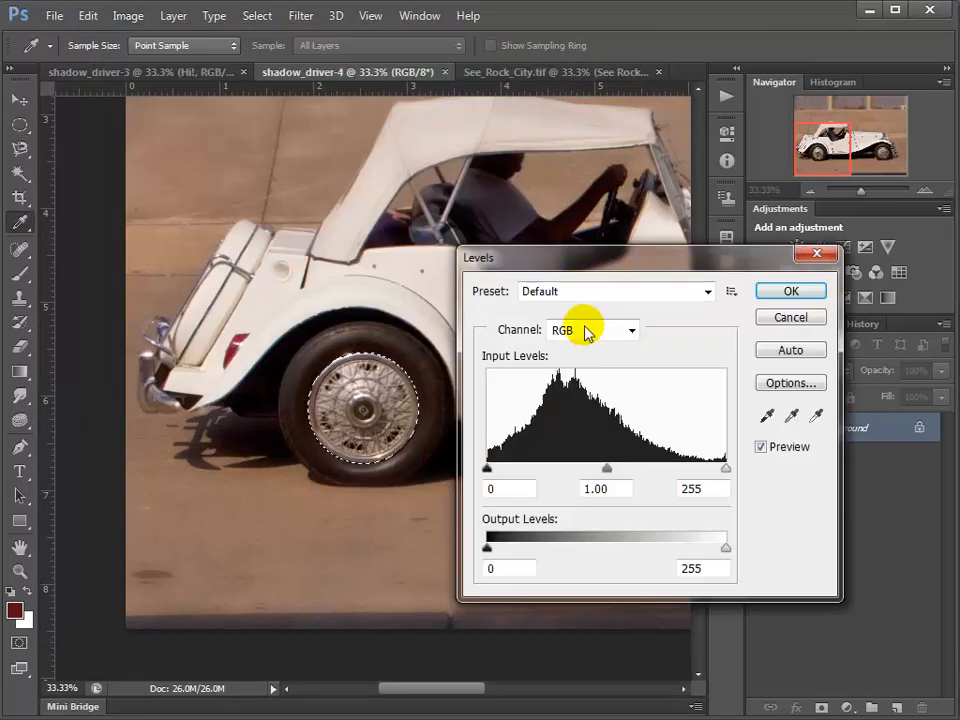
pyautogui.moveTo(597, 260); pyautogui.dragTo(687, 273)
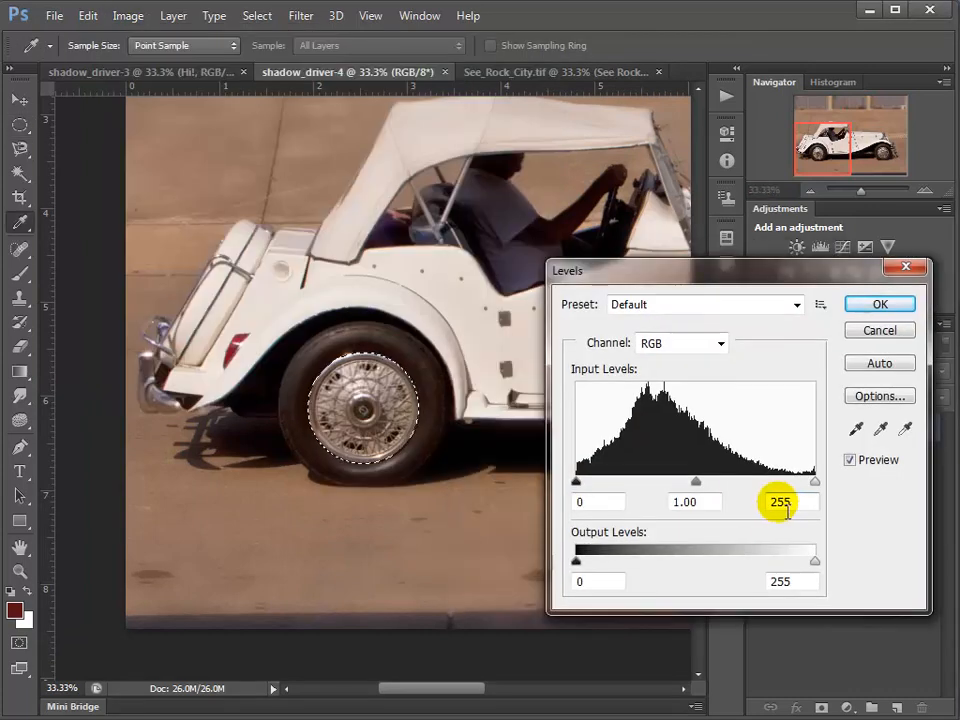
pyautogui.moveTo(816, 482); pyautogui.dragTo(799, 508)
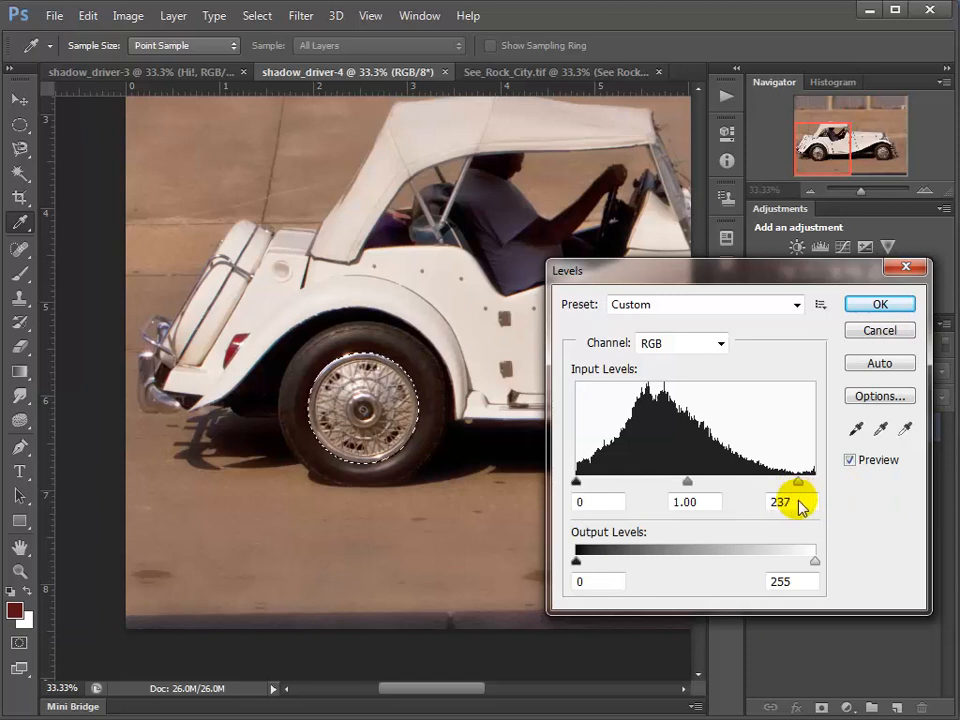
pyautogui.click(880, 305)
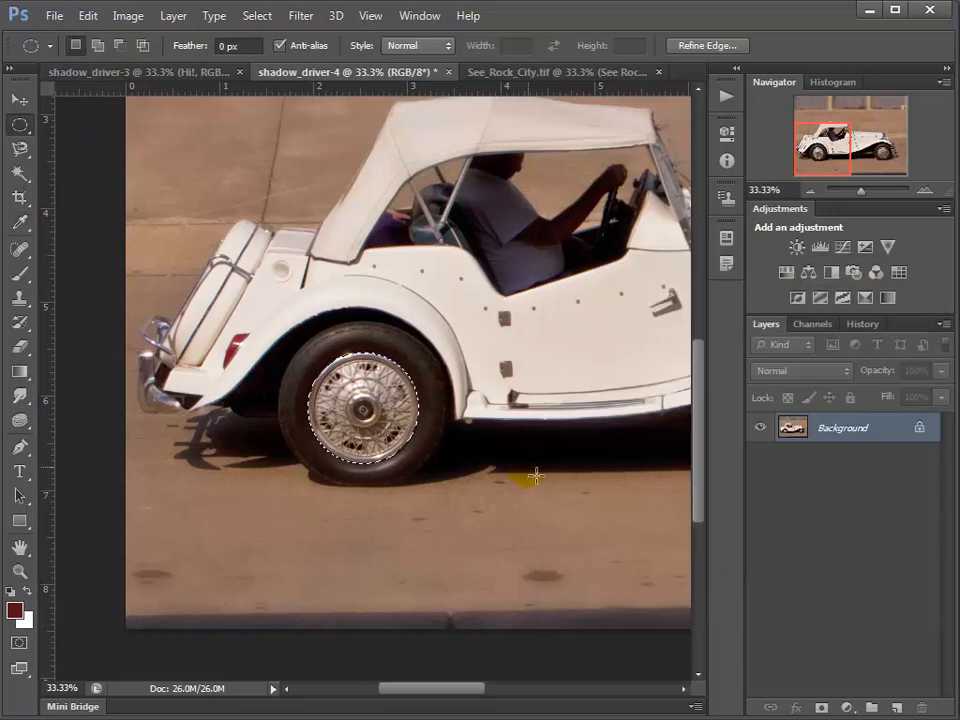
# Deselect the rear wheel's rim in the car photo.
pyautogui.moveTo(395, 470); pyautogui.dragTo(215, 472)
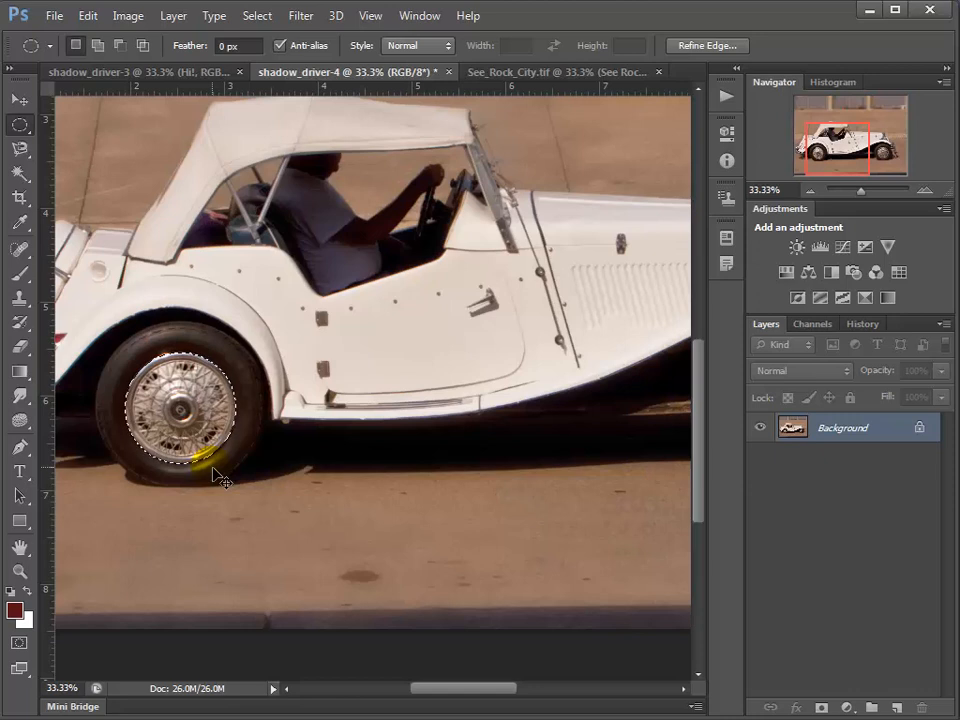
pyautogui.hotkey('ctrl', '-')
pyautogui.hotkey('ctrl', '-')
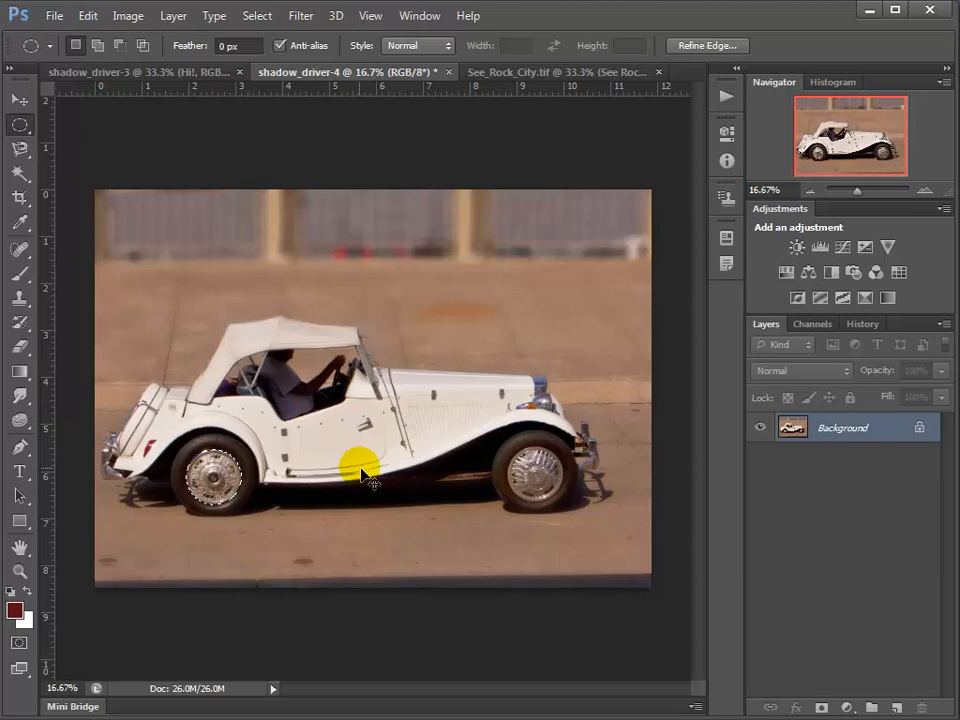
pyautogui.hotkey('ctrl', 'd')
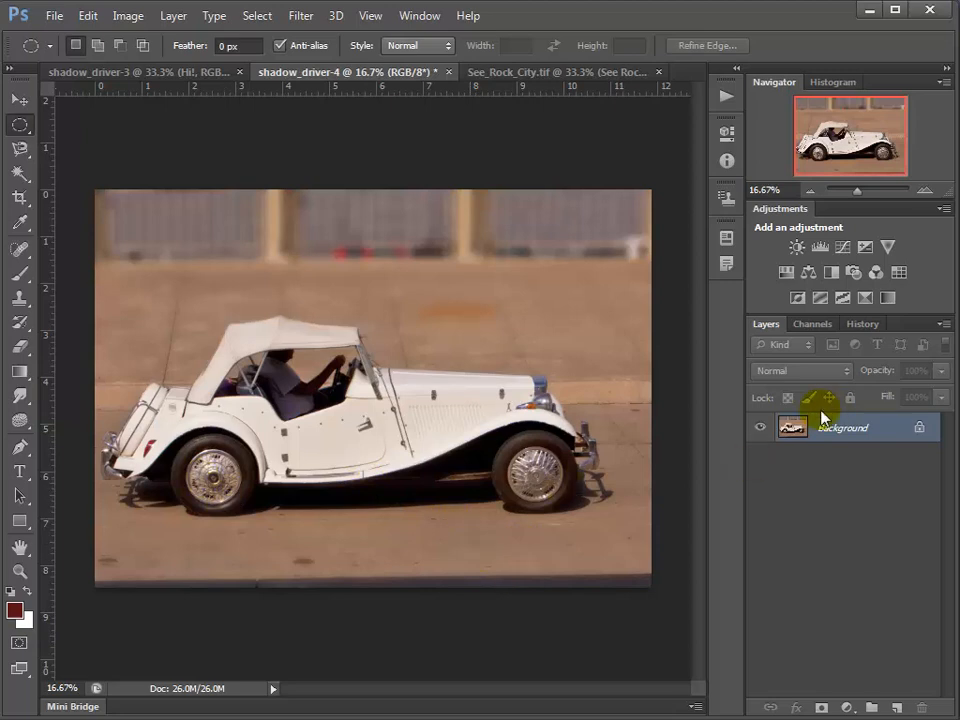
# Compare the photo's history states before and after the rim's Levels adjustment, and return to the latest Deselect state.
pyautogui.click(866, 325)
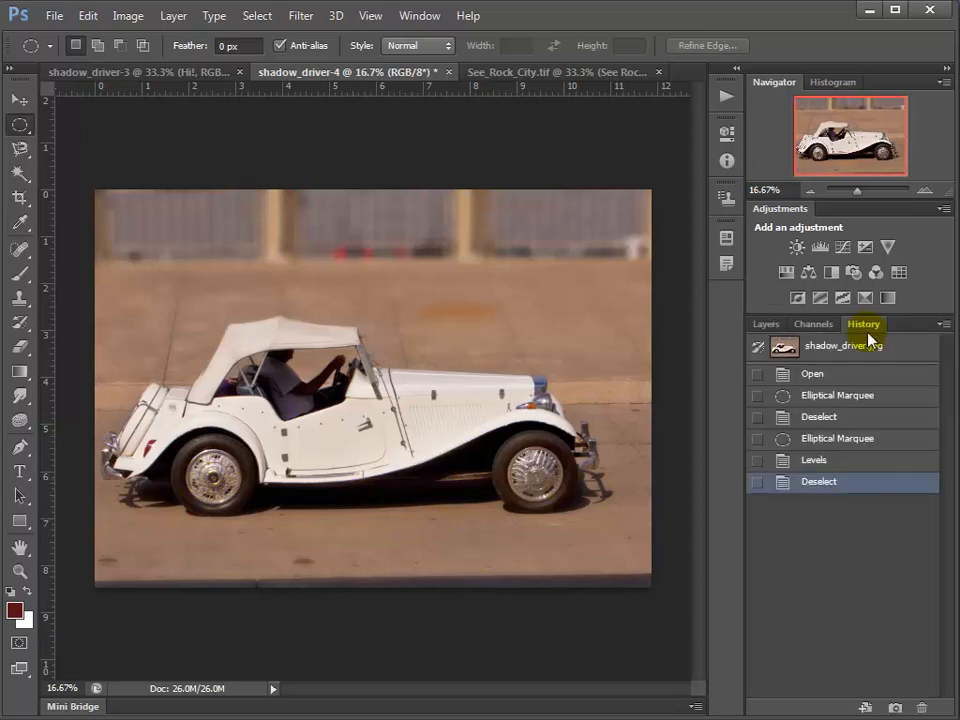
pyautogui.click(829, 466)
pyautogui.click(848, 443)
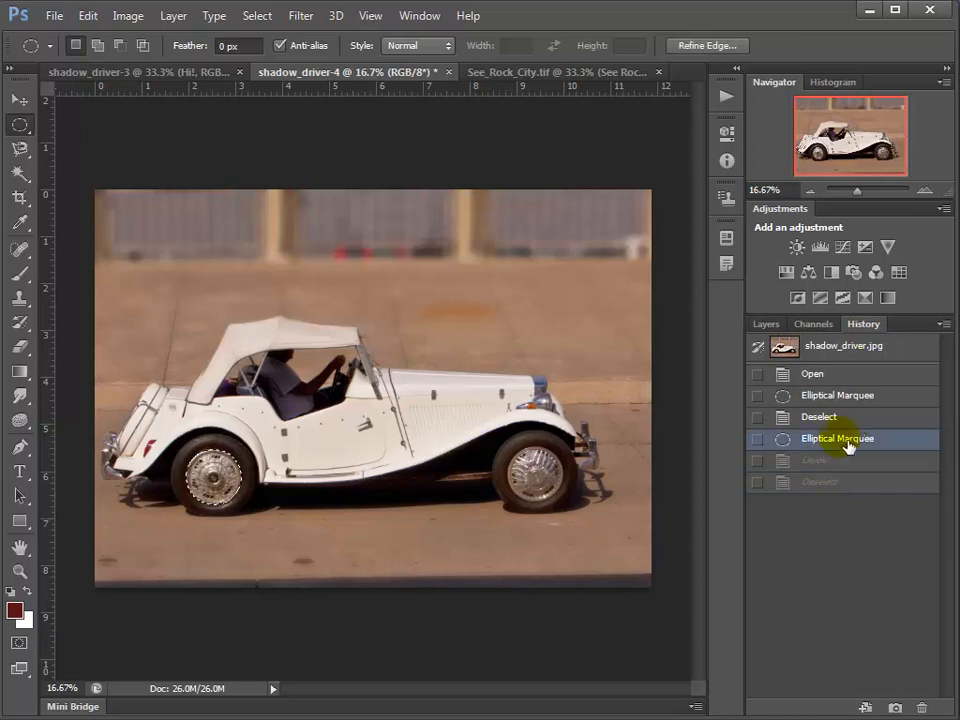
pyautogui.click(856, 483)
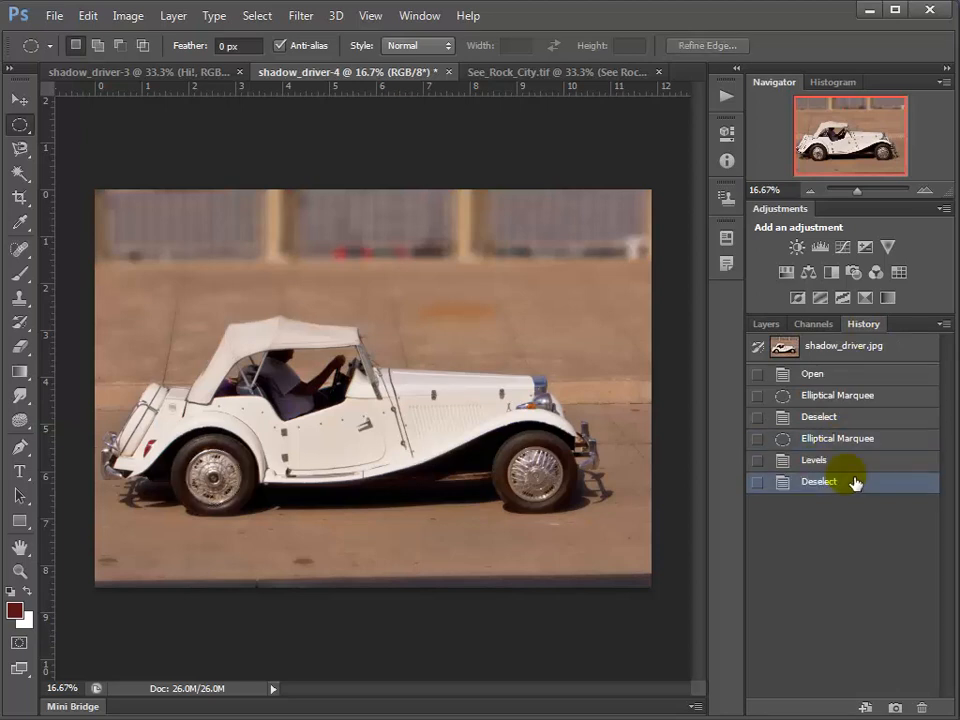
pyautogui.click(861, 420)
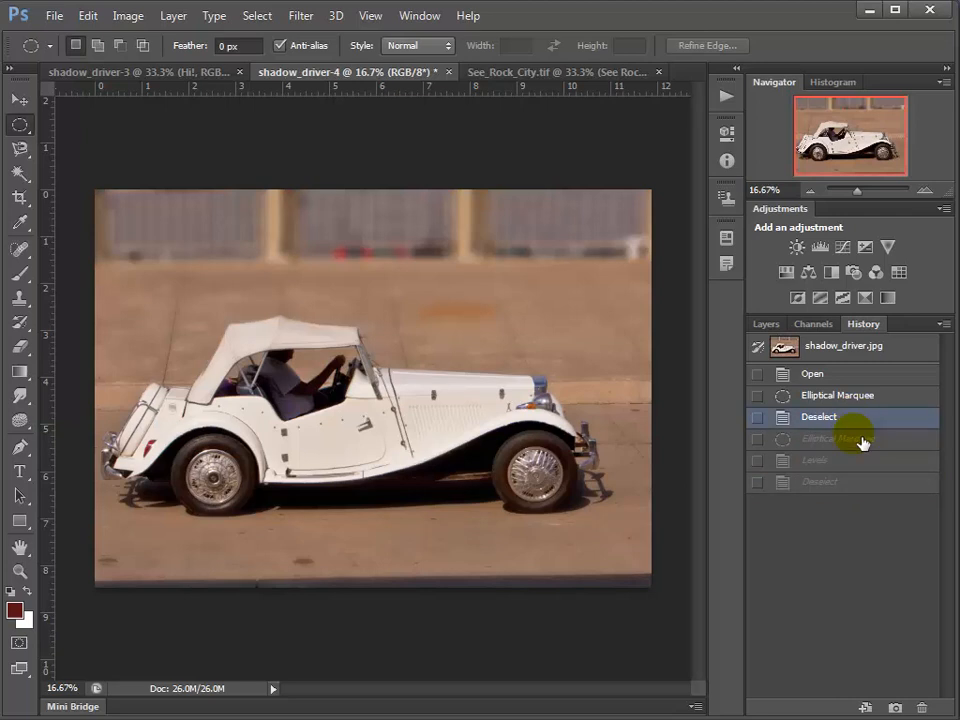
pyautogui.click(860, 485)
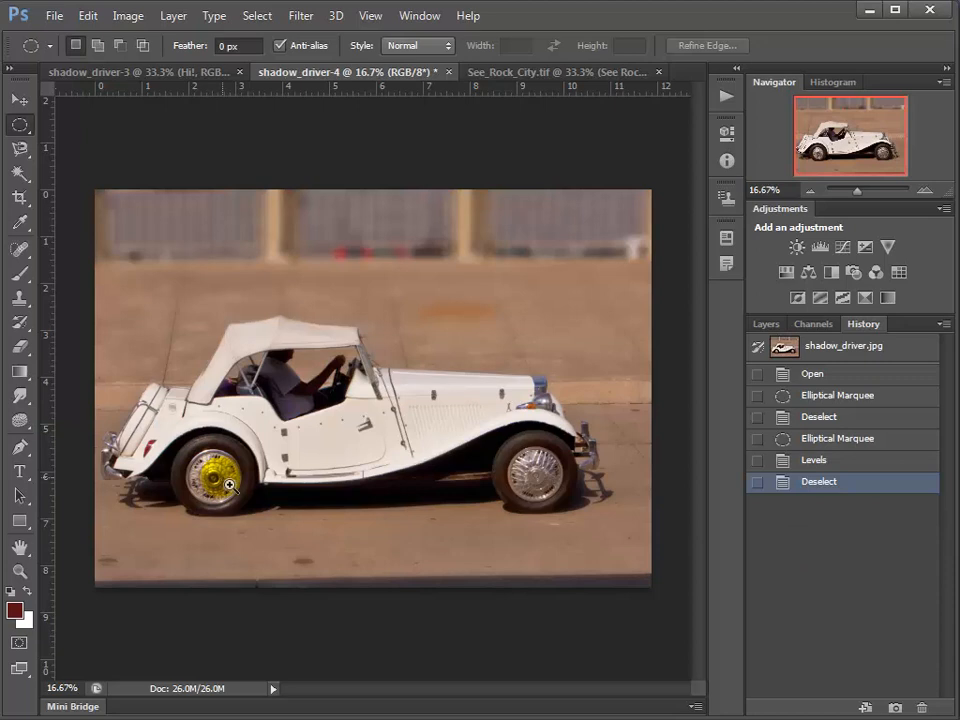
# Try elliptical selections starting from the rear wheel's hub and discard them.
pyautogui.moveTo(194, 449); pyautogui.dragTo(353, 603)
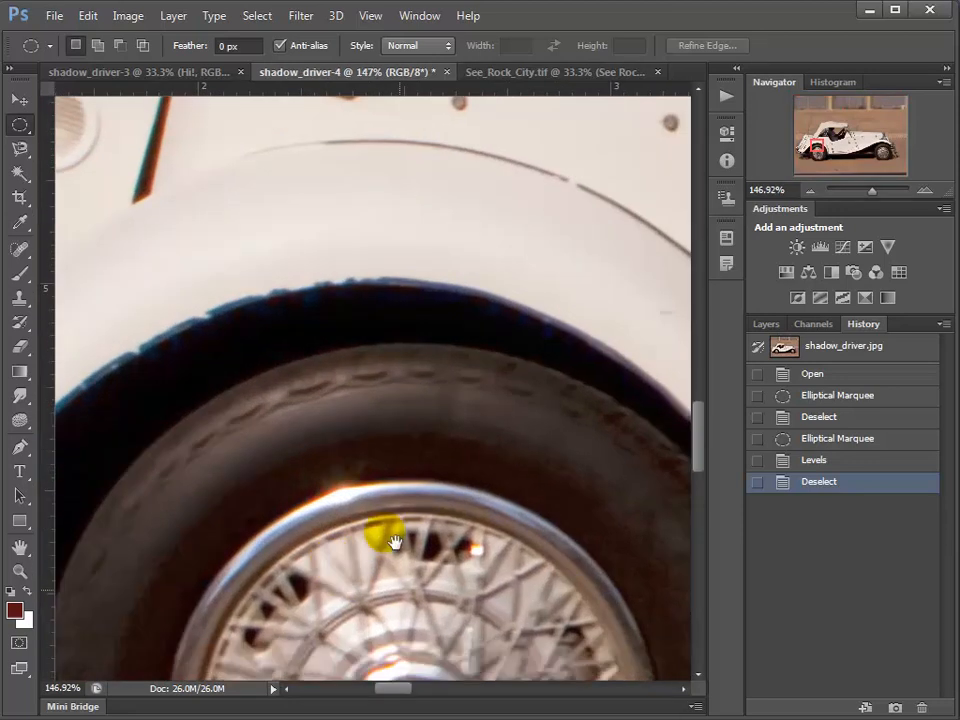
pyautogui.moveTo(386, 531); pyautogui.dragTo(331, 239)
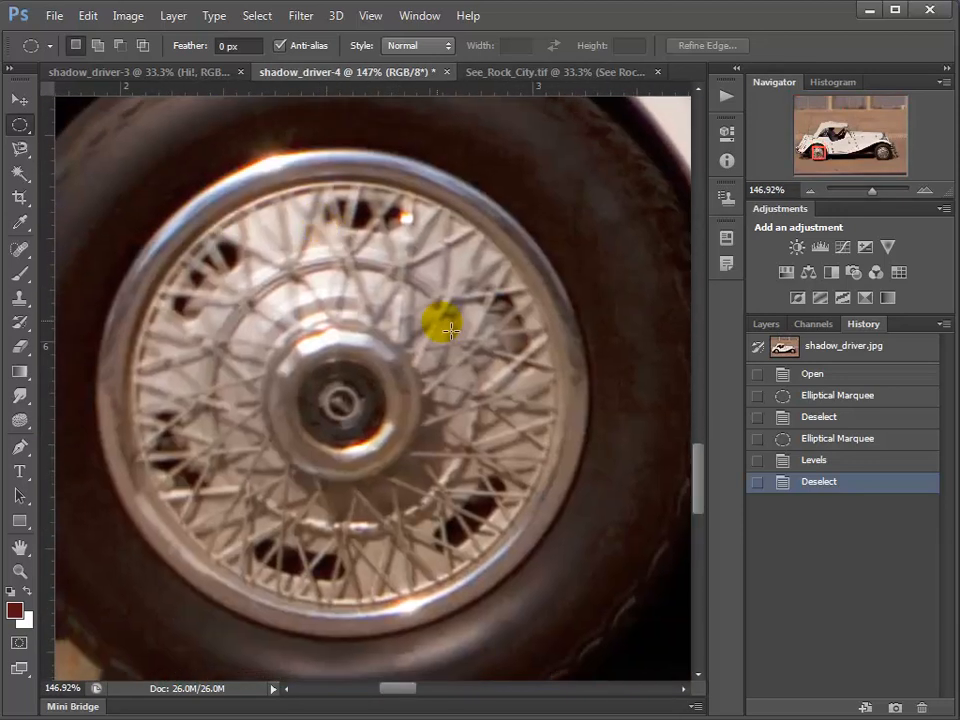
pyautogui.click(766, 327)
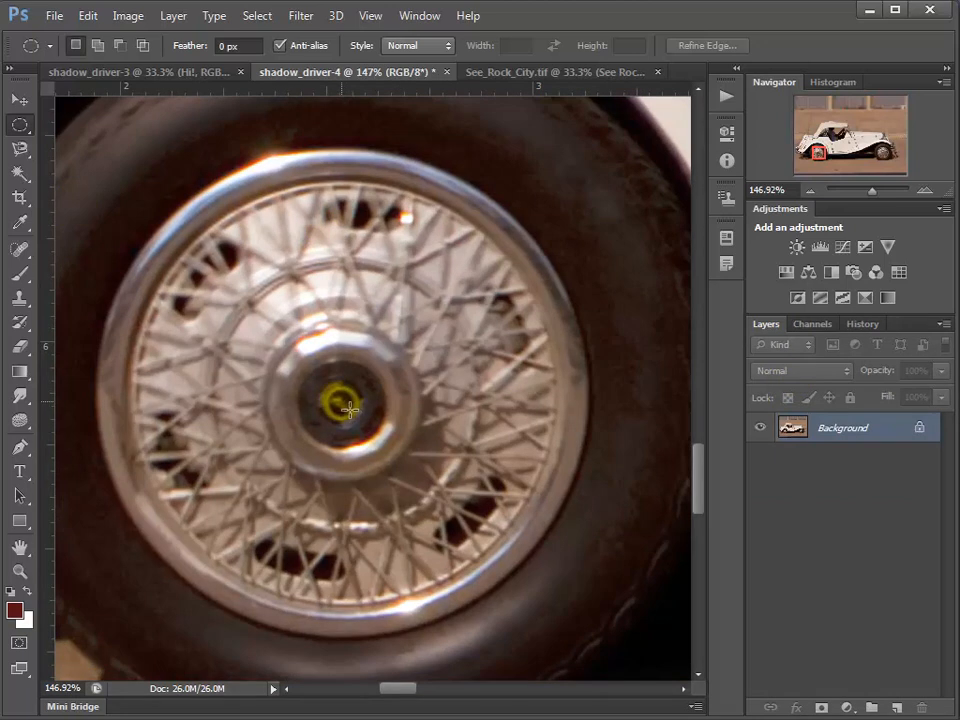
pyautogui.moveTo(347, 406); pyautogui.dragTo(215, 215)
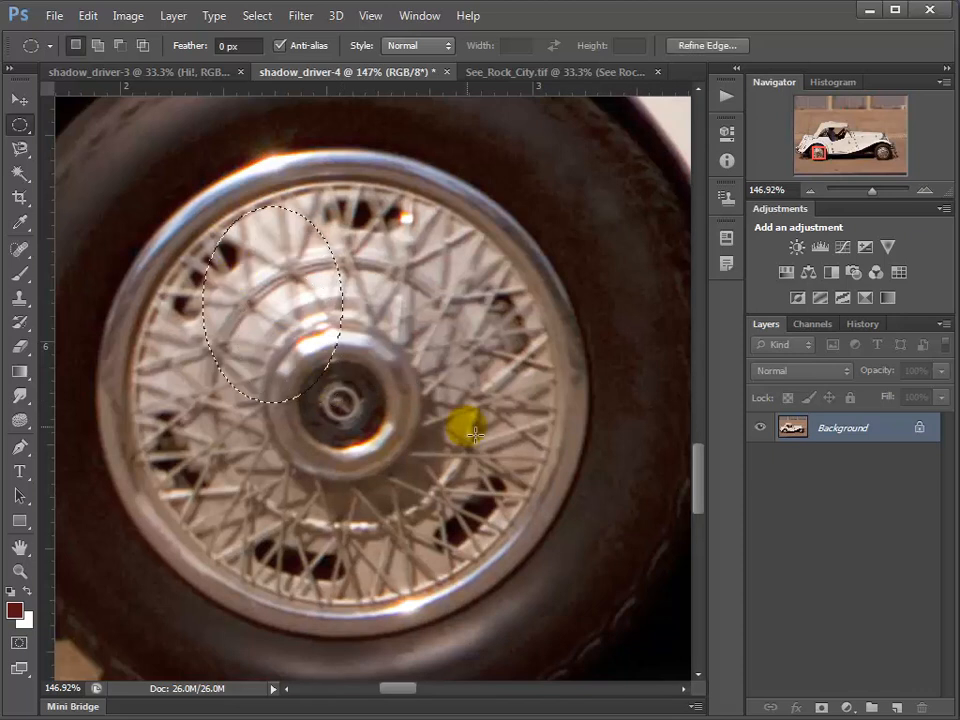
pyautogui.click(338, 402)
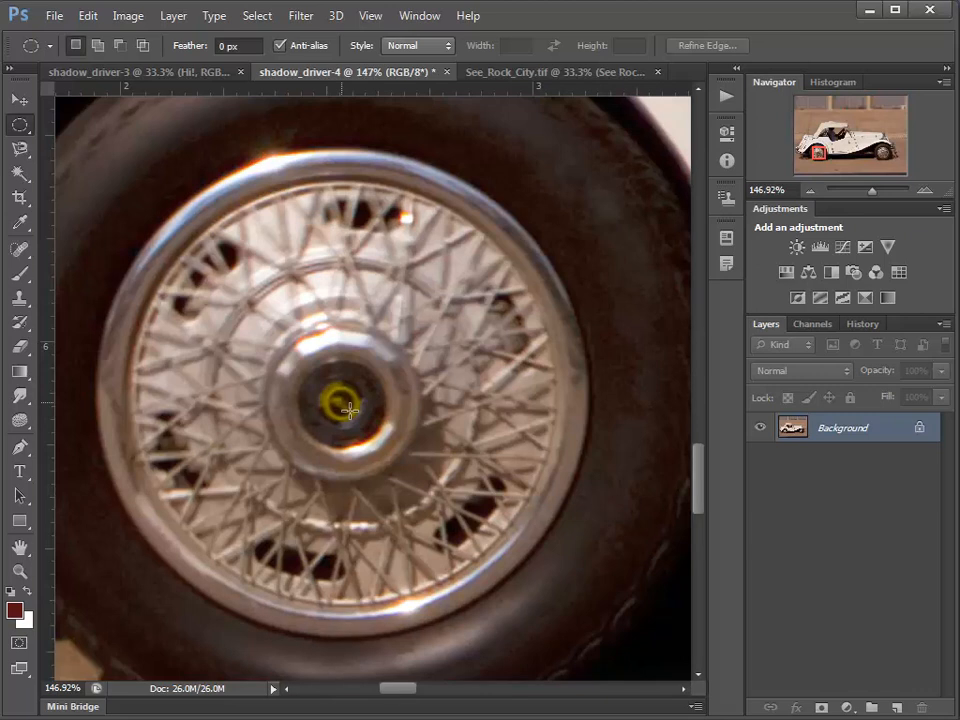
pyautogui.moveTo(349, 410); pyautogui.dragTo(221, 195)
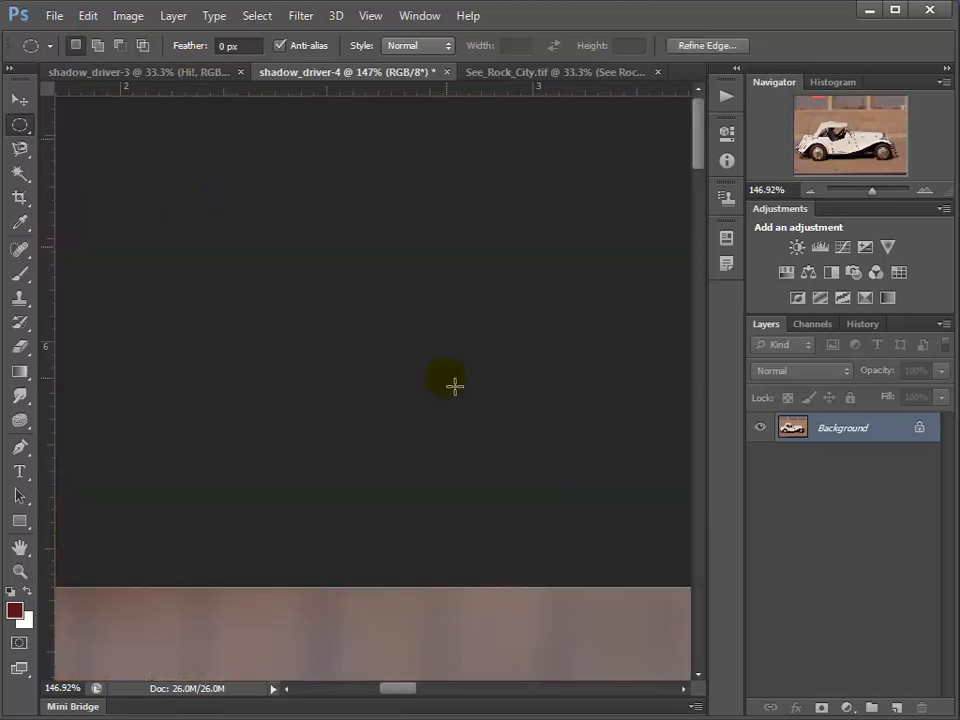
pyautogui.hotkey('ctrl', '0')
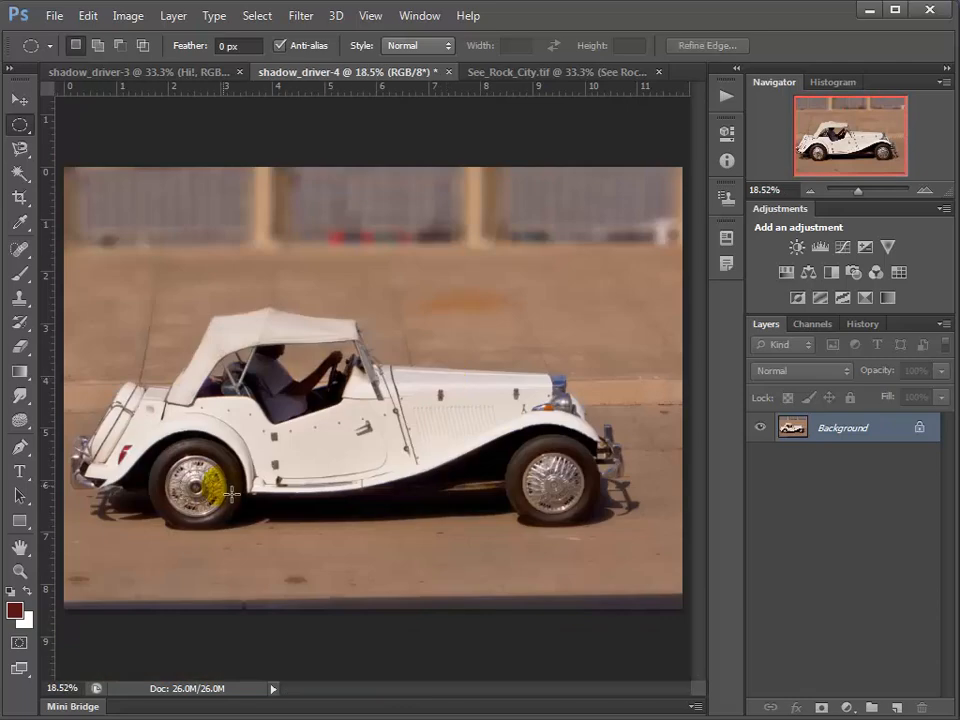
# Try a circular Elliptical Marquee selection drawn outward from the rear wheel's hub centre to the rim.
pyautogui.scroll(3, 218, 512)
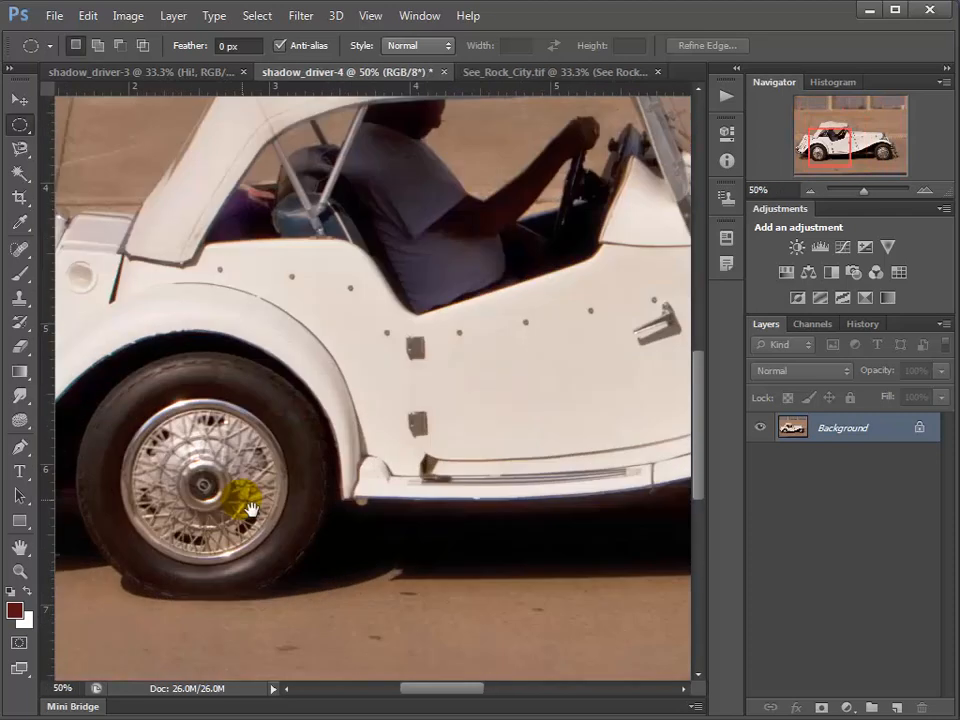
pyautogui.moveTo(251, 510); pyautogui.dragTo(409, 445)
pyautogui.keyDown('ctrl'); pyautogui.click(381, 429); pyautogui.keyUp('ctrl')
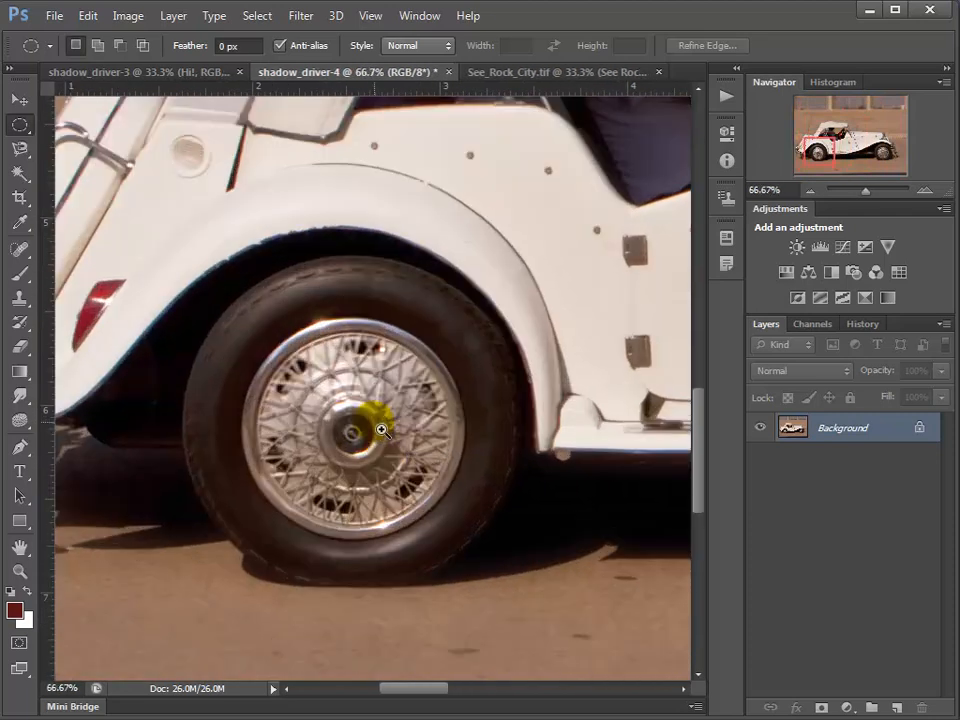
pyautogui.keyDown('ctrl'); pyautogui.click(363, 441); pyautogui.keyUp('ctrl')
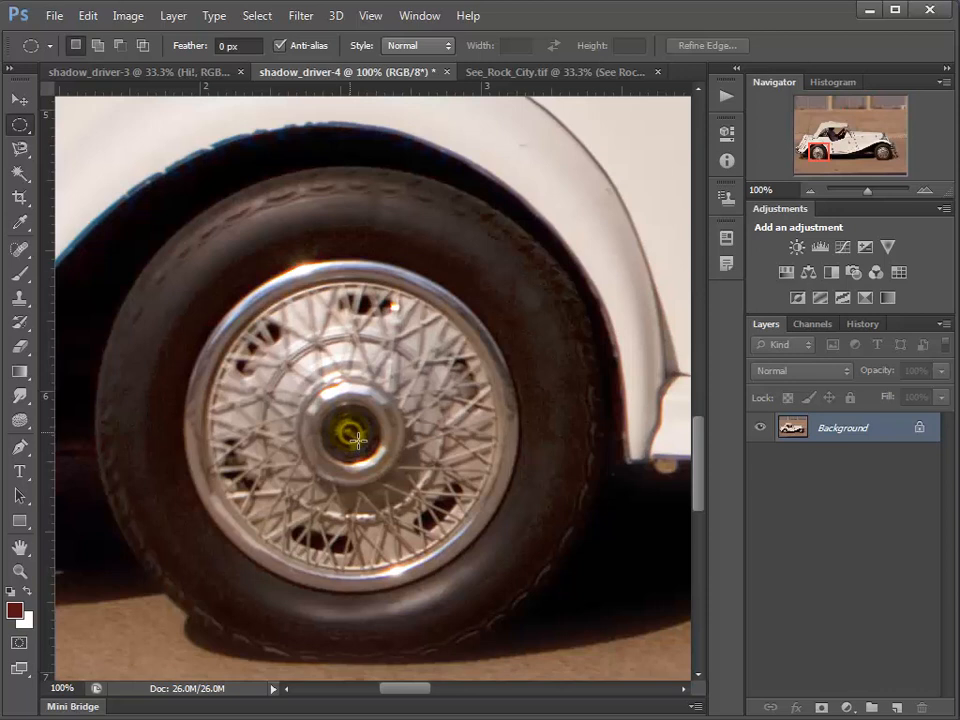
pyautogui.moveTo(358, 441); pyautogui.dragTo(203, 270)
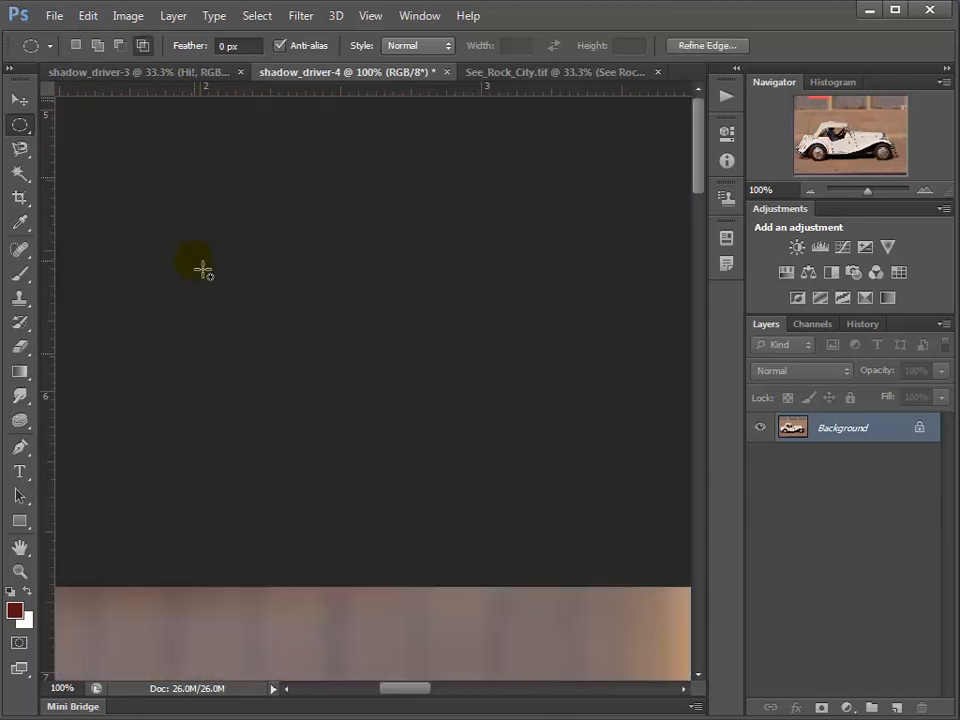
# Examine how closely the elliptical selection fits the rear wheel's chrome rim.
pyautogui.hotkey('ctrl', '-')
pyautogui.hotkey('ctrl', '-')
pyautogui.hotkey('ctrl', '-')
pyautogui.hotkey('ctrl', '-')
pyautogui.hotkey('ctrl', '-')
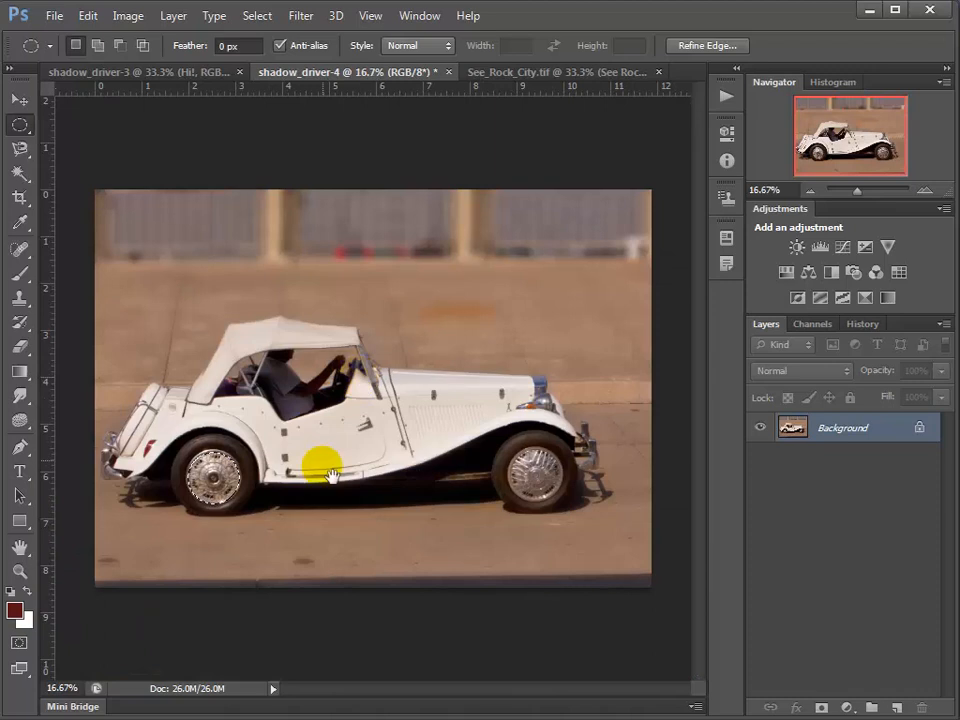
pyautogui.hotkey('ctrl', '+')
pyautogui.hotkey('ctrl', '+')
pyautogui.hotkey('ctrl', '+')
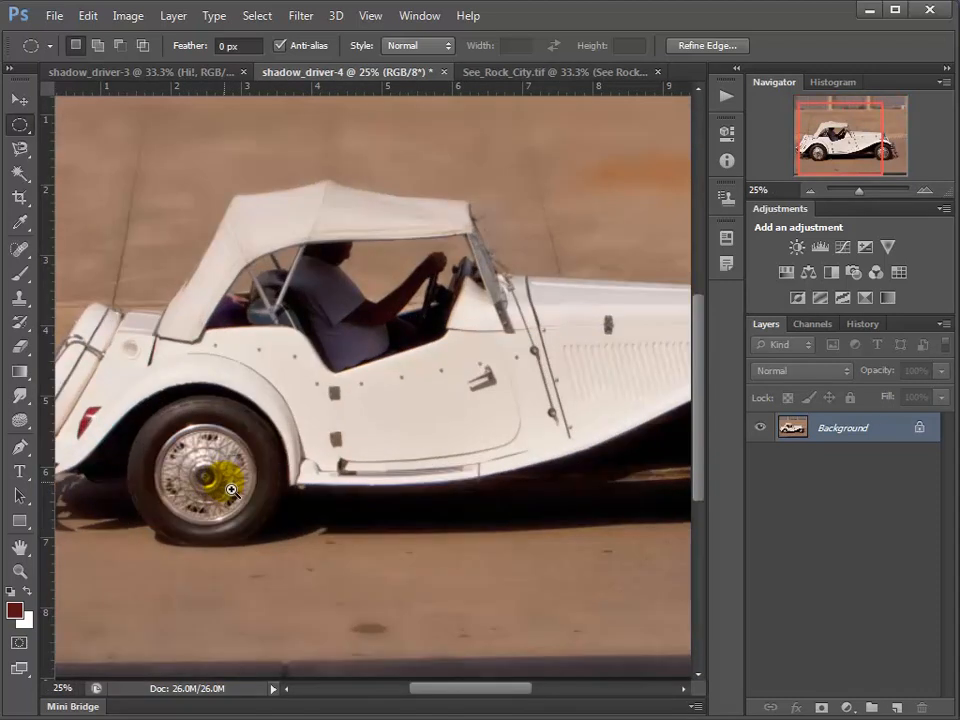
pyautogui.hotkey('ctrl', '+')
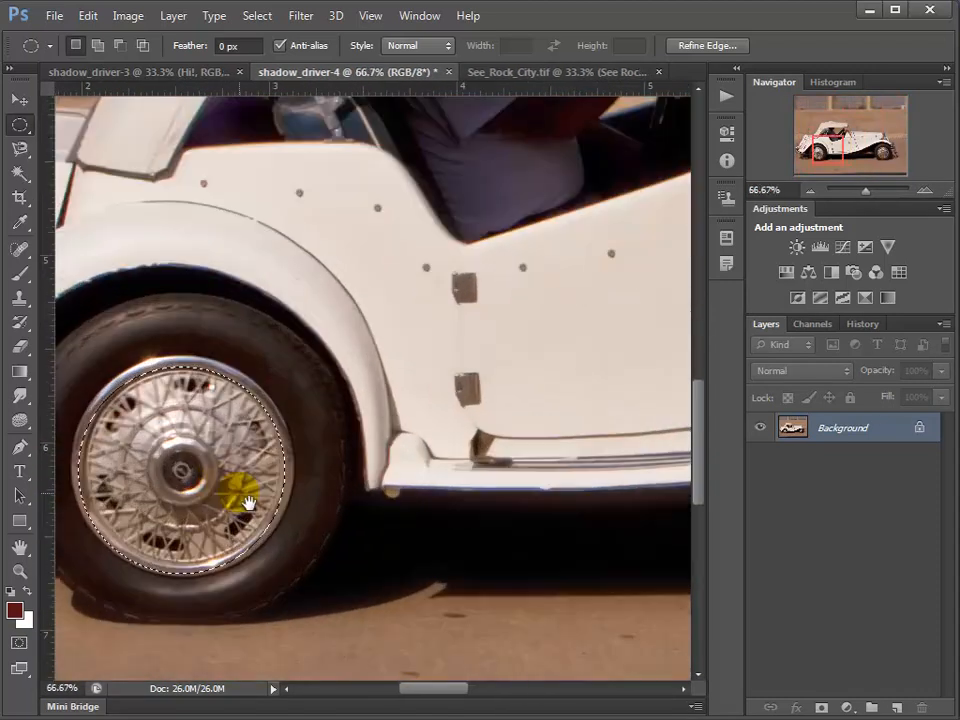
pyautogui.moveTo(225, 489); pyautogui.dragTo(450, 417)
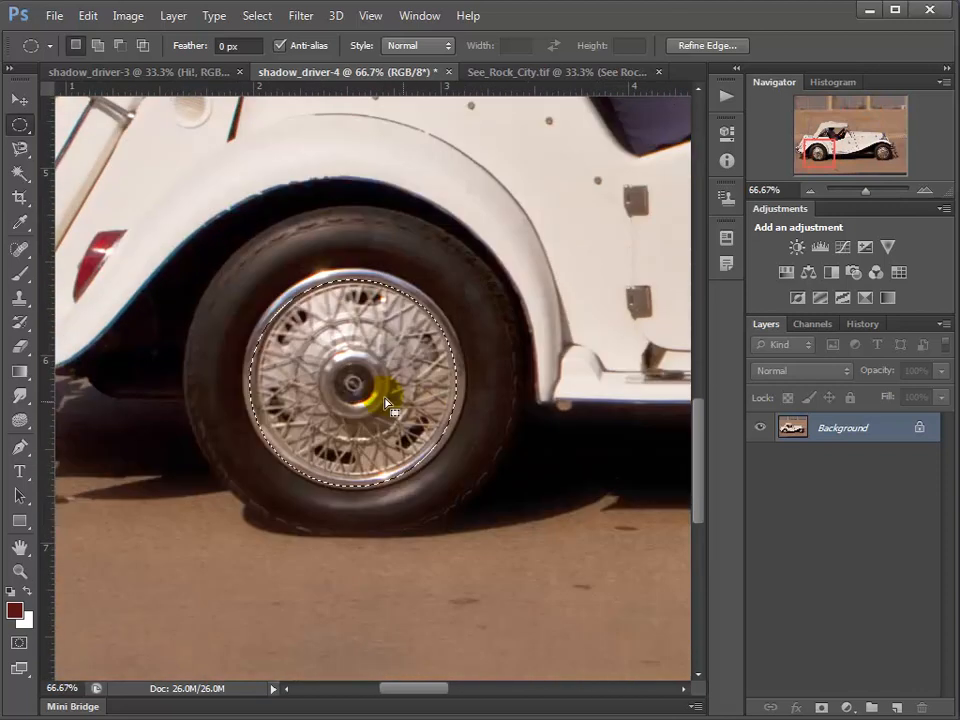
# Replace the selection with a new circular one drawn from the rear wheel's hub centre, and shift it up slightly to fit the rim.
pyautogui.hotkey('ctrl', 'd')
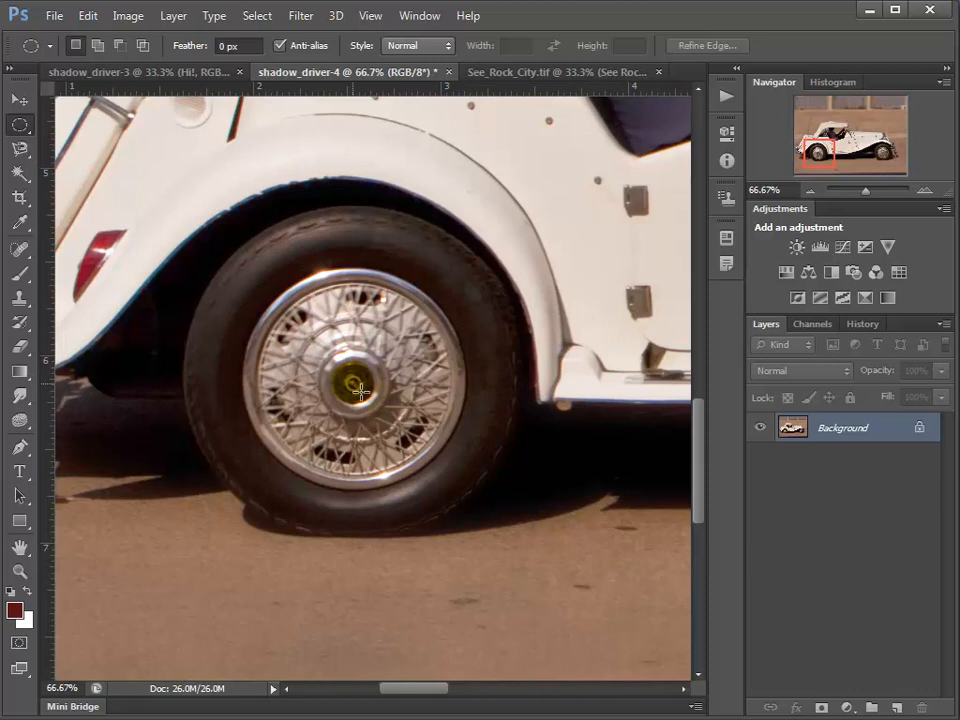
pyautogui.moveTo(360, 390); pyautogui.dragTo(249, 192)
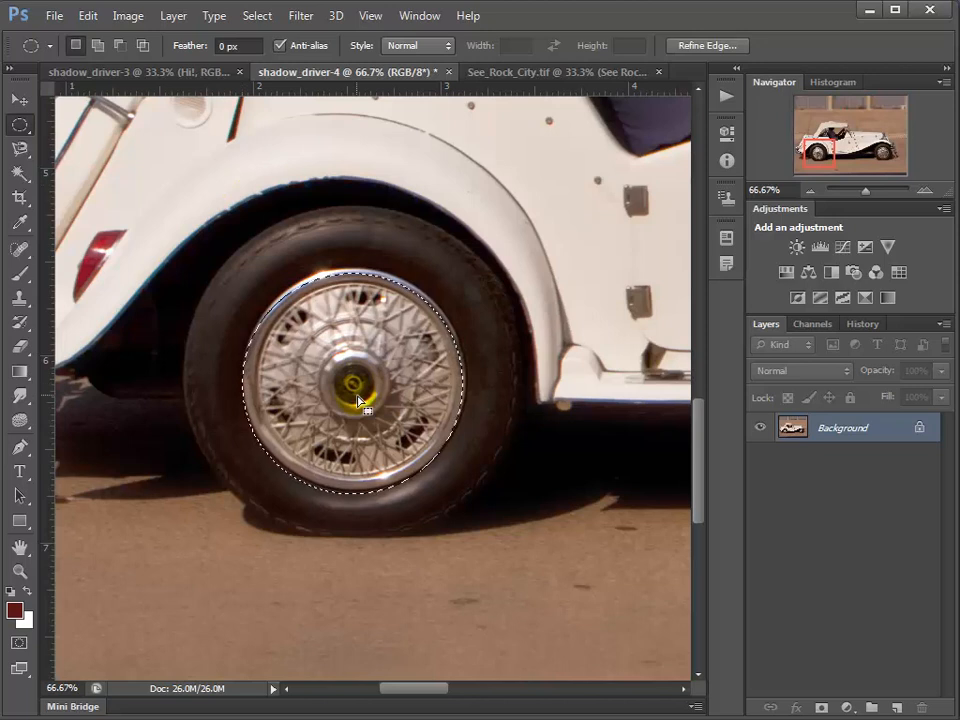
pyautogui.moveTo(357, 396); pyautogui.dragTo(357, 388)
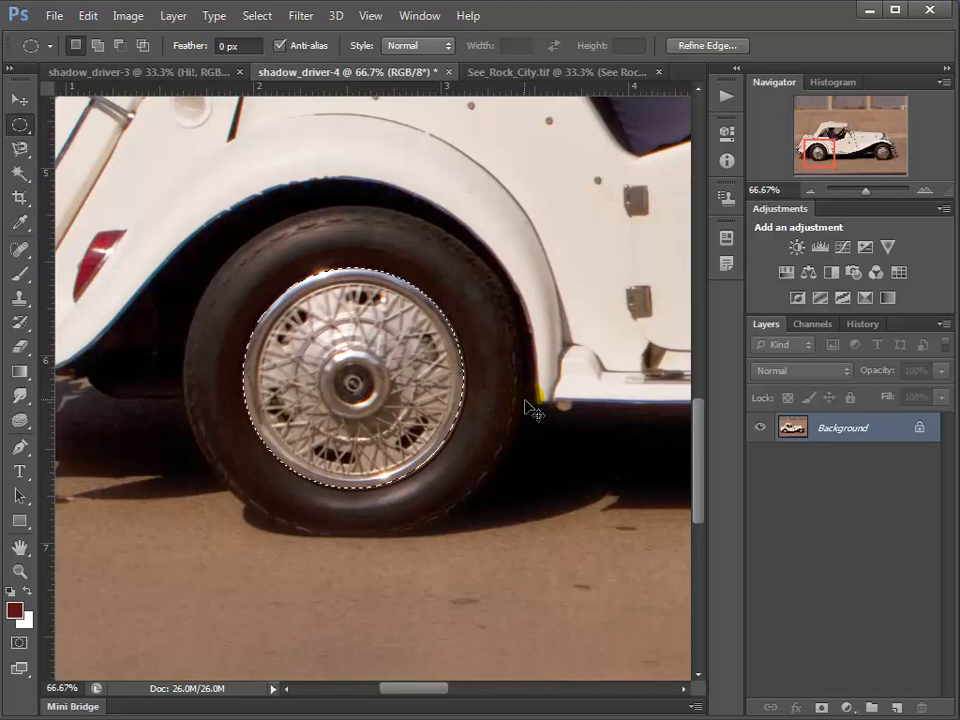
# Apply a Levels adjustment to the selected rear wheel rim, with the shadow input at 32 and midtones at 1.34.
pyautogui.click(124, 15)
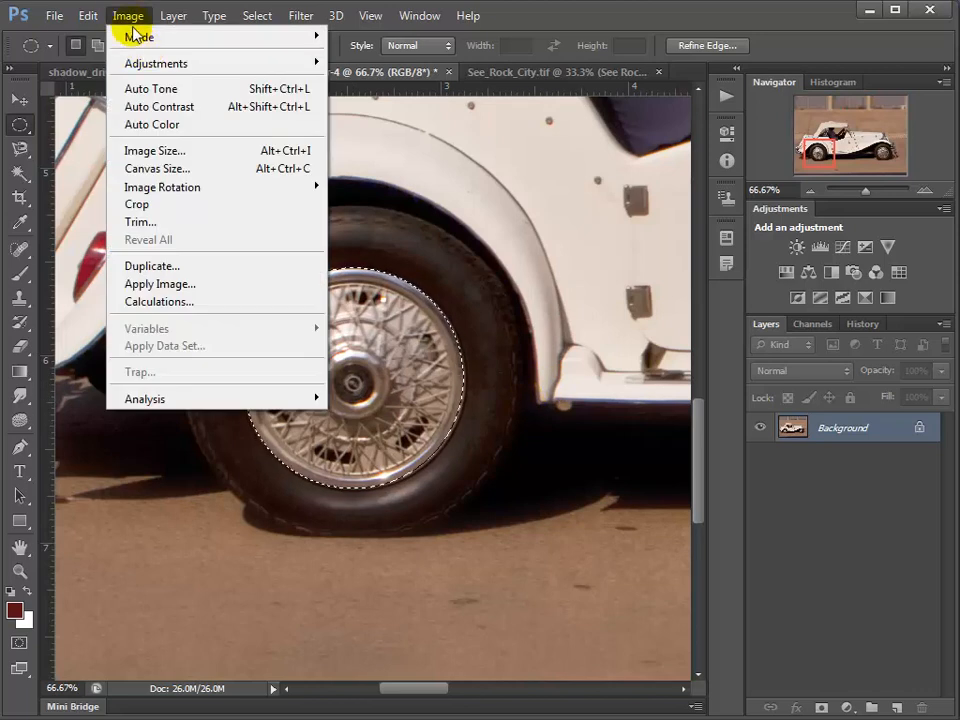
pyautogui.moveTo(322, 70)
pyautogui.click(364, 81)
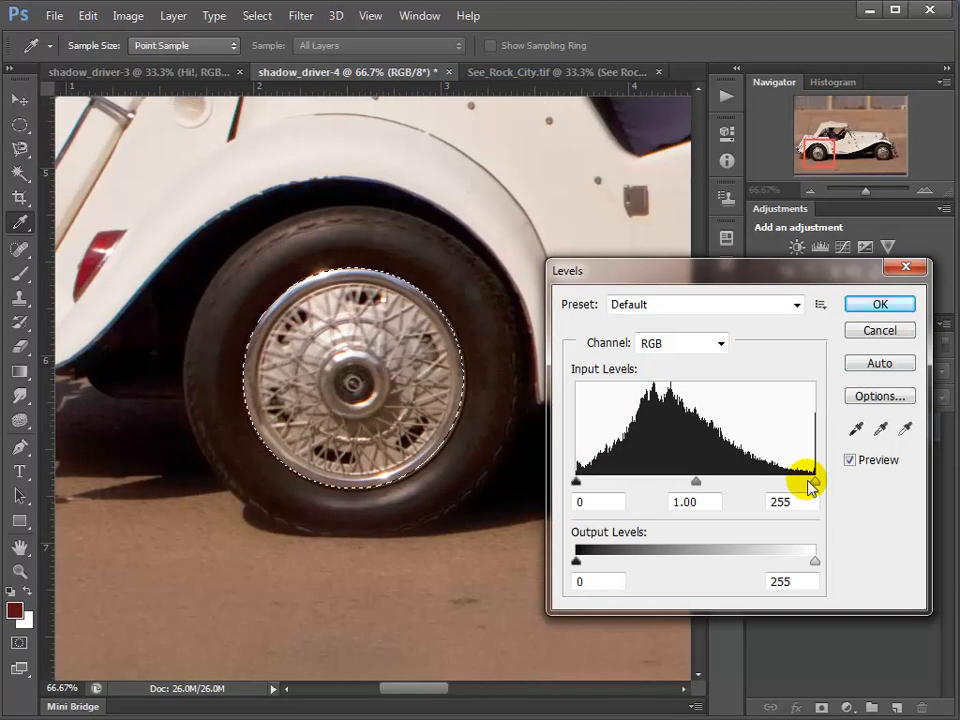
pyautogui.moveTo(702, 487)
pyautogui.mouseDown()
pyautogui.moveTo(660, 497)
pyautogui.moveTo(713, 484)
pyautogui.mouseUp()
pyautogui.moveTo(576, 483); pyautogui.dragTo(606, 486)
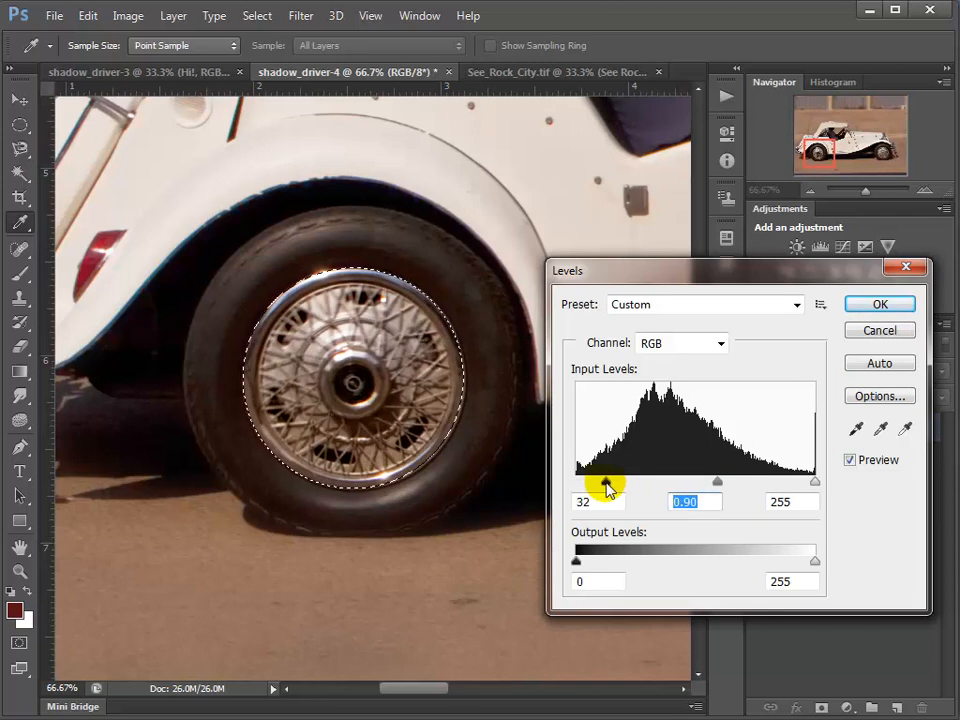
pyautogui.moveTo(716, 485); pyautogui.dragTo(690, 490)
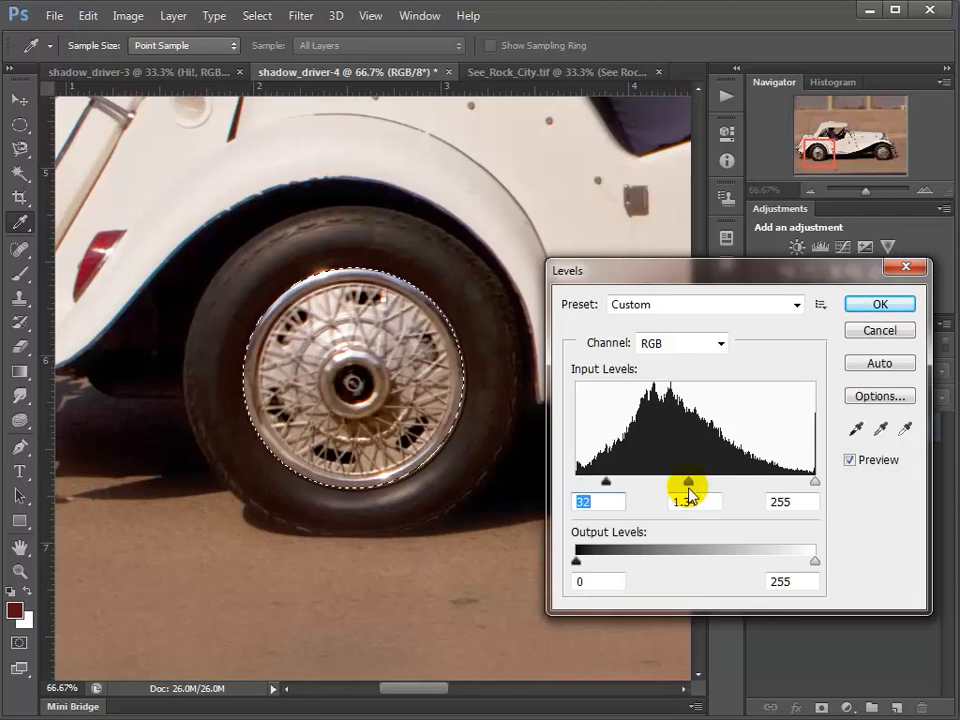
pyautogui.click(886, 307)
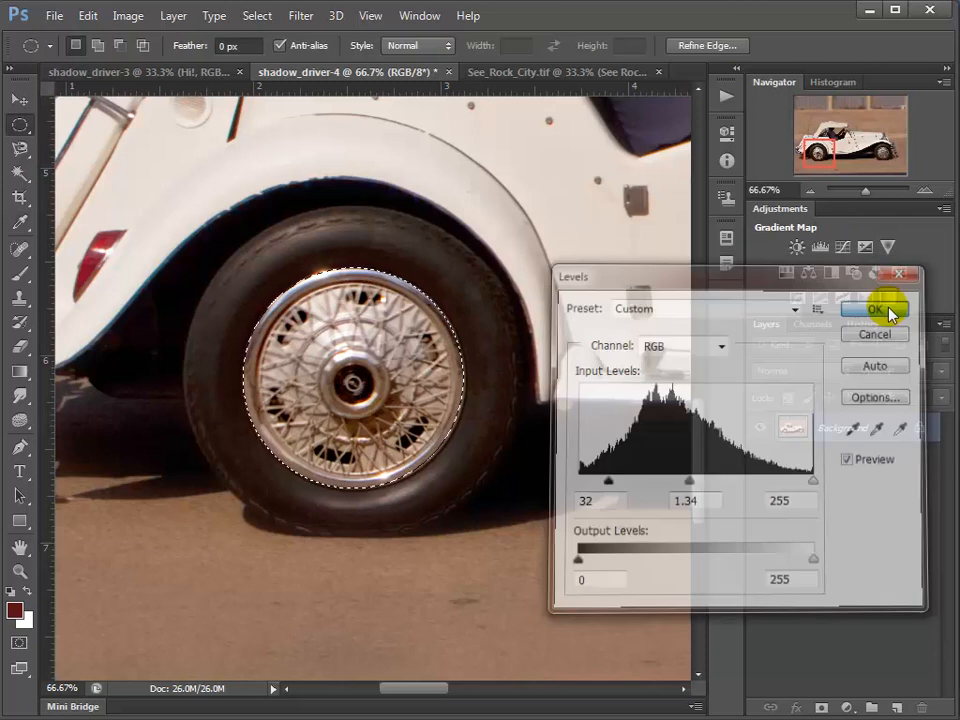
# Deselect the rim and compare the whole car before and after the edits using the Open and final Deselect history states.
pyautogui.hotkey('ctrl', '-')
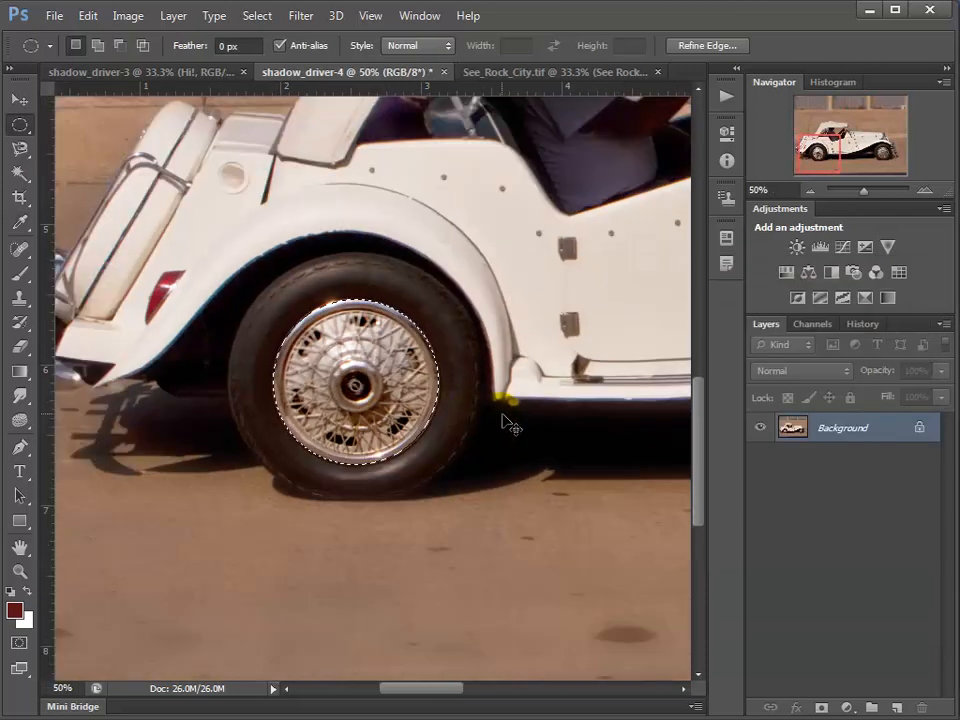
pyautogui.hotkey('ctrl', '-')
pyautogui.hotkey('ctrl', '-')
pyautogui.hotkey('ctrl', '-')
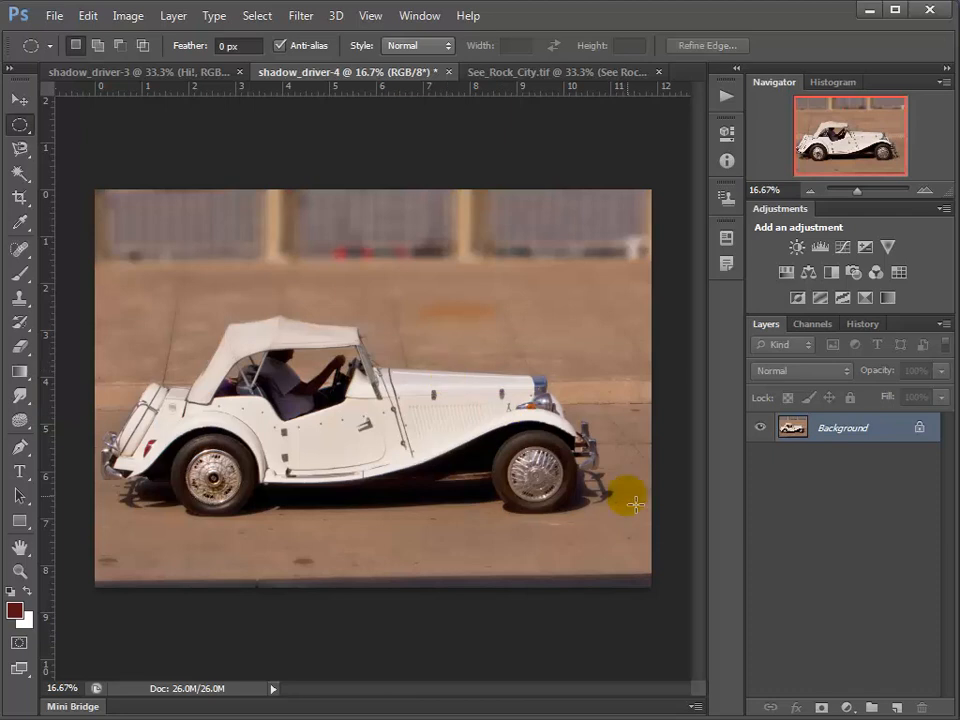
pyautogui.click(865, 326)
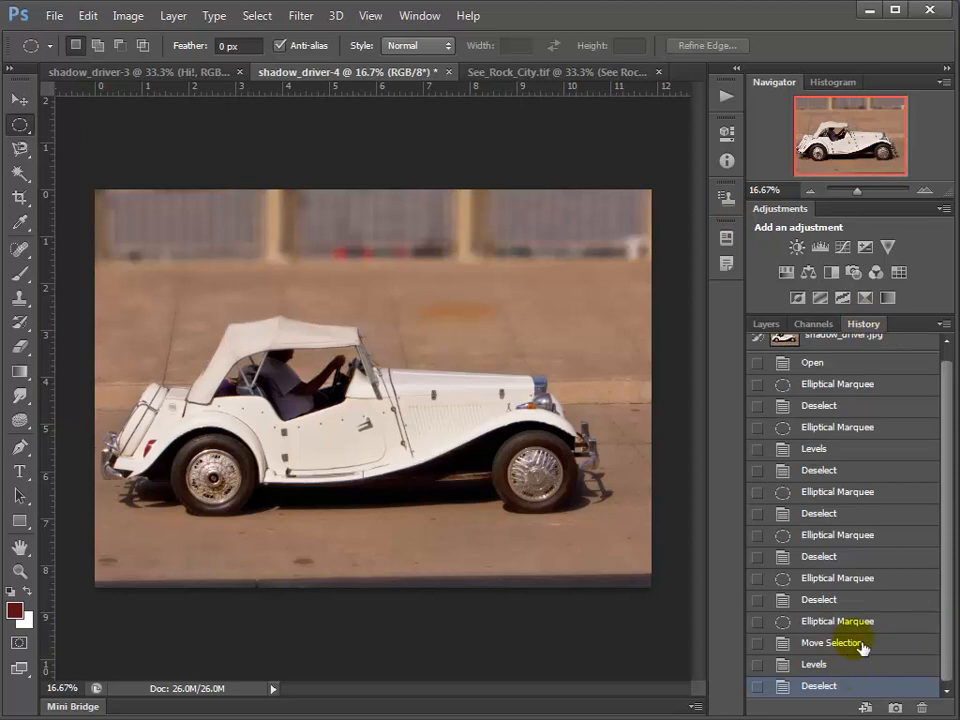
pyautogui.moveTo(948, 474); pyautogui.dragTo(944, 438)
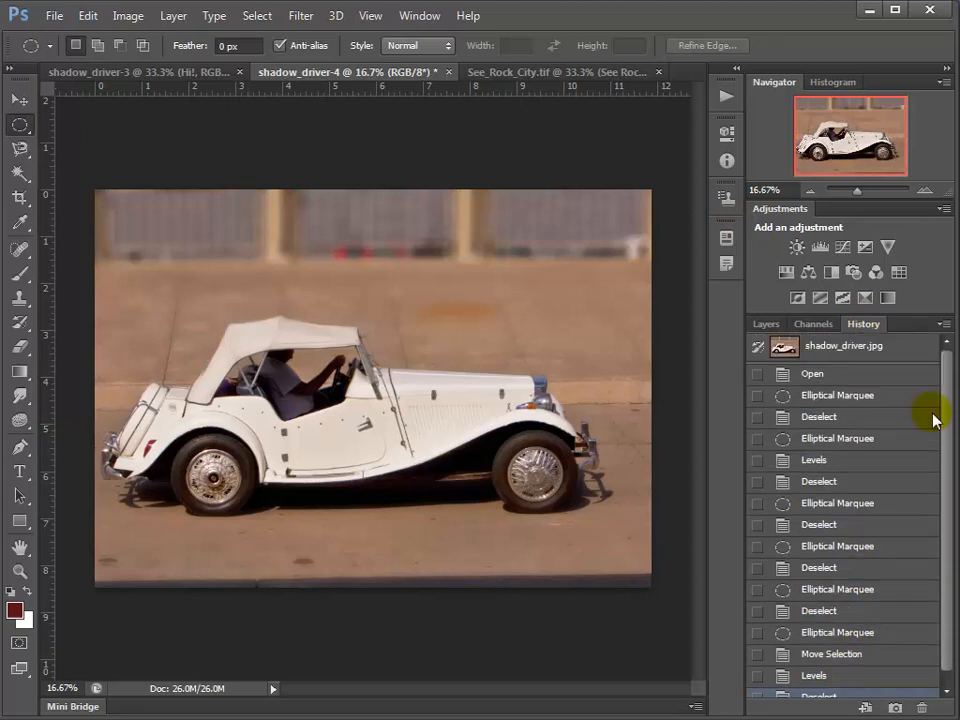
pyautogui.click(822, 376)
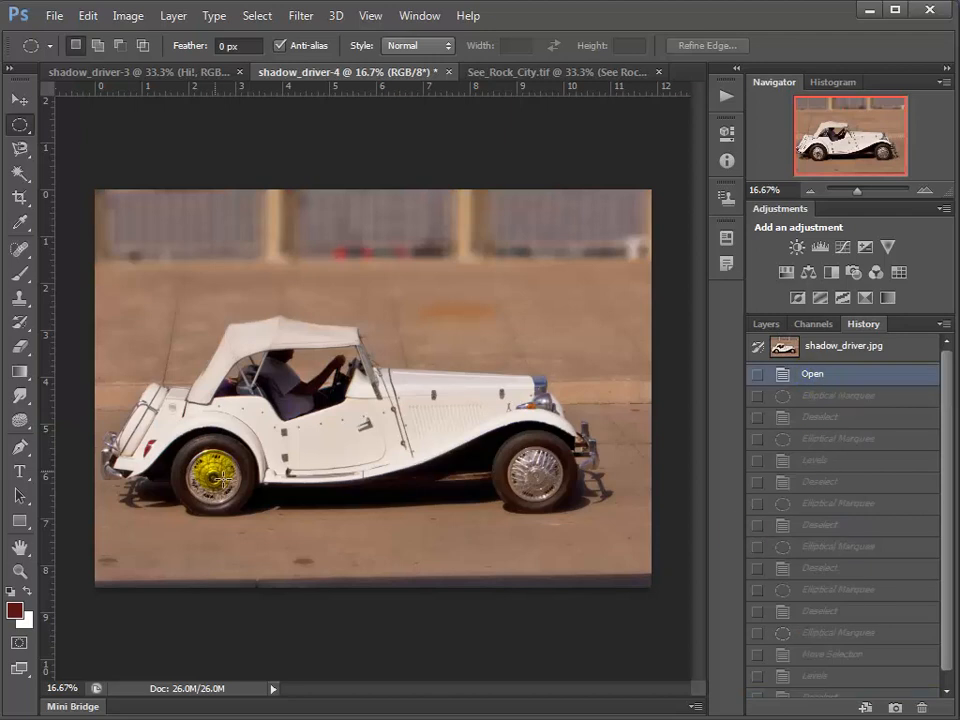
pyautogui.moveTo(944, 490); pyautogui.dragTo(939, 574)
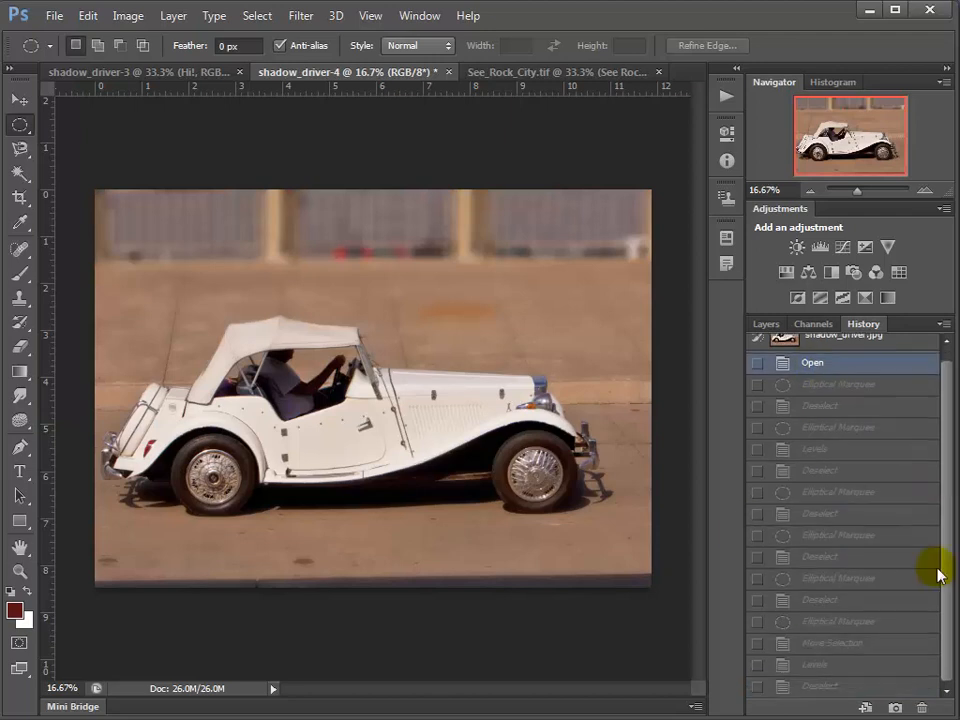
pyautogui.click(818, 688)
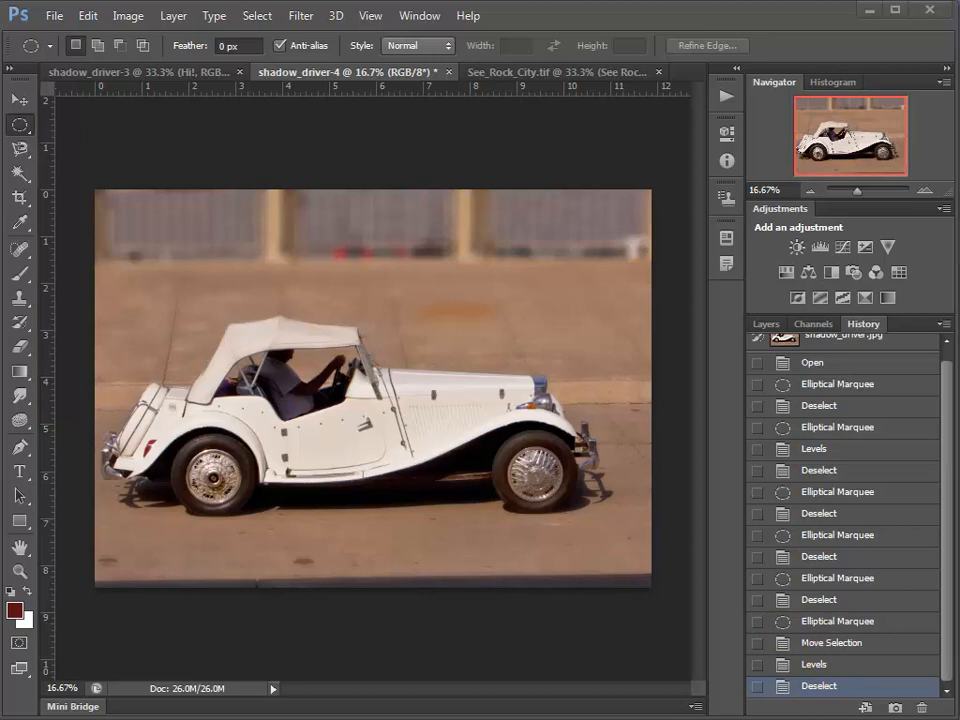
# Undo the deselection and the Levels adjustment to restore the unadjusted rear wheel rim selection.
pyautogui.hotkey('ctrl', 'alt', 'z')
pyautogui.hotkey('ctrl', 'alt', 'z')
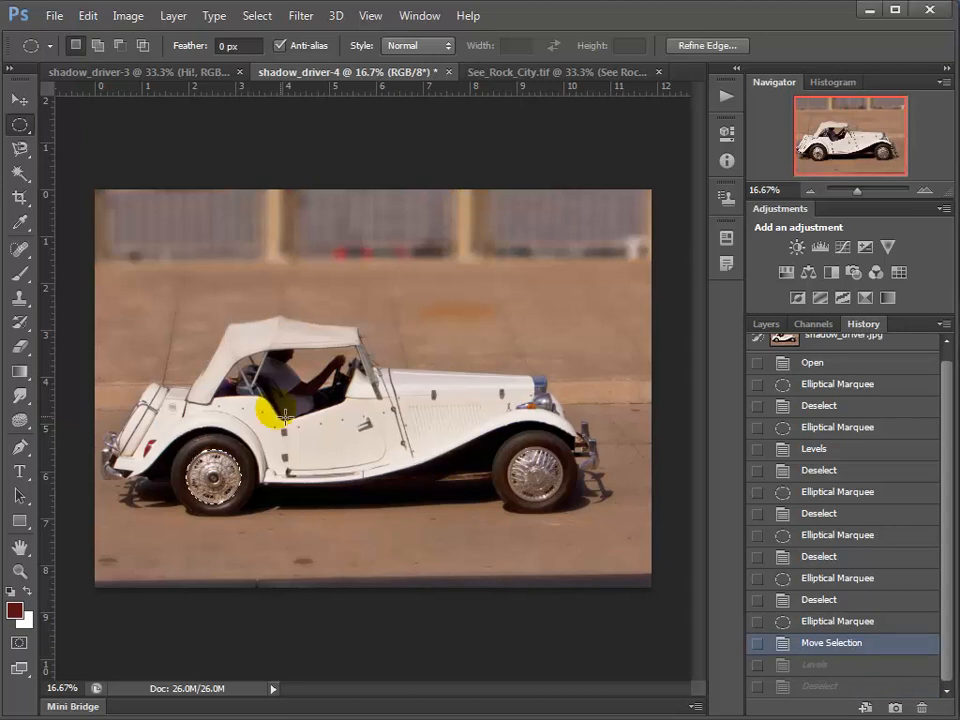
pyautogui.keyDown('ctrl'); pyautogui.click(219, 489); pyautogui.keyUp('ctrl')
pyautogui.keyDown('ctrl'); pyautogui.click(219, 489); pyautogui.keyUp('ctrl')
pyautogui.keyDown('ctrl'); pyautogui.click(219, 489); pyautogui.keyUp('ctrl')
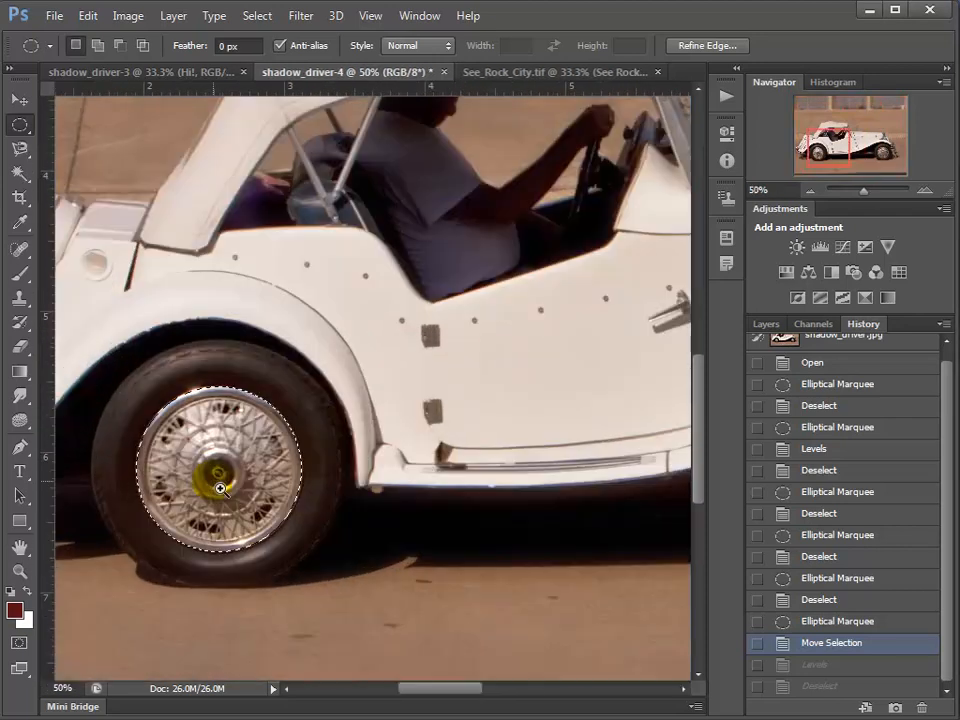
pyautogui.click(127, 18)
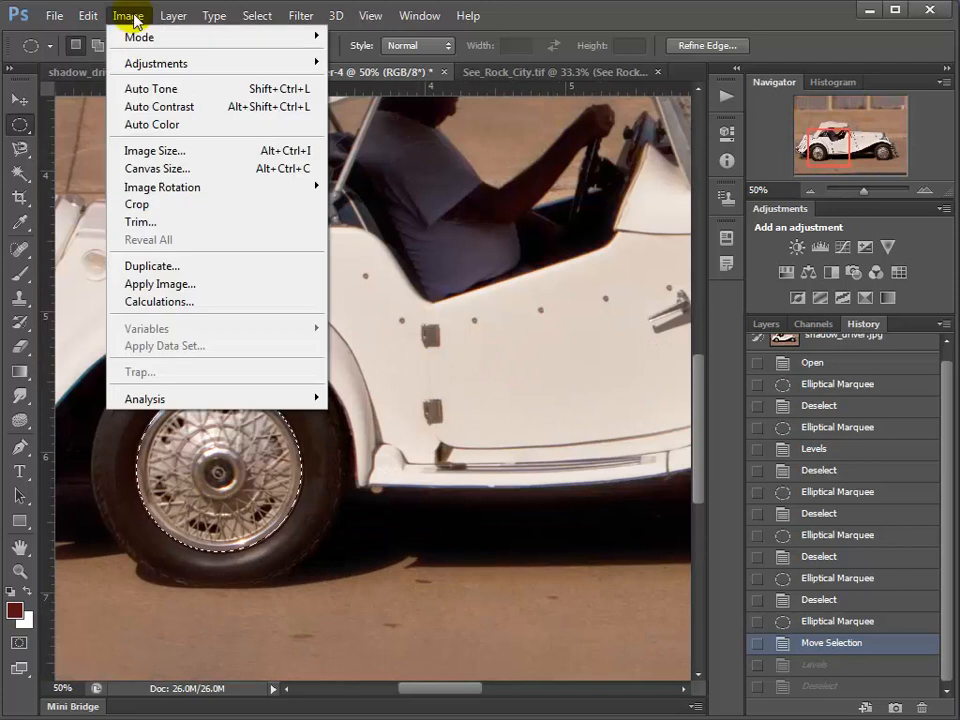
pyautogui.moveTo(157, 68)
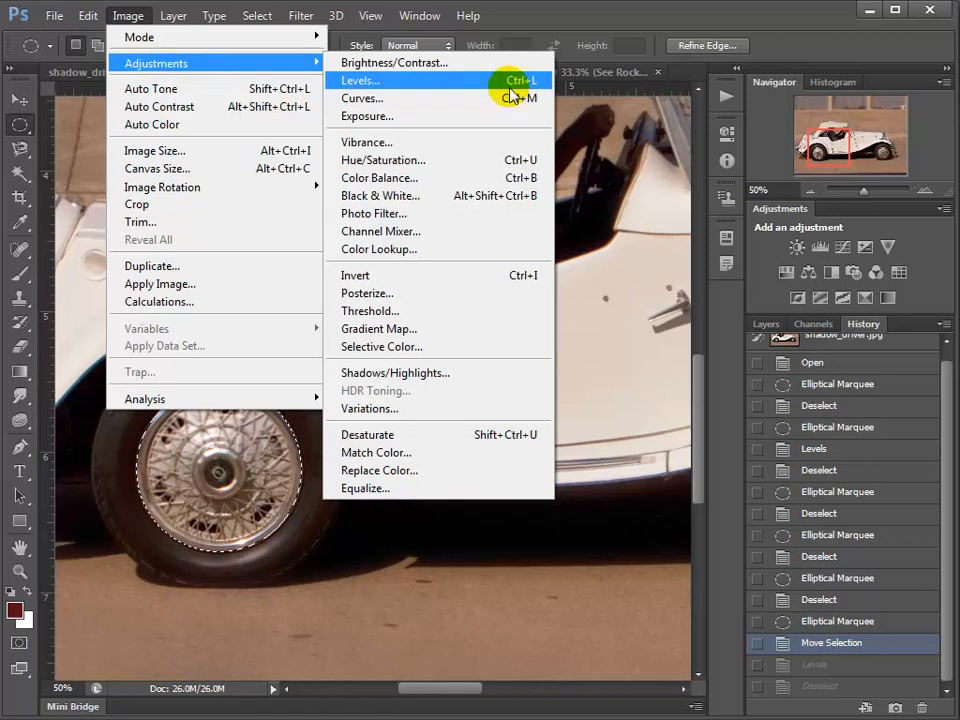
pyautogui.click(481, 101)
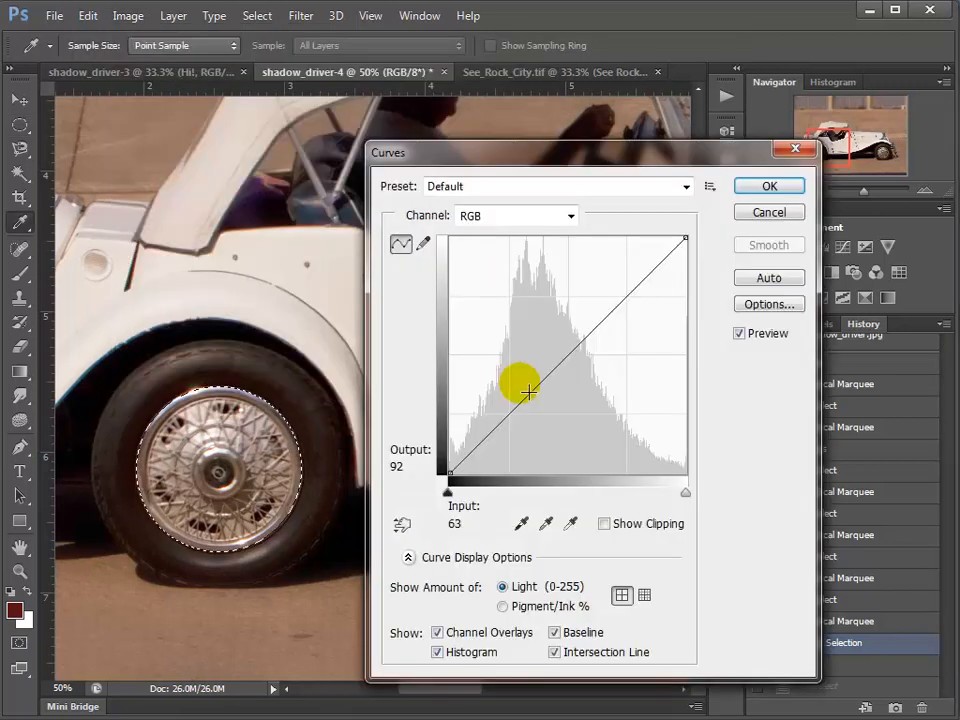
pyautogui.moveTo(686, 238); pyautogui.dragTo(662, 250)
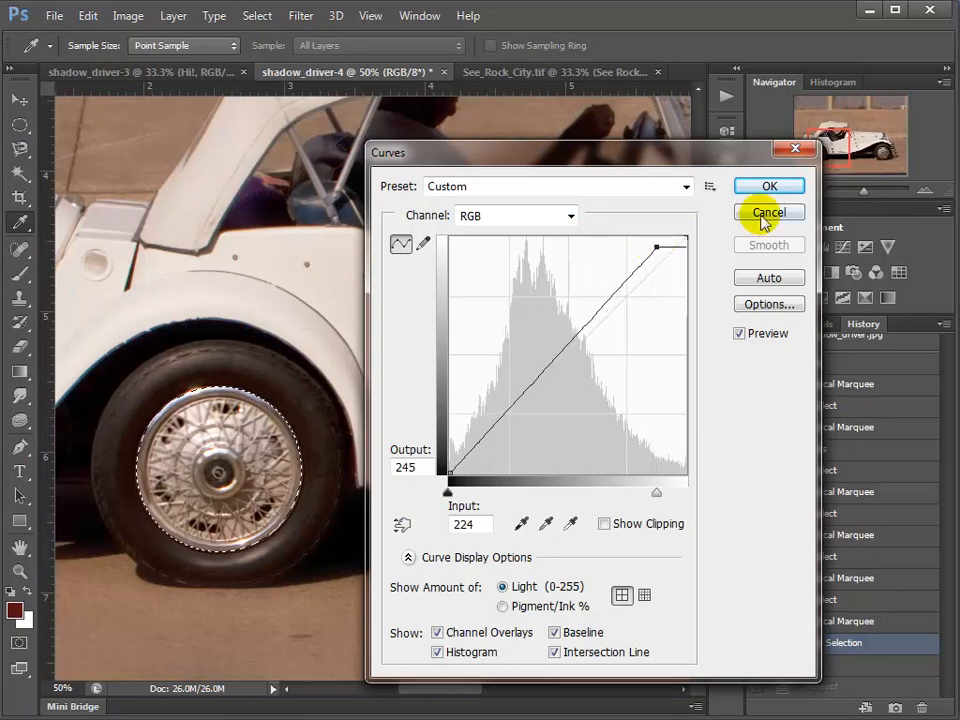
pyautogui.click(767, 213)
pyautogui.click(776, 324)
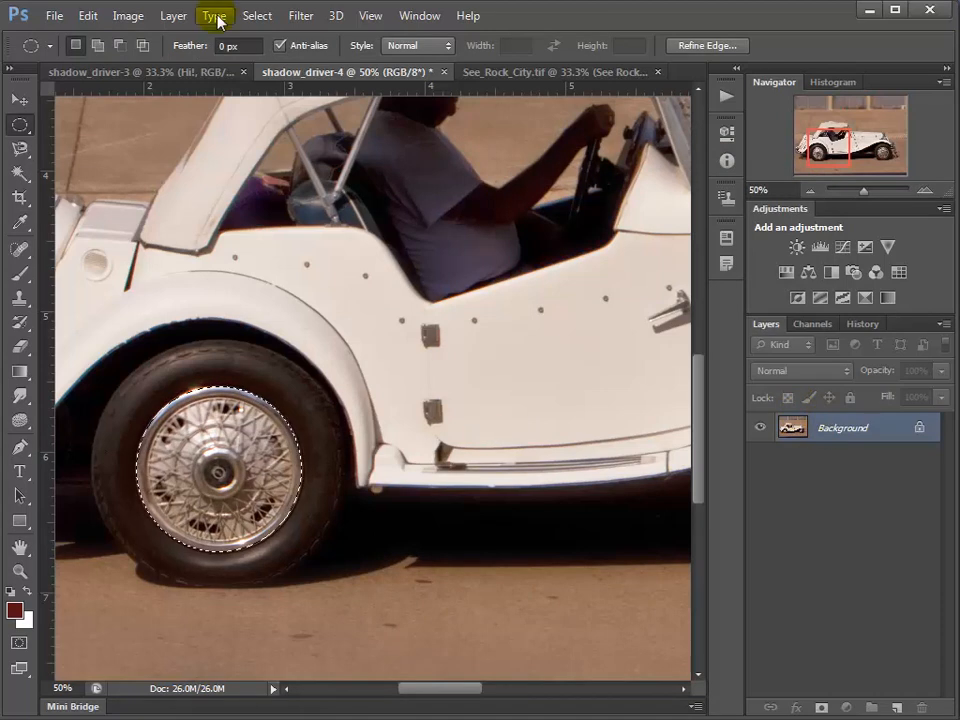
# Apply Curves to the selected rim, moving the black point to input 16, output 0, and raising the midtones.
pyautogui.click(120, 17)
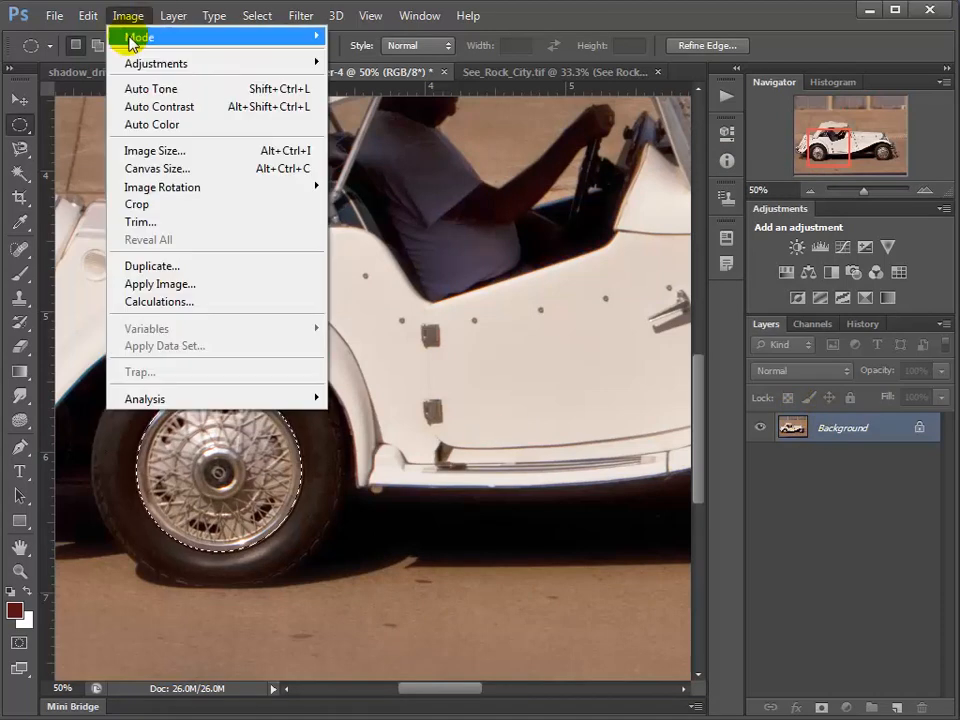
pyautogui.moveTo(317, 36)
pyautogui.moveTo(225, 64)
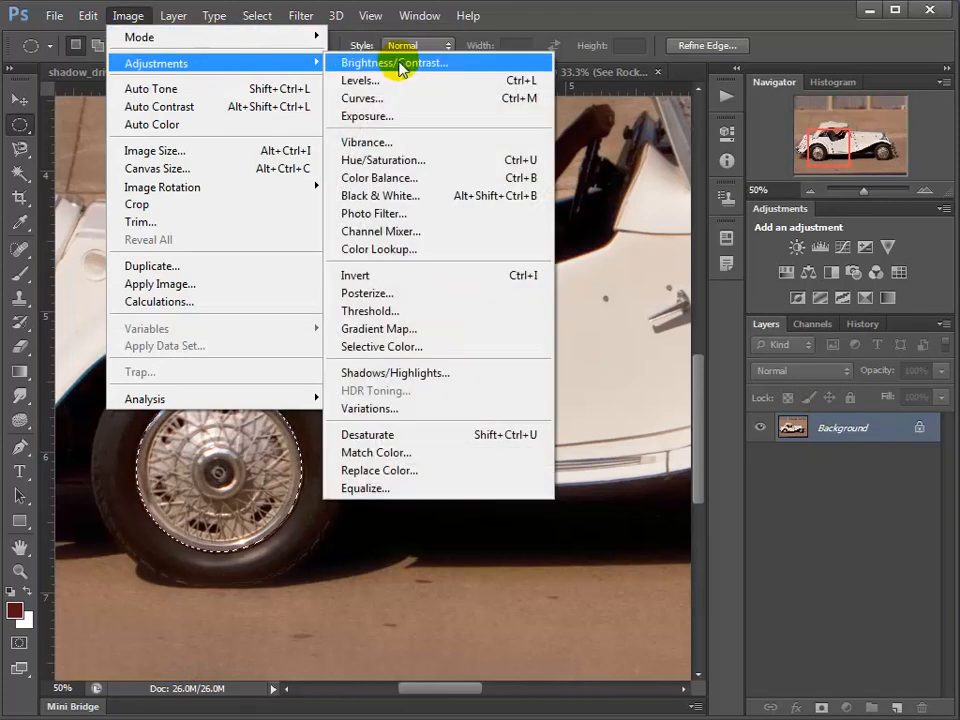
pyautogui.click(378, 98)
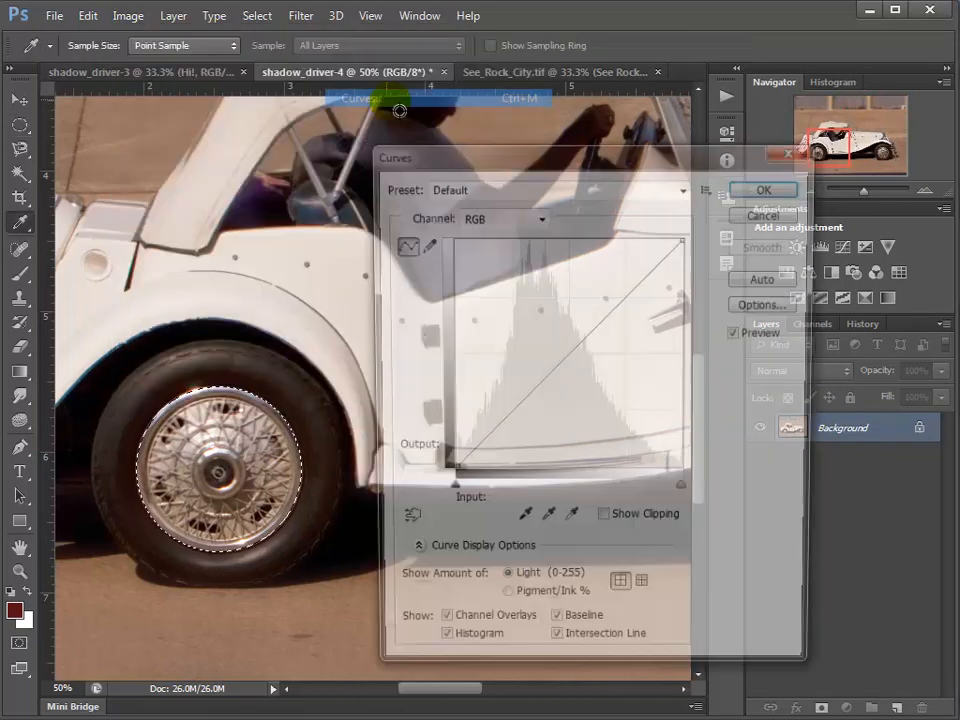
pyautogui.moveTo(688, 240)
pyautogui.mouseDown()
pyautogui.moveTo(583, 238)
pyautogui.moveTo(686, 240)
pyautogui.moveTo(694, 298)
pyautogui.moveTo(636, 336)
pyautogui.moveTo(493, 285)
pyautogui.moveTo(477, 259)
pyautogui.moveTo(591, 274)
pyautogui.moveTo(646, 321)
pyautogui.moveTo(636, 360)
pyautogui.moveTo(639, 328)
pyautogui.moveTo(688, 243)
pyautogui.mouseUp()
pyautogui.moveTo(457, 480); pyautogui.dragTo(521, 474)
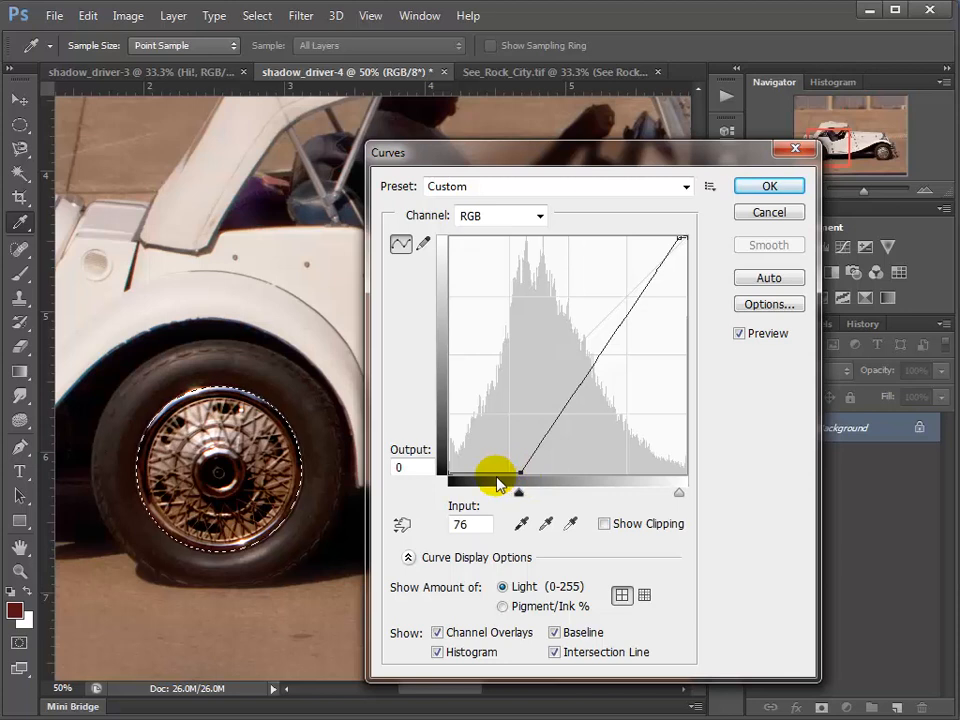
pyautogui.moveTo(584, 389); pyautogui.dragTo(536, 369)
pyautogui.moveTo(520, 472); pyautogui.dragTo(463, 476)
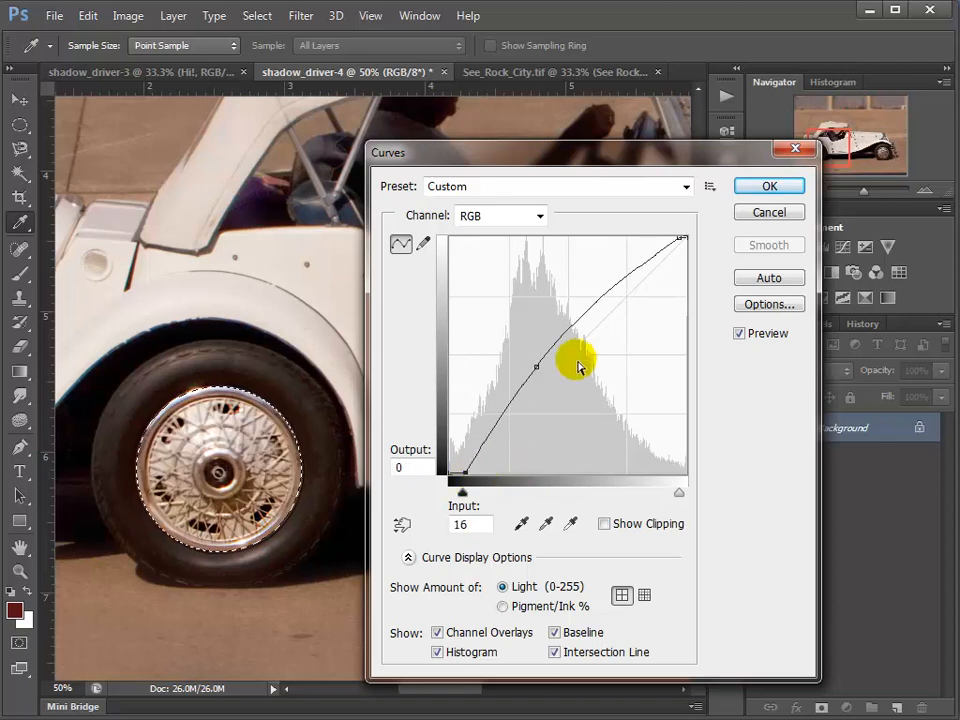
pyautogui.click(760, 188)
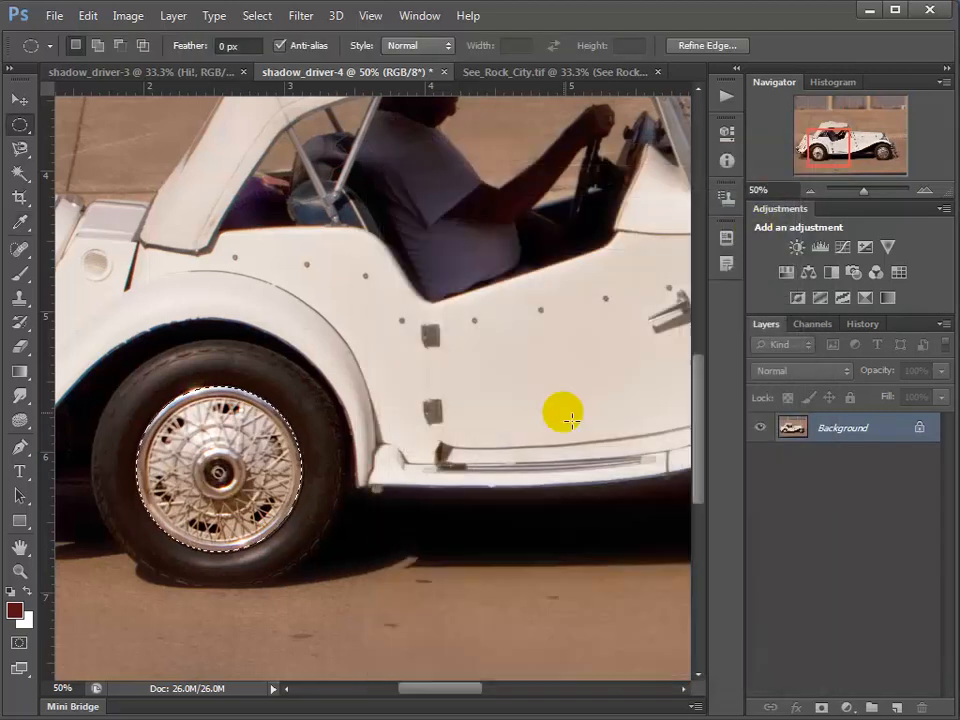
# Deselect the rim, then revert the image to the Move Selection history state before the Curves adjustment.
pyautogui.hotkey('ctrl', '-')
pyautogui.hotkey('ctrl', '-')
pyautogui.hotkey('ctrl', '-')
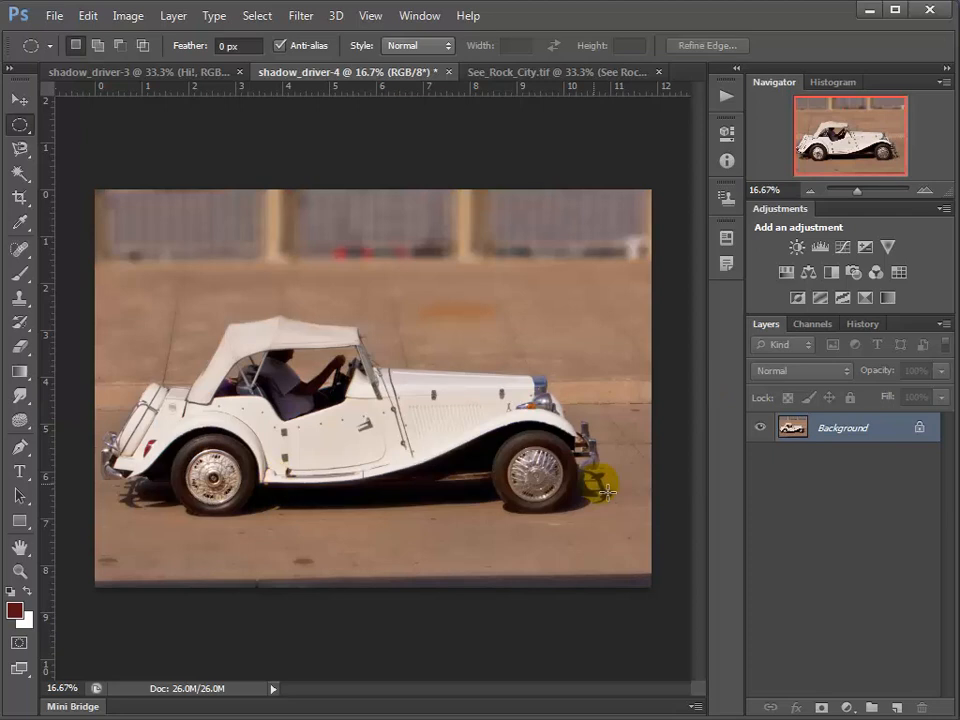
pyautogui.click(860, 325)
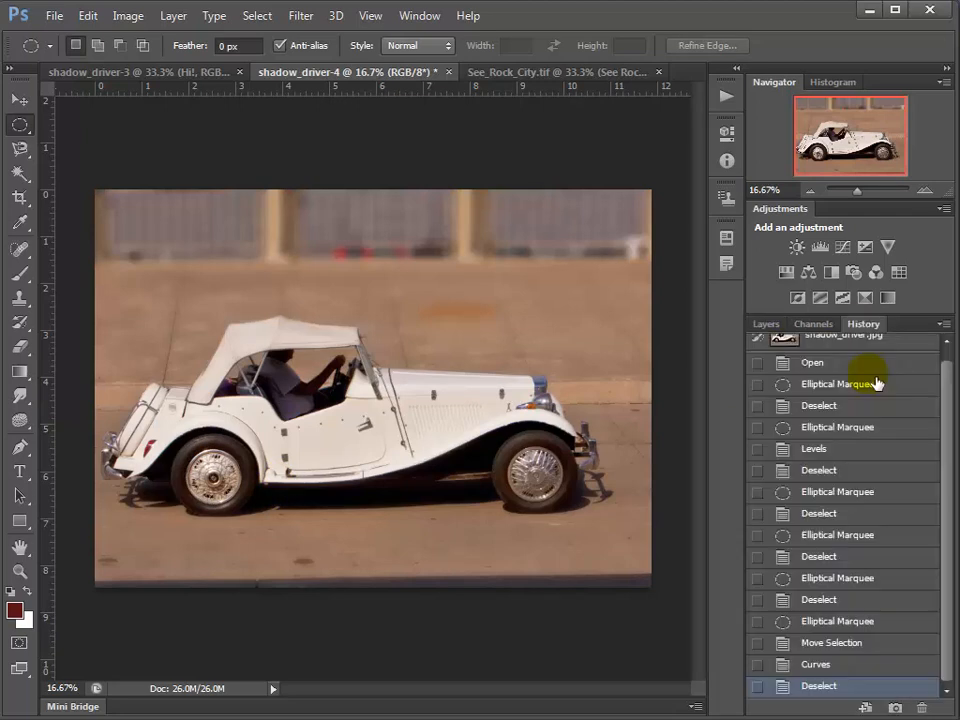
pyautogui.click(854, 645)
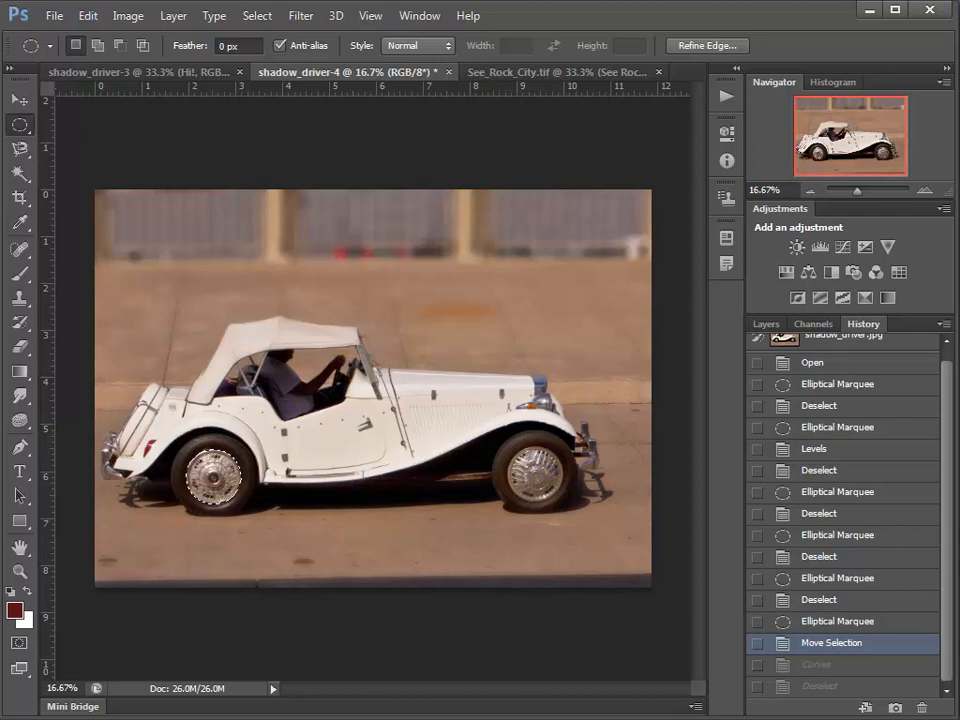
# Switch to See_Rock_City.tif and delete the See Rock City text layer with its mask.
pyautogui.hotkey('ctrl', 'Tab')
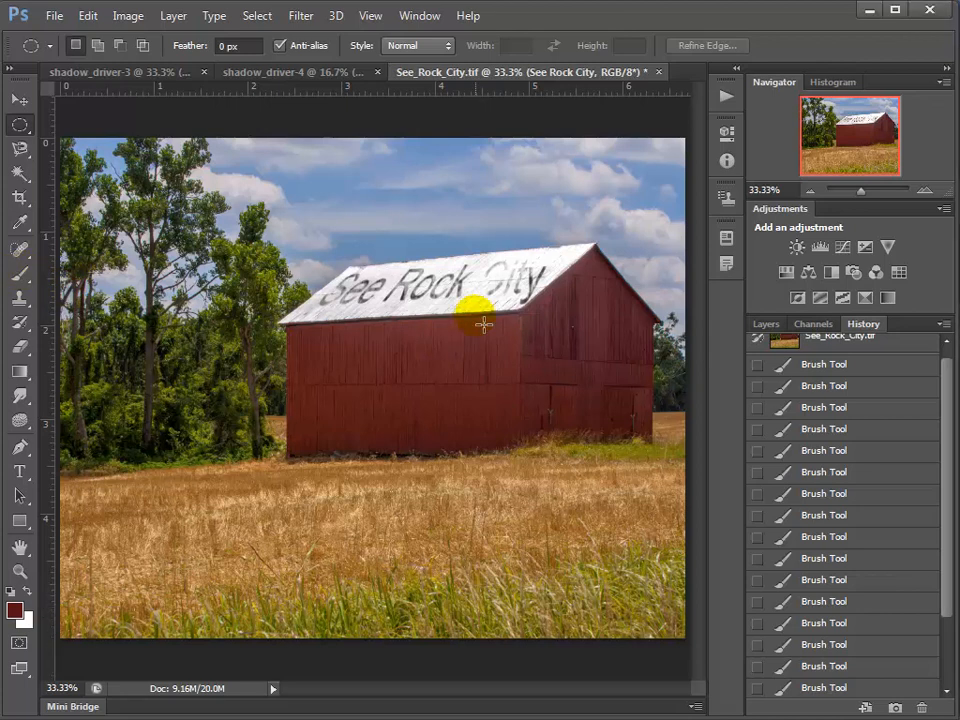
pyautogui.click(777, 326)
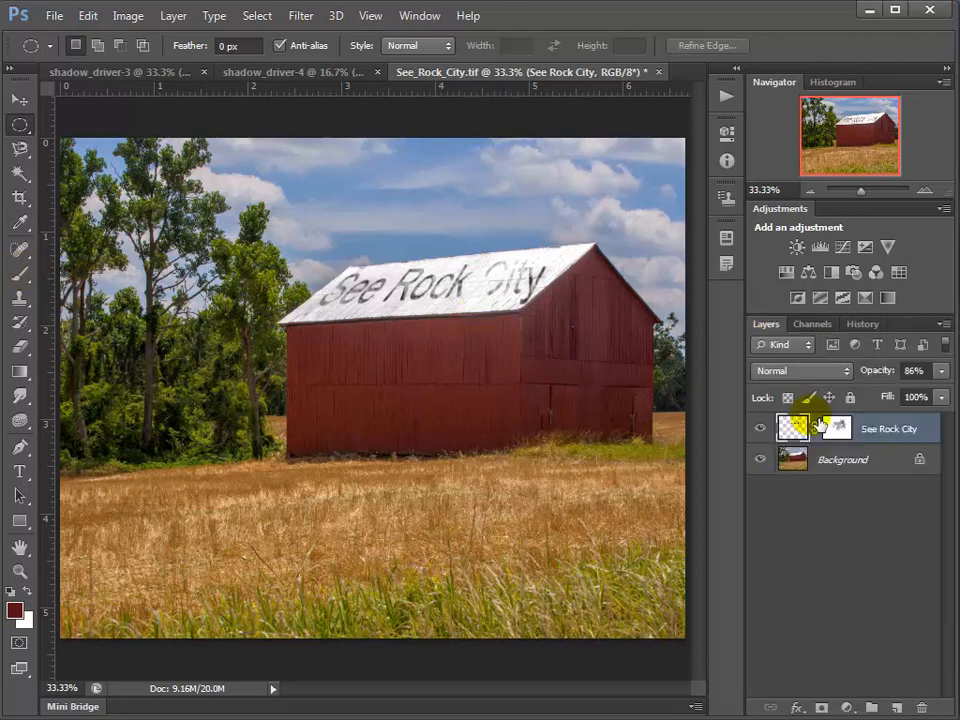
pyautogui.click(796, 462)
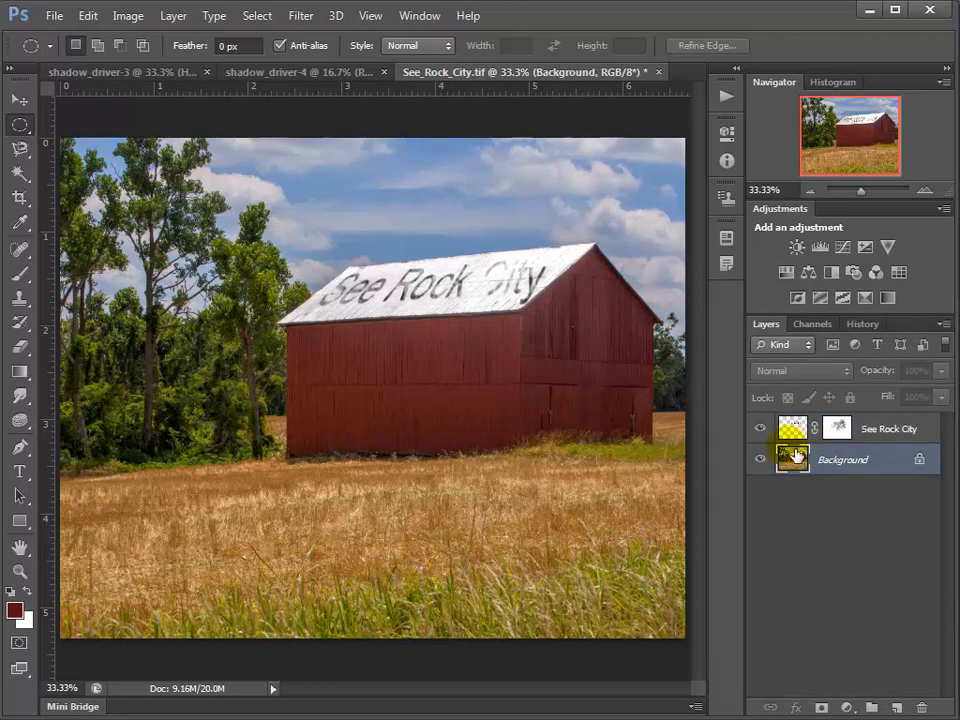
pyautogui.click(760, 428)
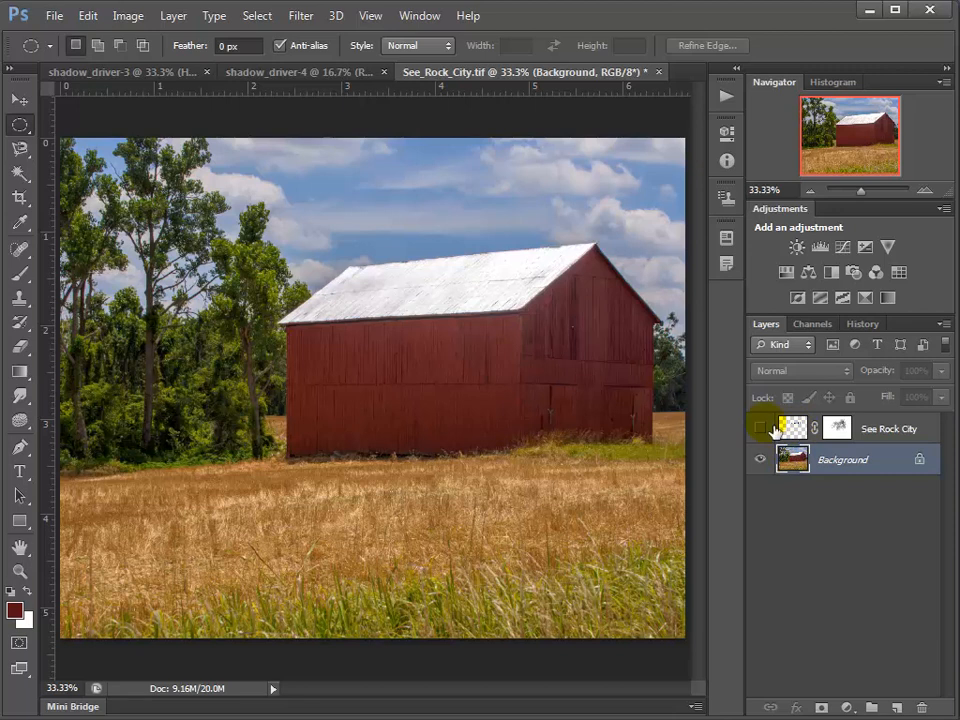
pyautogui.click(800, 432)
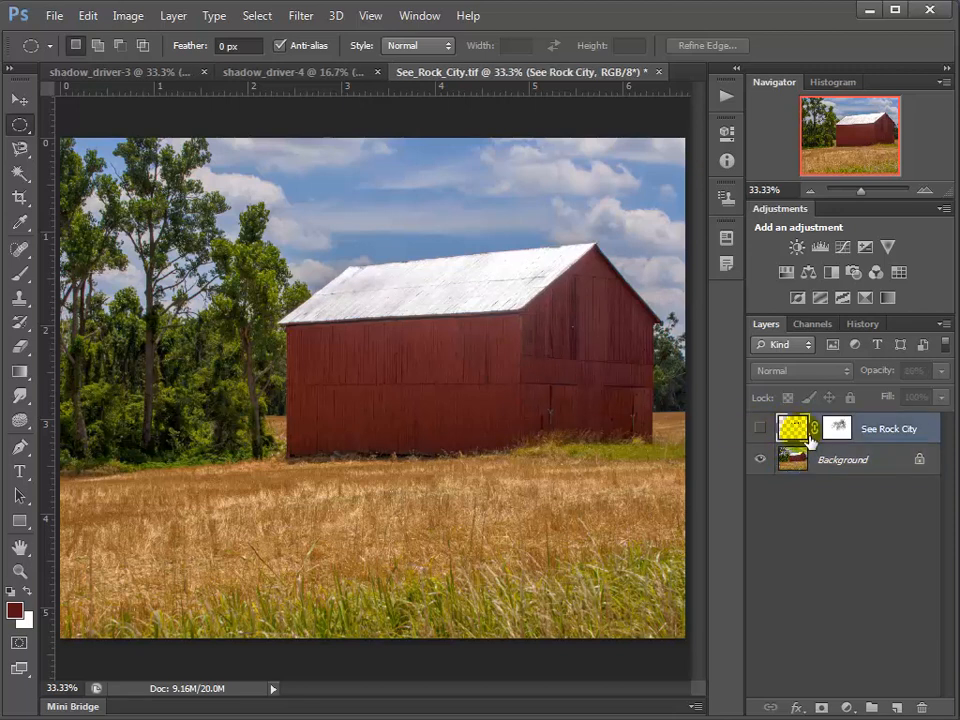
pyautogui.click(924, 707)
pyautogui.click(506, 380)
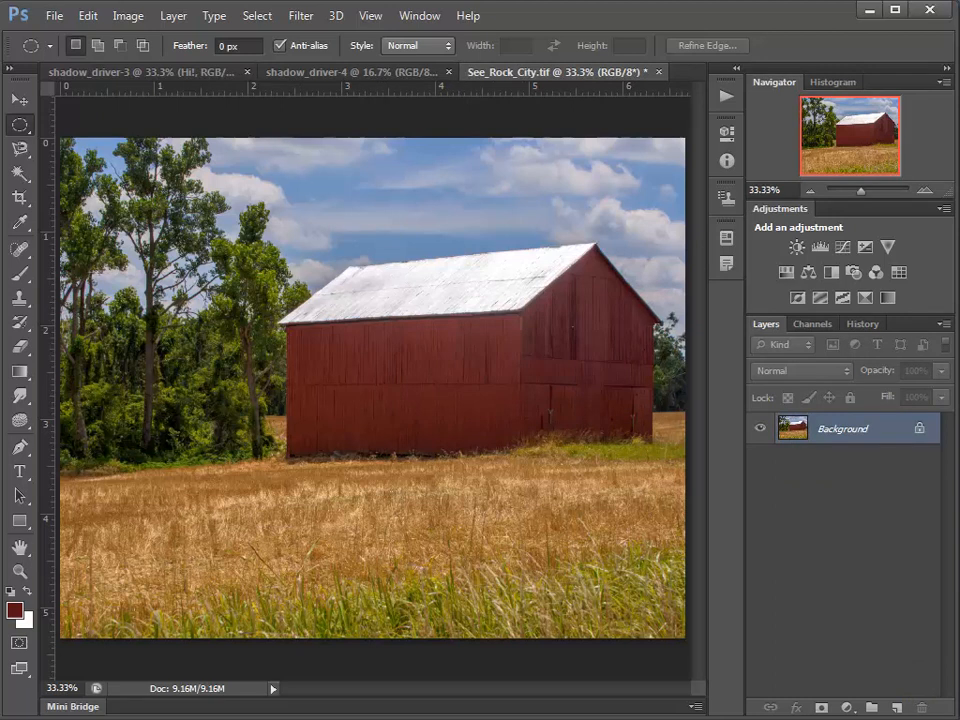
# Activate the Brush tool and choose the soft round brush preset with 0% hardness.
pyautogui.click(19, 280)
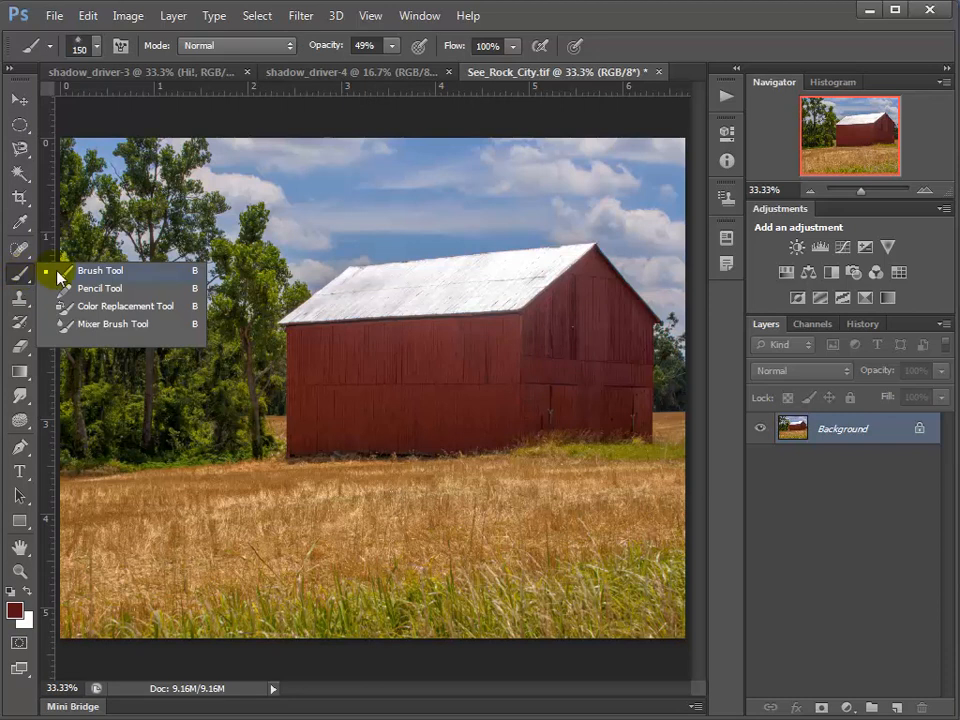
pyautogui.click(60, 274)
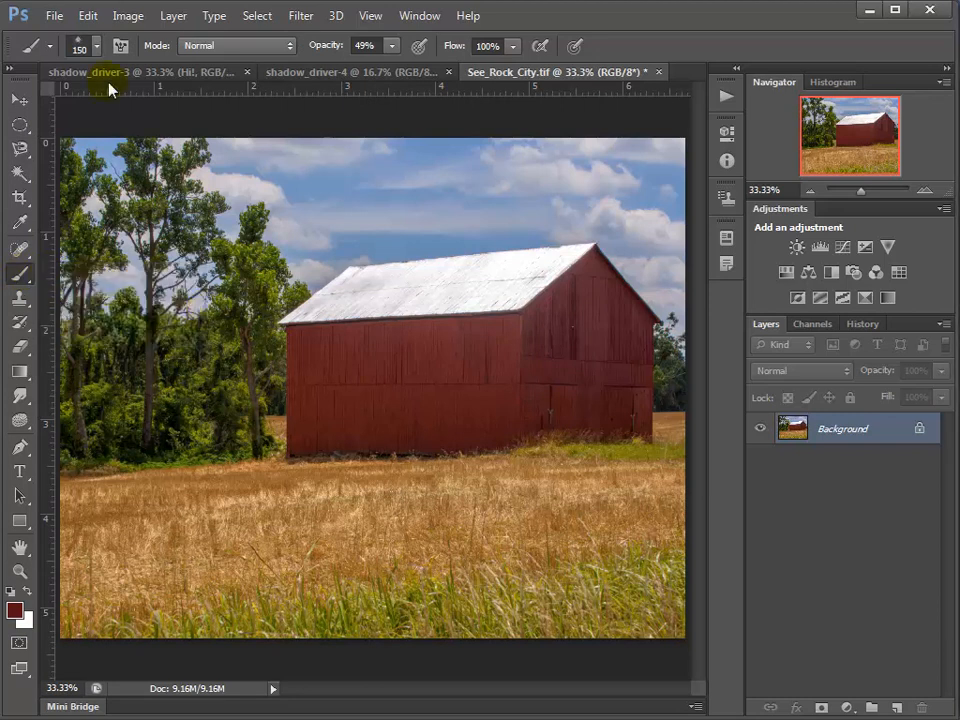
pyautogui.click(97, 46)
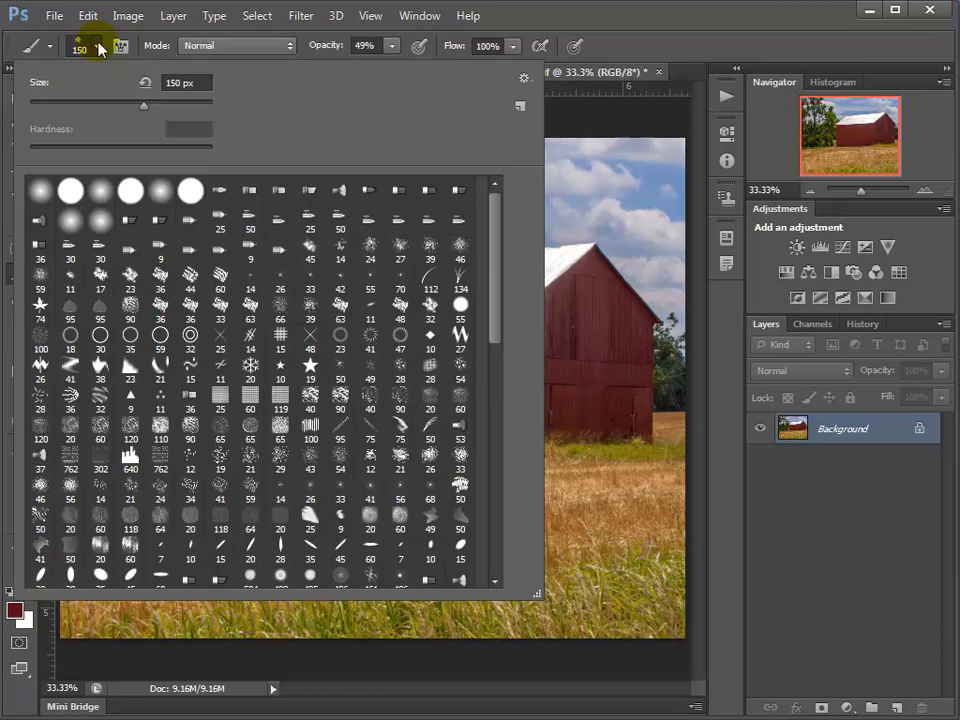
pyautogui.click(103, 192)
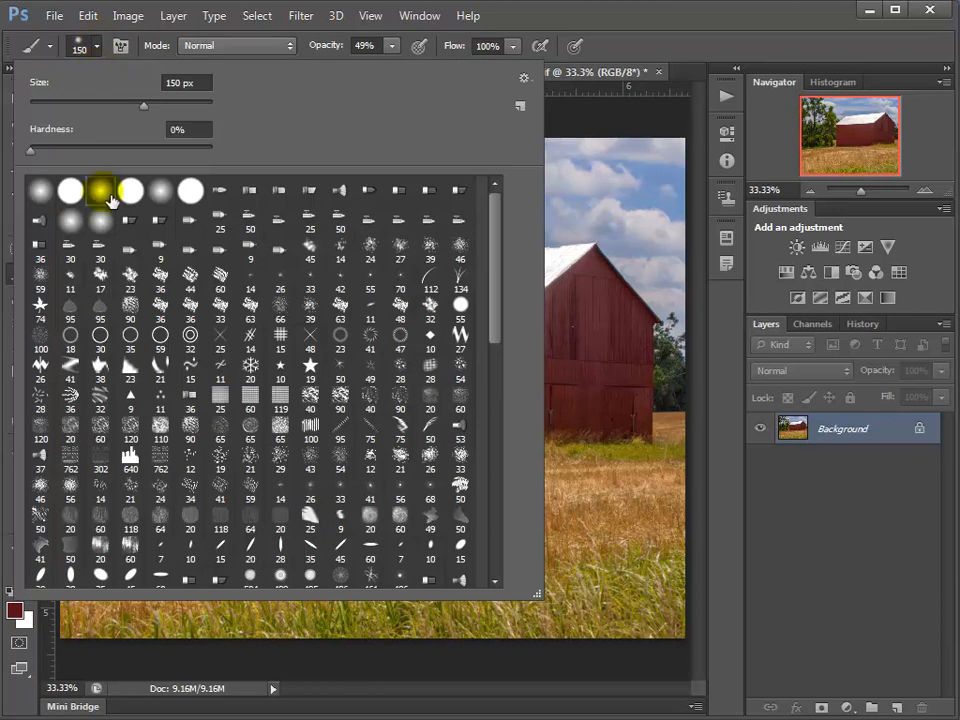
pyautogui.click(182, 124)
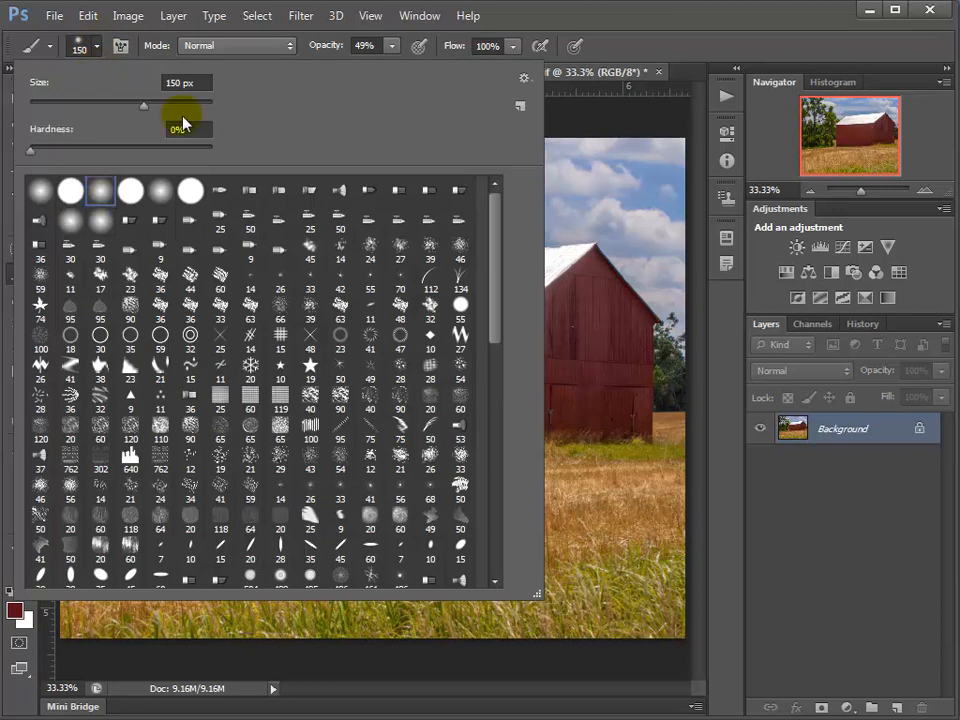
# Shrink the brush preset picker and try several brush sizes, ending at 38 px.
pyautogui.click(76, 104)
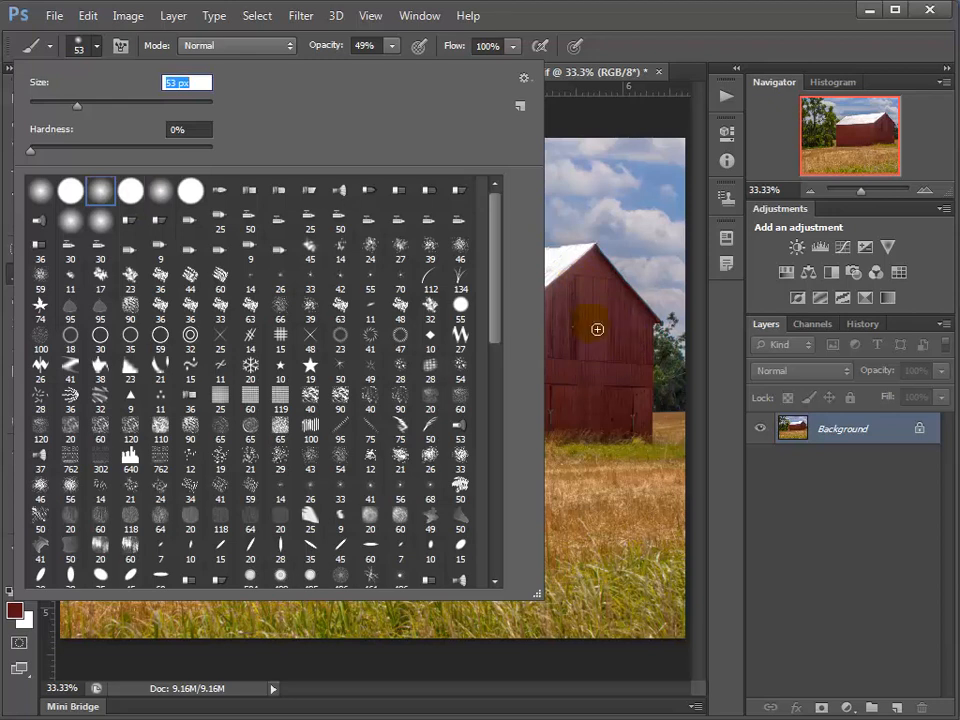
pyautogui.moveTo(537, 594)
pyautogui.mouseDown()
pyautogui.moveTo(428, 576)
pyautogui.moveTo(420, 552)
pyautogui.mouseUp()
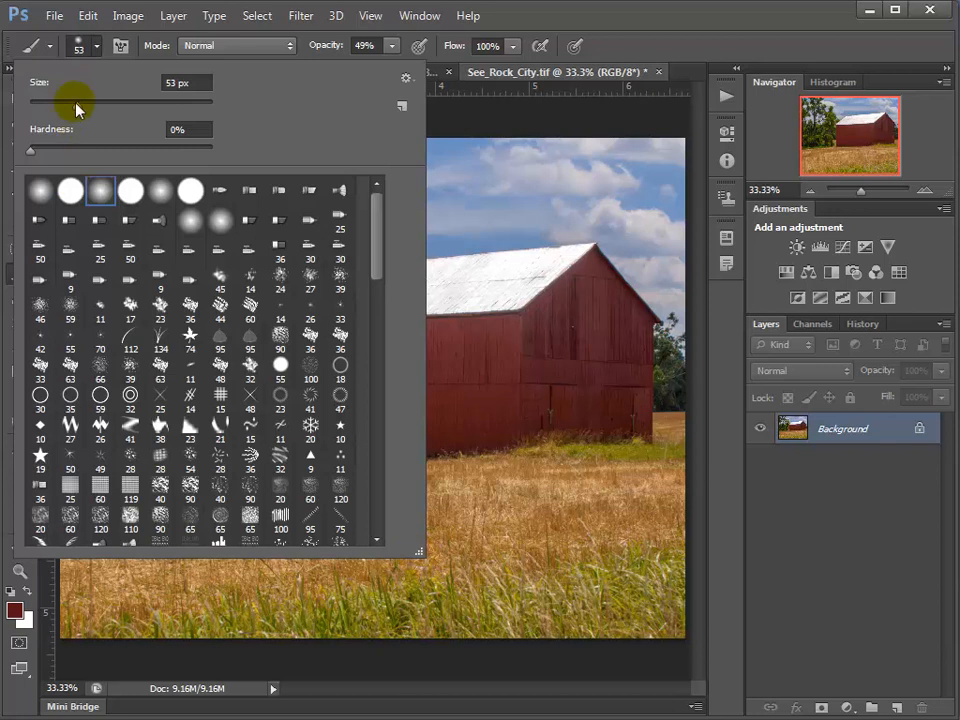
pyautogui.moveTo(76, 103); pyautogui.dragTo(128, 103)
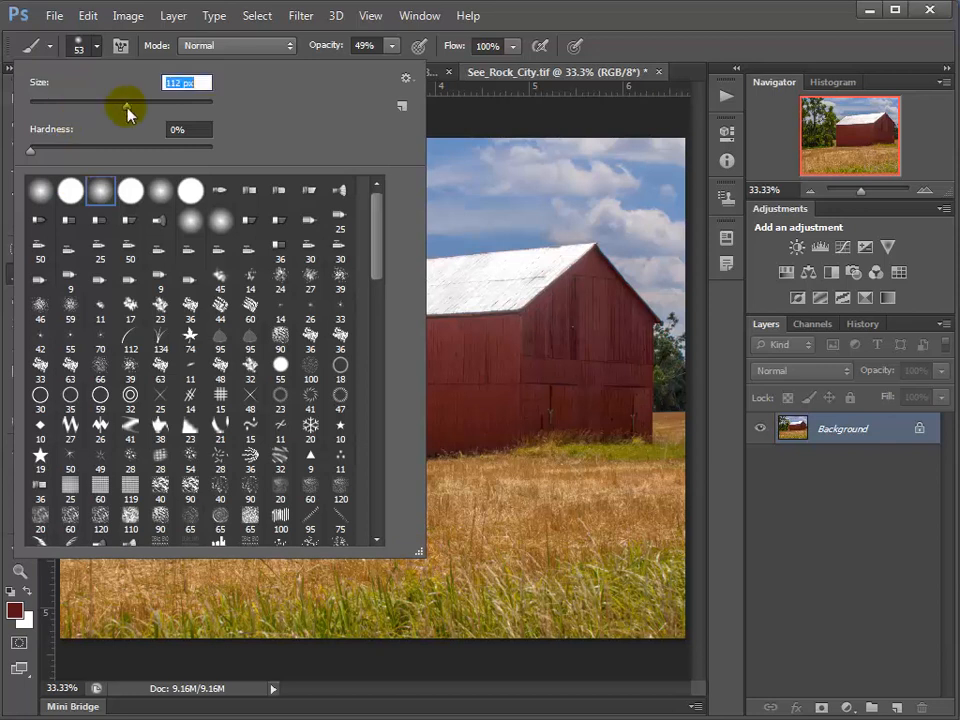
pyautogui.click(193, 104)
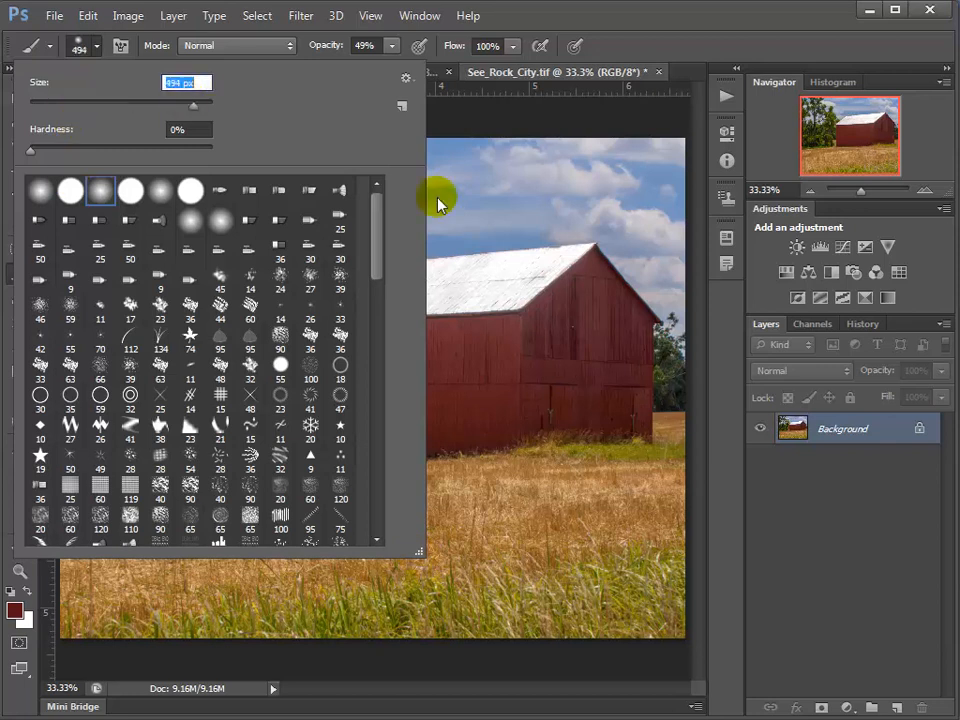
pyautogui.click(64, 104)
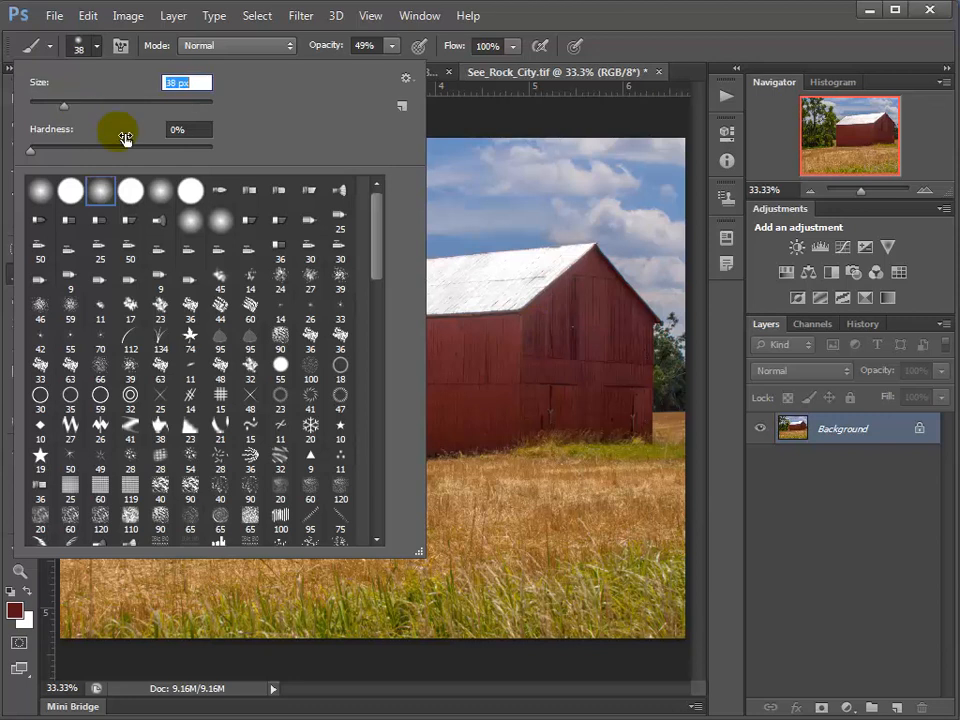
# Raise the brush hardness to its maximum, return it to 0%, and close the brush picker.
pyautogui.click(30, 151)
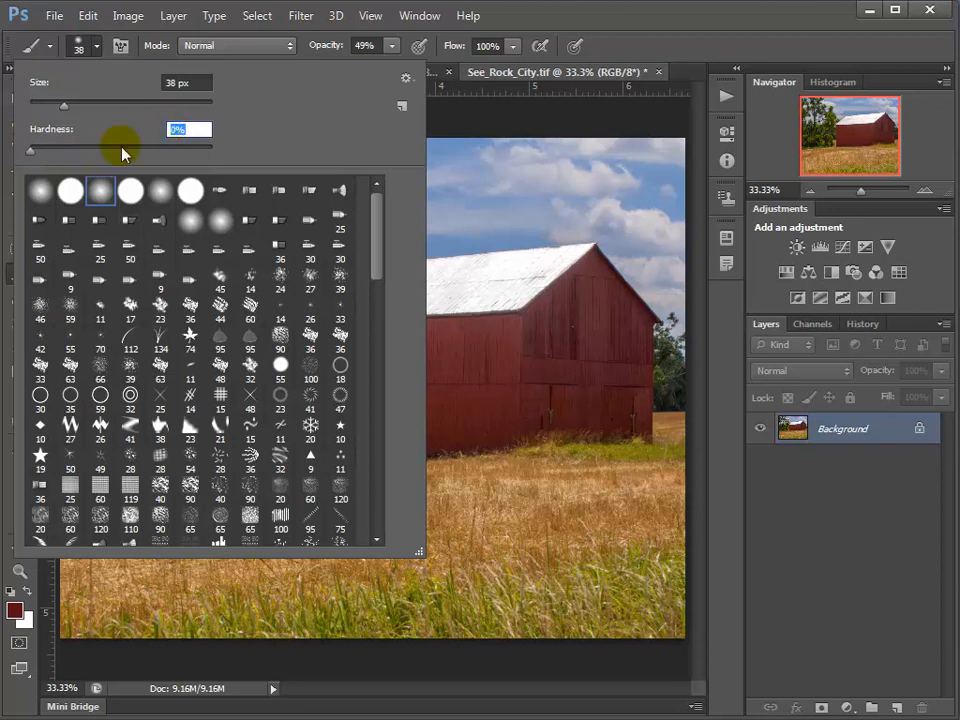
pyautogui.moveTo(30, 151); pyautogui.dragTo(250, 157)
pyautogui.moveTo(213, 149); pyautogui.dragTo(31, 155)
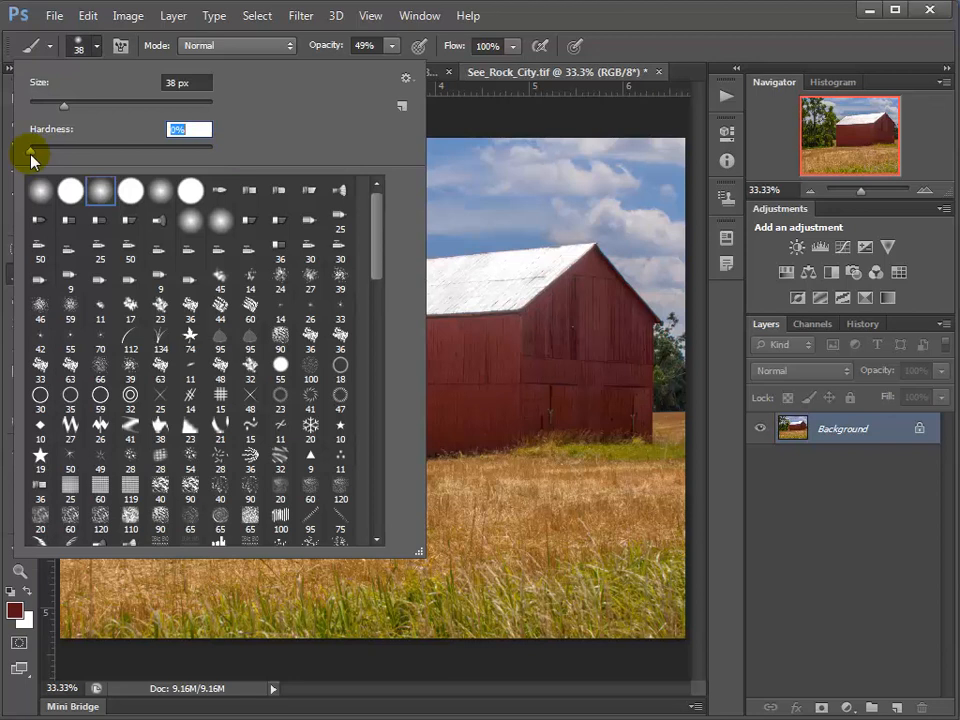
pyautogui.click(620, 26)
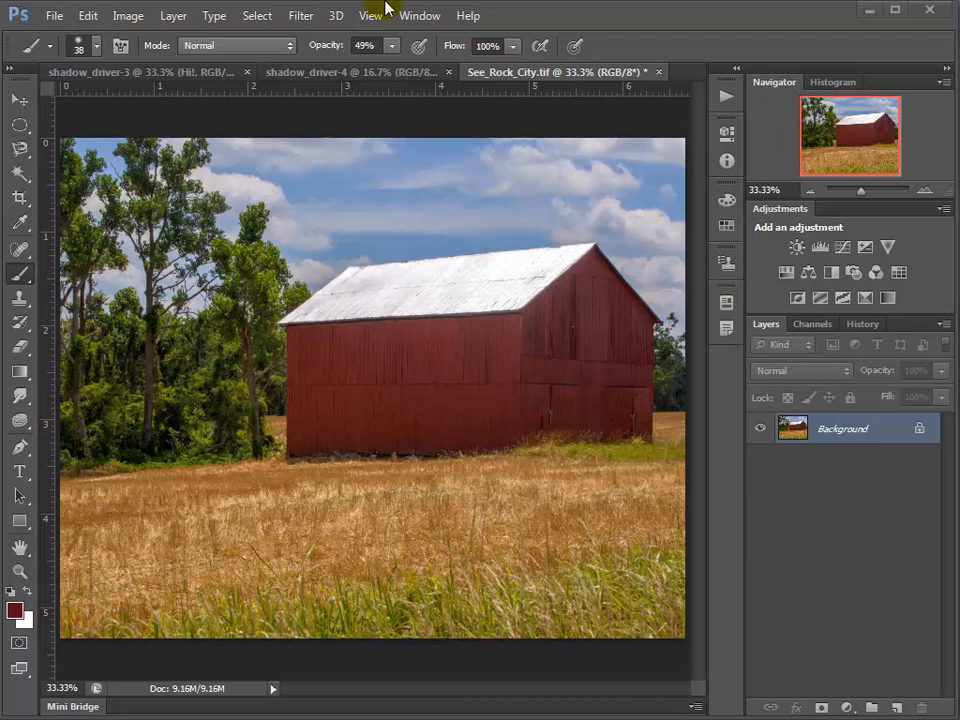
# Show the Color panel, look through its Swatches, and return to the RGB color controls.
pyautogui.click(415, 15)
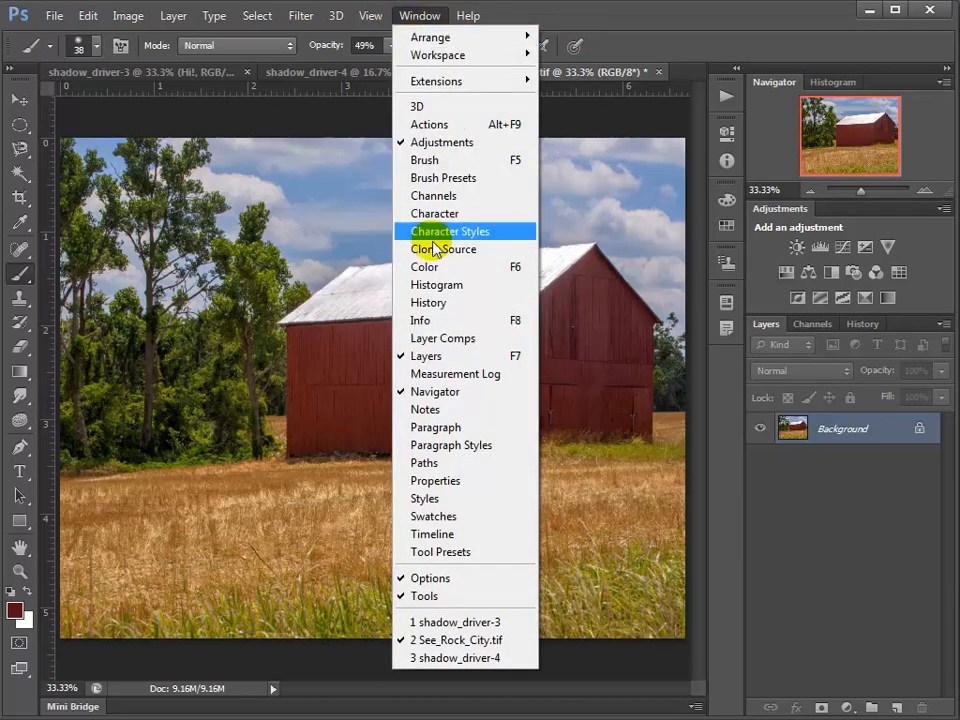
pyautogui.click(427, 267)
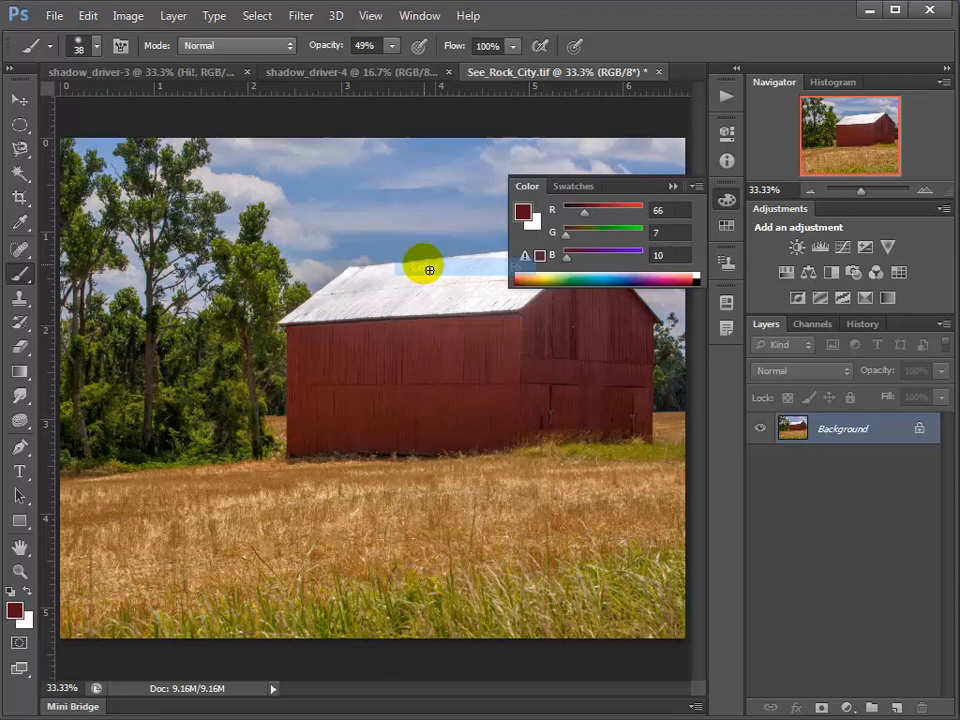
pyautogui.click(574, 188)
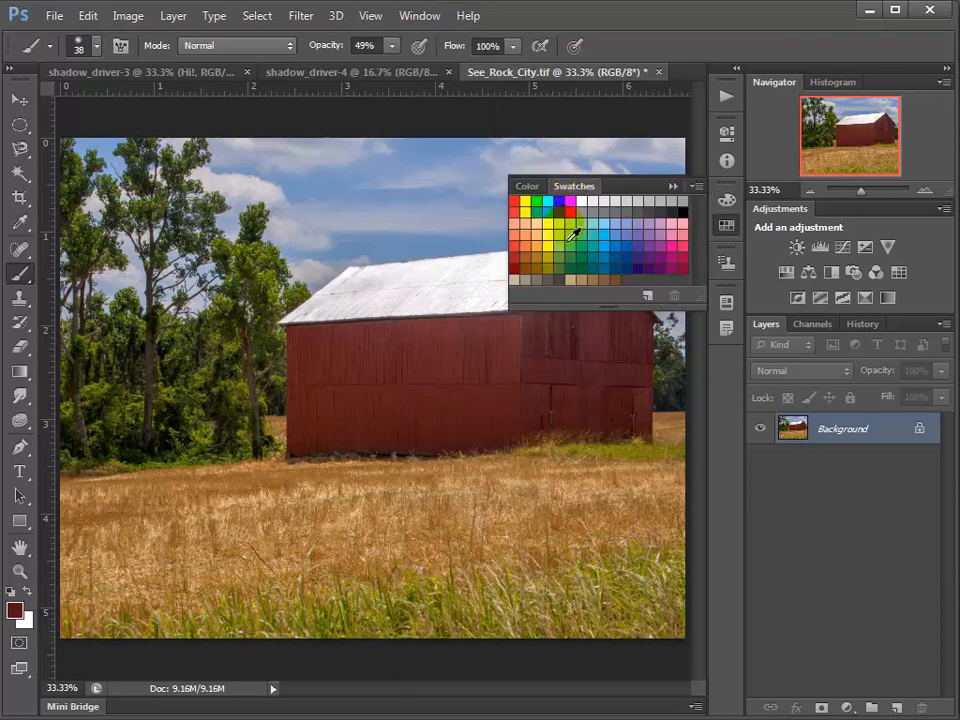
pyautogui.click(527, 187)
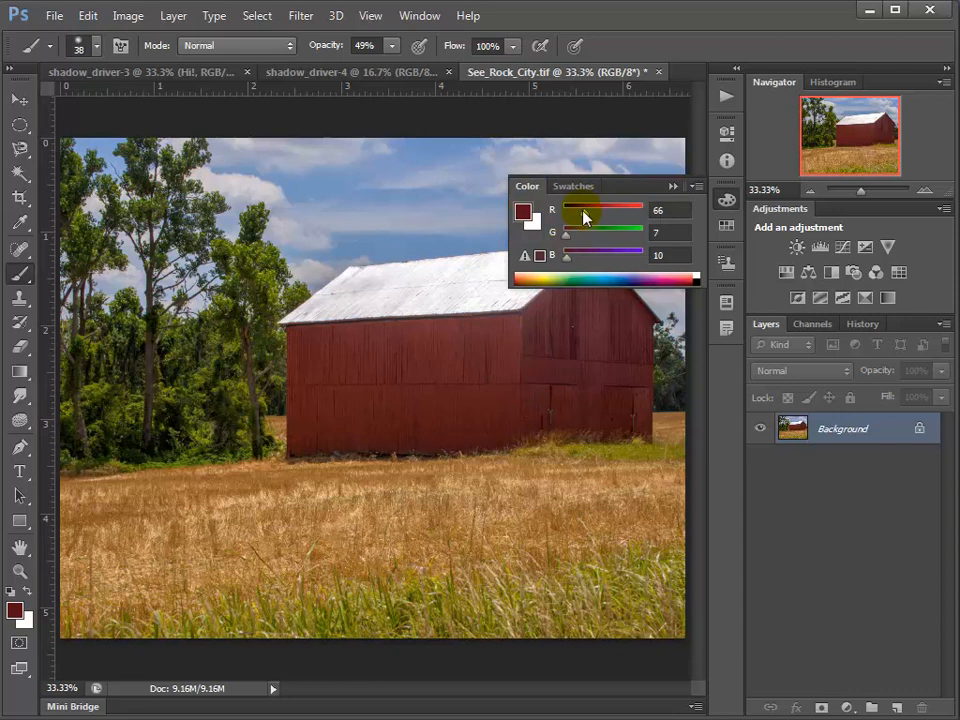
# Mix a teal foreground color (66, 131, 155), then sample the spectrum for a yellow-green (174, 178, 68).
pyautogui.moveTo(567, 235); pyautogui.dragTo(612, 258)
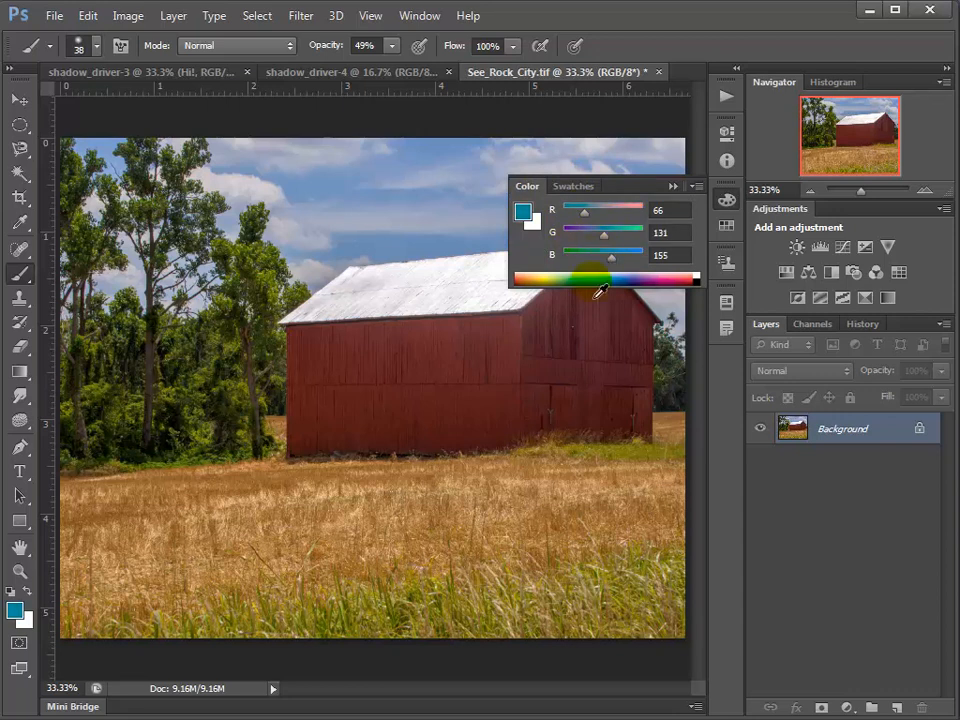
pyautogui.click(601, 281)
pyautogui.click(535, 281)
pyautogui.click(548, 281)
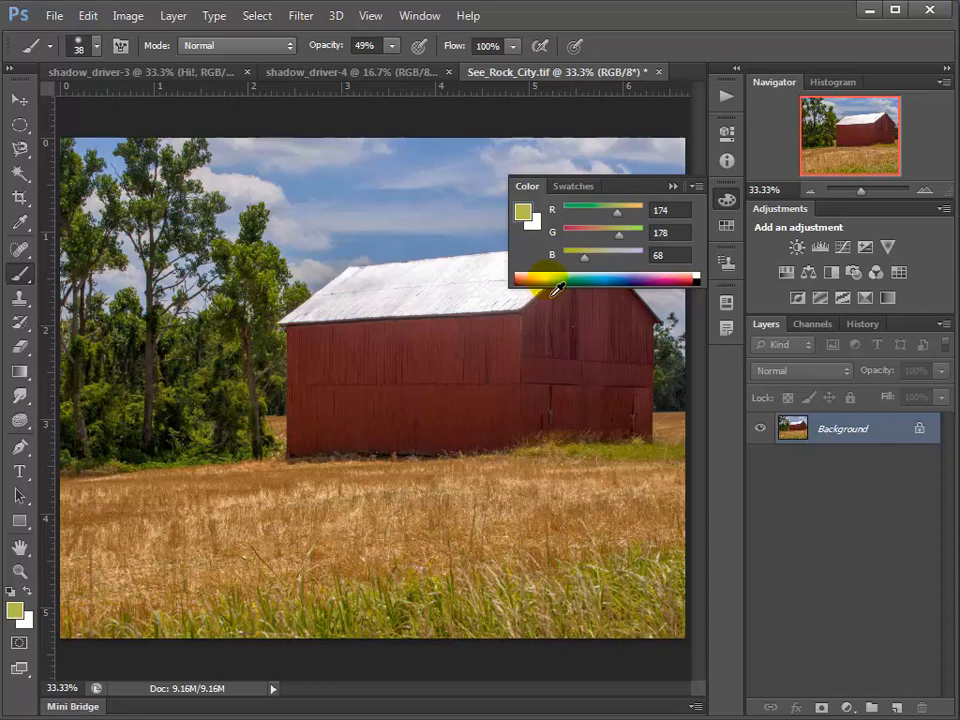
# Try cyan, periwinkle blue and red swatches as the foreground color, ending with orange-brown.
pyautogui.click(574, 186)
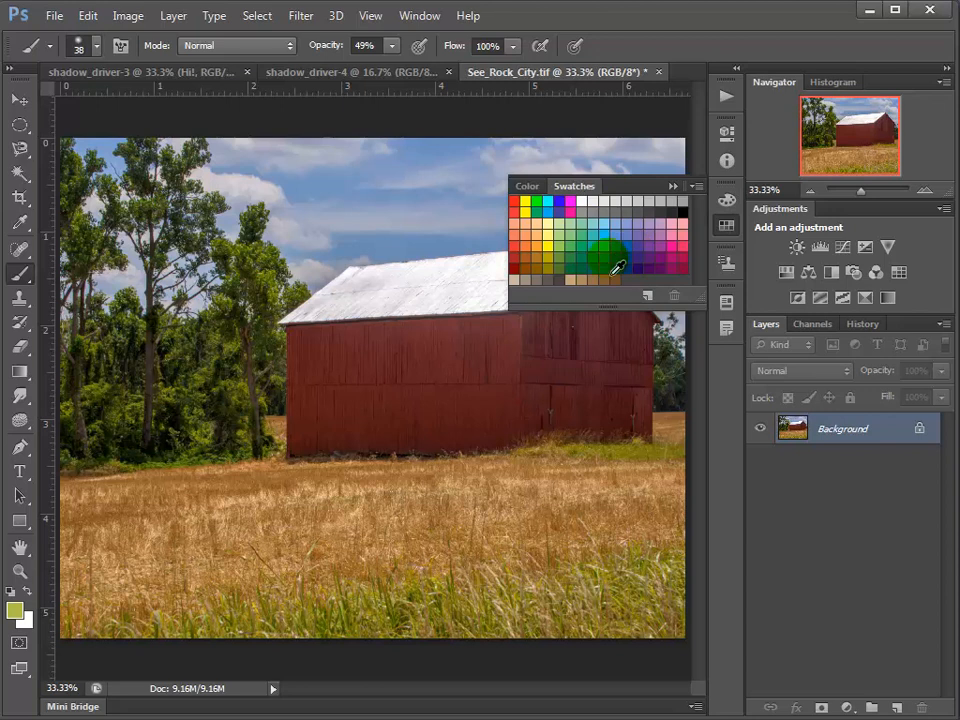
pyautogui.click(609, 256)
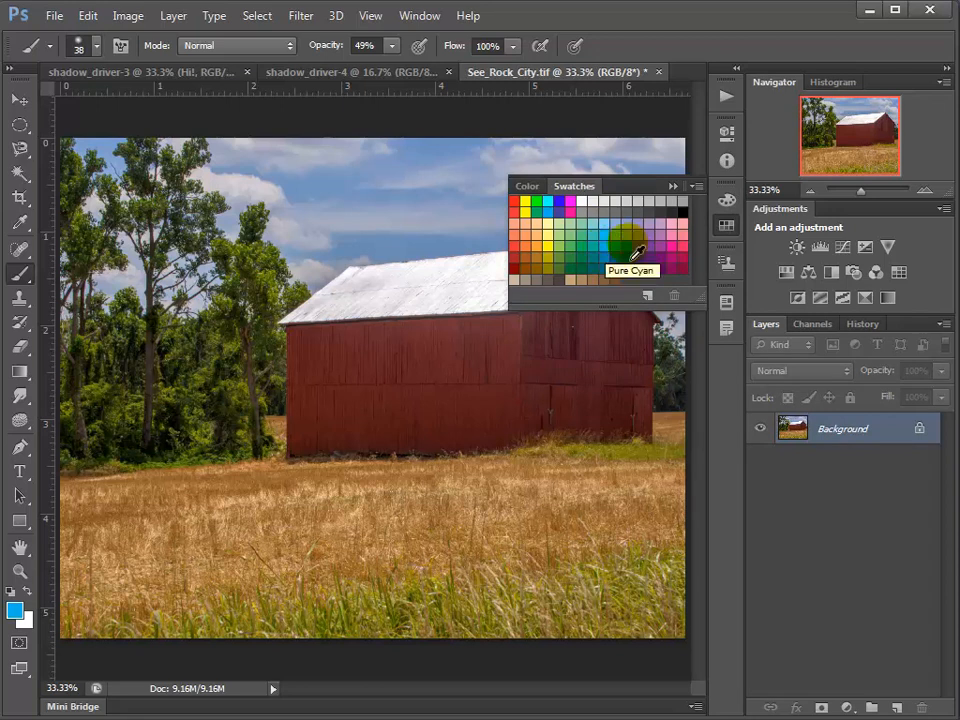
pyautogui.click(636, 242)
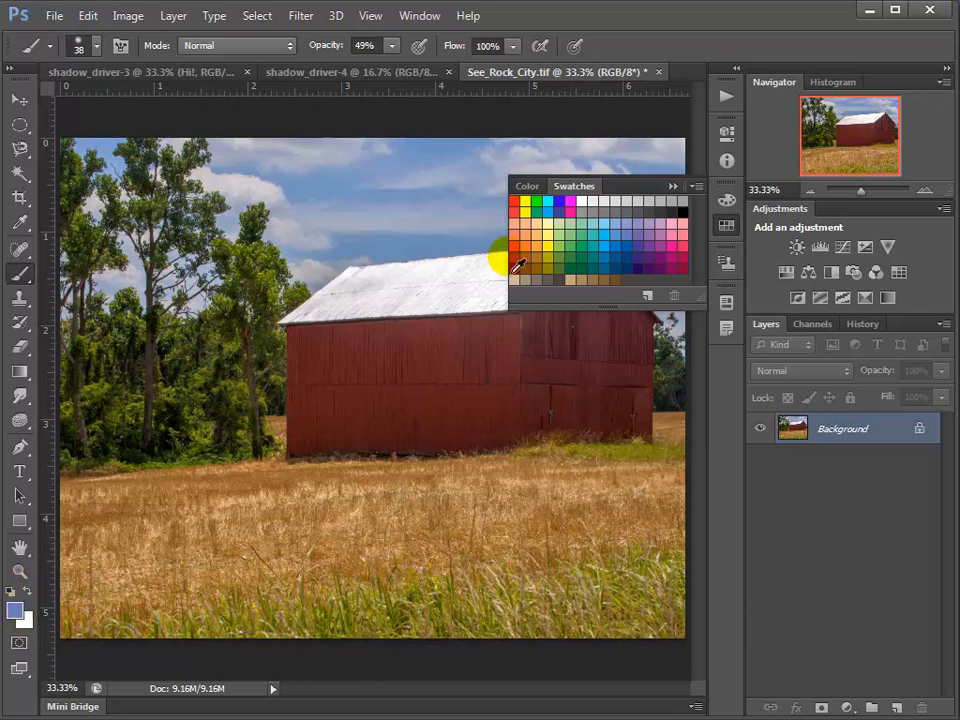
pyautogui.click(515, 267)
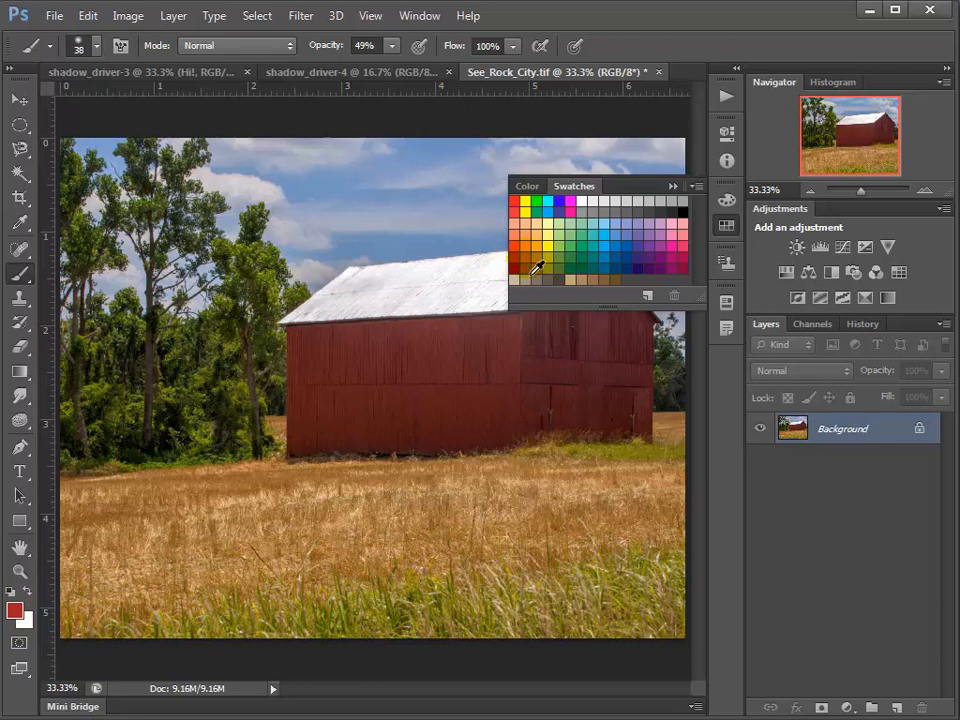
pyautogui.click(536, 267)
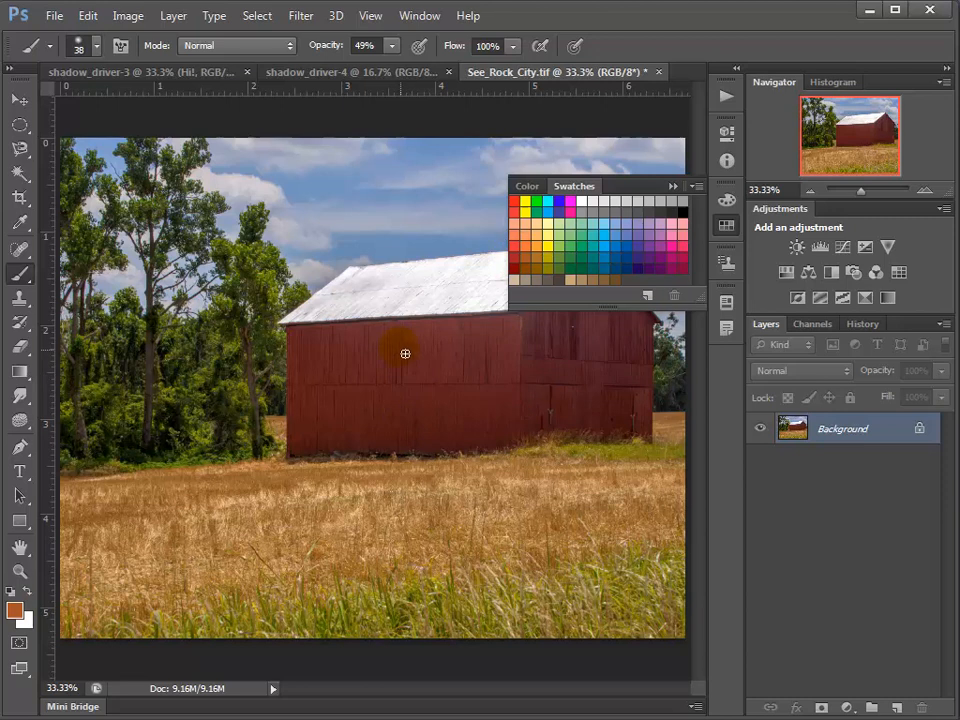
# Paint short orange, light green, light blue and magenta test strokes on the barn's long red wall.
pyautogui.moveTo(403, 343)
pyautogui.mouseDown()
pyautogui.moveTo(410, 378)
pyautogui.moveTo(415, 350)
pyautogui.moveTo(419, 376)
pyautogui.moveTo(425, 337)
pyautogui.moveTo(424, 388)
pyautogui.moveTo(438, 333)
pyautogui.moveTo(440, 357)
pyautogui.moveTo(440, 344)
pyautogui.moveTo(458, 338)
pyautogui.moveTo(450, 382)
pyautogui.moveTo(457, 337)
pyautogui.moveTo(472, 352)
pyautogui.moveTo(474, 333)
pyautogui.moveTo(486, 381)
pyautogui.mouseUp()
pyautogui.click(575, 245)
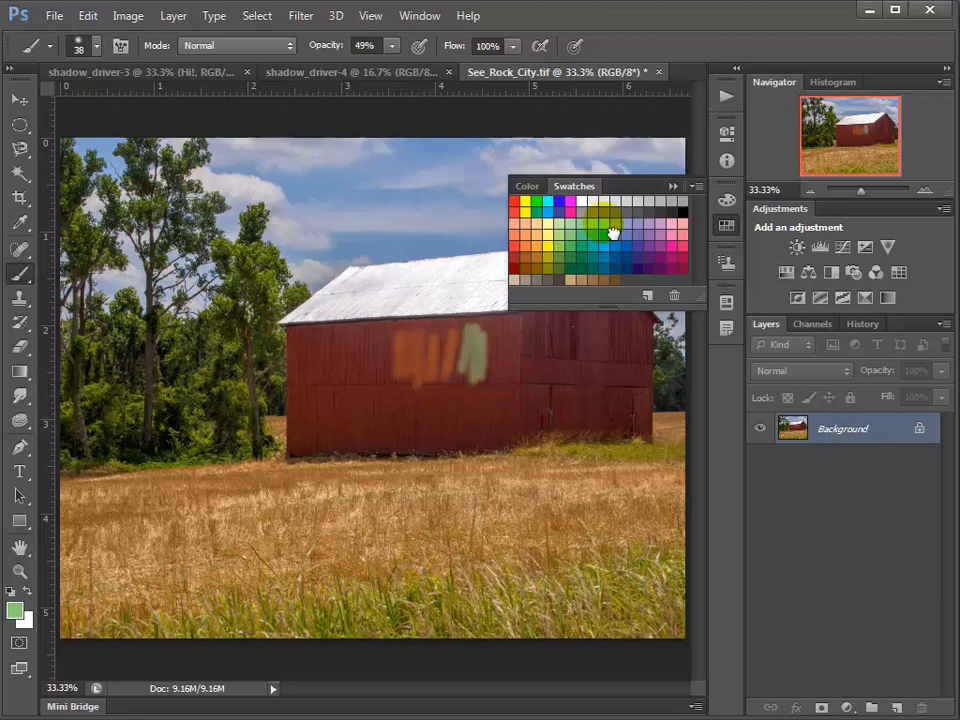
pyautogui.click(613, 229)
pyautogui.moveTo(361, 362)
pyautogui.mouseDown()
pyautogui.moveTo(352, 340)
pyautogui.moveTo(324, 345)
pyautogui.moveTo(318, 378)
pyautogui.mouseUp()
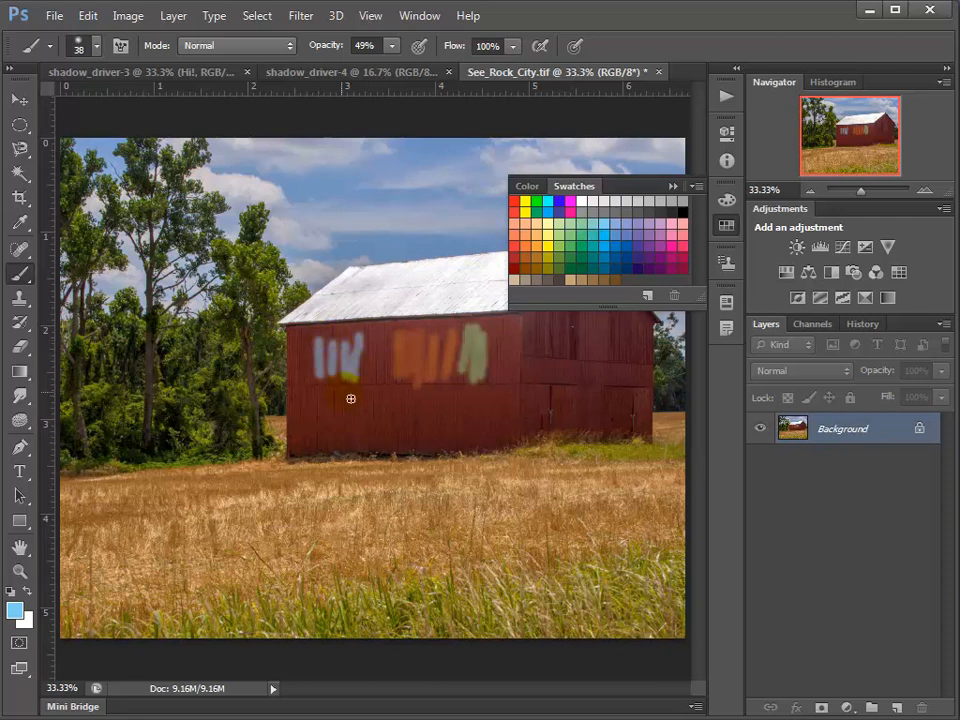
pyautogui.click(677, 266)
pyautogui.moveTo(487, 438); pyautogui.dragTo(465, 437)
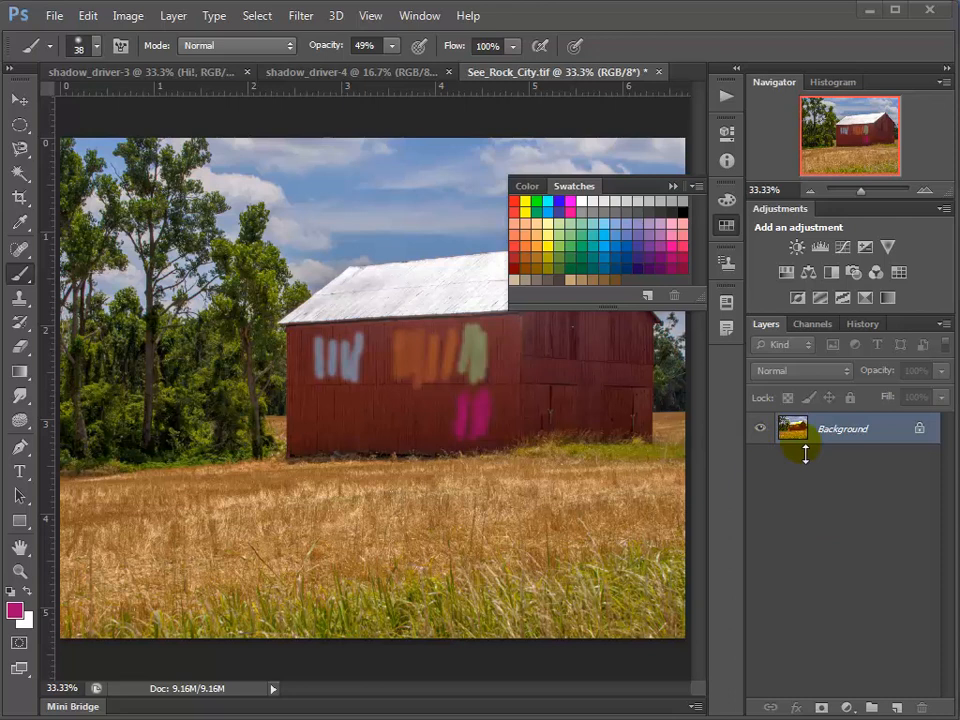
# Go back to the earliest Brush Tool history state, then revert See_Rock_City.tif to its last saved version.
pyautogui.click(864, 326)
pyautogui.moveTo(945, 481)
pyautogui.mouseDown()
pyautogui.moveTo(926, 369)
pyautogui.moveTo(949, 557)
pyautogui.moveTo(940, 438)
pyautogui.moveTo(866, 385)
pyautogui.mouseUp()
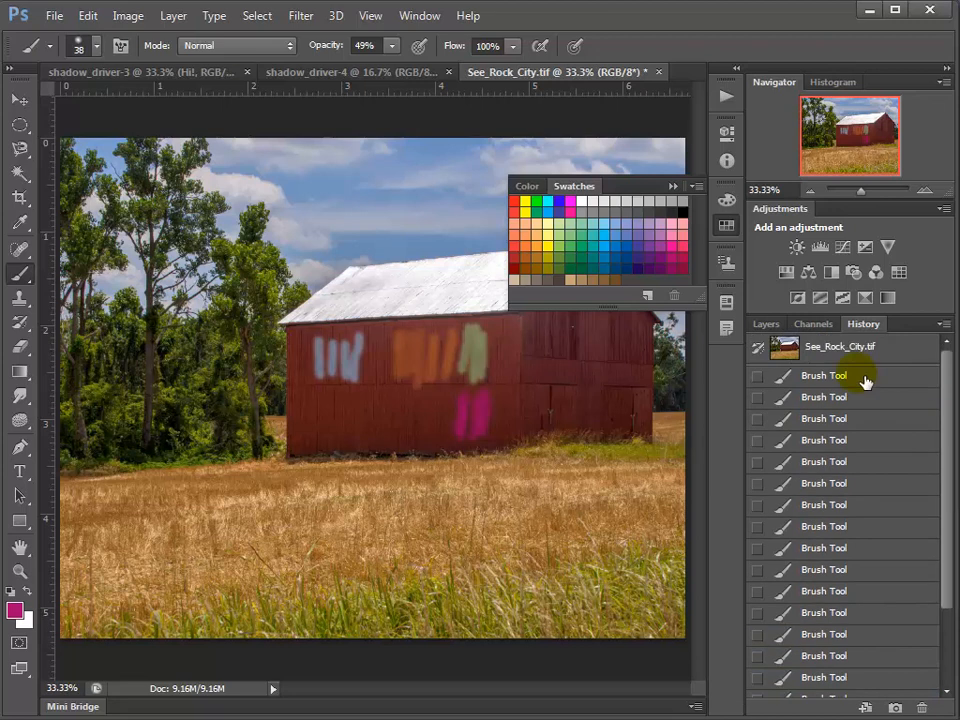
pyautogui.click(864, 378)
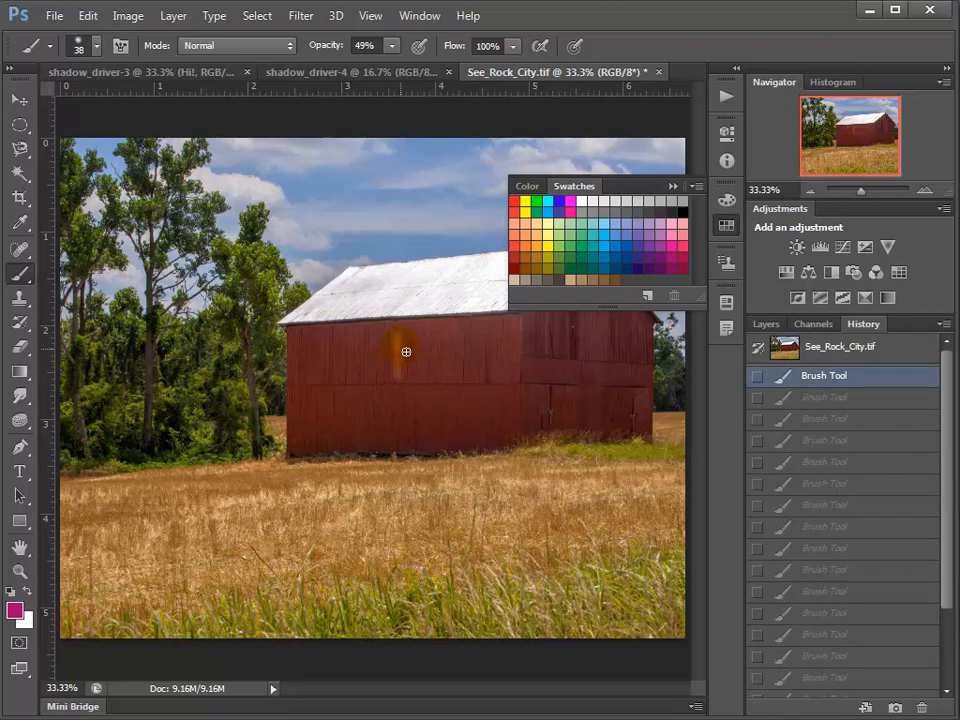
pyautogui.click(831, 358)
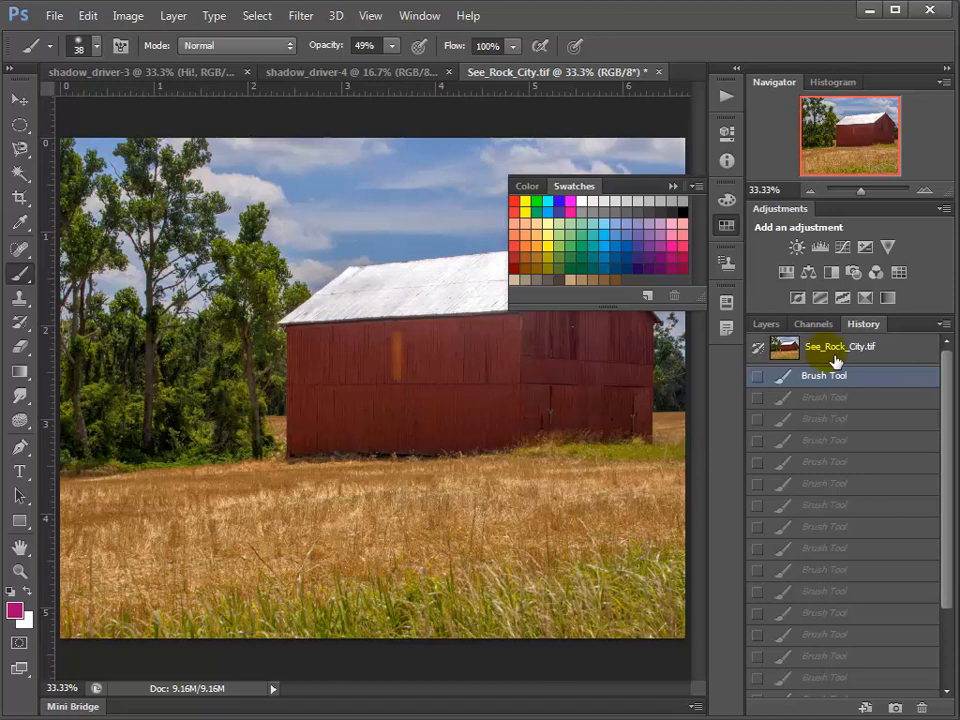
pyautogui.click(54, 17)
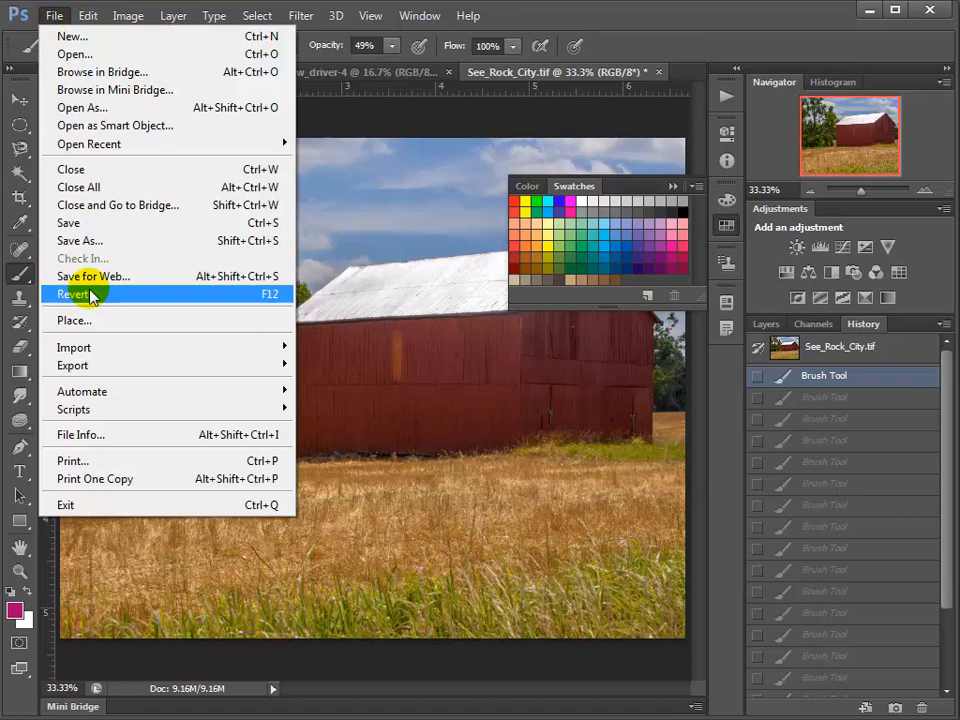
pyautogui.click(152, 298)
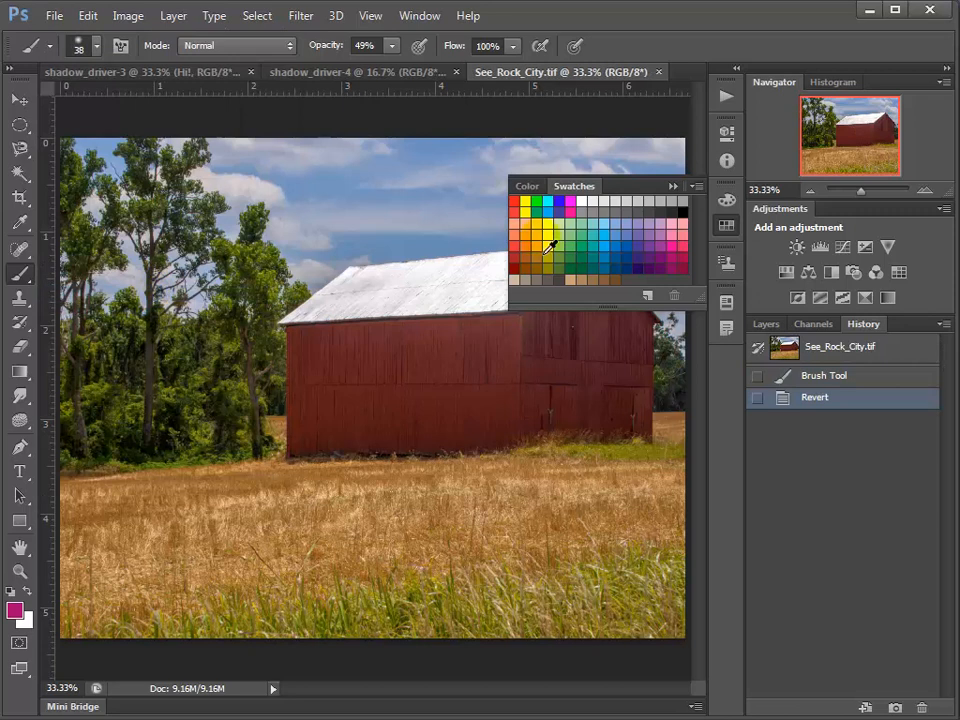
# Add a new empty layer above the Background and choose a dark blue swatch for a 45 px brush.
pyautogui.click(763, 325)
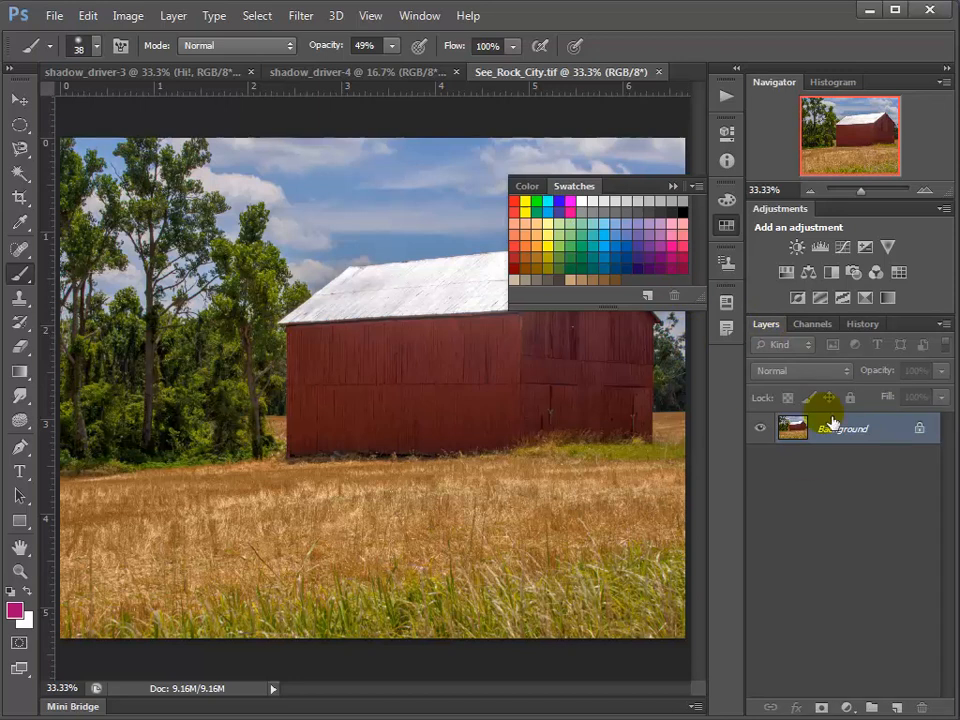
pyautogui.click(898, 708)
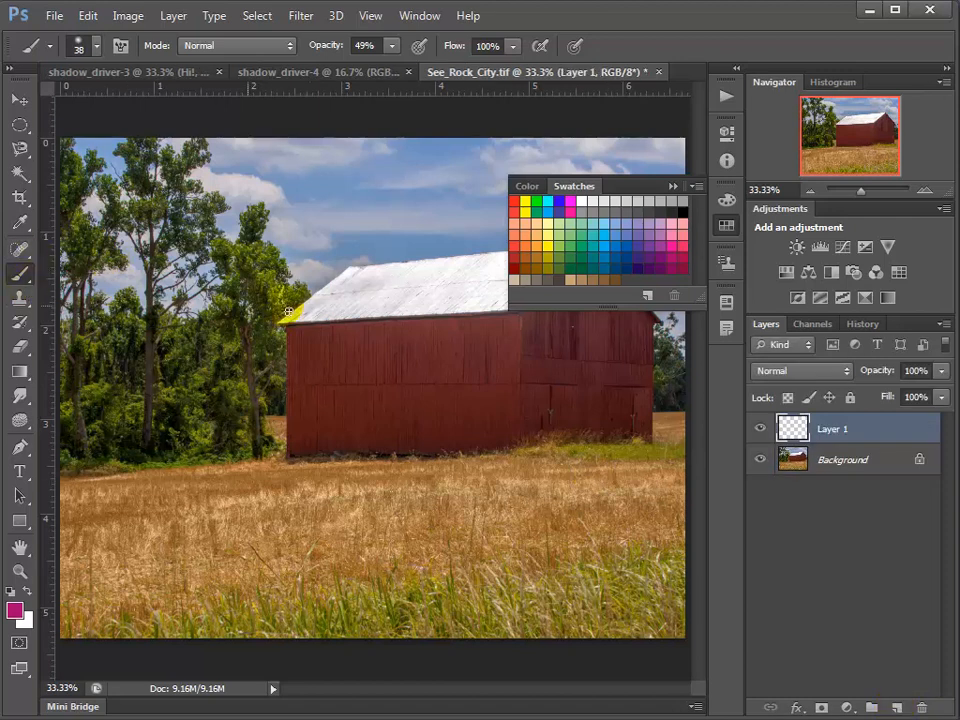
pyautogui.click(603, 260)
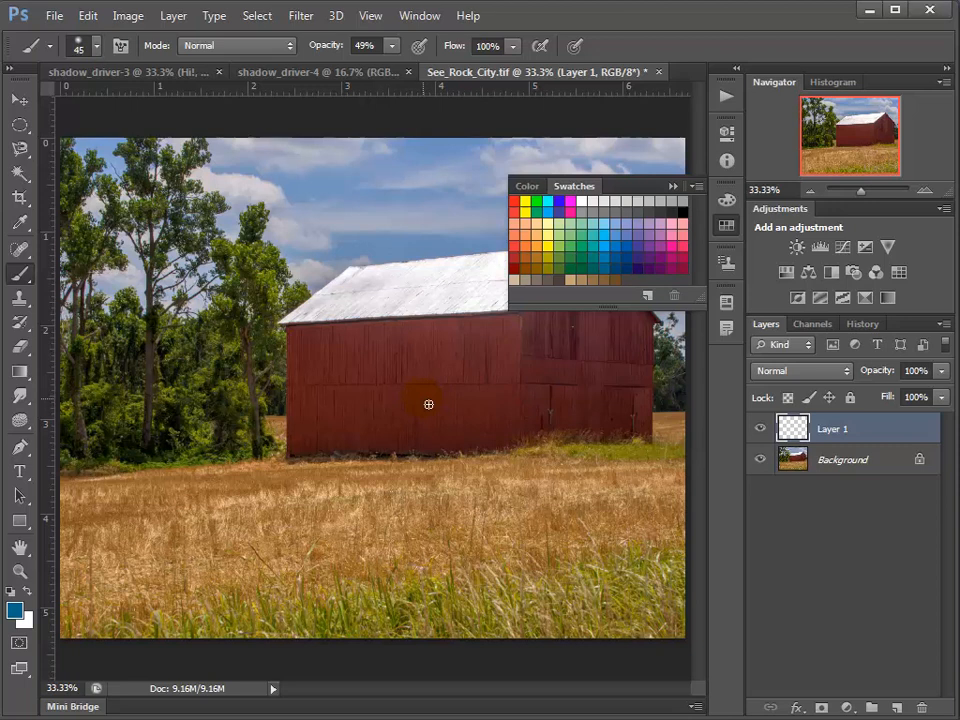
# Enlarge the brush to 125 px and paint a blue patch on the end of the barn's long wall nearest the trees.
pyautogui.press(']')
pyautogui.press(']')
pyautogui.press(']')
pyautogui.press(']')
pyautogui.press(']')
pyautogui.press(']')
pyautogui.press(']')
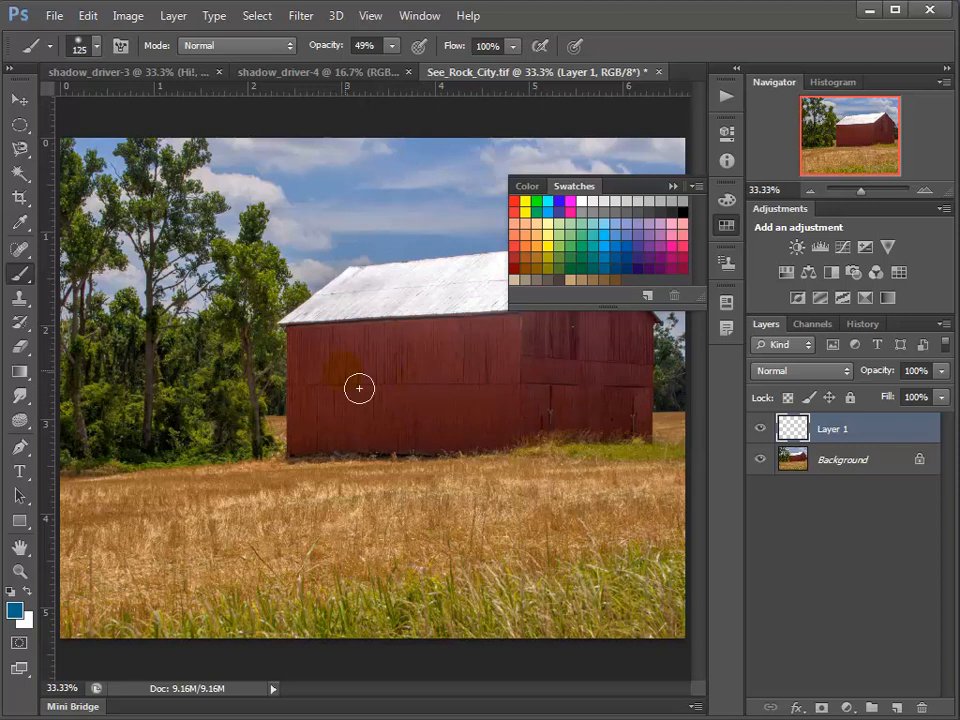
pyautogui.moveTo(319, 356)
pyautogui.mouseDown()
pyautogui.moveTo(327, 425)
pyautogui.moveTo(322, 387)
pyautogui.moveTo(340, 403)
pyautogui.moveTo(341, 451)
pyautogui.moveTo(353, 384)
pyautogui.moveTo(370, 455)
pyautogui.moveTo(384, 356)
pyautogui.mouseUp()
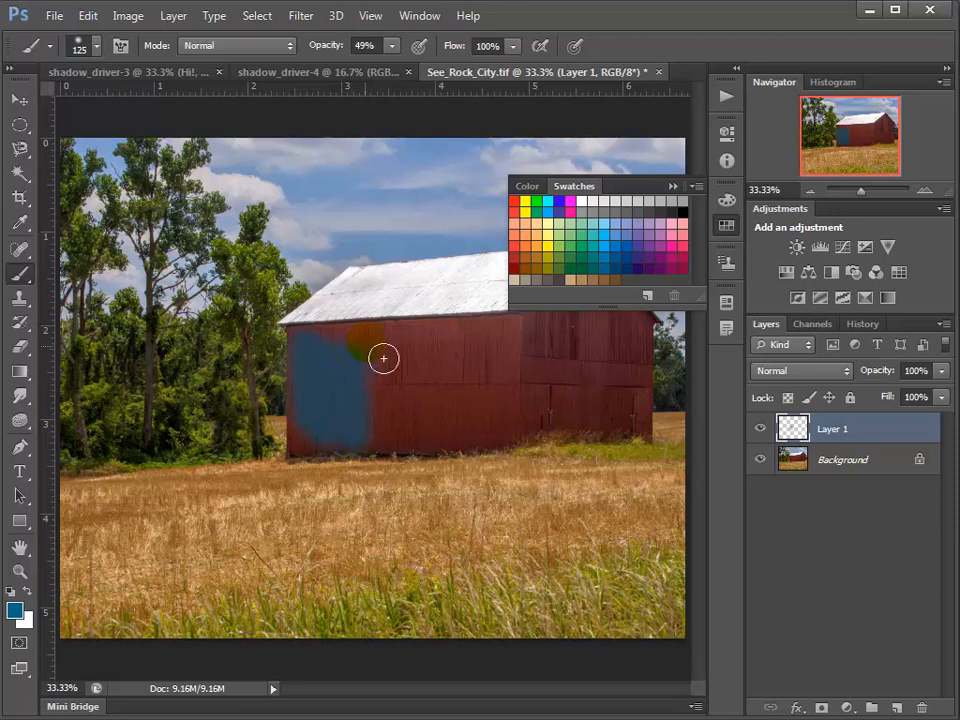
# Raise the brush opacity to 100% and paint over the blue patch on the barn wall again.
pyautogui.click(393, 52)
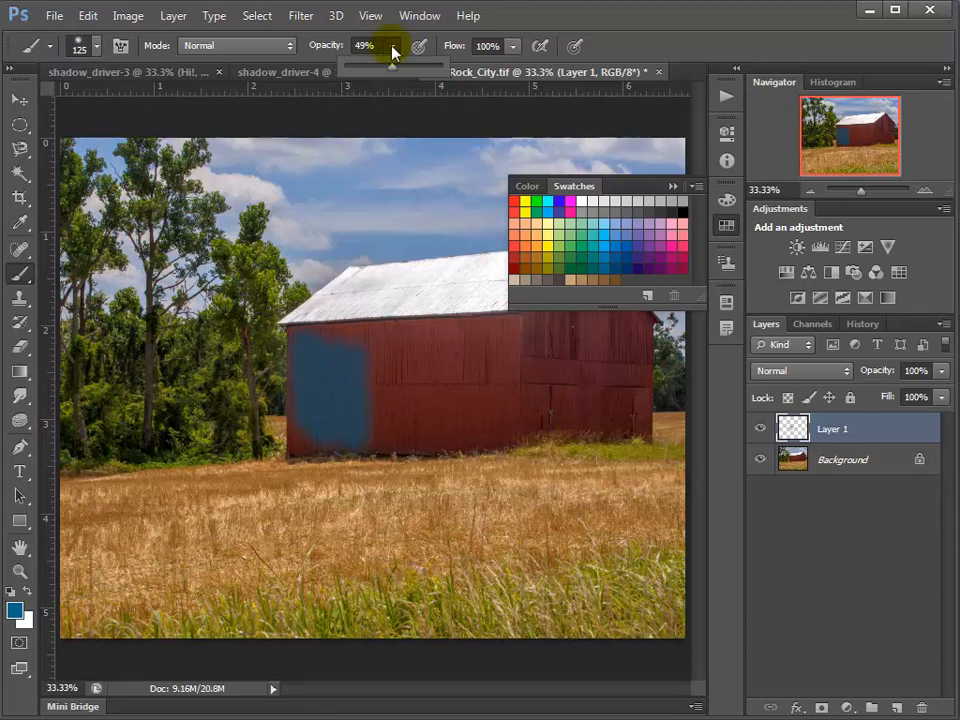
pyautogui.moveTo(391, 66); pyautogui.dragTo(480, 86)
pyautogui.moveTo(354, 413)
pyautogui.mouseDown()
pyautogui.moveTo(361, 375)
pyautogui.moveTo(368, 440)
pyautogui.moveTo(351, 379)
pyautogui.moveTo(345, 444)
pyautogui.moveTo(329, 392)
pyautogui.moveTo(336, 441)
pyautogui.mouseUp()
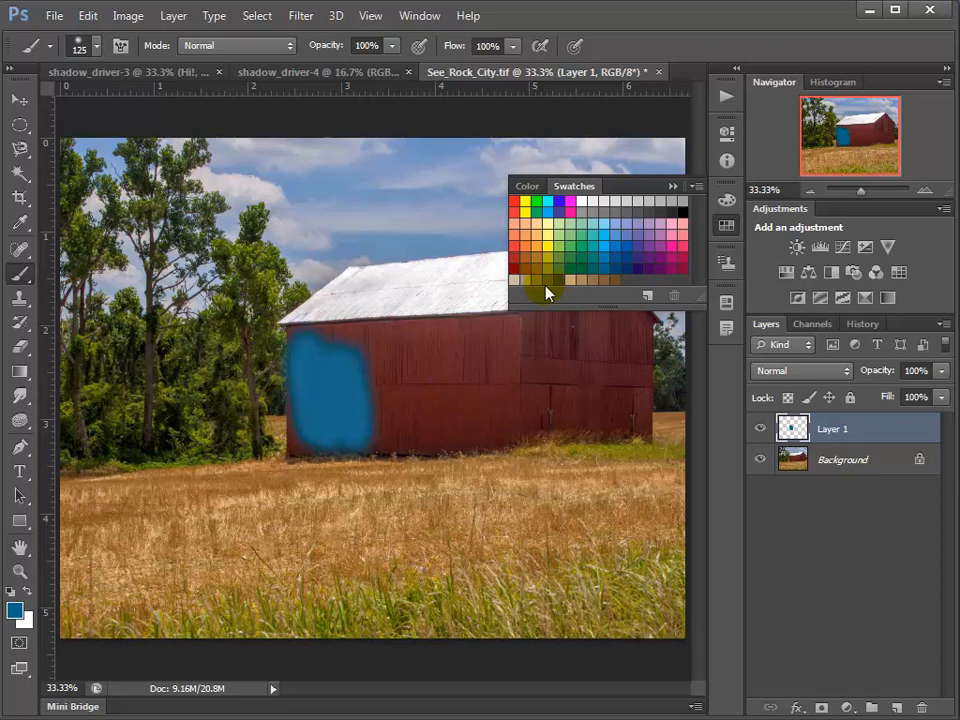
# Paint a light peach patch and a violet patch beside the blue one along the barn's long wall.
pyautogui.click(536, 234)
pyautogui.click(395, 350)
pyautogui.moveTo(412, 369)
pyautogui.mouseDown()
pyautogui.moveTo(407, 439)
pyautogui.moveTo(408, 412)
pyautogui.moveTo(437, 400)
pyautogui.moveTo(439, 379)
pyautogui.moveTo(442, 397)
pyautogui.moveTo(452, 372)
pyautogui.moveTo(454, 444)
pyautogui.mouseUp()
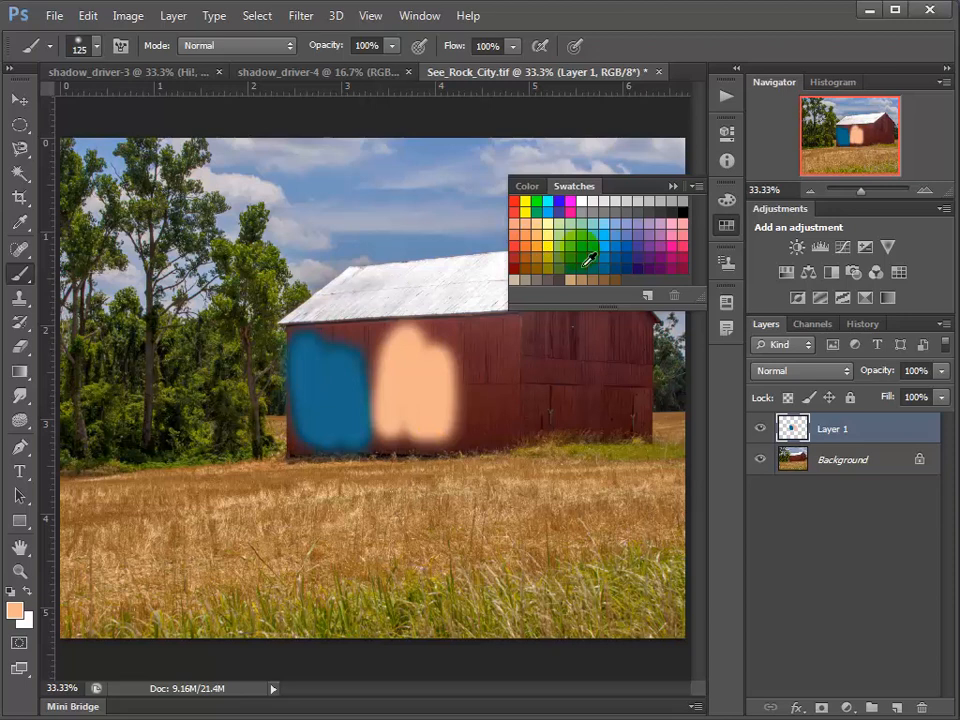
pyautogui.click(626, 245)
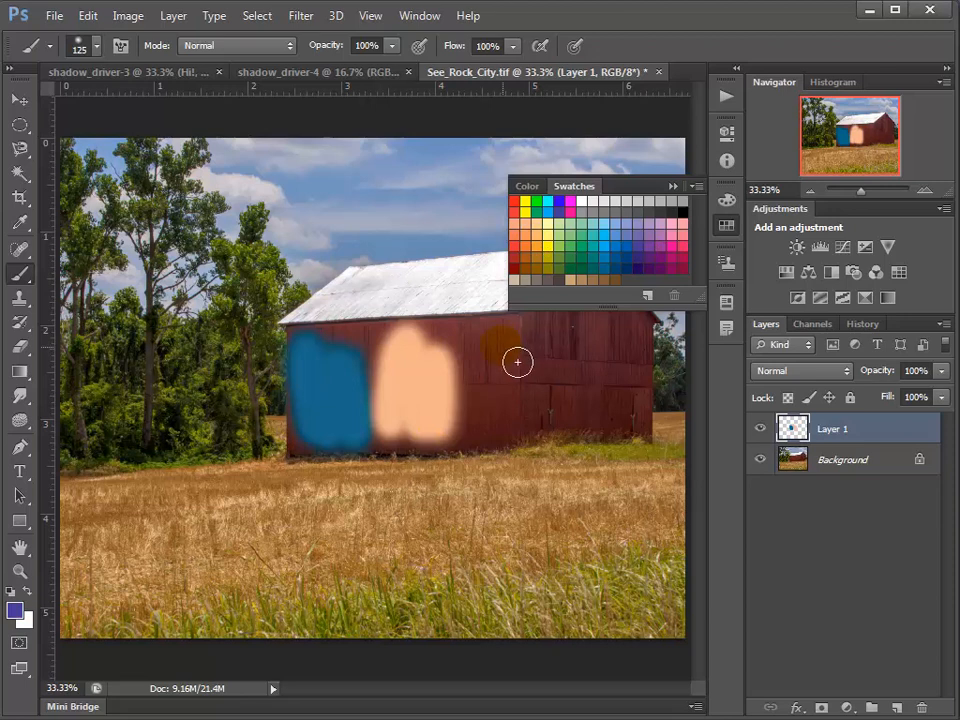
pyautogui.moveTo(510, 338)
pyautogui.mouseDown()
pyautogui.moveTo(505, 432)
pyautogui.moveTo(491, 378)
pyautogui.mouseUp()
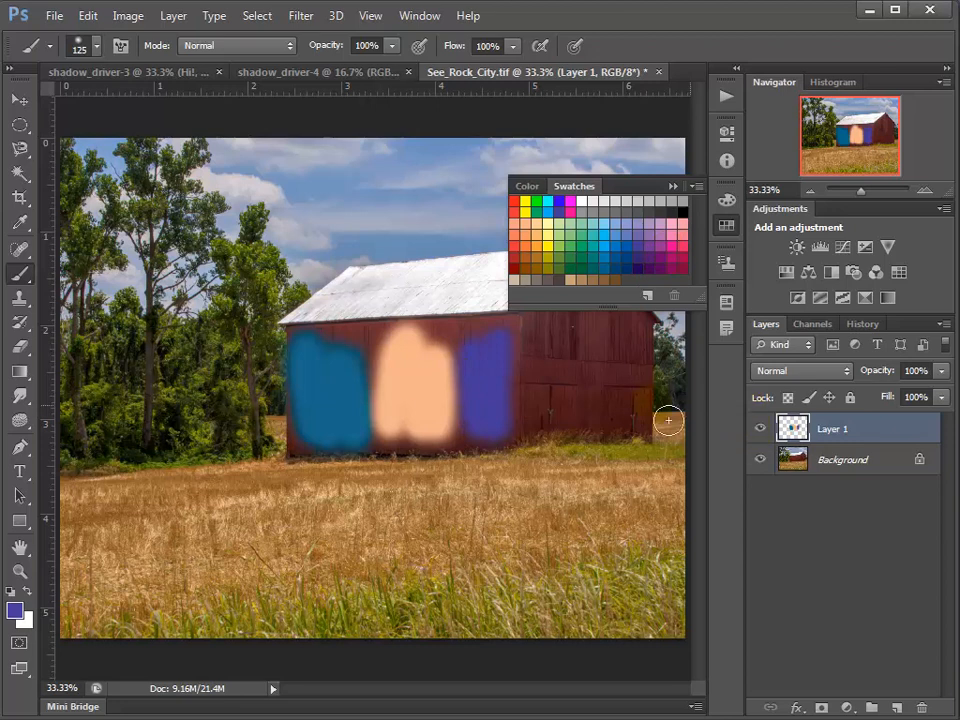
# Move the Layers panel out of its group with Channels and History into the collapsed icon column and expand it there.
pyautogui.click(786, 372)
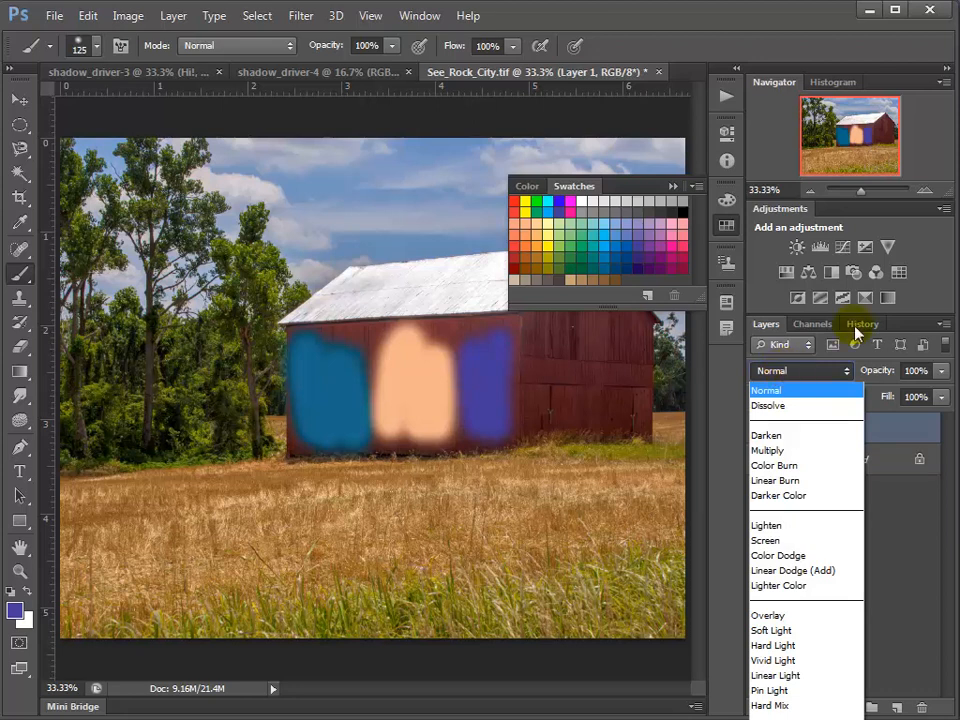
pyautogui.click(775, 333)
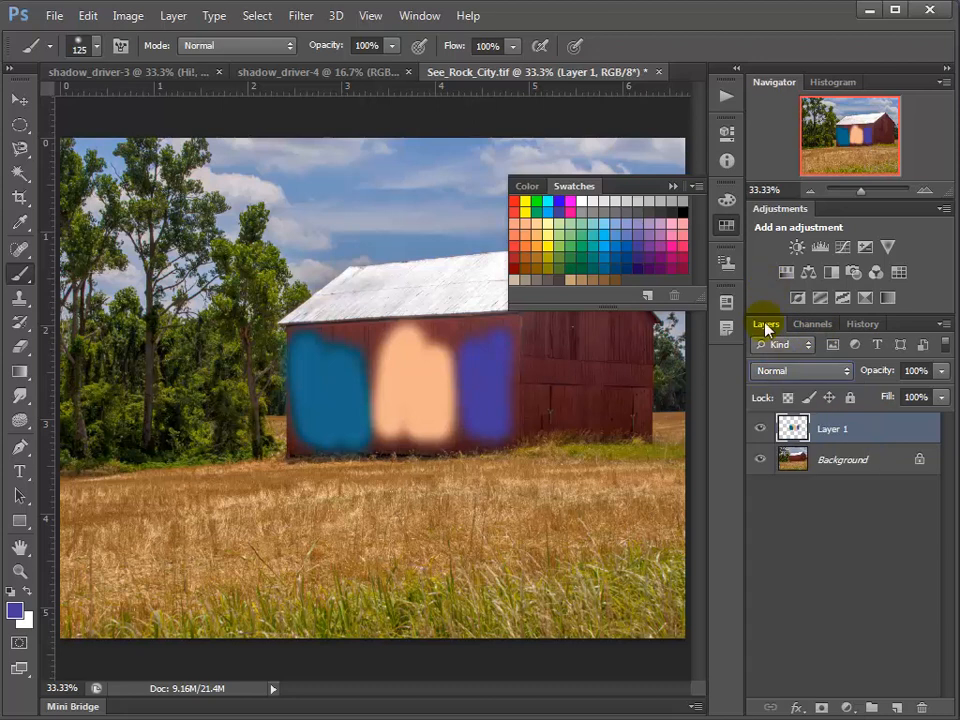
pyautogui.moveTo(766, 330); pyautogui.dragTo(720, 76)
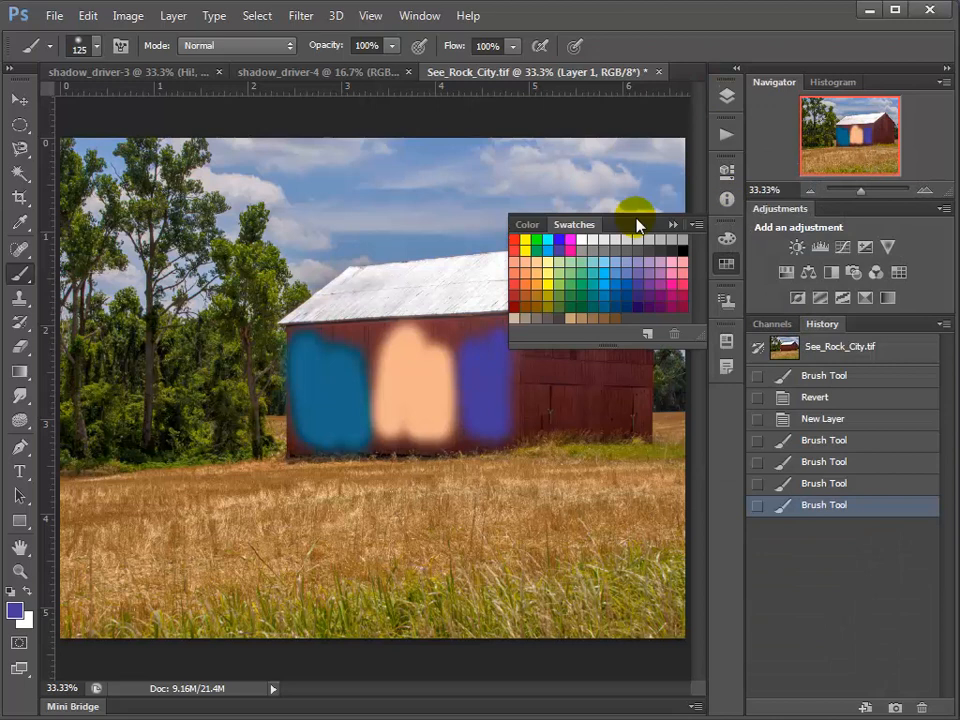
pyautogui.click(727, 96)
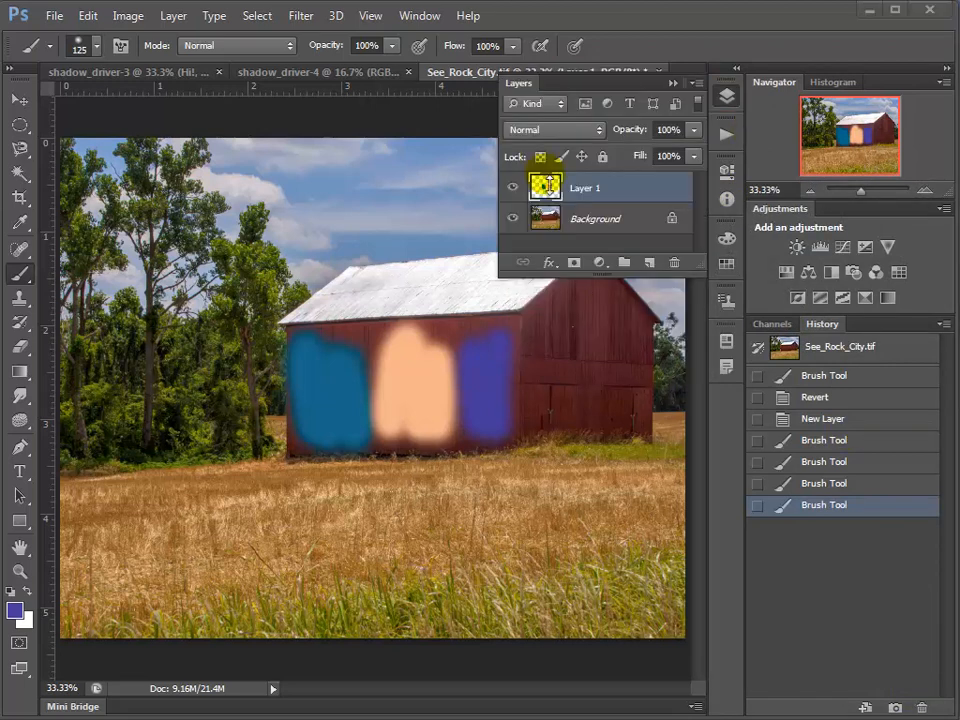
# Set Layer 1's blending mode to Color and dock the Layers panel back with Channels and History.
pyautogui.click(544, 130)
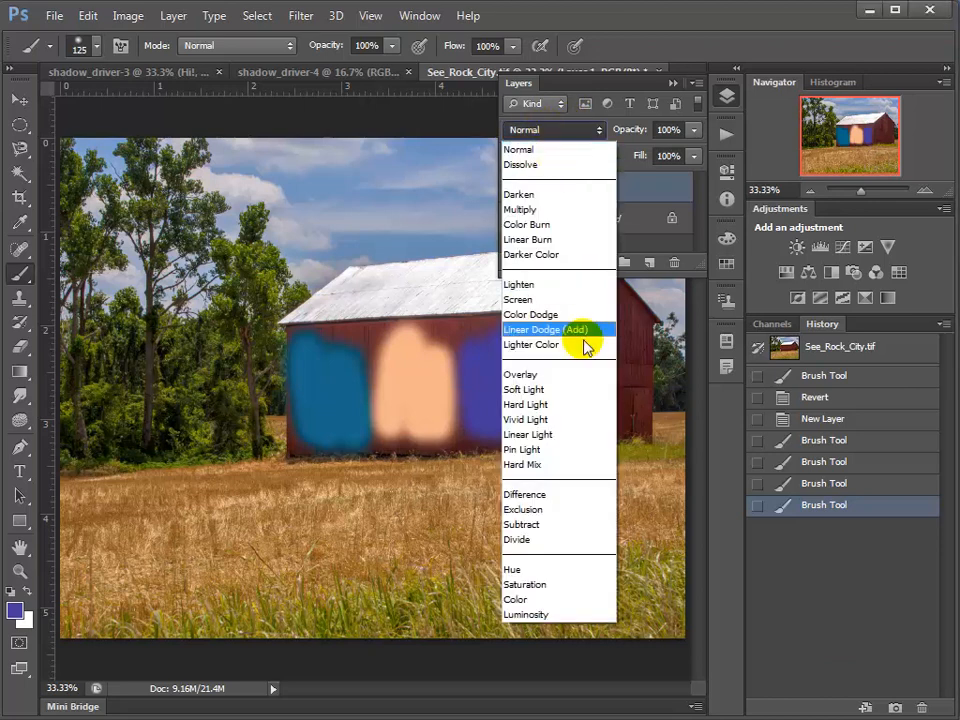
pyautogui.click(553, 603)
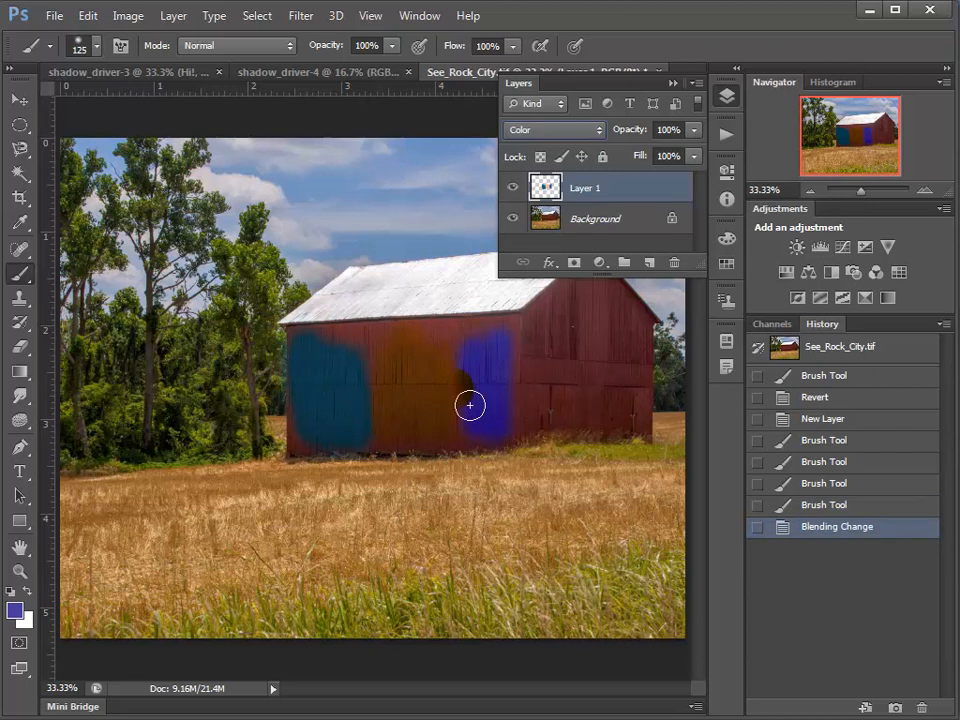
pyautogui.click(770, 324)
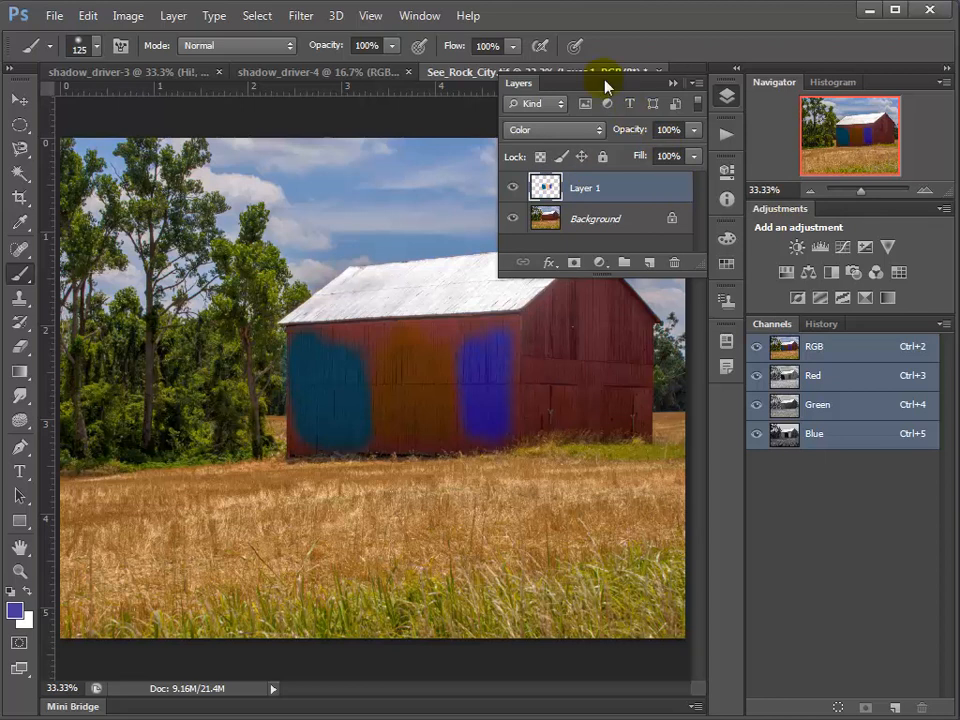
pyautogui.moveTo(517, 88); pyautogui.dragTo(756, 332)
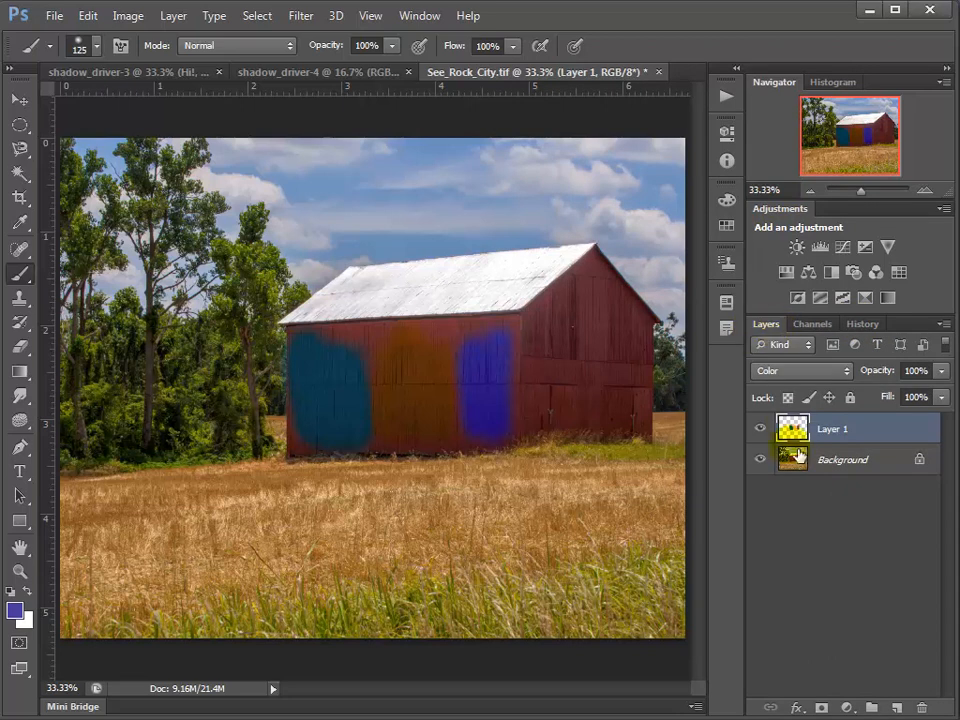
# Choose the bright magenta swatch and paint over the middle patch and the wall area toward the blue patch on Layer 1.
pyautogui.click(408, 18)
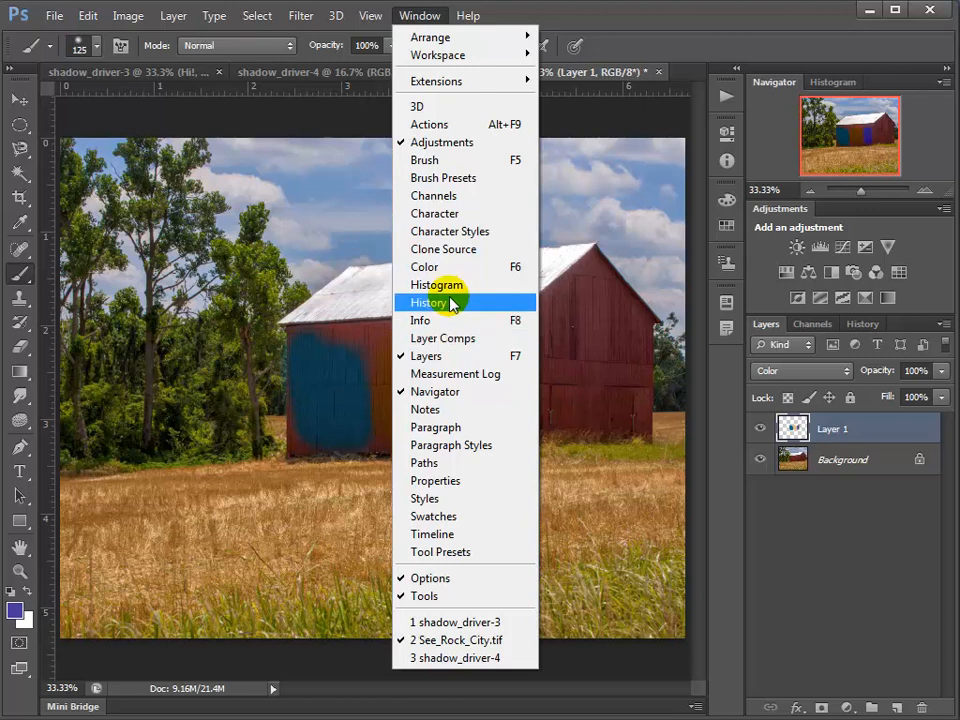
pyautogui.click(460, 267)
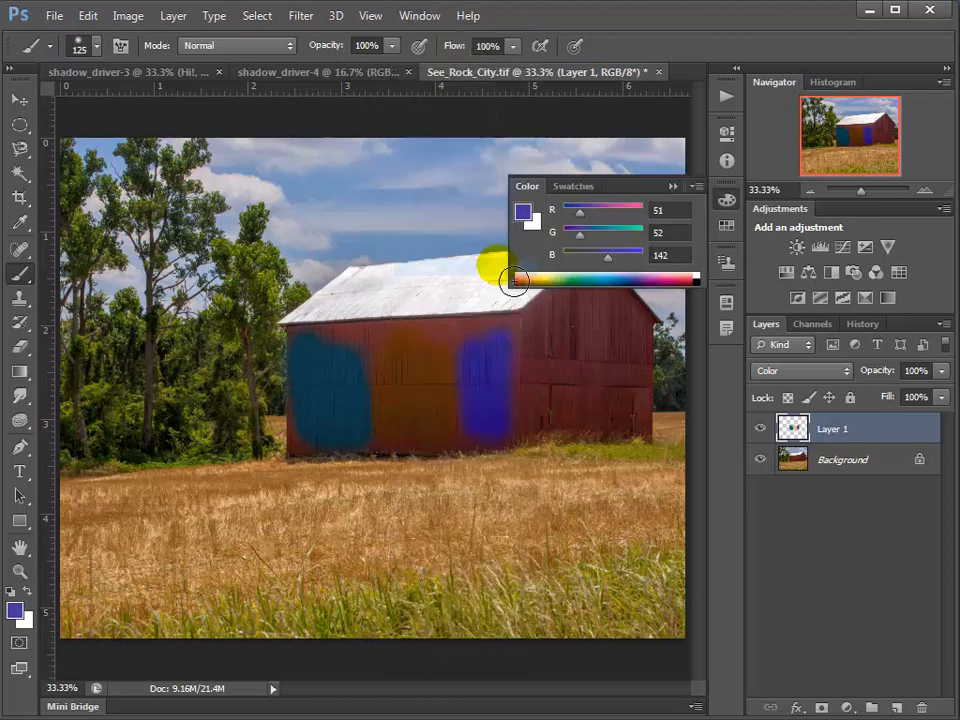
pyautogui.click(574, 187)
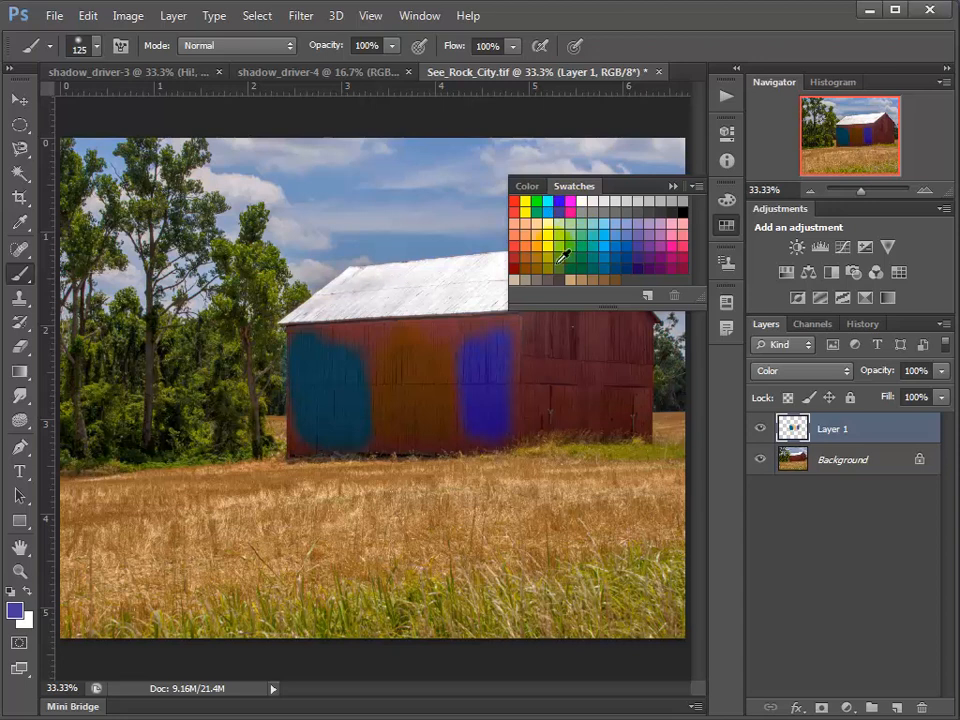
pyautogui.click(572, 204)
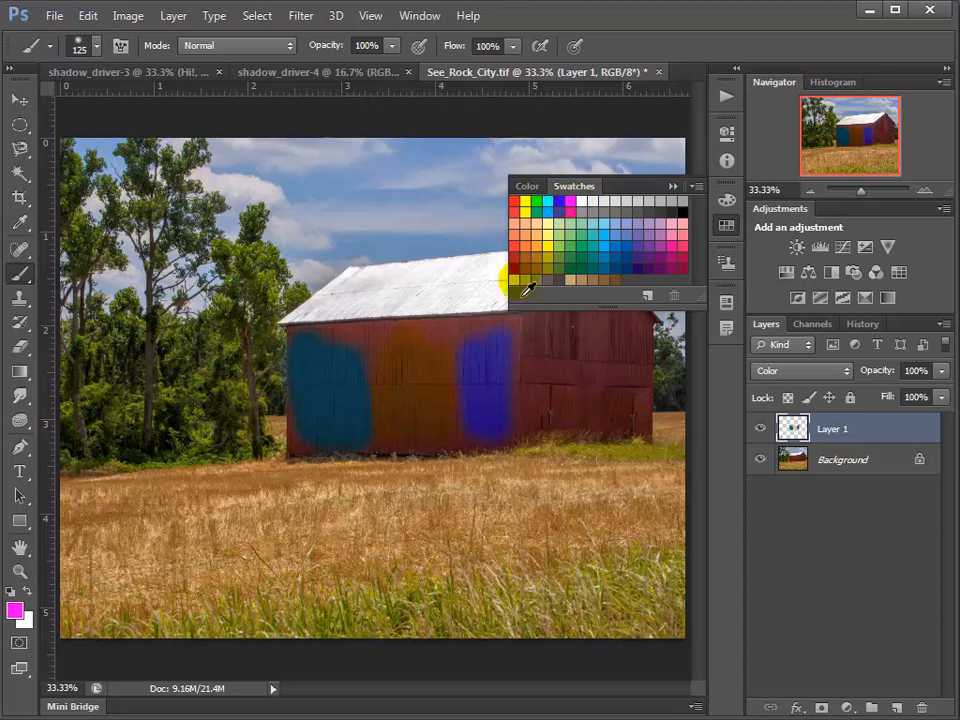
pyautogui.moveTo(401, 354)
pyautogui.mouseDown()
pyautogui.moveTo(449, 390)
pyautogui.moveTo(445, 421)
pyautogui.moveTo(422, 390)
pyautogui.moveTo(422, 437)
pyautogui.mouseUp()
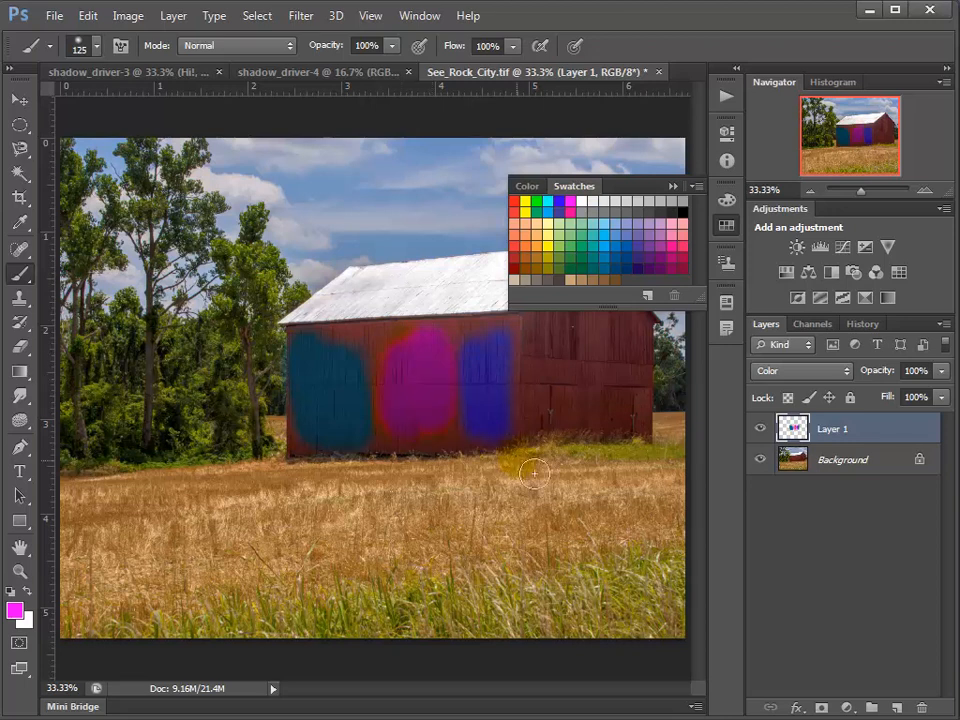
pyautogui.click(452, 387)
pyautogui.moveTo(452, 387)
pyautogui.mouseDown()
pyautogui.moveTo(379, 353)
pyautogui.moveTo(405, 392)
pyautogui.mouseUp()
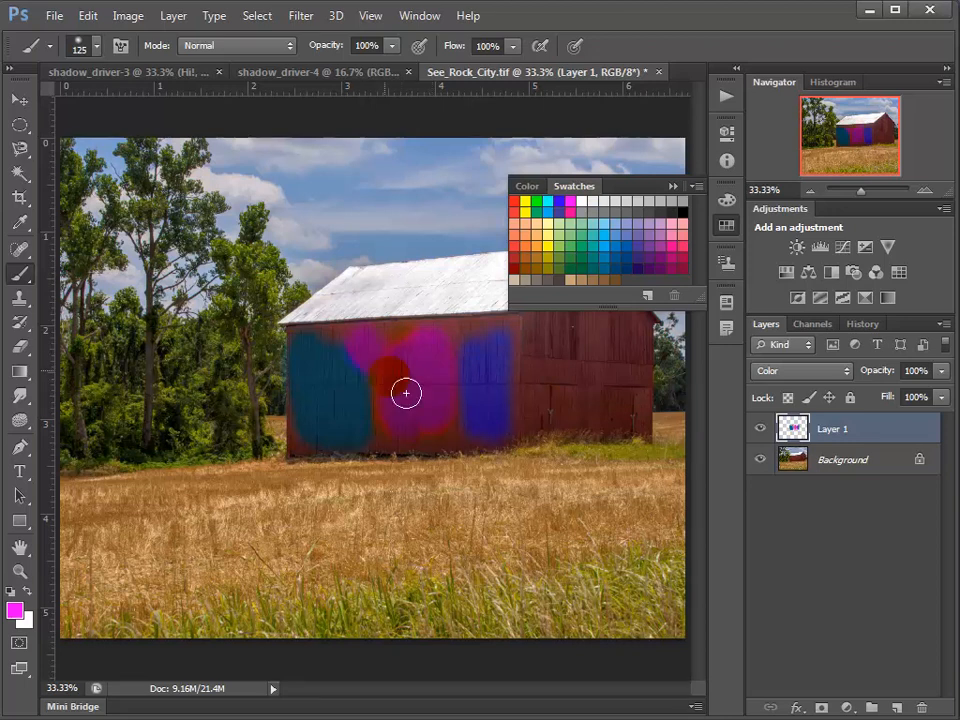
# Try the Darken, Multiply, Color Burn and Screen blending modes on Layer 1.
pyautogui.click(800, 371)
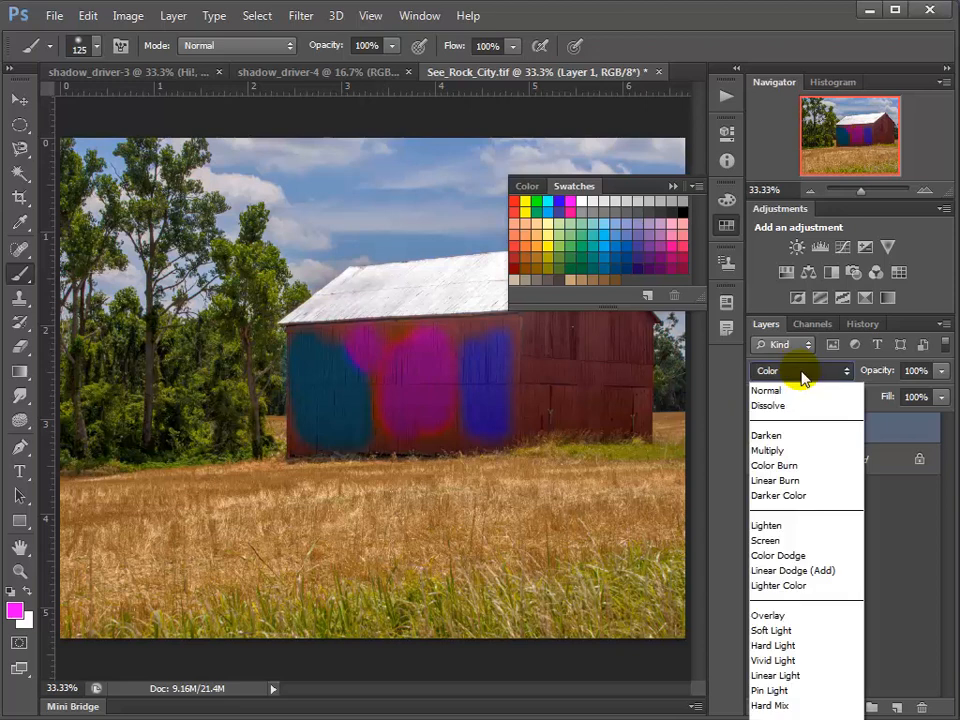
pyautogui.click(792, 434)
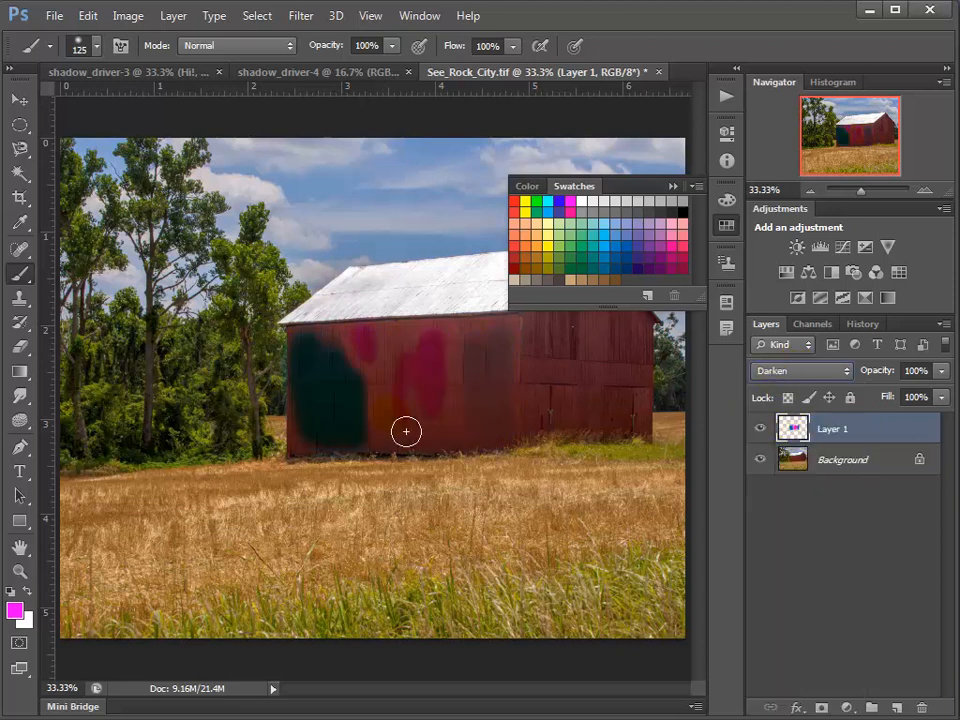
pyautogui.click(783, 371)
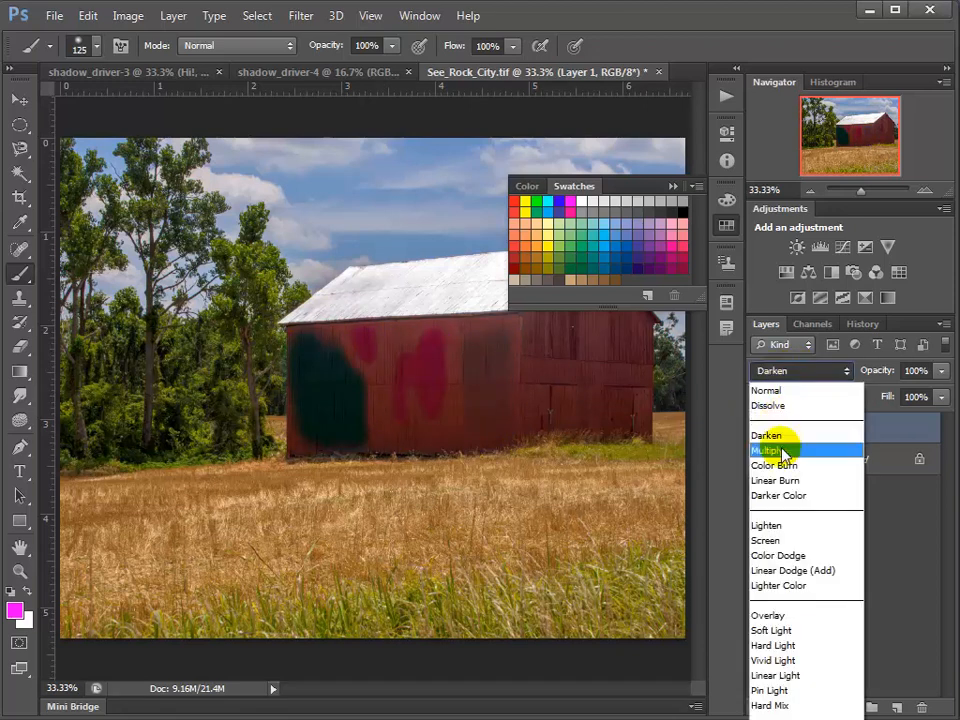
pyautogui.click(784, 443)
pyautogui.click(797, 370)
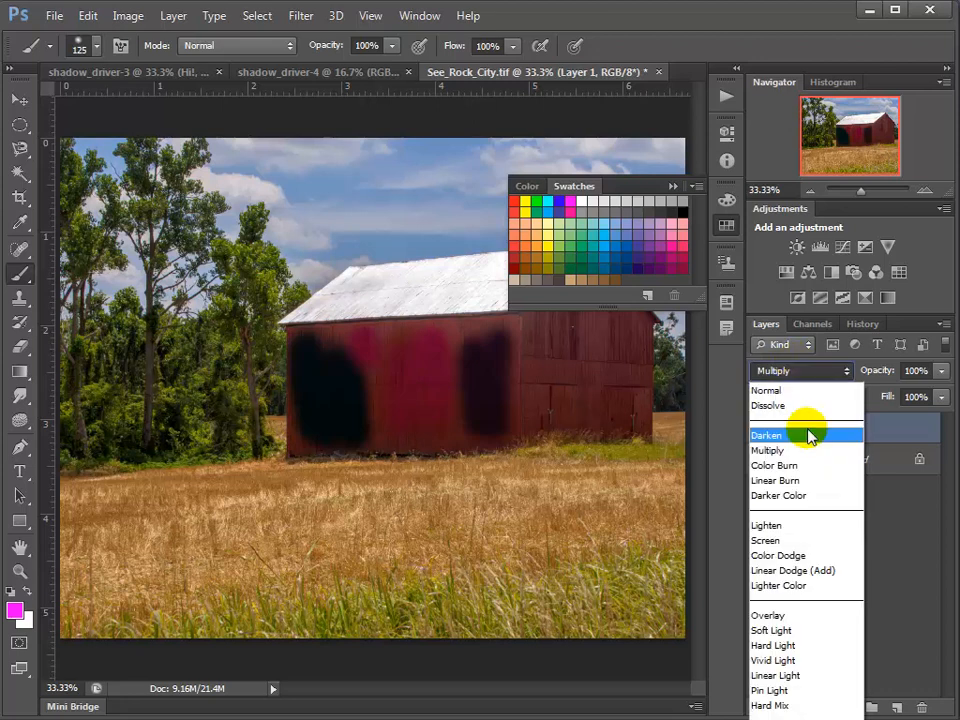
pyautogui.click(799, 466)
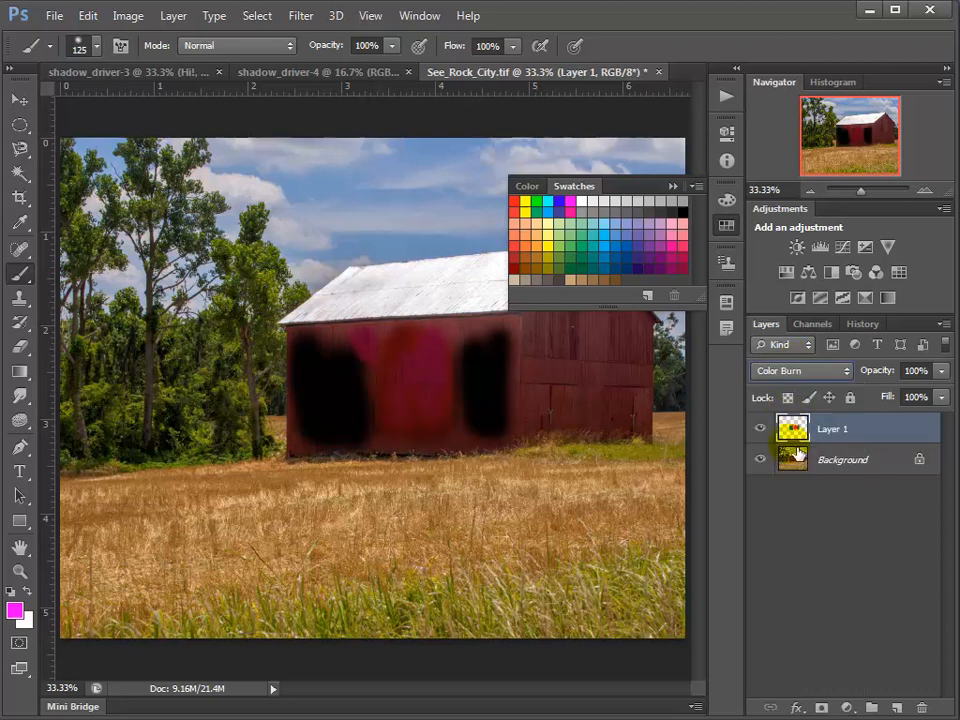
pyautogui.click(789, 370)
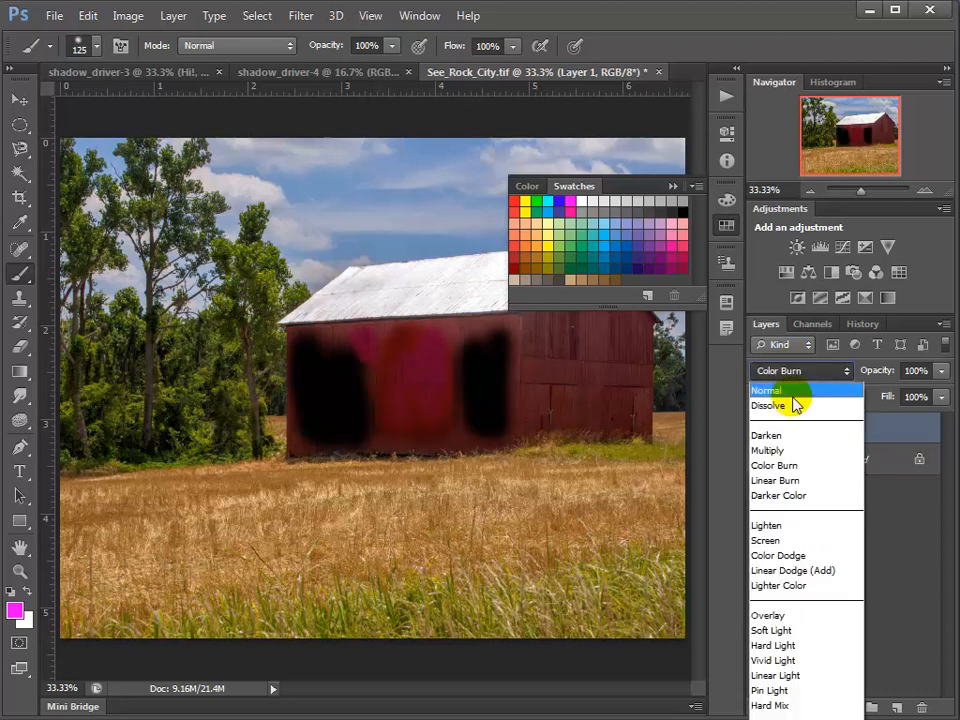
pyautogui.click(787, 540)
pyautogui.click(785, 372)
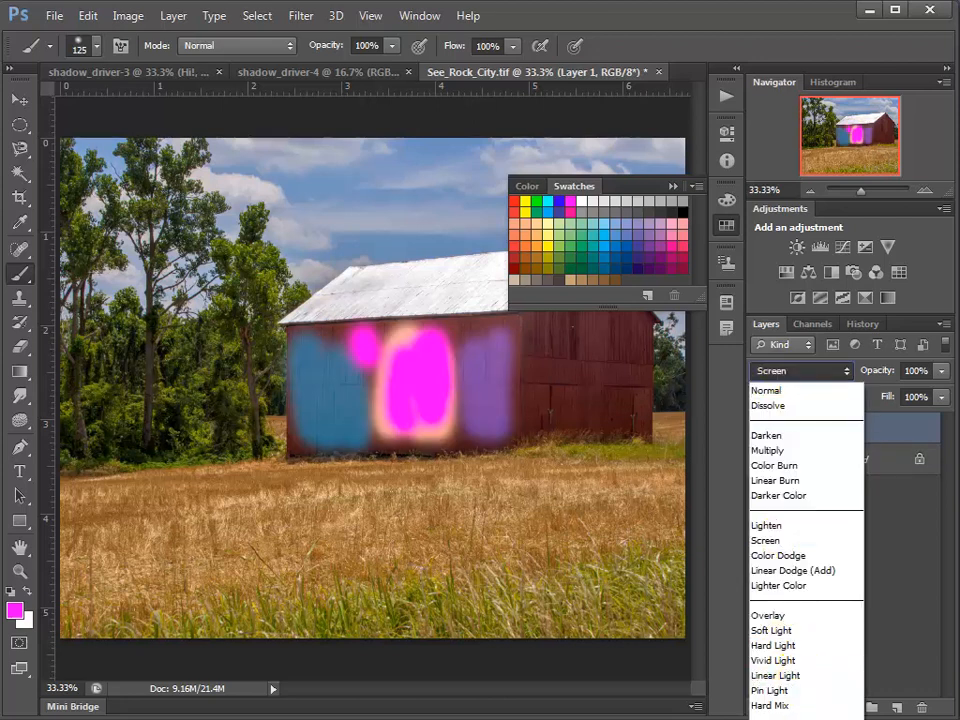
pyautogui.click(795, 719)
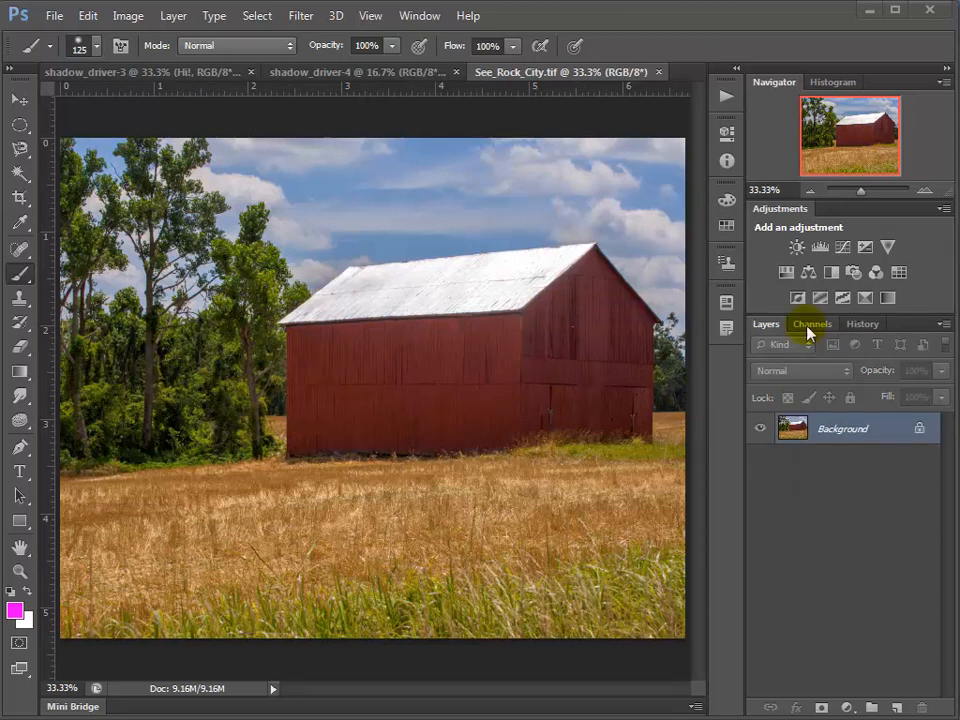
# Review the recorded states in the image's History, then return to the Layers list.
pyautogui.click(866, 325)
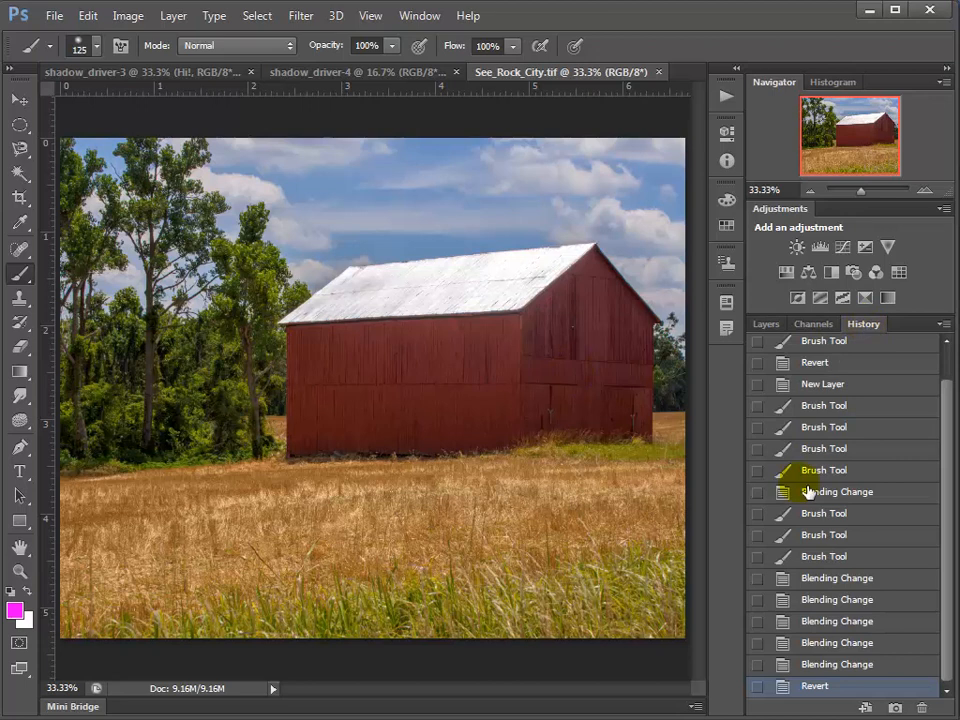
pyautogui.moveTo(942, 420)
pyautogui.mouseDown()
pyautogui.moveTo(943, 375)
pyautogui.moveTo(943, 443)
pyautogui.mouseUp()
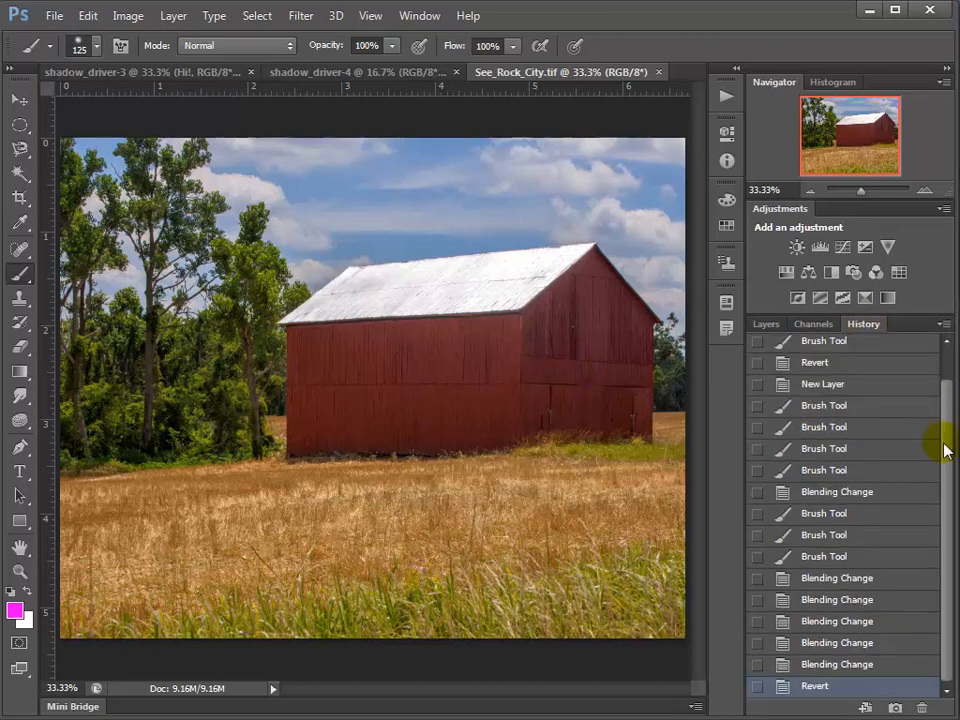
pyautogui.click(766, 325)
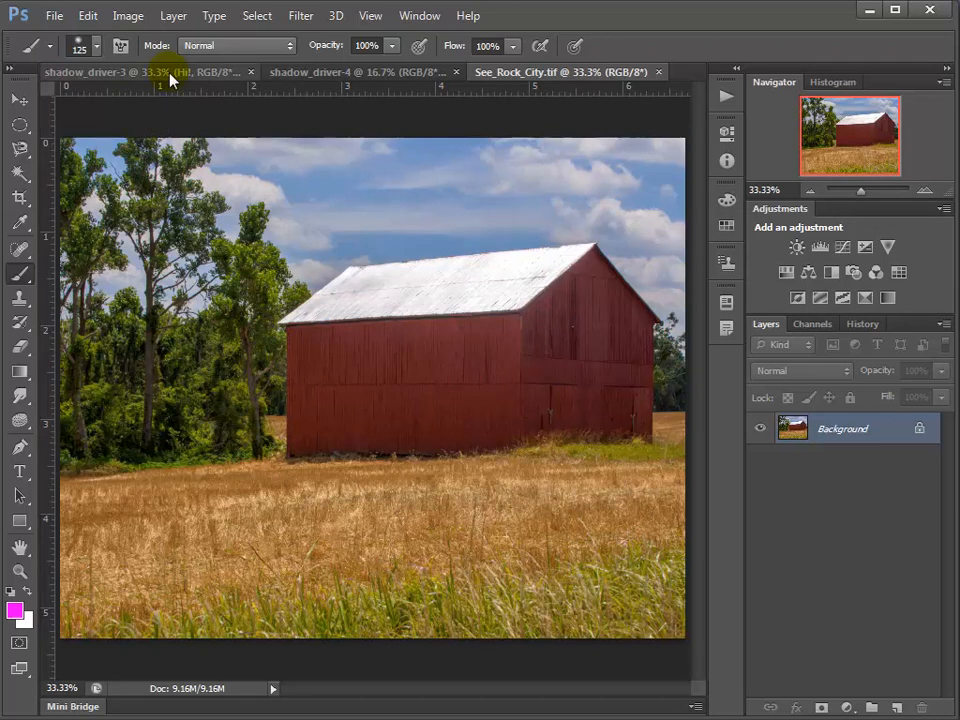
# Open the General preferences and review the color picker, interpolation, zoom and History Log options.
pyautogui.click(96, 24)
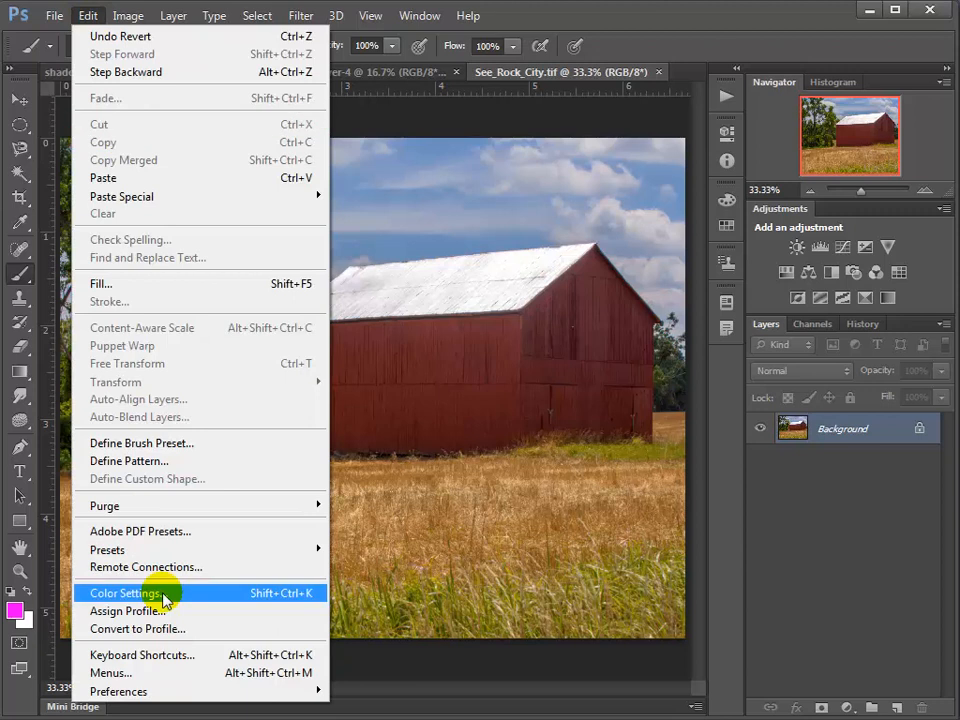
pyautogui.moveTo(189, 697)
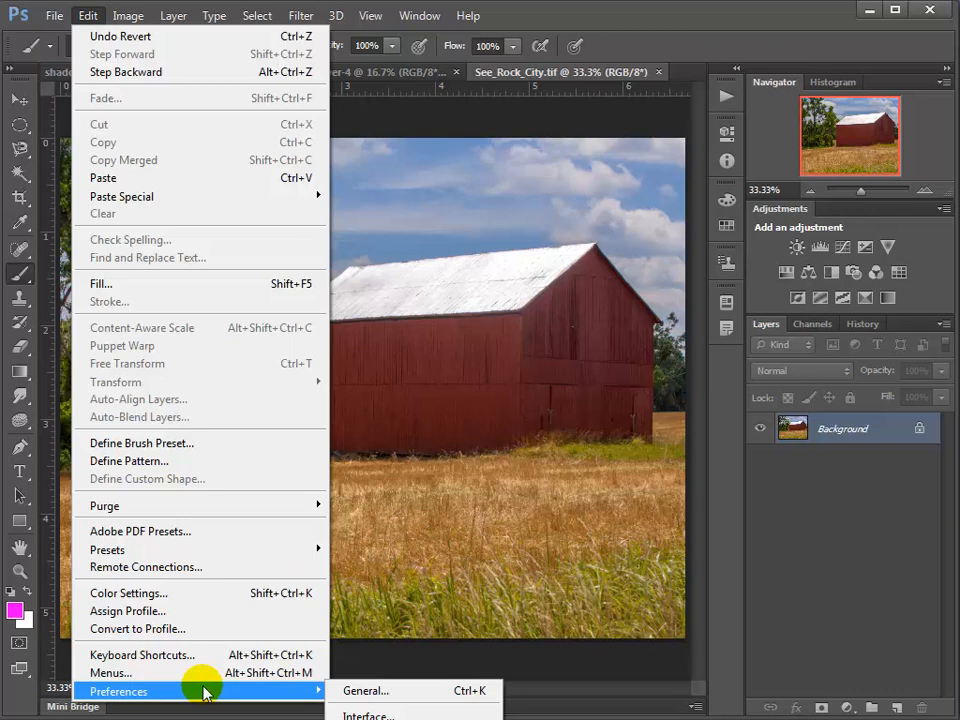
pyautogui.click(405, 690)
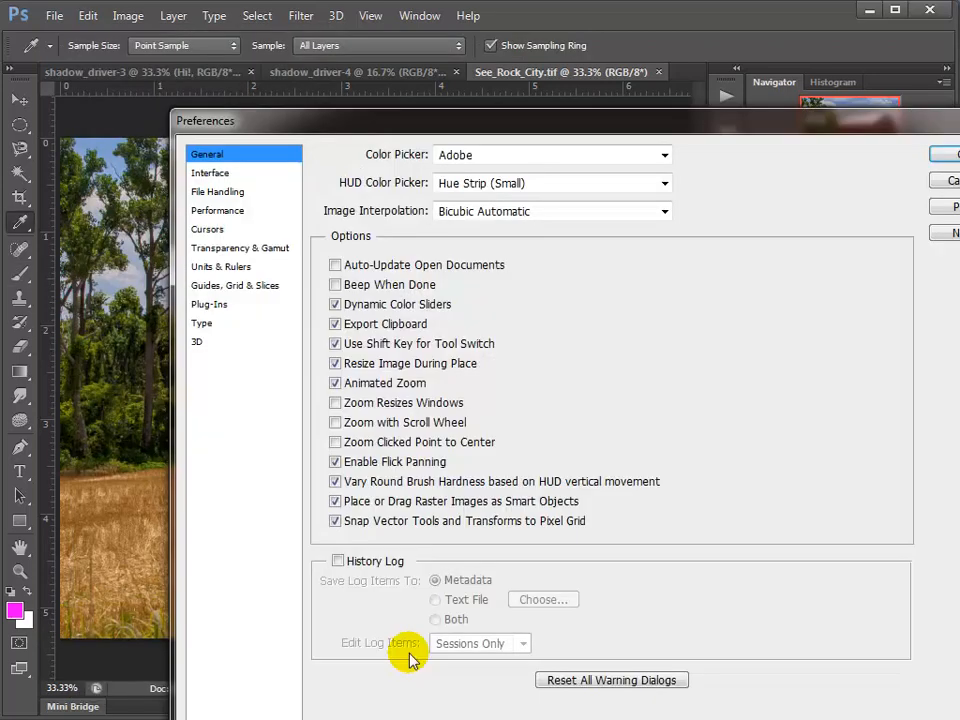
pyautogui.moveTo(366, 127); pyautogui.dragTo(264, 33)
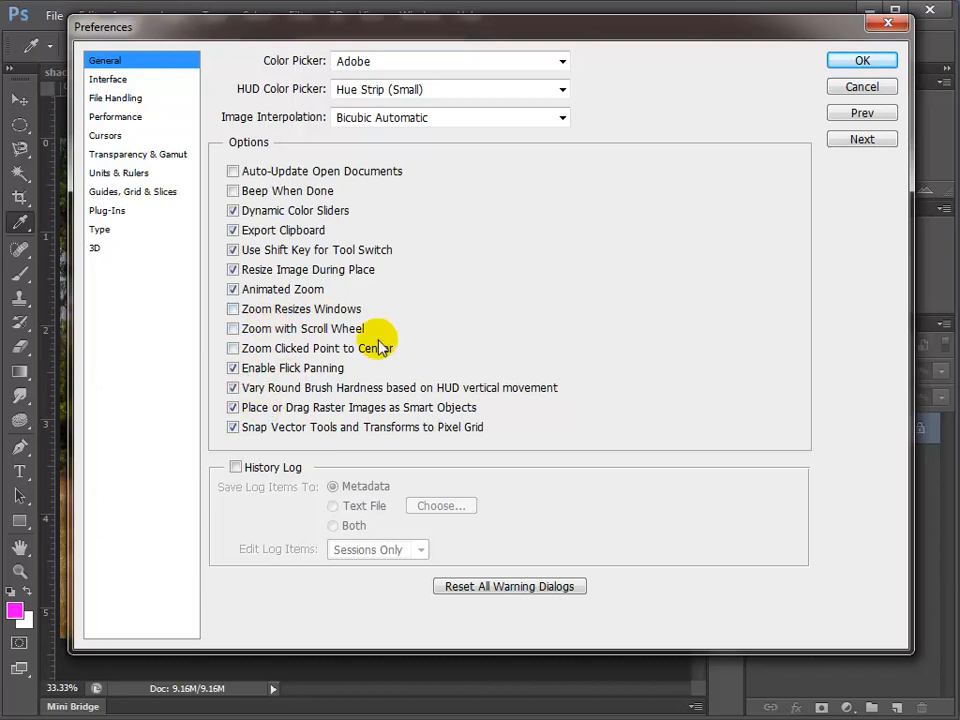
# Try the darkest, lightest and light gray color themes in the Interface preferences, then return to the medium-dark gray theme.
pyautogui.click(115, 82)
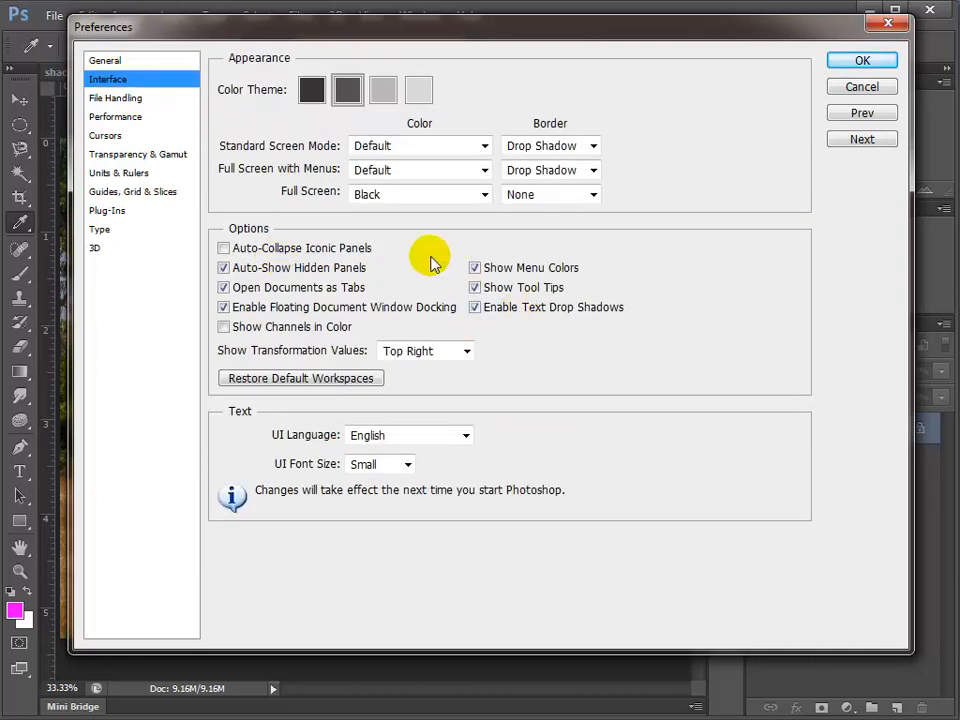
pyautogui.click(313, 93)
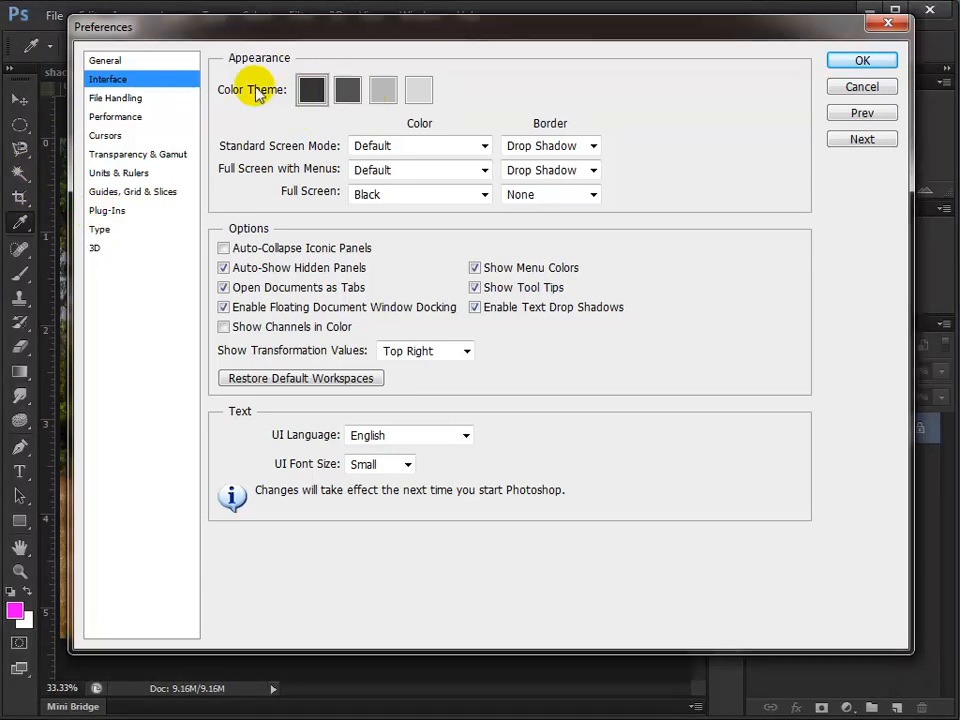
pyautogui.click(347, 90)
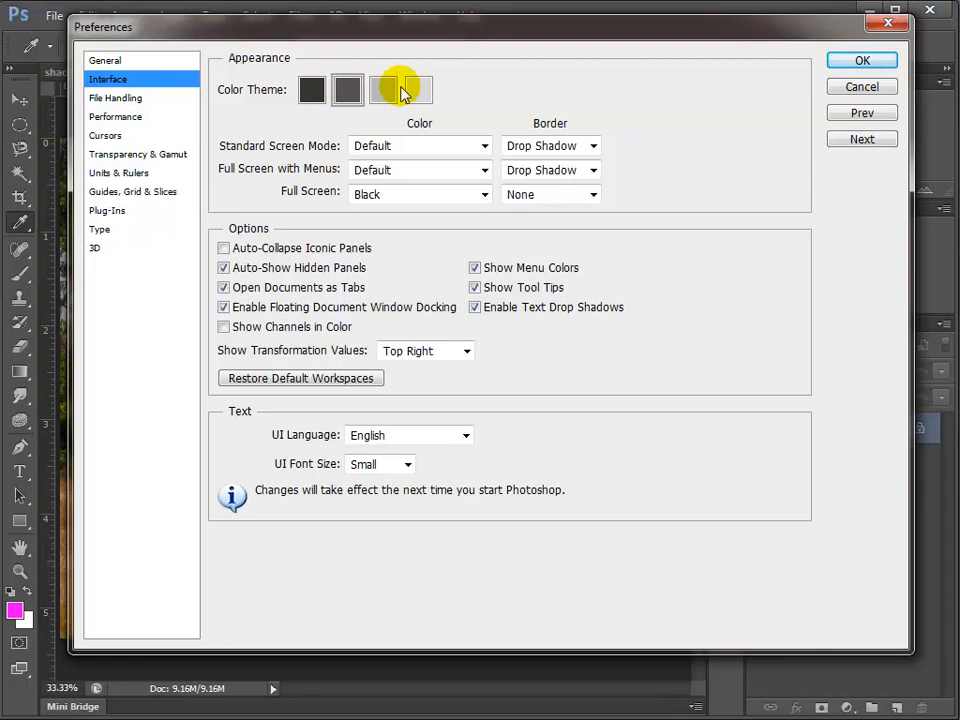
pyautogui.click(420, 90)
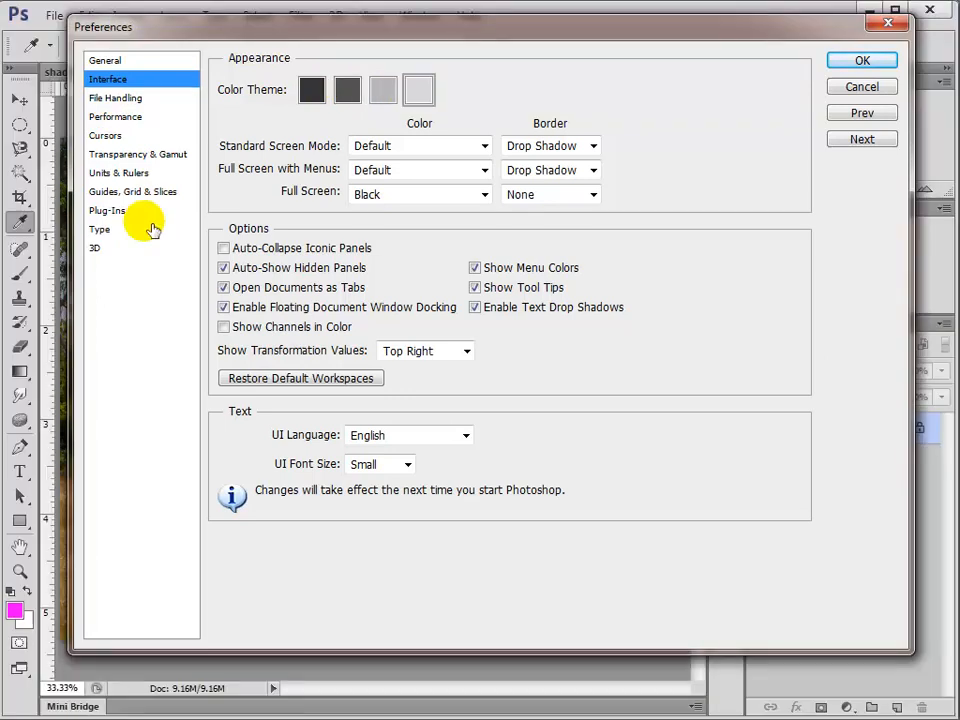
pyautogui.click(385, 90)
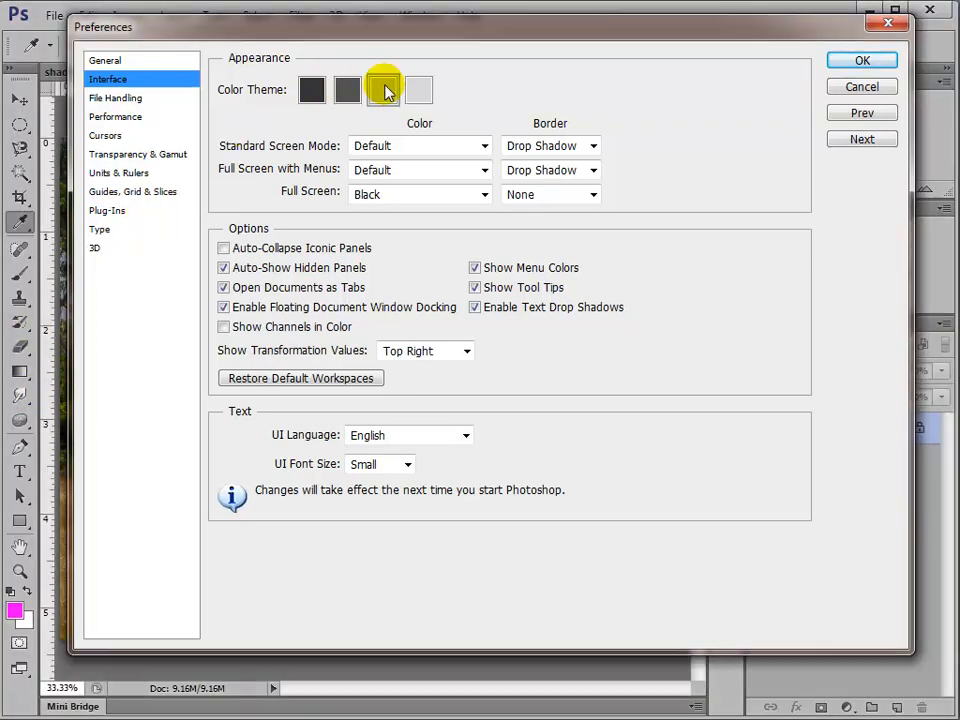
pyautogui.click(347, 90)
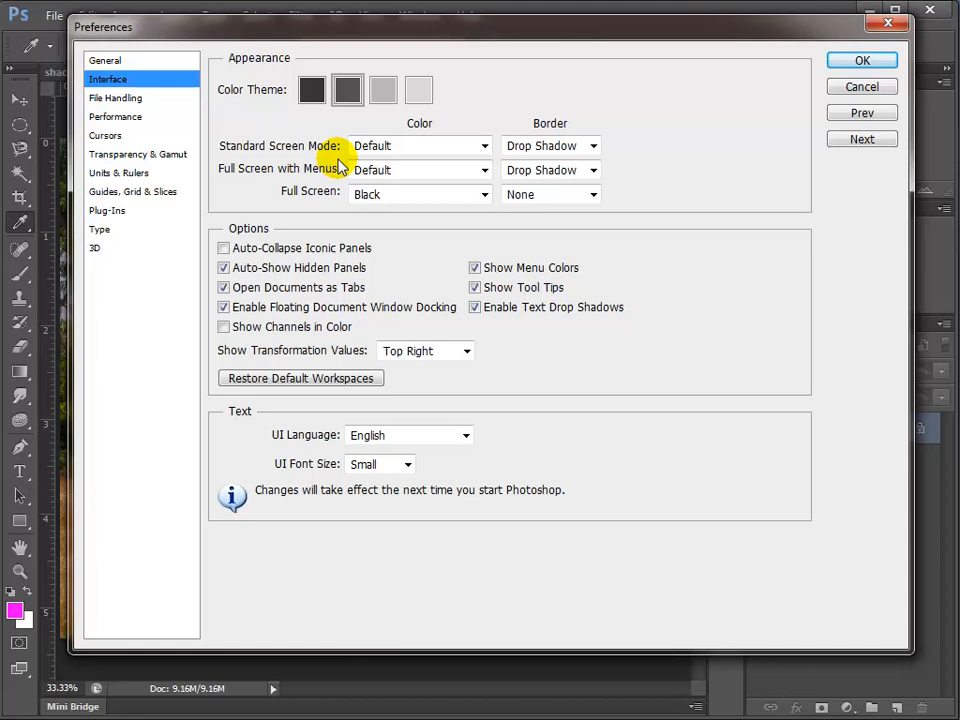
# Review the File Handling preferences, then examine the scratch disk and memory settings in the Performance preferences.
pyautogui.click(128, 99)
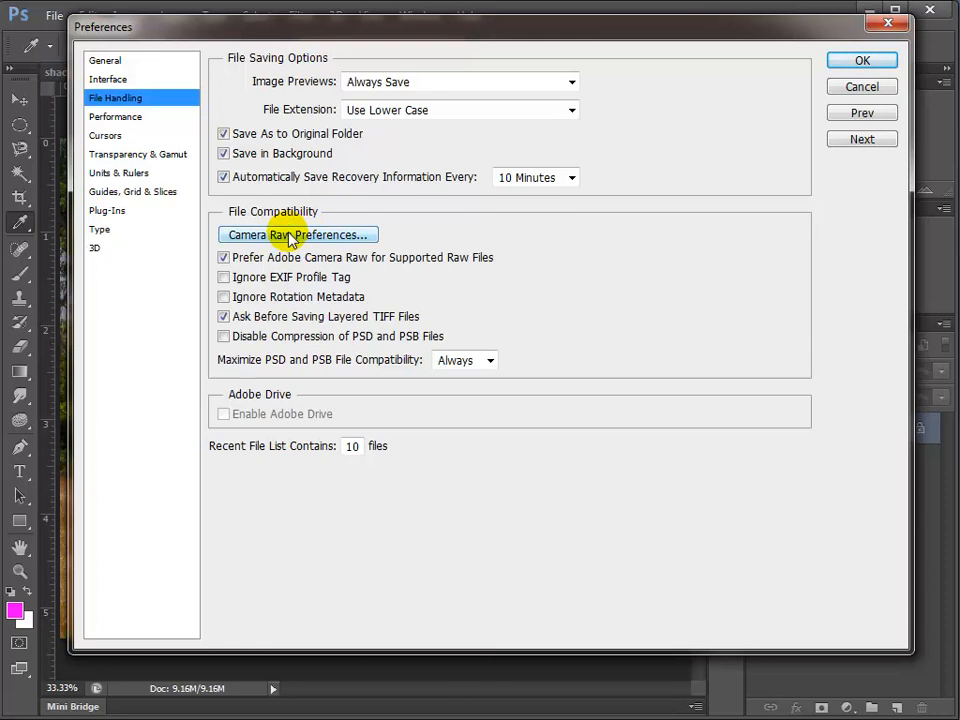
pyautogui.click(124, 118)
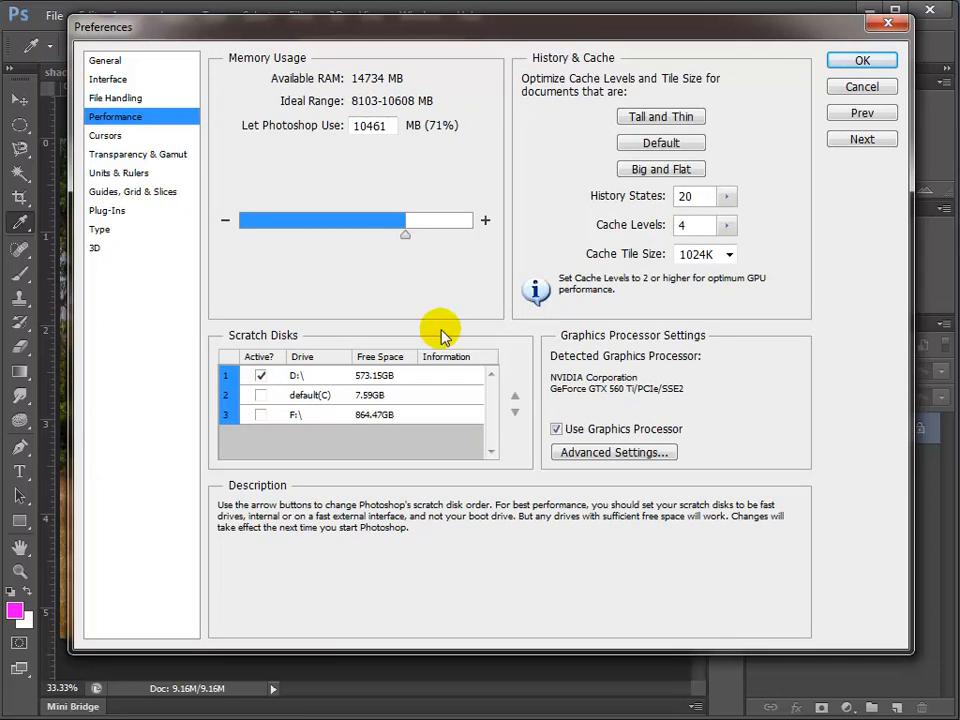
pyautogui.click(261, 396)
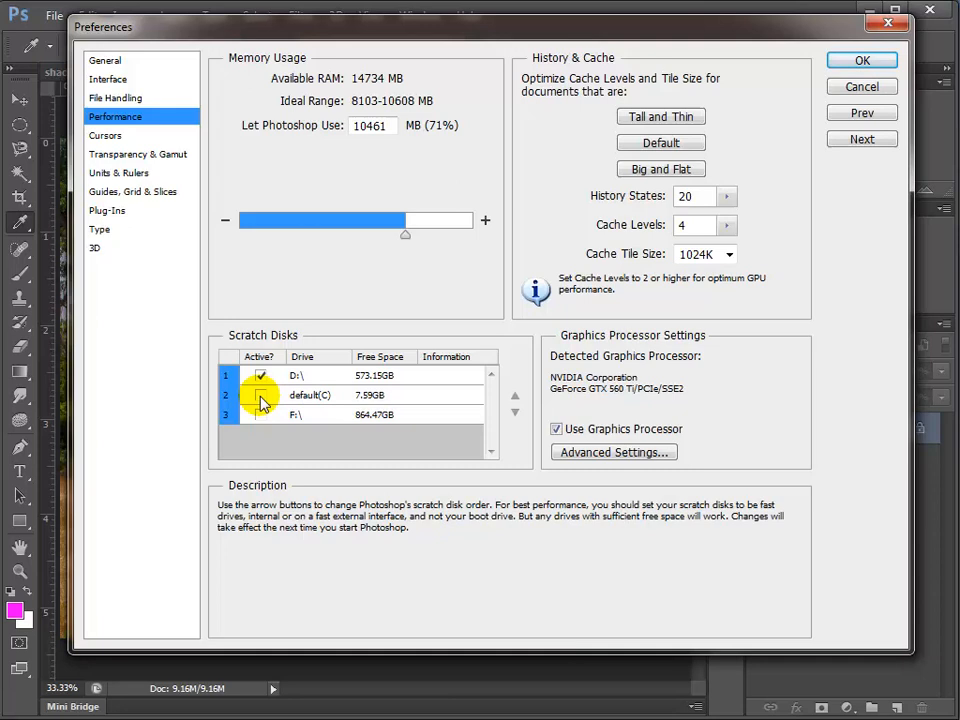
pyautogui.click(261, 397)
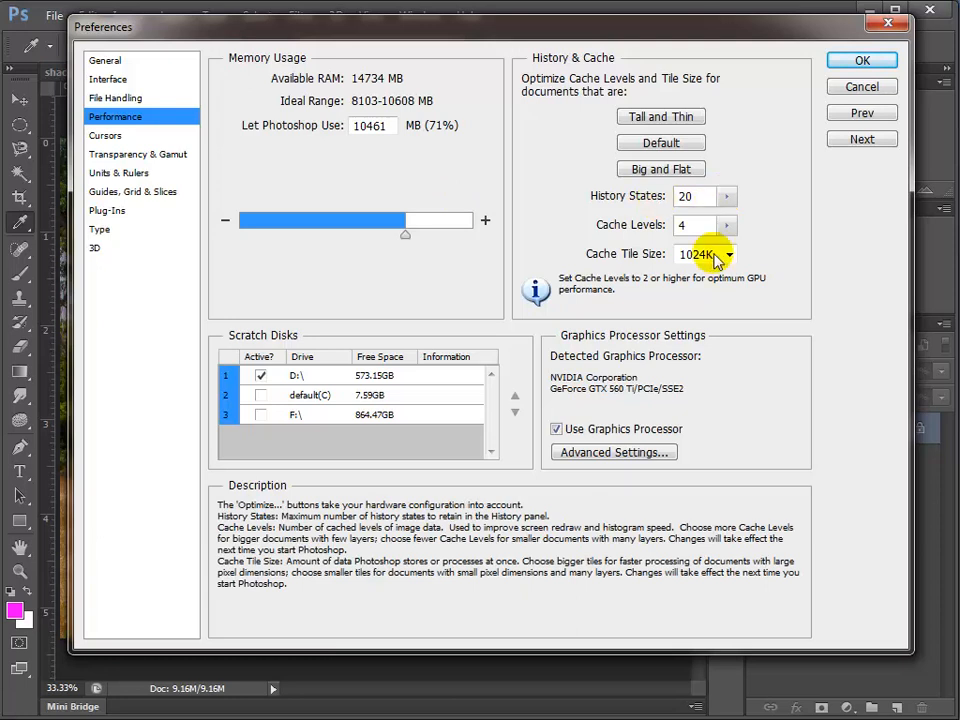
# Set the number of History States to 41 in the Performance preferences.
pyautogui.moveTo(664, 34); pyautogui.dragTo(498, 47)
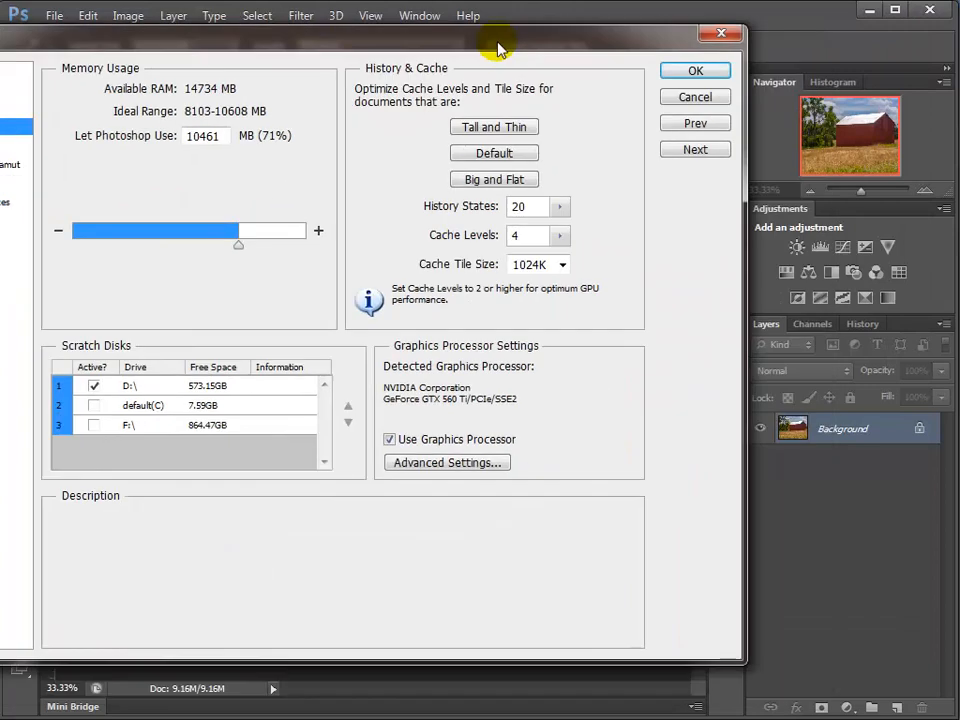
pyautogui.click(560, 206)
pyautogui.moveTo(587, 238); pyautogui.dragTo(583, 233)
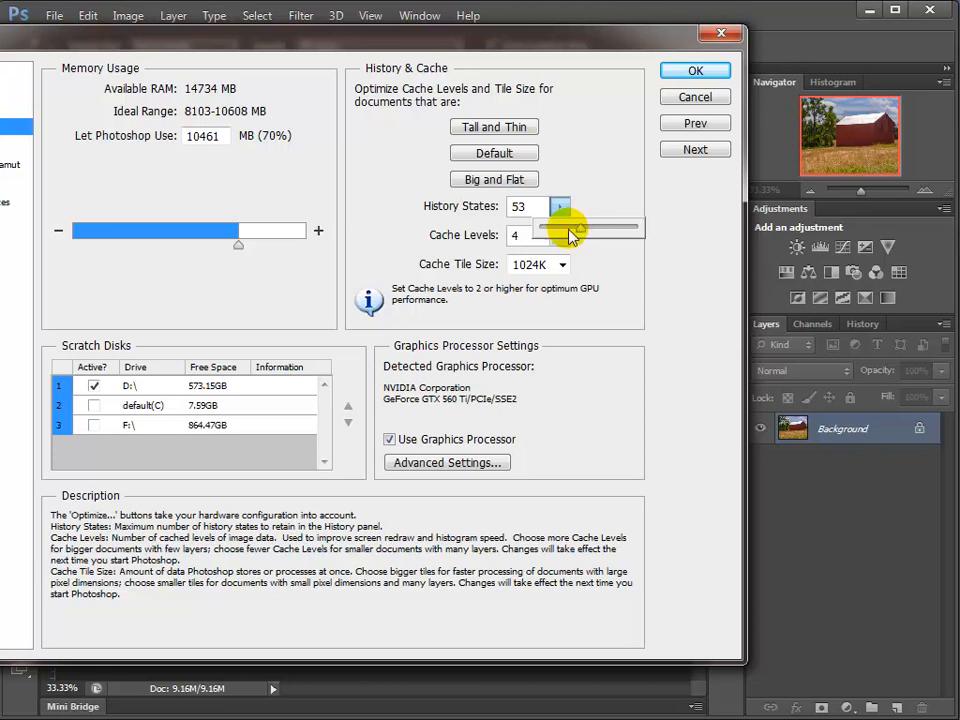
pyautogui.moveTo(579, 224); pyautogui.dragTo(580, 230)
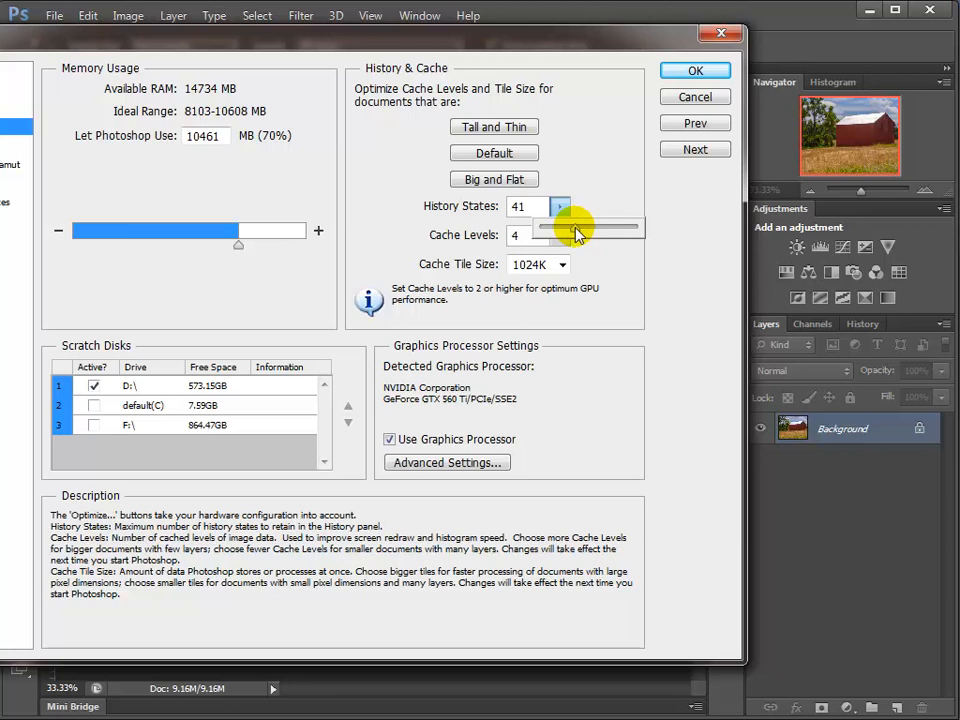
pyautogui.click(602, 275)
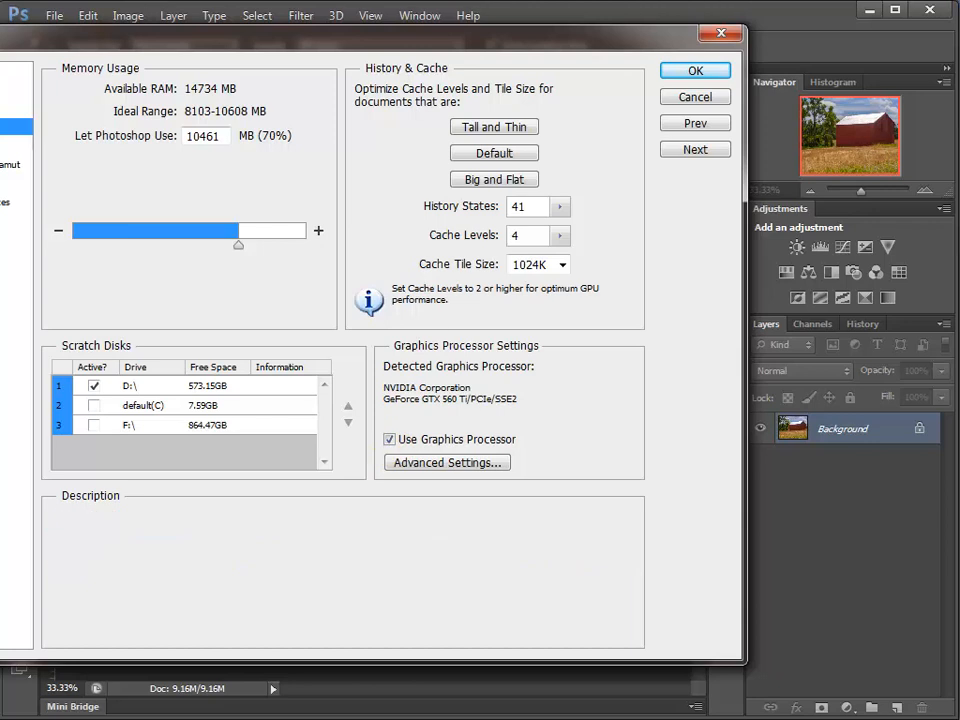
# Review the preferences for Cursors, Transparency & Gamut, Units & Rulers, Guides, Grid & Slices, Plug-Ins, Type and 3D, then apply the preference changes.
pyautogui.click(6, 146)
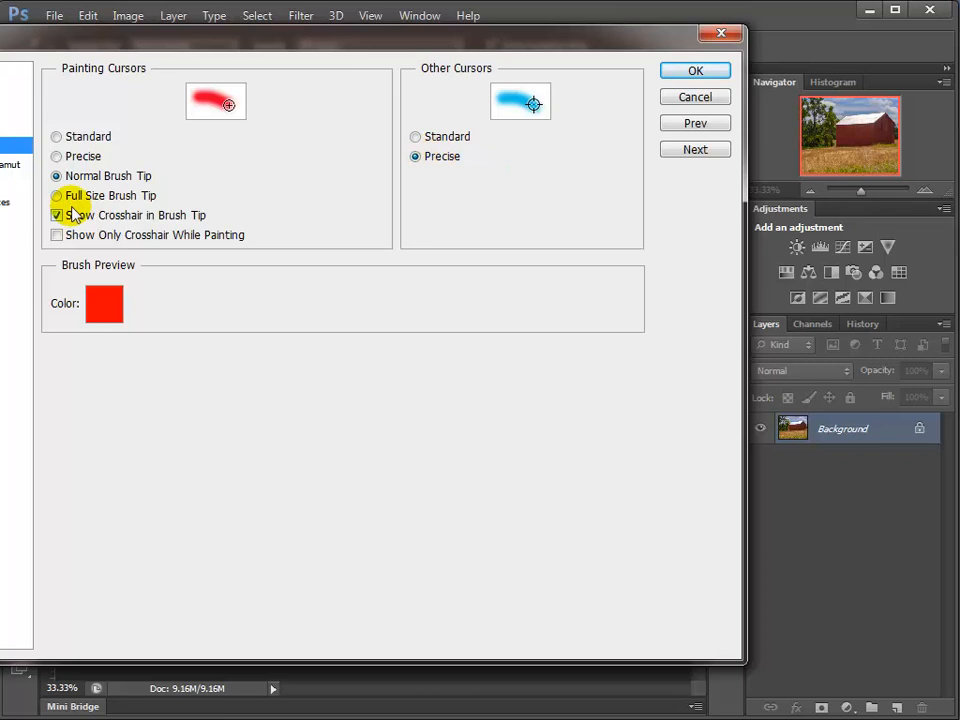
pyautogui.click(10, 165)
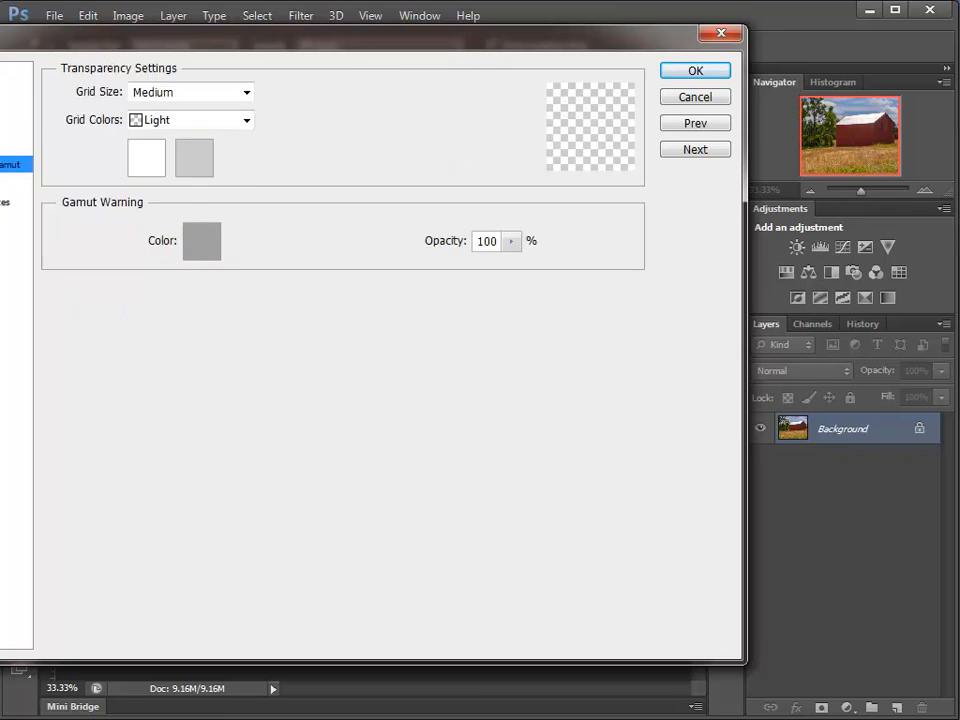
pyautogui.click(10, 183)
pyautogui.click(10, 165)
pyautogui.click(10, 183)
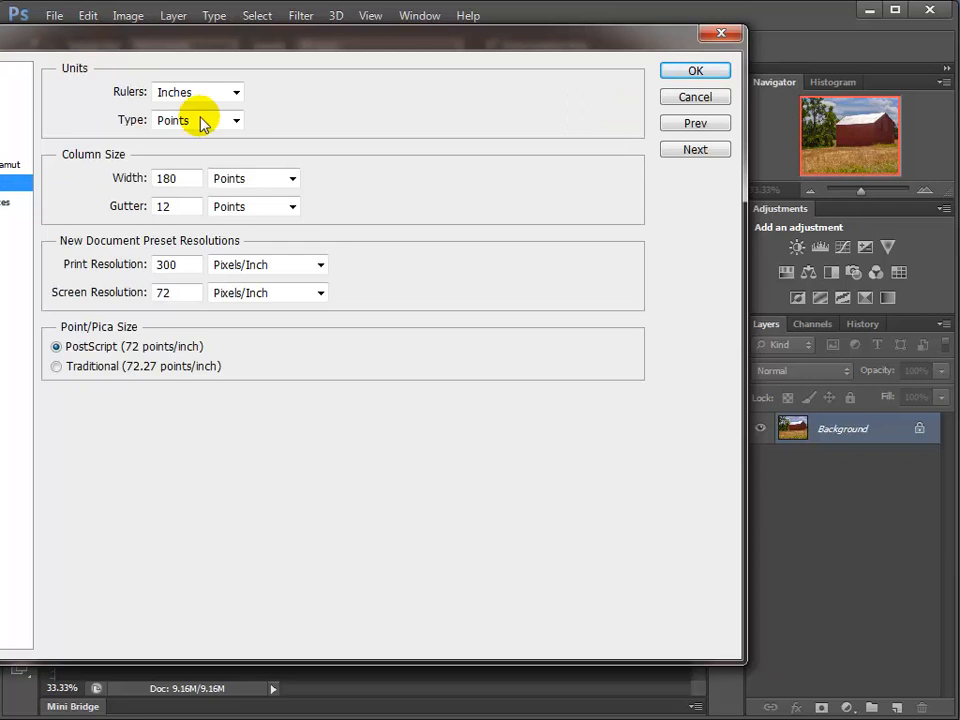
pyautogui.click(10, 201)
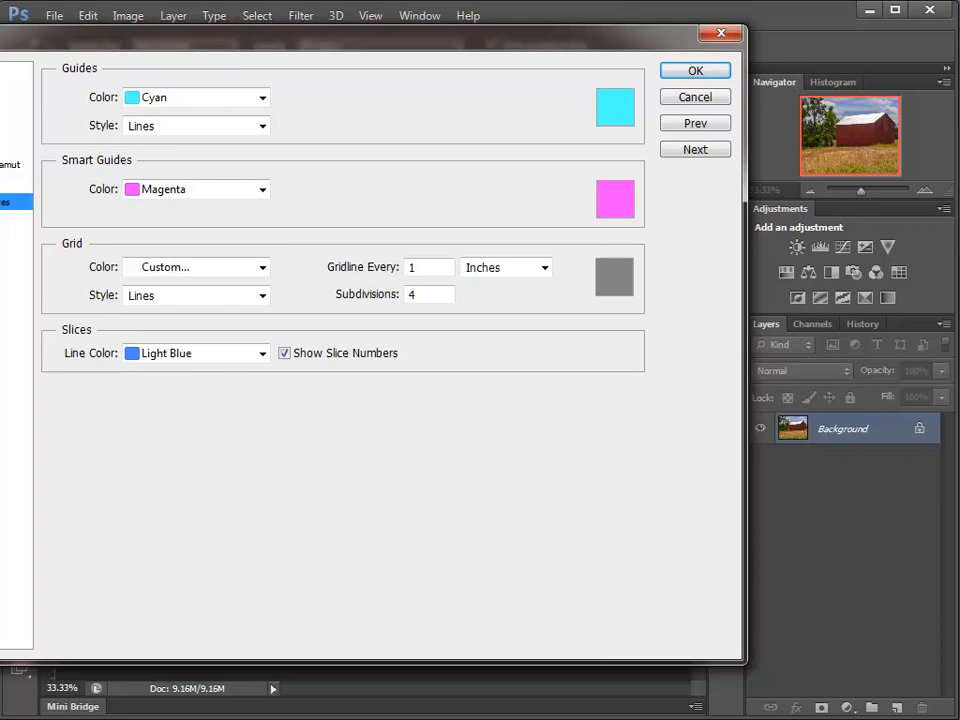
pyautogui.click(10, 220)
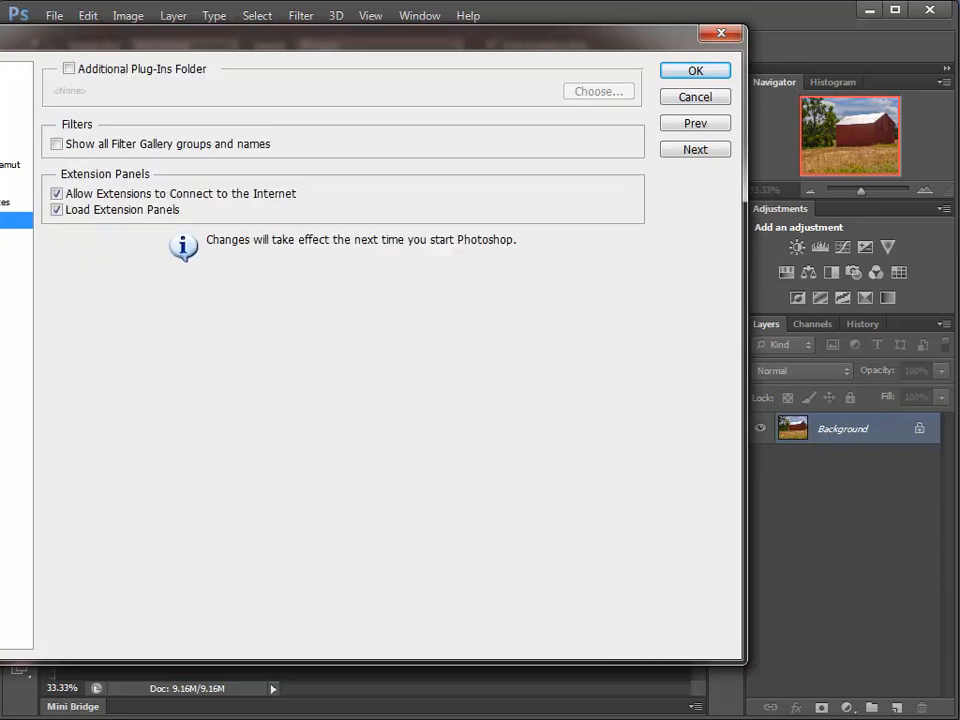
pyautogui.click(10, 239)
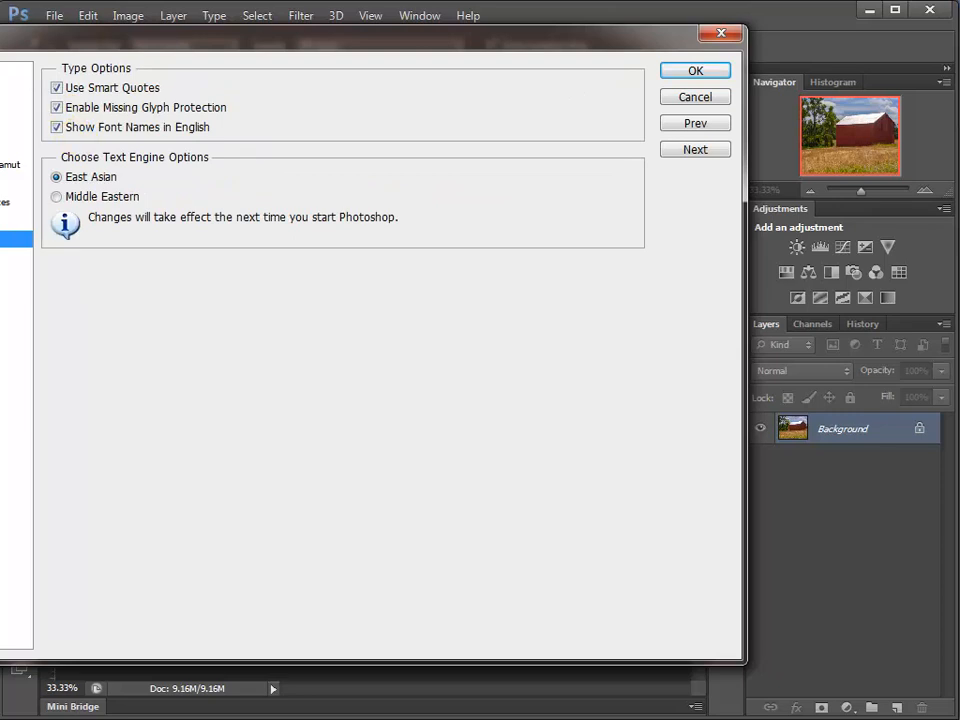
pyautogui.click(10, 258)
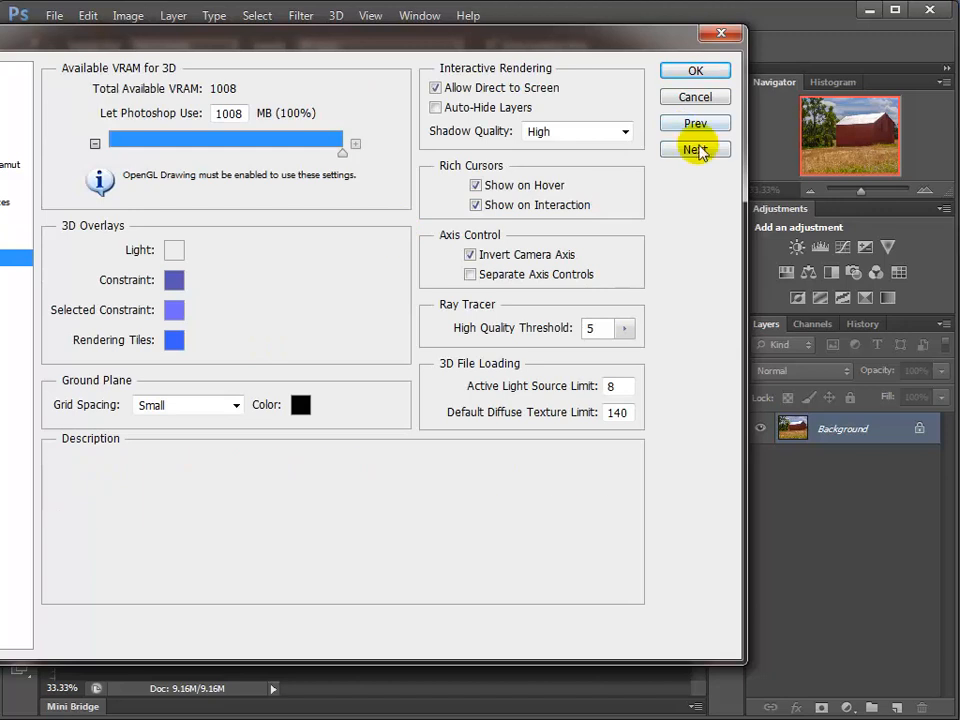
pyautogui.click(684, 70)
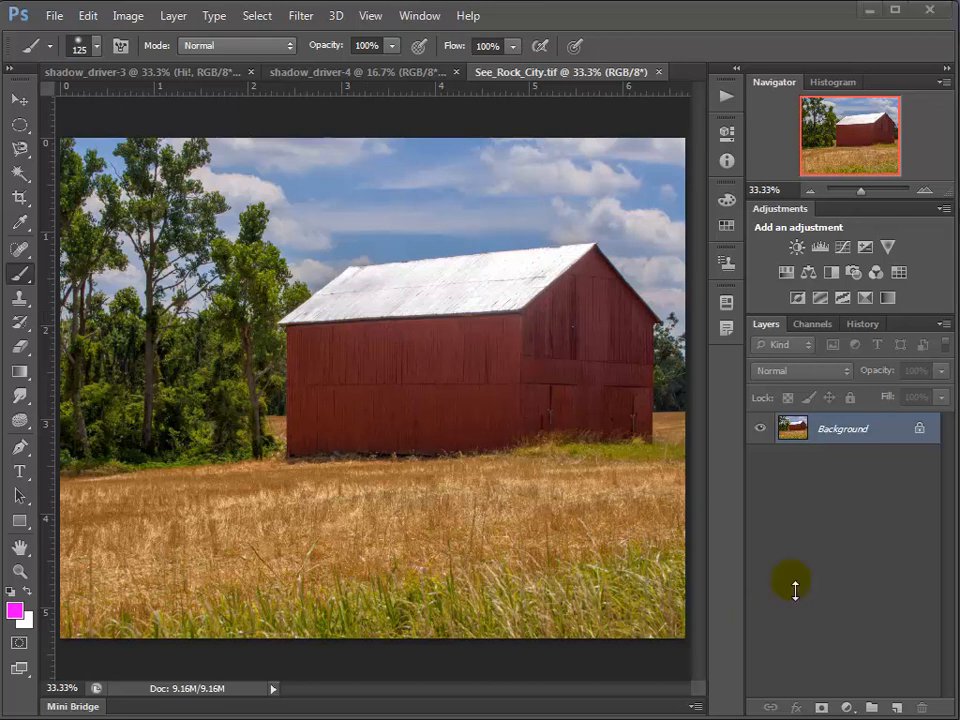
# Examine the keyboard shortcuts of the File commands, including New and Close, and the menu customization options, then leave without changes.
pyautogui.click(55, 16)
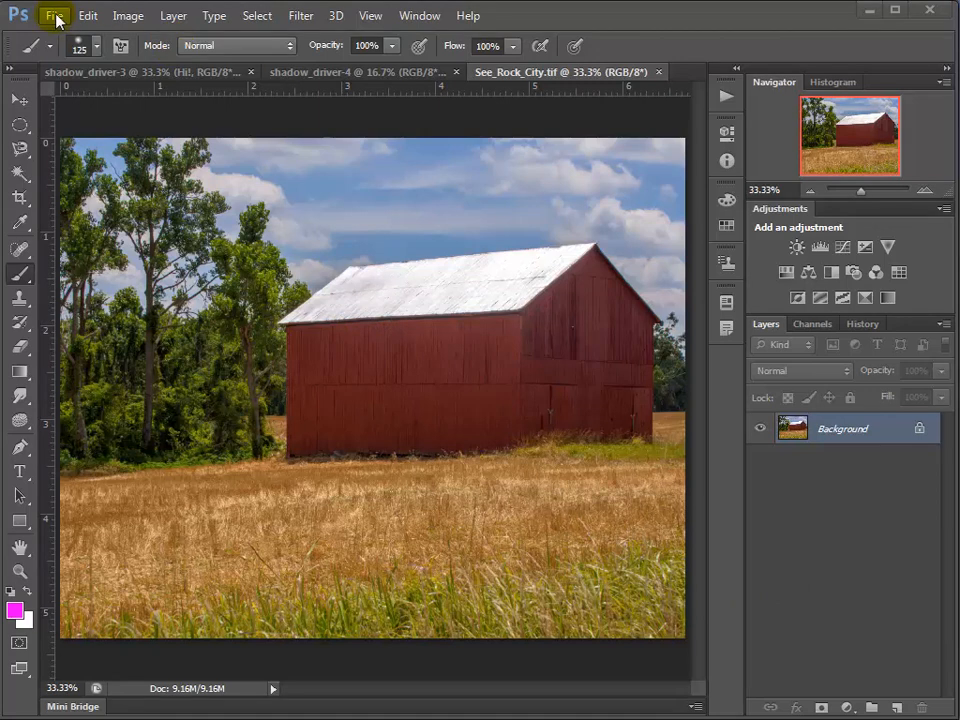
pyautogui.moveTo(89, 14)
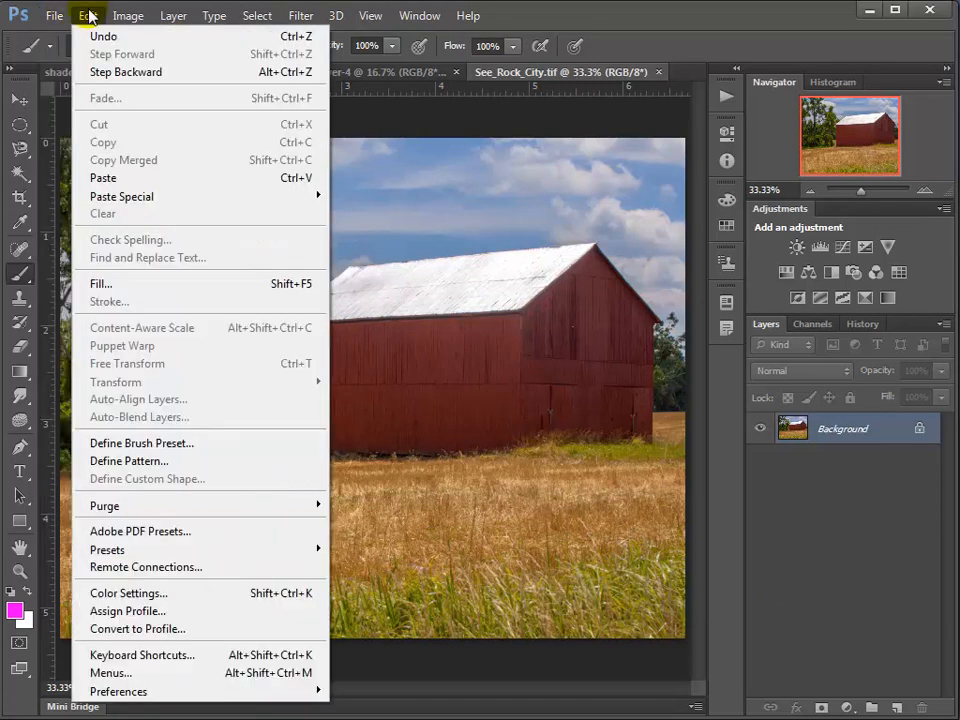
pyautogui.click(180, 656)
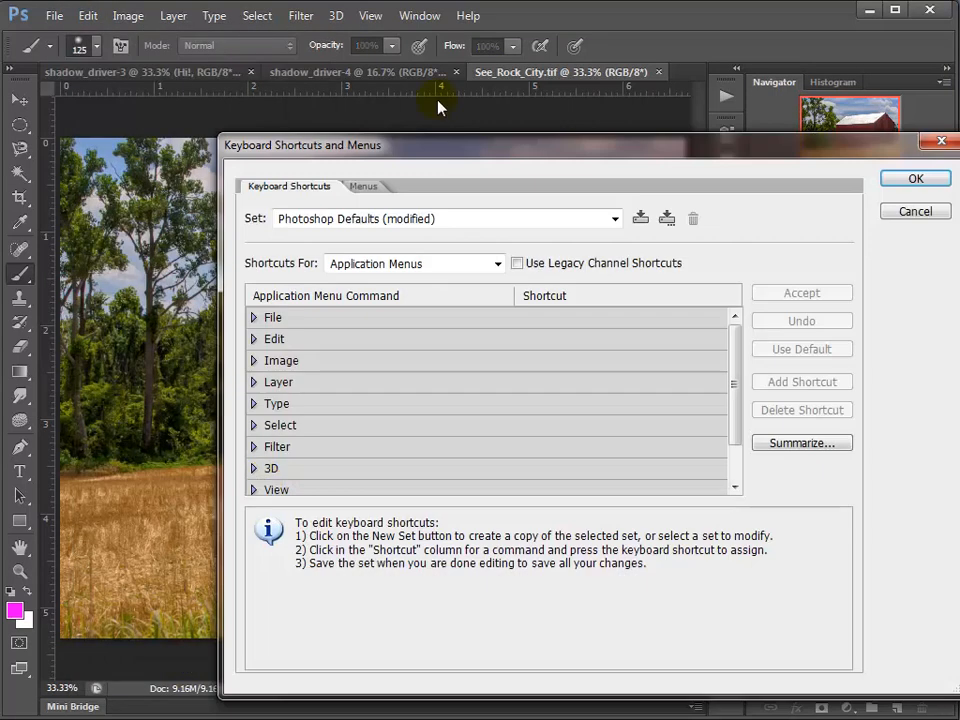
pyautogui.moveTo(448, 150); pyautogui.dragTo(364, 82)
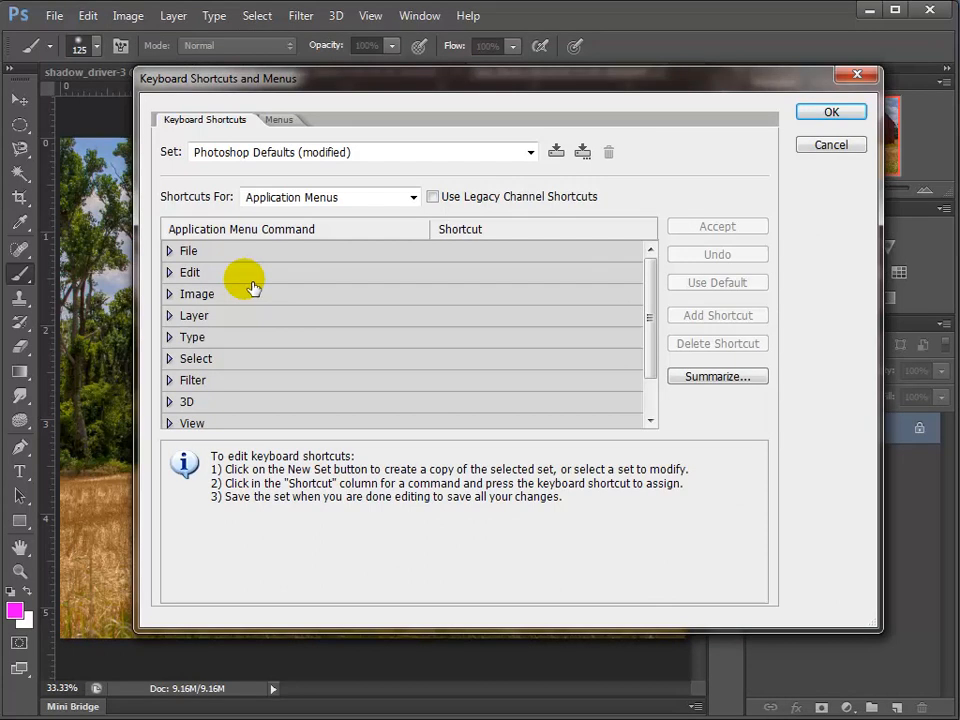
pyautogui.click(170, 251)
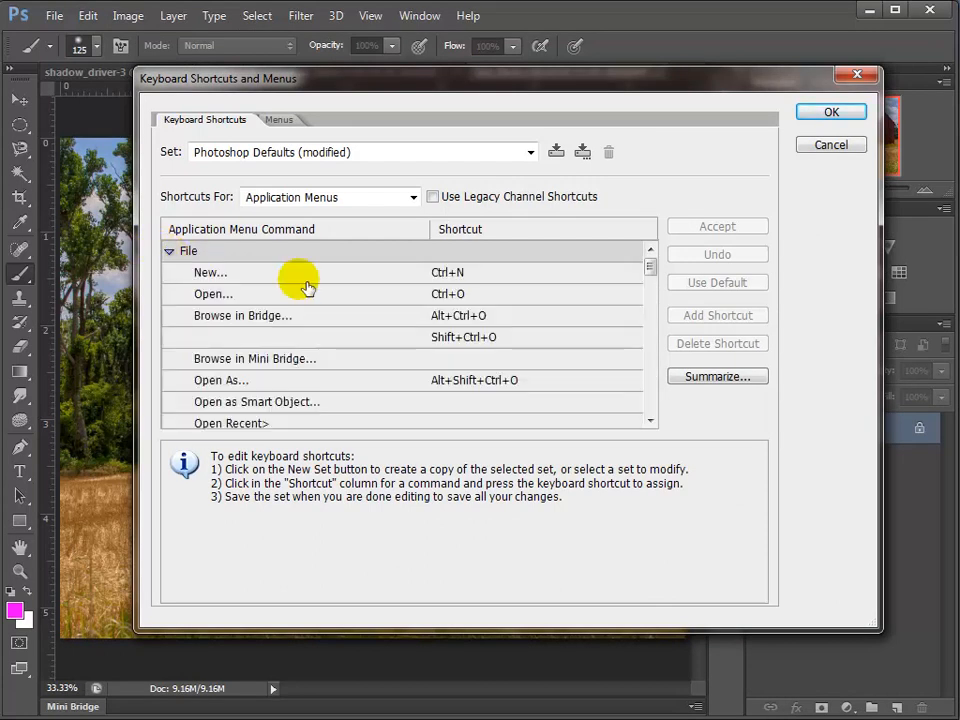
pyautogui.click(495, 273)
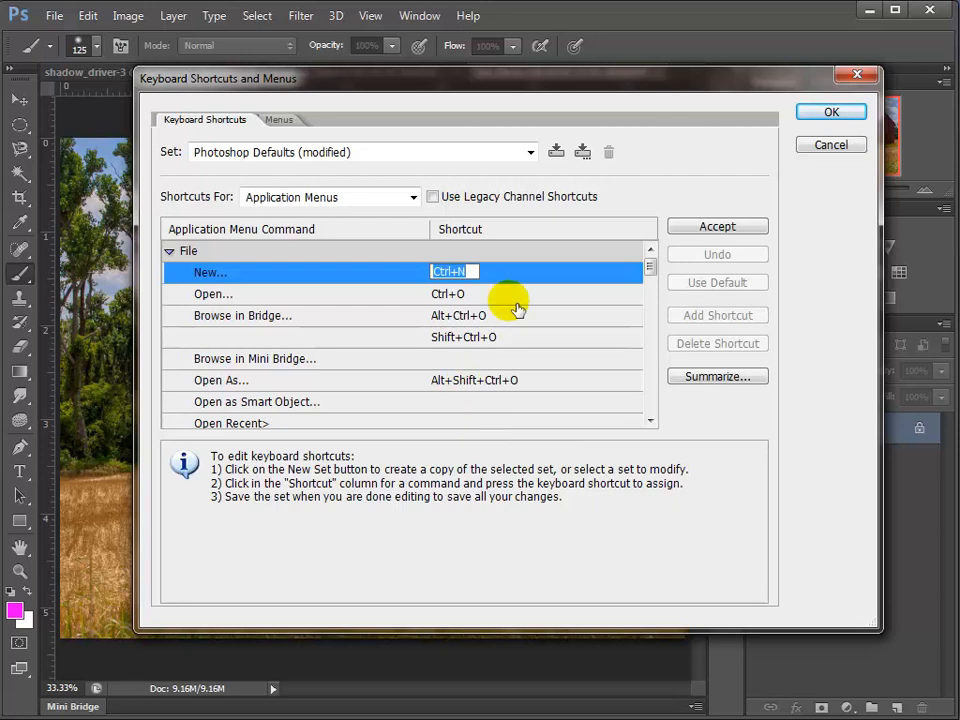
pyautogui.moveTo(652, 272)
pyautogui.mouseDown()
pyautogui.moveTo(670, 318)
pyautogui.moveTo(664, 286)
pyautogui.mouseUp()
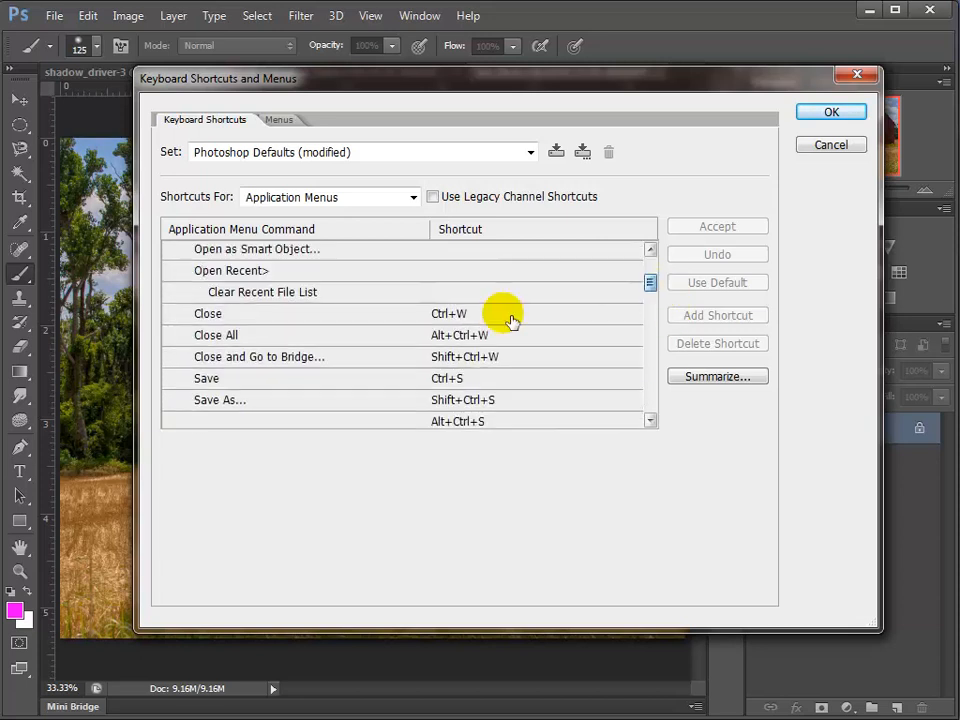
pyautogui.click(455, 318)
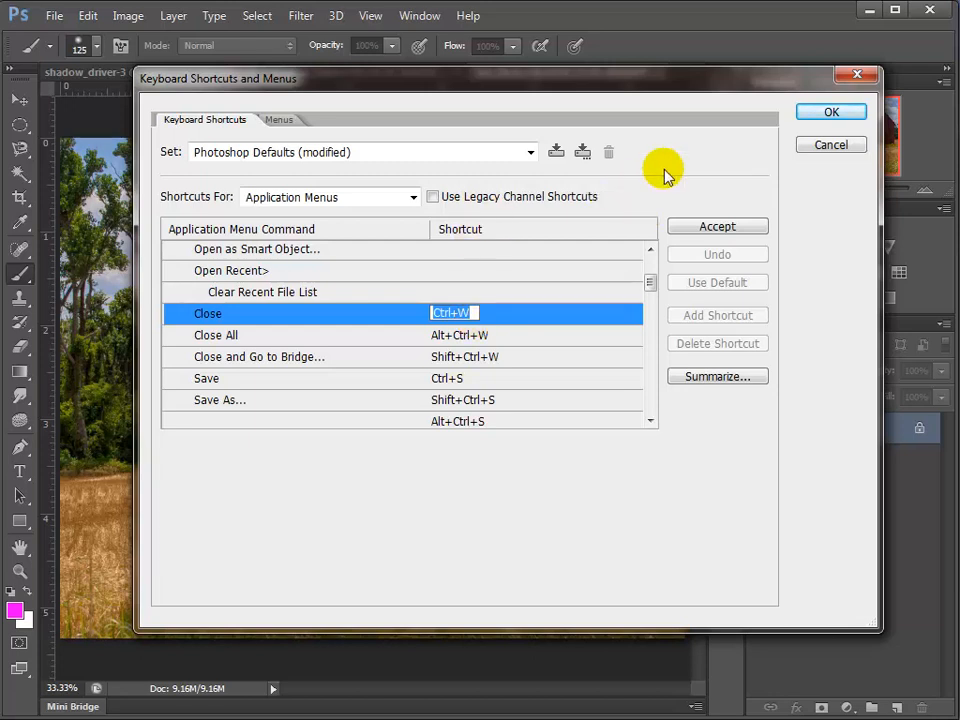
pyautogui.click(278, 121)
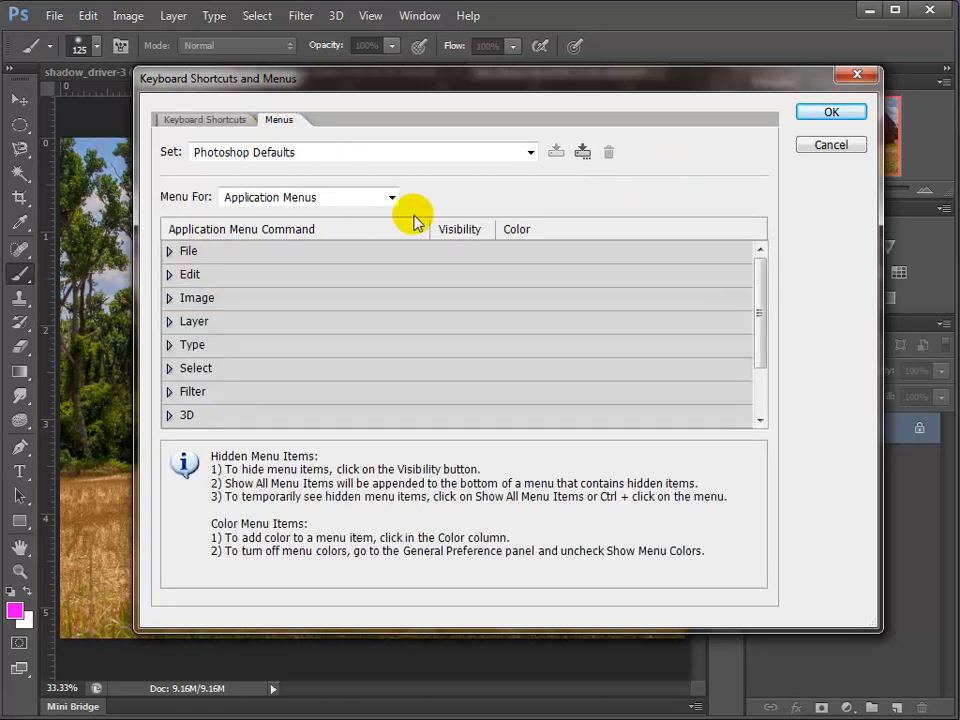
pyautogui.click(838, 146)
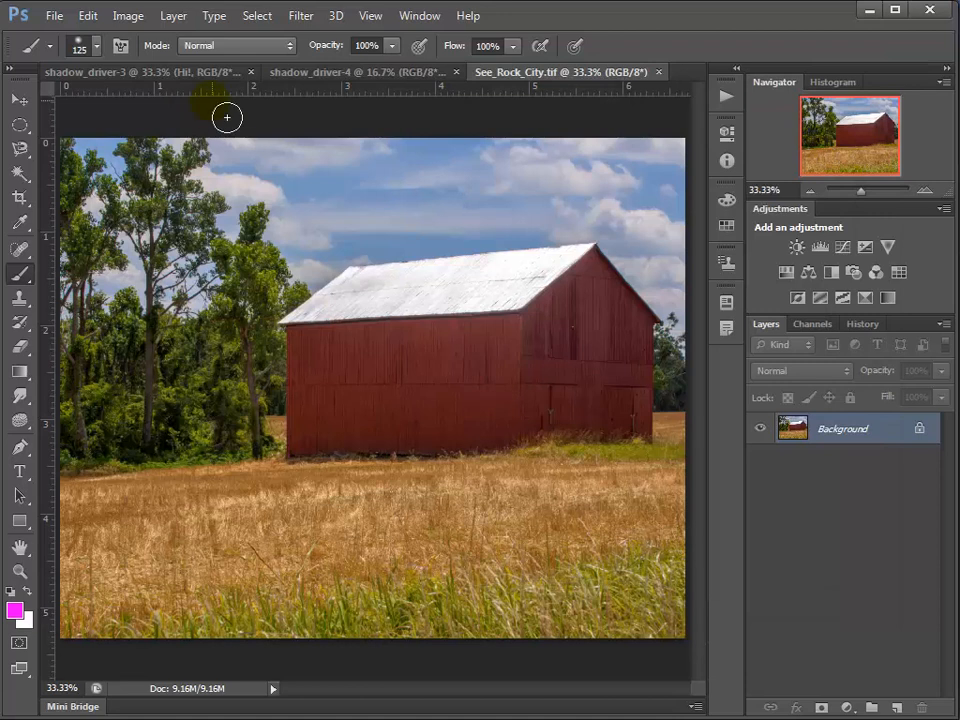
# Show the list of adjustments available for the barn image.
pyautogui.click(125, 17)
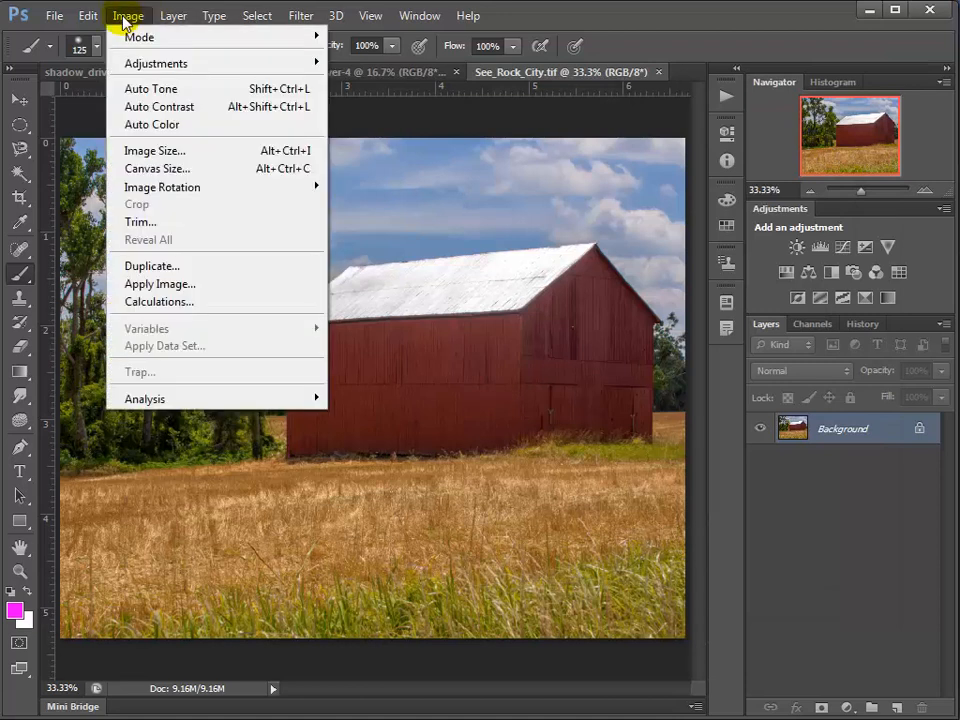
pyautogui.moveTo(138, 66)
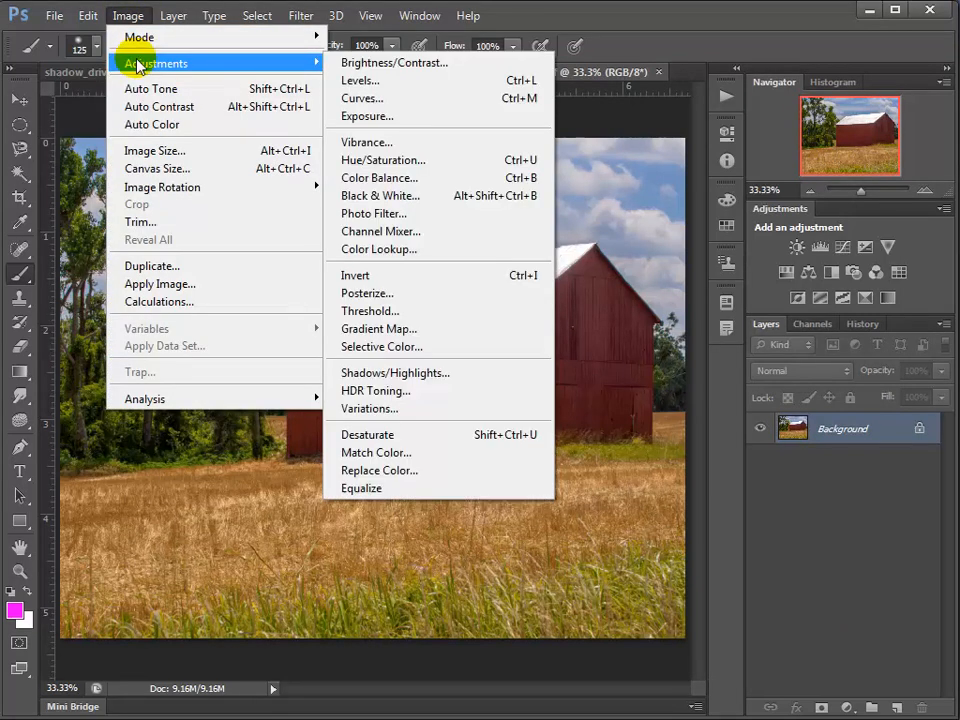